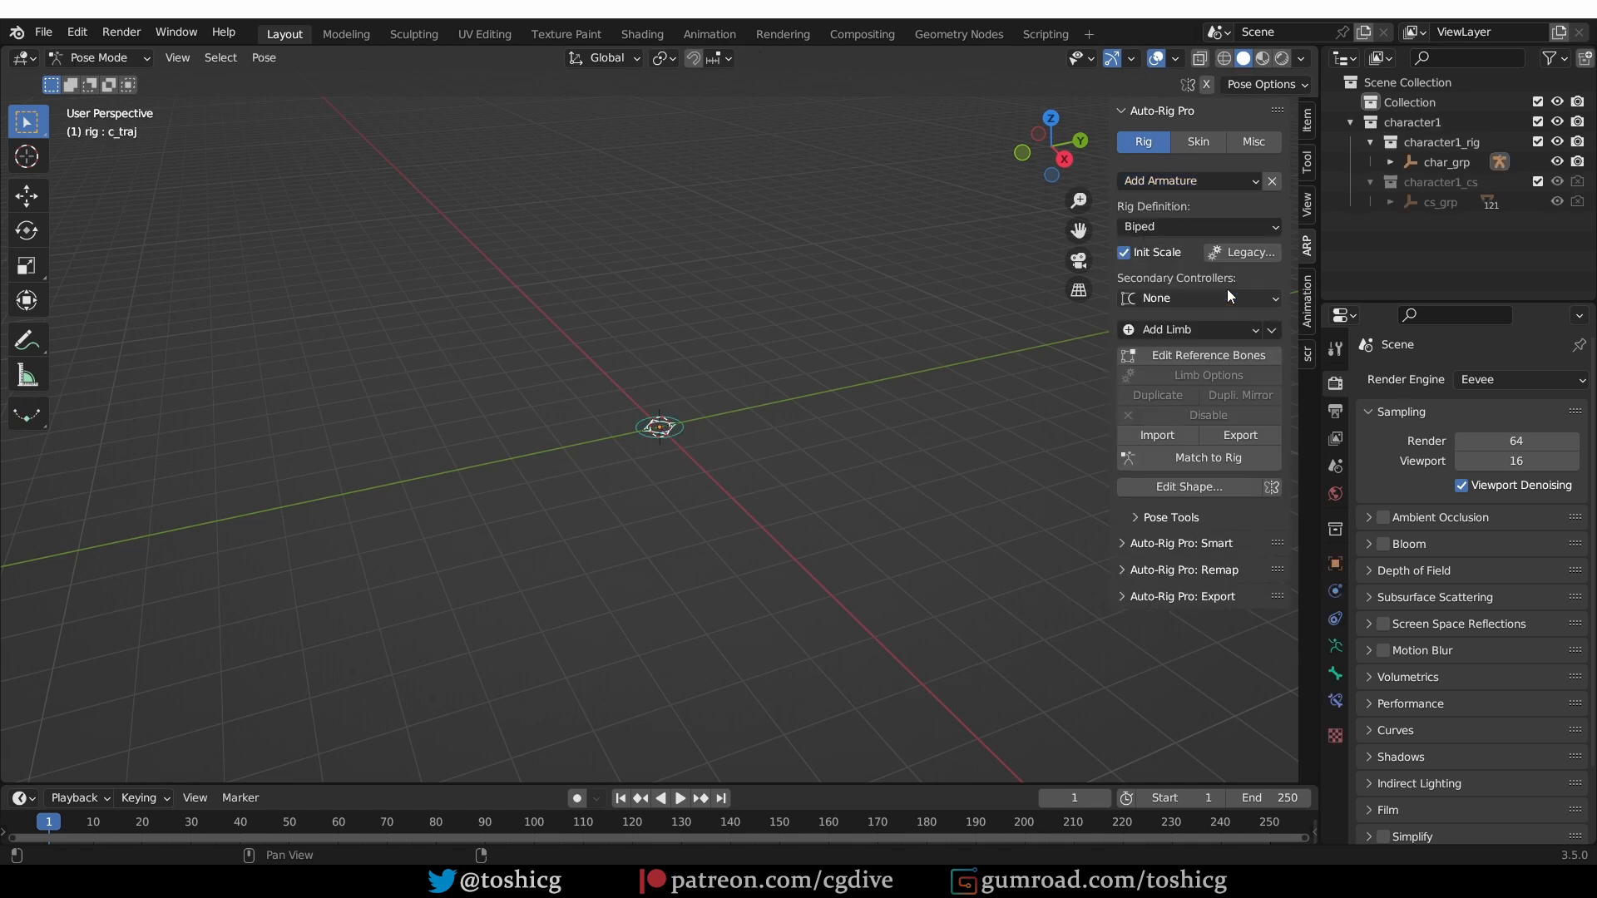
- Add a Spine limb and both the left and right Arm limbs to the empty armature
left_click(1229, 331)
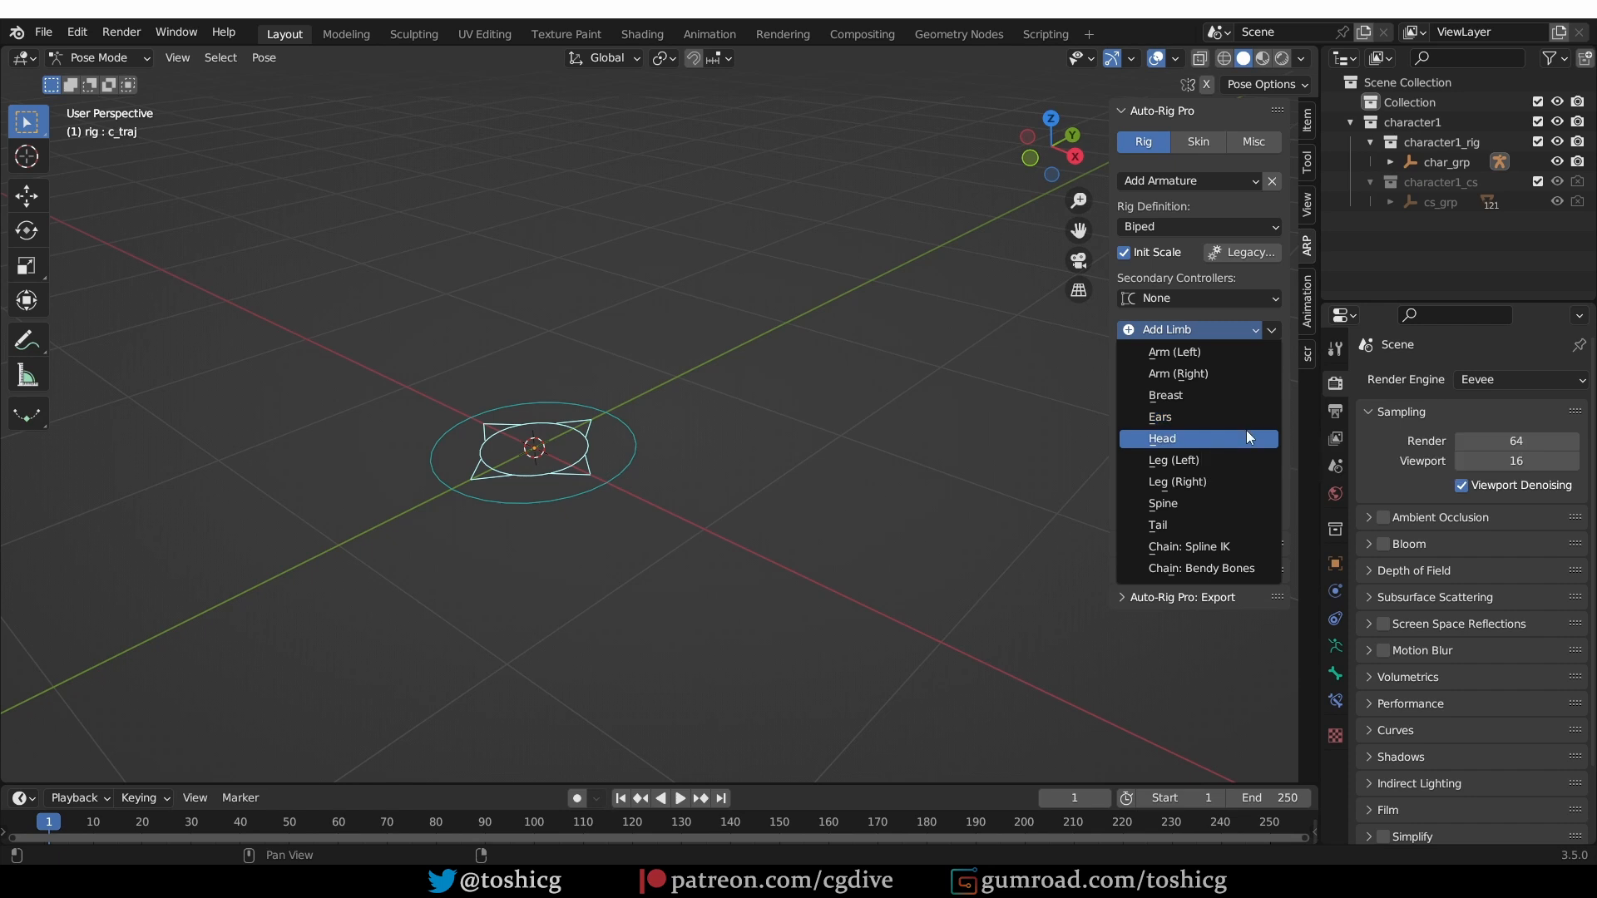
left_click(1218, 502)
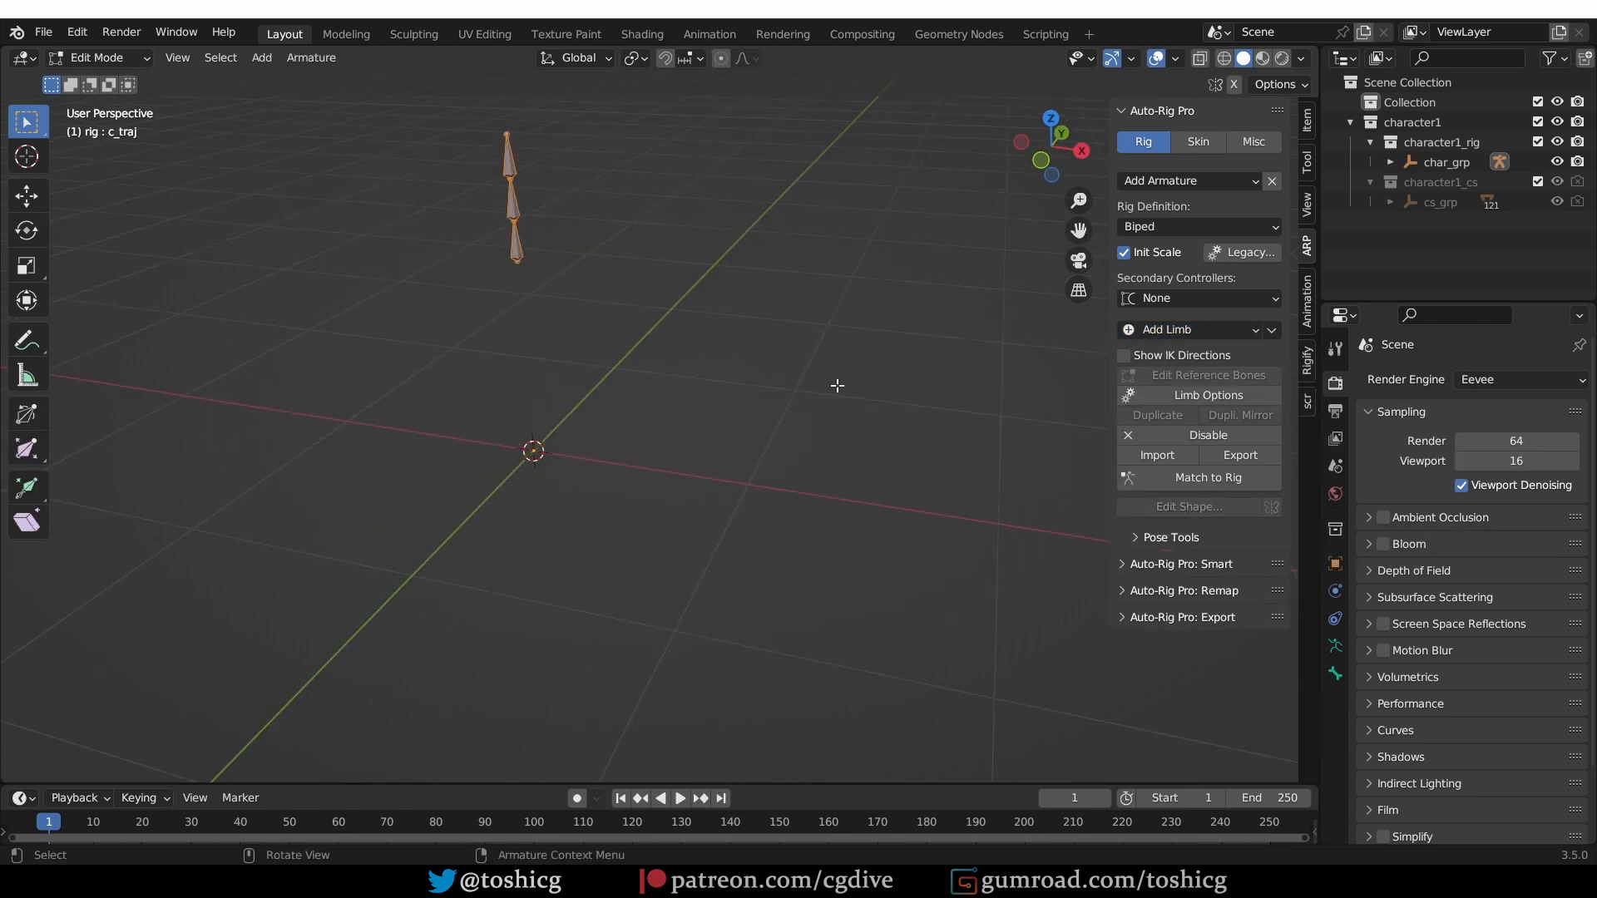
left_click(1197, 329)
left_click(1197, 351)
left_click(1198, 329)
left_click(1198, 374)
- Add the left and right Leg limbs and a Head limb to the rig
left_click(1197, 329)
left_click(1198, 460)
left_click(1197, 330)
left_click(1198, 481)
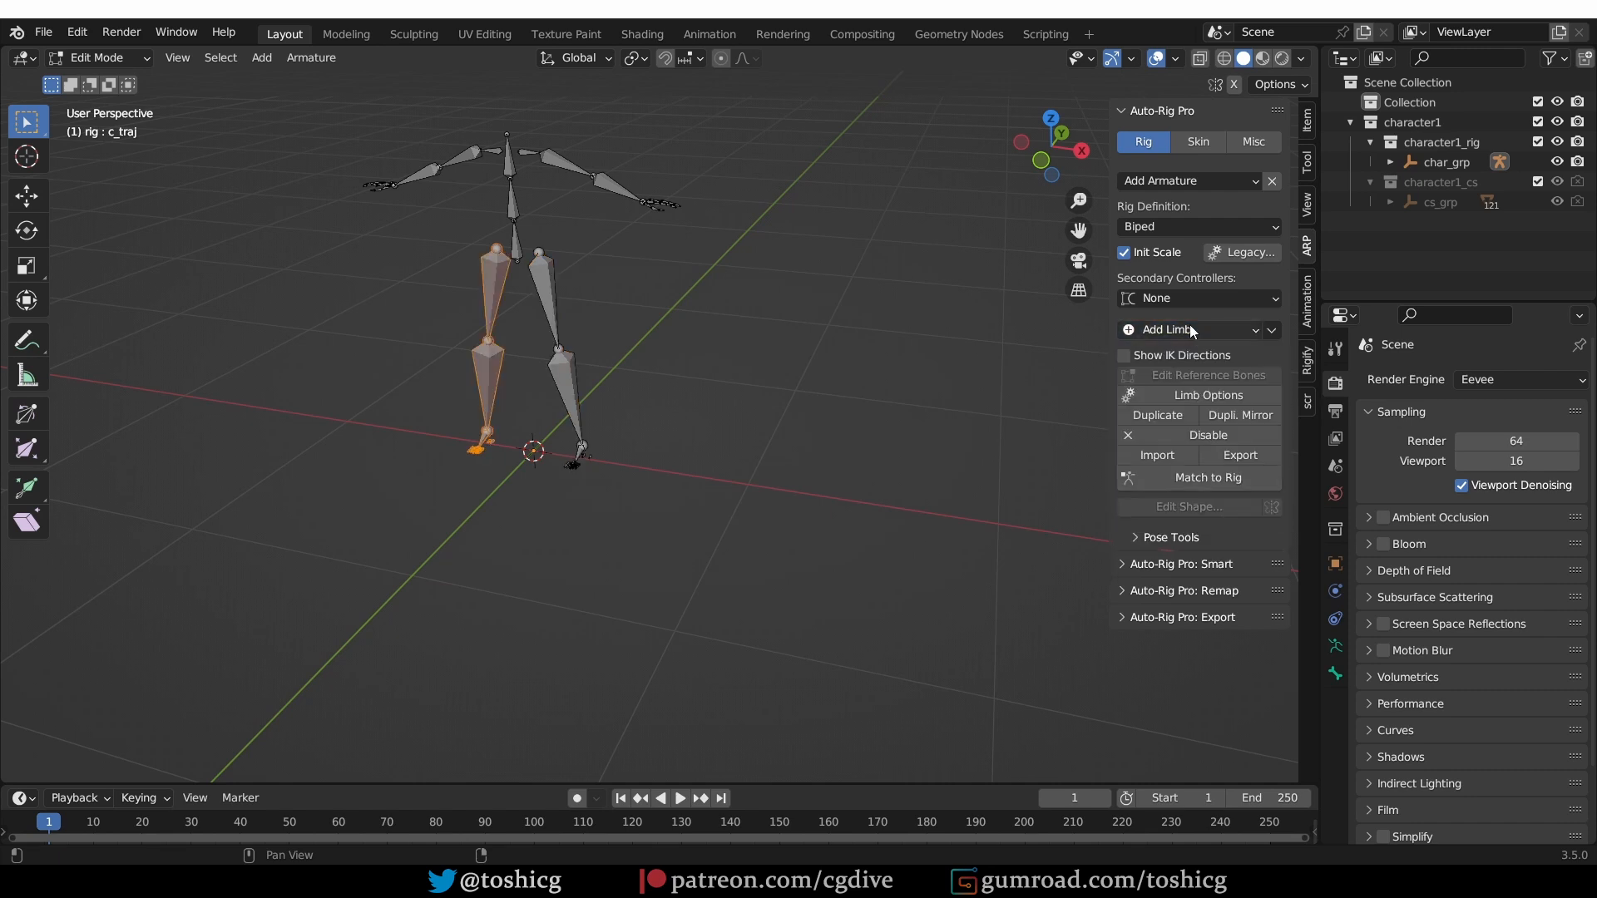
left_click(1197, 329)
left_click(1210, 439)
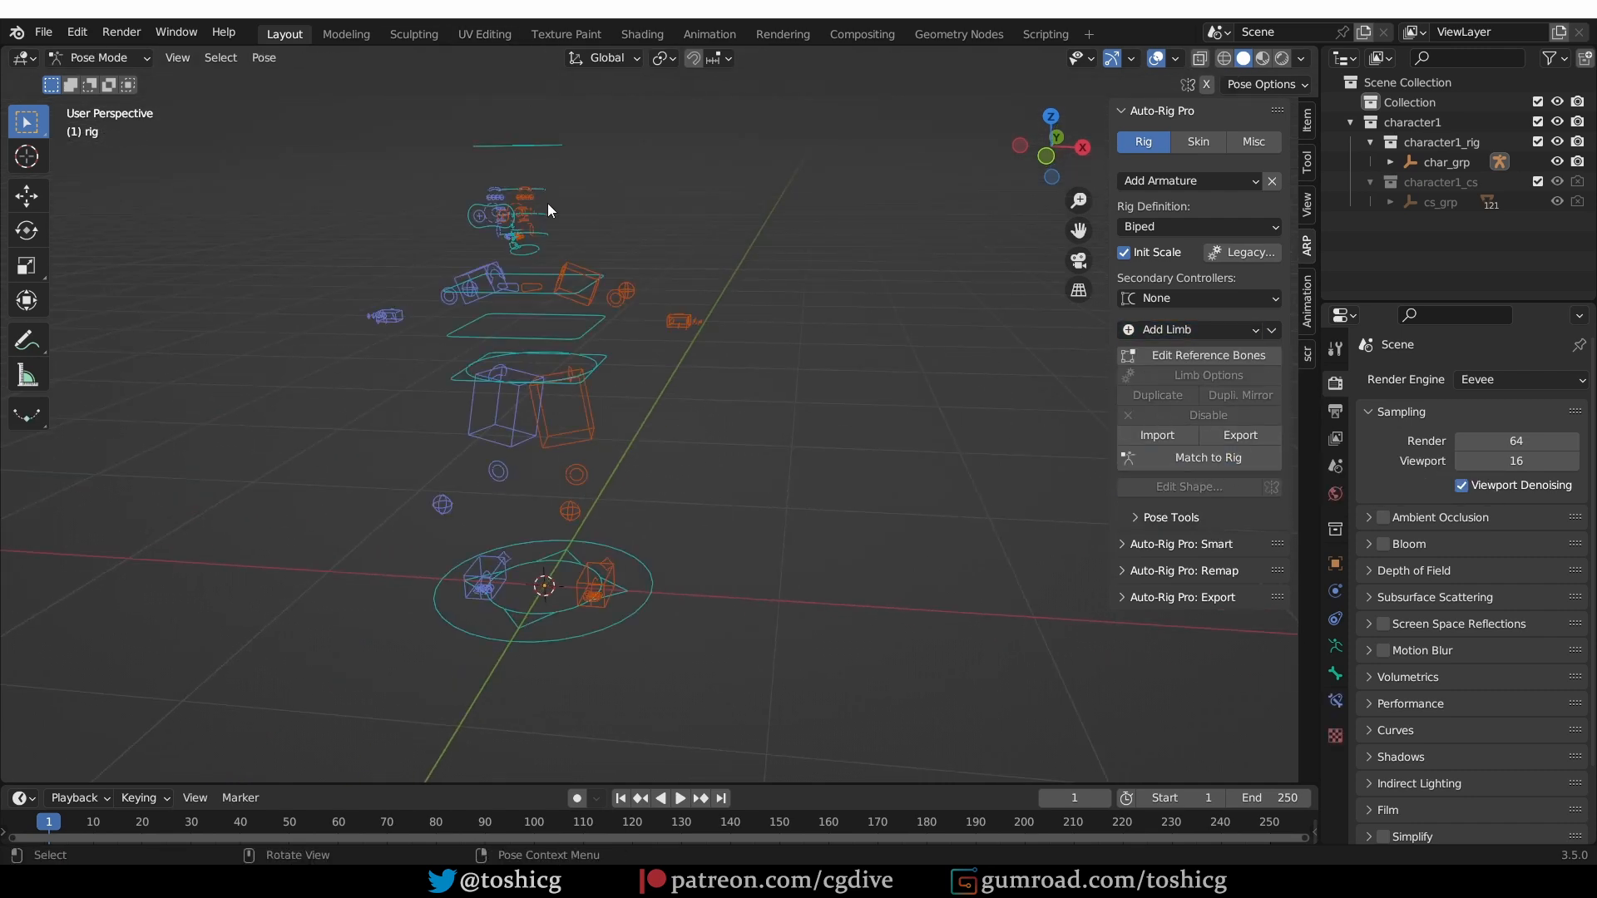
- Try moving the root master controller at the hips to test the rig
left_click(582, 370)
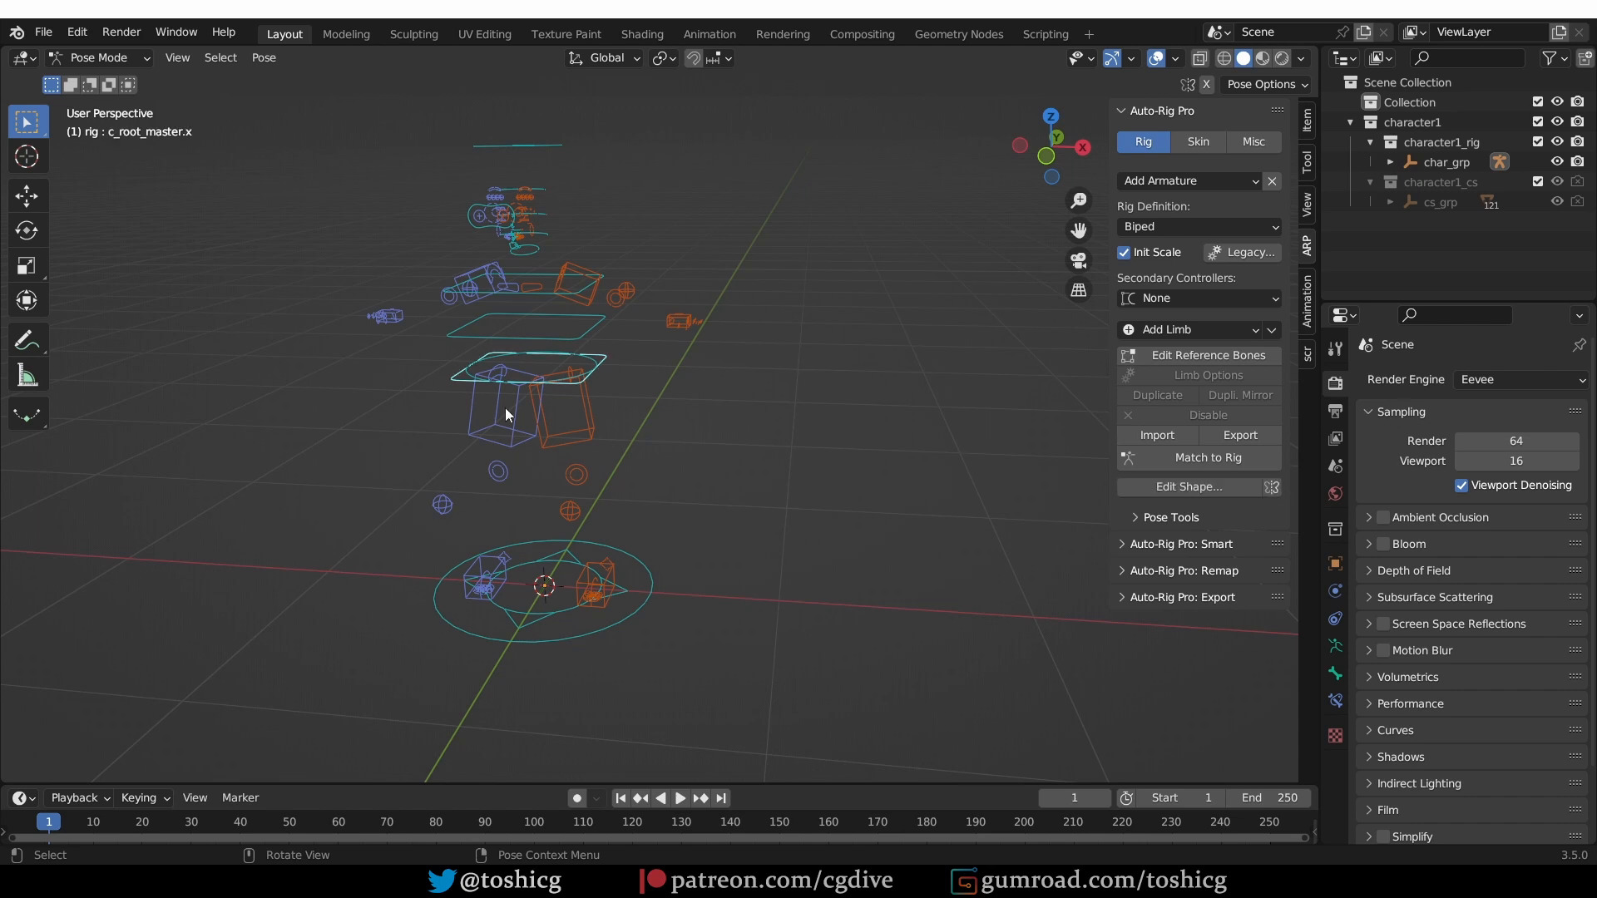
key("g")
left_click(660, 376)
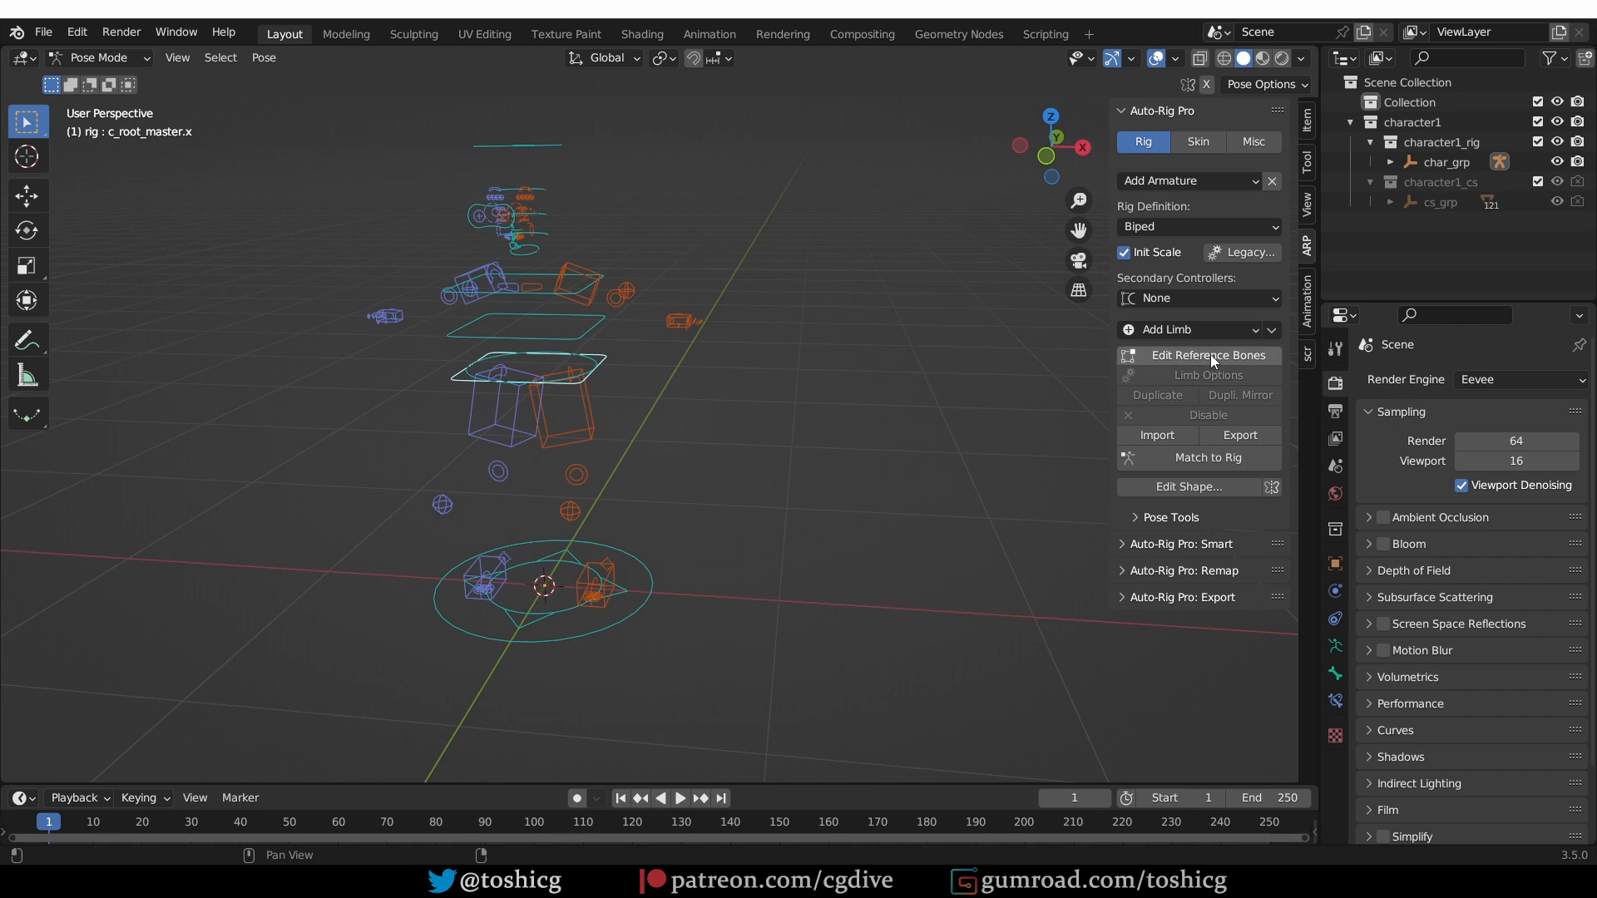
- Edit the reference bones and parent both thigh bones to the root bone of the spine
left_click(1260, 356)
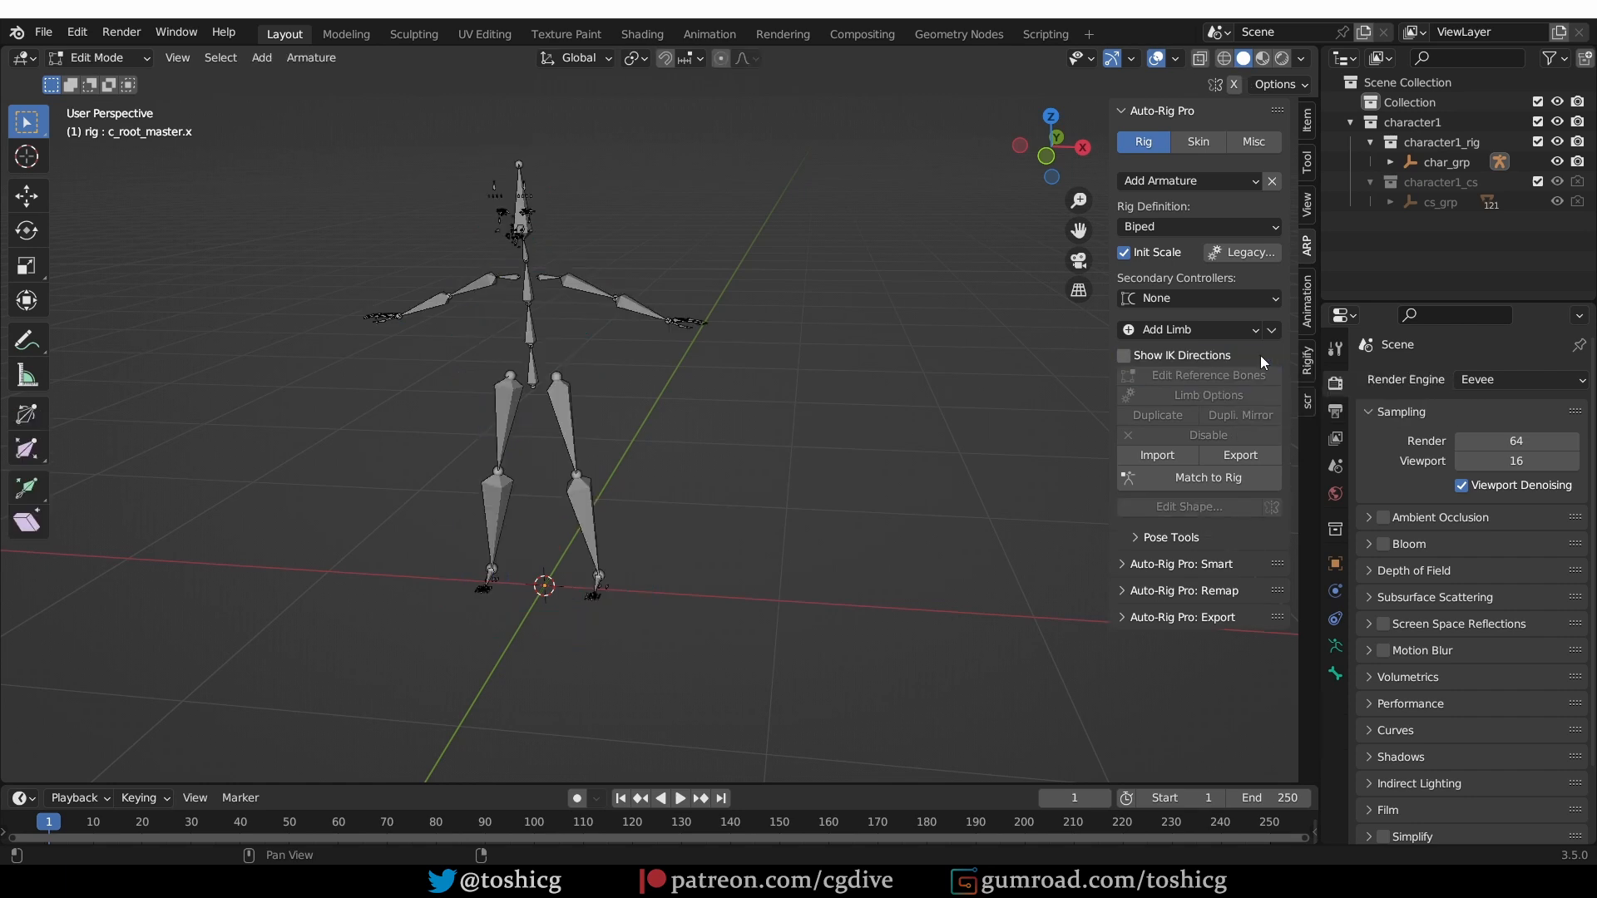
left_click(569, 403)
left_click(505, 404, "shift")
left_click(529, 368, "shift")
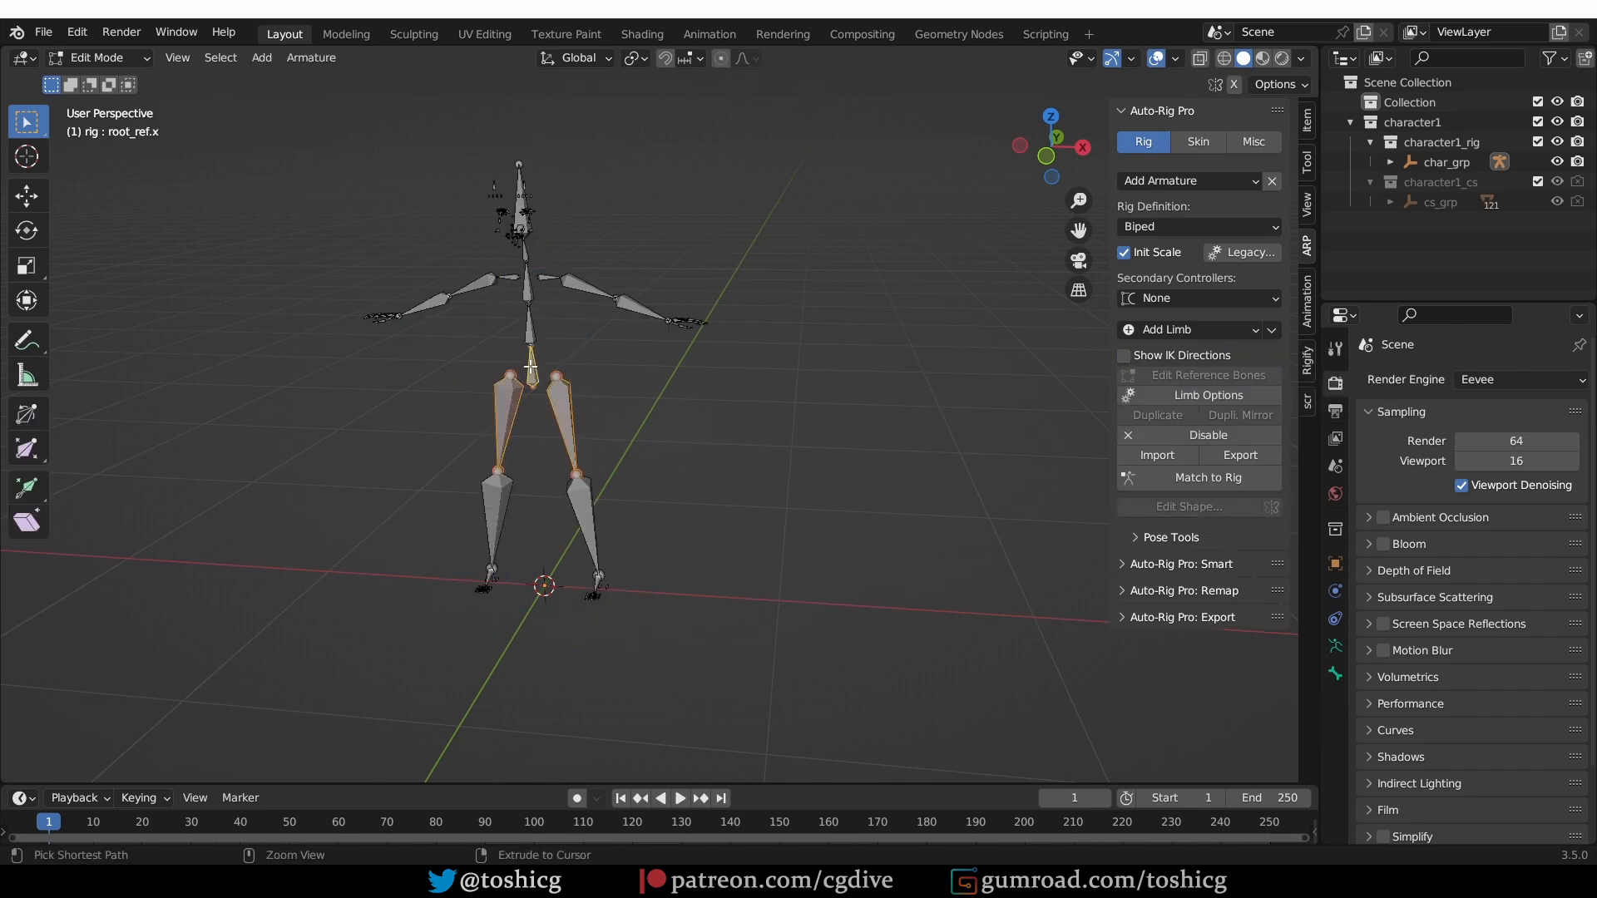
key("ctrl+p")
left_click(530, 367)
- Parent both shoulder bones and the neck bone to the uppermost spine bone
scroll(531, 367, "up", 4)
left_click(569, 190)
left_click(521, 137, "shift")
left_click(490, 189, "shift")
left_click(524, 198, "shift")
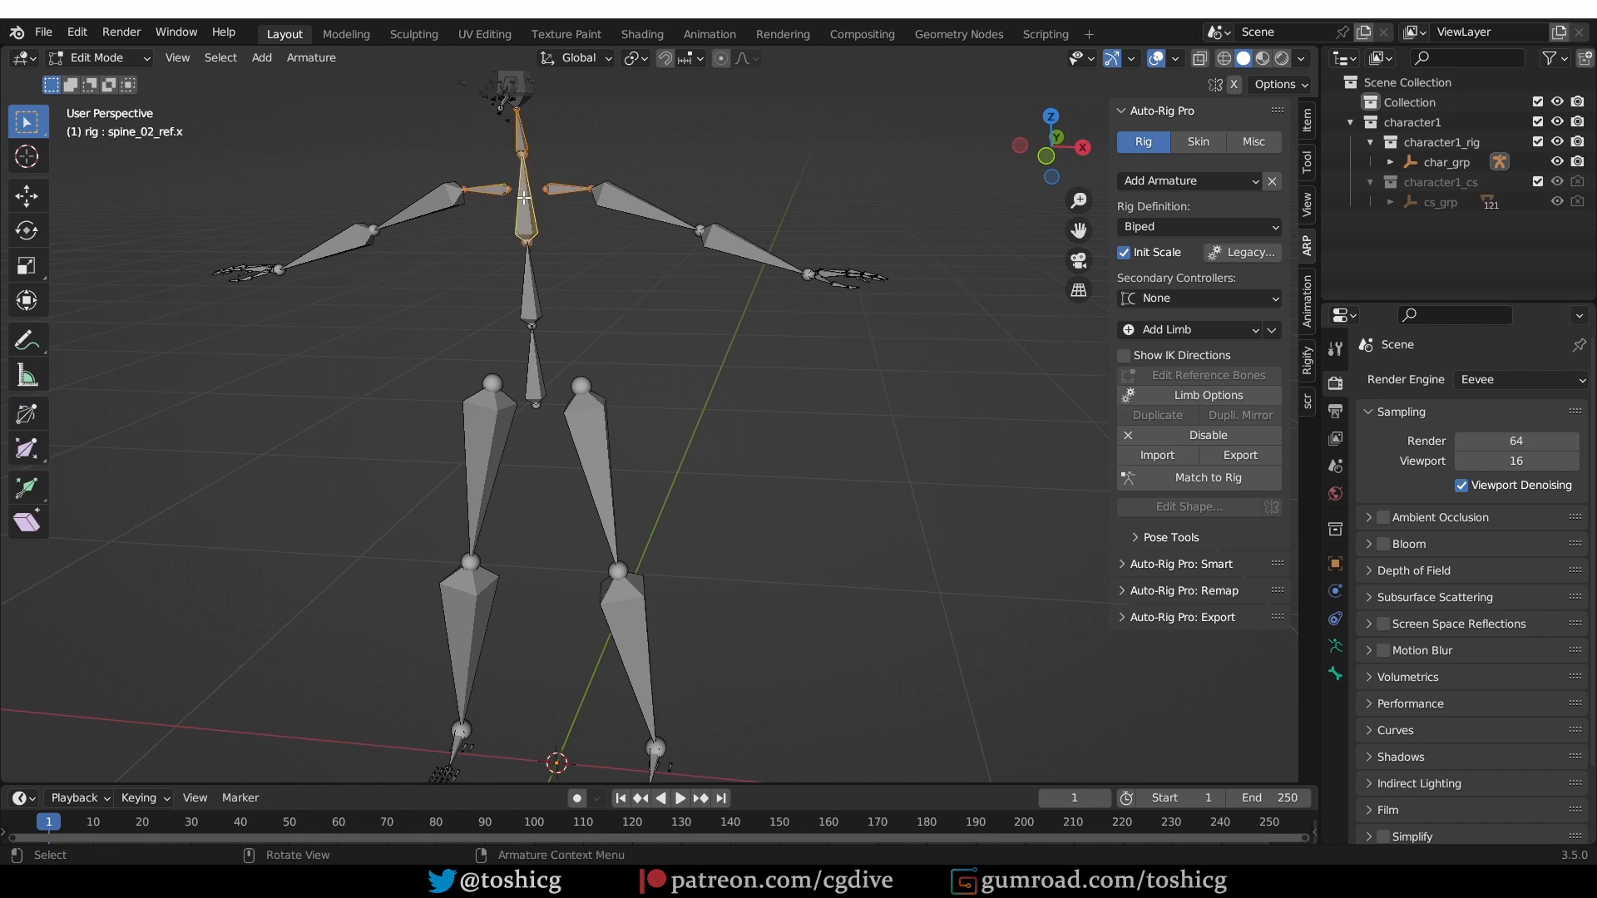
key("ctrl+p")
left_click(524, 198)
- Enable X-axis mirroring and move the left forearm and hand bones outward, away from the body
scroll(524, 199, "down", 3)
left_click_drag(678, 204, 911, 371)
key("g")
right_click(969, 329)
left_click(1234, 84)
key("g")
left_click(660, 351)
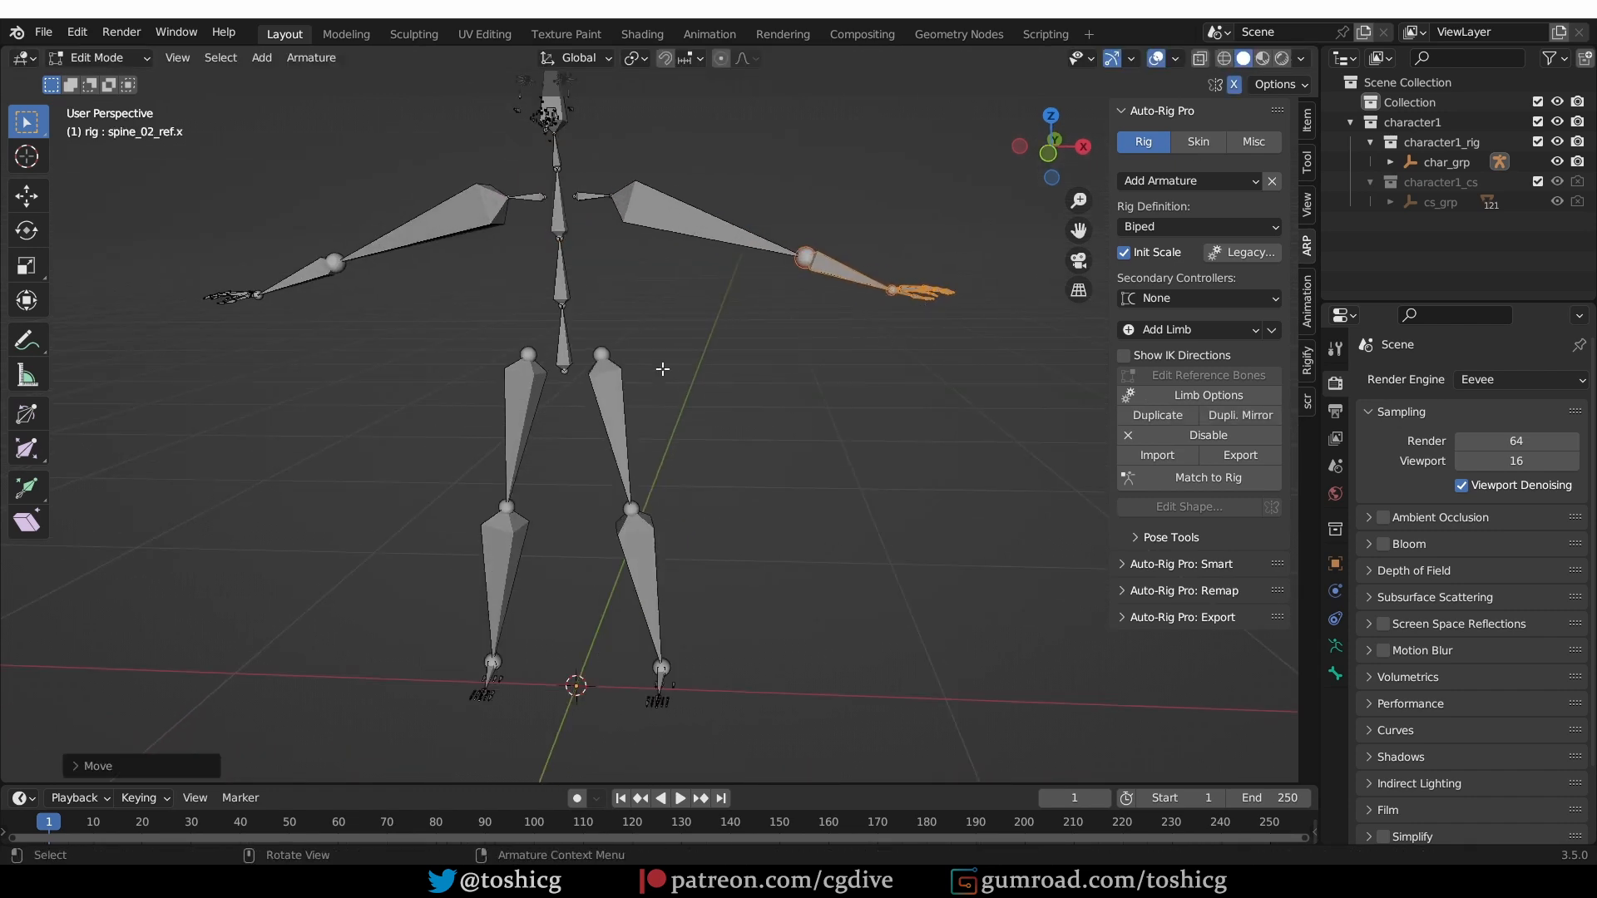
- Raise the torso, head, shoulder and hip joints along Z, and move the left elbow joint up and inward
scroll(665, 369, "down", 2)
left_click_drag(734, 397, 472, 115)
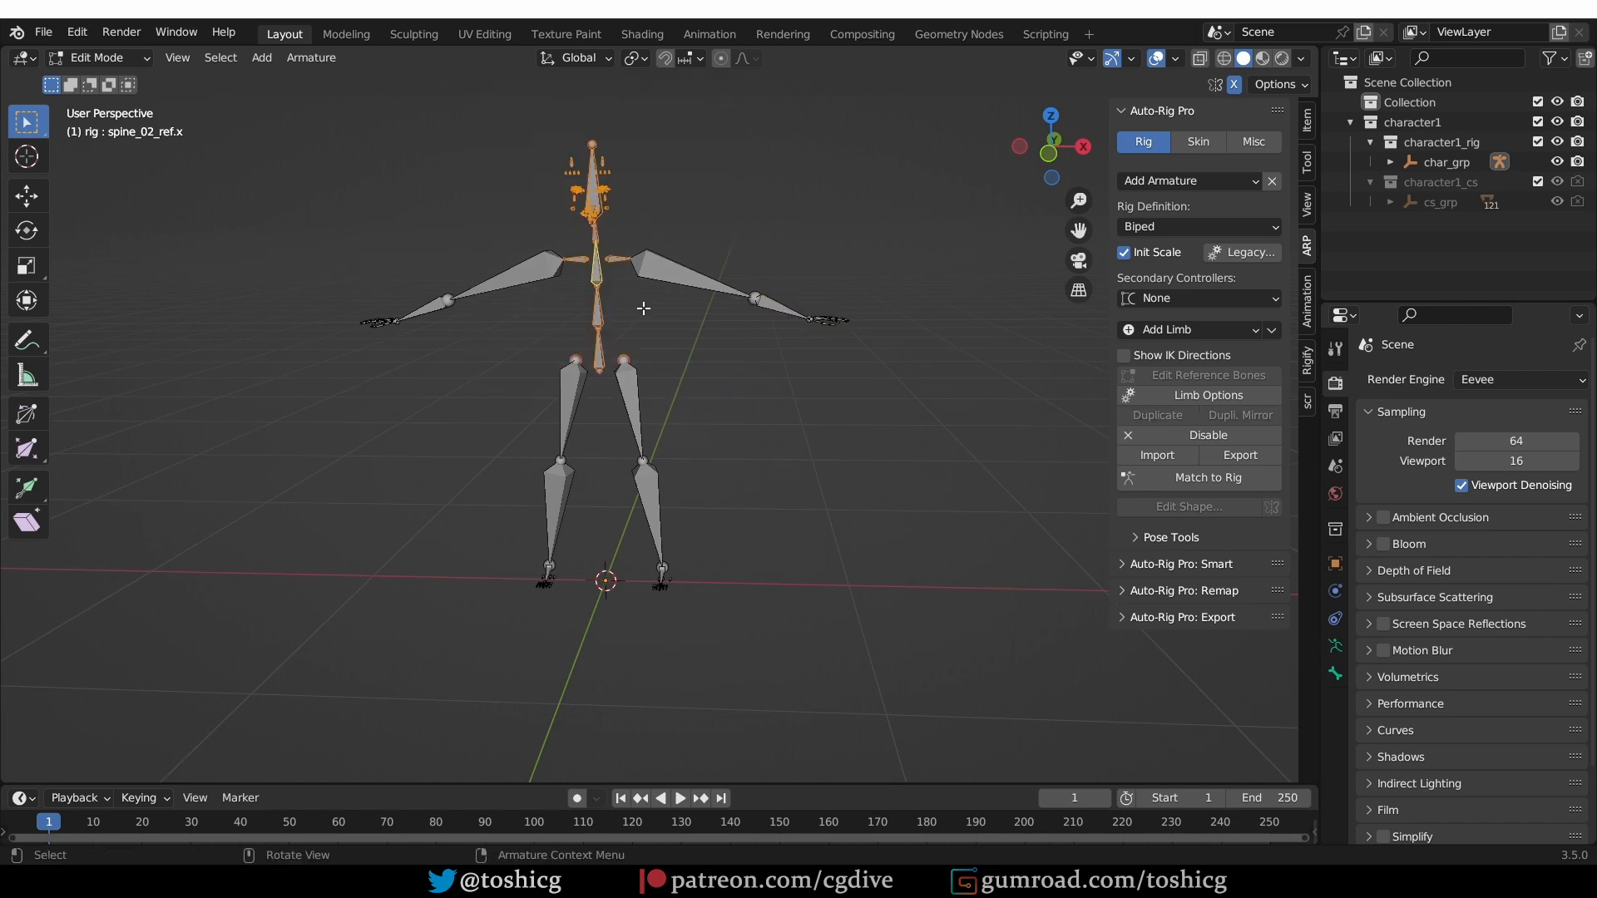
key("g")
key("z")
left_click(648, 255)
left_click(763, 310)
left_click_drag(765, 312, 736, 279)
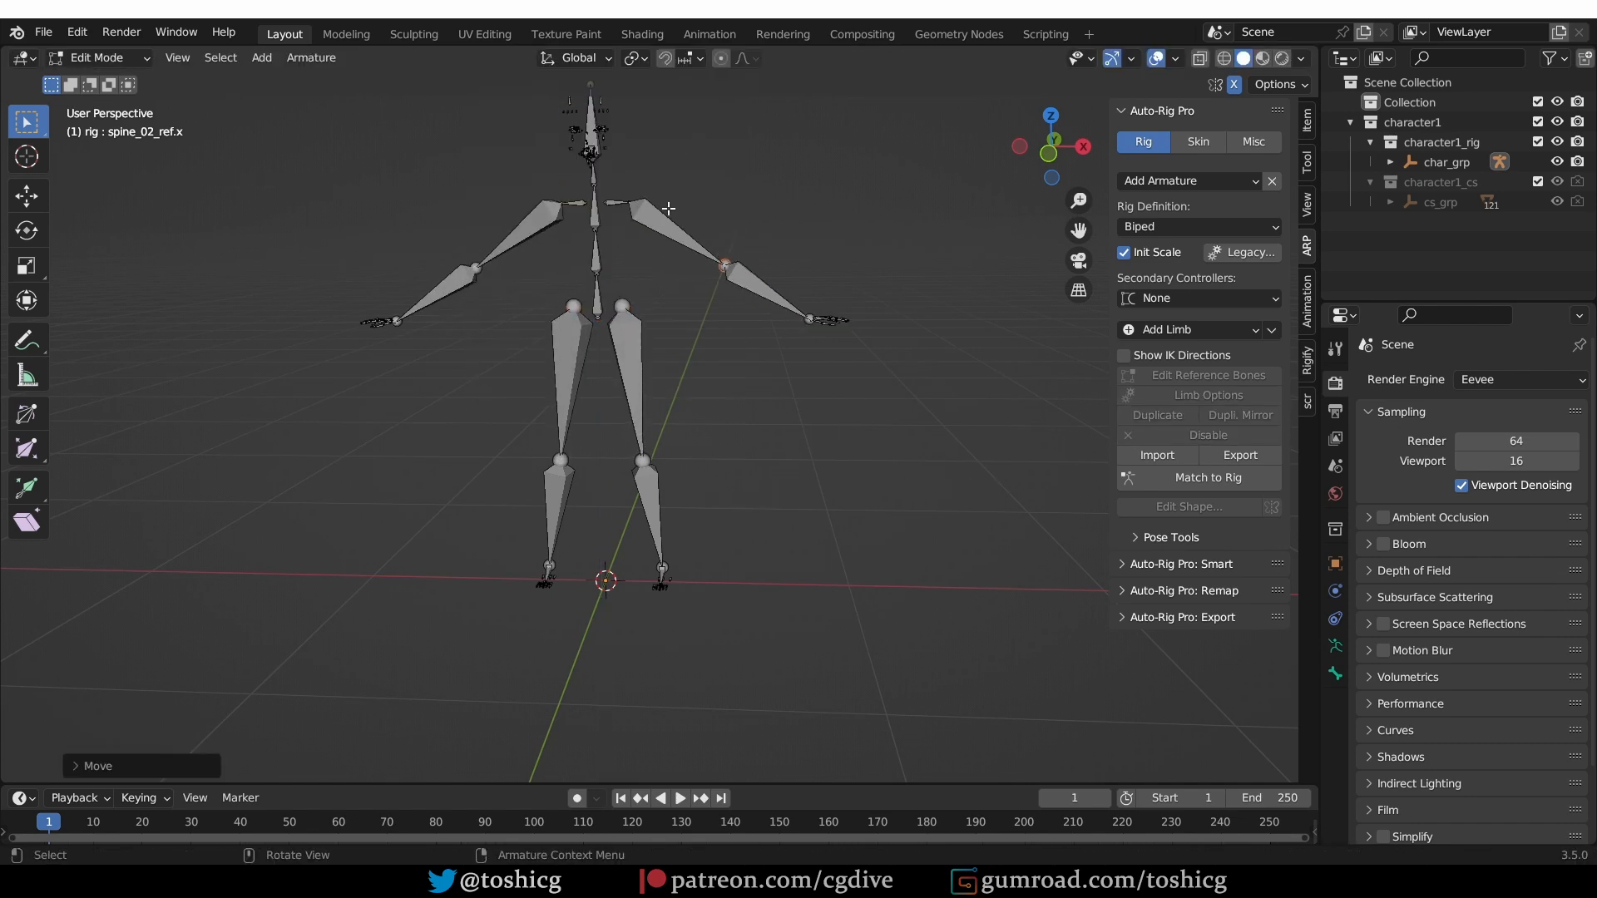
- Review the left arm's limb options, accept them without changes, and match the control rig to the reference bones
left_click(650, 233)
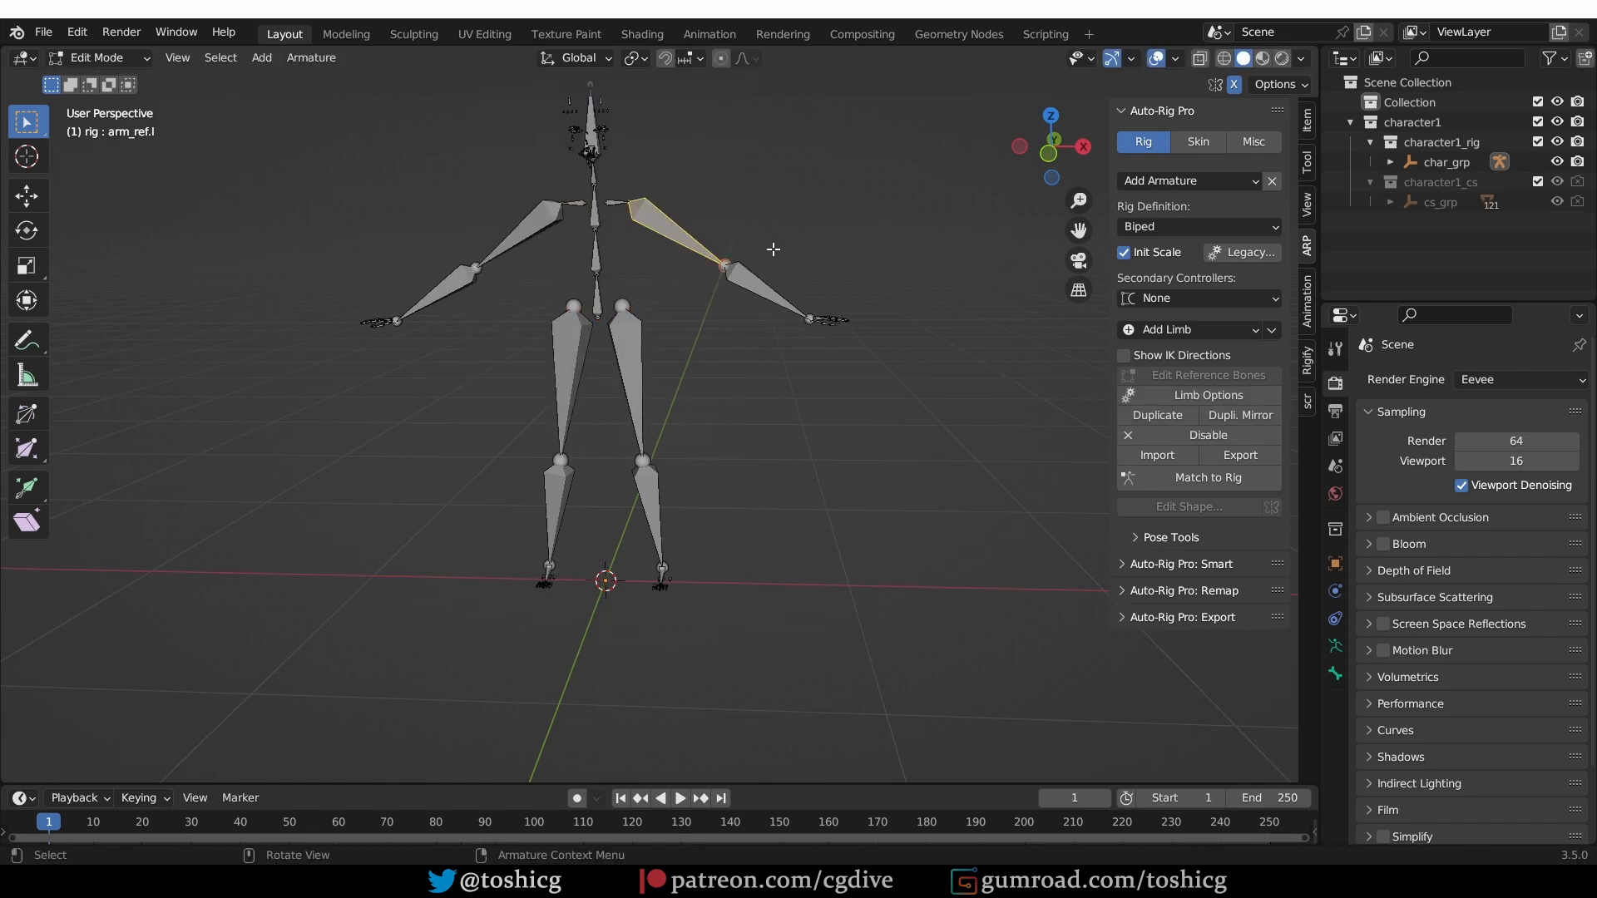
left_click(1165, 392)
left_click_drag(1167, 396, 987, 223)
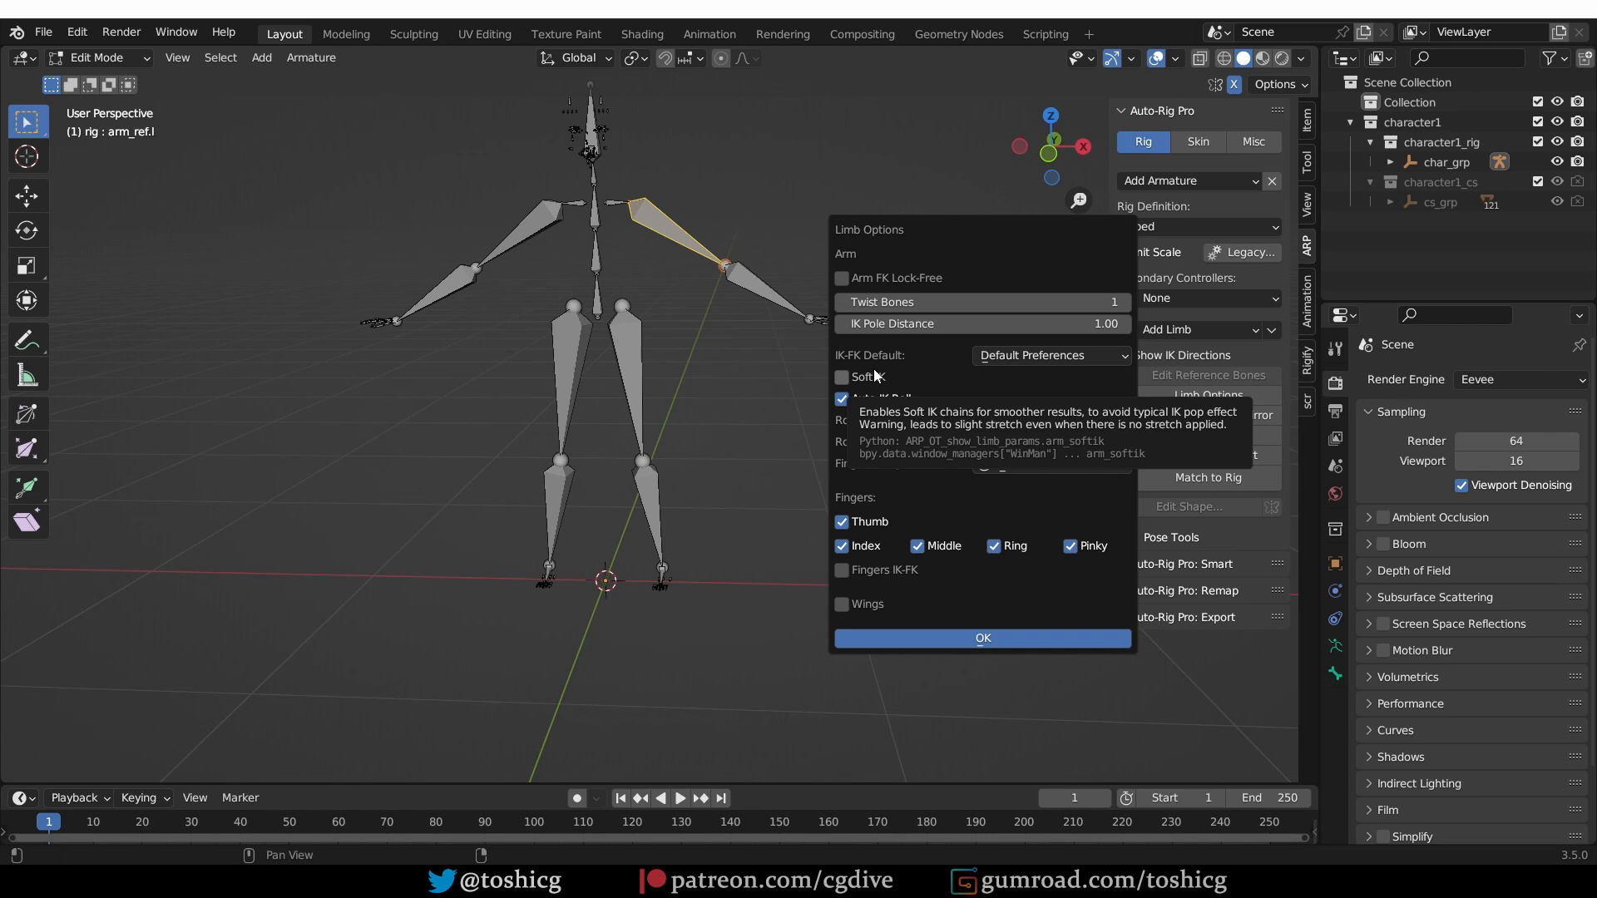
left_click(988, 637)
left_click(1195, 480)
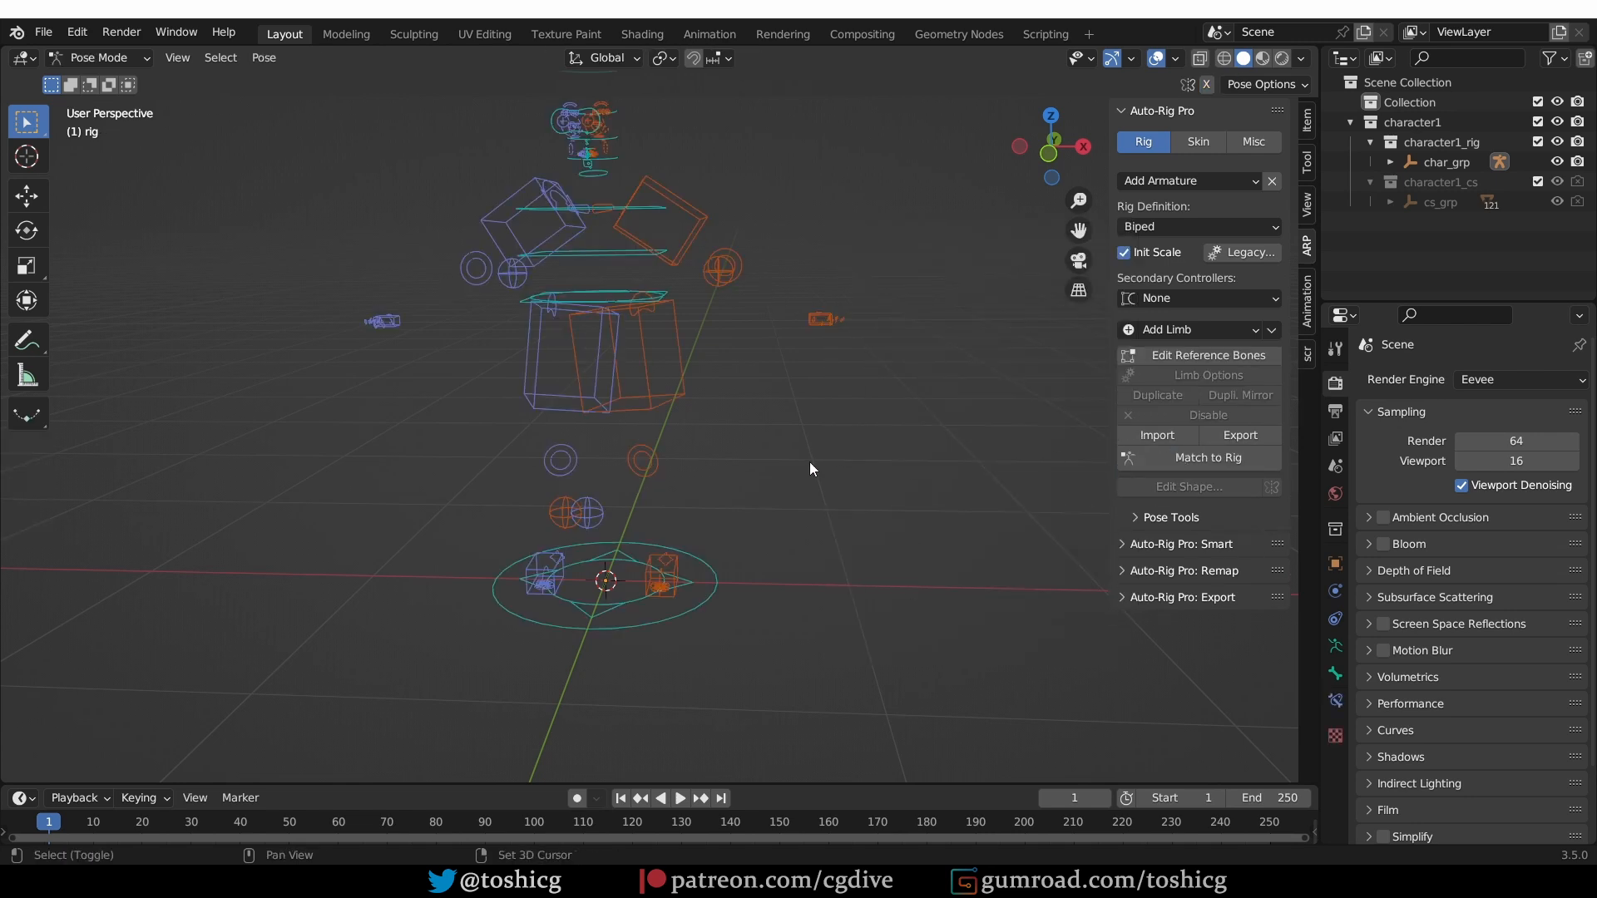
middle_click_drag(860, 462, 862, 496, "shift")
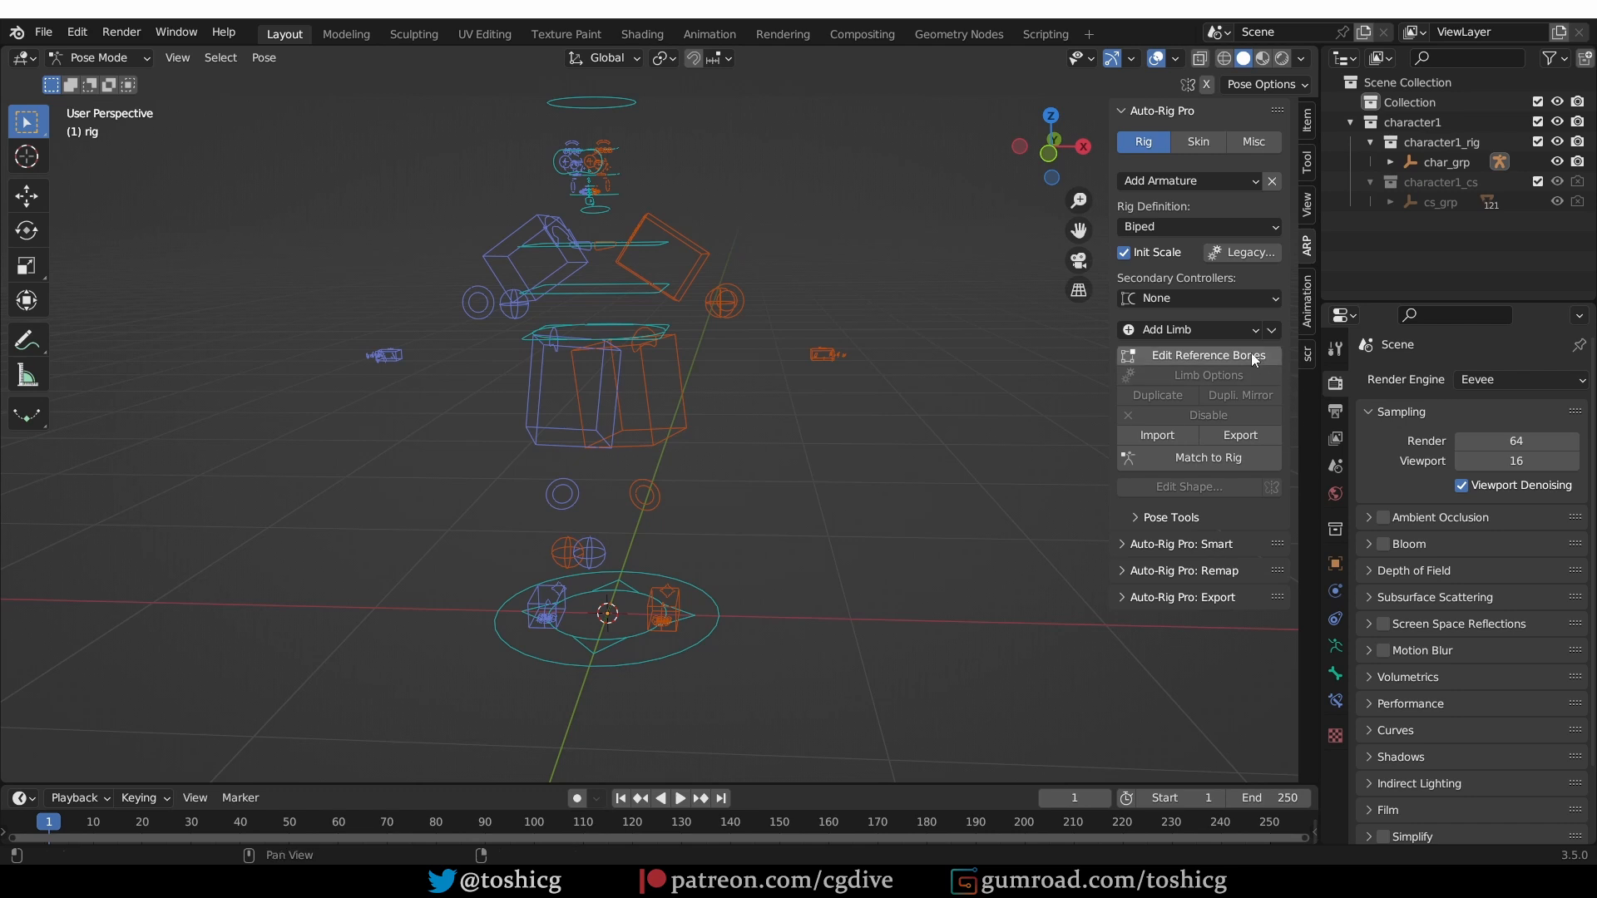
left_click(1233, 330)
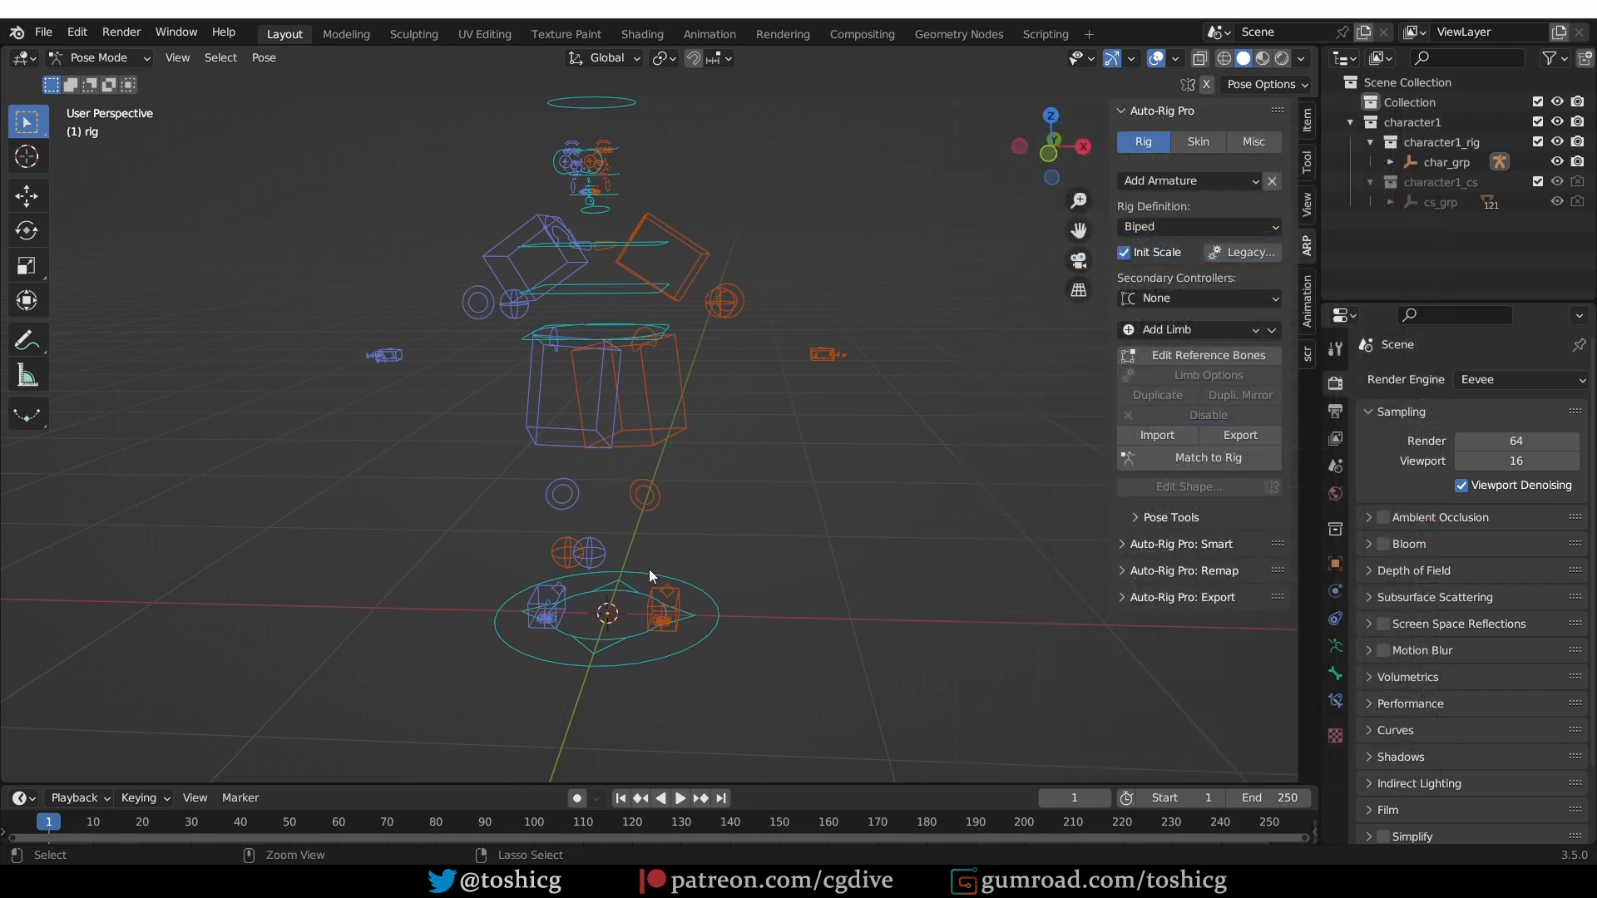
- Start a new file and add an Empty Auto-Rig Pro armature
key("ctrl+n")
left_click(649, 567)
left_click(806, 476)
left_click(1308, 202)
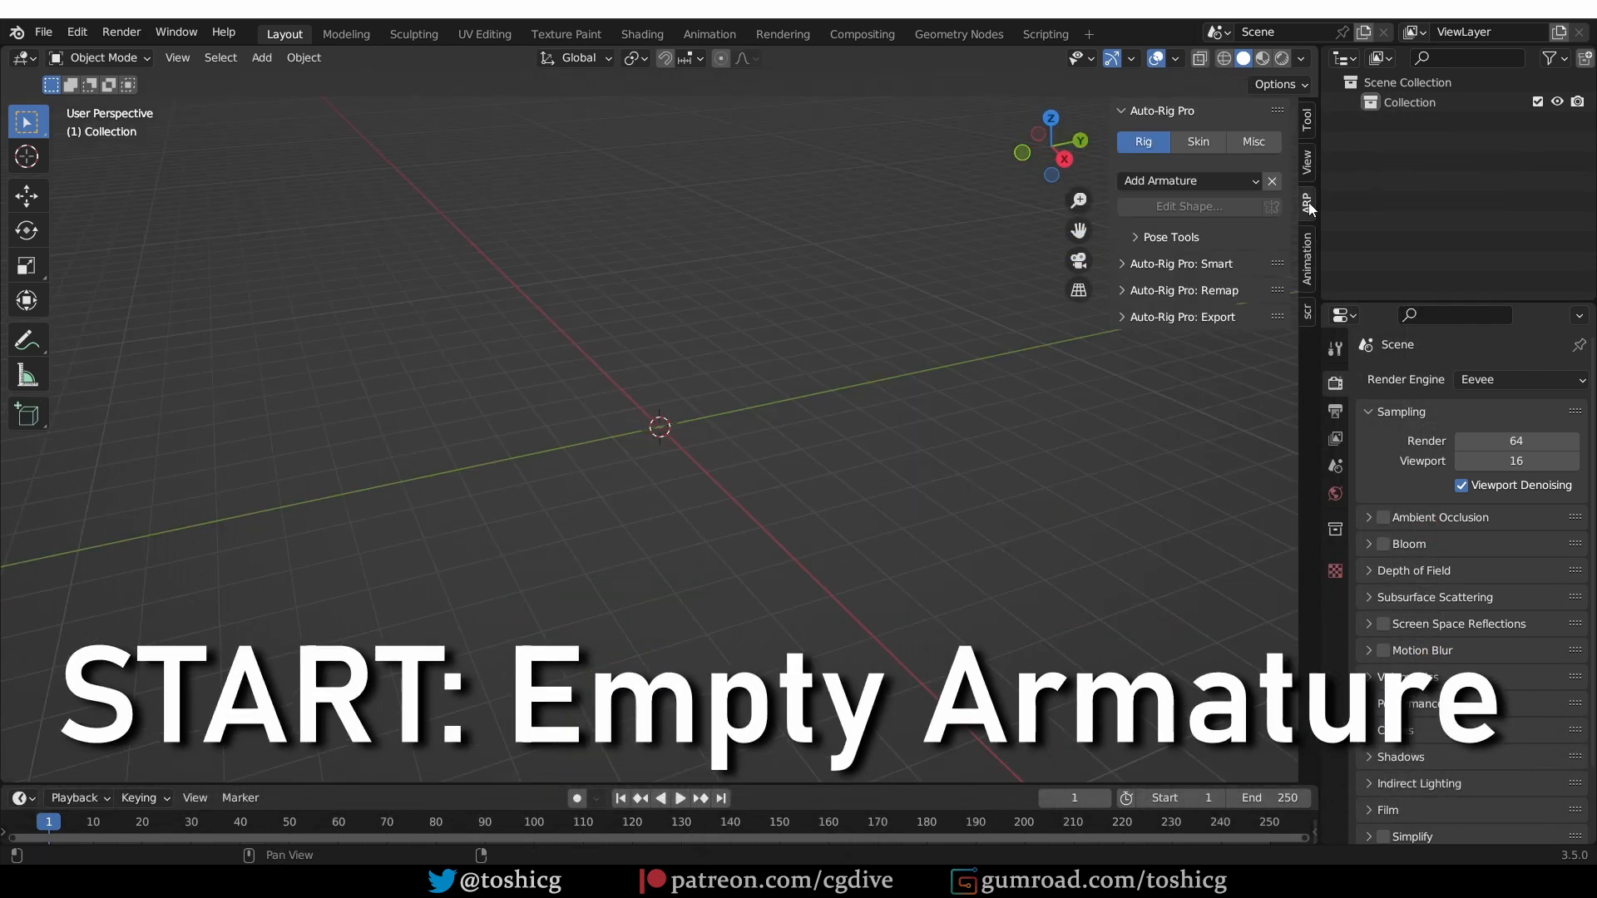
left_click(1206, 182)
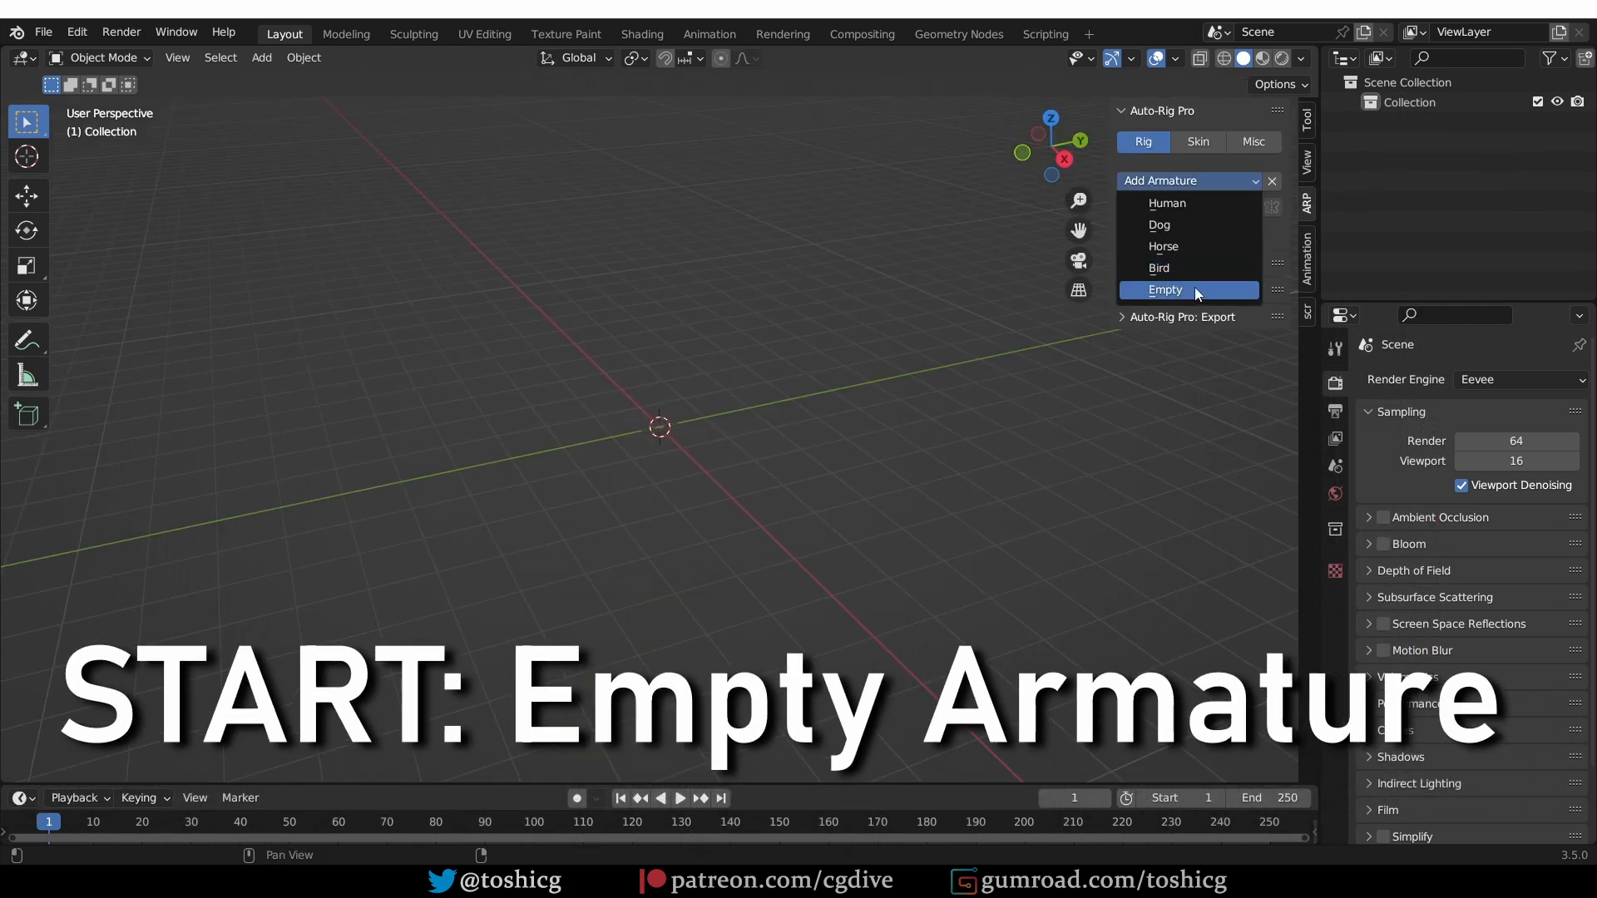
left_click(1195, 290)
- Add a Spine limb to the new empty armature
scroll(596, 434, "up", 6)
middle_click_drag(596, 434, 557, 438)
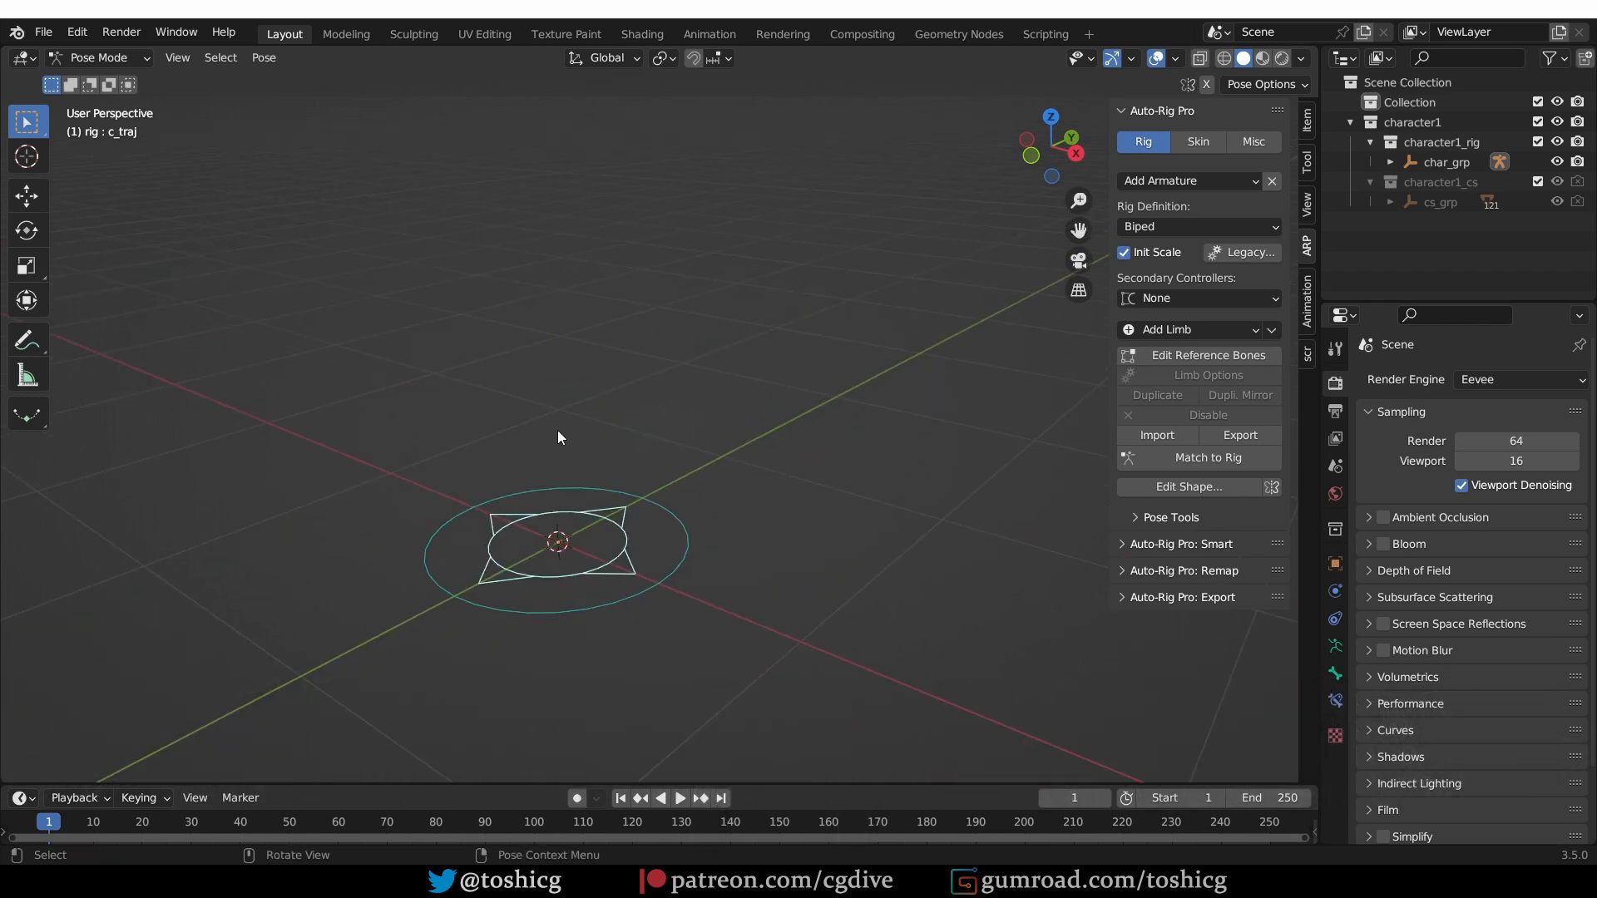
left_click(1222, 329)
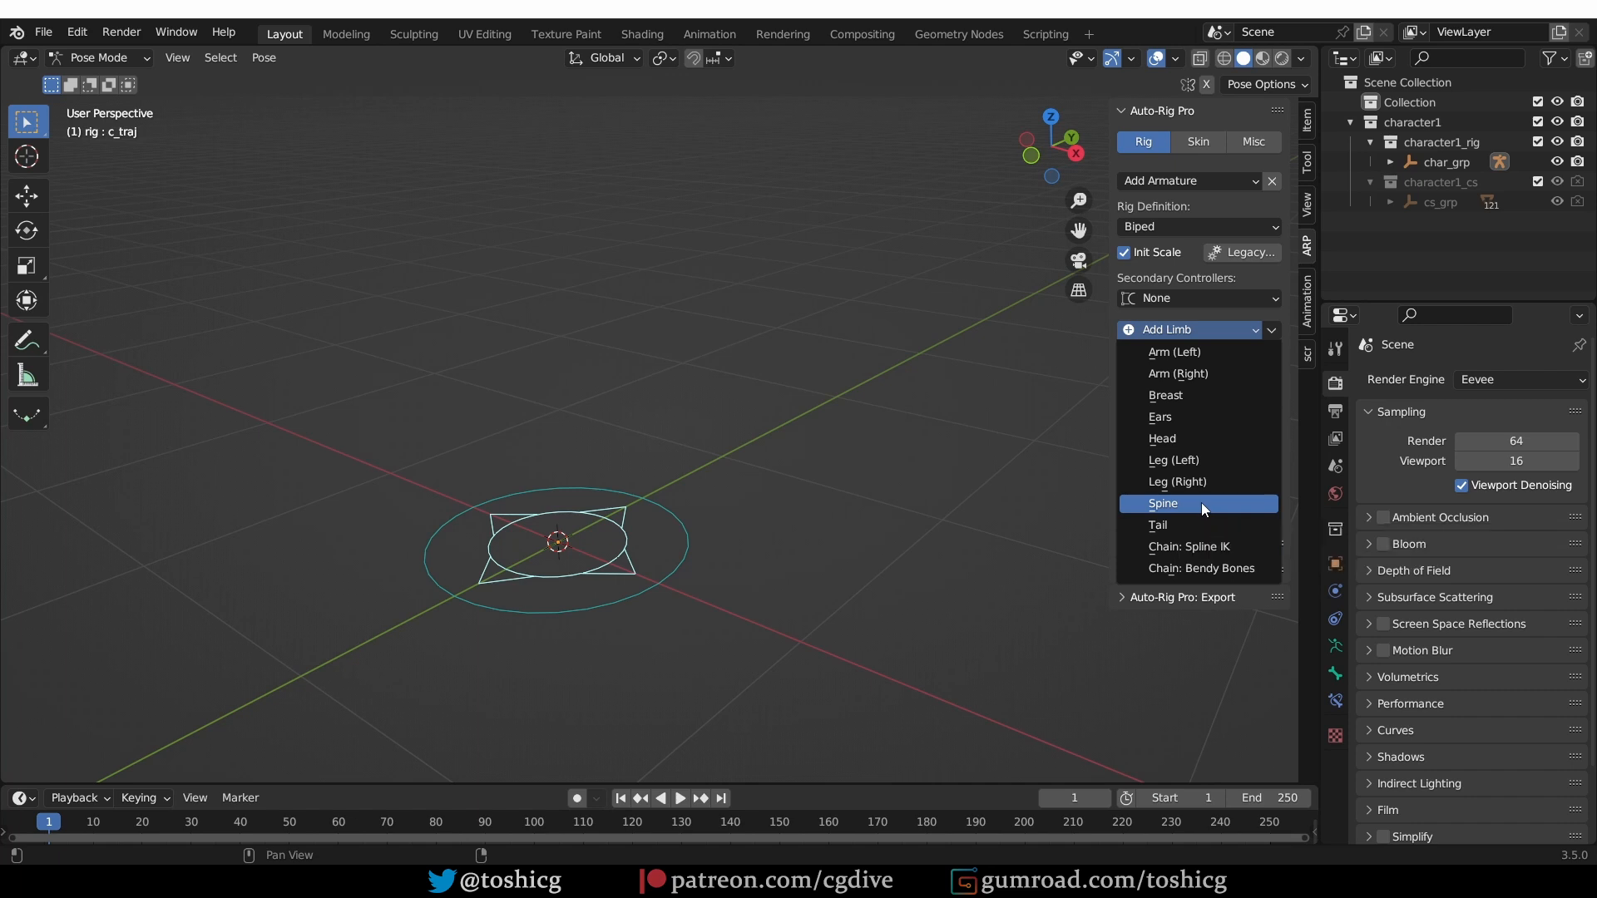
left_click(1199, 504)
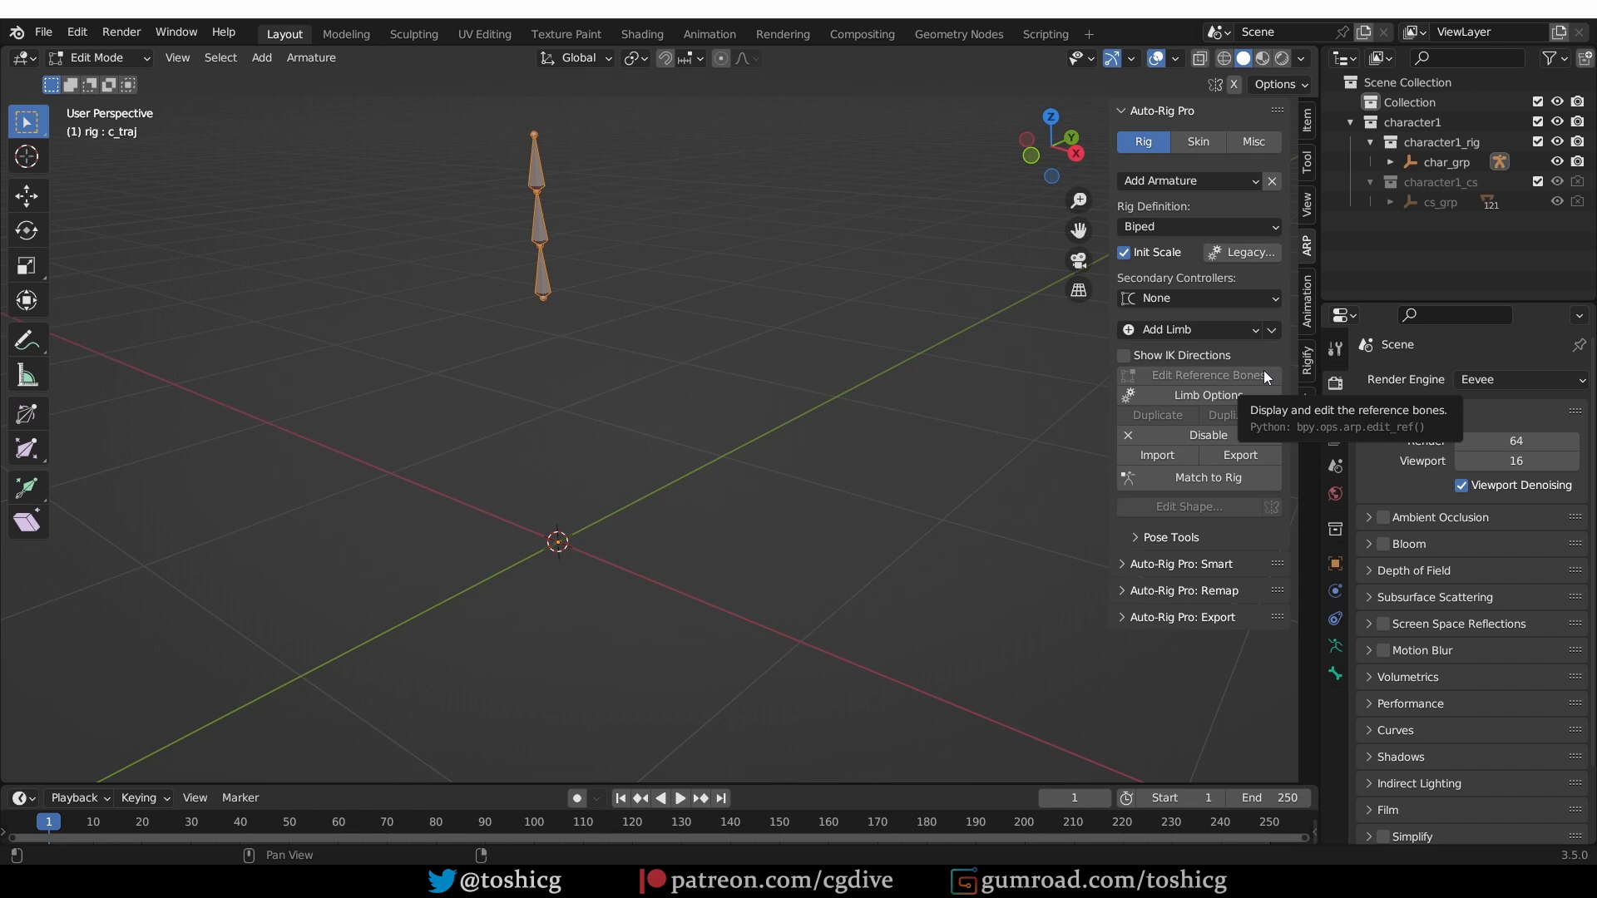
- Try to add a second Spine limb to the same armature
left_click(1212, 331)
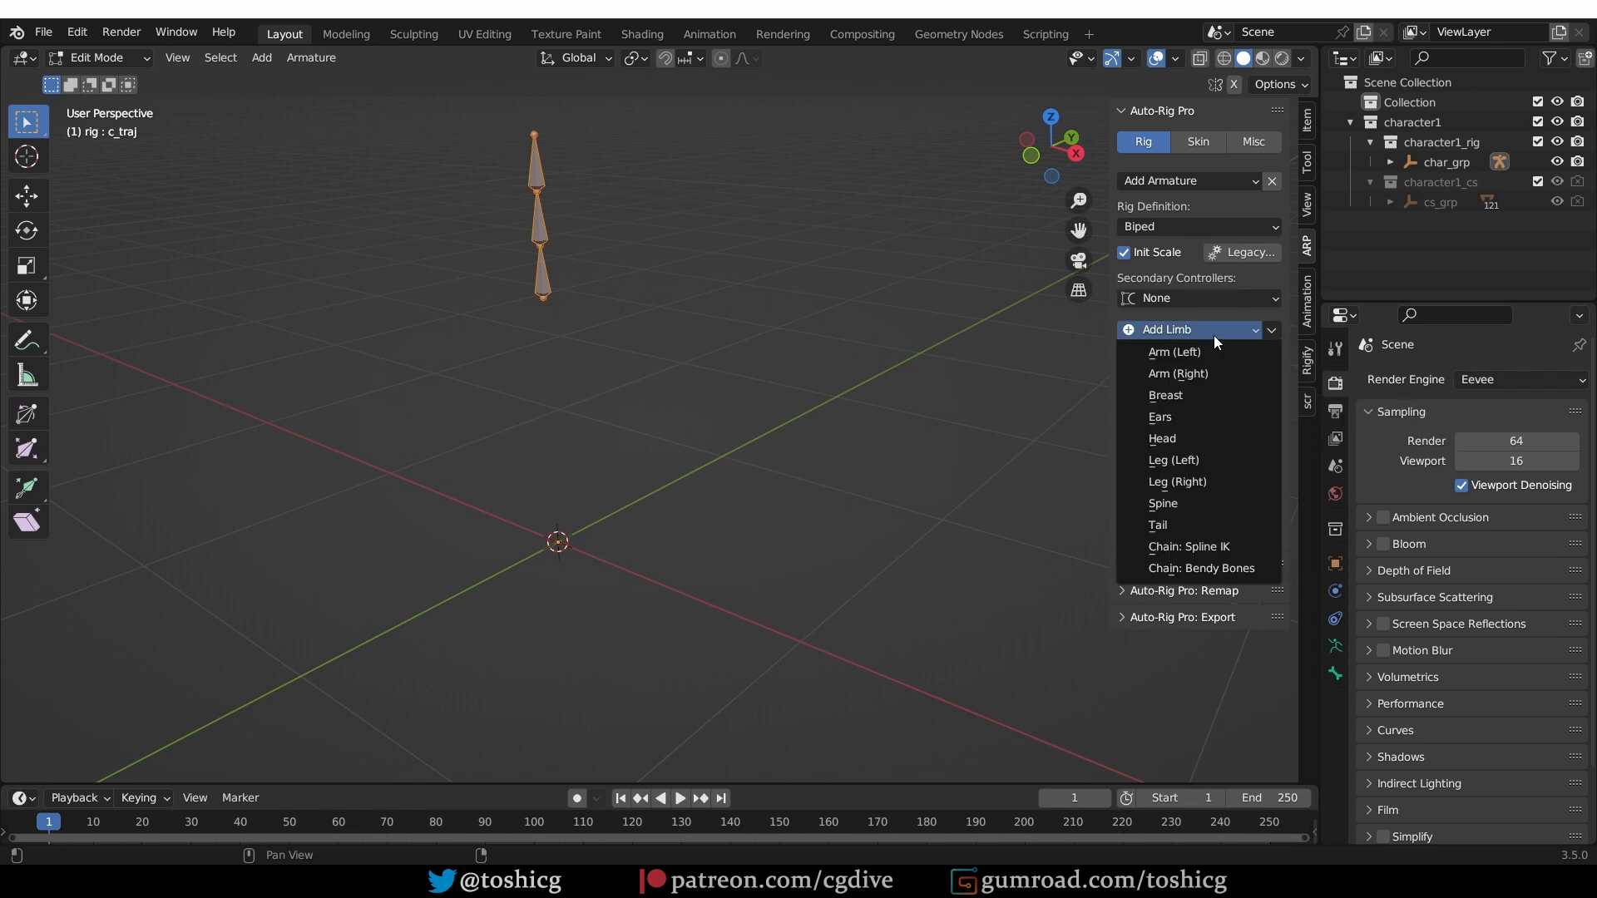
left_click(1190, 505)
left_click_drag(1184, 512, 615, 371)
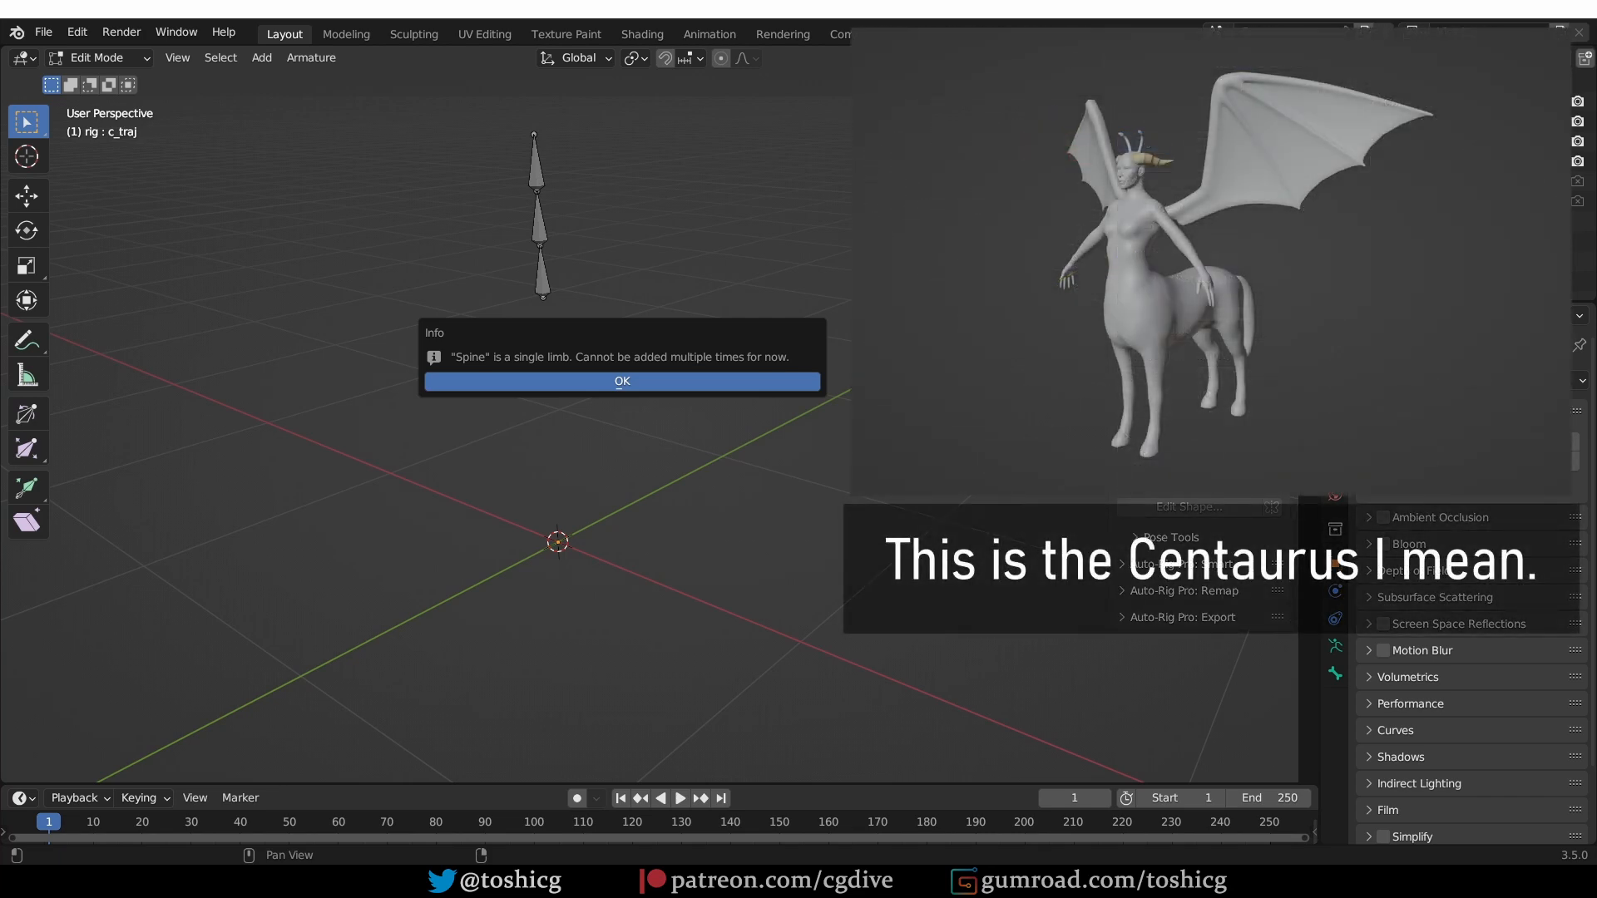
left_click(685, 383)
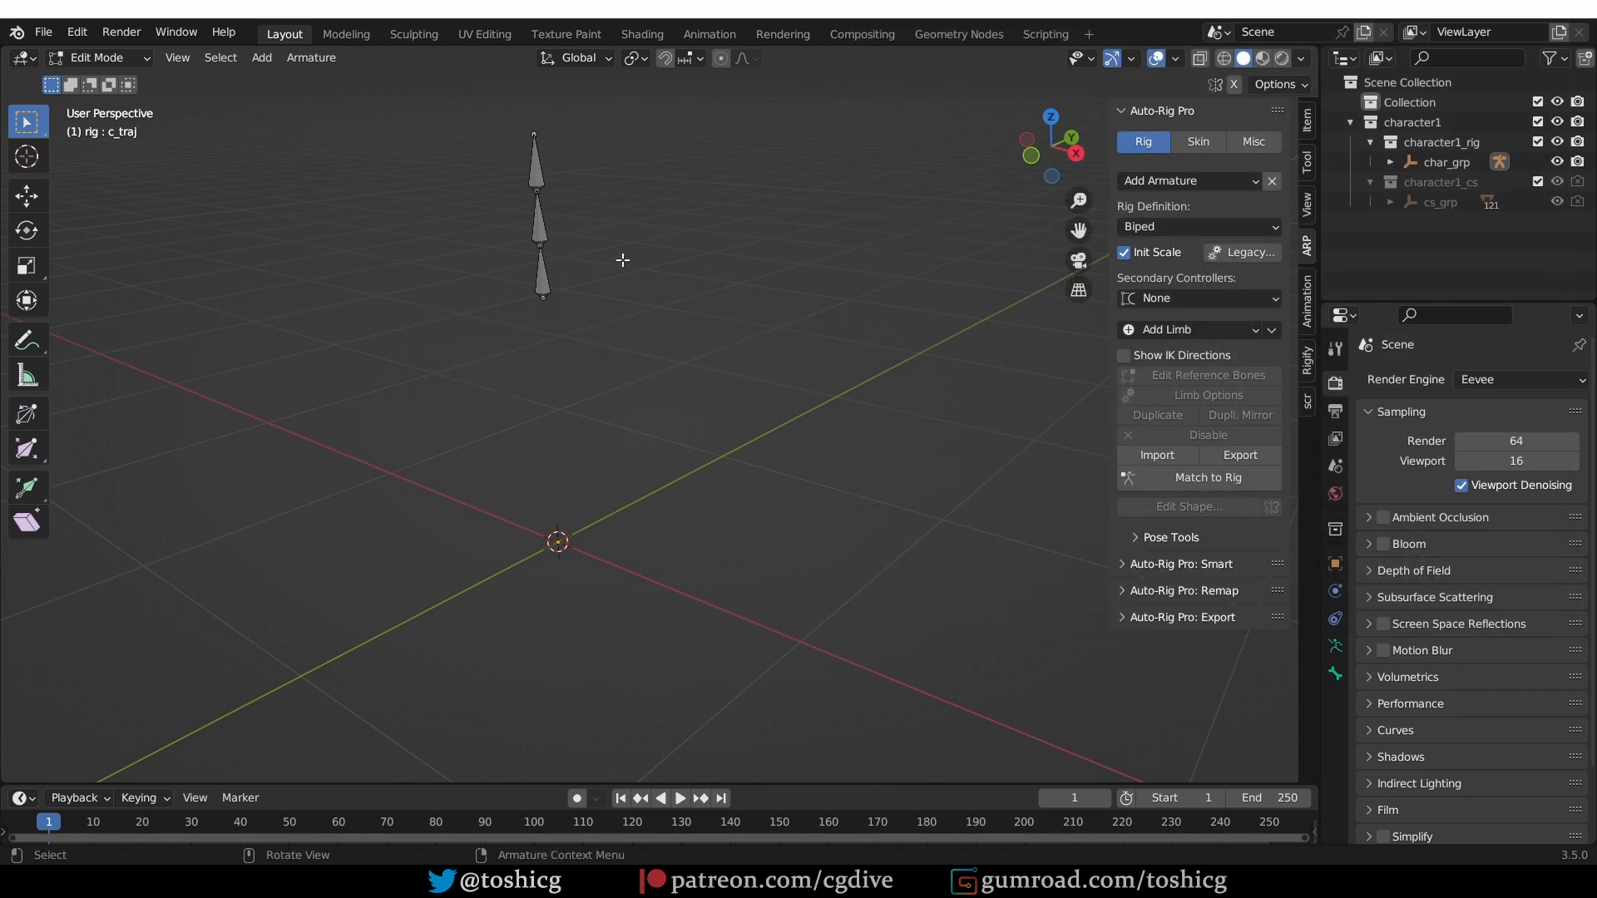
- Keep the Biped rig definition, match the rig to the spine bones, and view the controllers from the front and right
left_click(1179, 229)
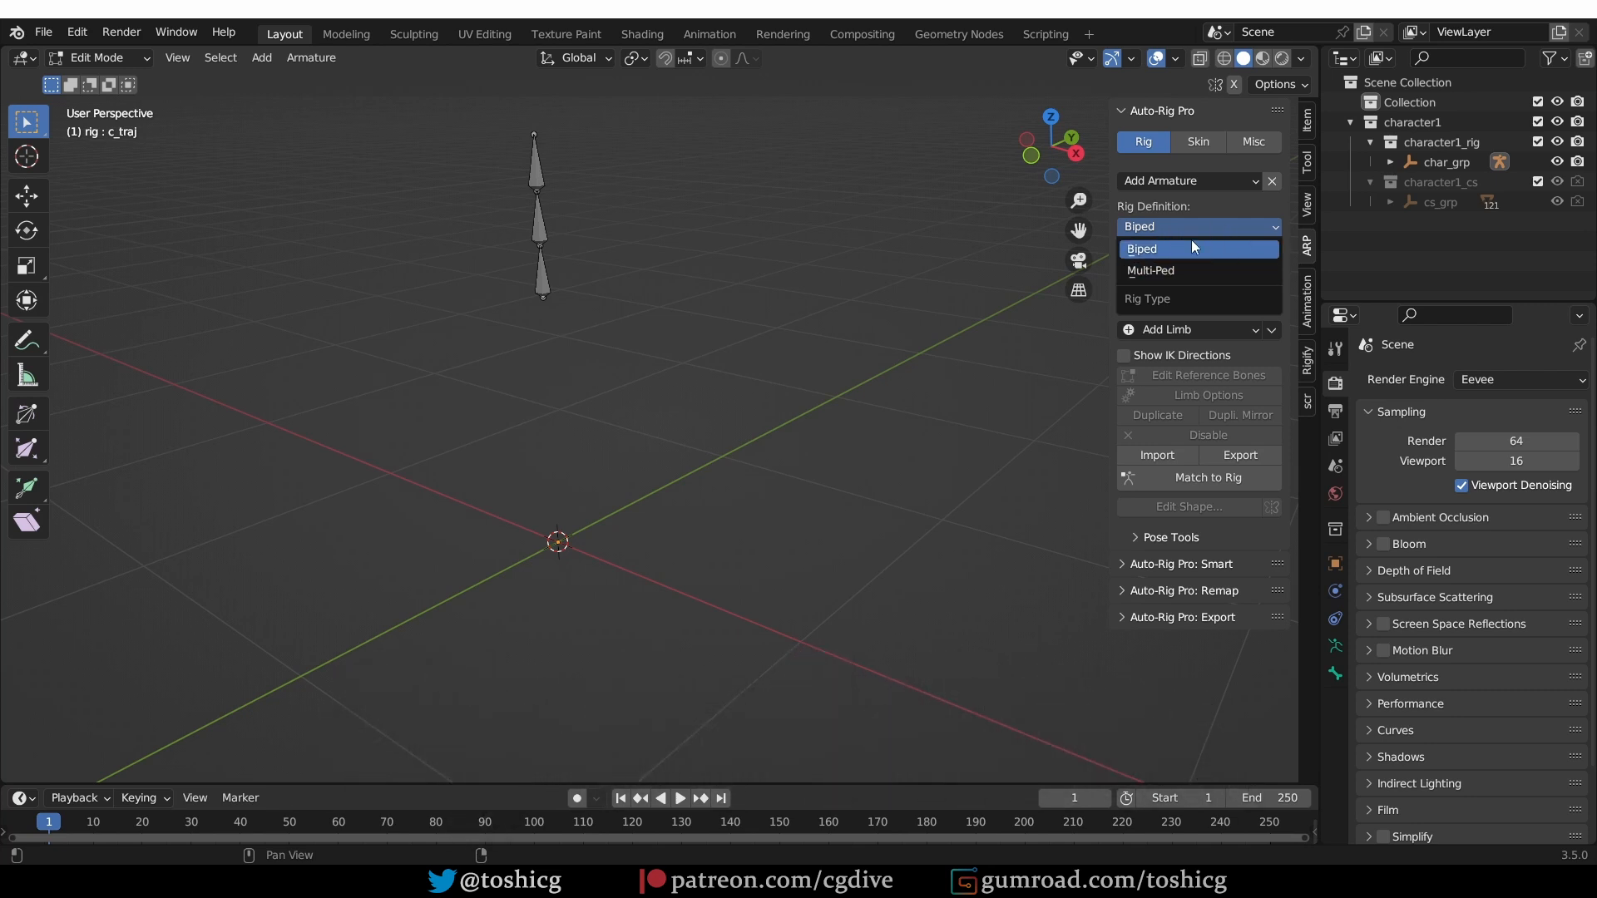
left_click(1191, 246)
left_click(1189, 481)
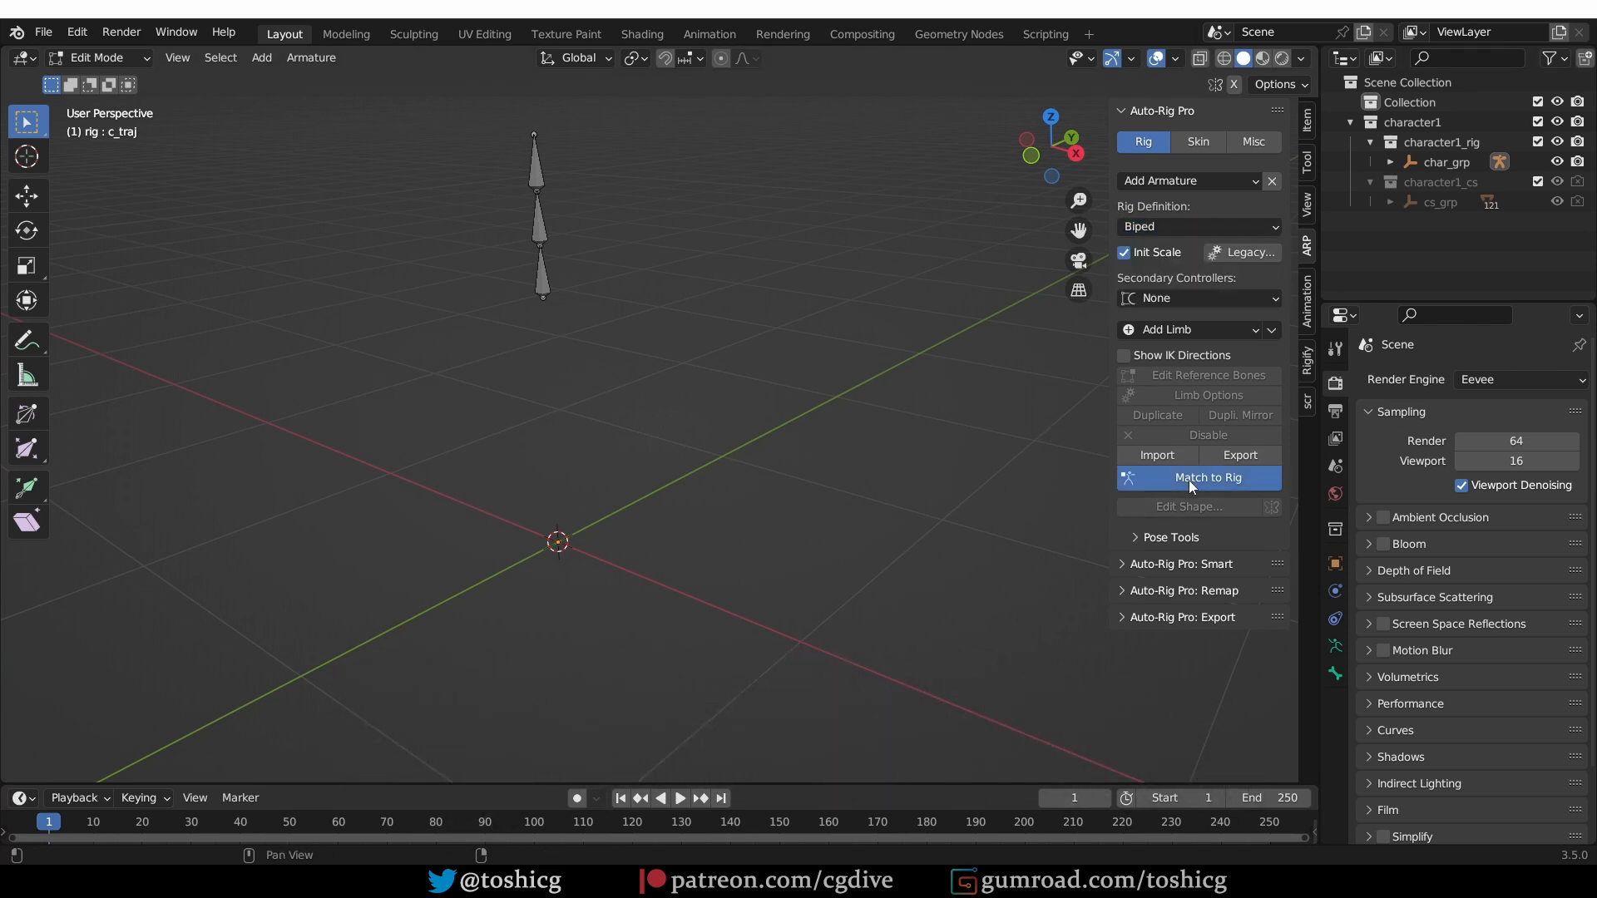
key("KP_1")
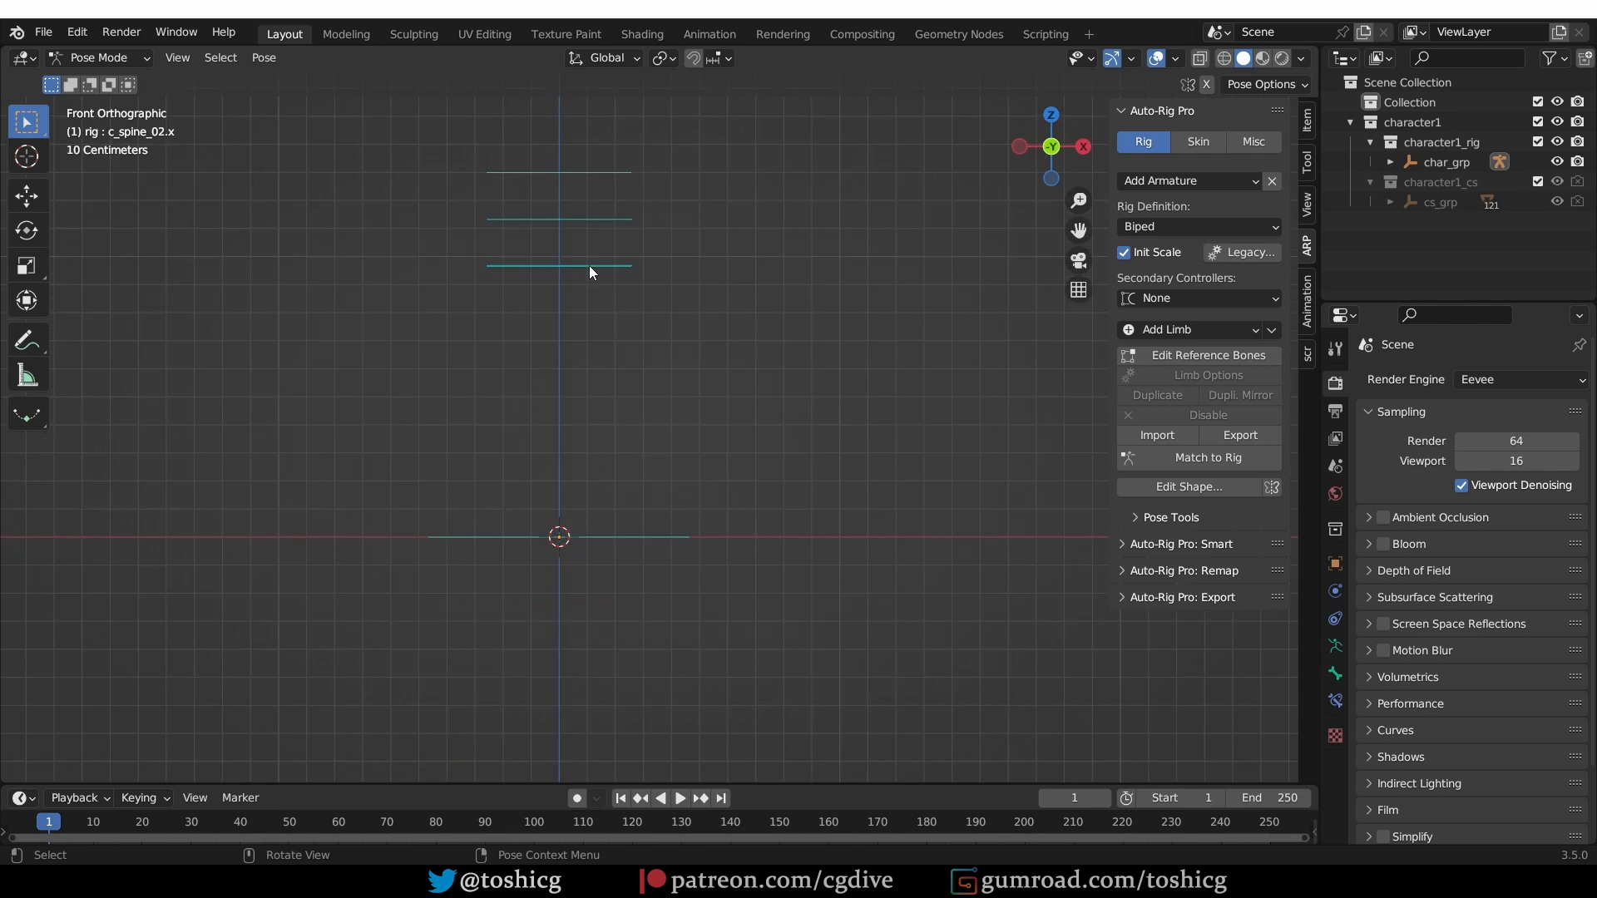
key("KP_3")
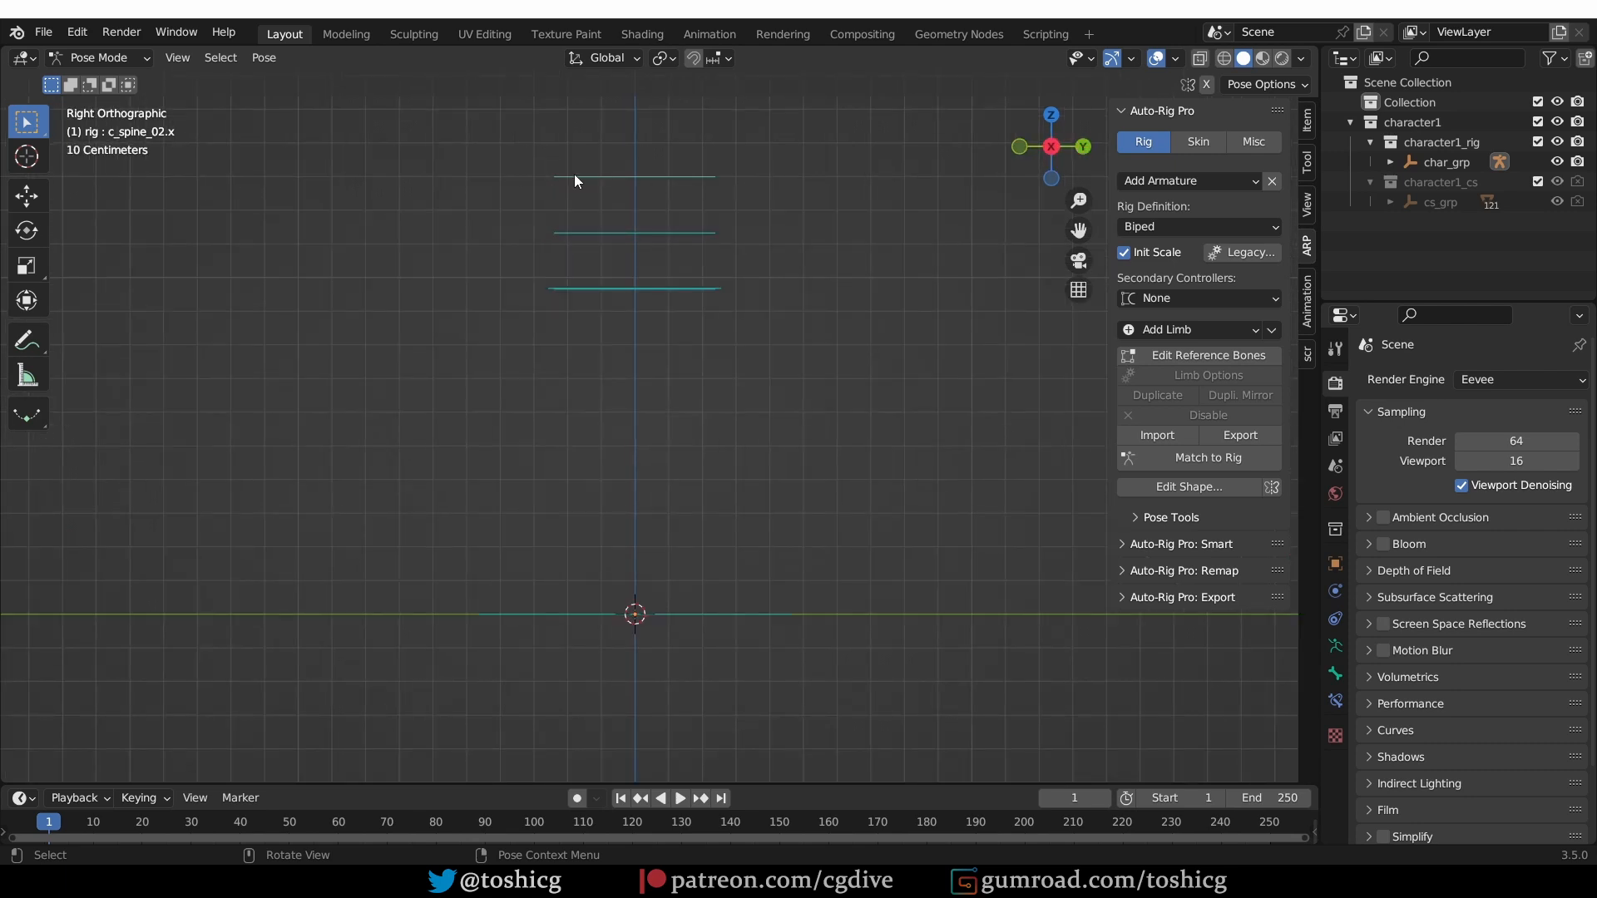
- Shift the upper joints of the spine reference bones forward in the side view and match the rig
left_click(1204, 358)
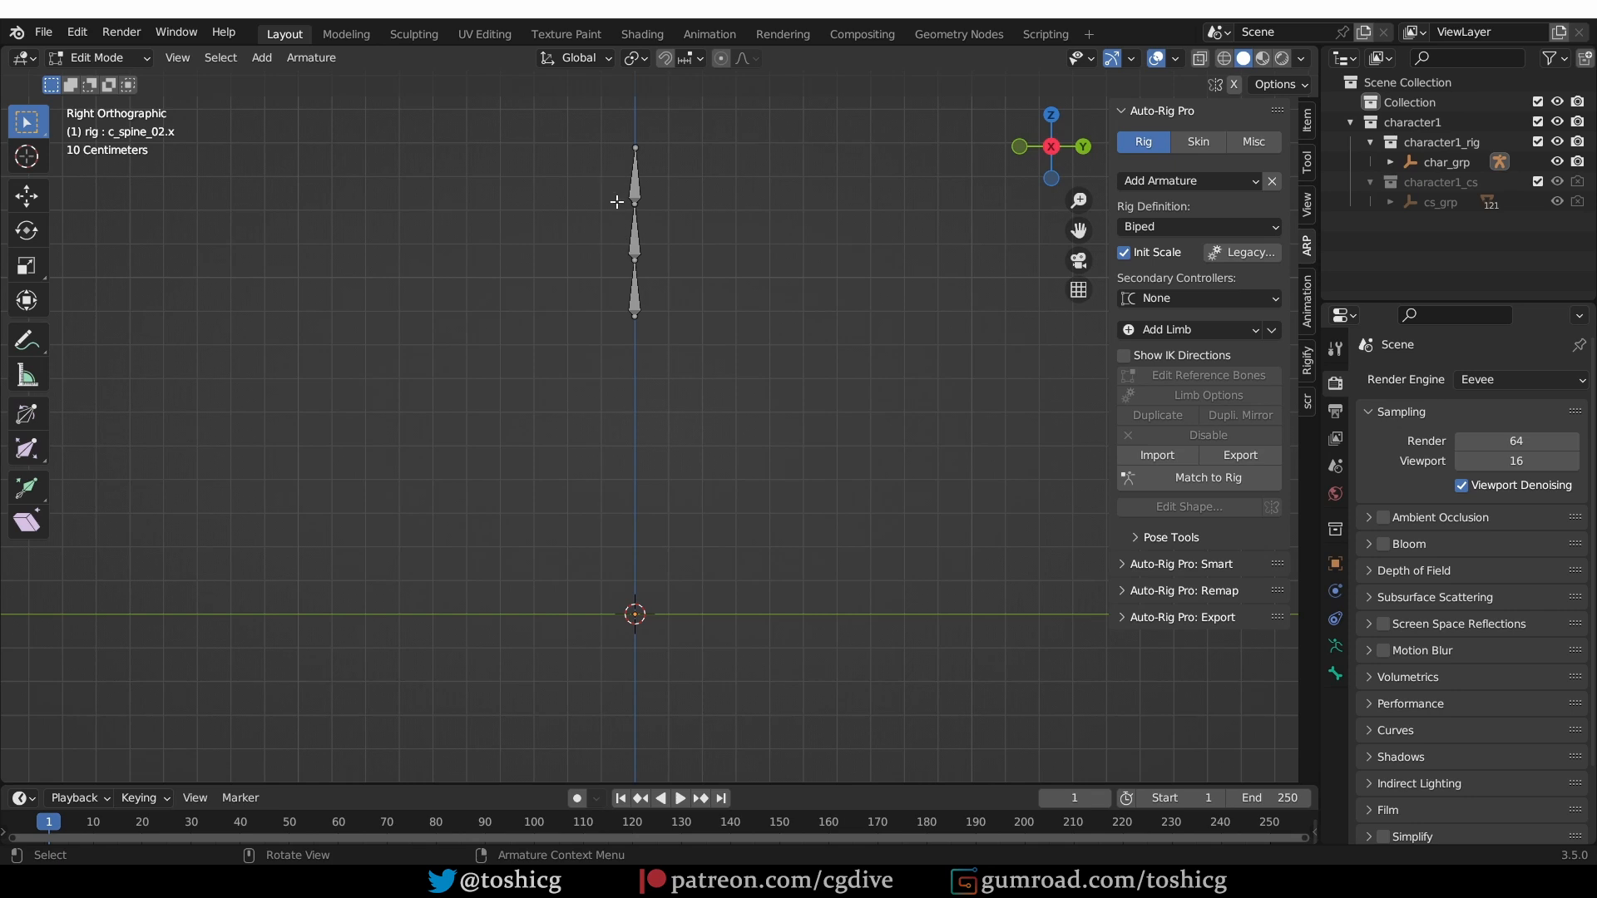
scroll(619, 152, "up", 3)
left_click(654, 271)
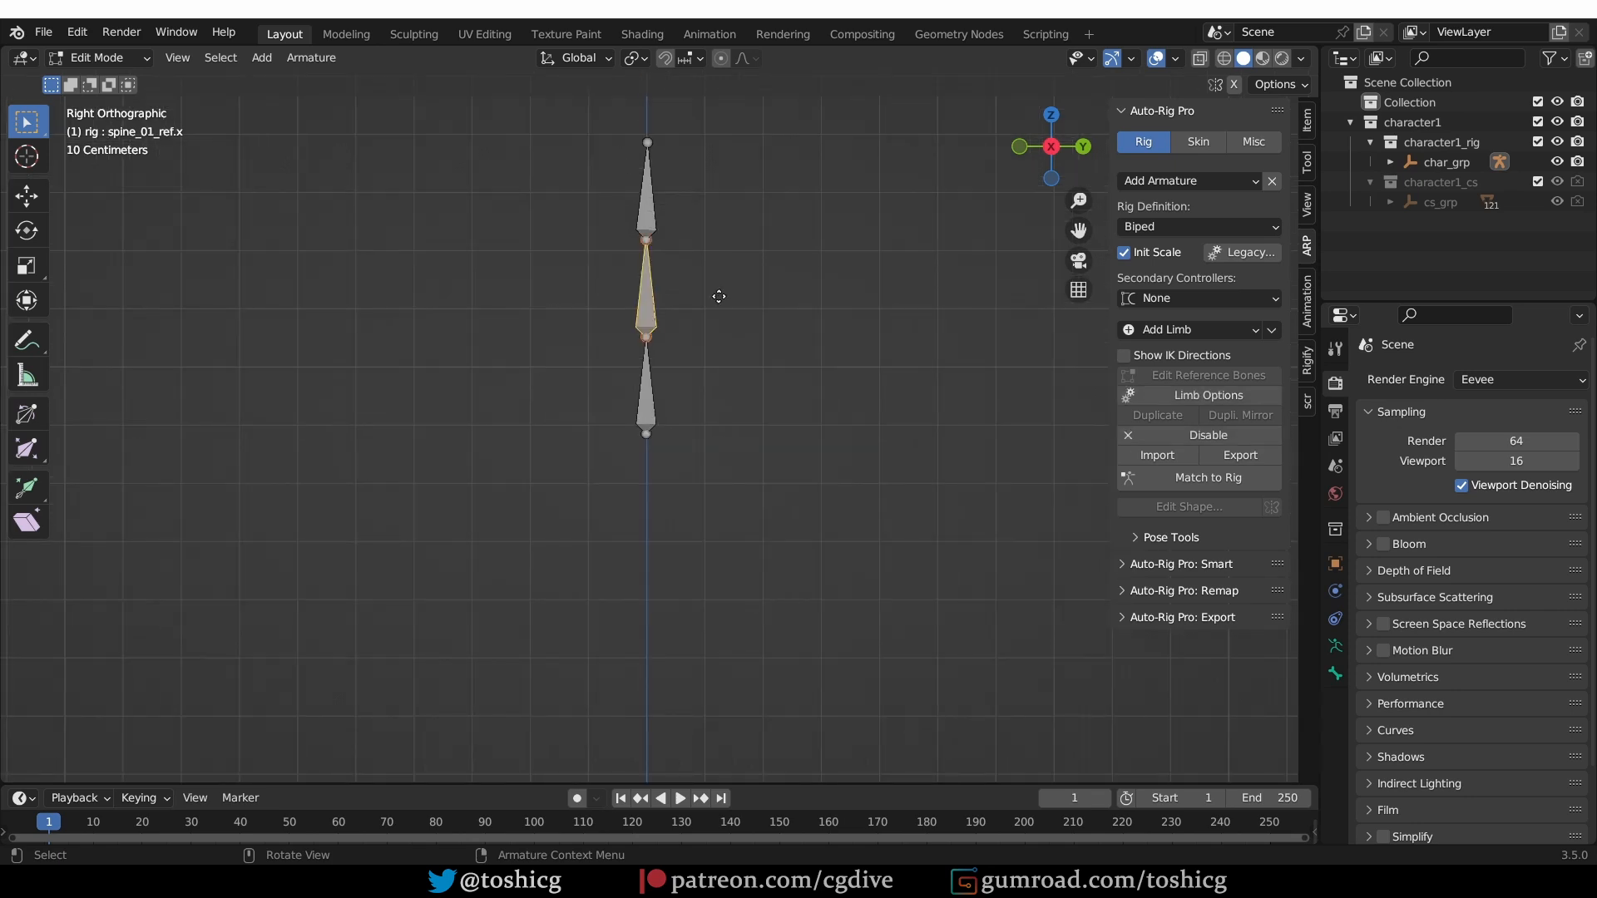
left_click(647, 142)
key("g")
left_click(647, 160)
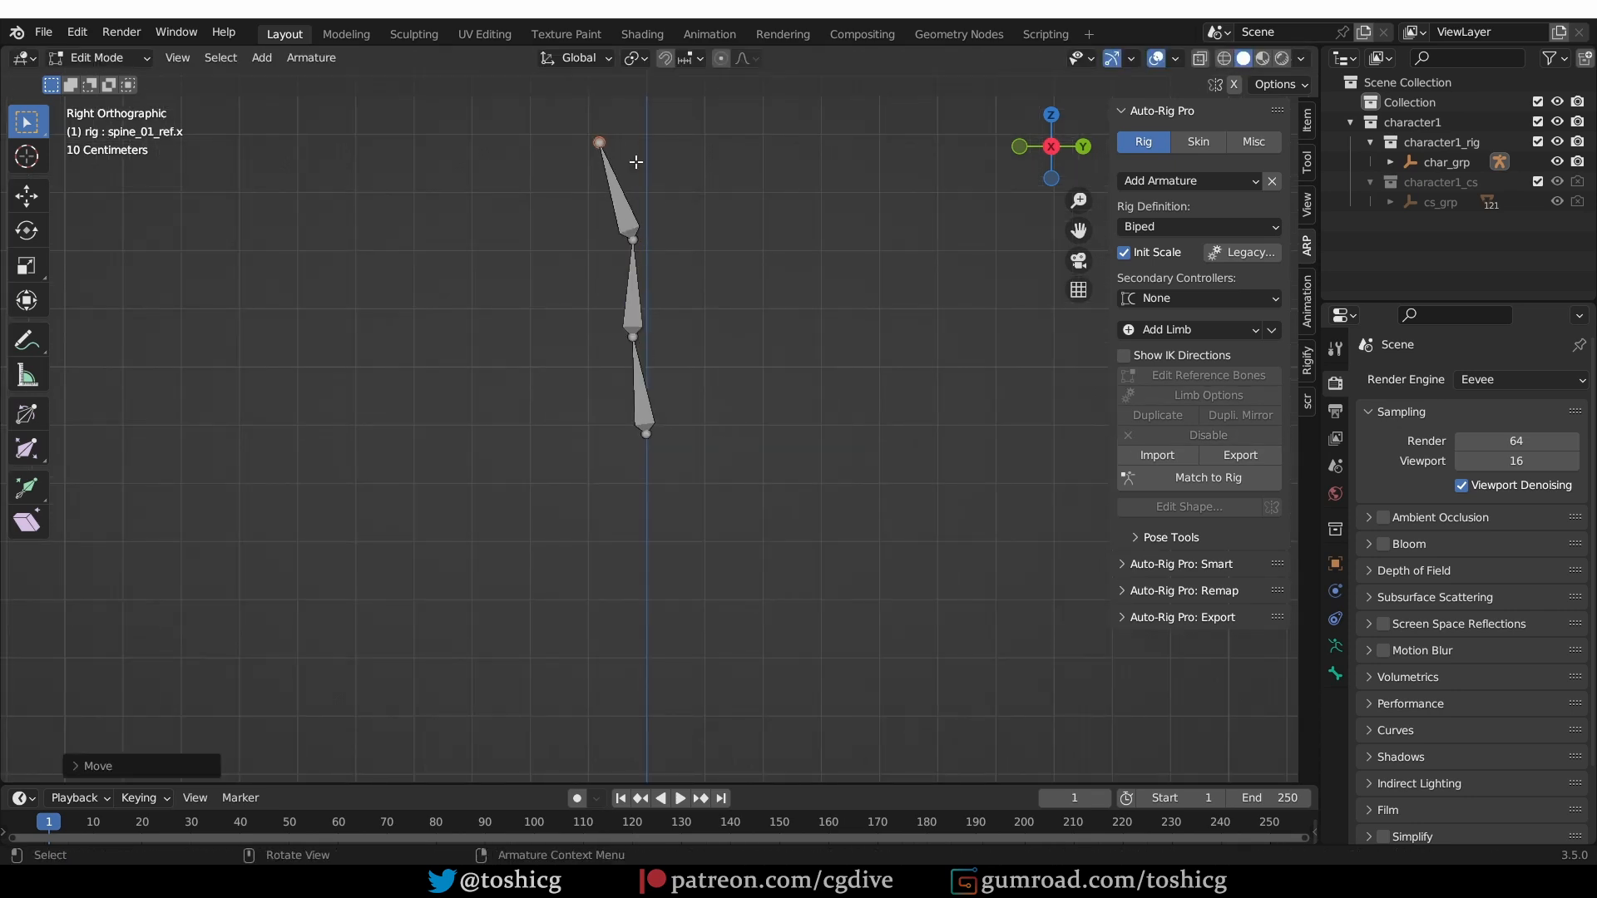
left_click(1164, 481)
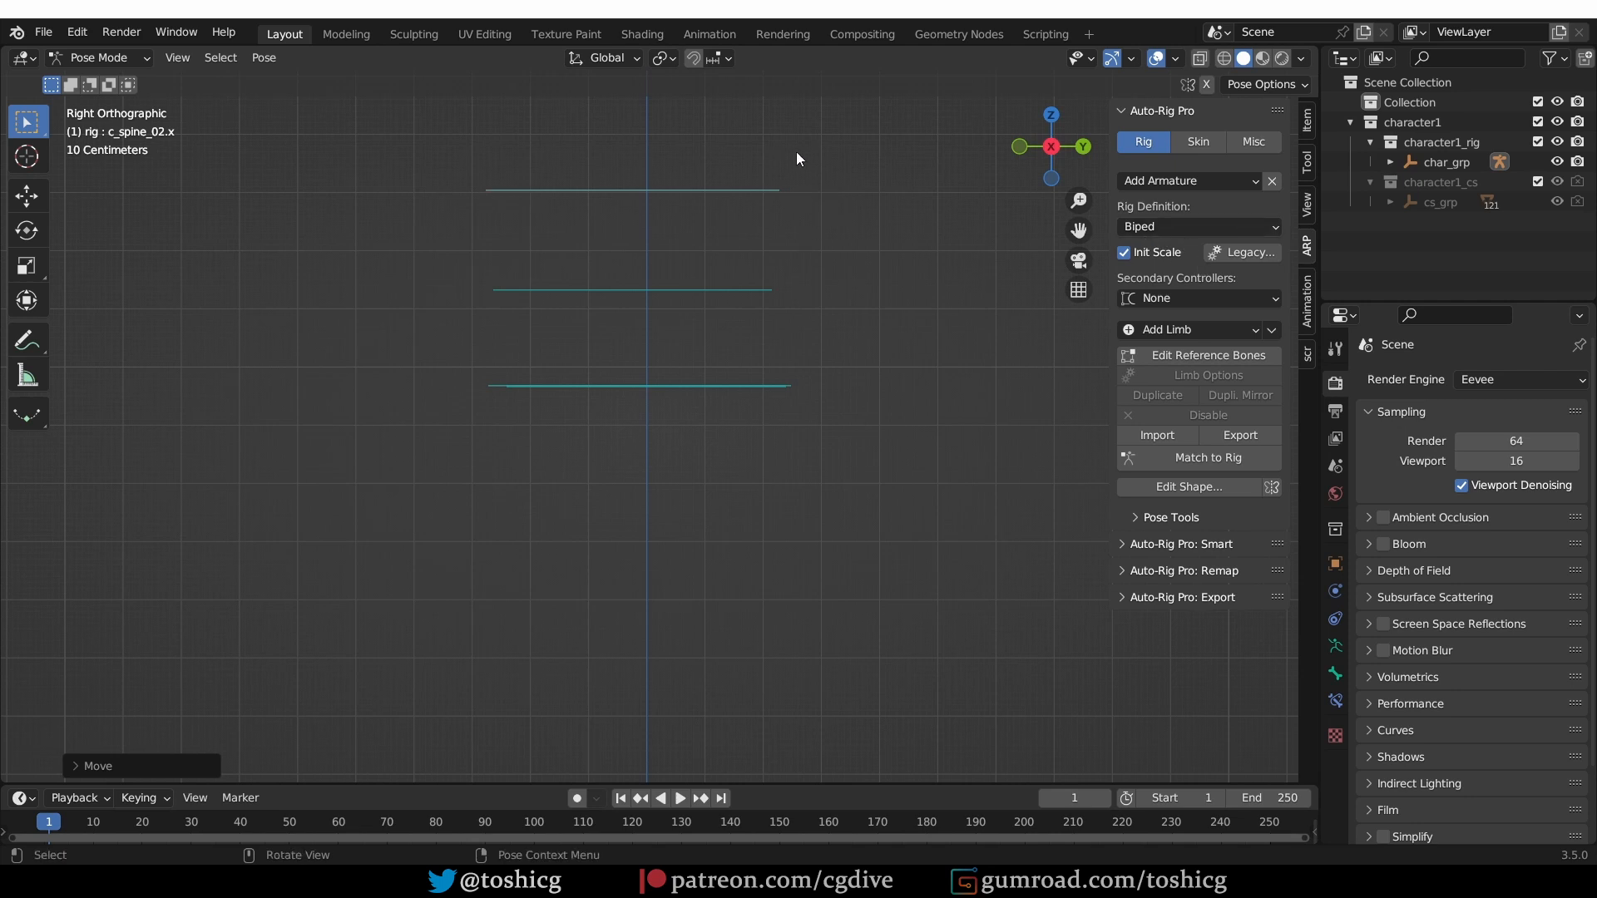
- Return to the reference bones and curve the spine by moving its joints backward in the side view
left_click(1209, 355)
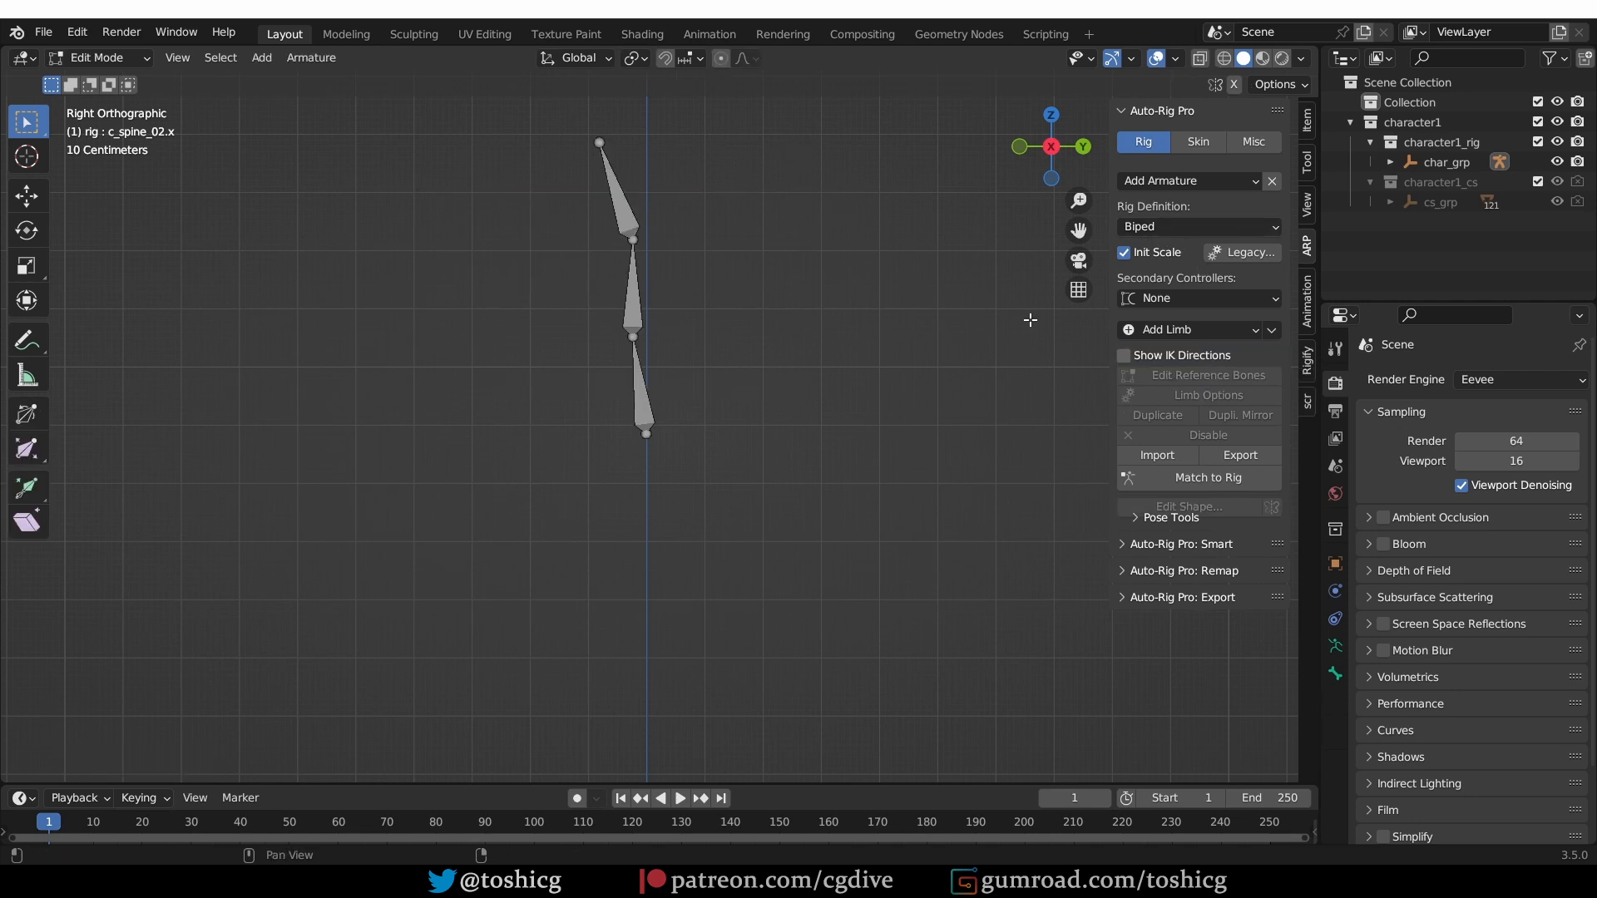
key("g")
left_click(667, 187)
left_click(669, 258)
key("g")
left_click(689, 258)
left_click(710, 360)
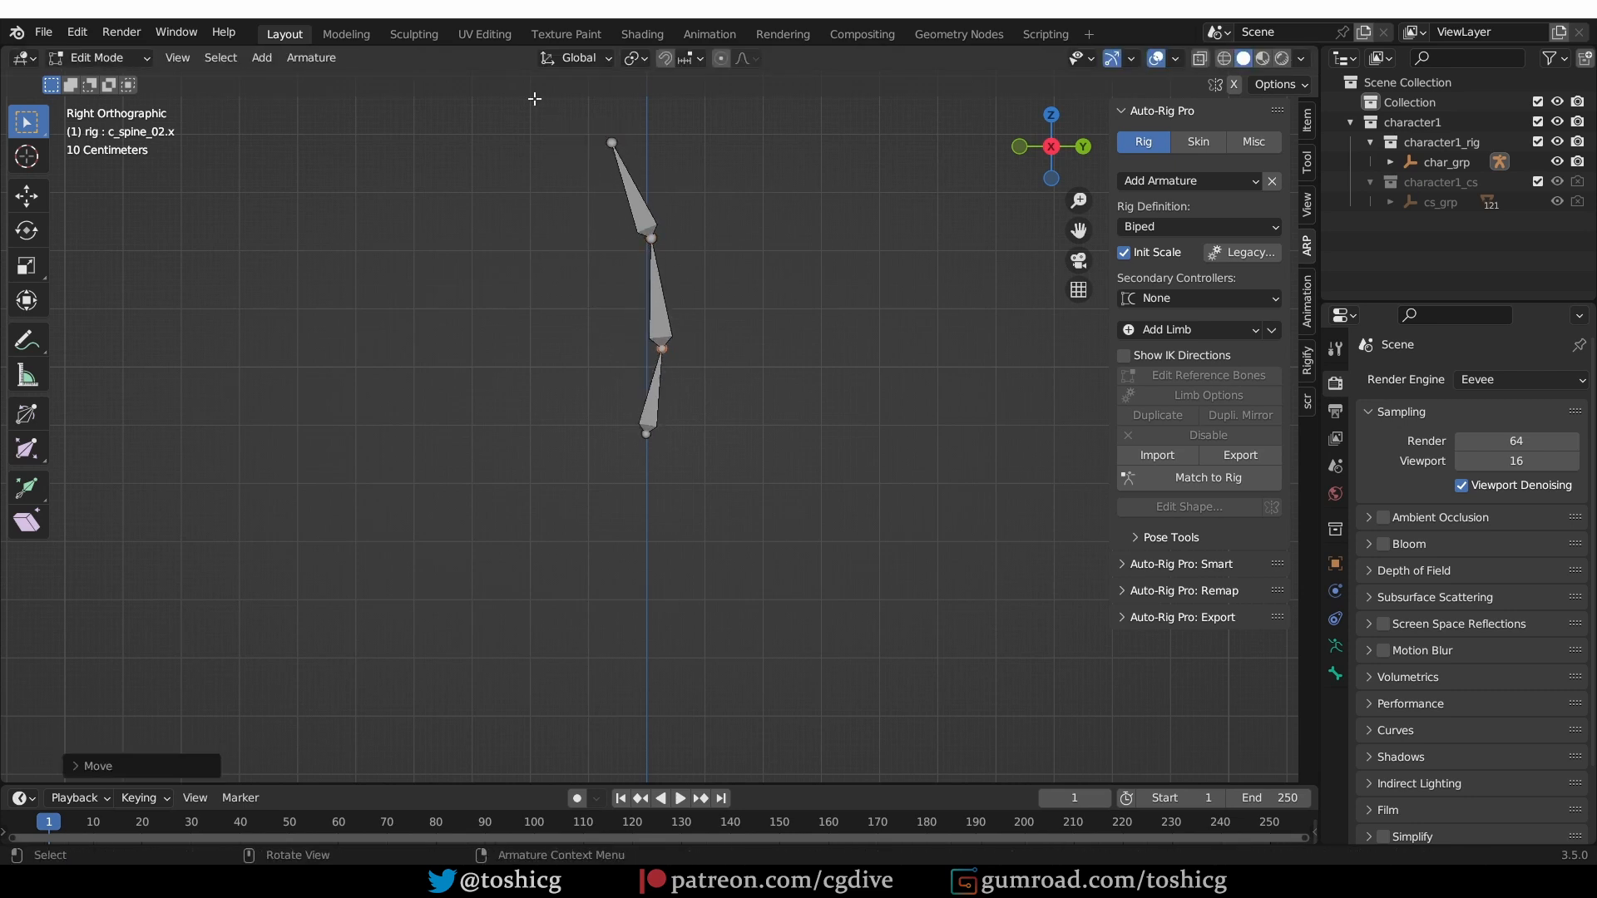
- Move the top spine joint slightly backward in the side view and match the rig to the reference bones
left_click_drag(534, 96, 655, 171)
key("g")
left_click(681, 178)
left_click(1231, 484)
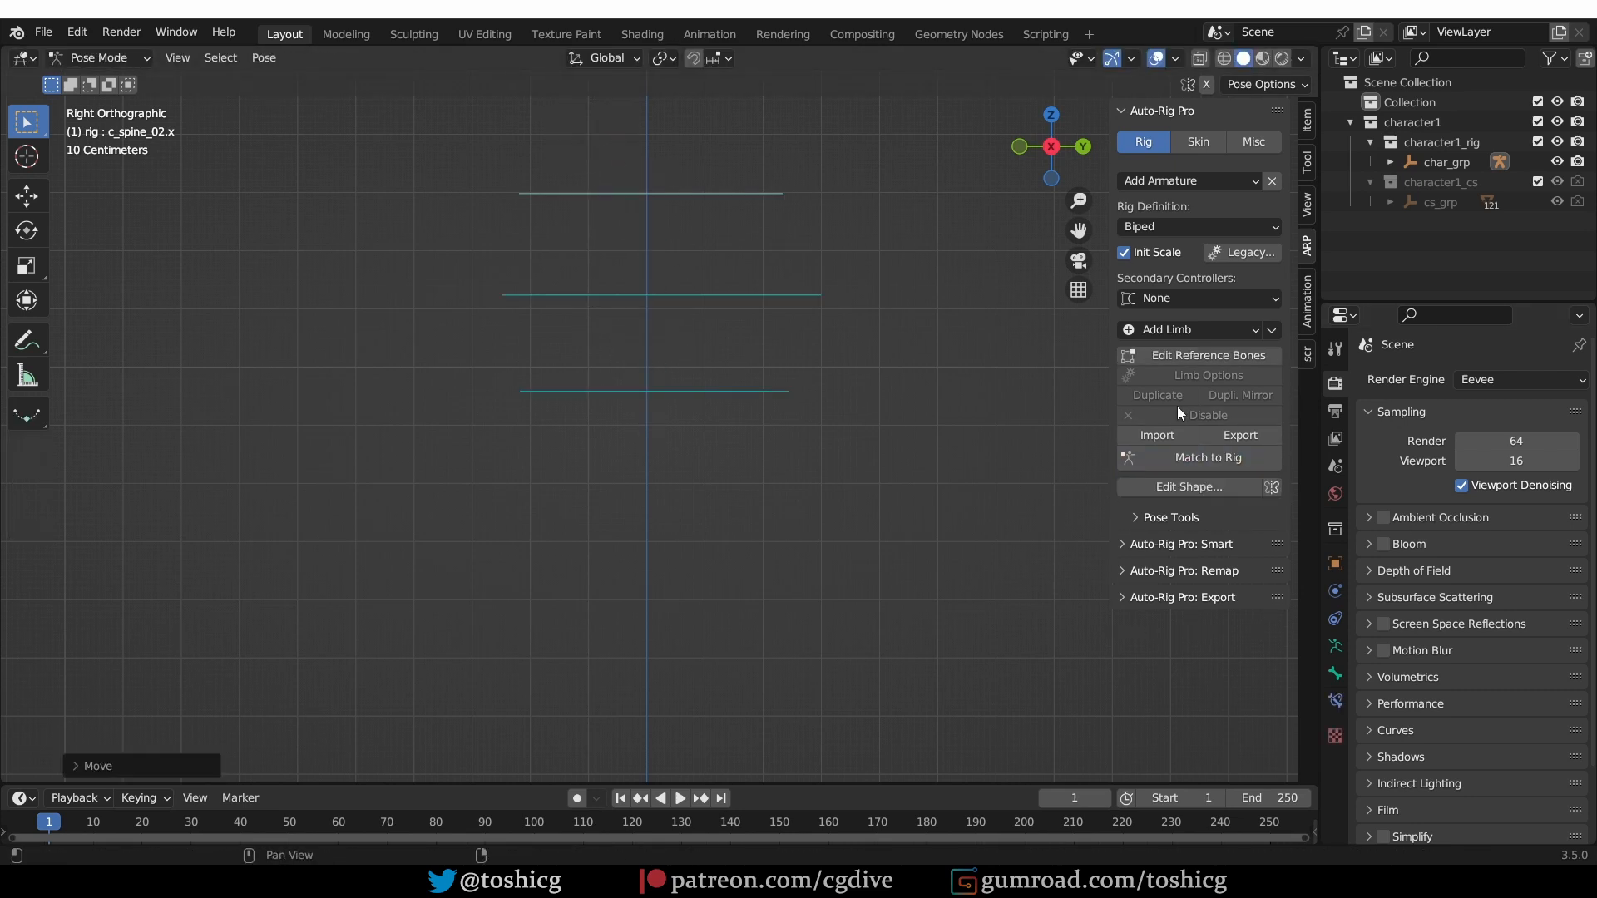
- Return to the reference bones and rotate the whole spine in the side view until it lies horizontally
left_click(1210, 356)
left_click_drag(521, 117, 665, 441)
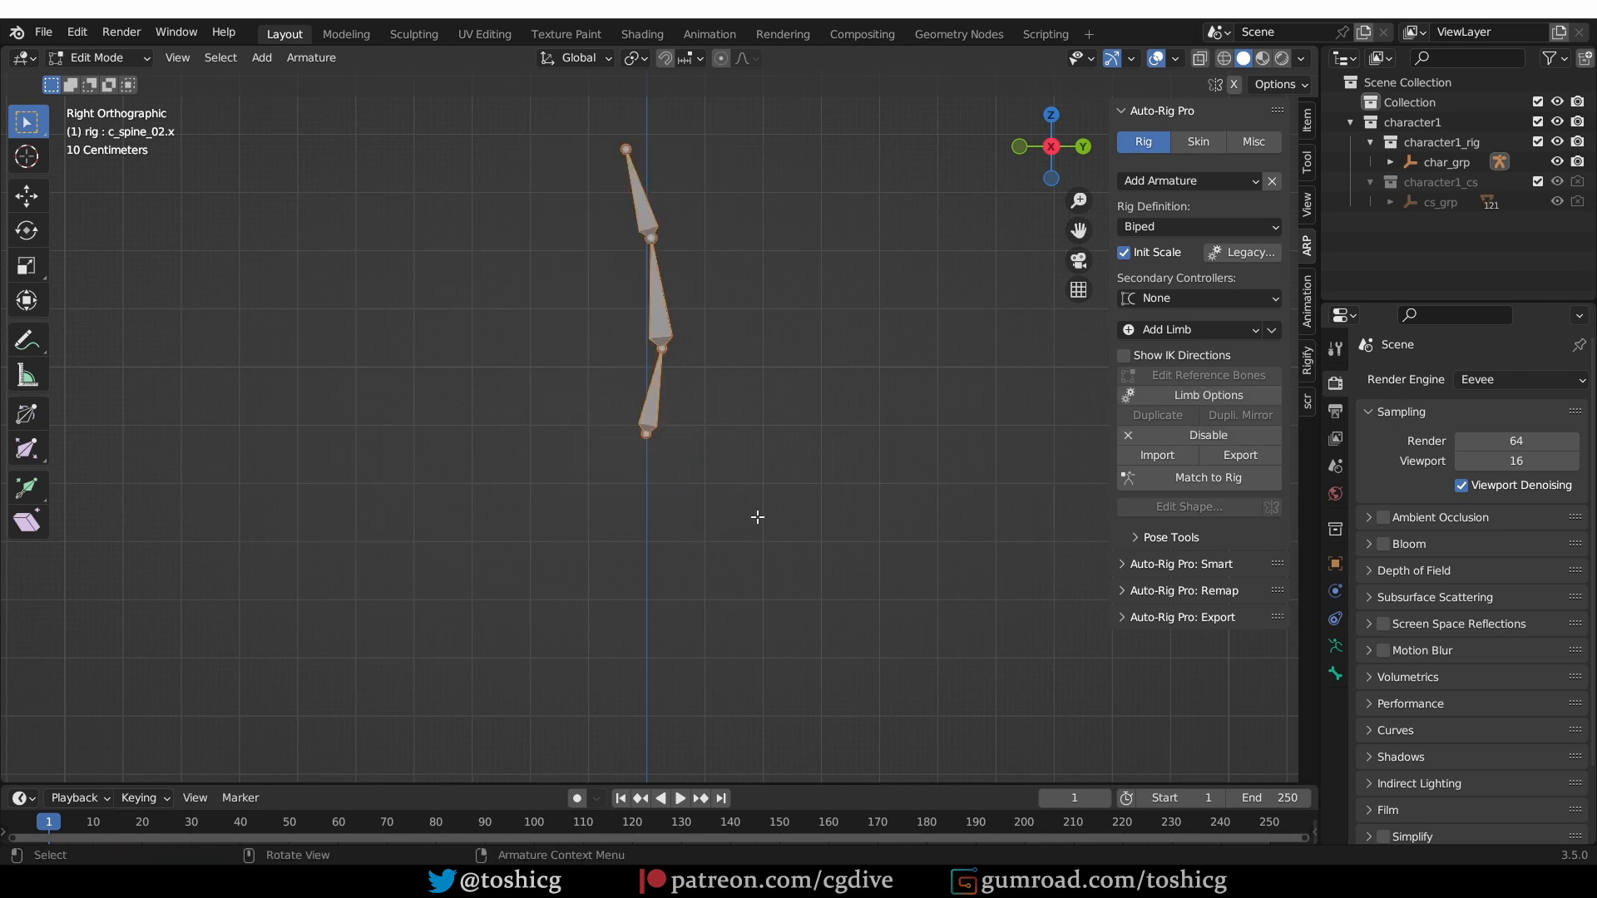
key("r")
left_click(799, 216)
- Reshape the horizontal spine by lowering its middle bone and moving the two rear joints, and match the rig
left_click(670, 285)
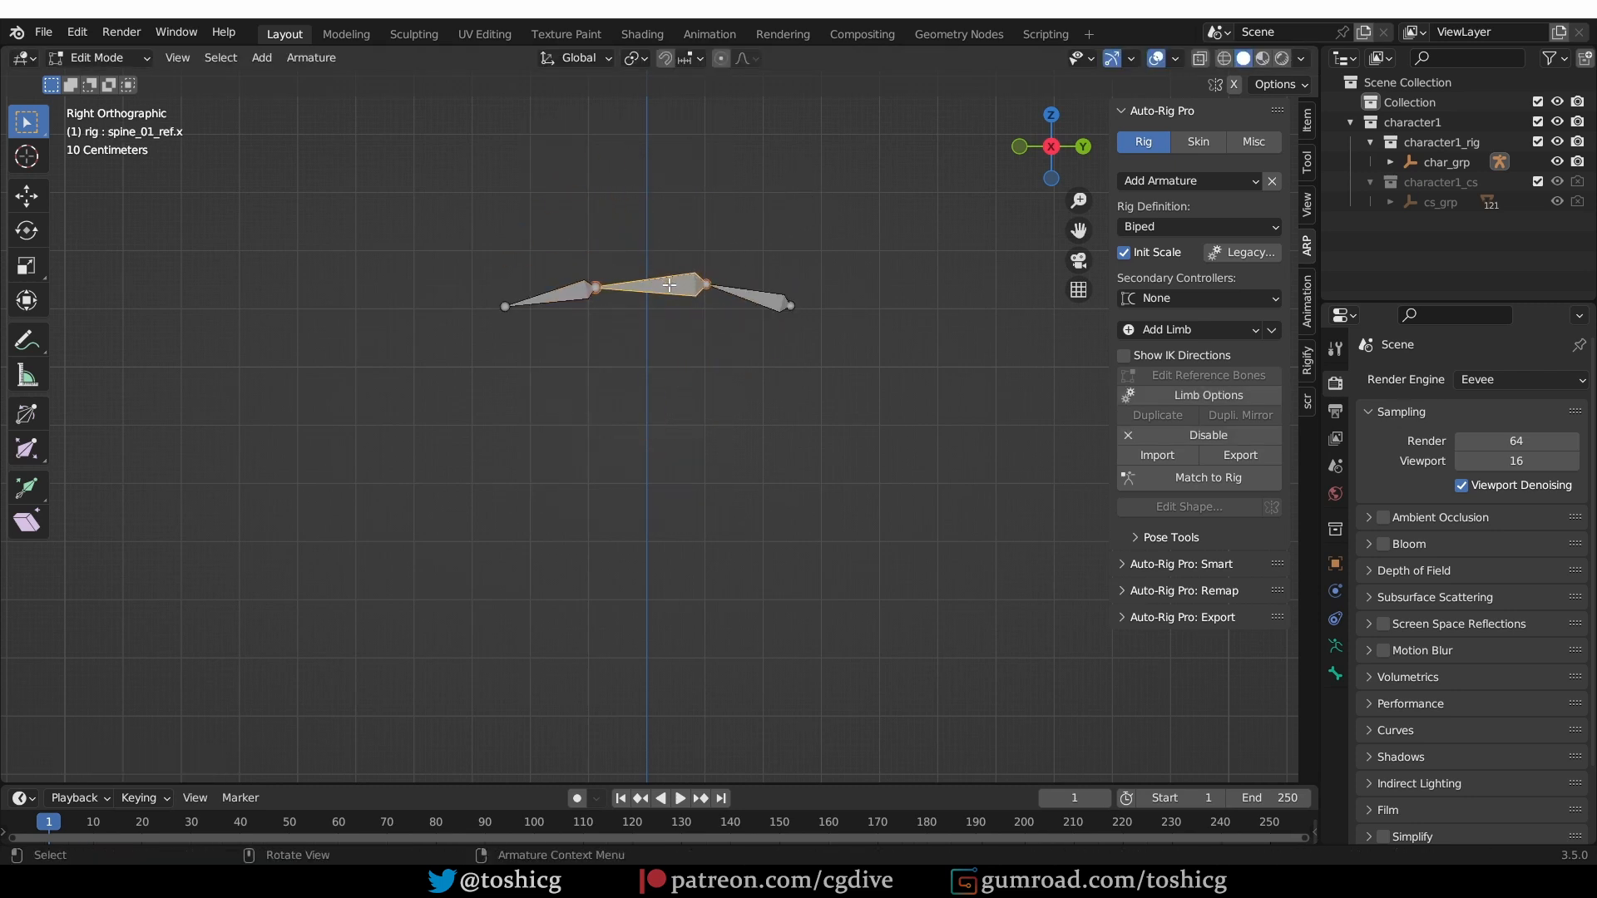
key("g")
left_click(671, 316)
left_click_drag(768, 277, 850, 348)
key("g")
left_click(864, 359)
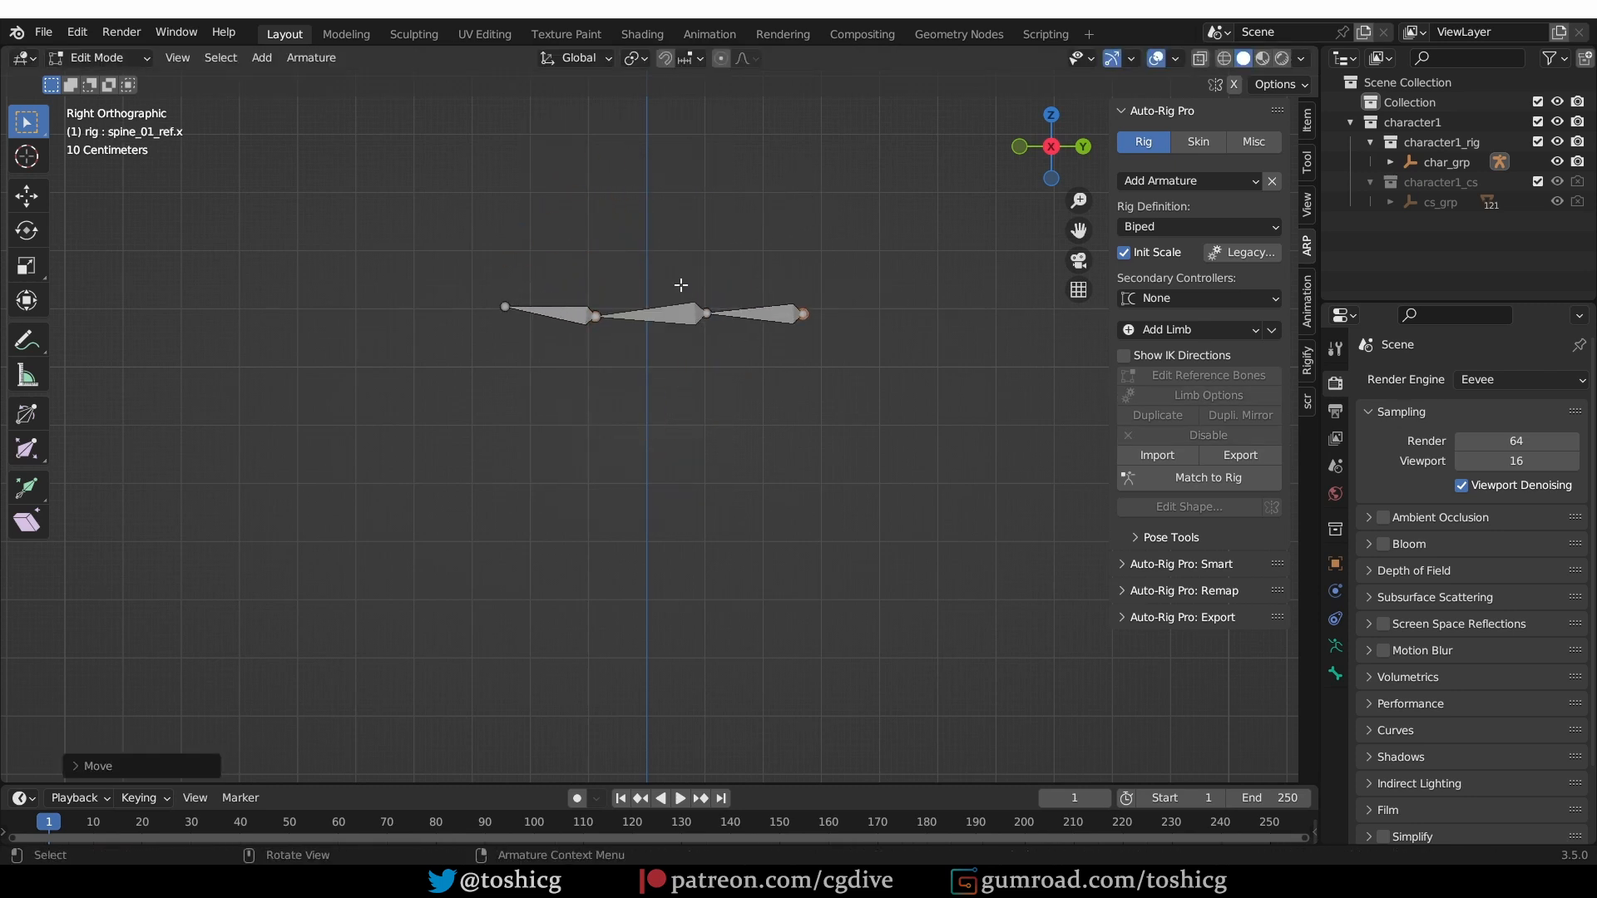
left_click(706, 313)
key("g")
left_click(749, 349)
left_click(1196, 486)
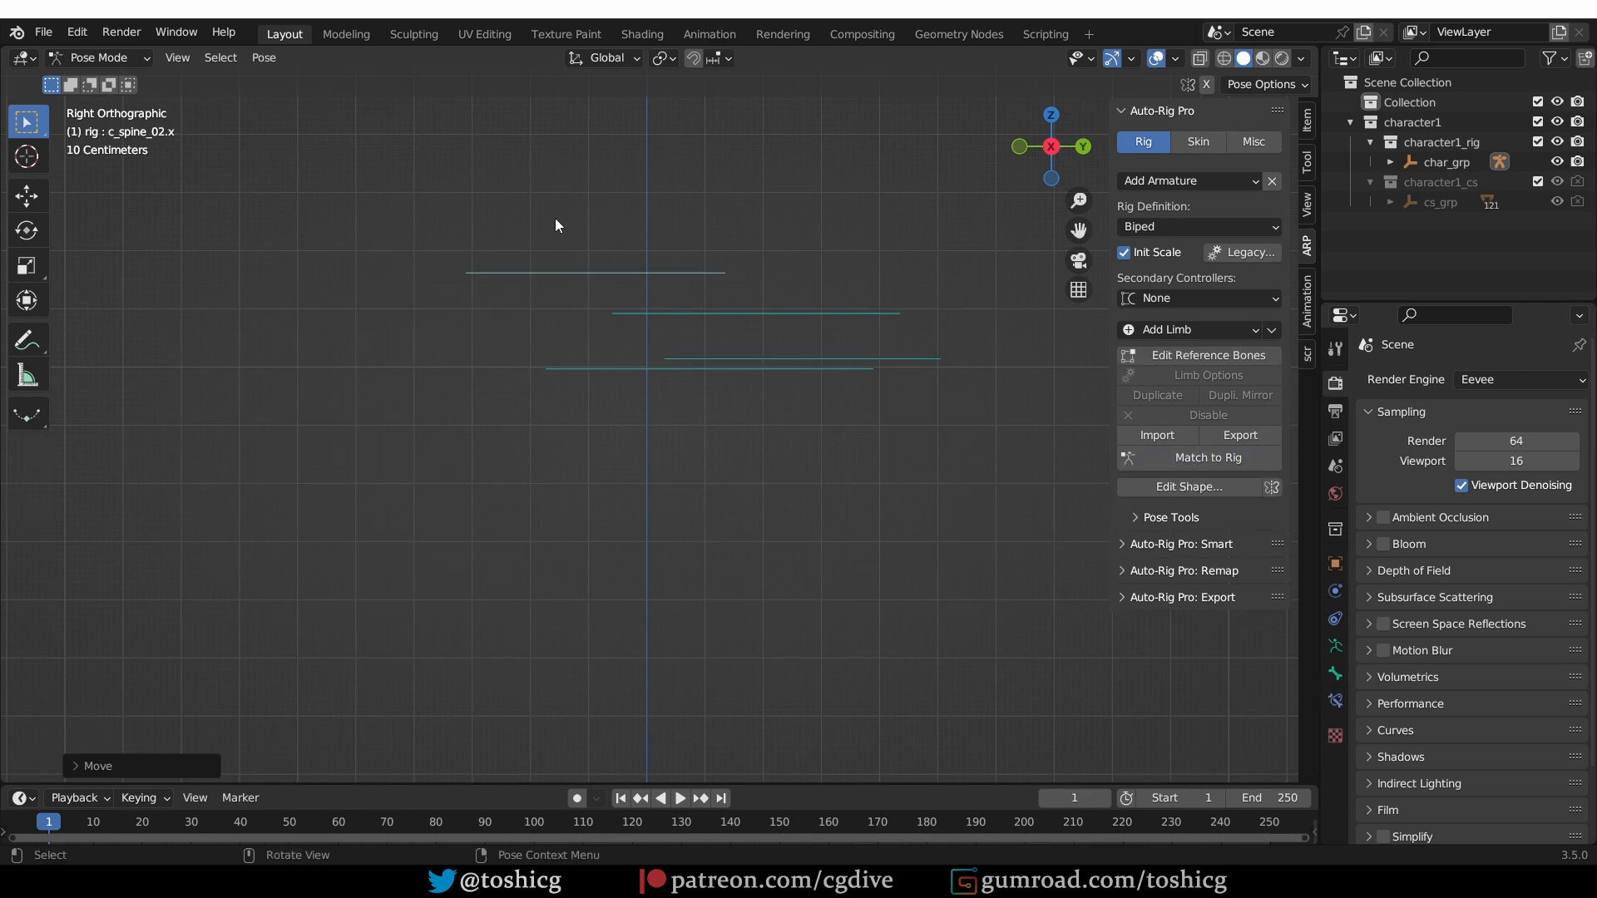
middle_click_drag(686, 388, 726, 387)
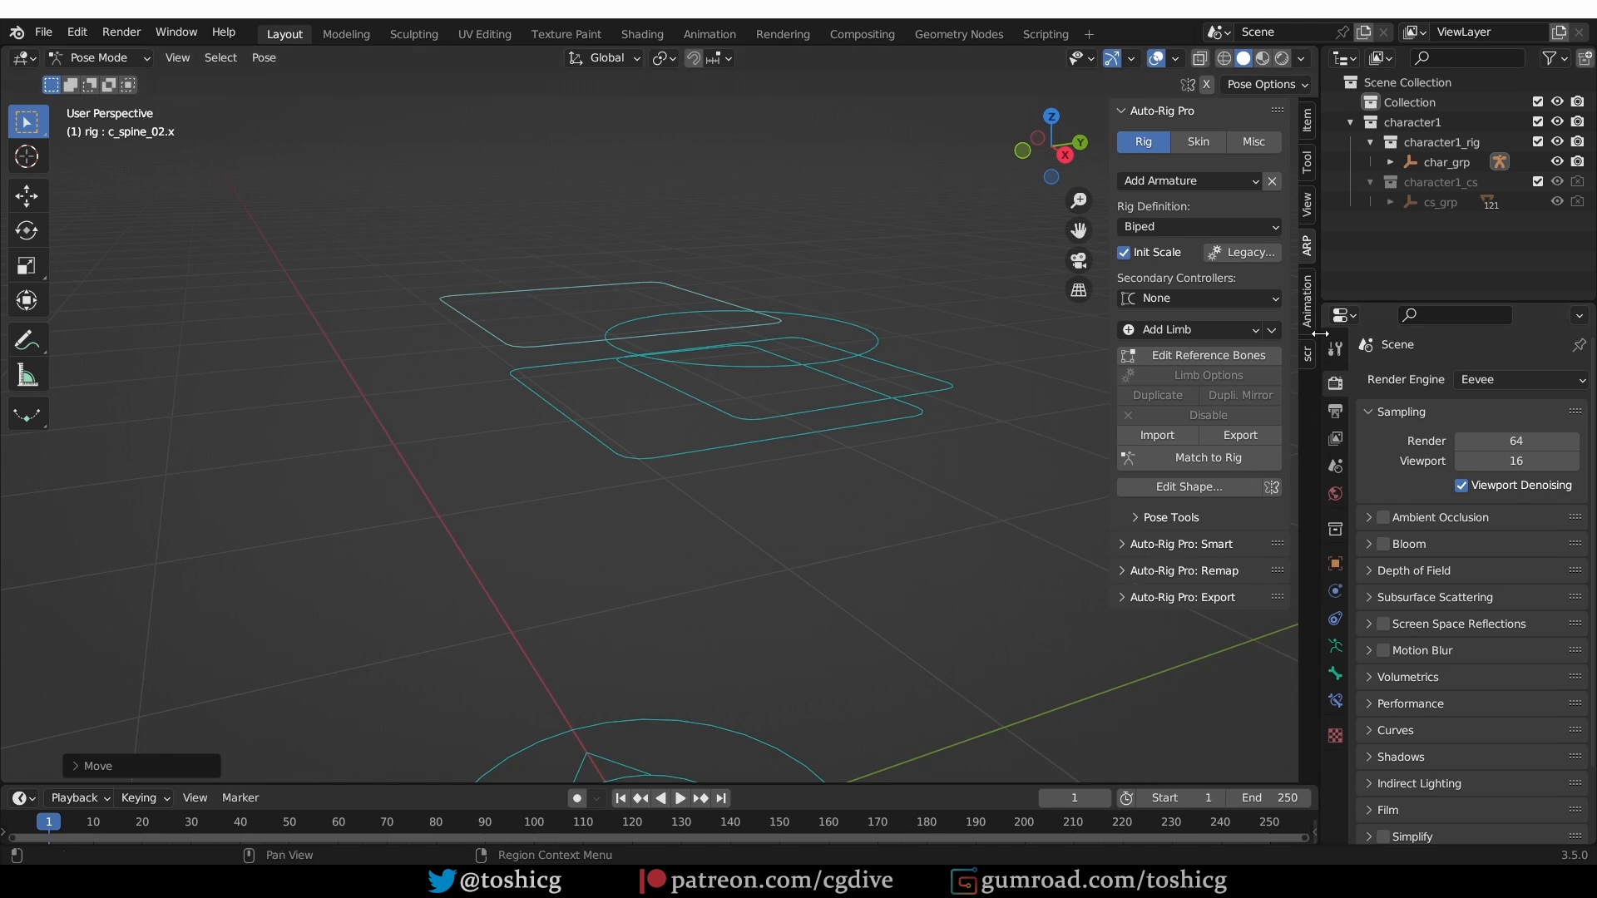
- Set the rig definition to Multi-Ped, match the rig again and view the spine controllers in perspective
left_click(1171, 227)
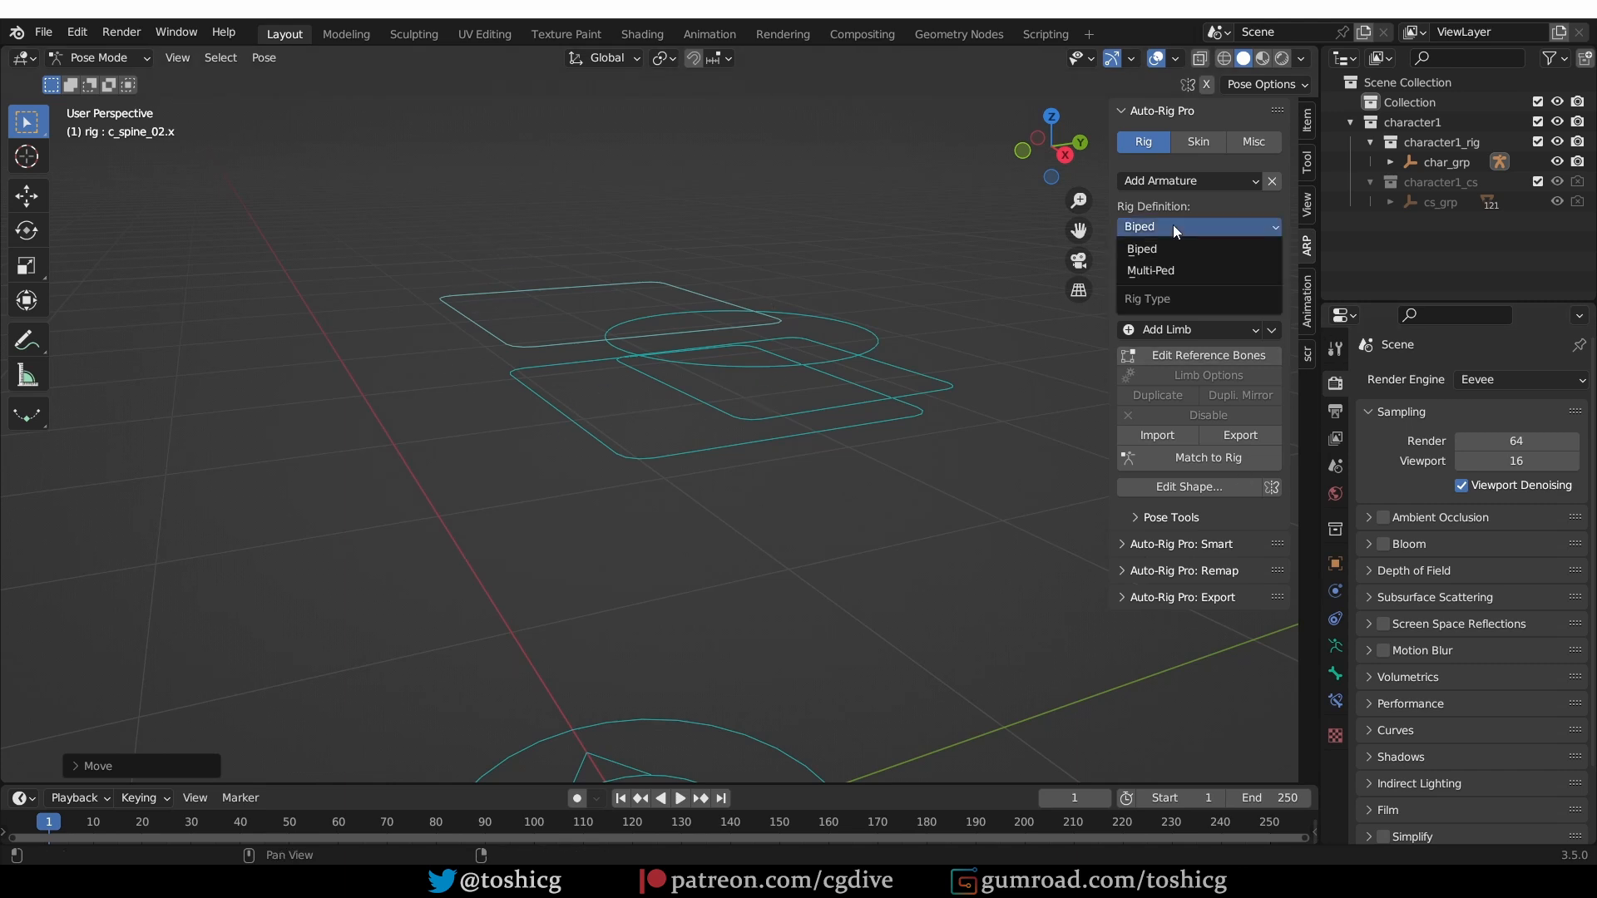
left_click(1184, 272)
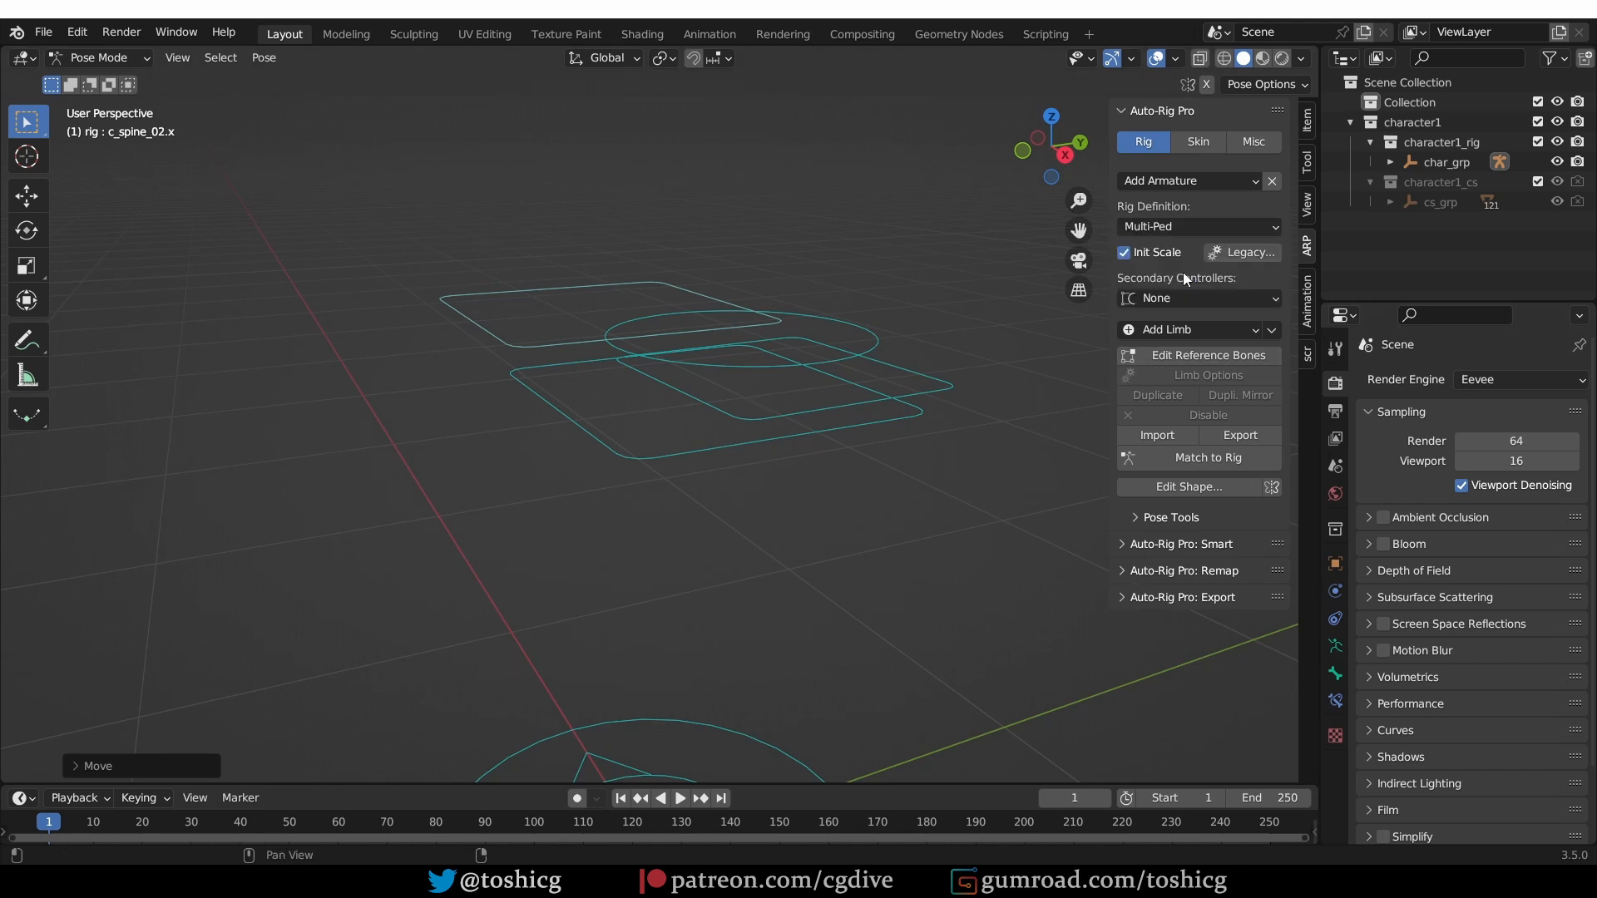
left_click(1206, 457)
middle_click_drag(712, 178, 502, 212)
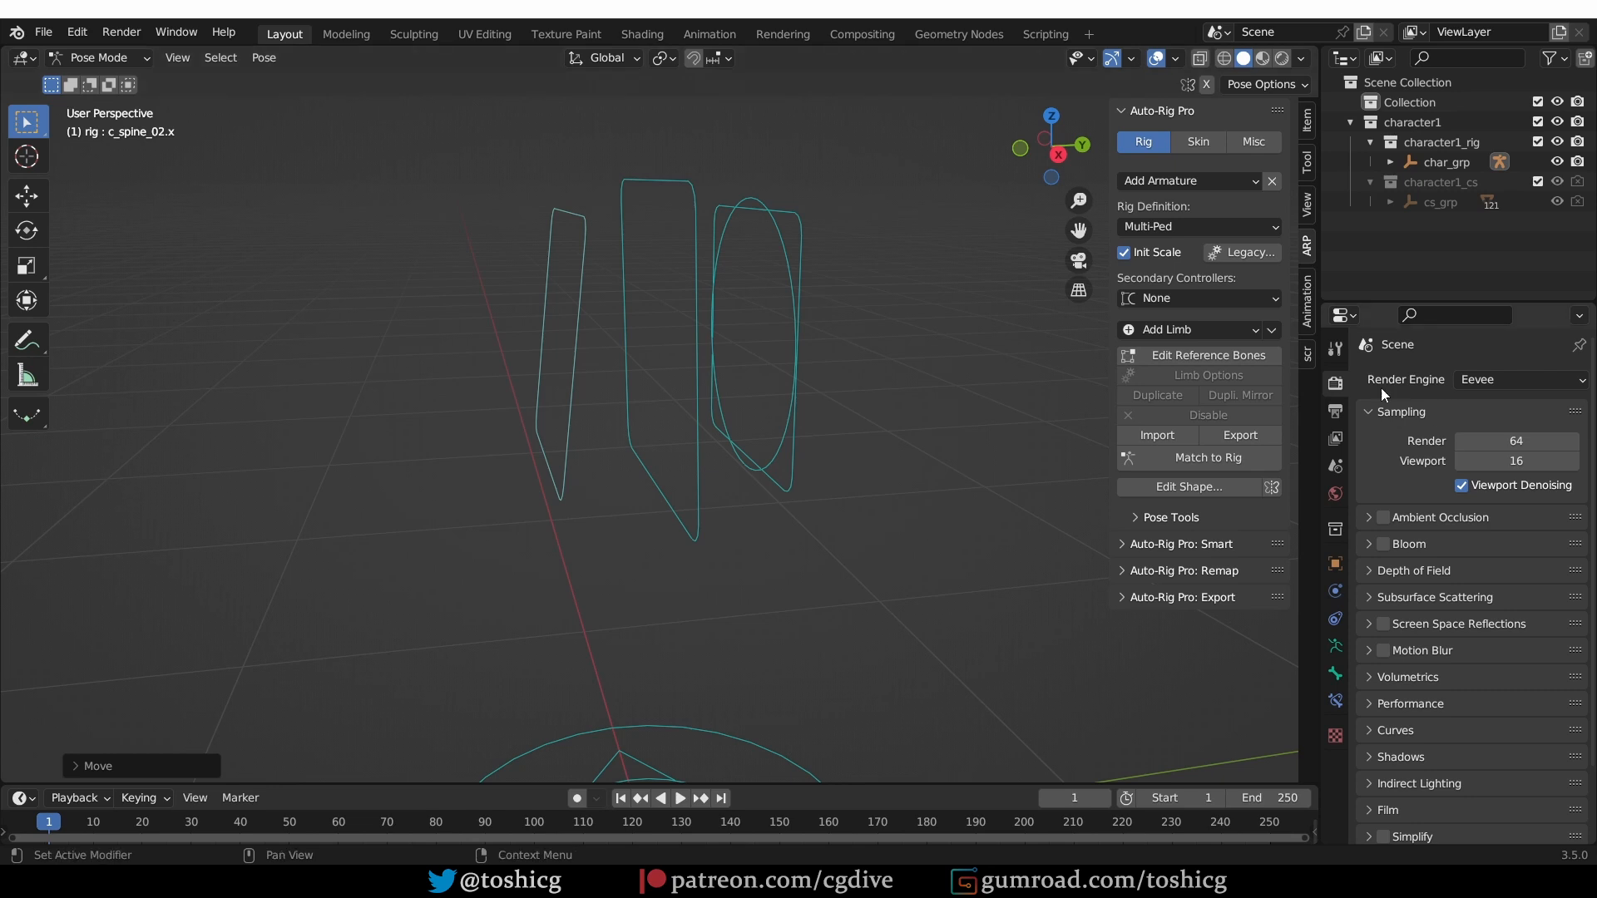
- Return to the reference bones and rotate the entire spine back to an upright position in the side view
left_click(1254, 358)
key("a")
key("r")
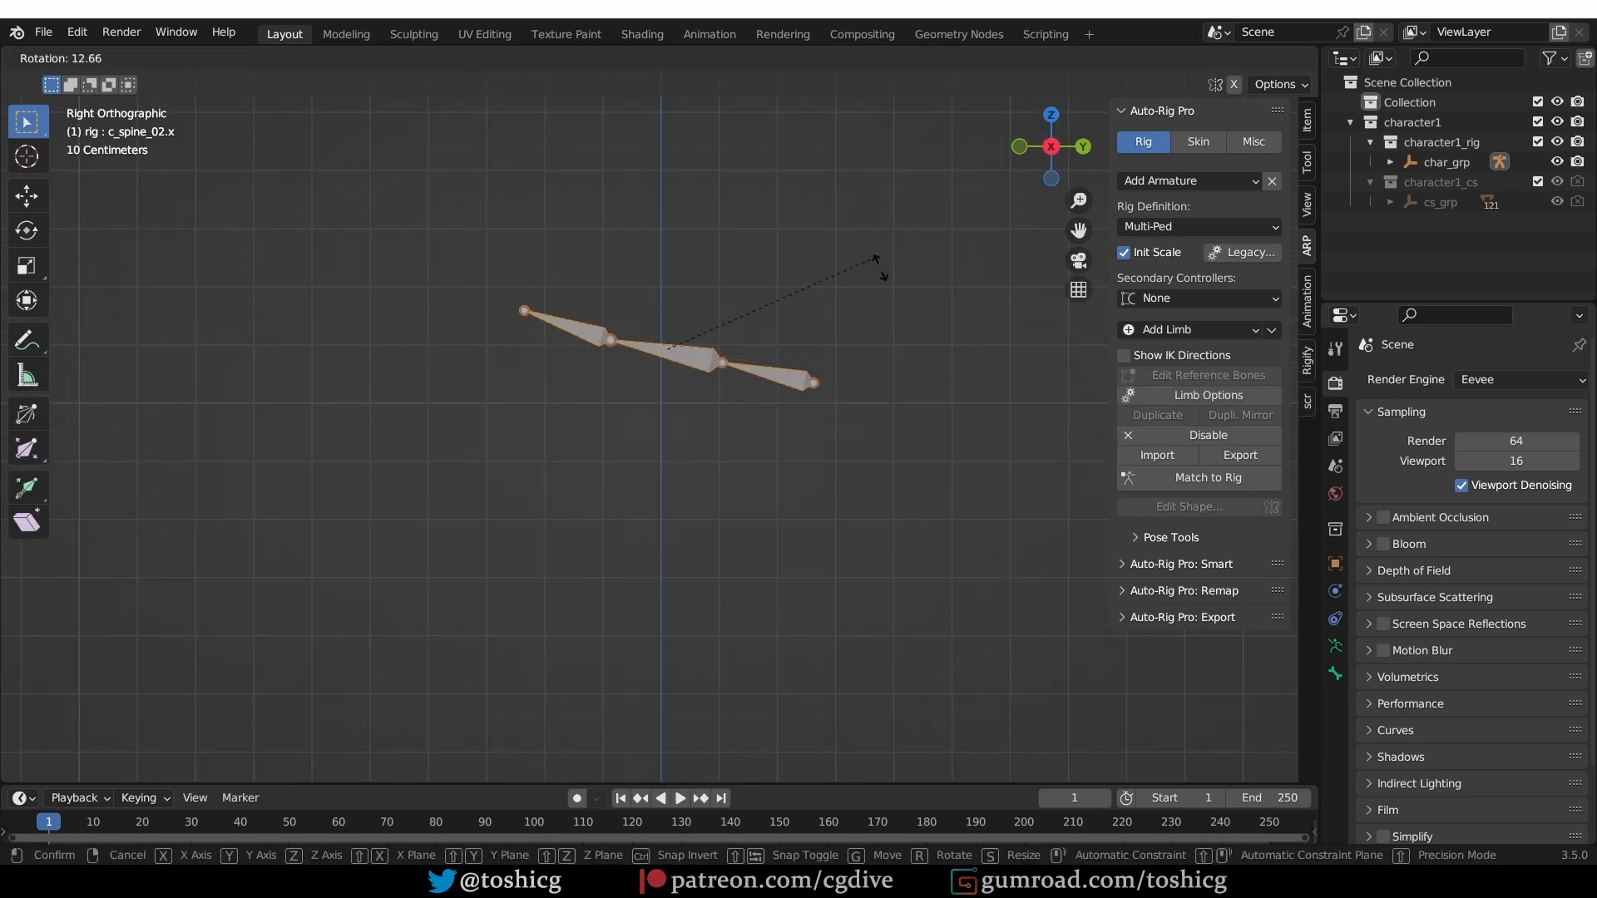
left_click(712, 292)
key("r")
left_click(795, 268)
- Shift the two upper joints of the upright spine slightly backward in the side view
left_click(670, 202)
key("g")
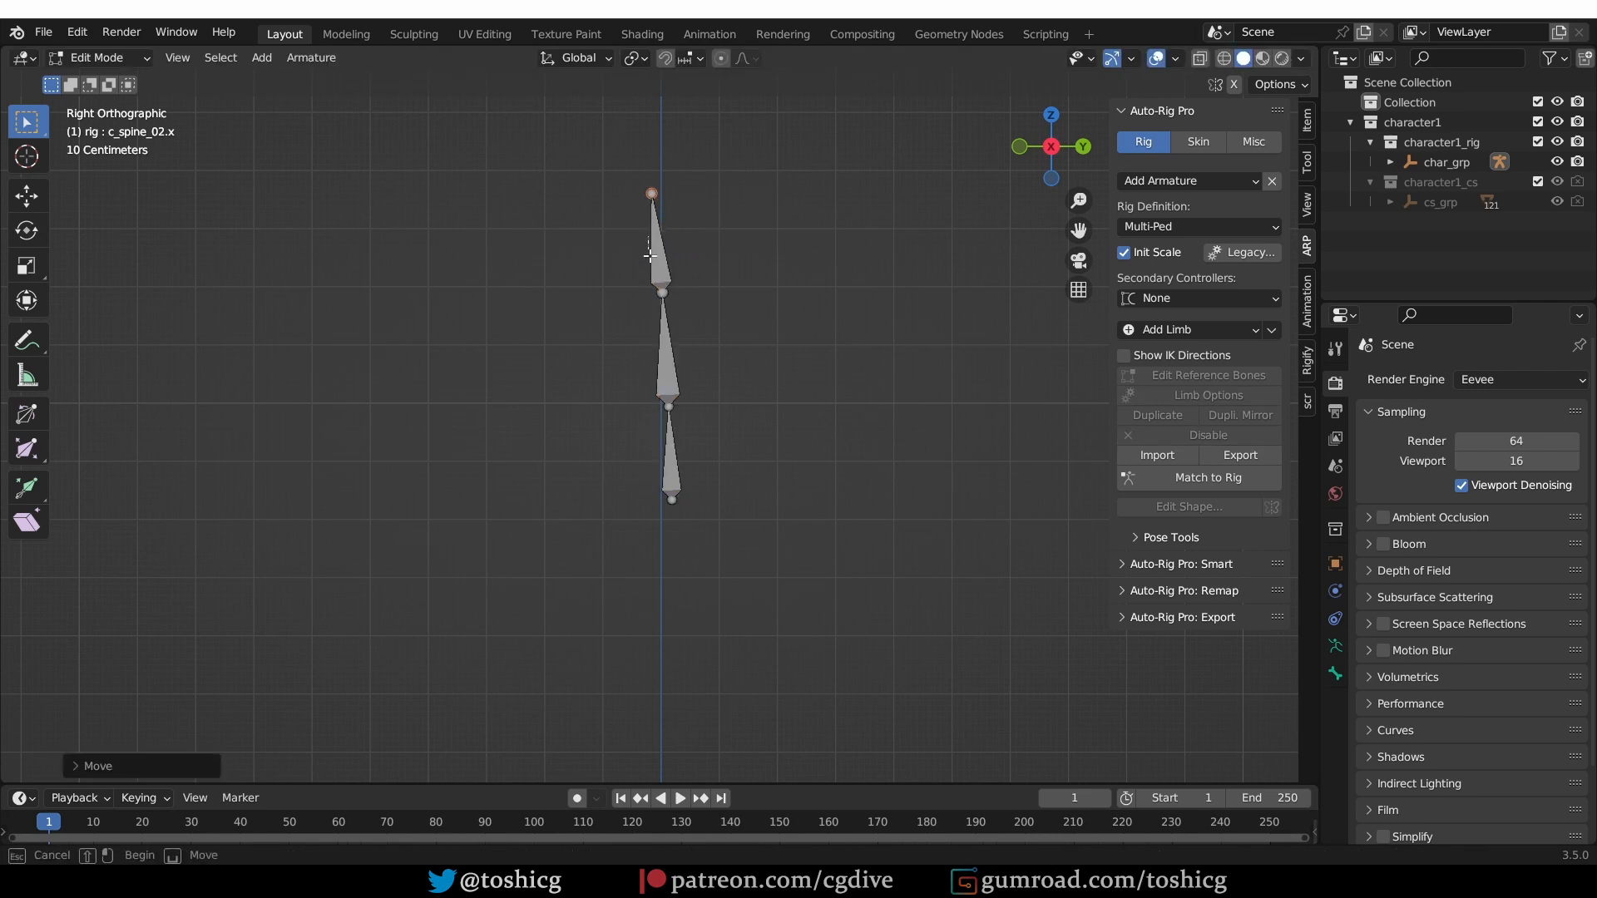
left_click(663, 293)
key("g")
left_click(671, 293)
- Set the rig definition to Biped and raise the Spine limb's bone count to 4
left_click(1199, 232)
left_click(1184, 249)
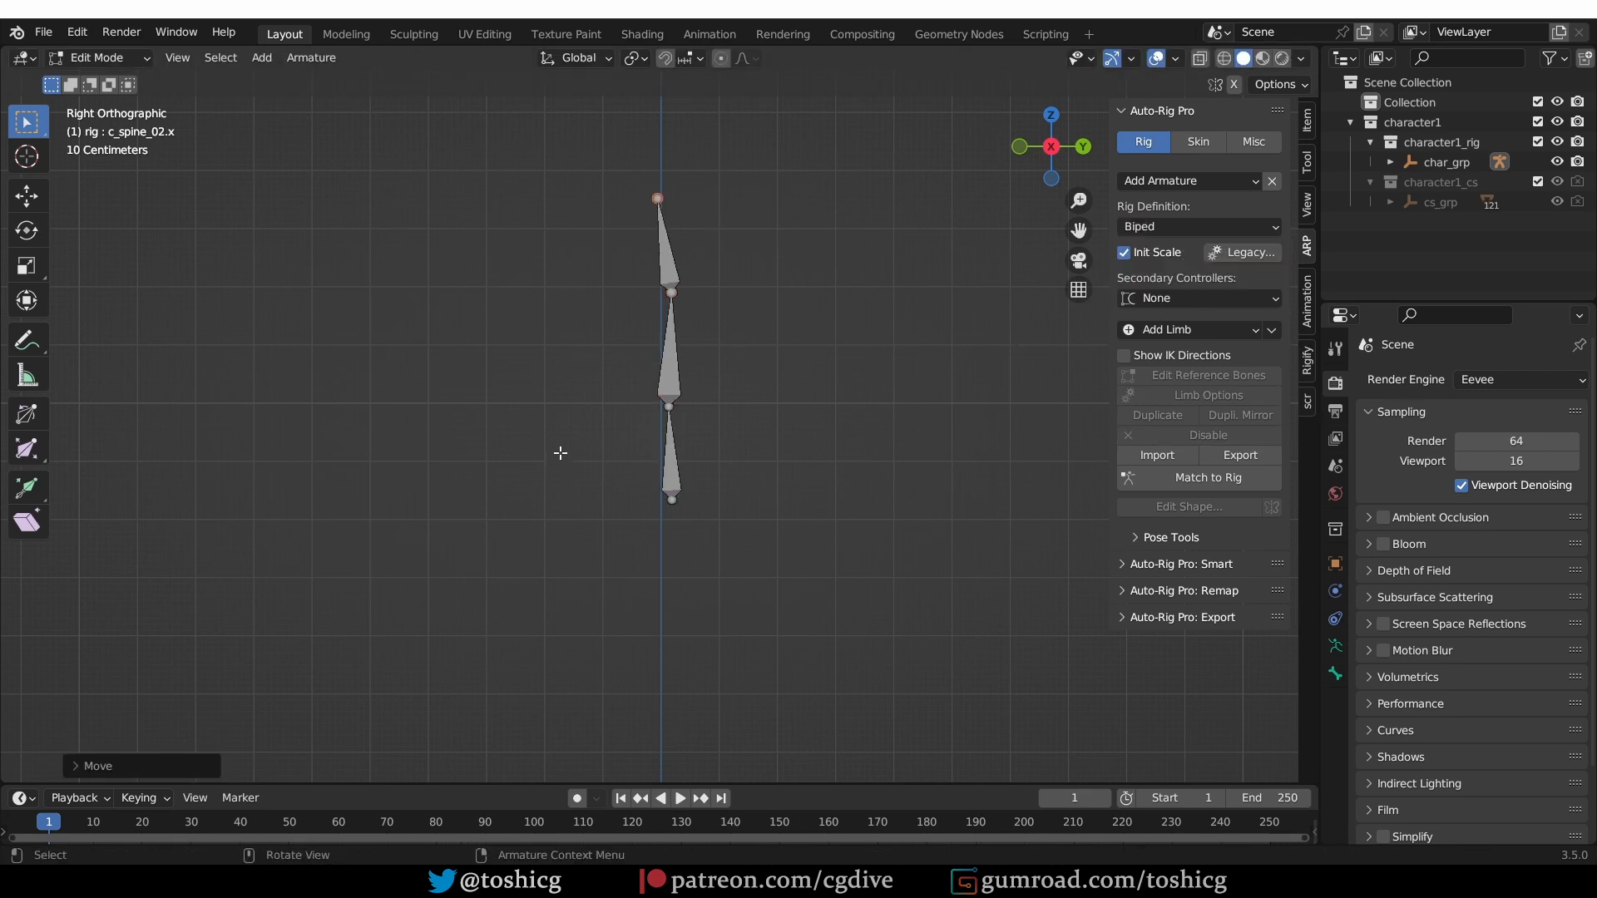
left_click(676, 350)
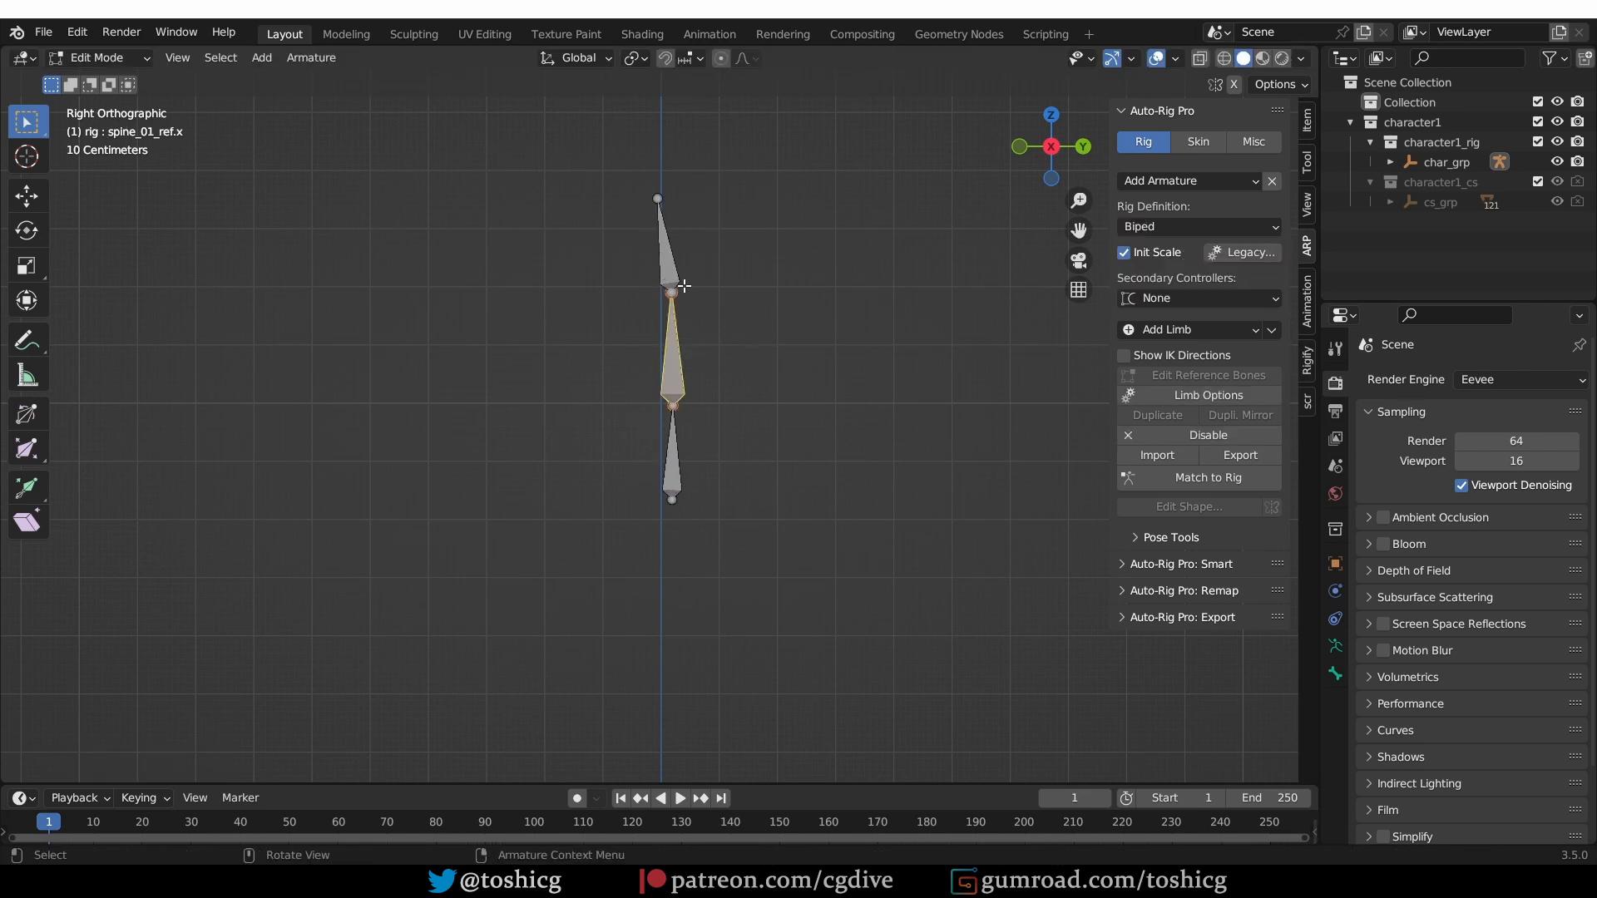
left_click(1220, 398)
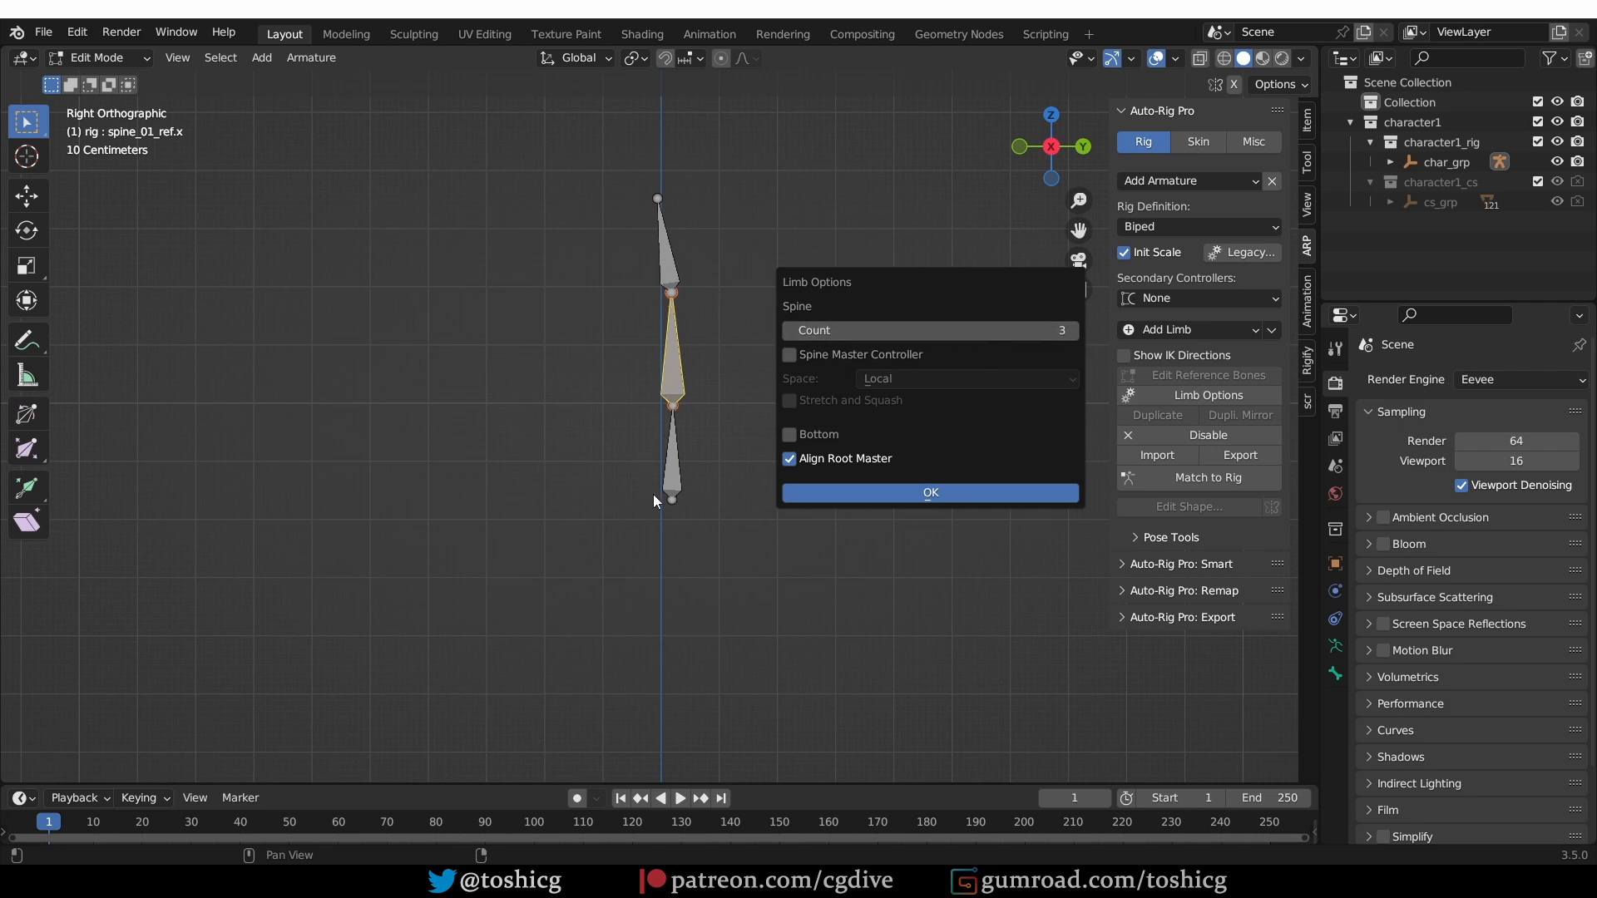
left_click(1071, 330)
left_click(1021, 492)
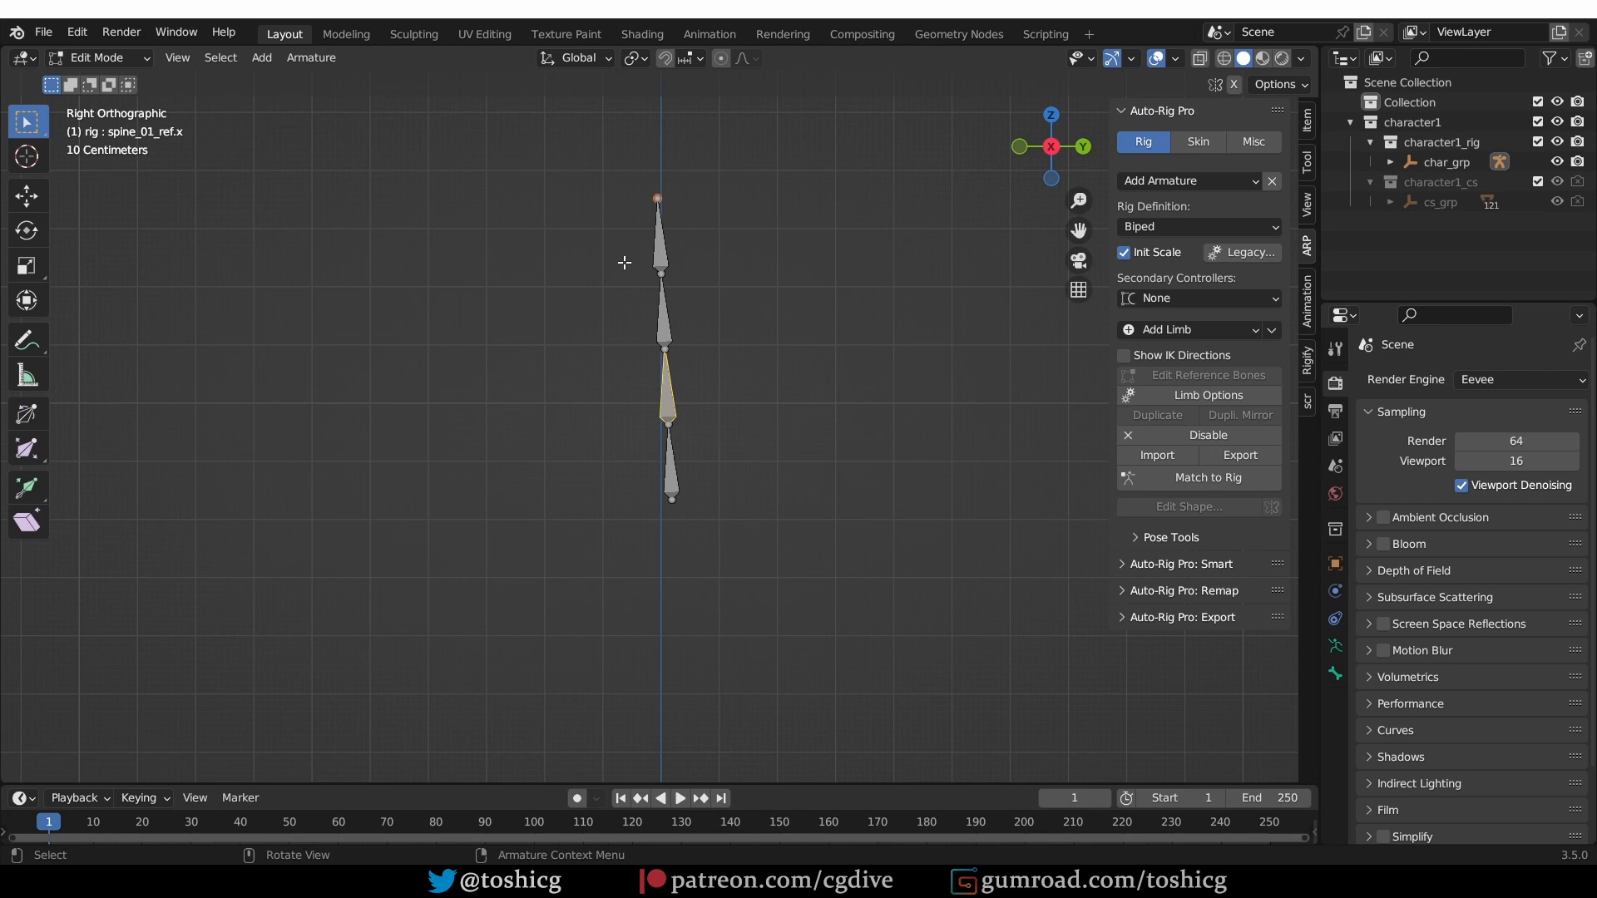
- Extrude an extra bone upward and forward from the top joint of the spine reference chain
left_click_drag(591, 172, 755, 241)
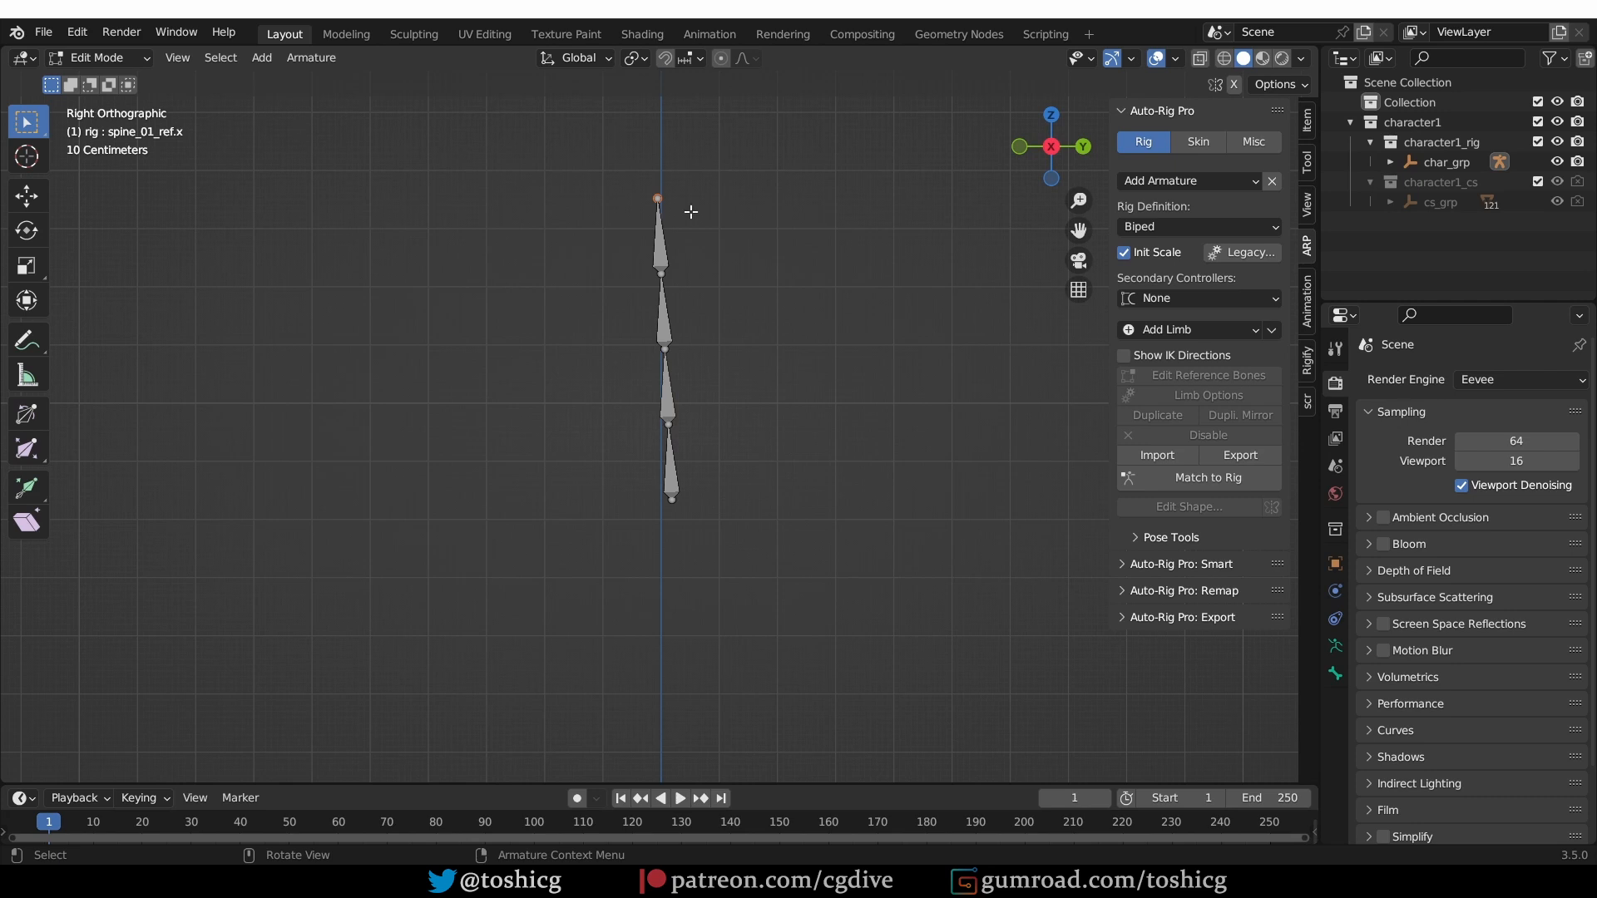
middle_click_drag(720, 278, 689, 332, "shift")
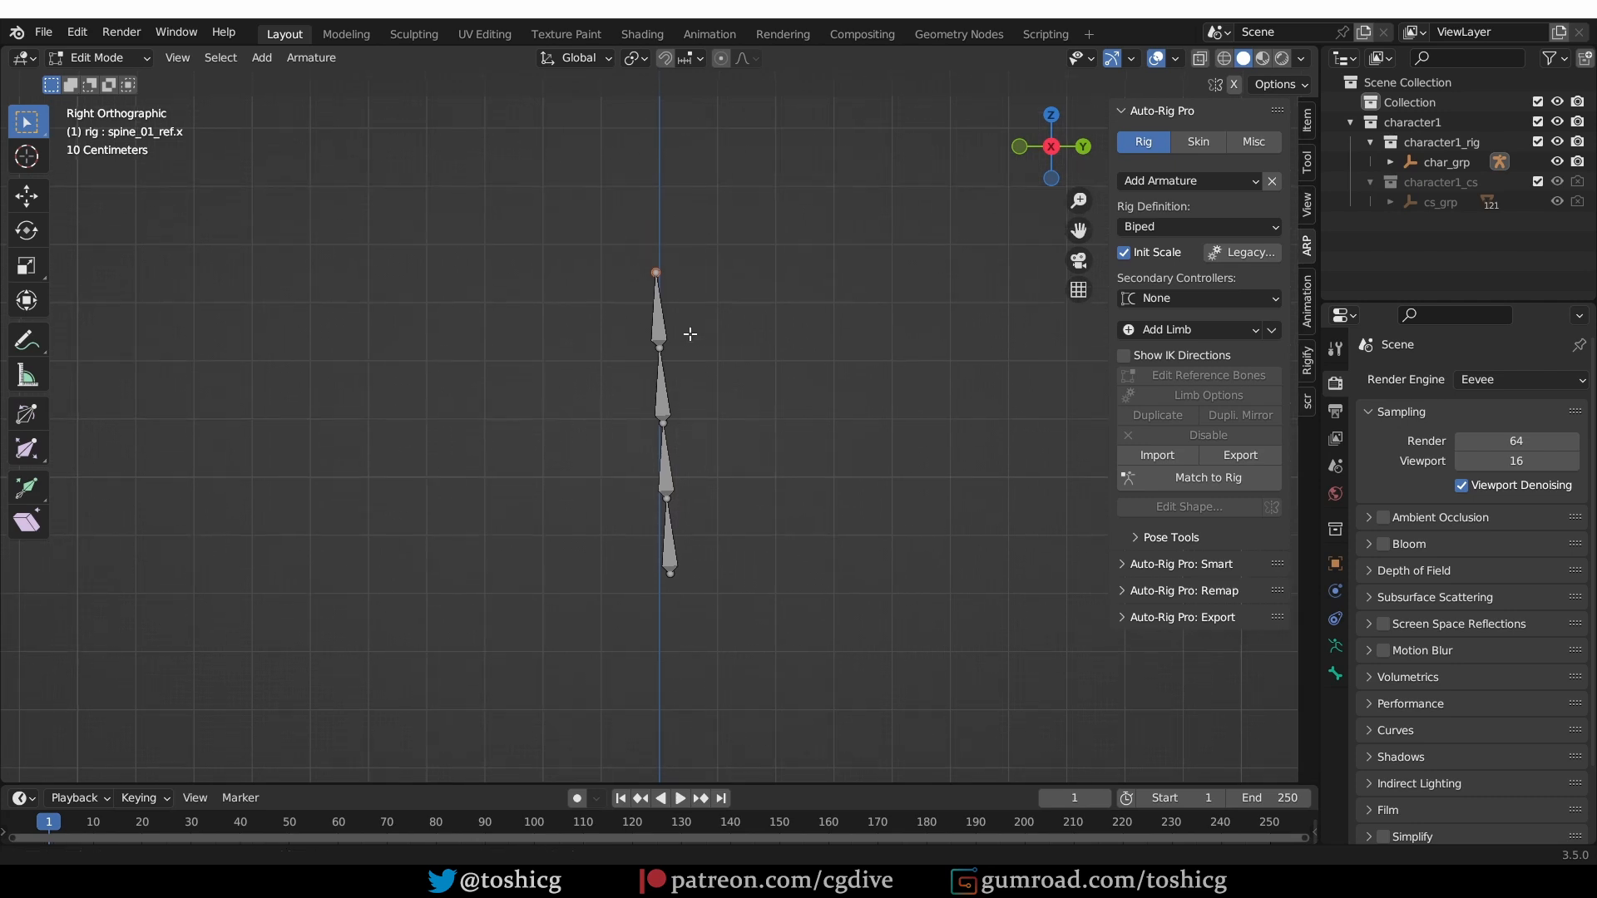
left_click_drag(632, 255, 700, 291)
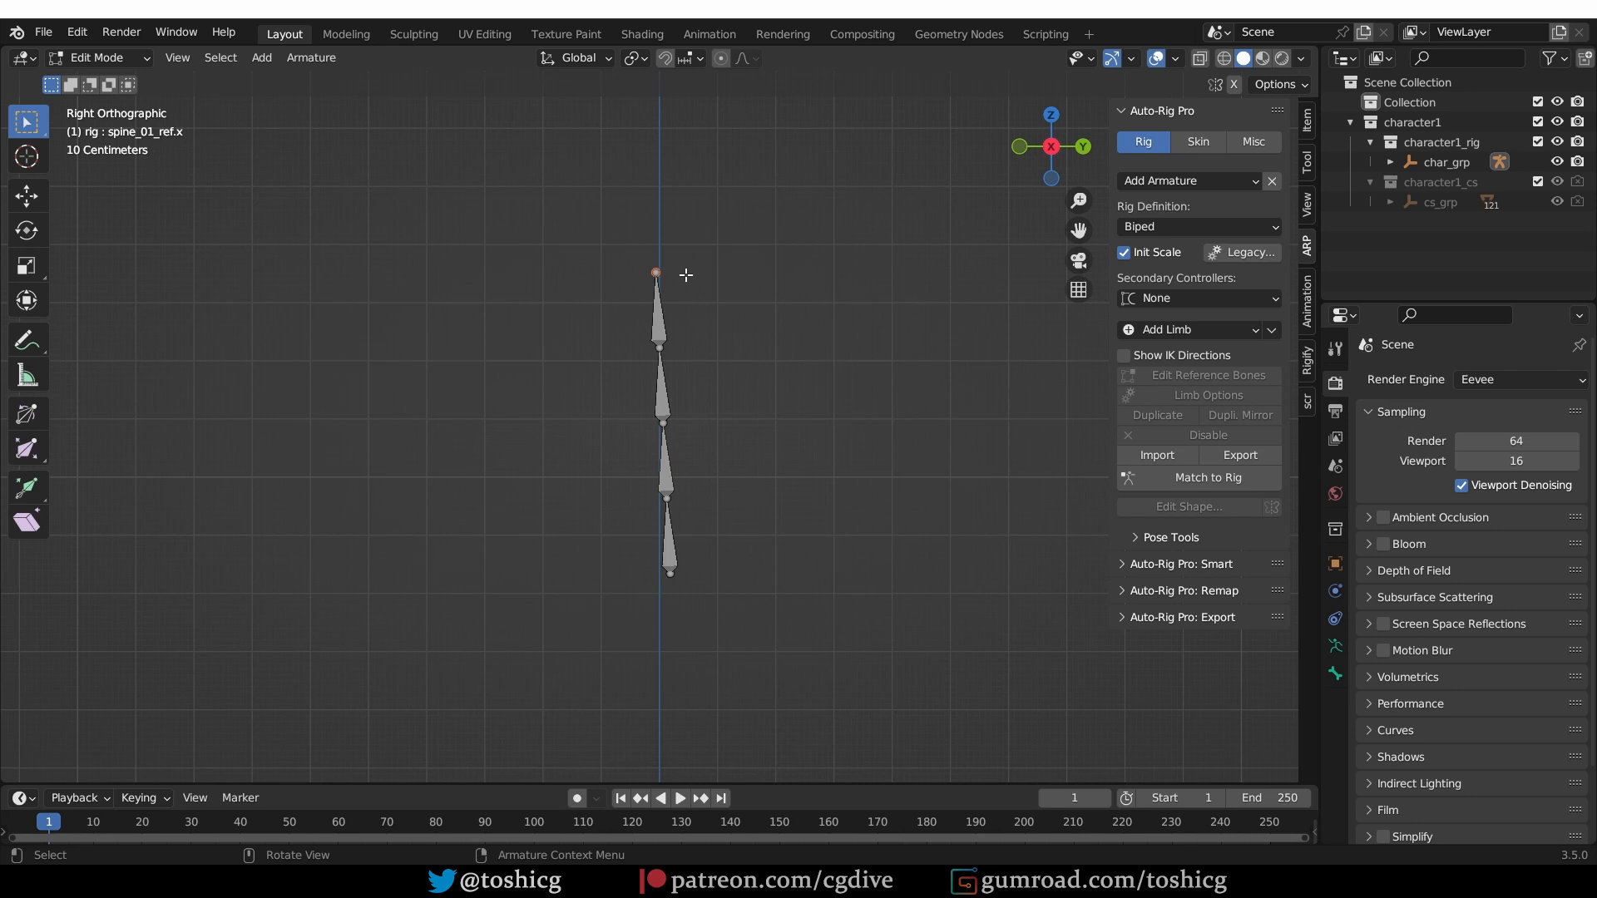
key("e")
left_click(636, 164)
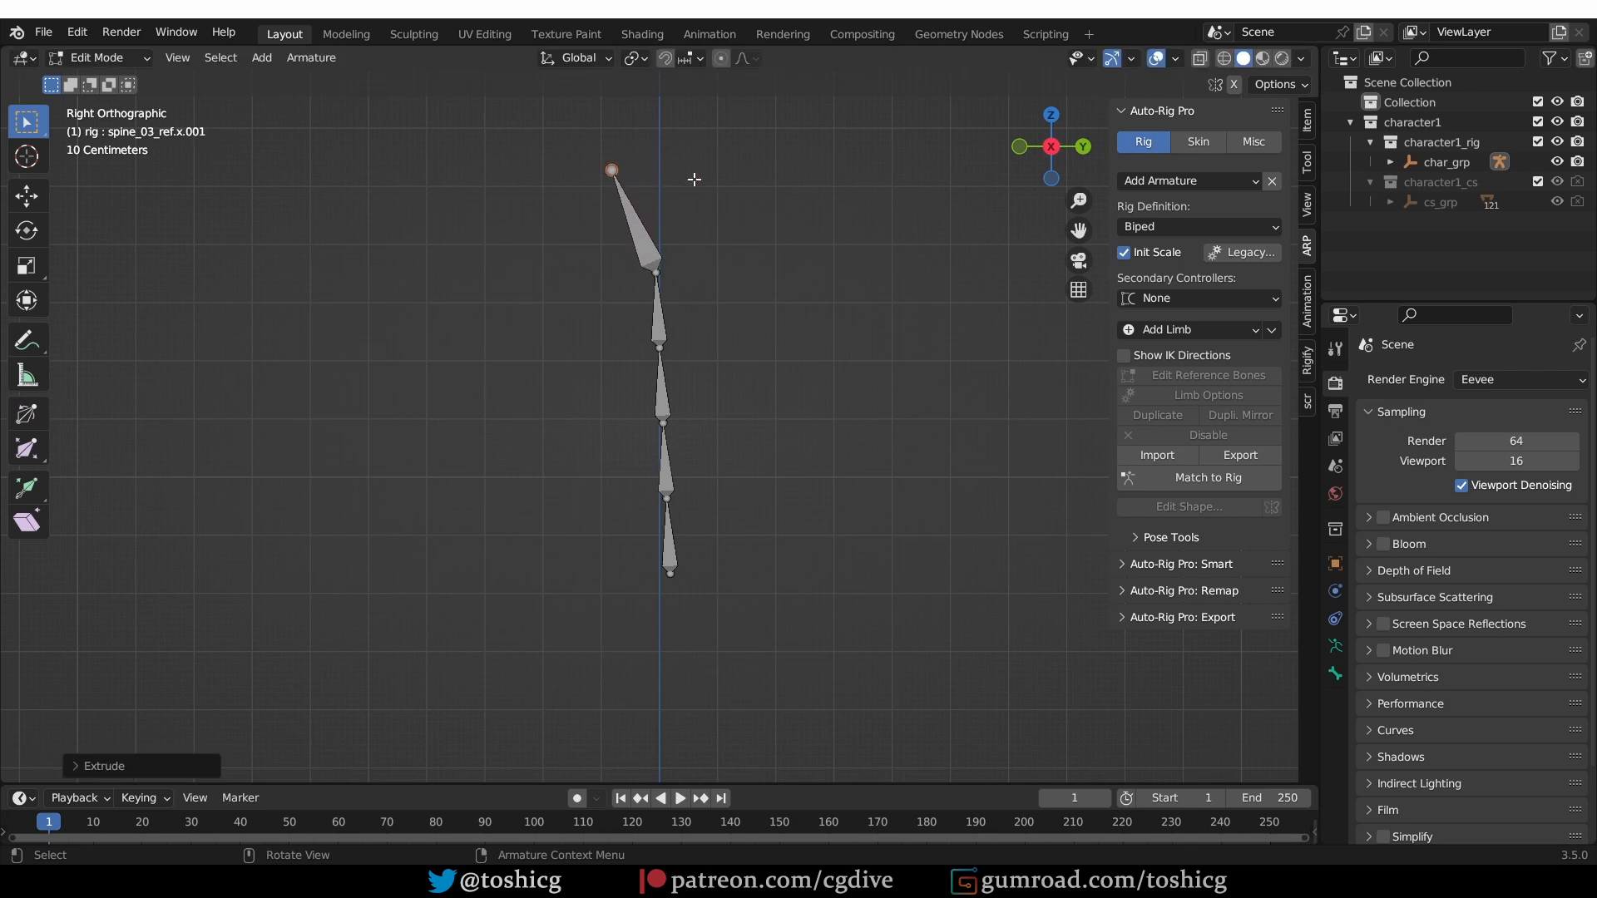
key("Tab")
key("Tab")
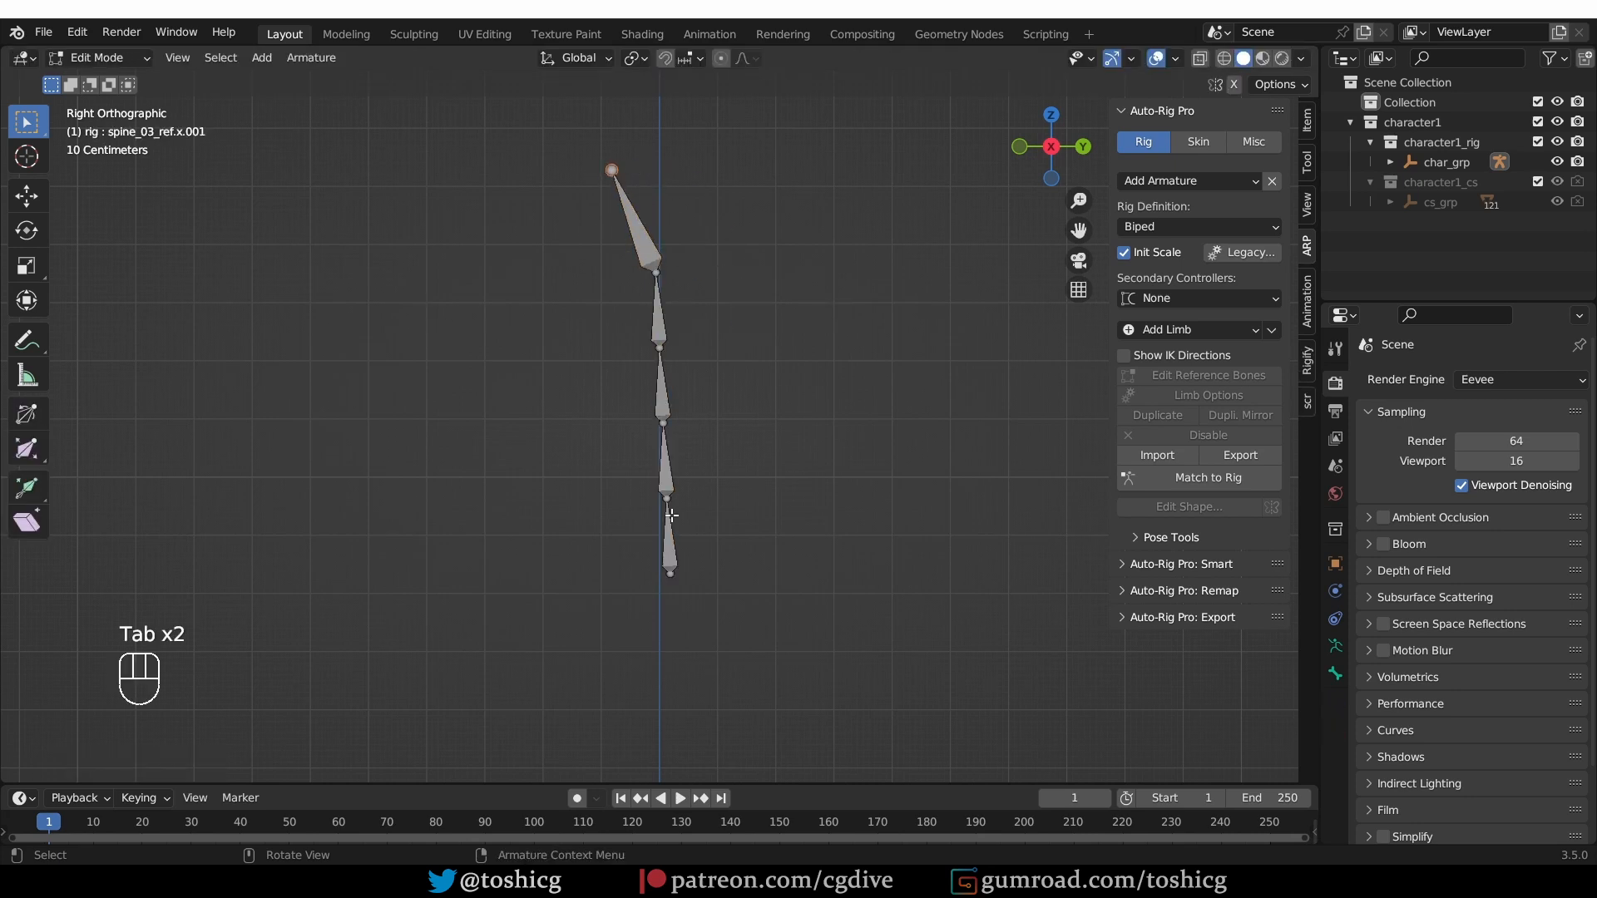
- Delete the third bone from the base of the spine chain, match the rig, and return to the reference bones
left_click(657, 391)
key("x")
left_click(750, 427)
left_click(1196, 479)
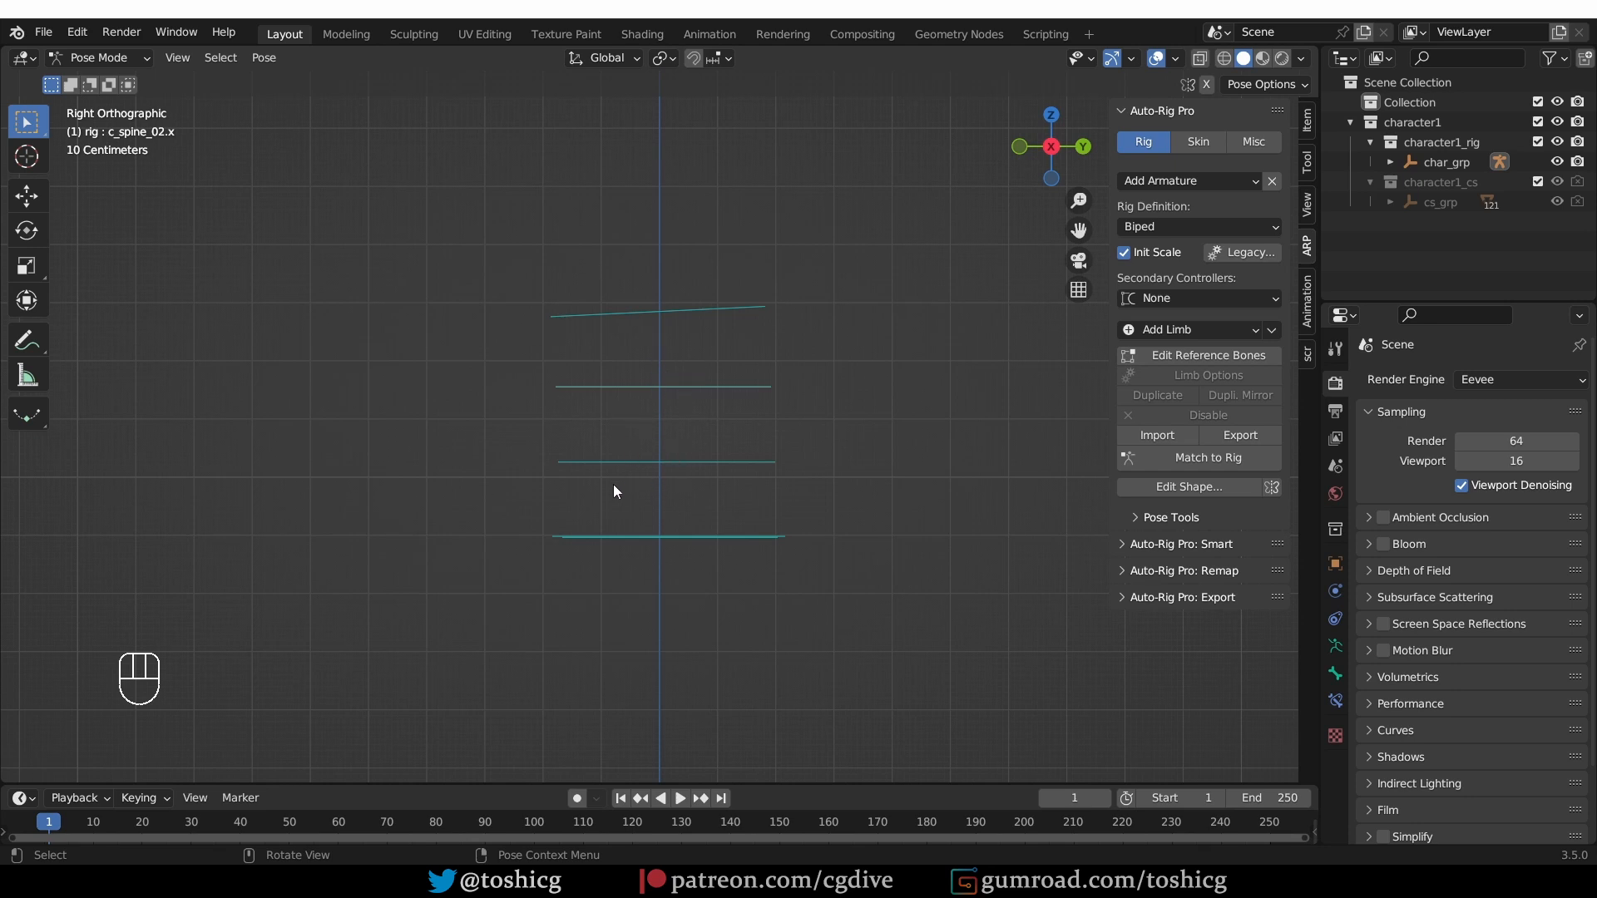
left_click(1219, 355)
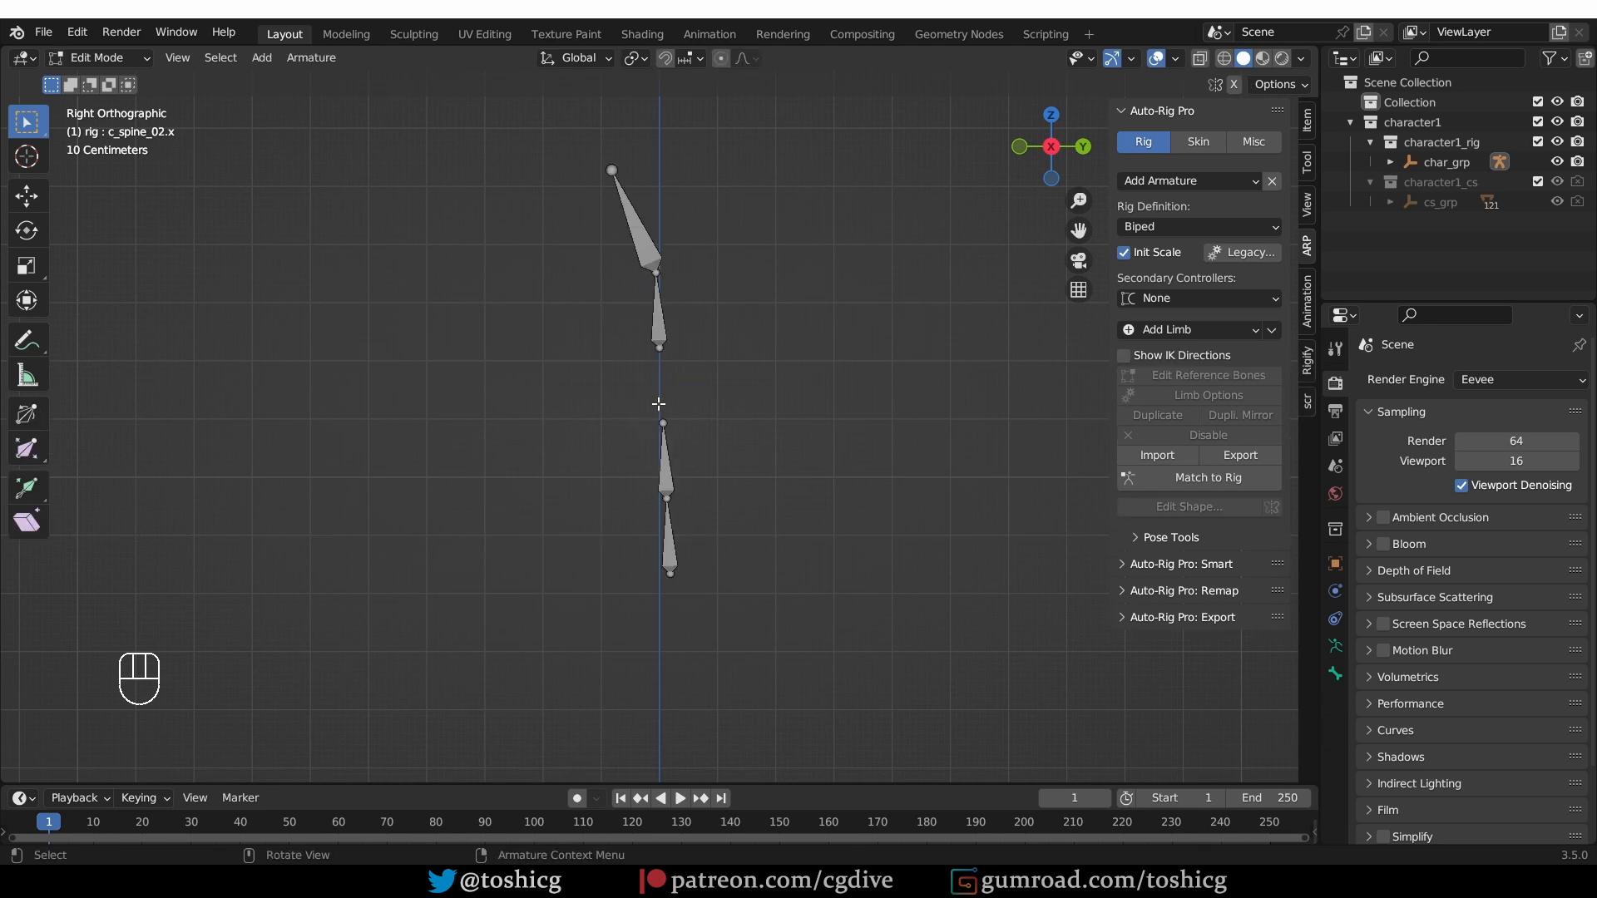
- Undo the bone deletion, the extruded bone, the four-bone spine count and the switch to the Biped definition
key("ctrl+z")
key("ctrl+z")
key("ctrl+z")
key("ctrl+z")
key("ctrl+z")
key("ctrl+z")
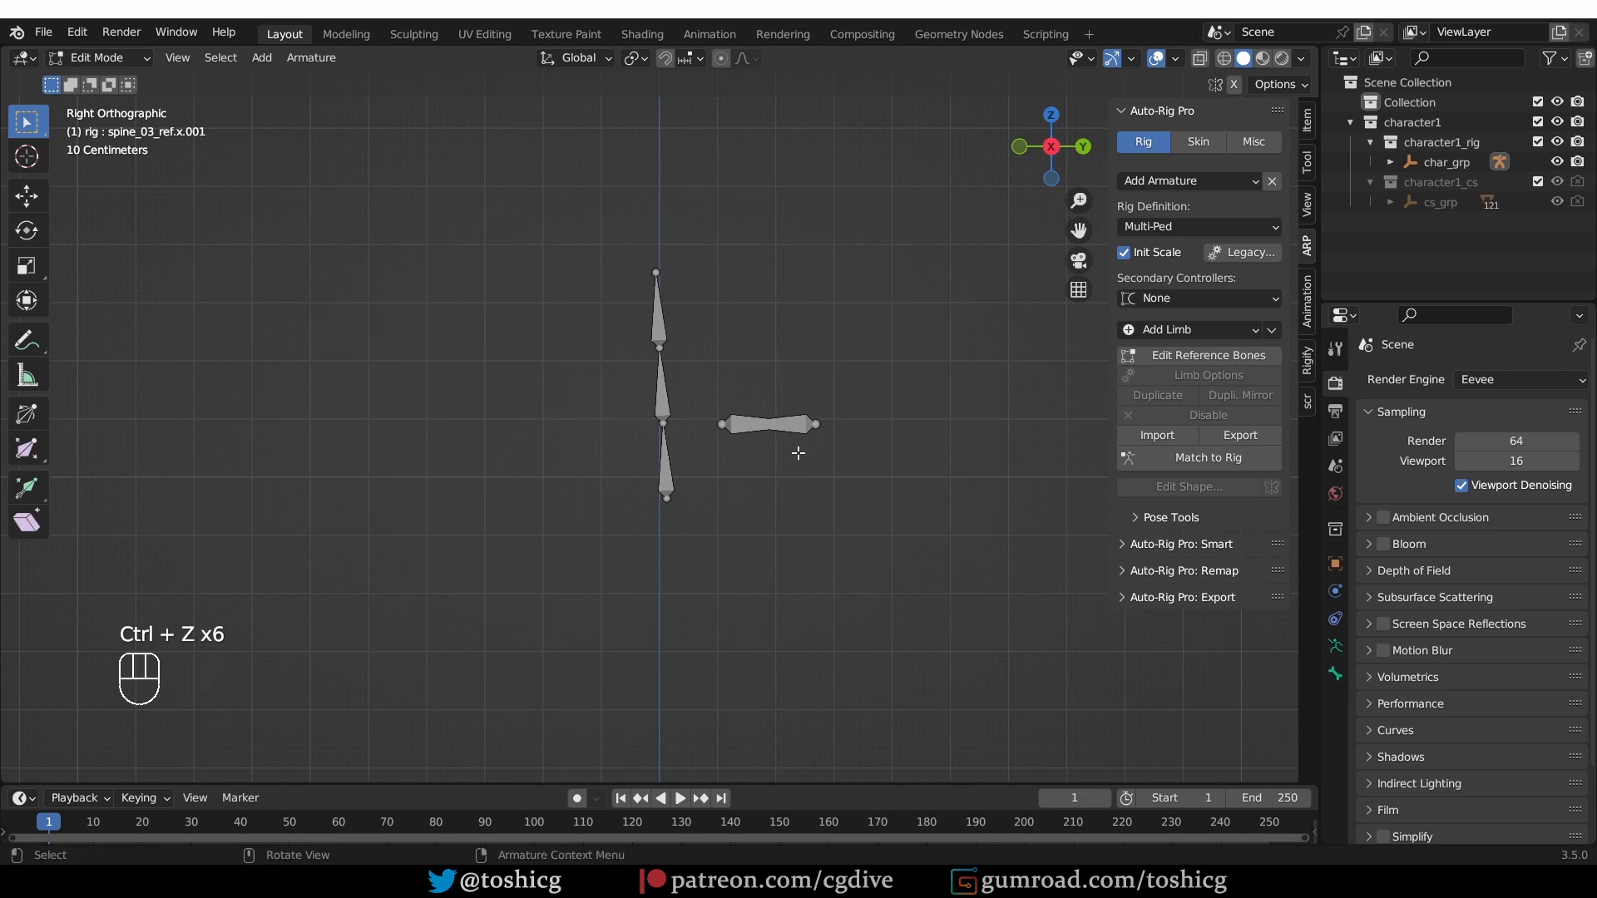
key("ctrl+z")
key("ctrl+z")
key("ctrl+z")
key("ctrl+z")
key("ctrl+z")
key("ctrl+z")
key("ctrl+z")
key("ctrl+z")
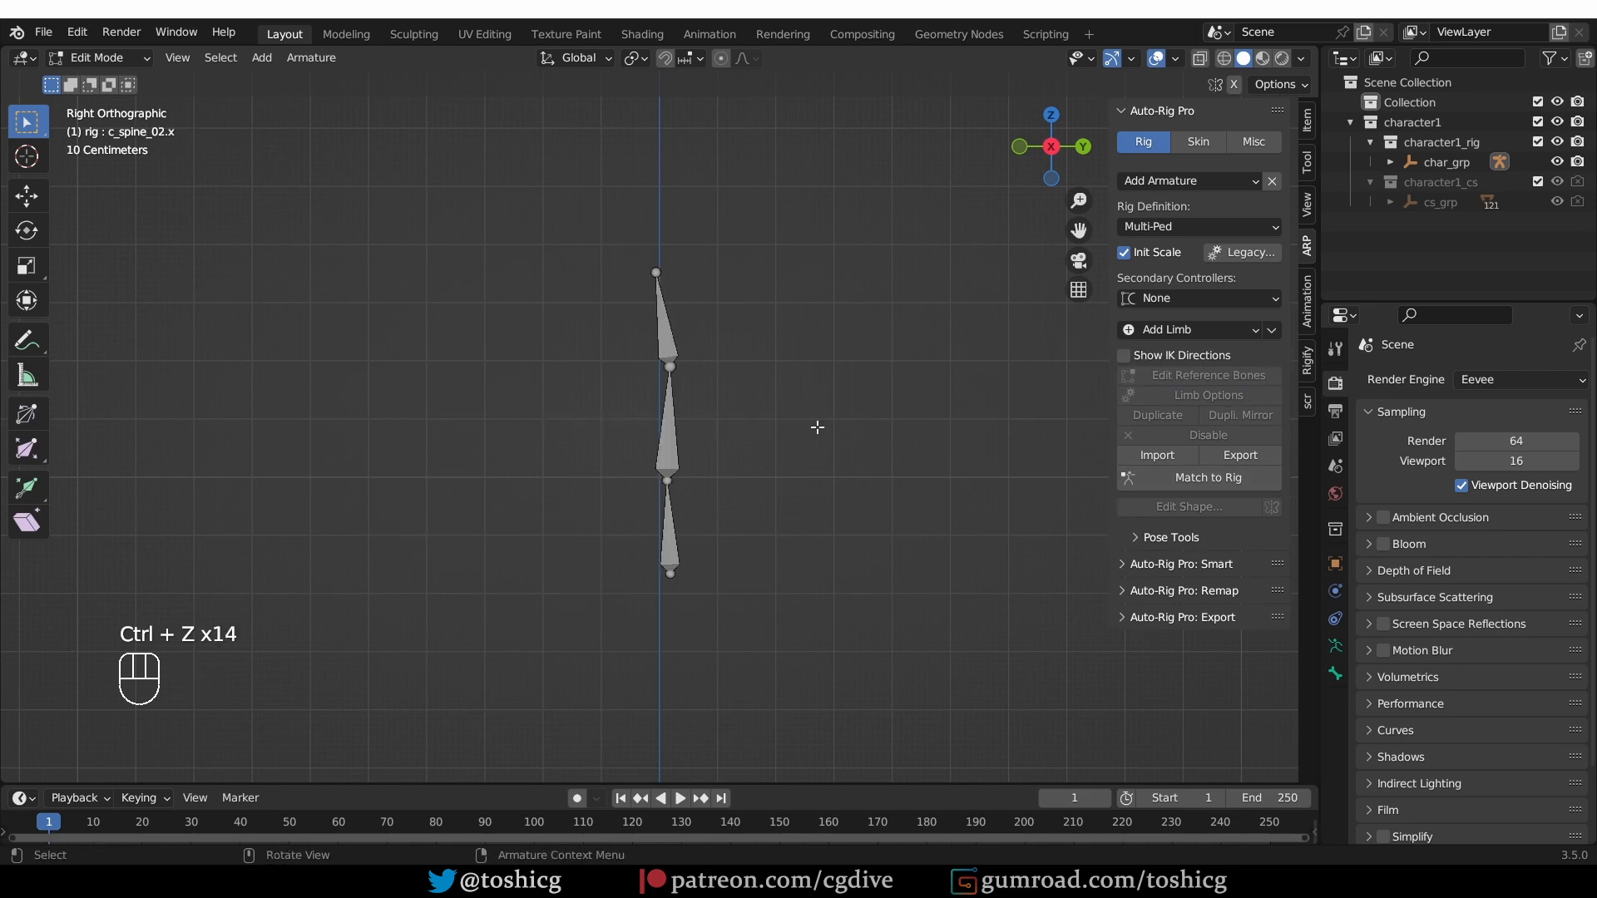
- Remove the whole Spine limb from the armature by selecting its middle reference bone and disabling the limb
left_click_drag(624, 261, 745, 565)
left_click(657, 300)
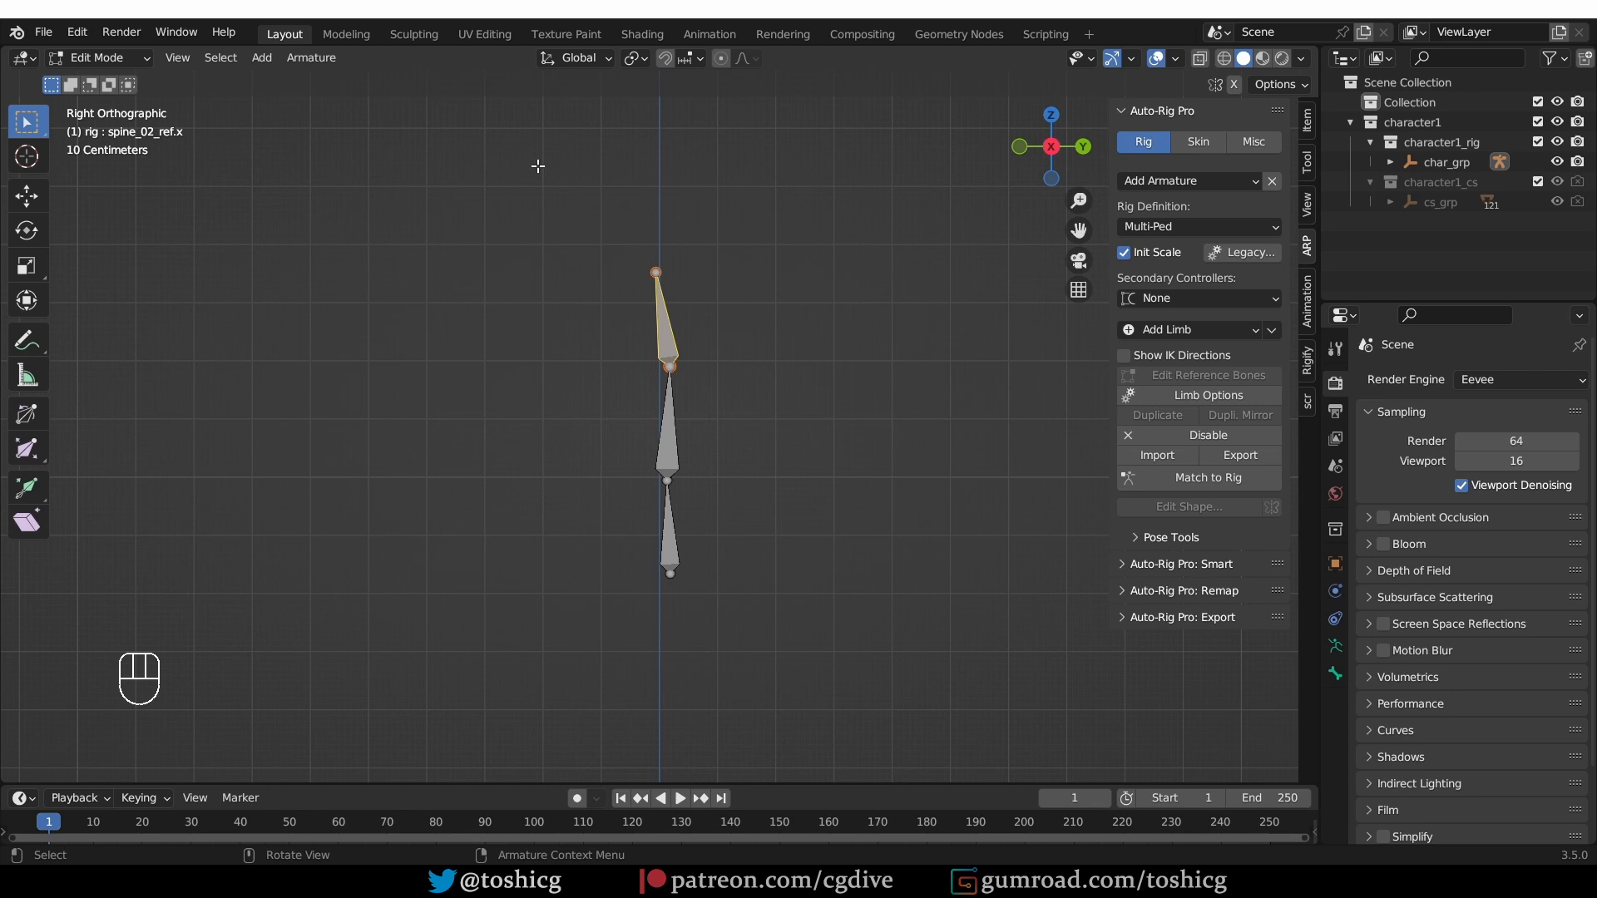
left_click_drag(536, 177, 763, 687)
left_click(671, 411)
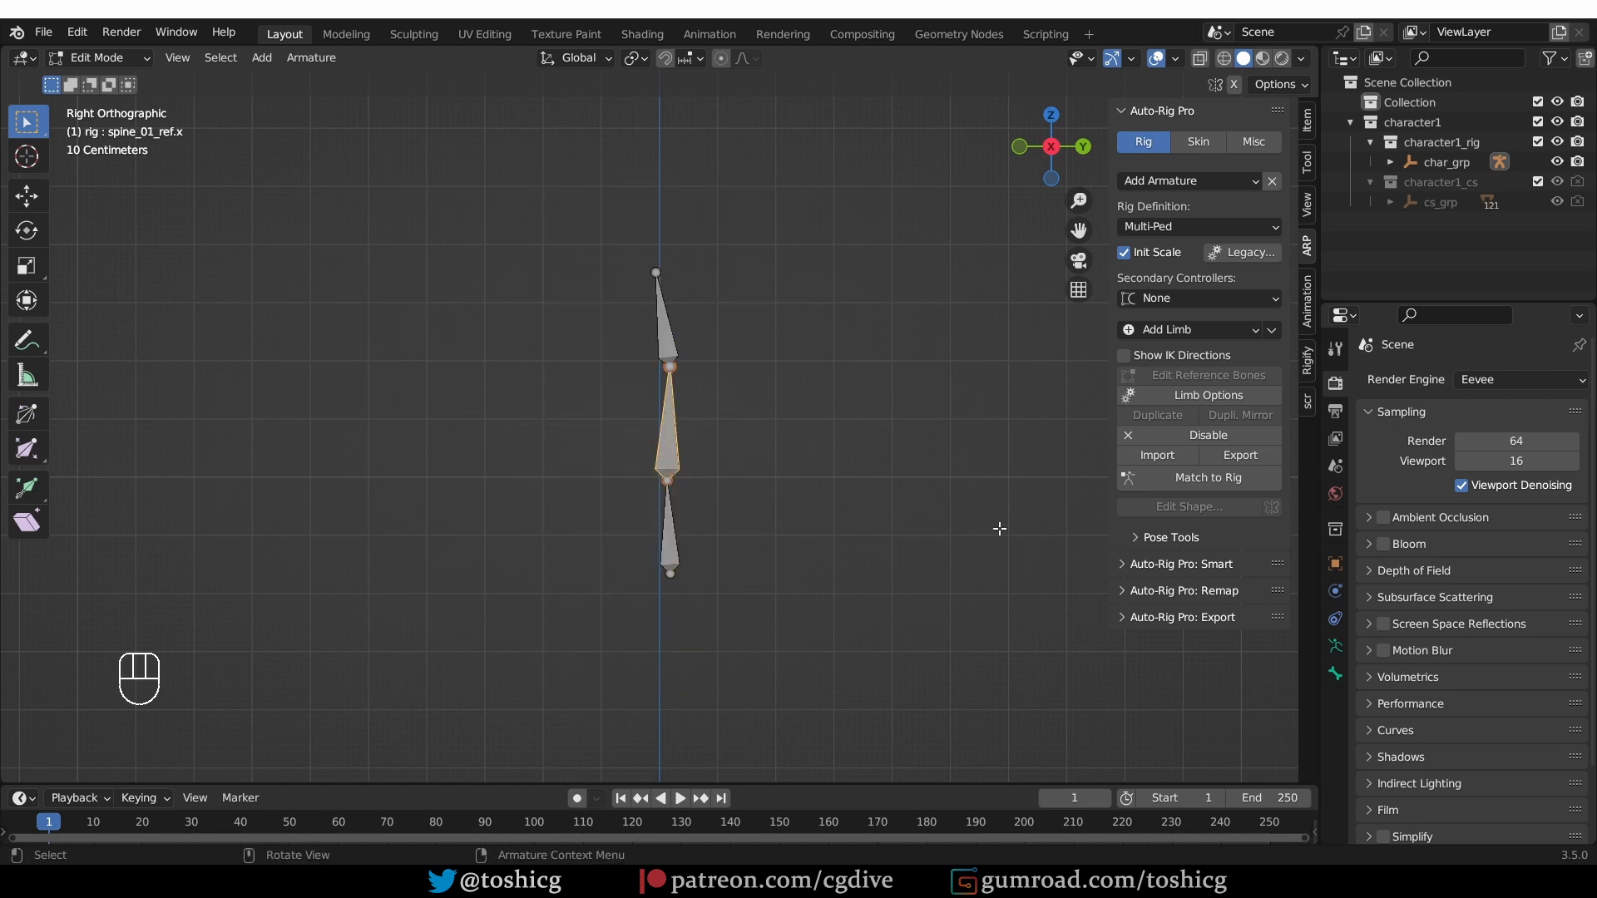
left_click(1192, 437)
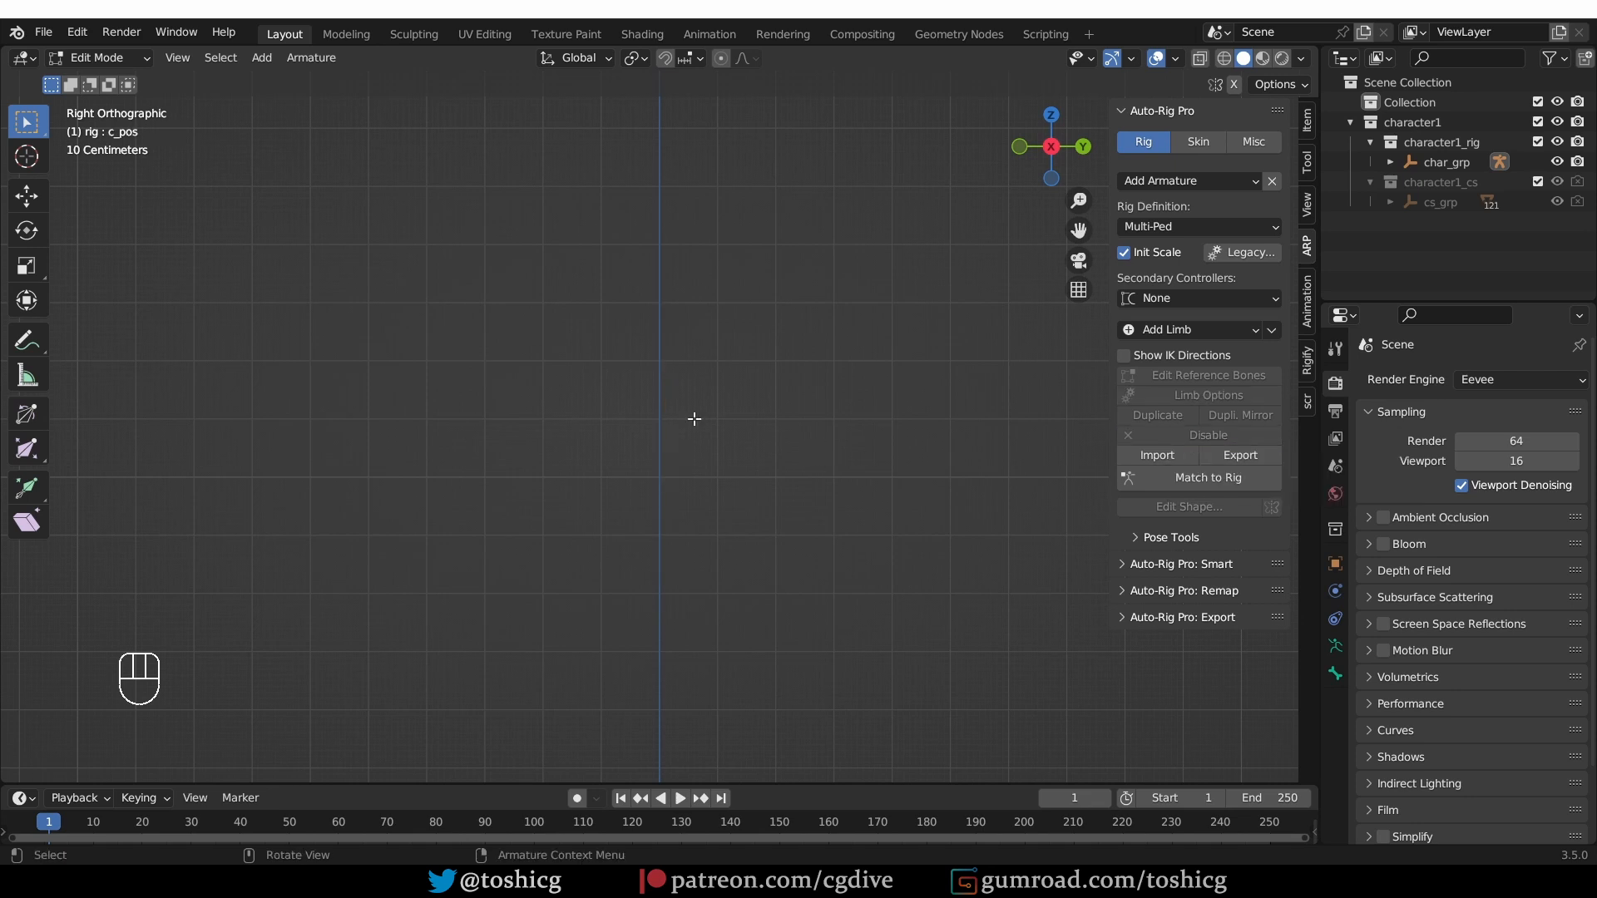
- Add a new Spine limb to the empty armature
left_click(1191, 333)
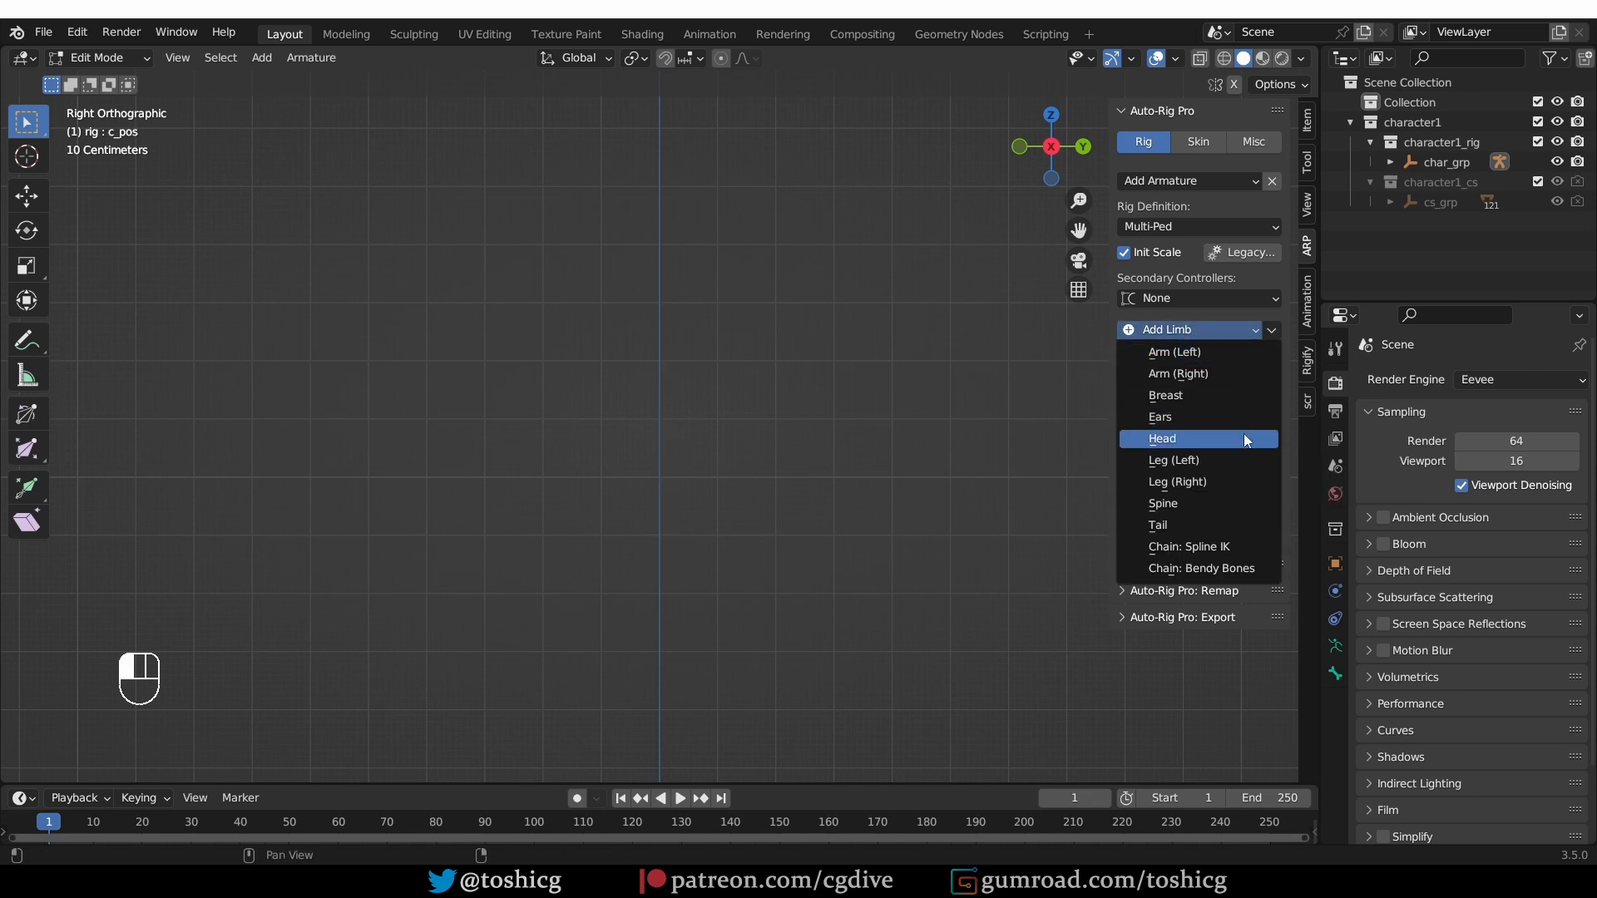
left_click(1241, 503)
left_click(635, 393)
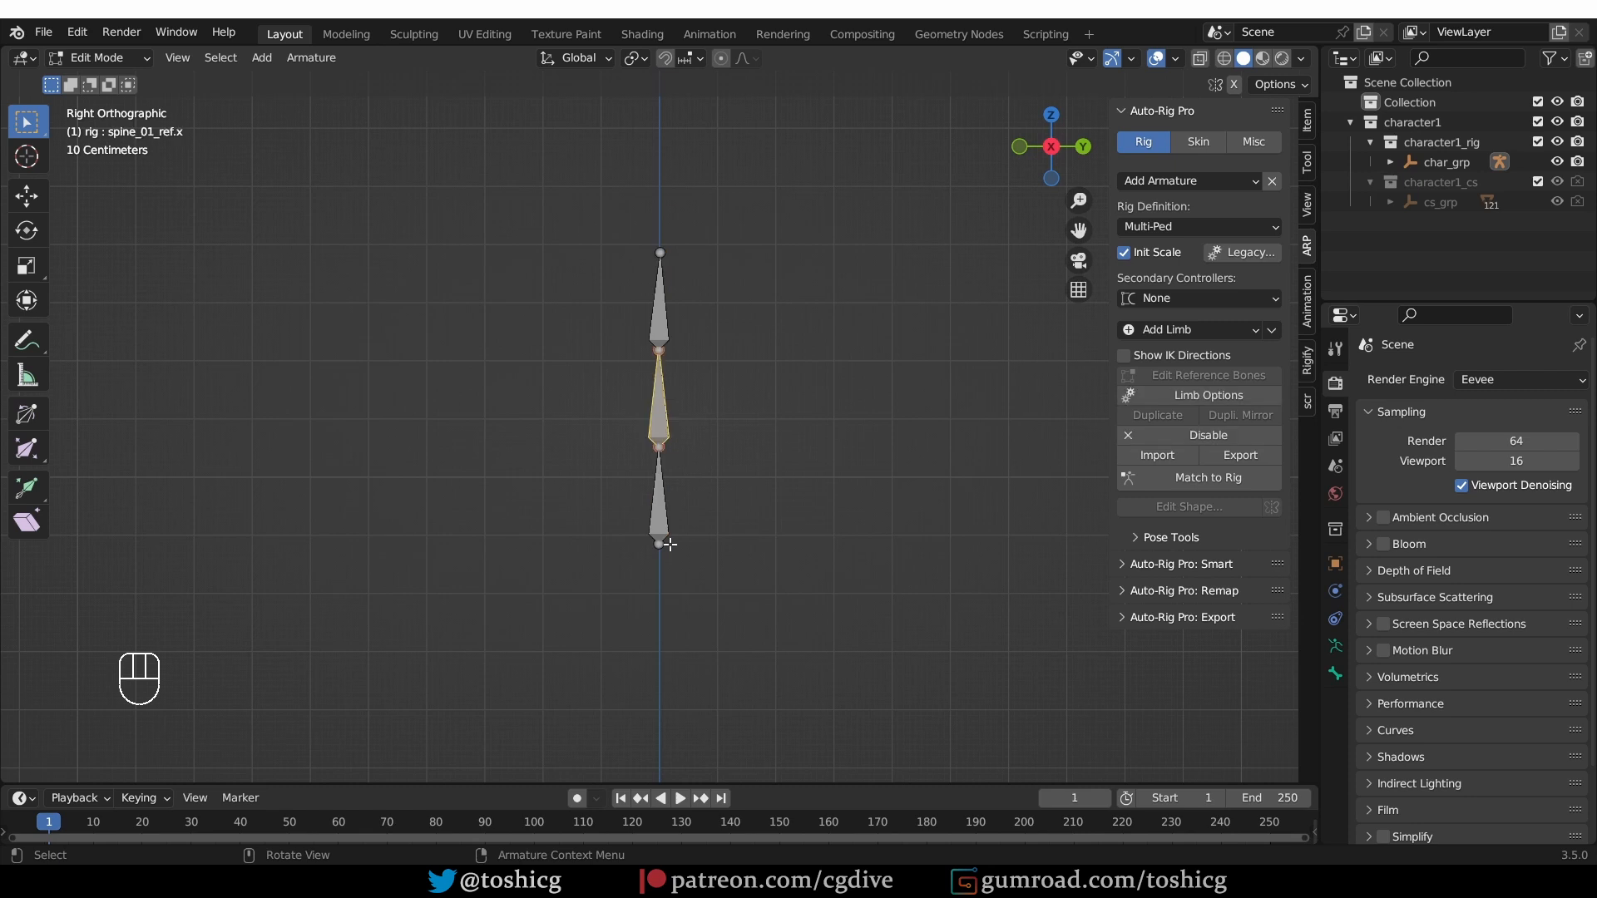
- Try to duplicate all three spine reference bones beside the originals with the regular Duplicate command
left_click_drag(630, 184, 746, 813)
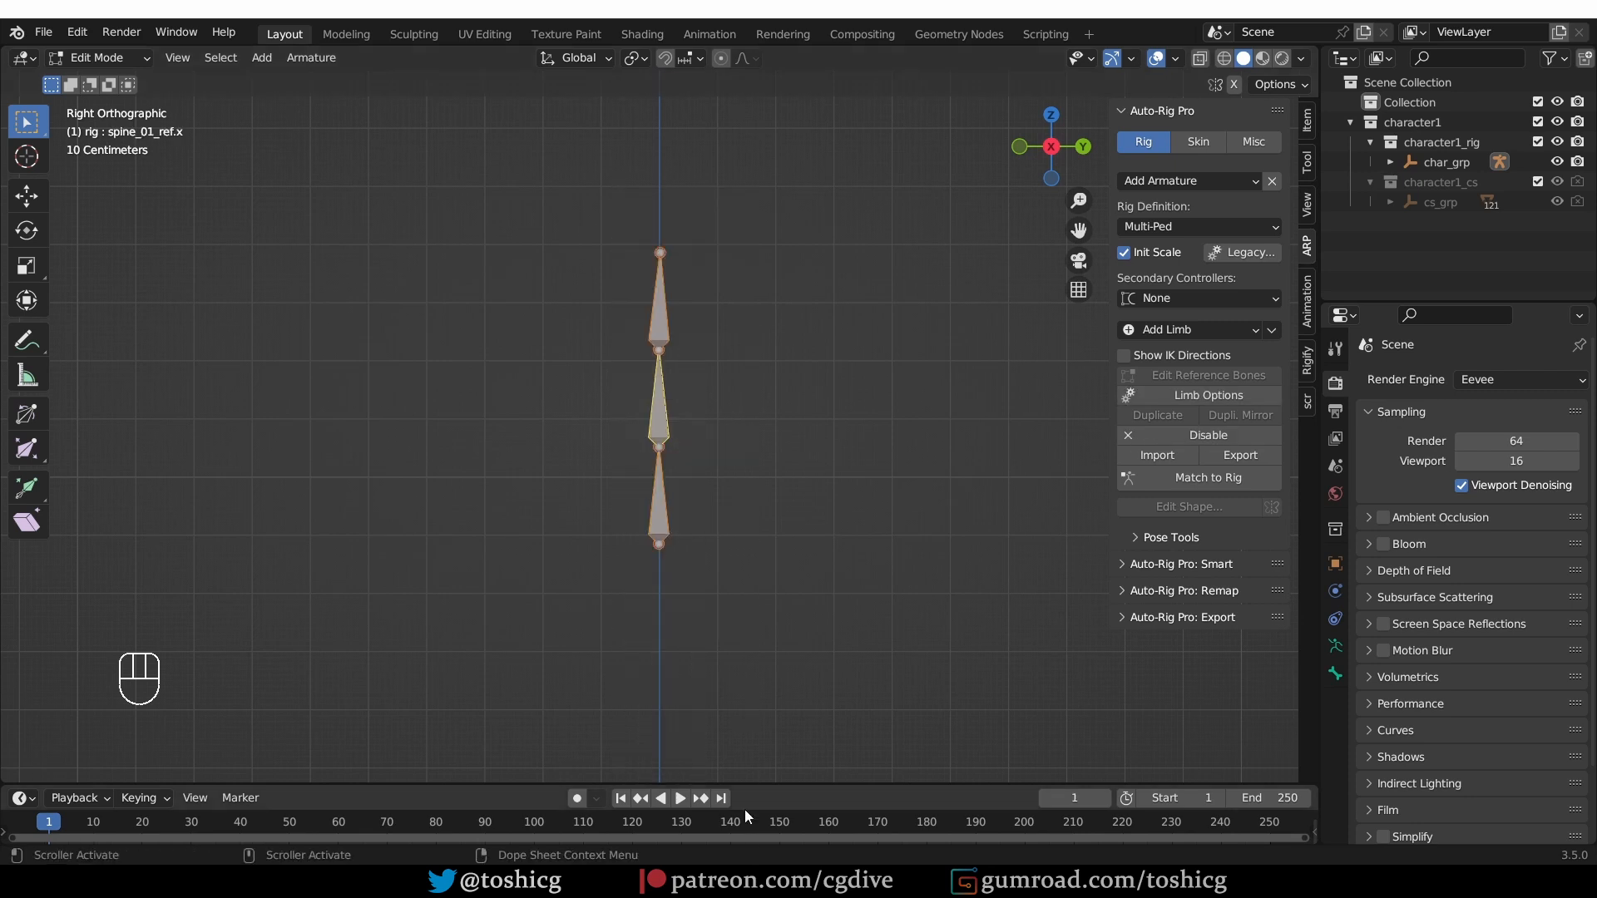
key("shift+d")
left_click(895, 350)
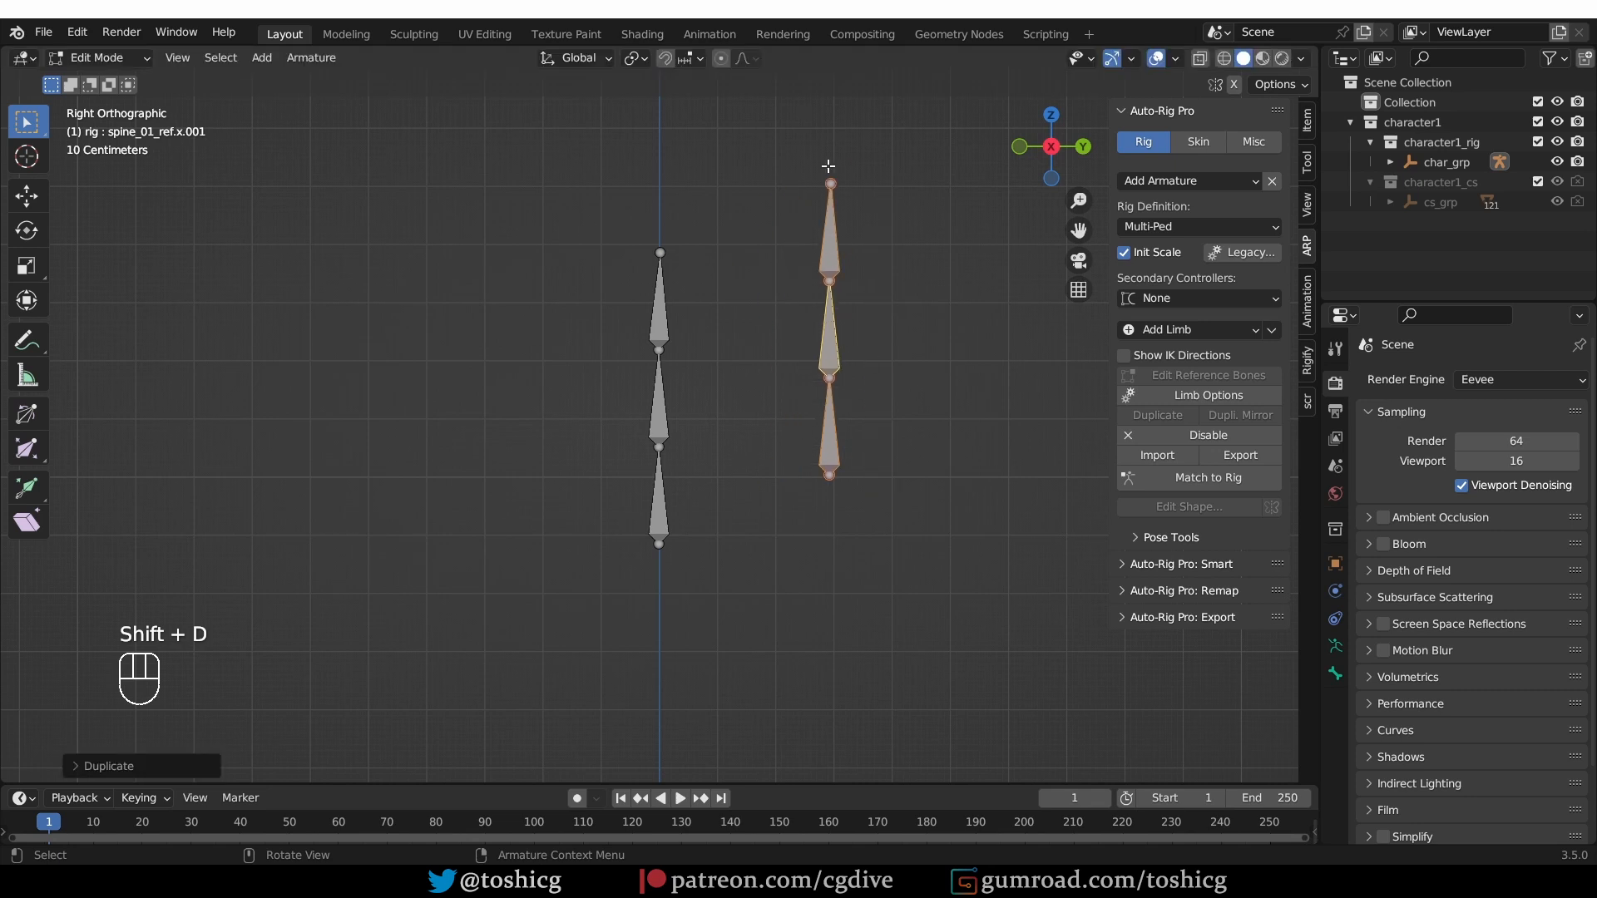
key("ctrl+z")
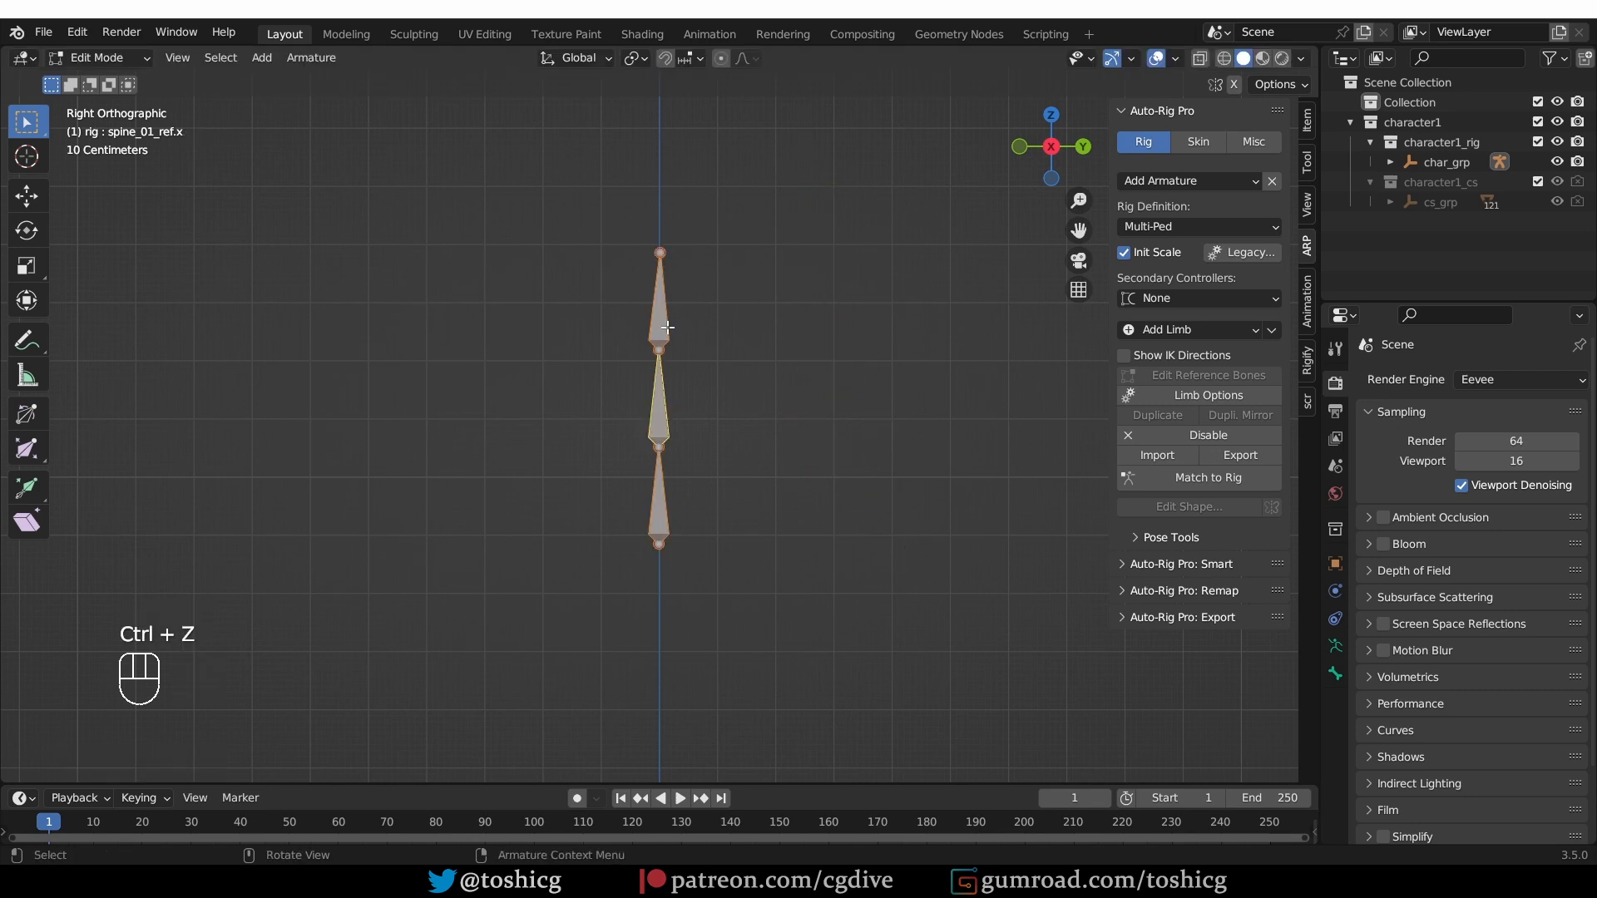
key("ctrl+z")
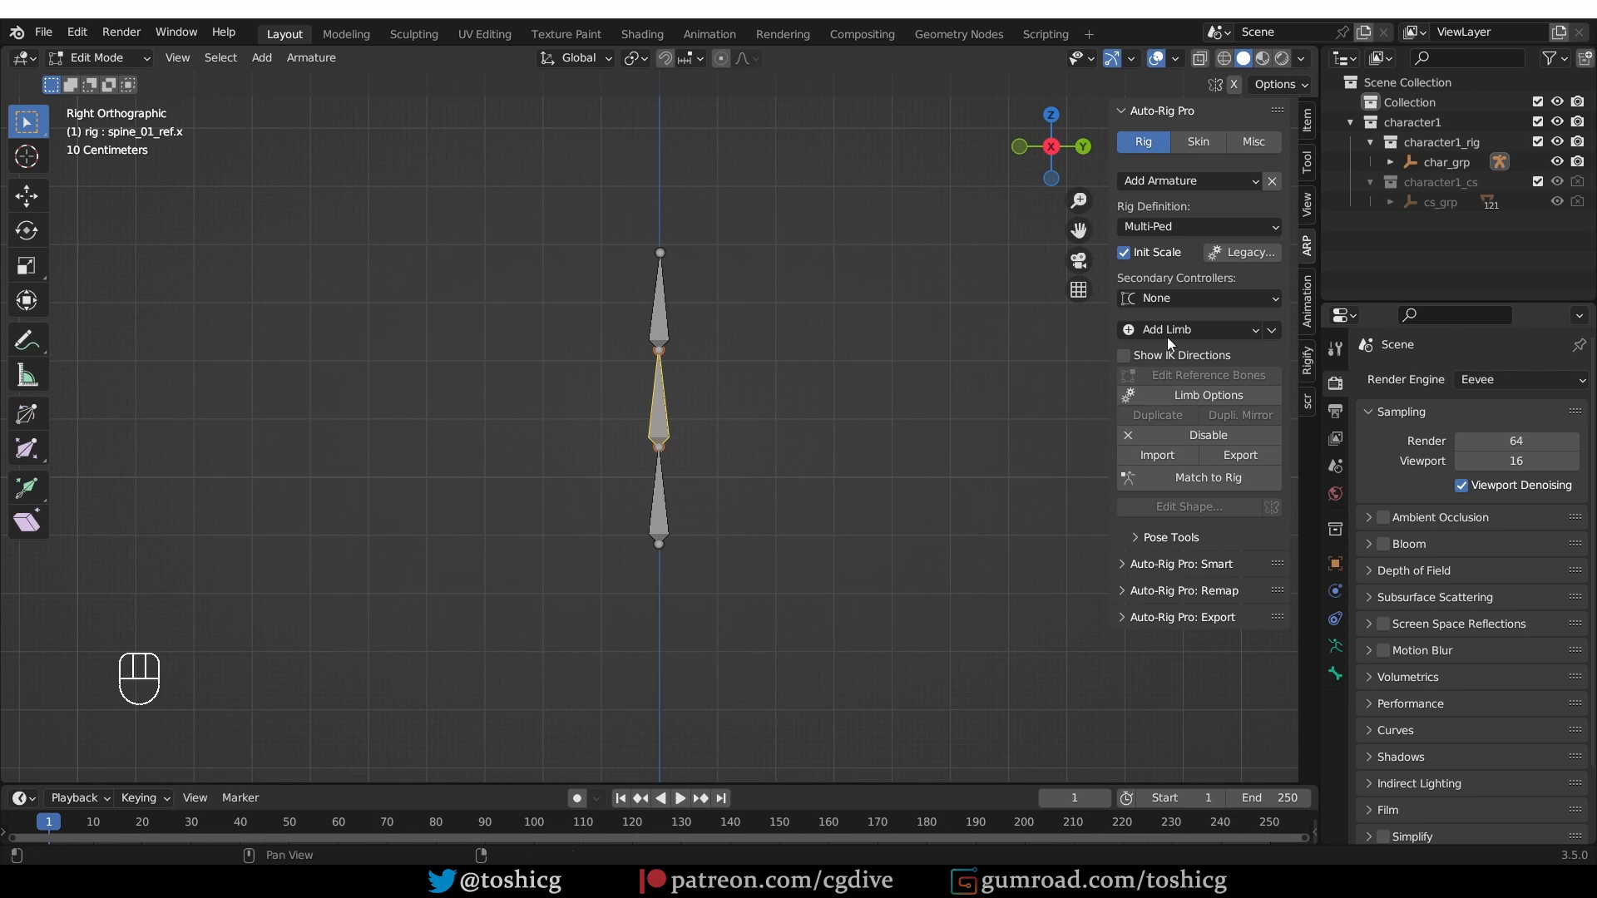
- Switch the rig from editing its spine reference bones to Object Mode
left_click_drag(1164, 329, 1196, 519)
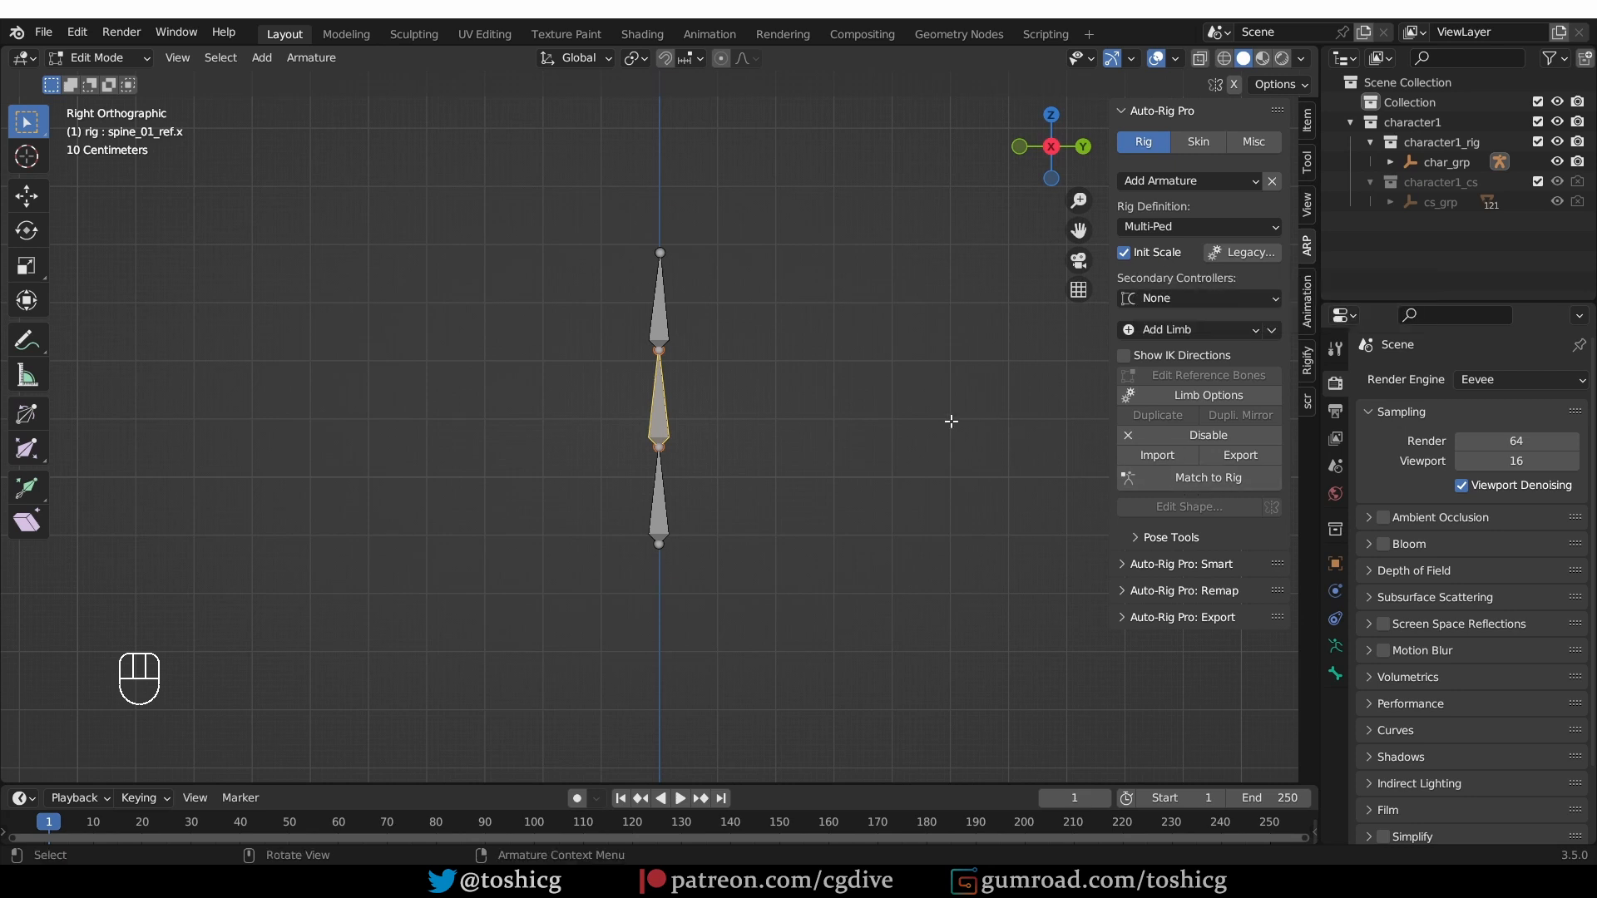
left_click(99, 58)
left_click(87, 73)
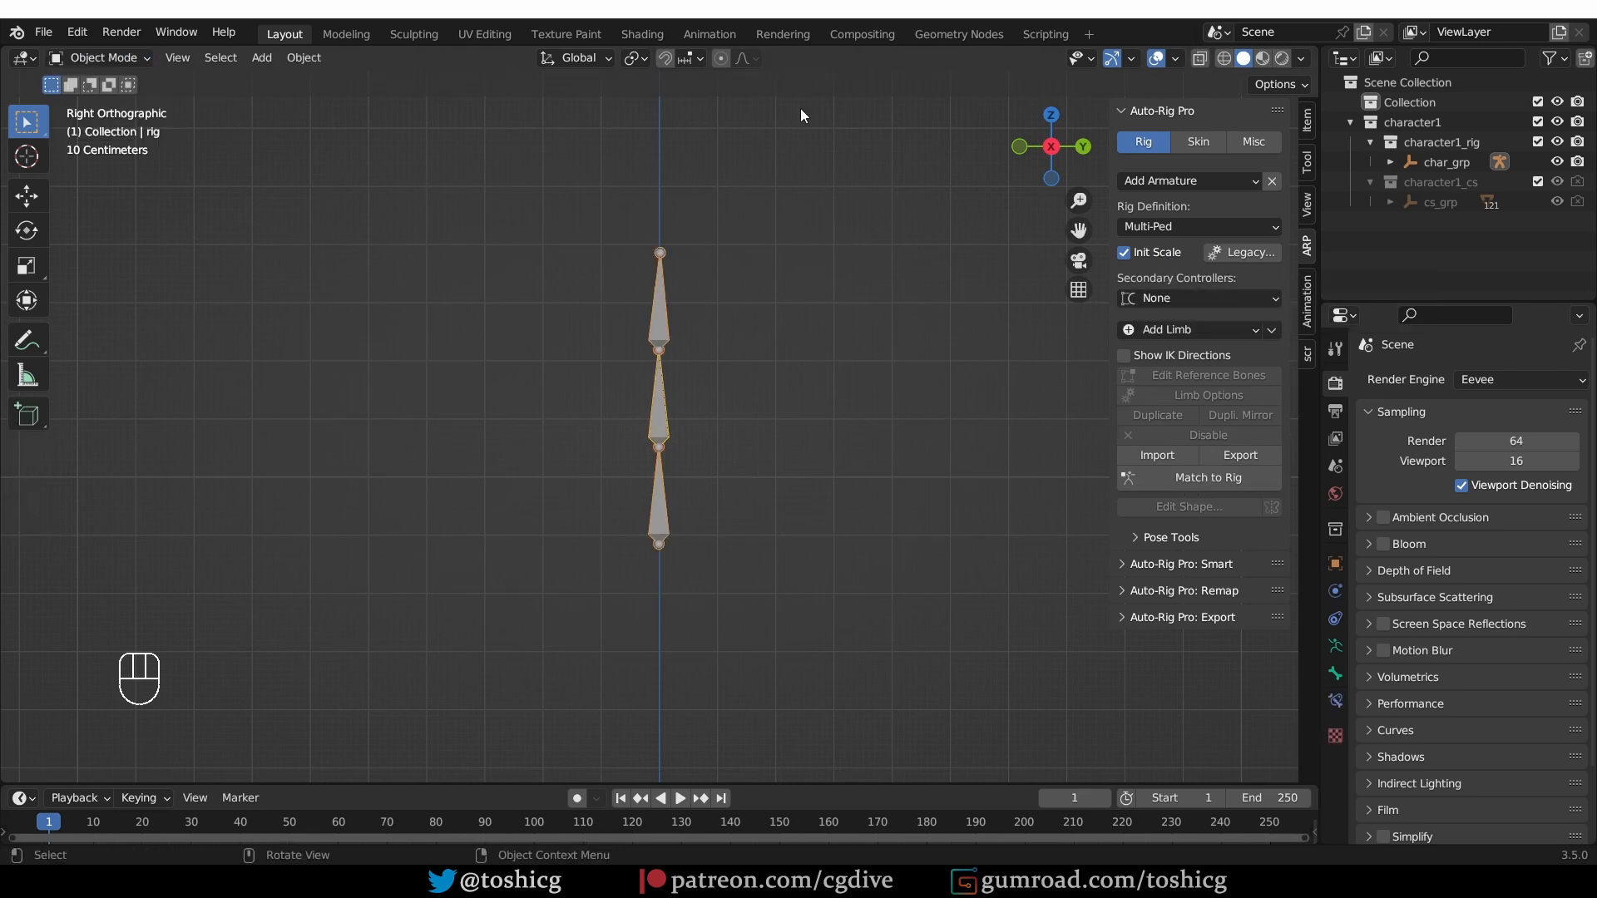
- Scale the whole rig up uniformly to about 1.185 in Object Mode
left_click(1306, 121)
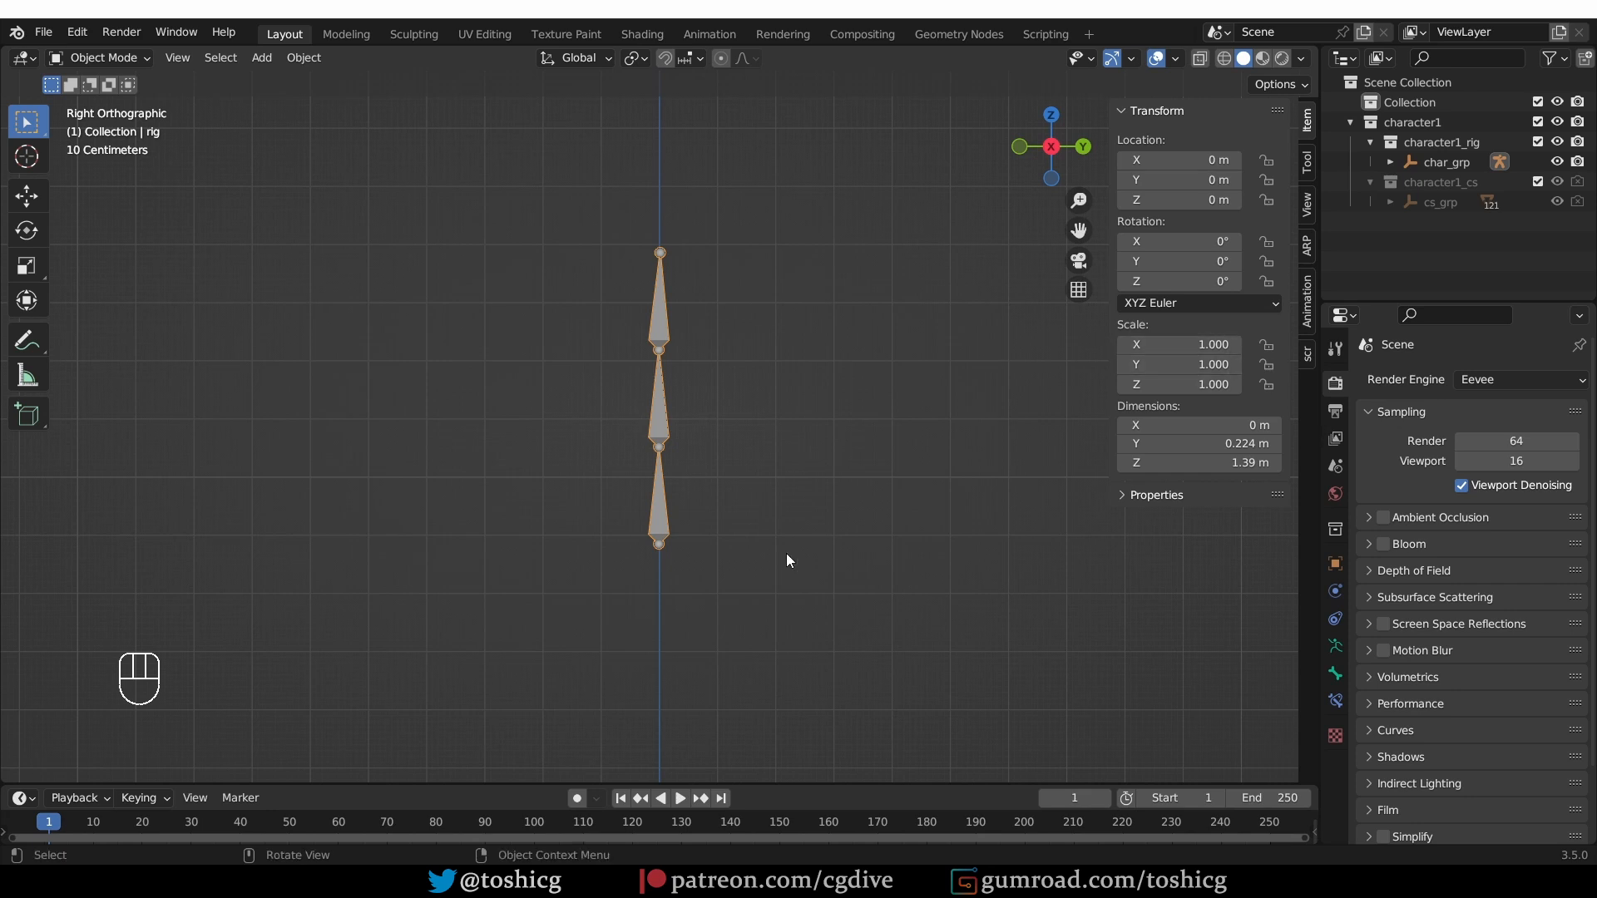
key("s")
left_click(1002, 509)
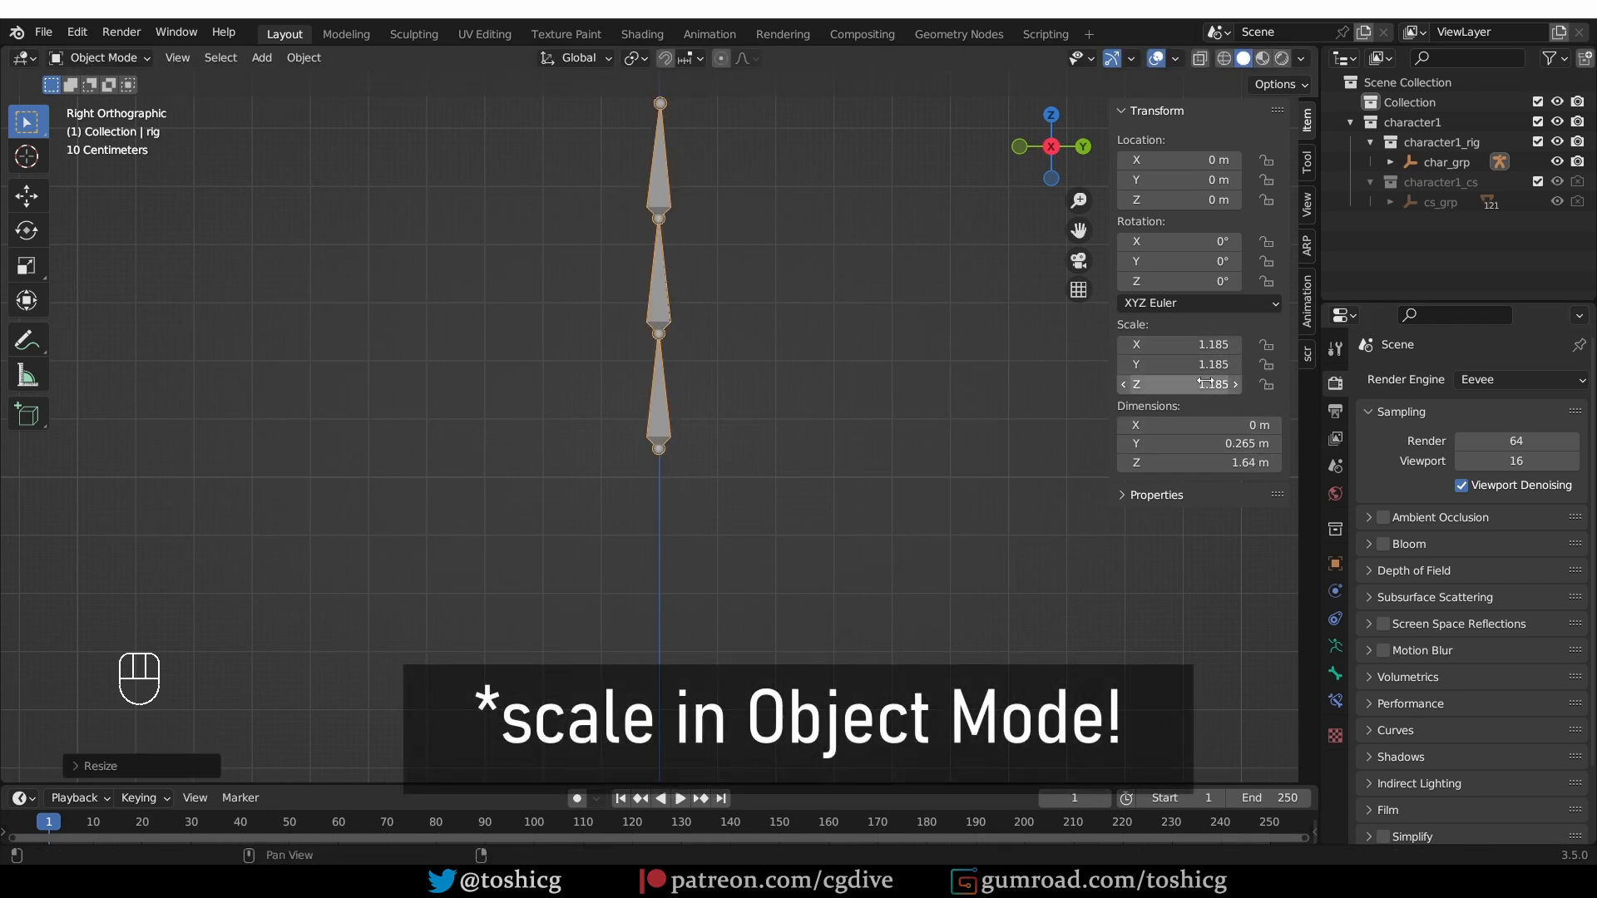
- Run Match to Rig on the scaled armature and check its transform values in Object Mode
left_click(1307, 253)
left_click(1266, 472)
left_click(1306, 121)
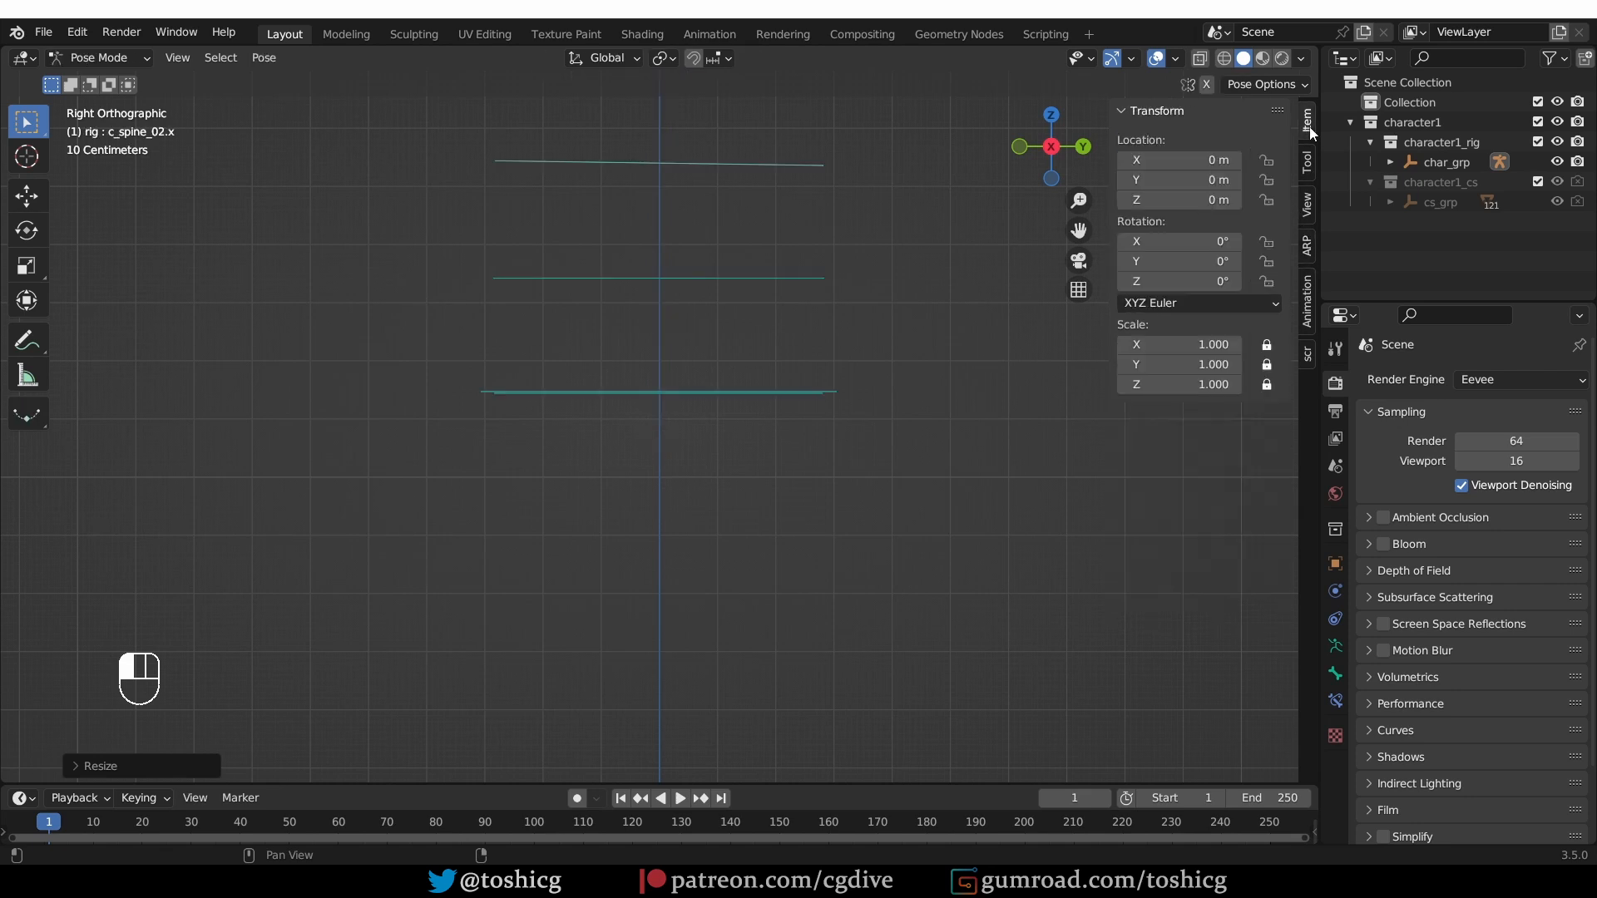
key("Tab")
left_click(761, 366)
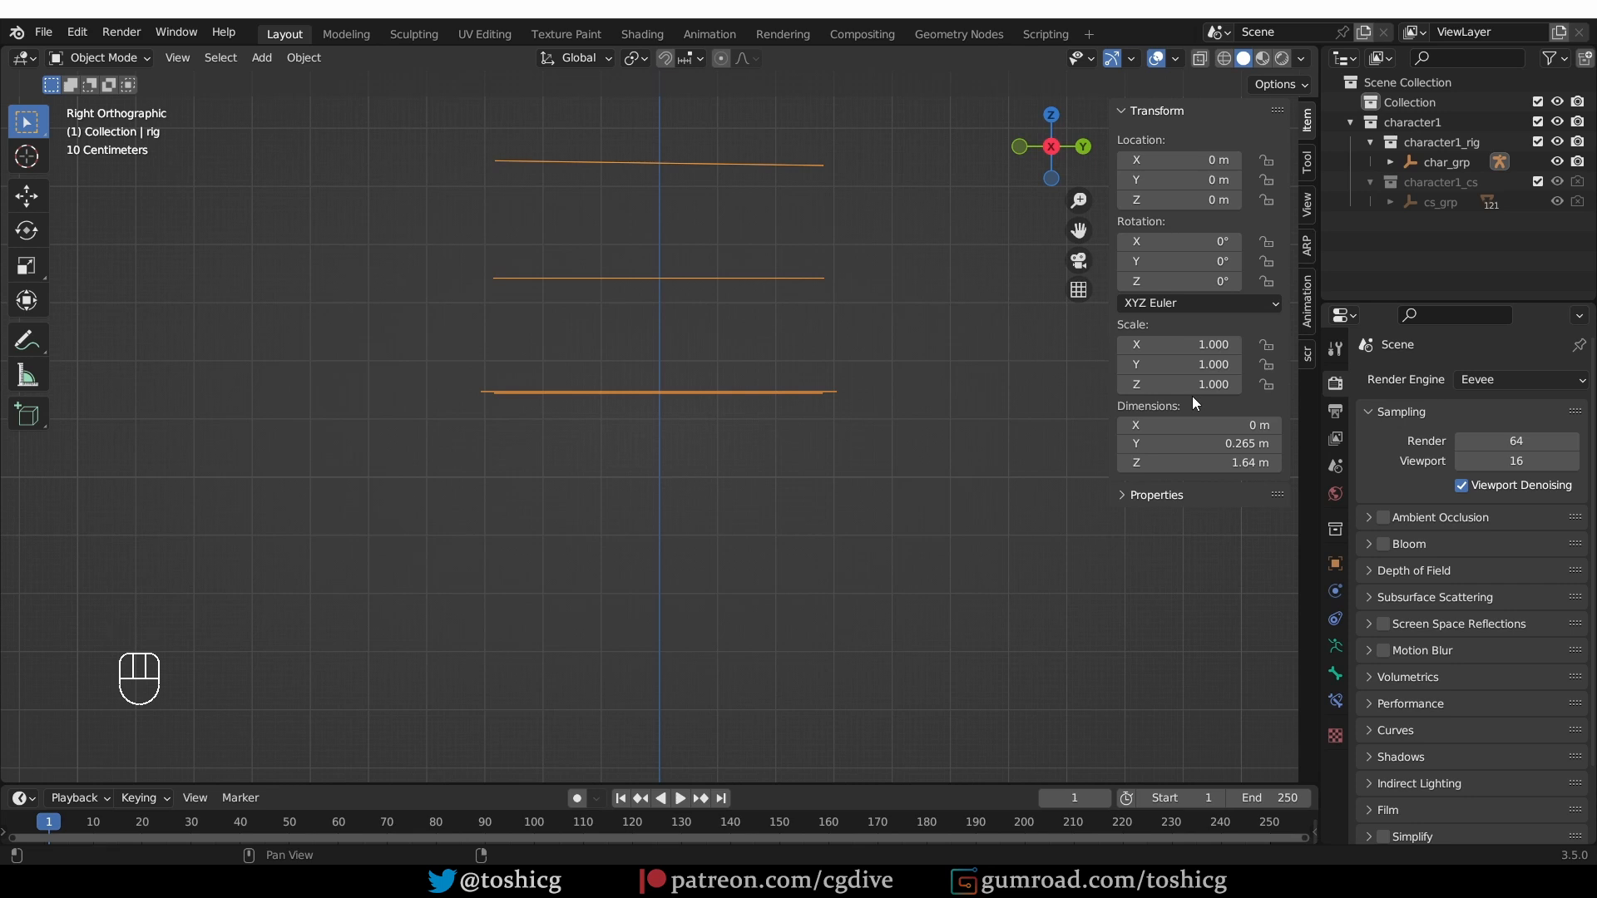
- Examine the Auto-Rig Pro legacy compatibility options and the available secondary controller modes without changing them
left_click(1306, 245)
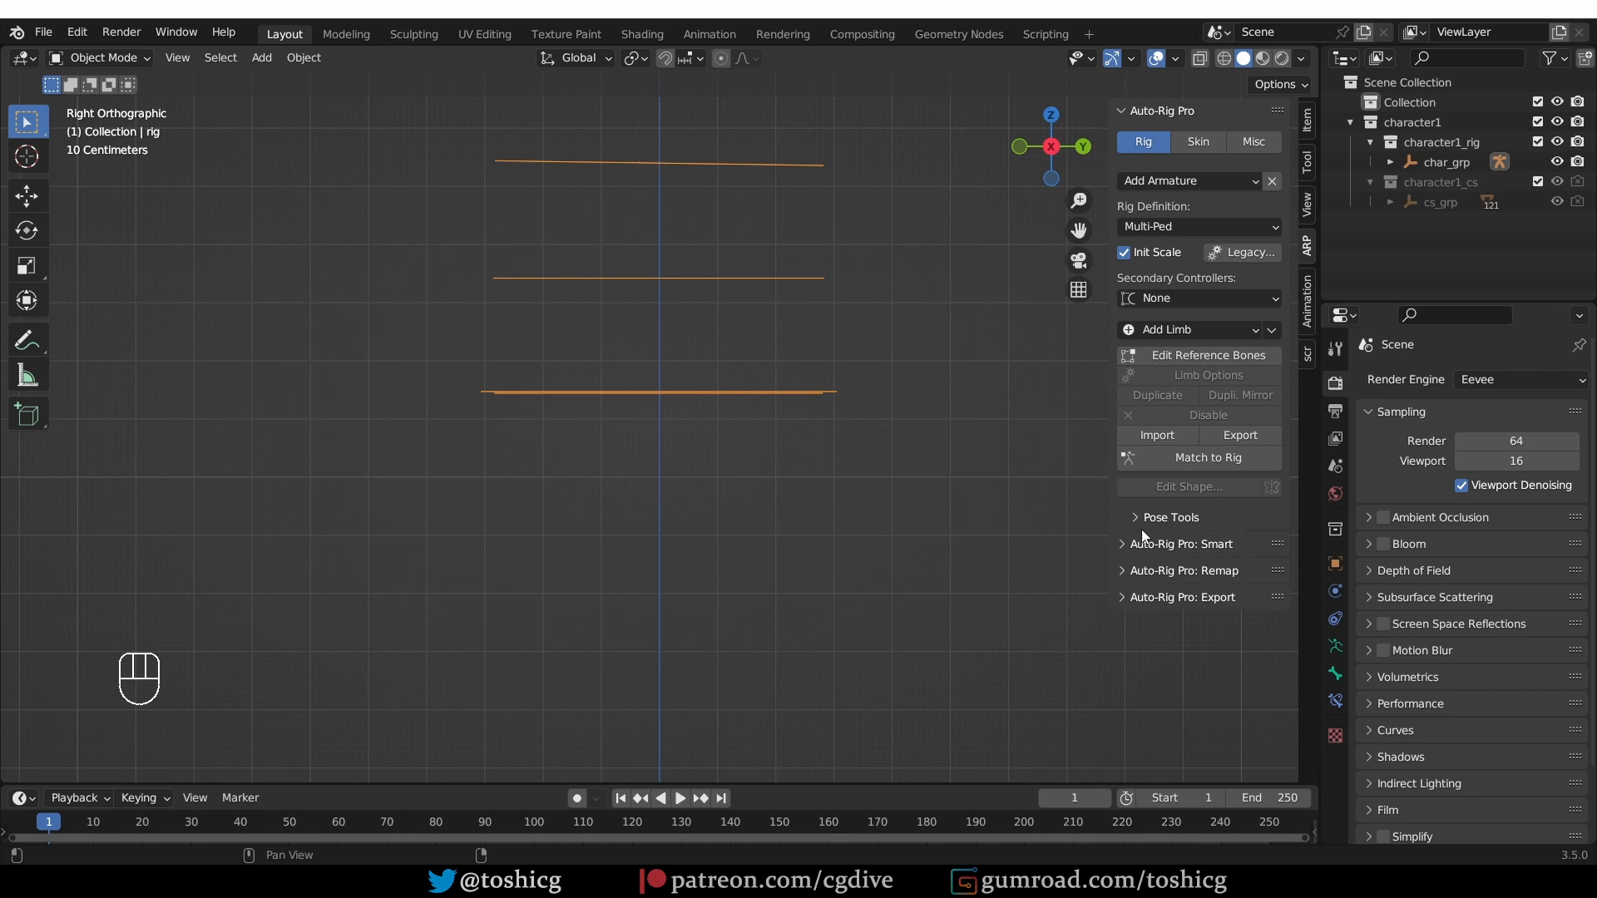
left_click(1259, 260)
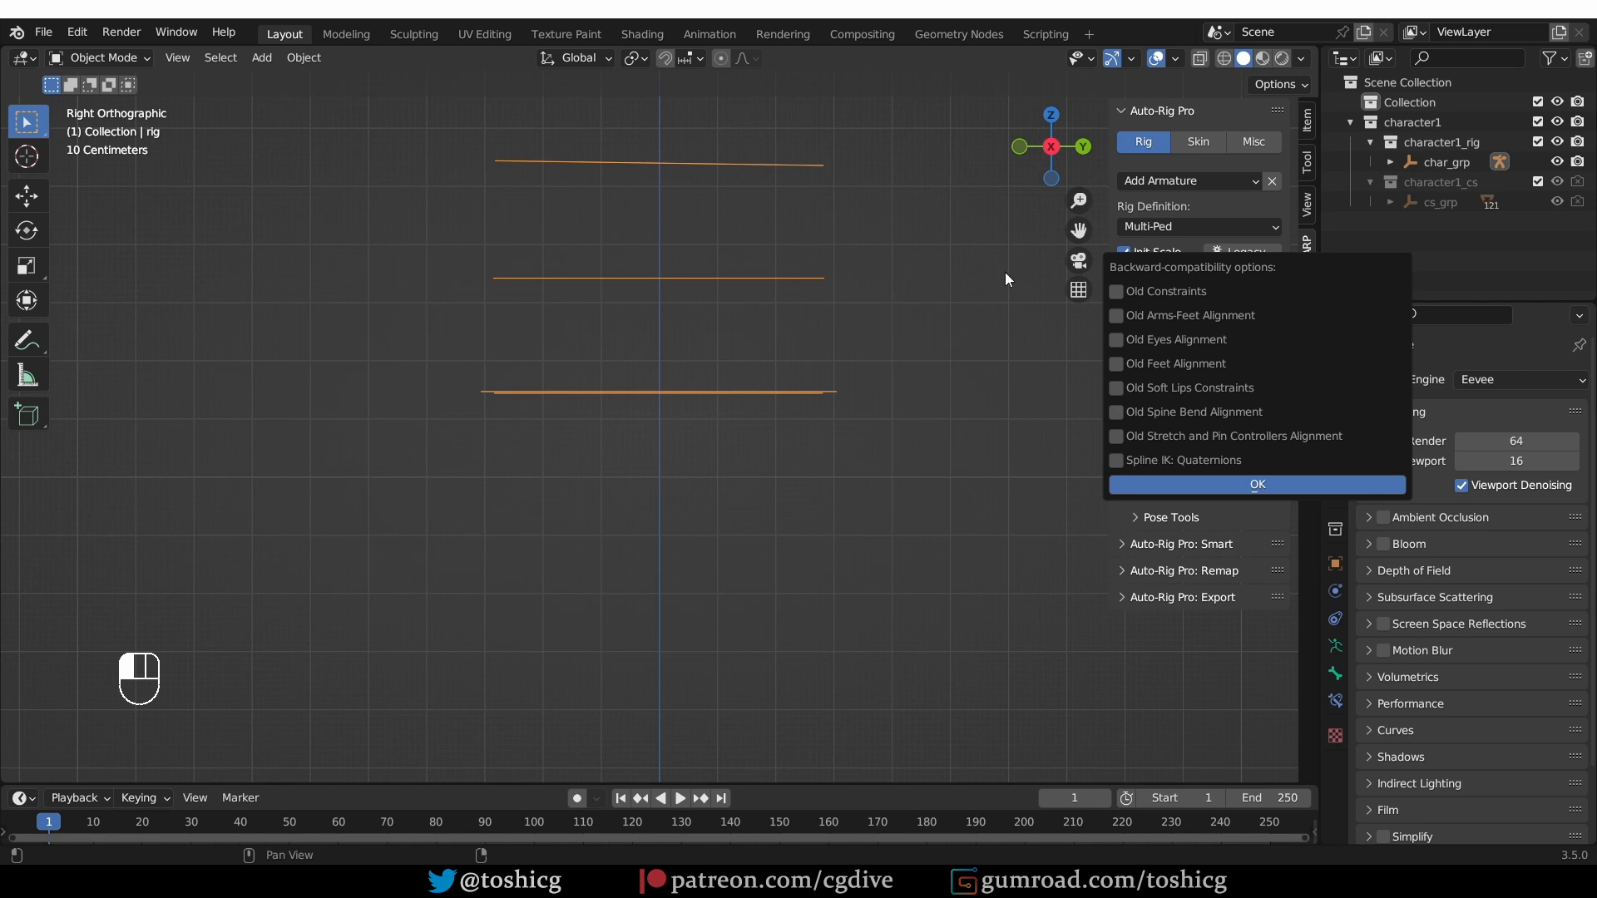
key("ctrl+z")
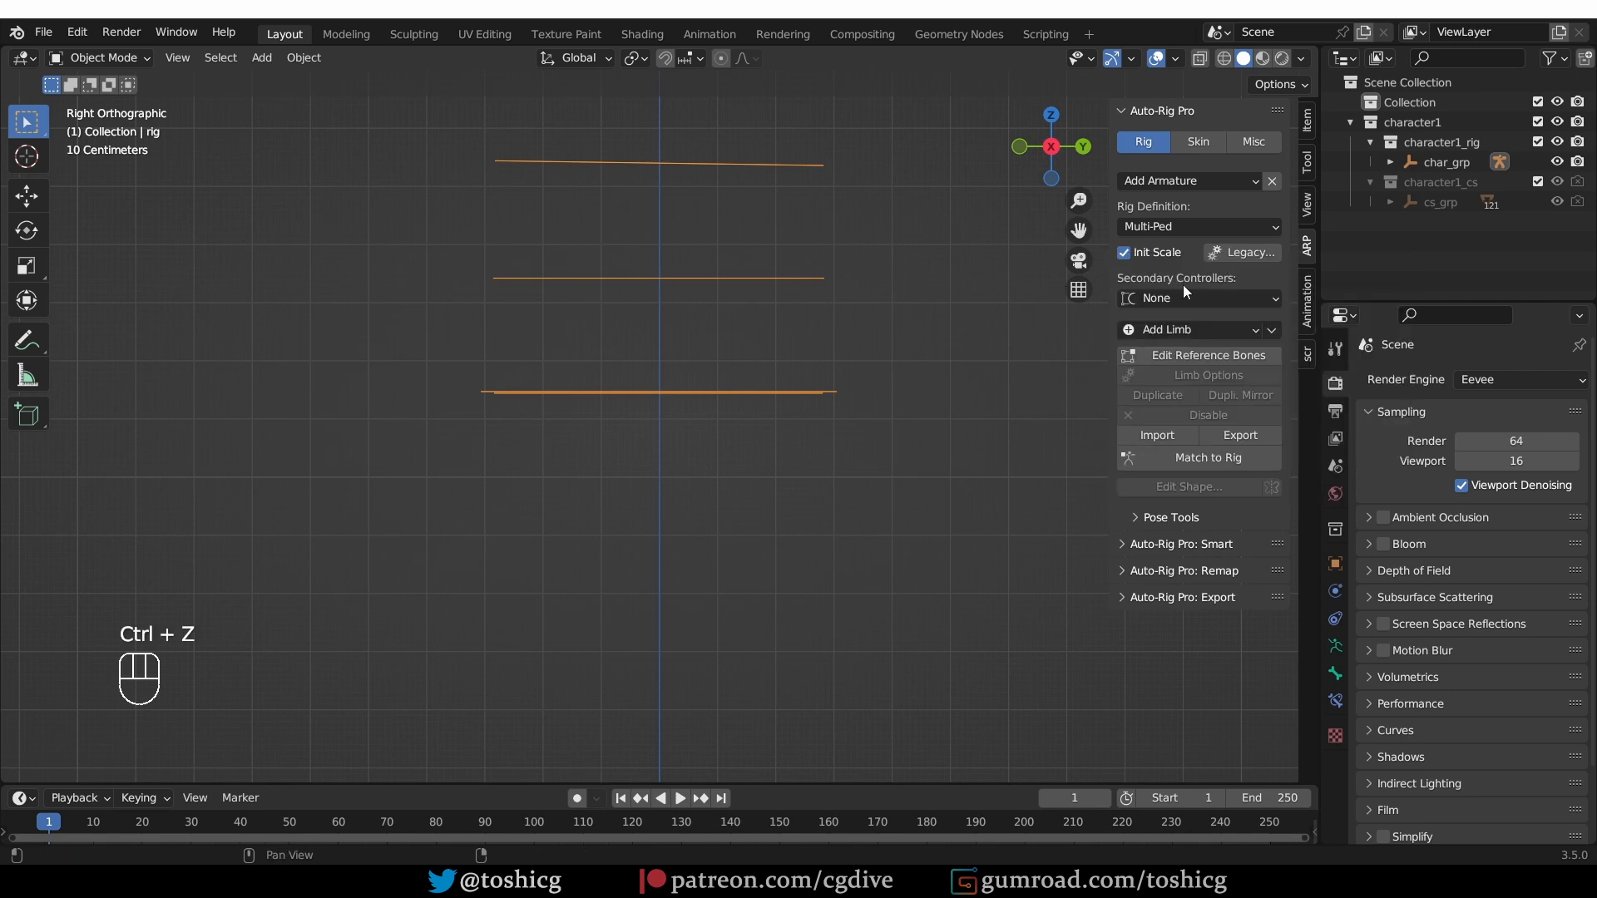
left_click(1206, 298)
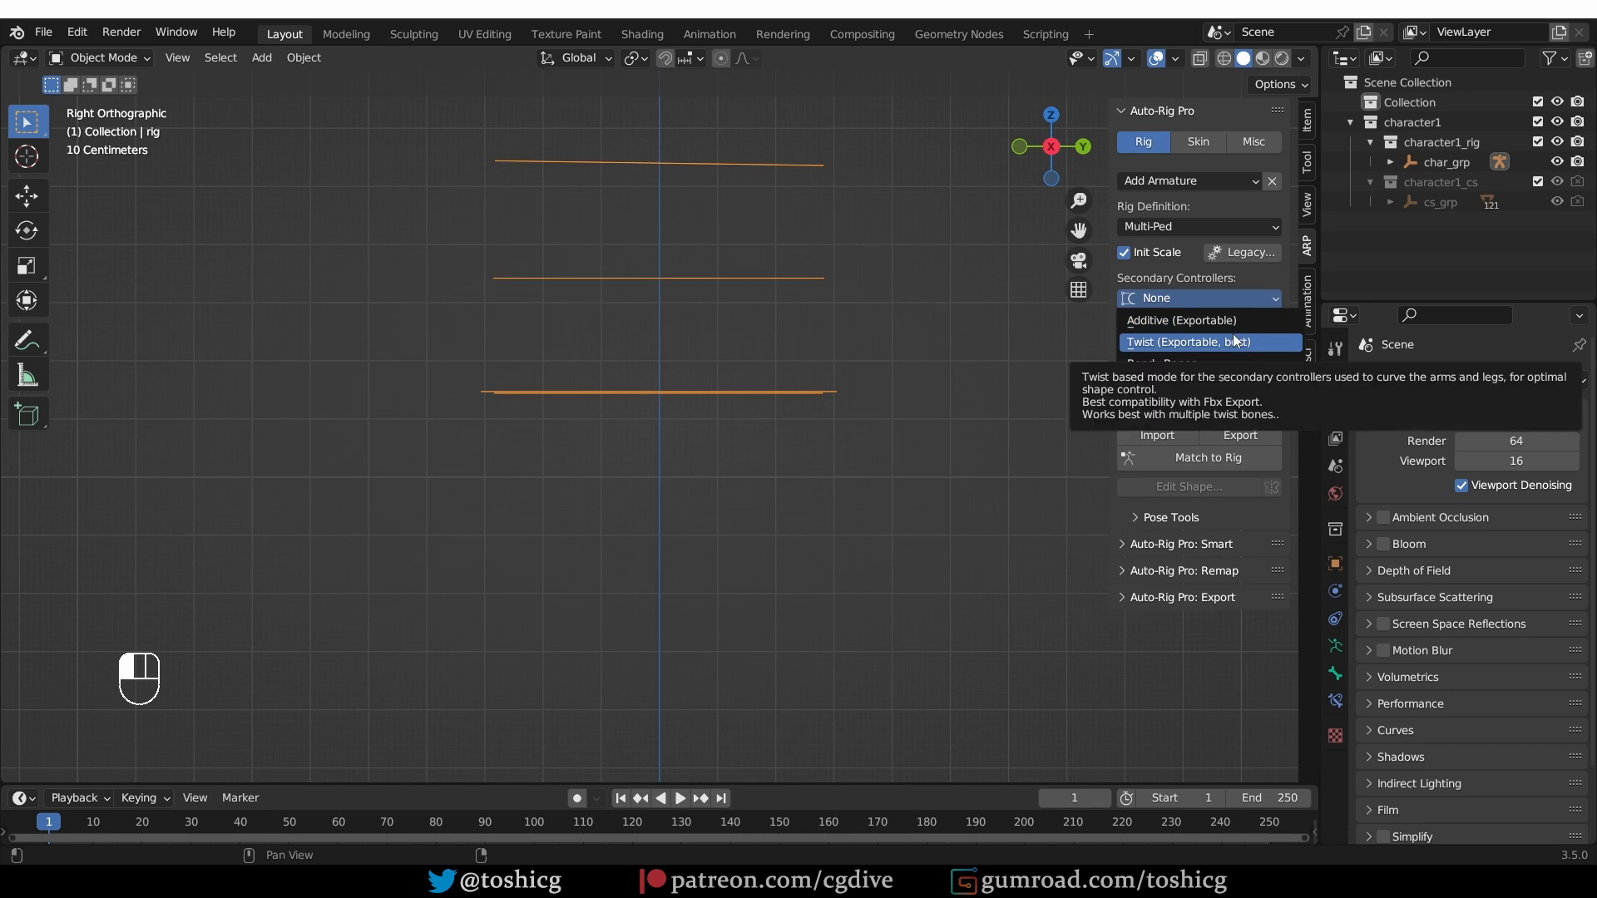
left_click(1178, 301)
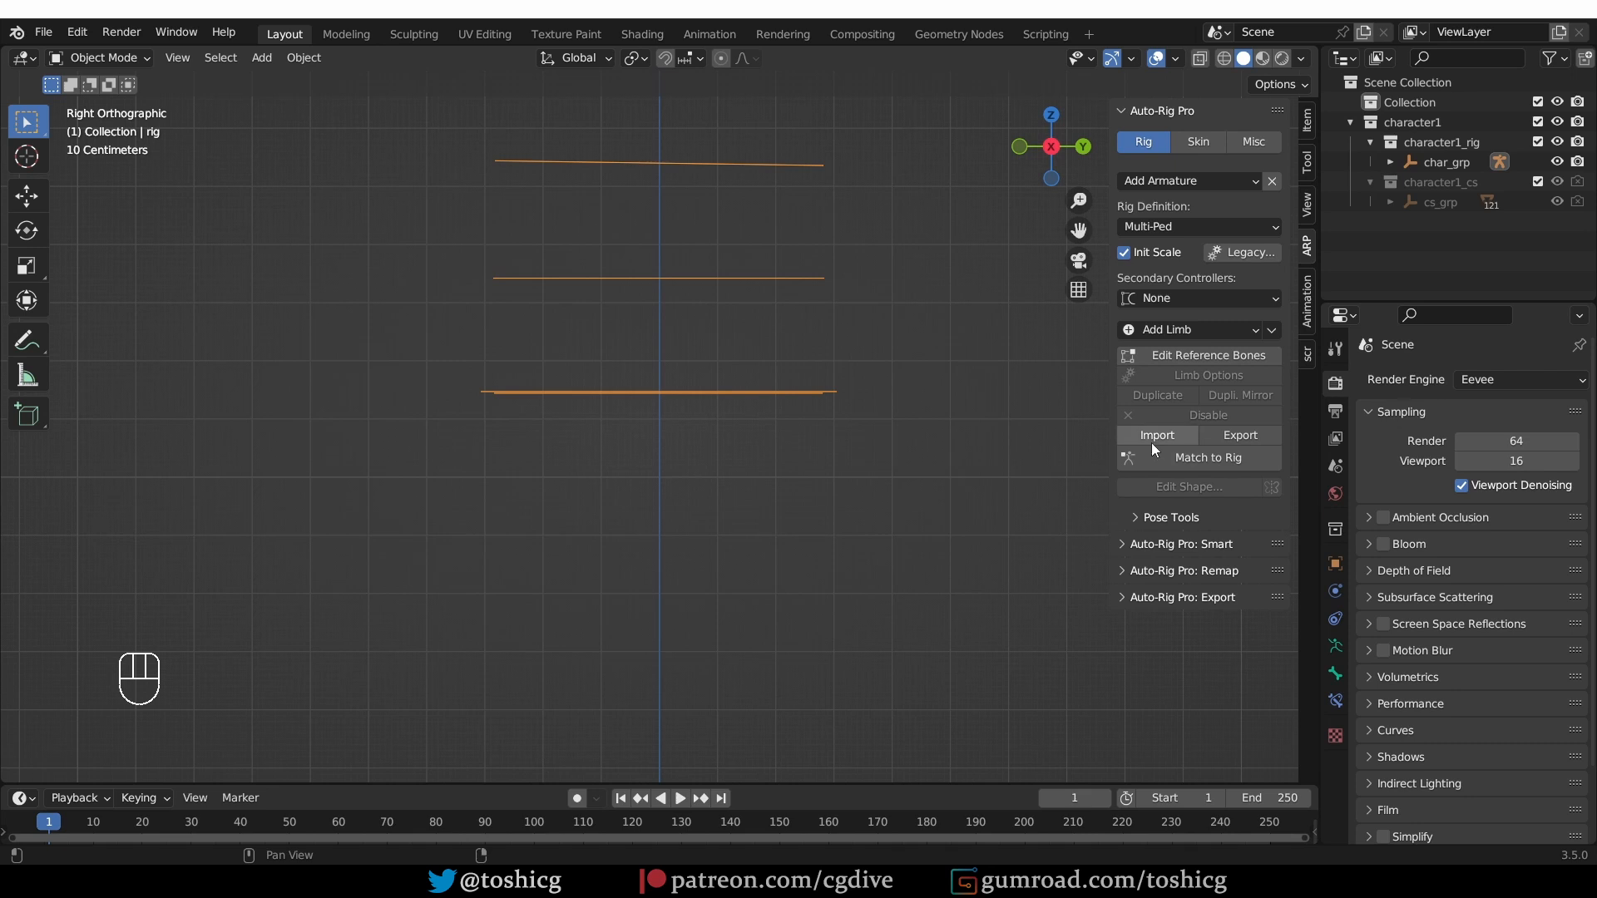
left_click(1167, 182)
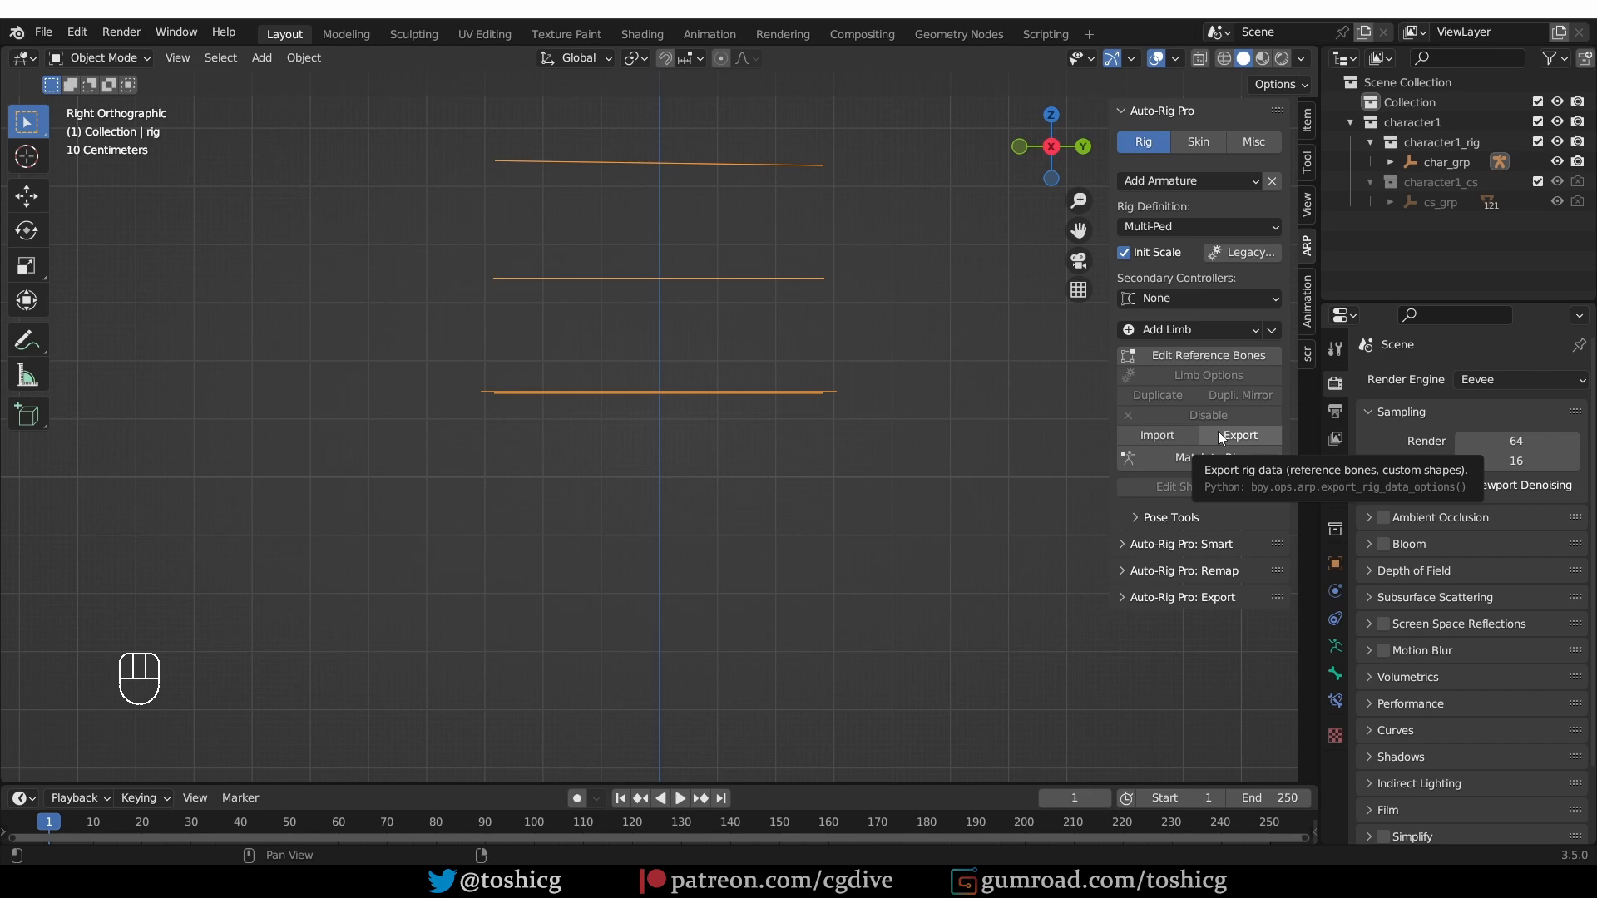
- Change the rig definition to Biped and start editing the reference bones
middle_click_drag(696, 422, 830, 471)
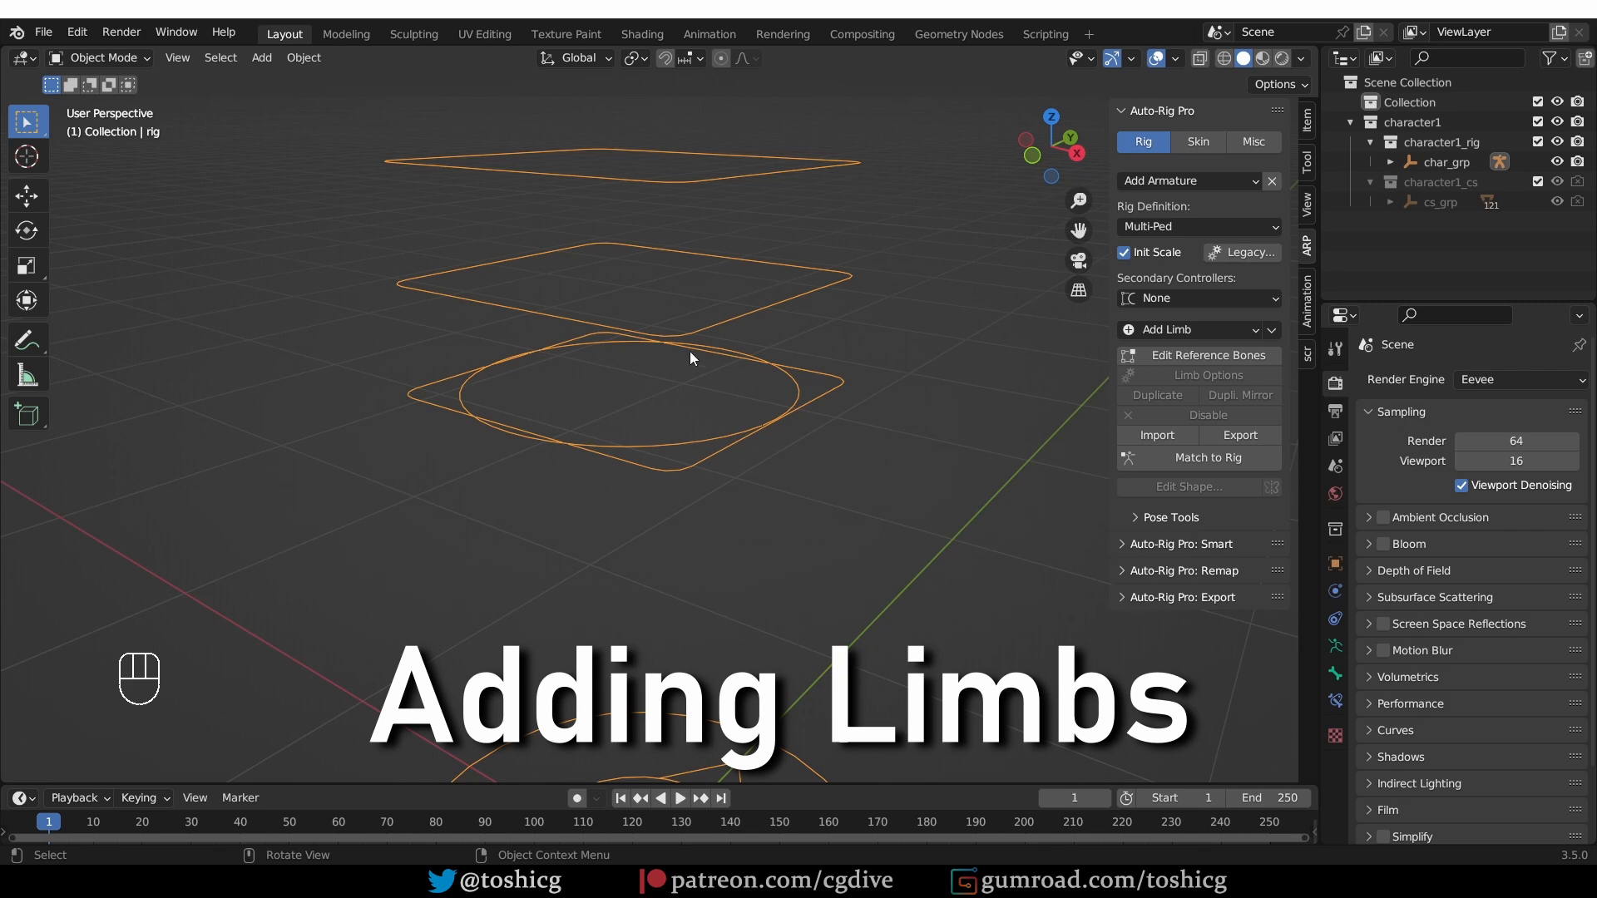
left_click(1156, 227)
left_click(1160, 226)
left_click(1171, 357)
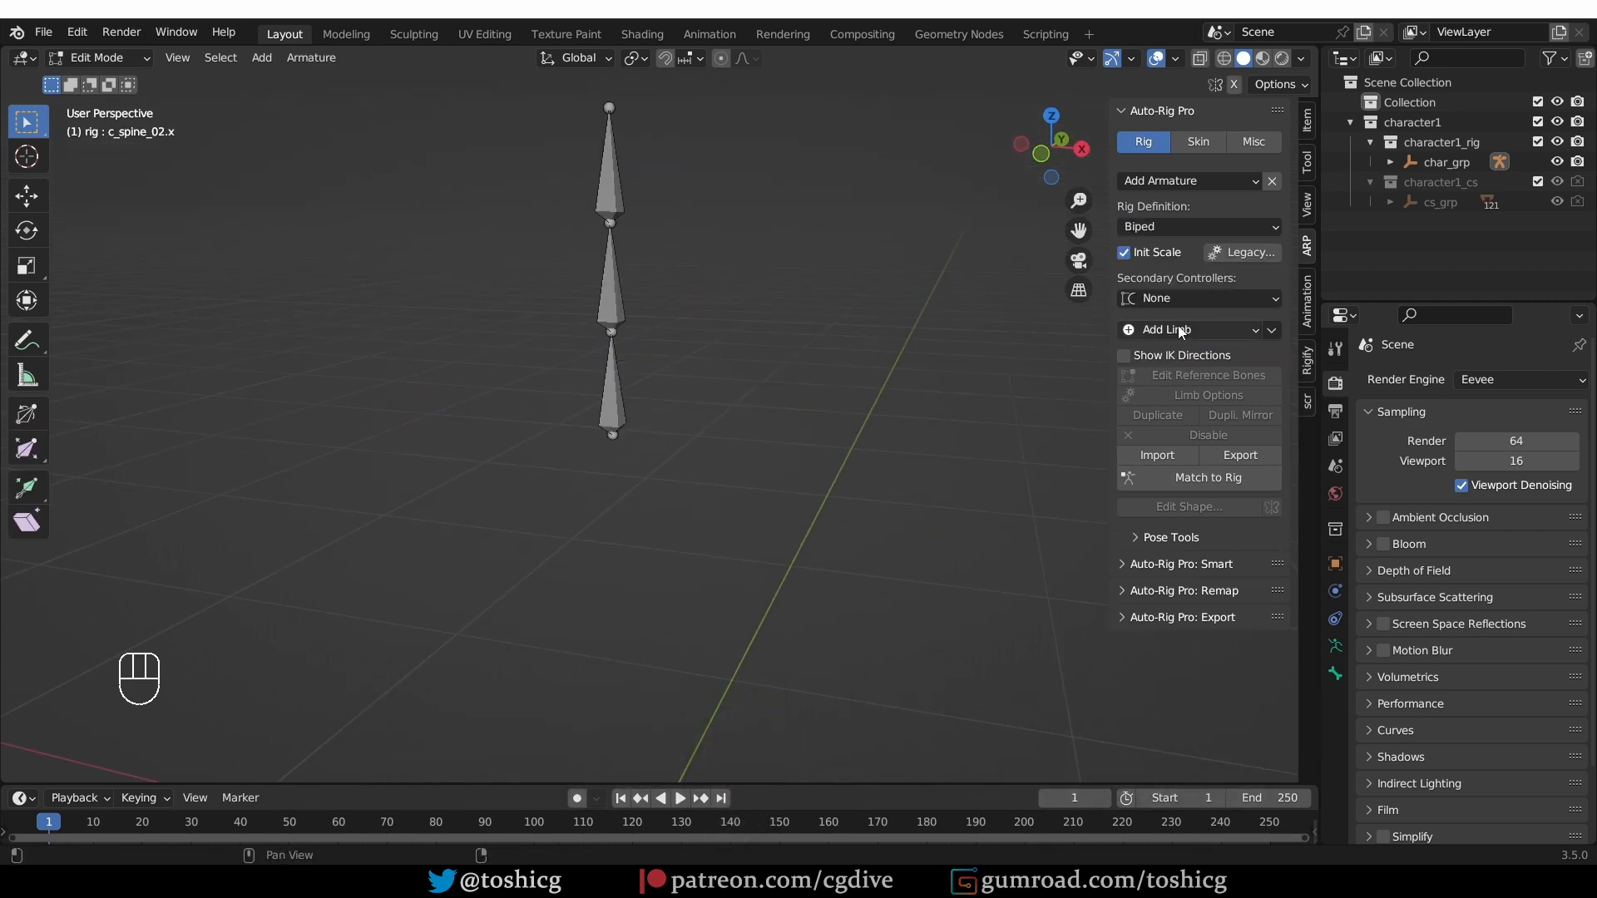
- Add an Arm (Left) limb next to the spine reference bones
left_click(1172, 329)
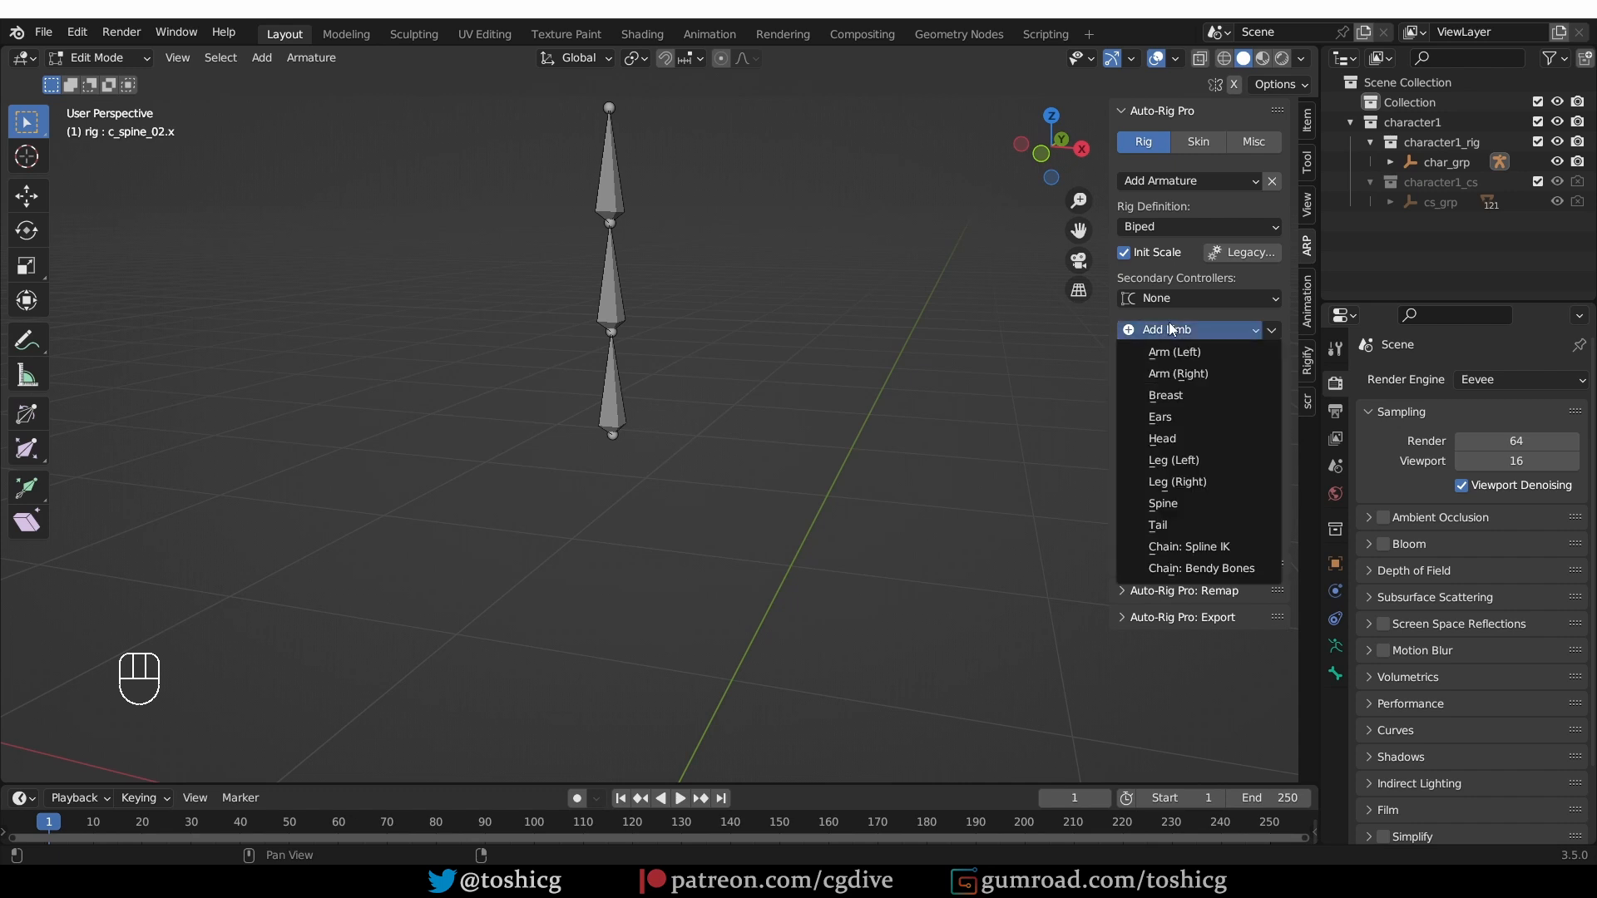
left_click(1207, 352)
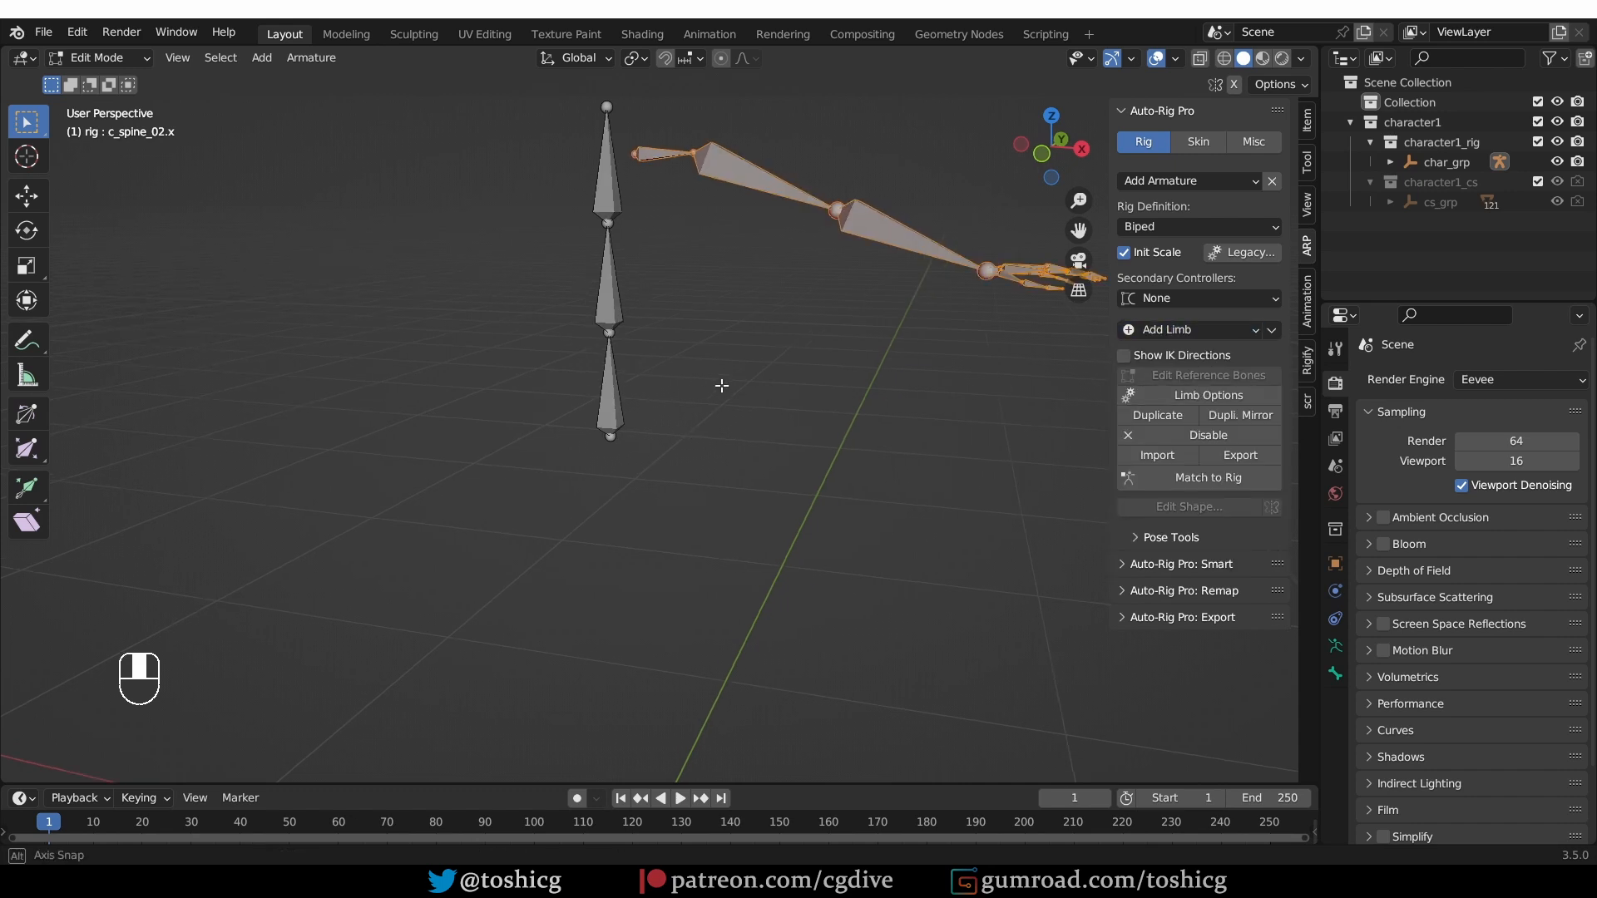
middle_click_drag(721, 385, 714, 449, "shift")
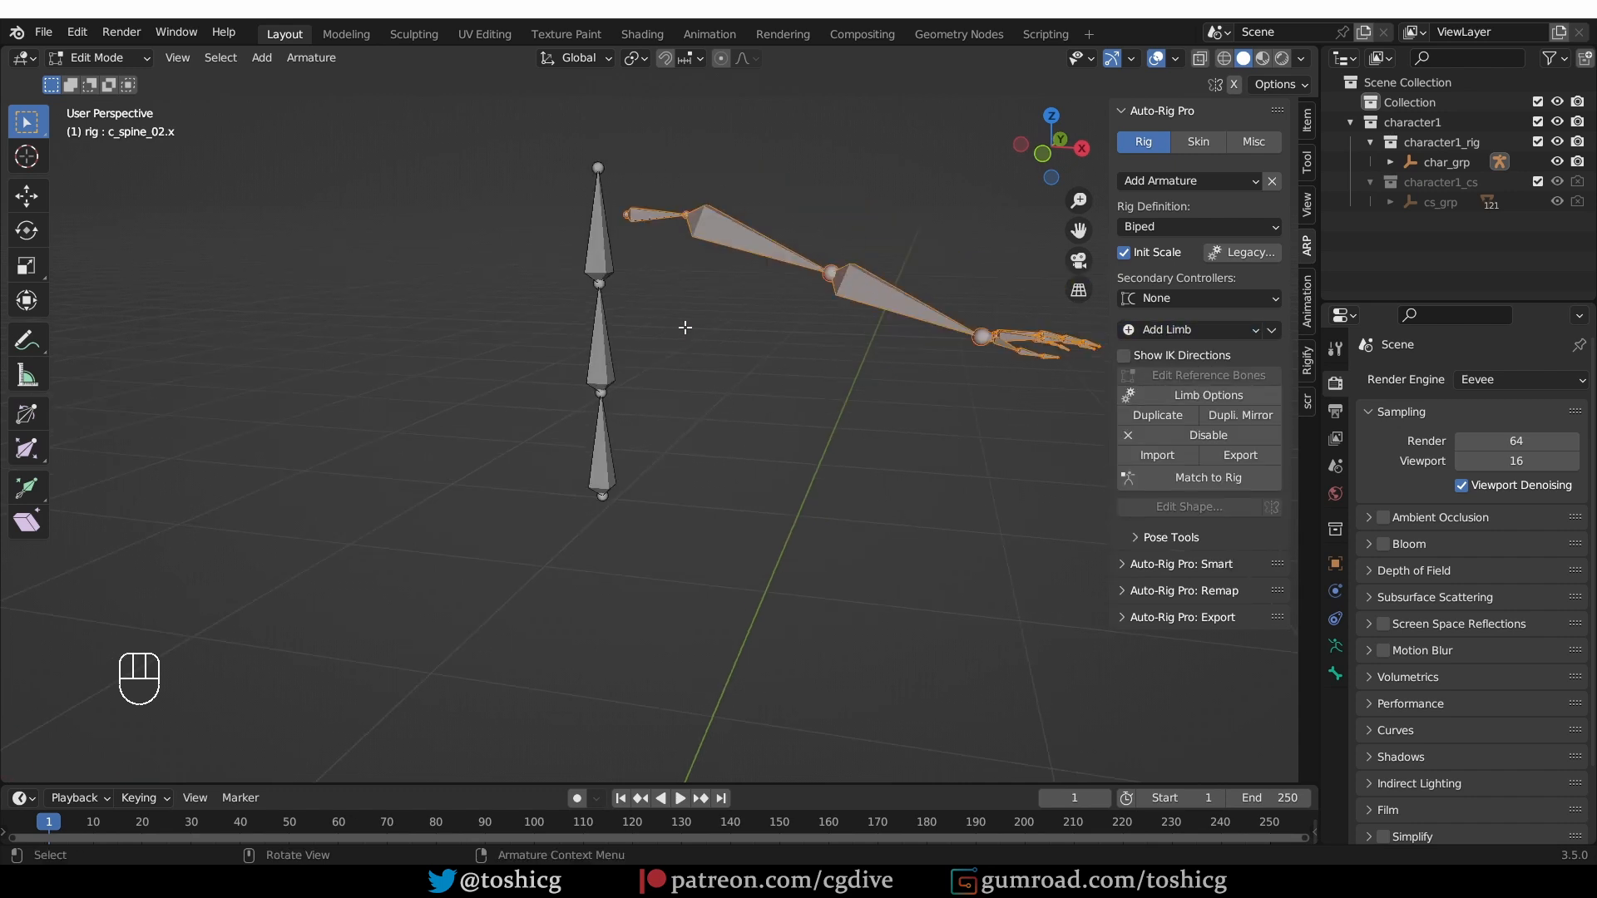
middle_click_drag(690, 345, 696, 349)
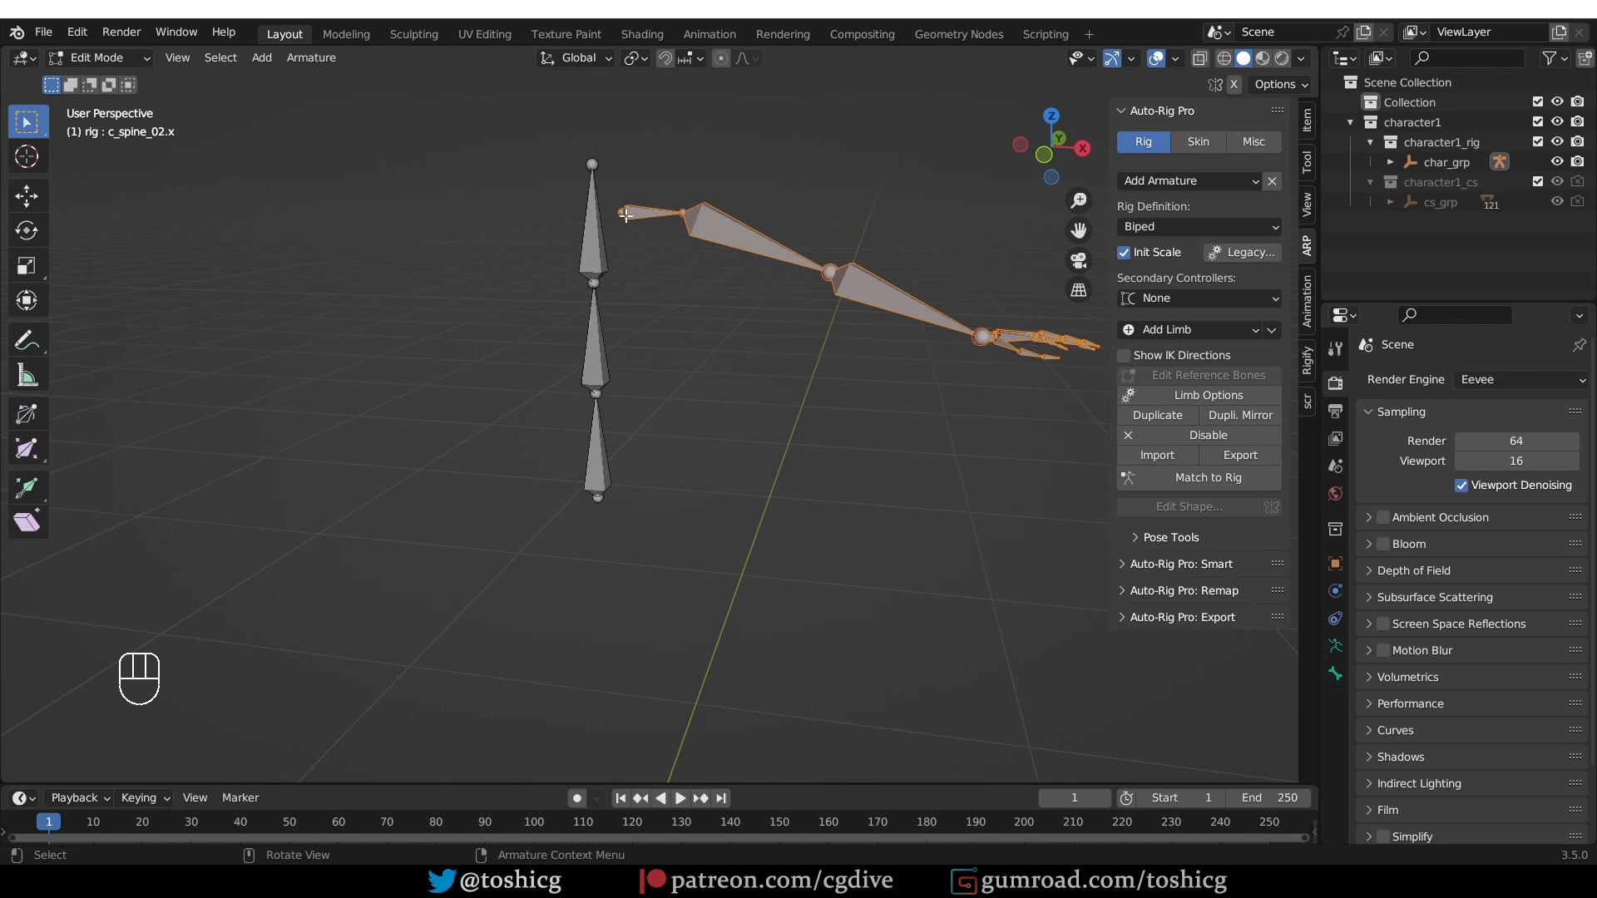
- Try adding an Arm (Right) limb opposite the left arm, and undo it
left_click(1202, 329)
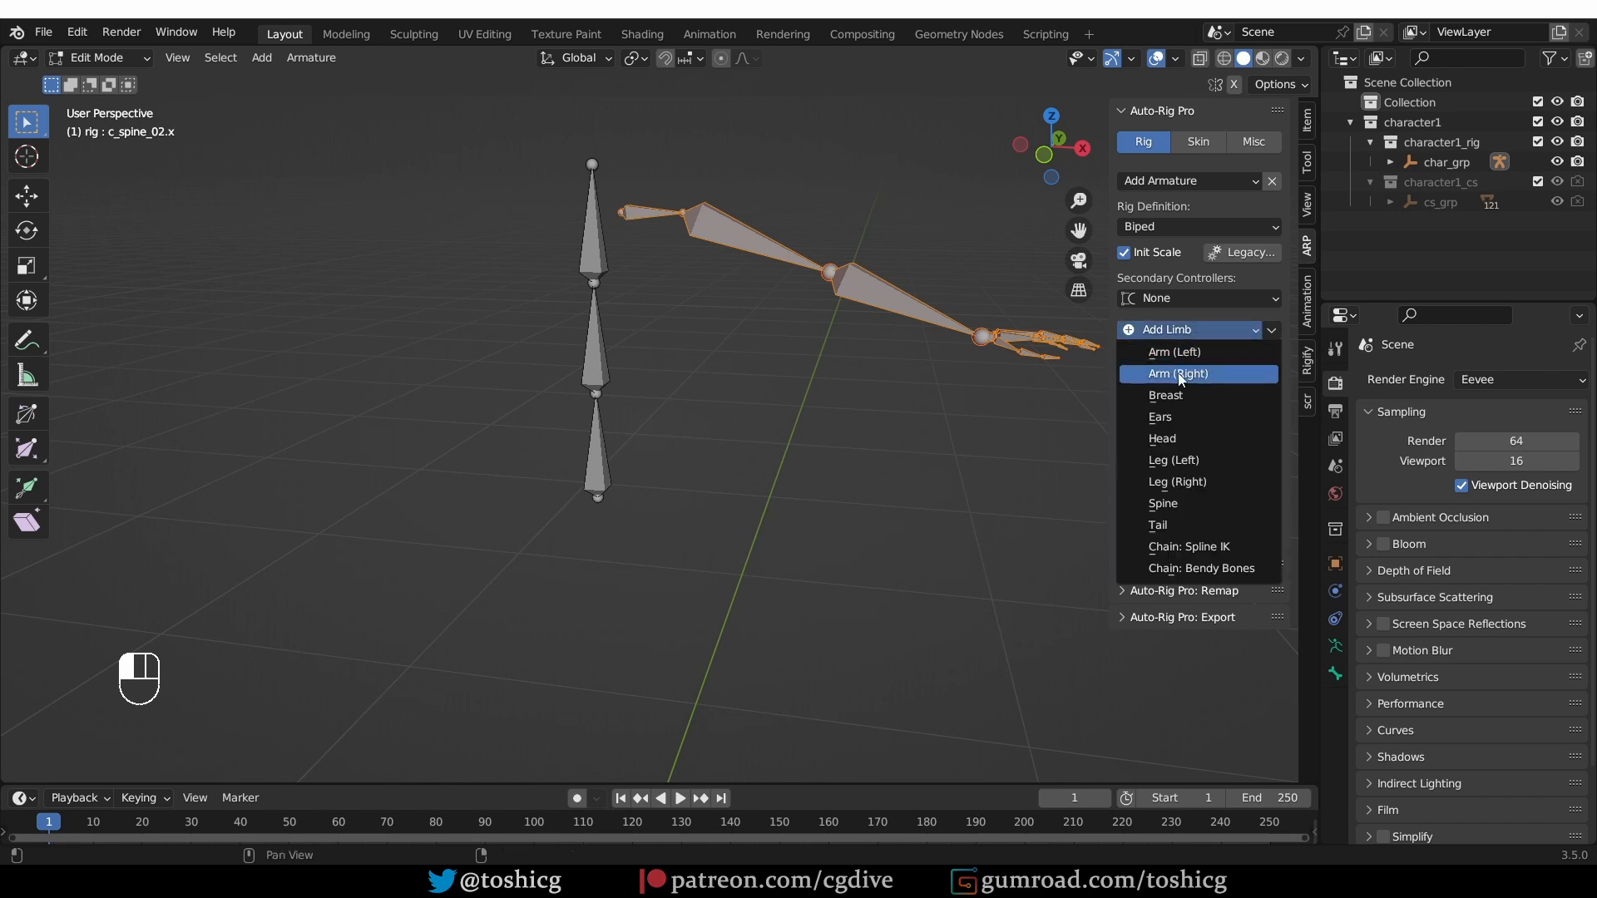
left_click(1203, 376)
middle_click_drag(848, 356, 766, 399)
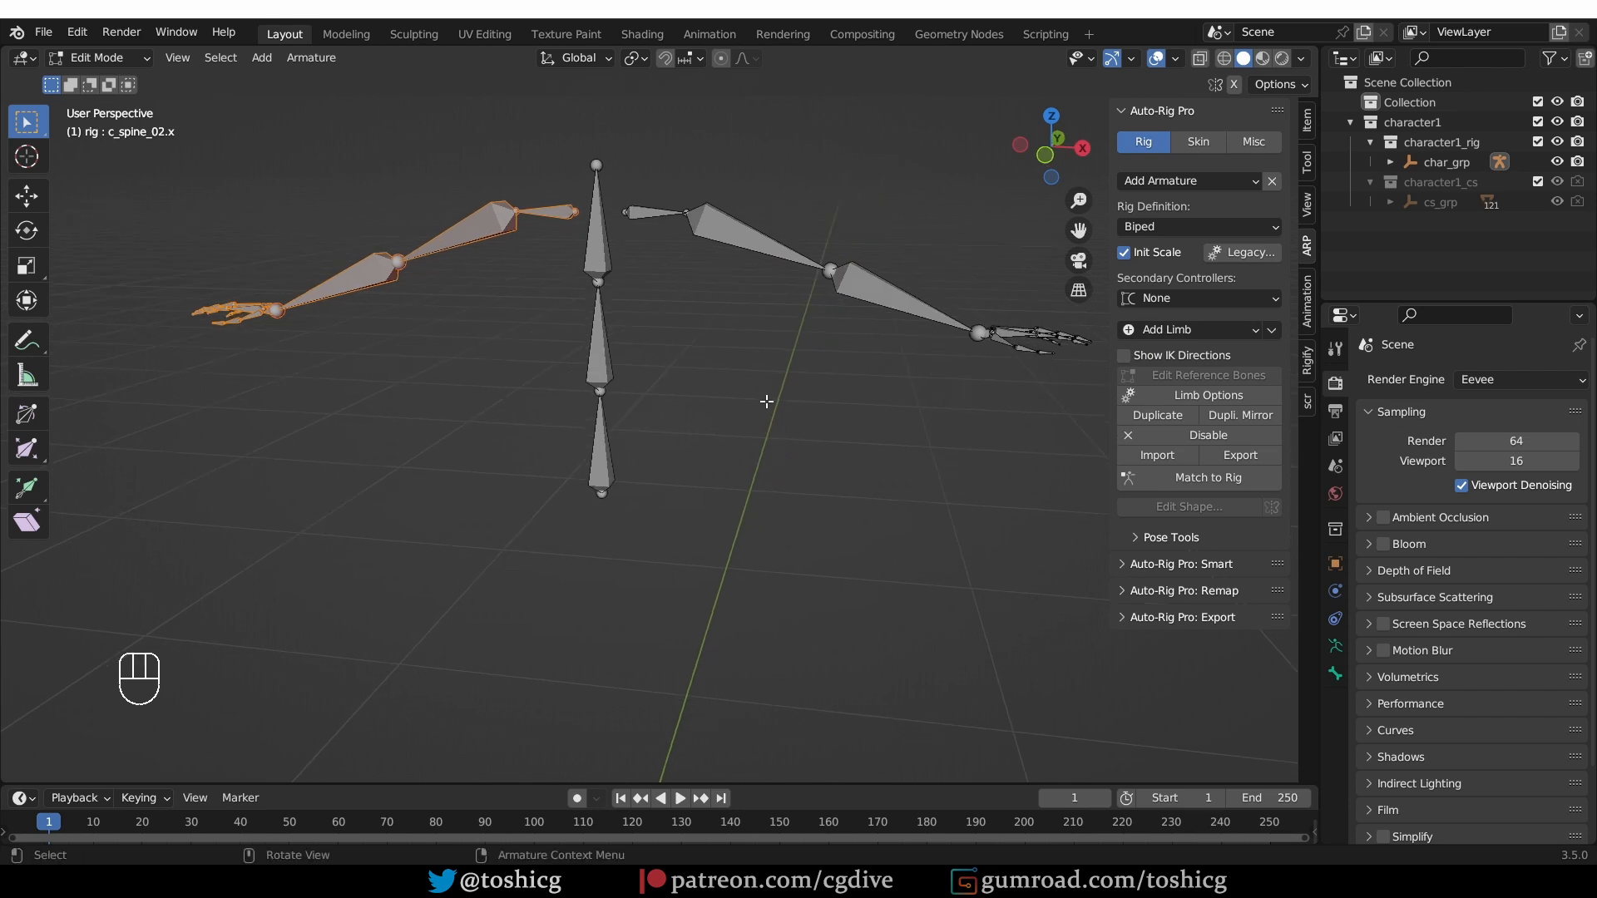
key("ctrl+z")
- Try a mirrored duplicate of the left arm limb from its upper arm reference bone, and undo it
left_click(730, 213)
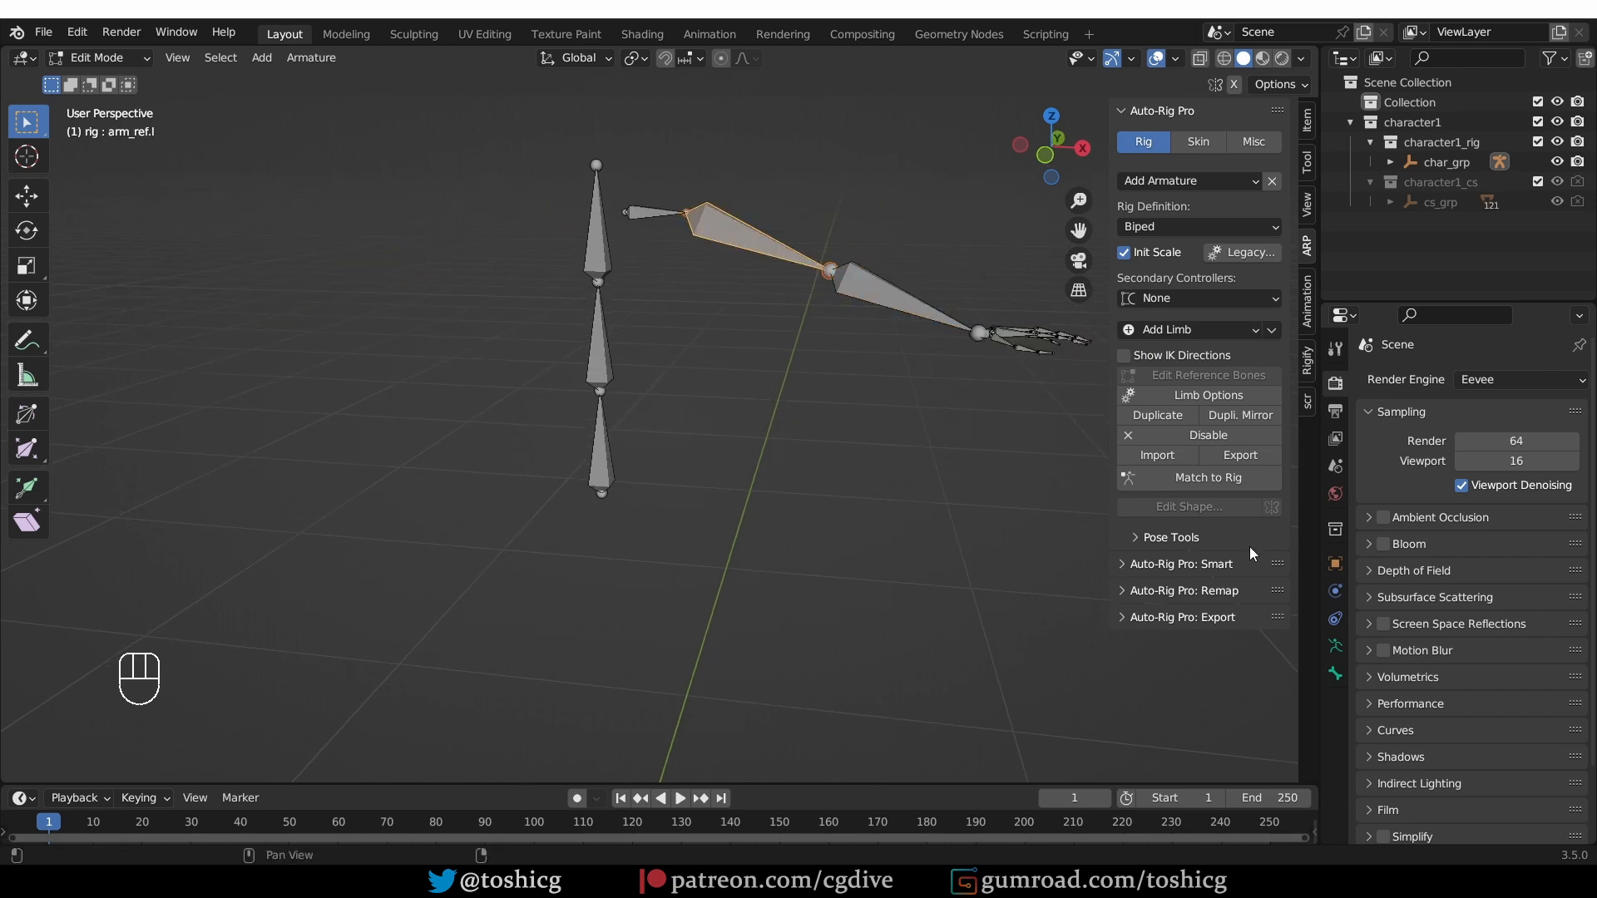
left_click(1254, 425)
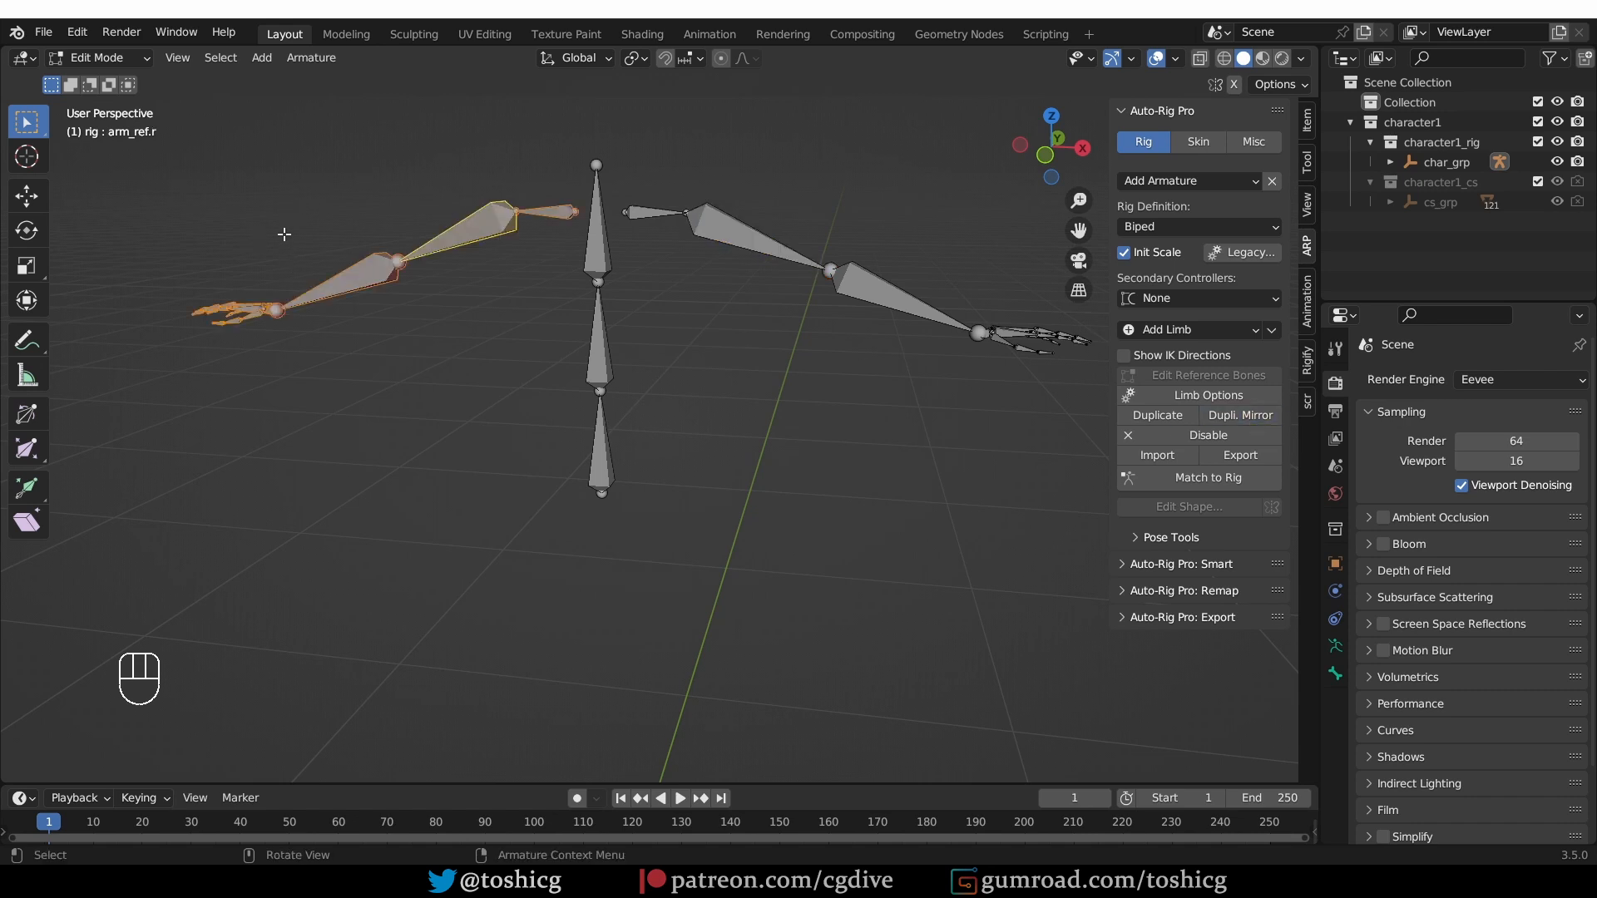
middle_click_drag(741, 418, 766, 420)
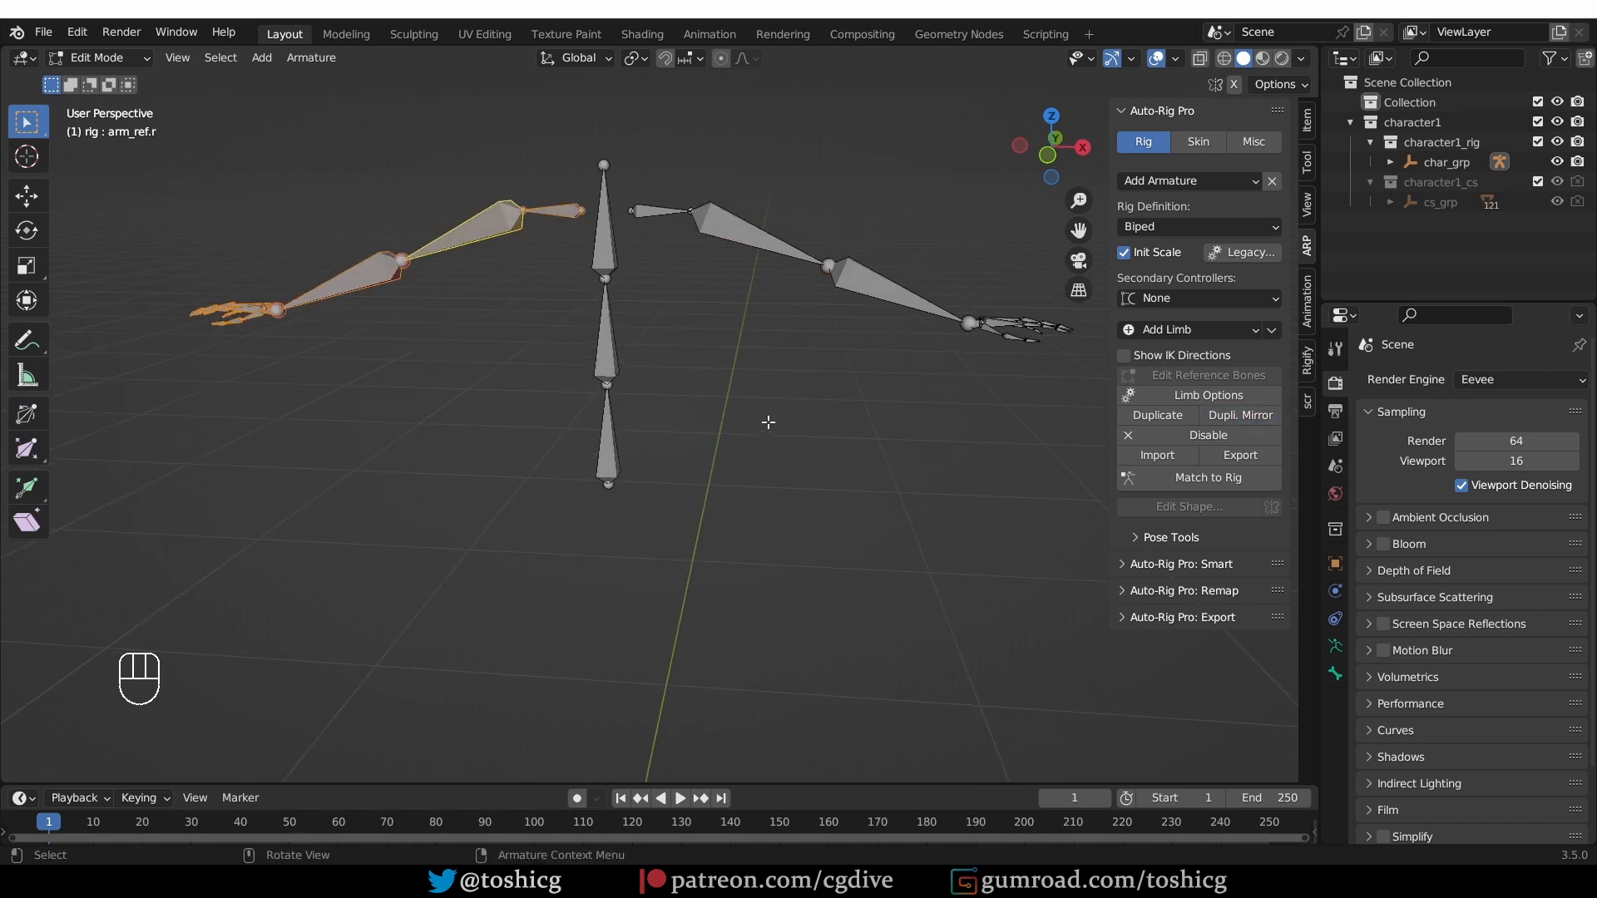
key("ctrl+z")
- Move the left forearm and hand reference bones outward to lengthen the upper arm
key("g")
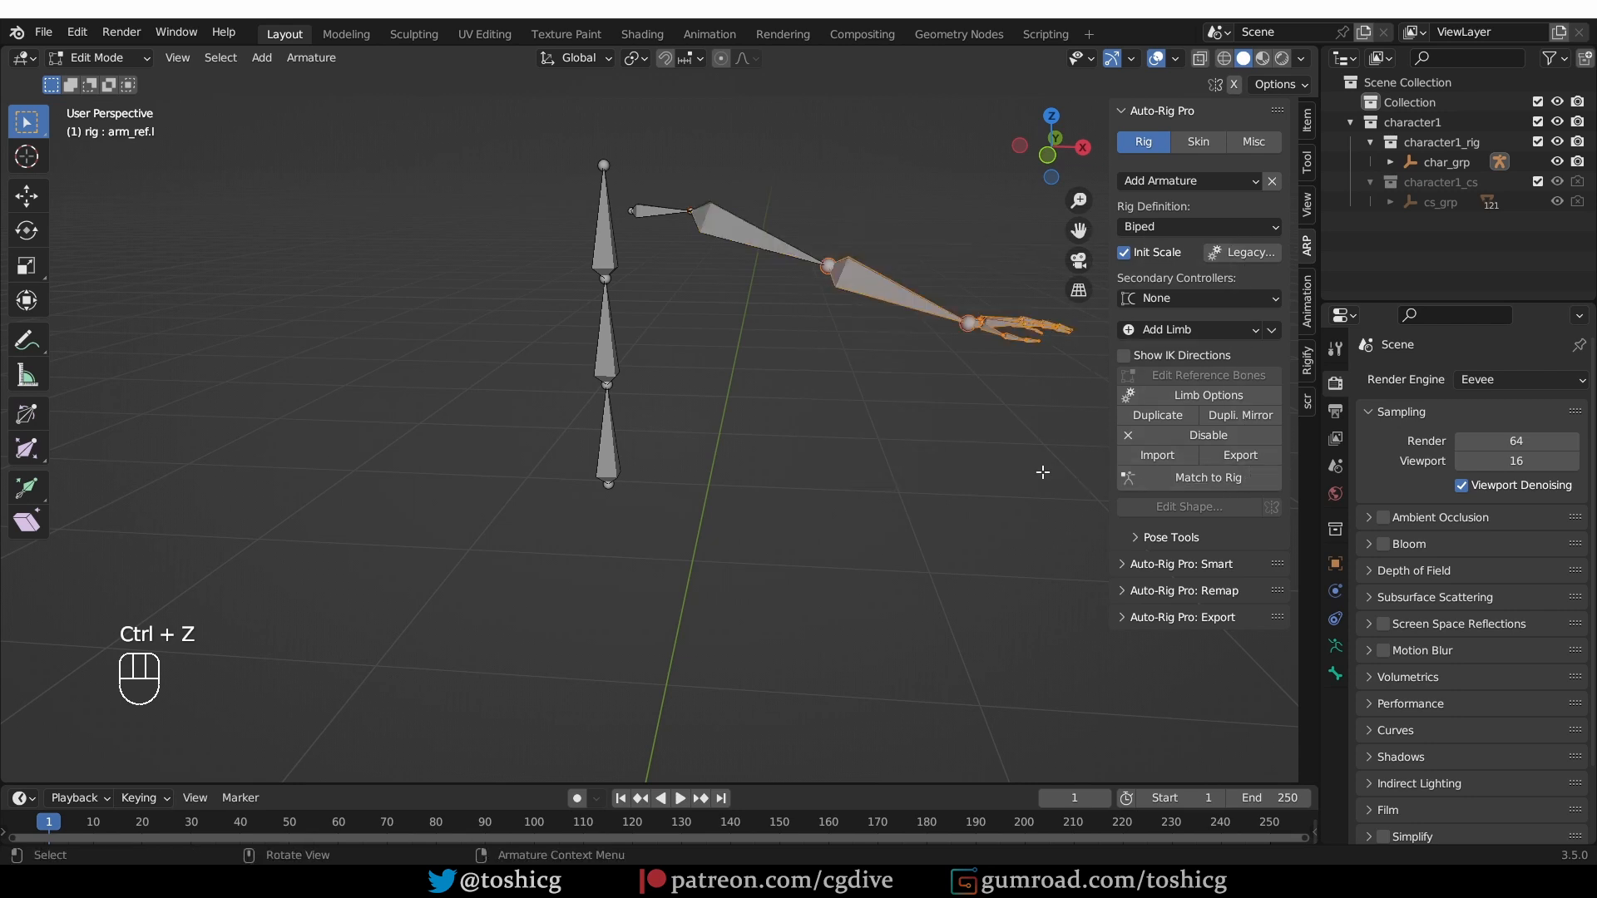
left_click(999, 388)
middle_click_drag(1000, 388, 944, 373, "shift")
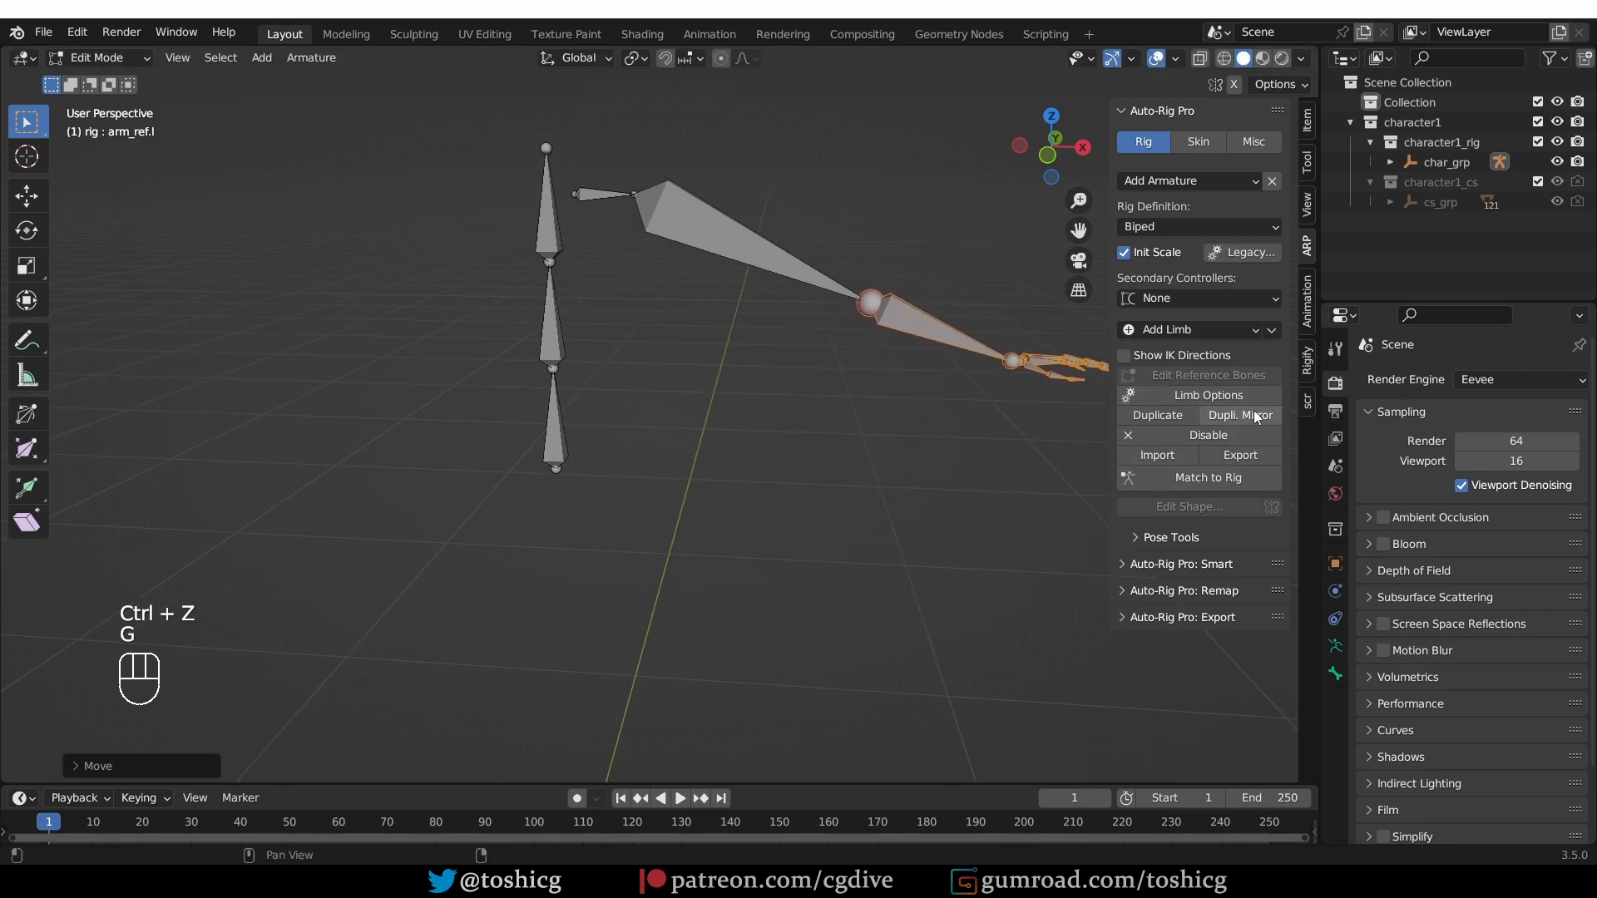
- Create the right arm as a mirrored duplicate of the adjusted left arm limb
left_click(1240, 415)
middle_click_drag(370, 277, 529, 173)
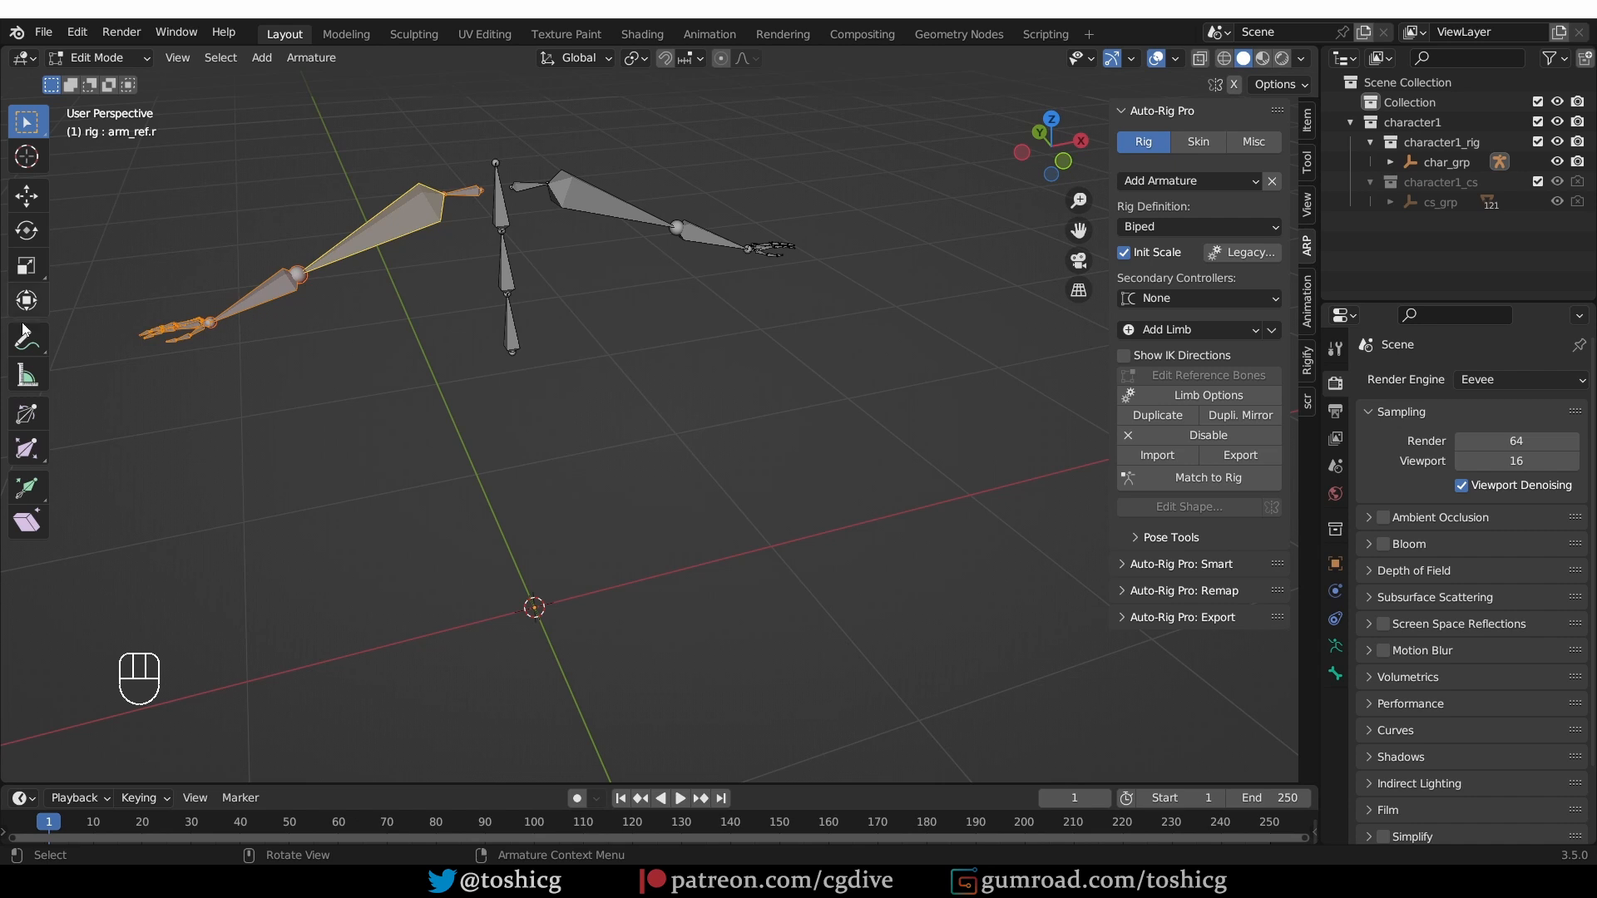
mouse_move(394, 285)
middle_mouse_down()
mouse_move(376, 281)
mouse_move(395, 285)
middle_mouse_up()
left_click(399, 287)
middle_click_drag(401, 287, 426, 287)
- Duplicate the right arm limb from its shoulder reference bone and place the copy below the original arm
left_click(470, 219)
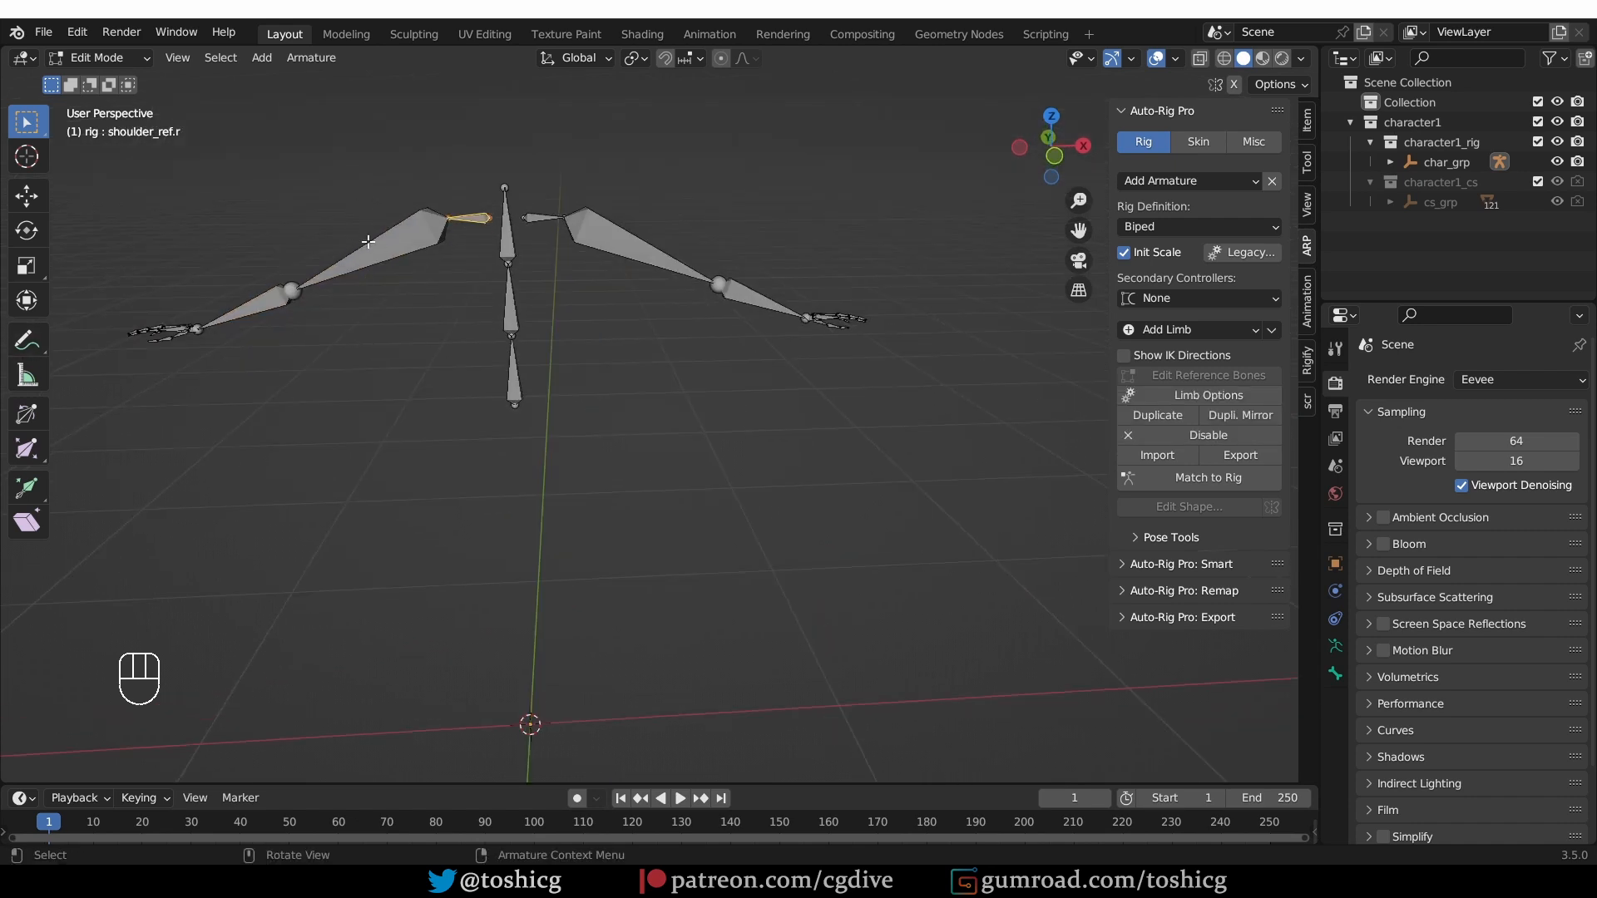
left_click(1171, 417)
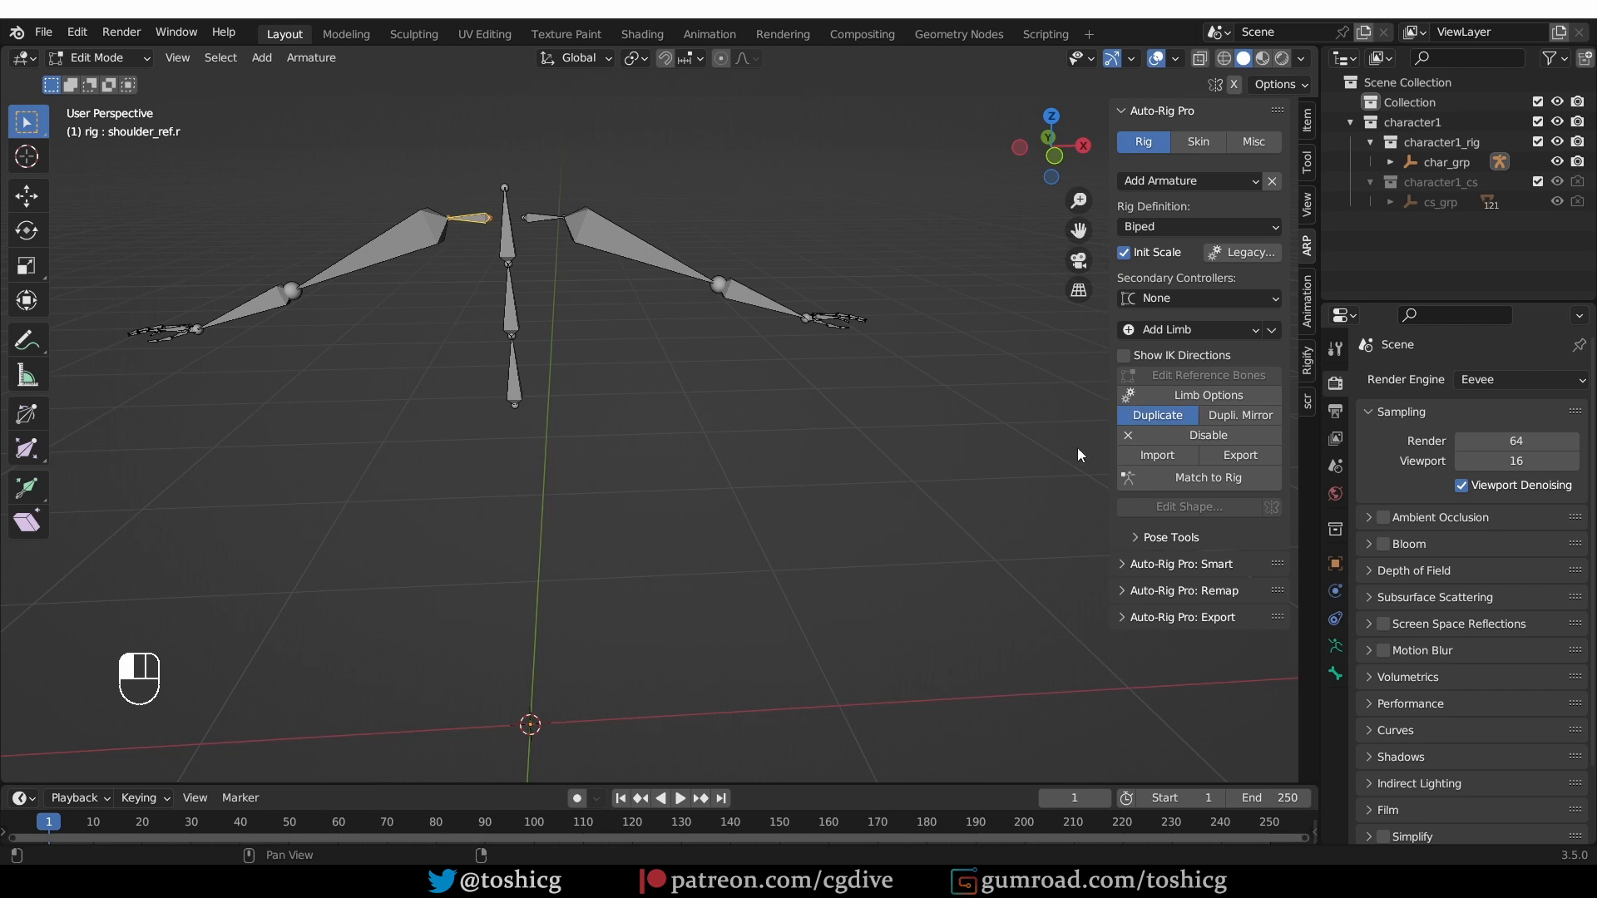
left_click(27, 195)
left_click_drag(175, 241, 182, 328)
key("g")
left_click(465, 330)
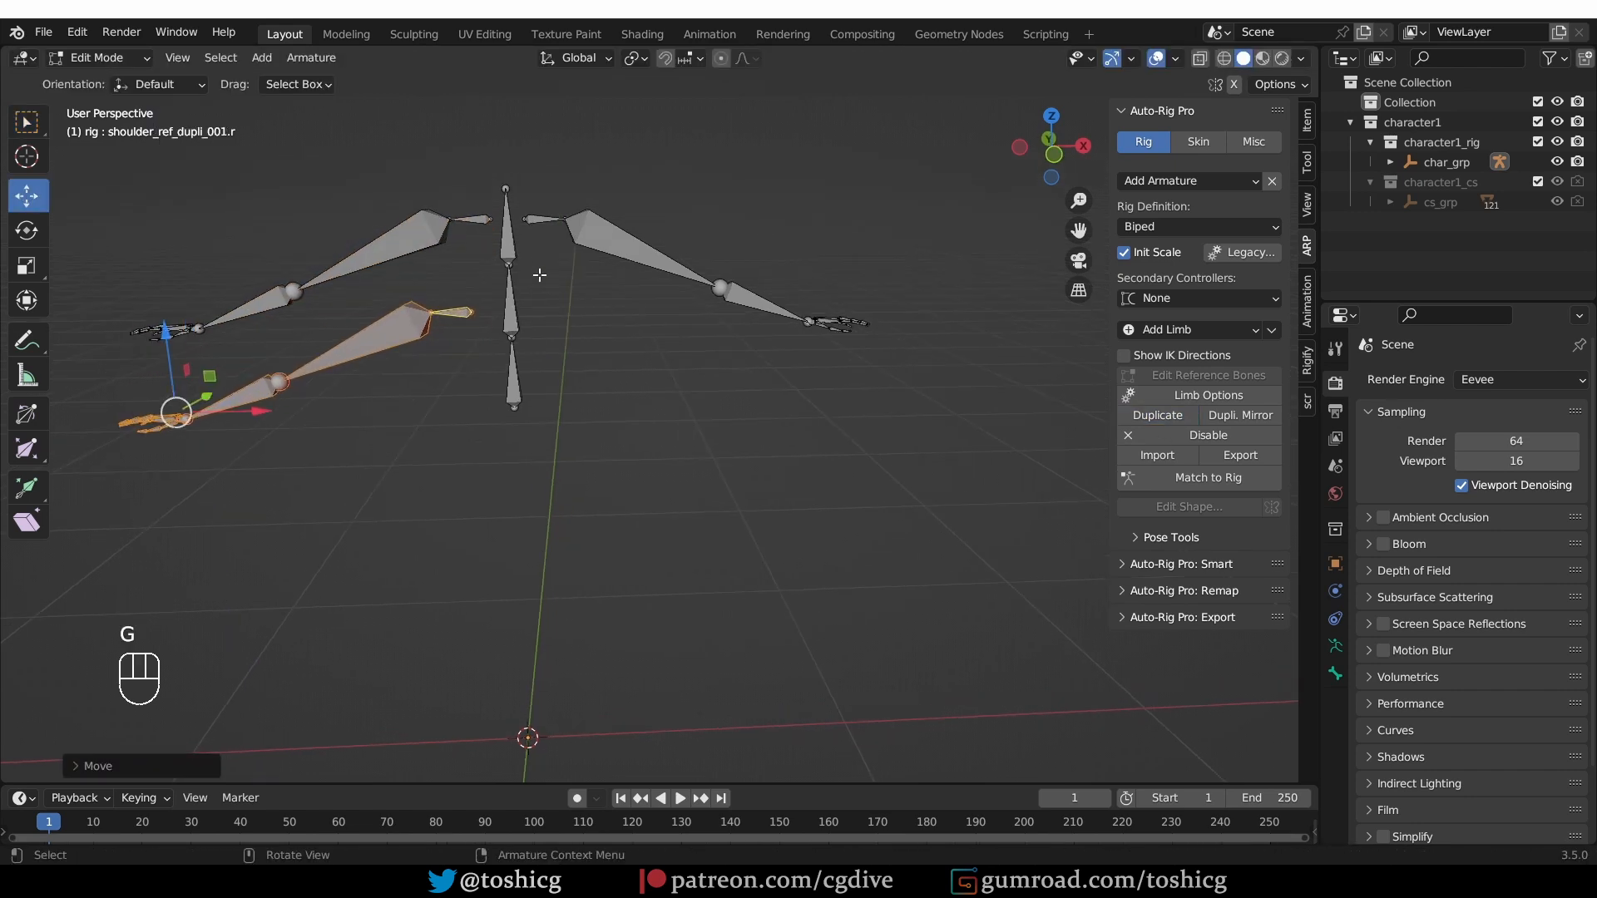
- Parent the two upper shoulder reference bones to the top spine reference bone
scroll(540, 275, "up", 1)
left_click(546, 213)
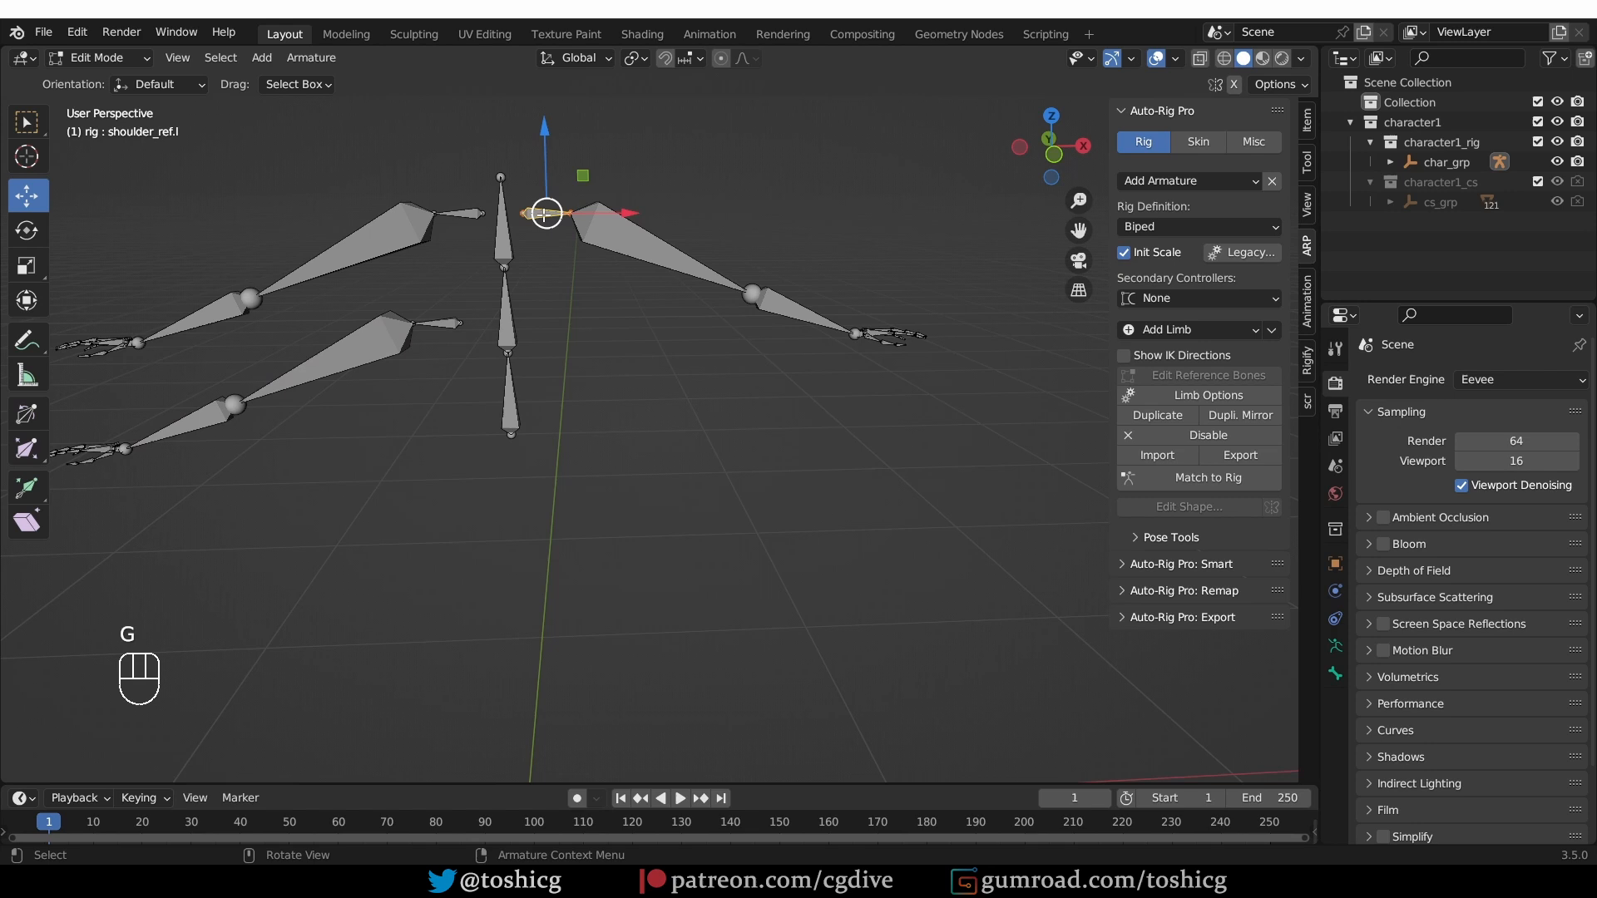
left_click(456, 215, "shift")
left_click(503, 248, "shift")
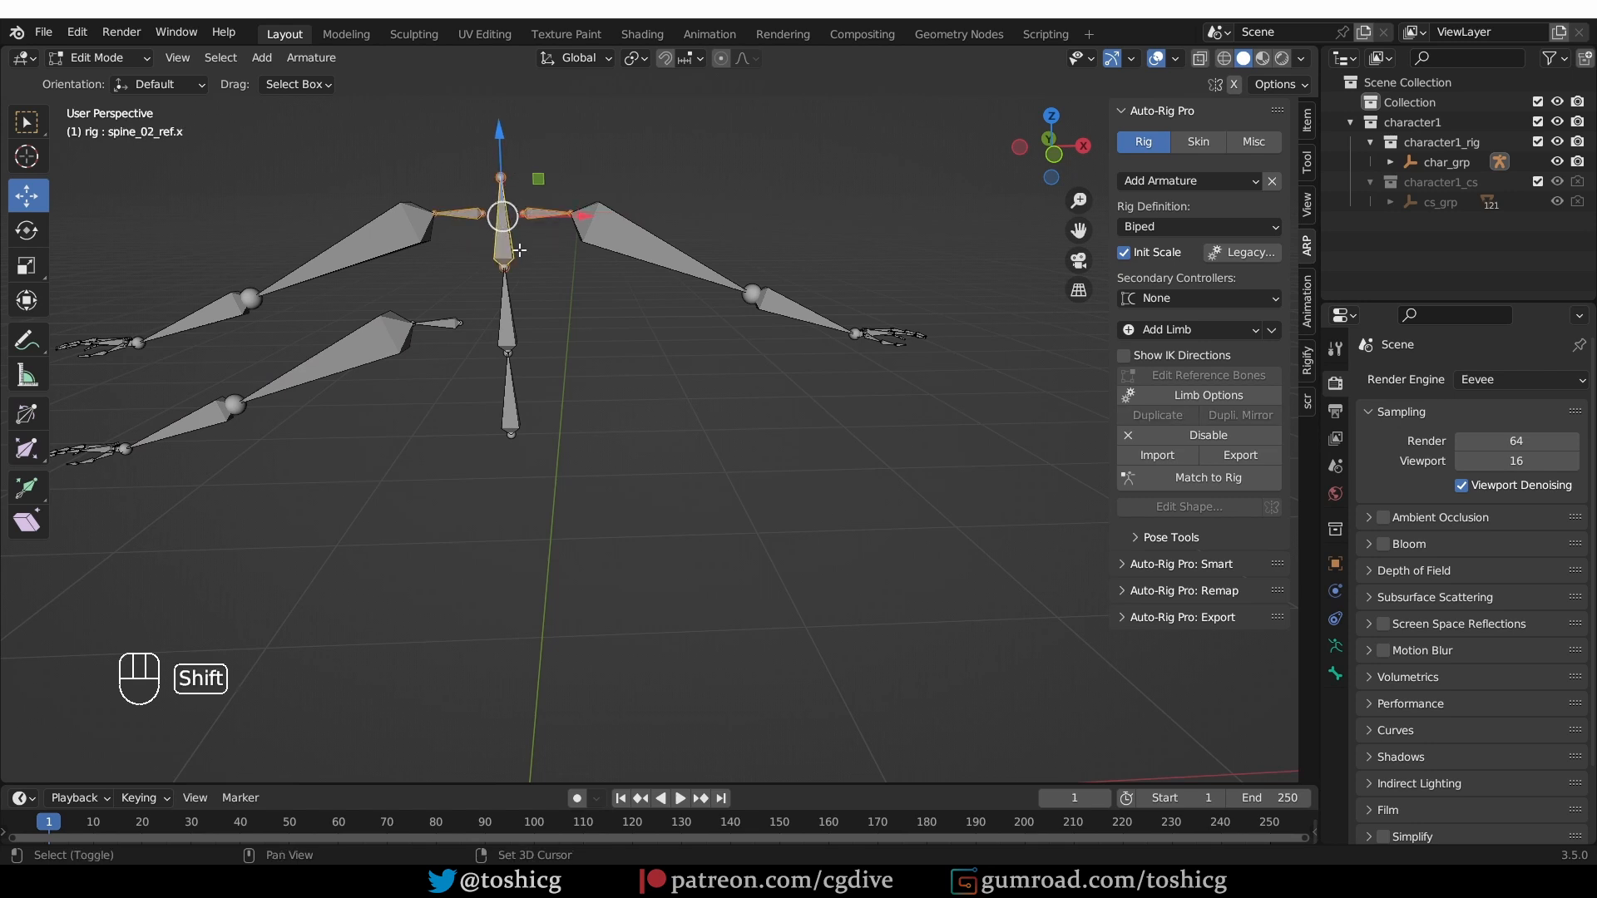
key("ctrl+p")
left_click(537, 204)
- Parent the duplicated lower right shoulder reference bone to the middle spine reference bone
left_click(450, 316)
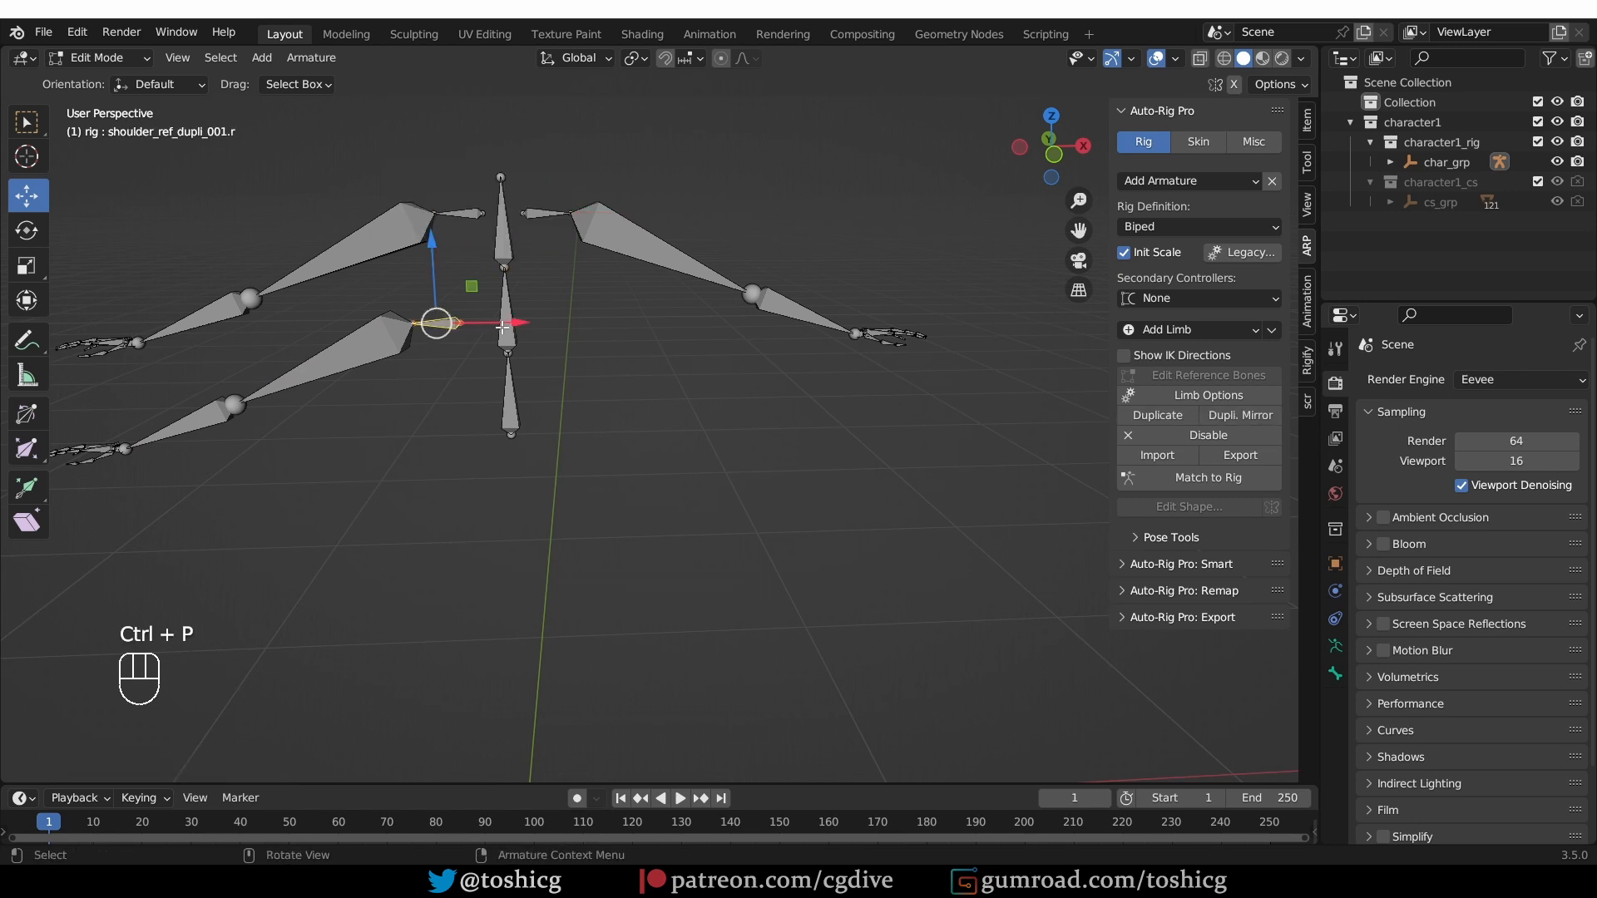
left_click(511, 274, "shift")
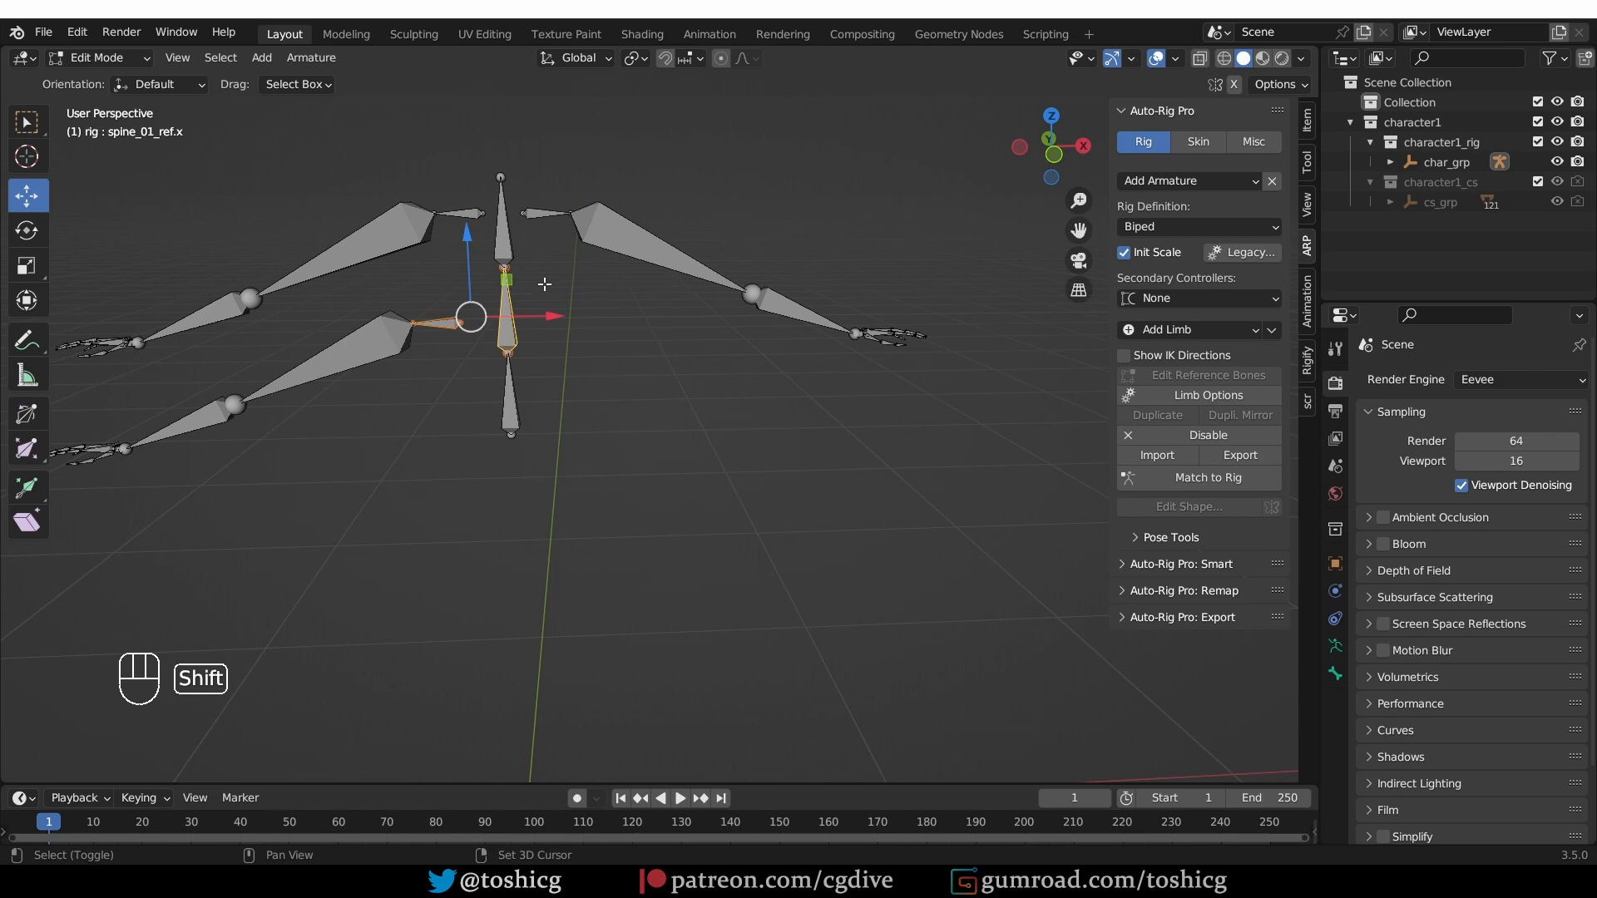
key("ctrl+p")
left_click(544, 286)
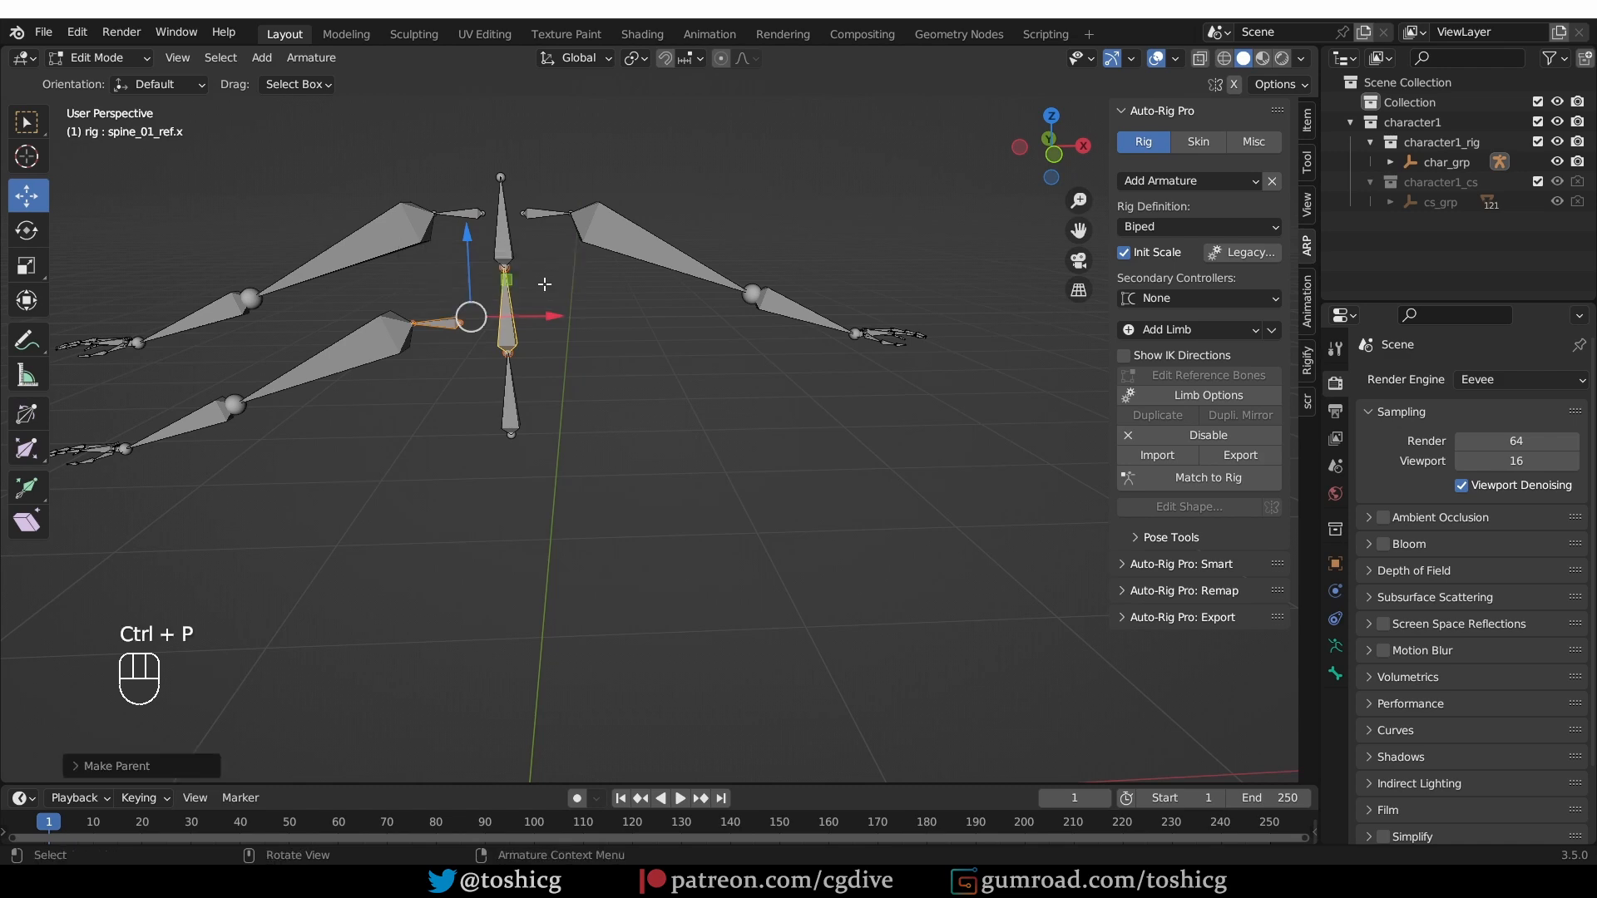
- Match the rig to the three-arm reference bones and test the spine controllers with cancelled transforms
left_click(1238, 482)
left_click(545, 230)
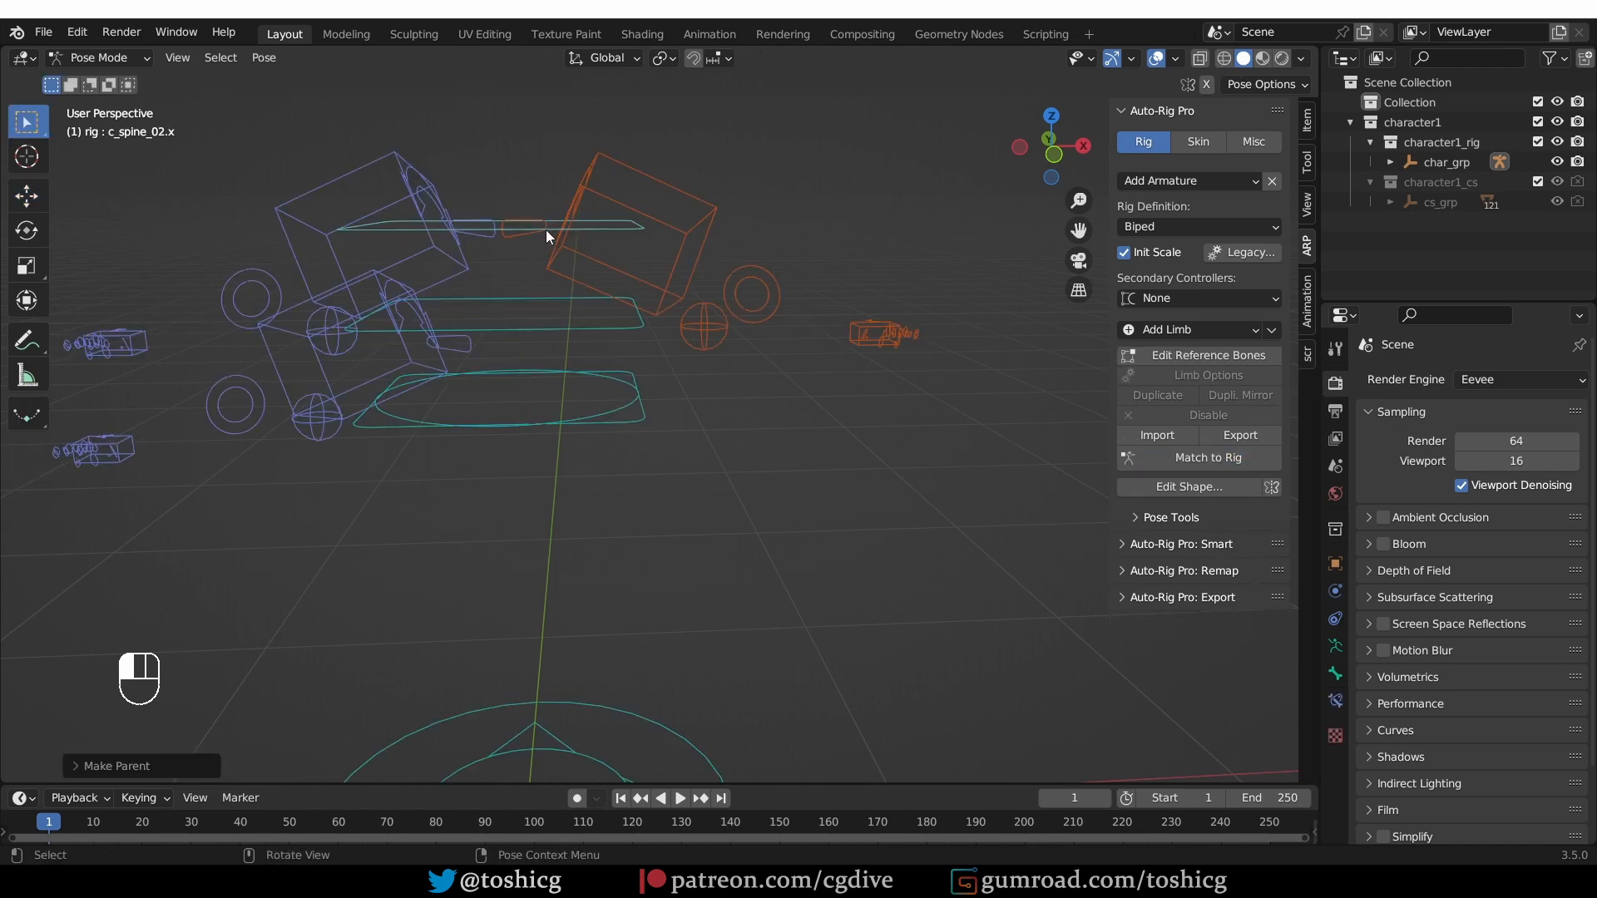
key("r")
key("g")
right_click(611, 306)
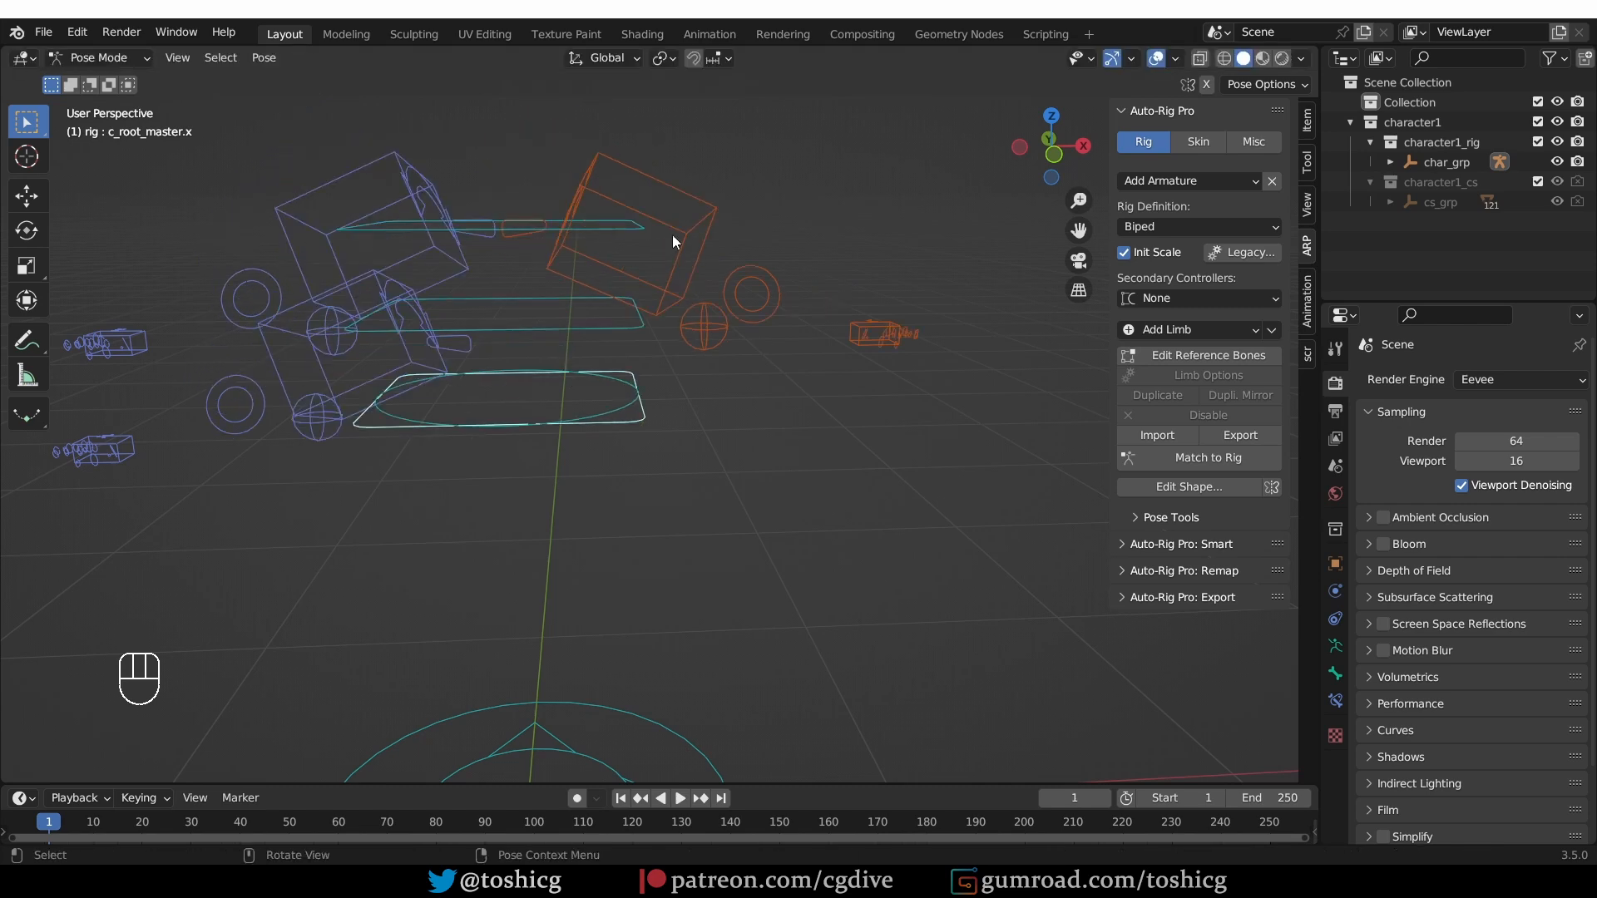
- Display the deform bone layer alongside the controllers and test the root master controller with cancelled move and rotate transforms
left_click(1335, 645)
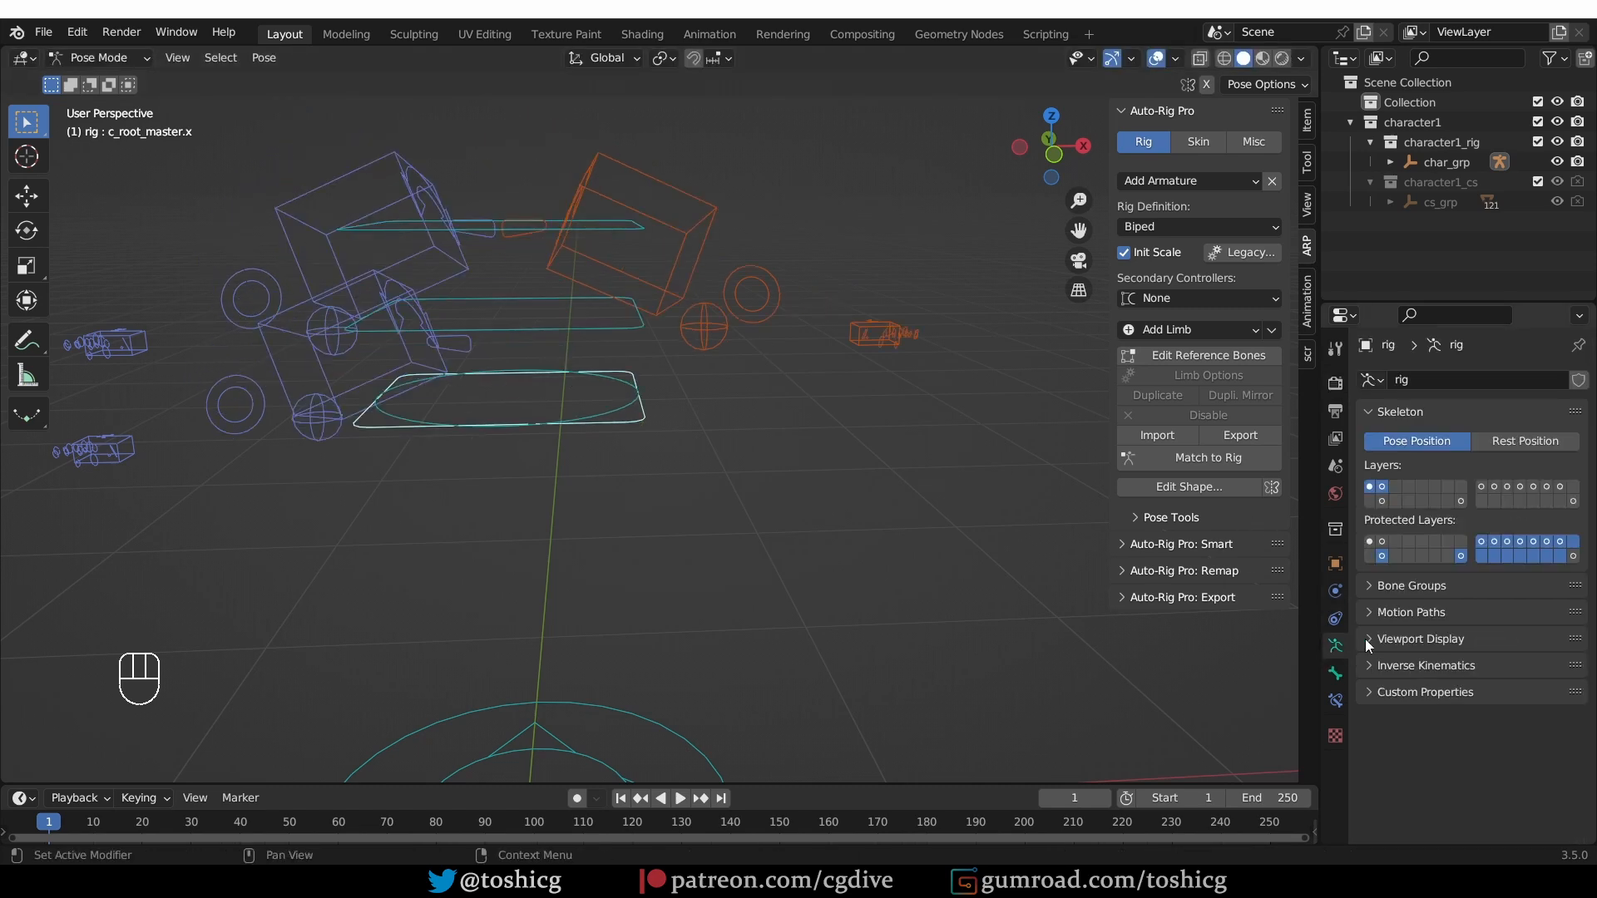
left_click(1572, 500, "shift")
key("g")
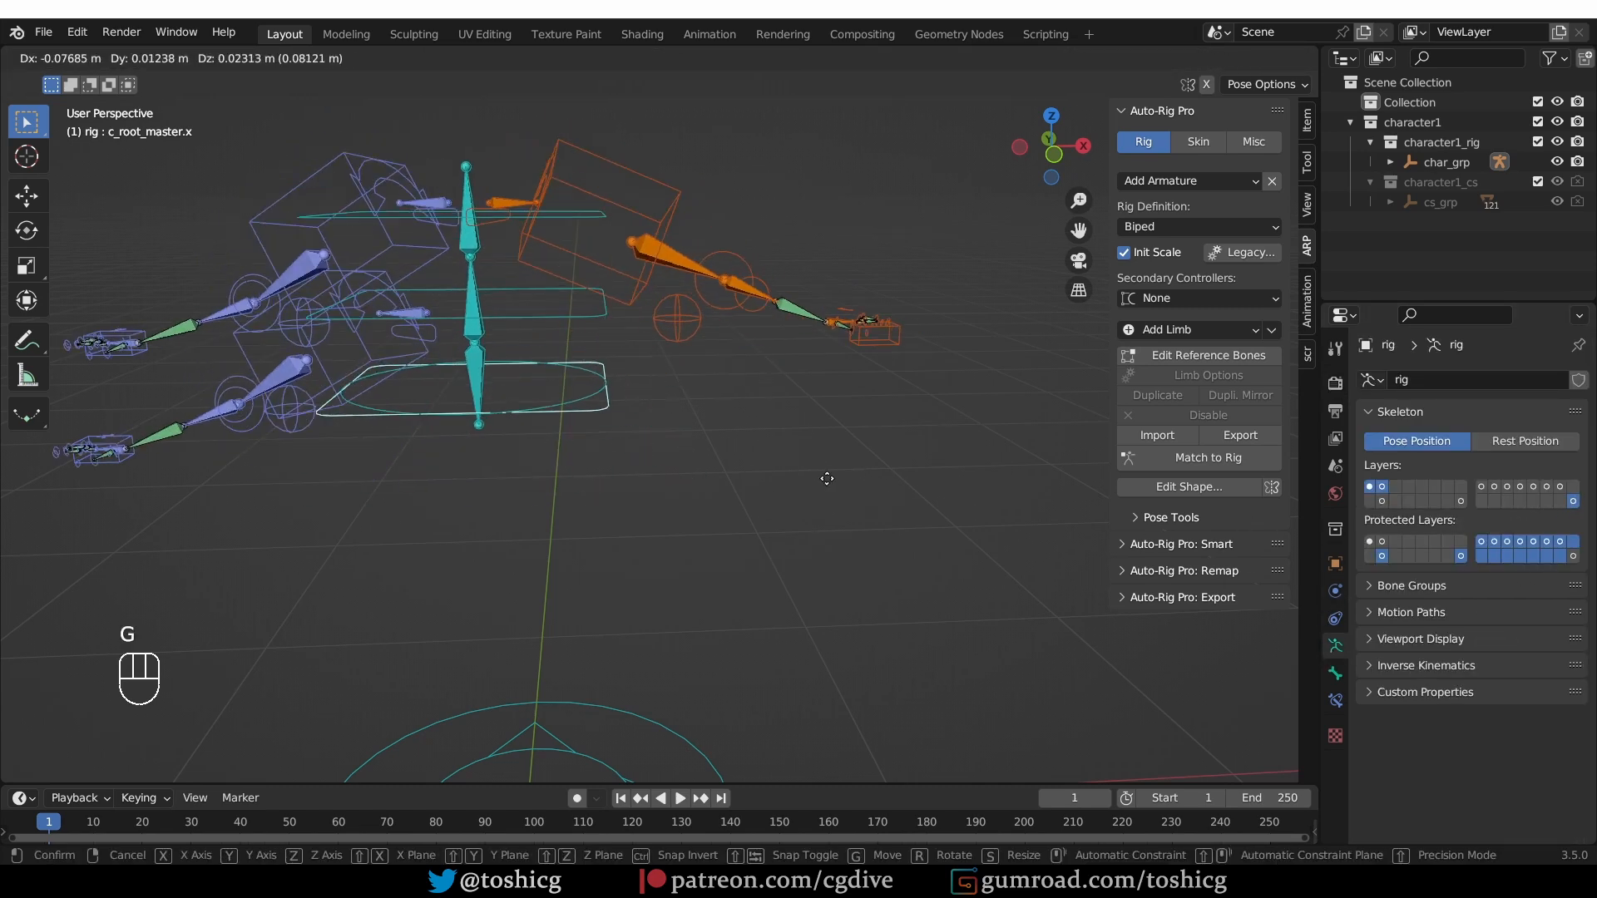
right_click(830, 491)
key("r")
right_click(893, 516)
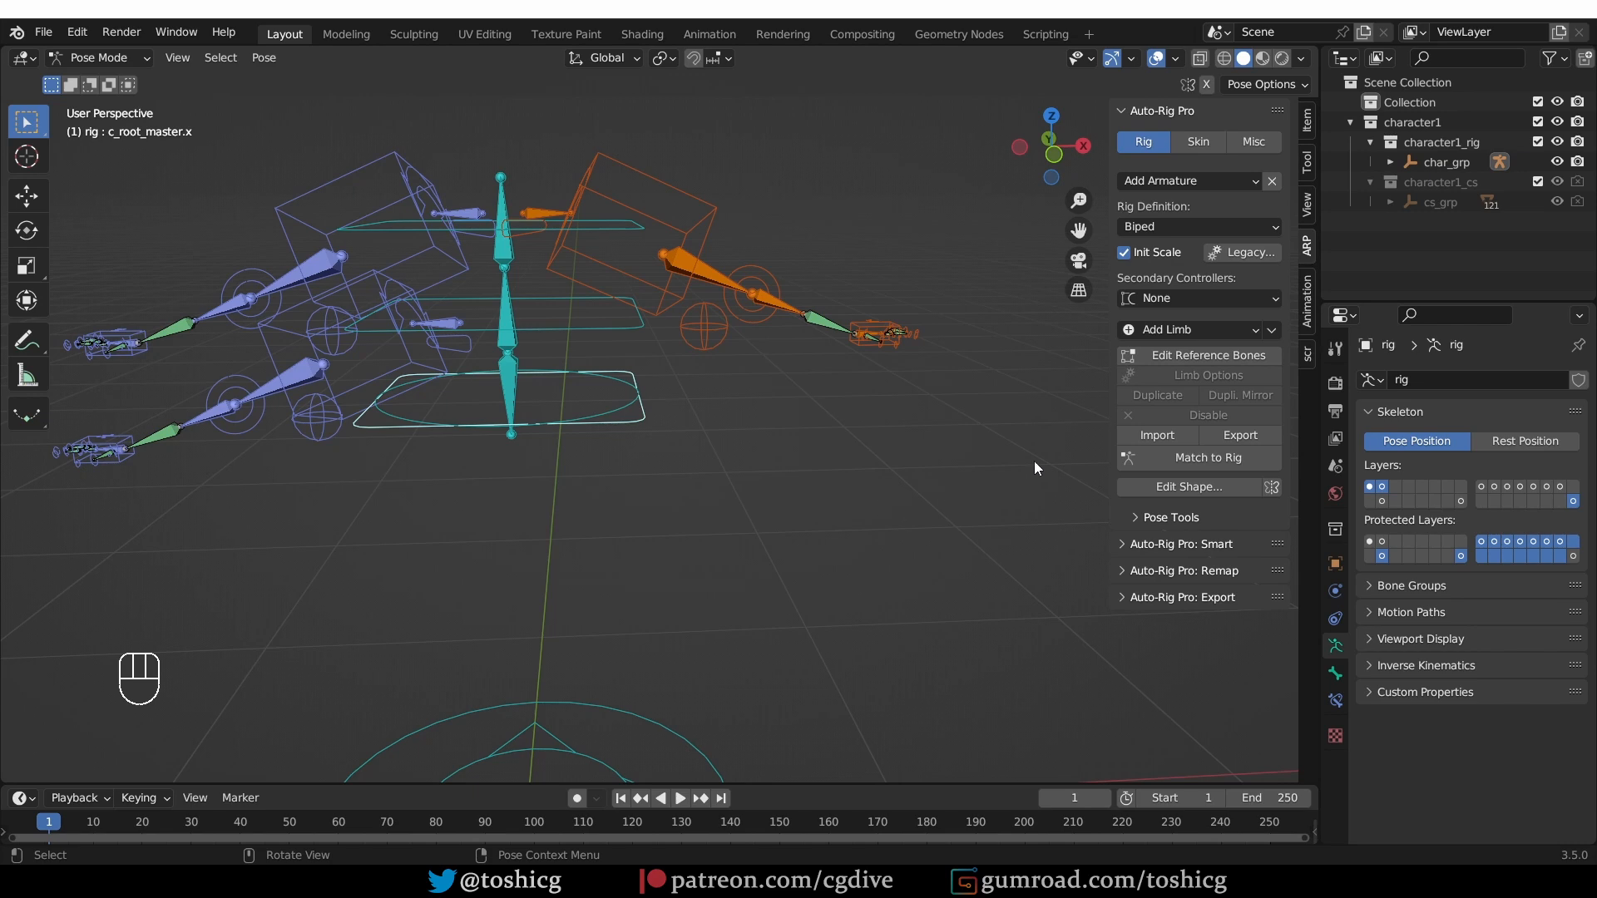
- Return to editing the reference bones and review the left arm's limb options, including its fingers and wings
left_click(1181, 358)
key("KP_Decimal")
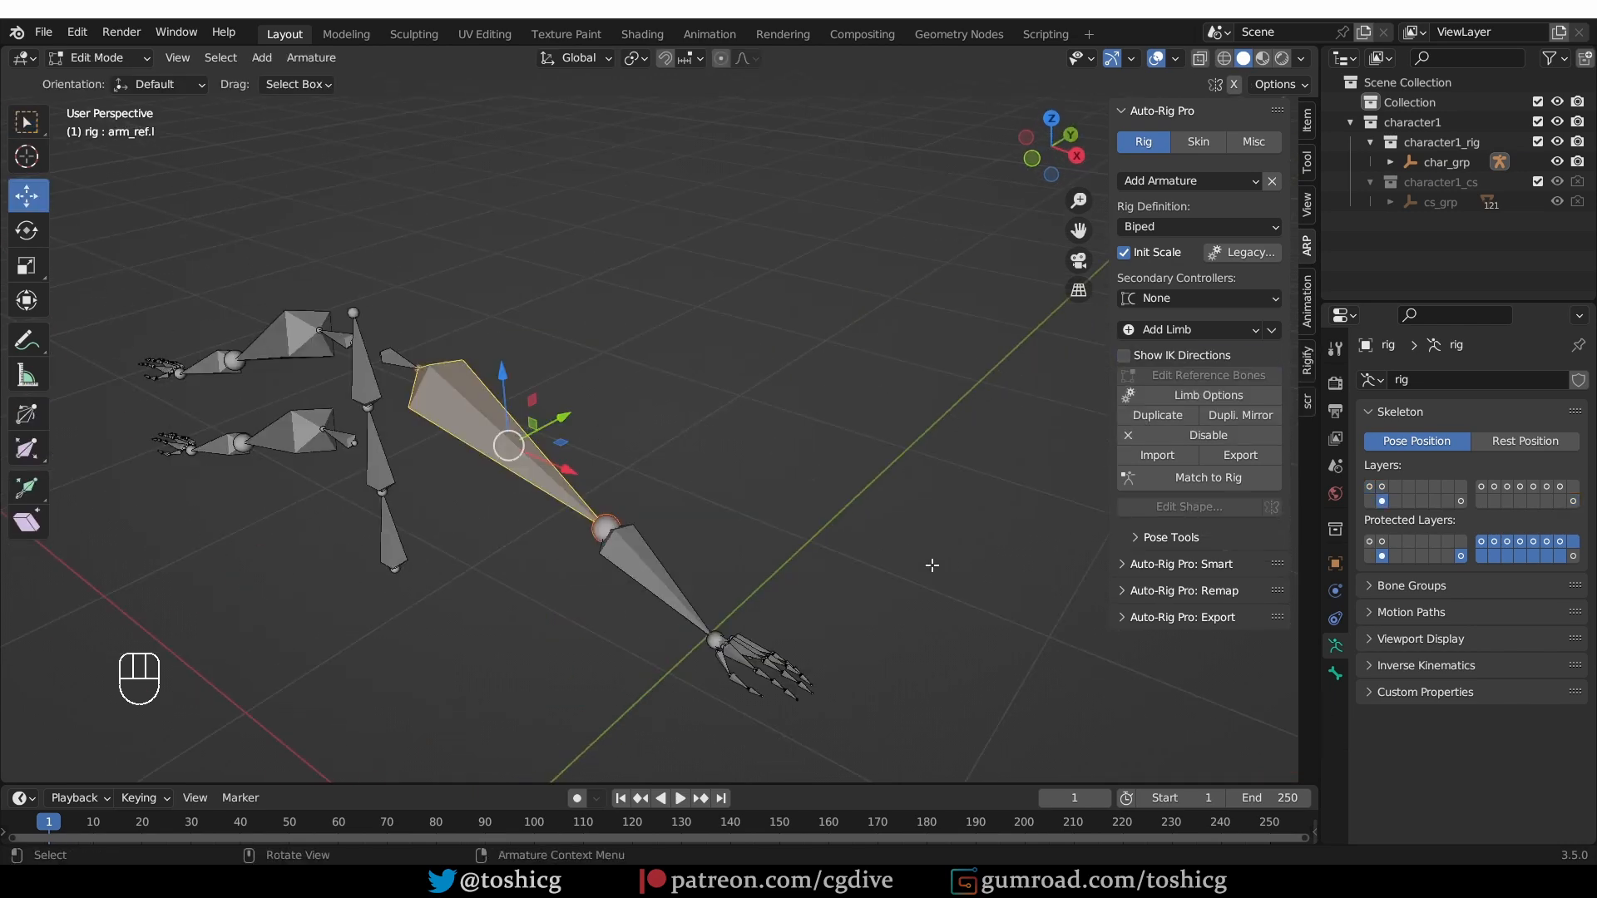
left_click(1268, 396)
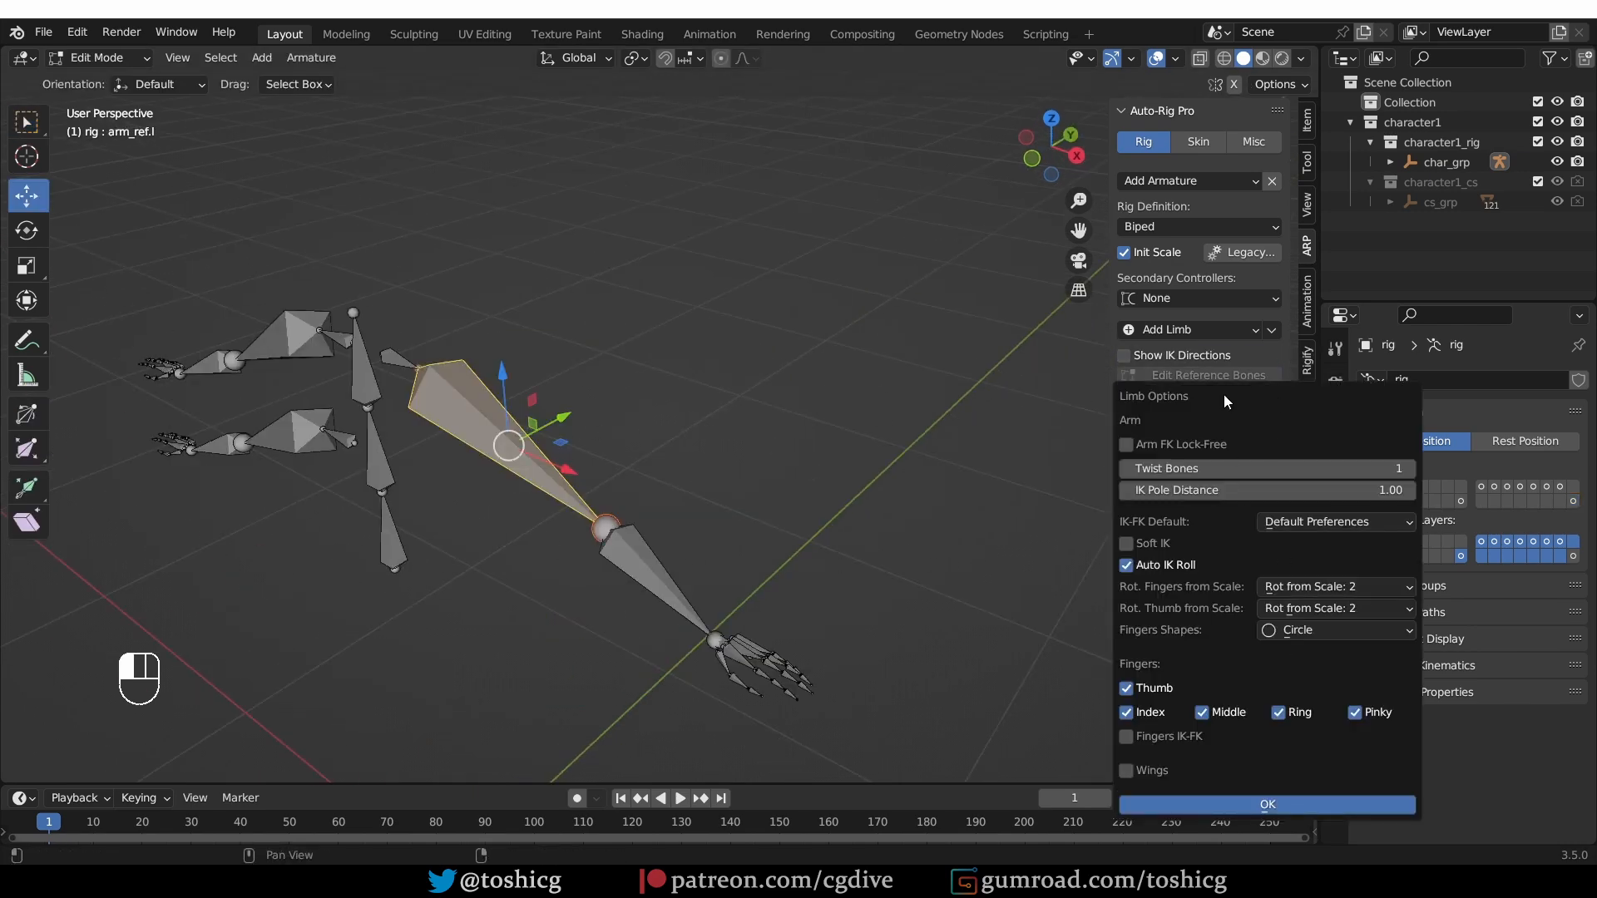
left_click_drag(1225, 396, 825, 213)
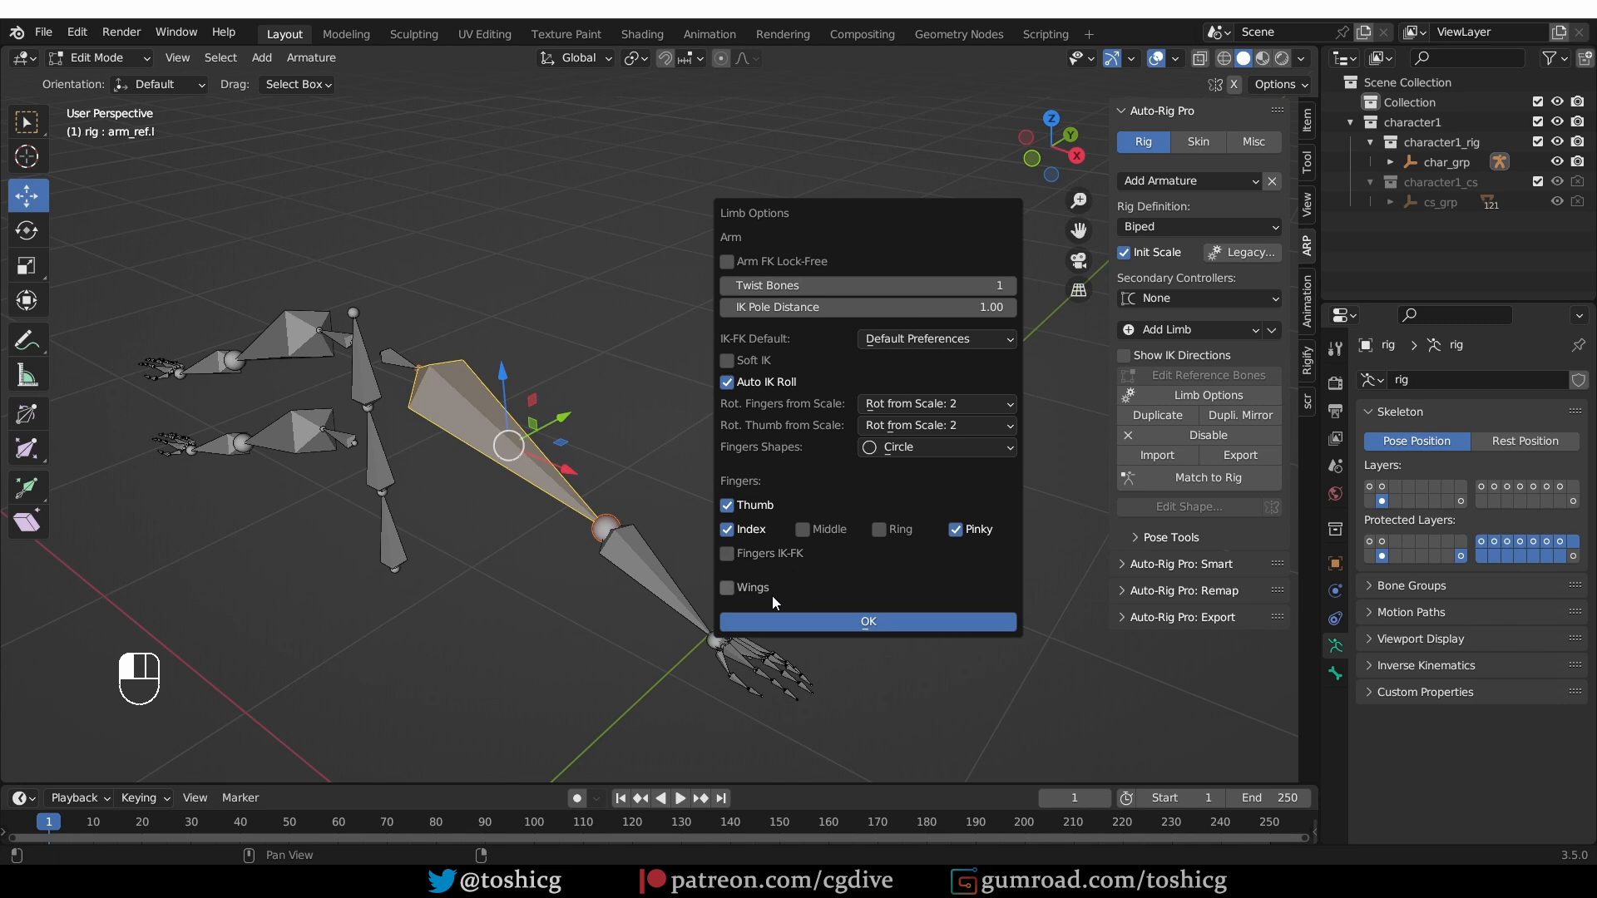
left_click(727, 588)
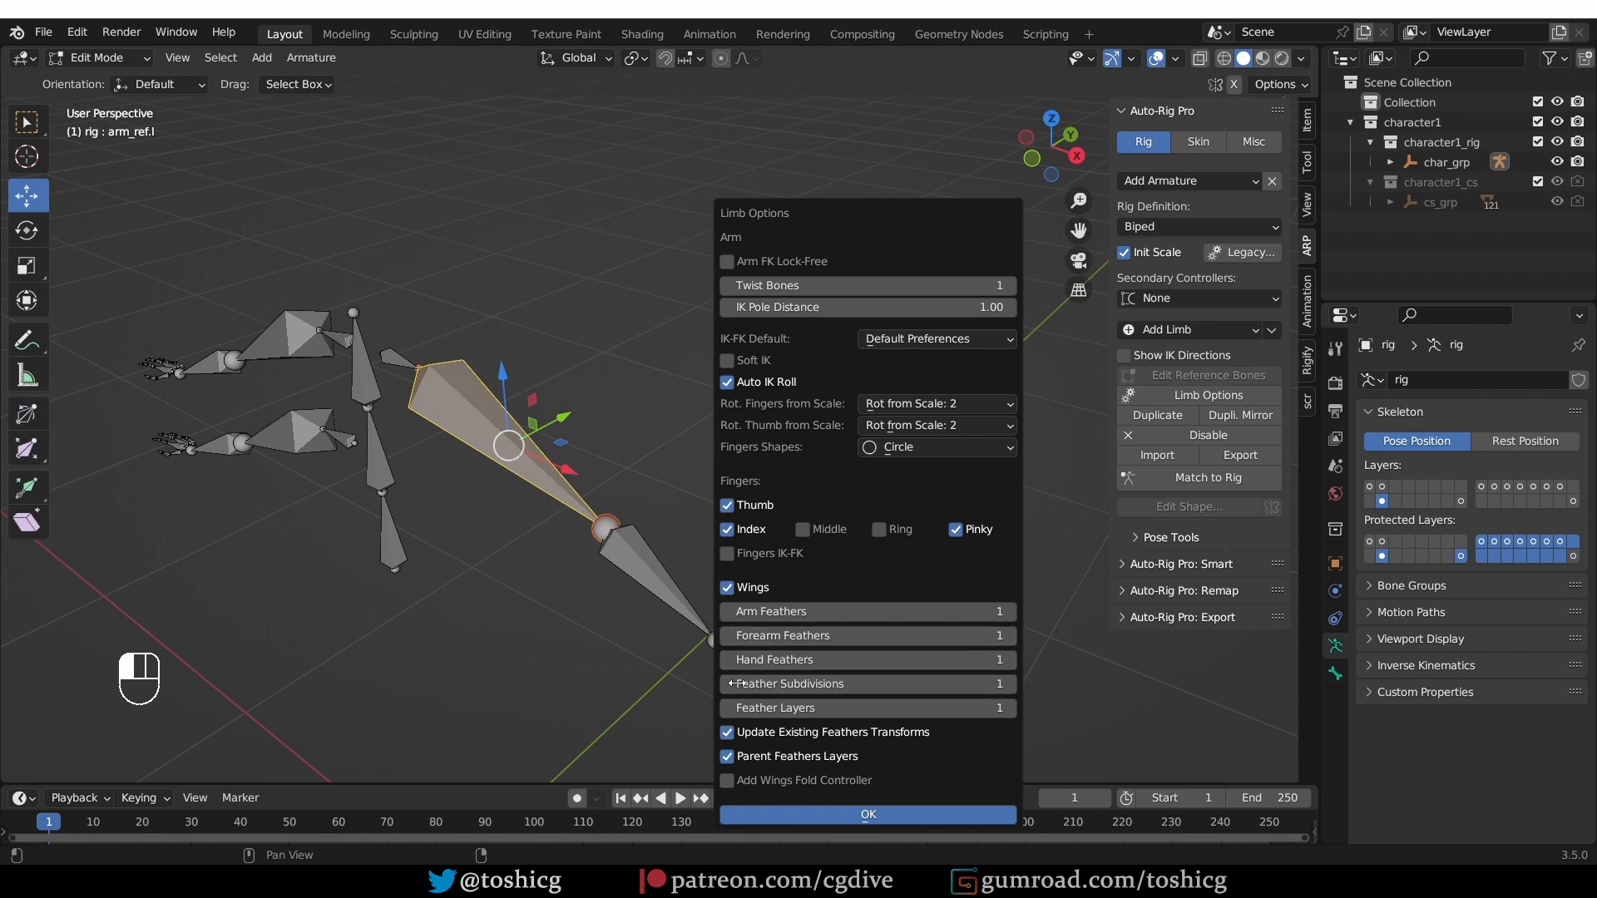
left_click(727, 588)
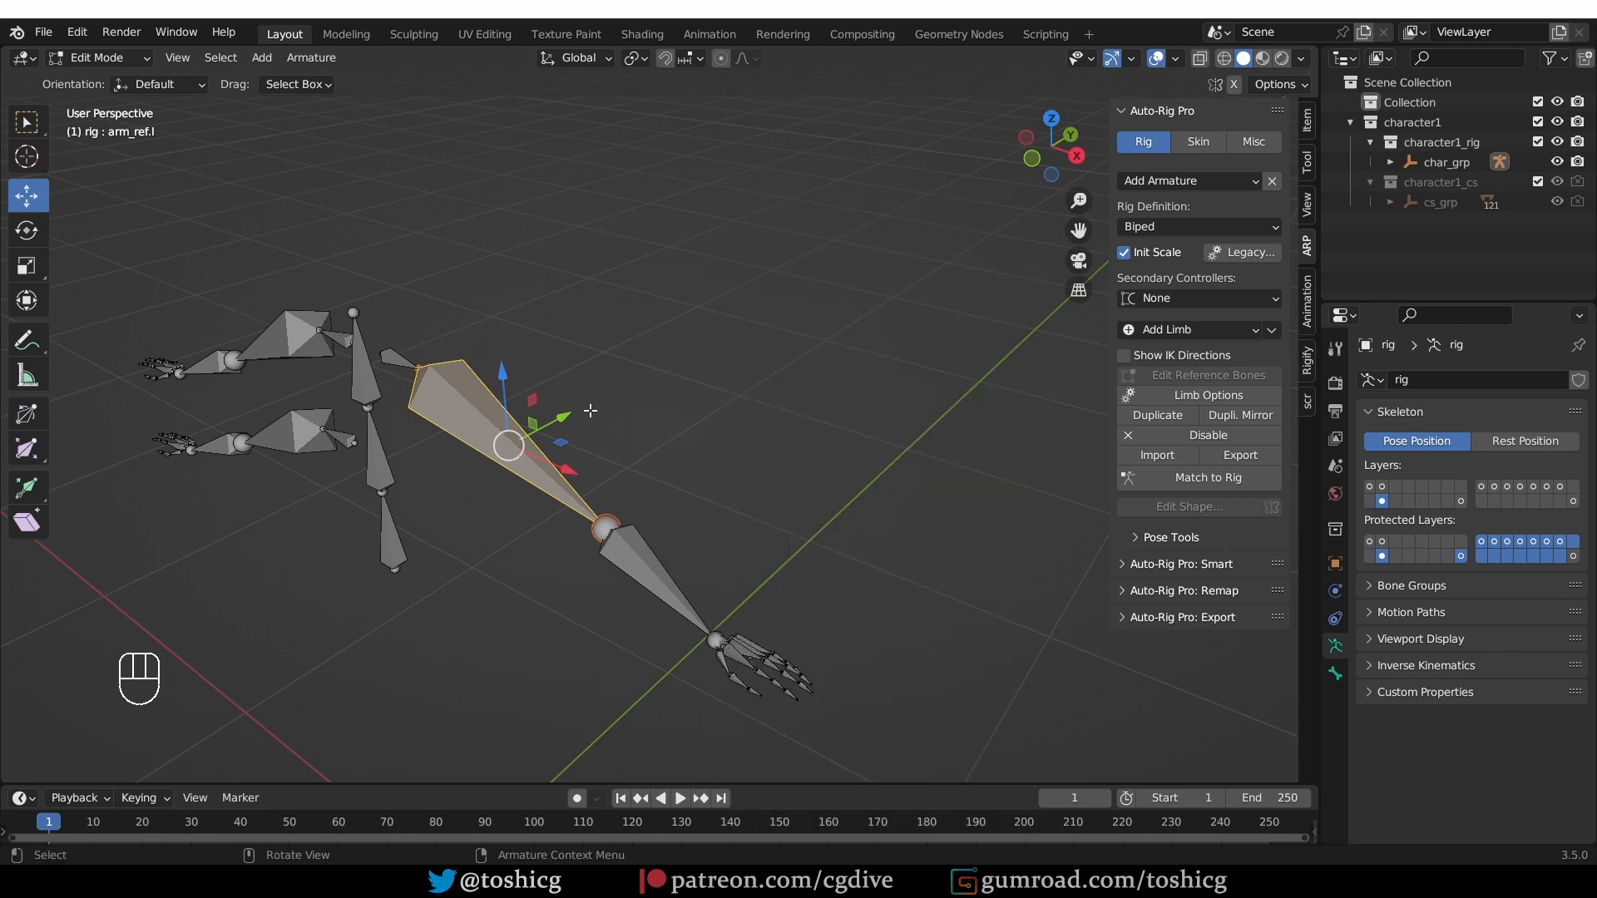
- Add a left leg limb with only index, ring and pinky toes, and mirror it to the right side
middle_click_drag(657, 449, 862, 541)
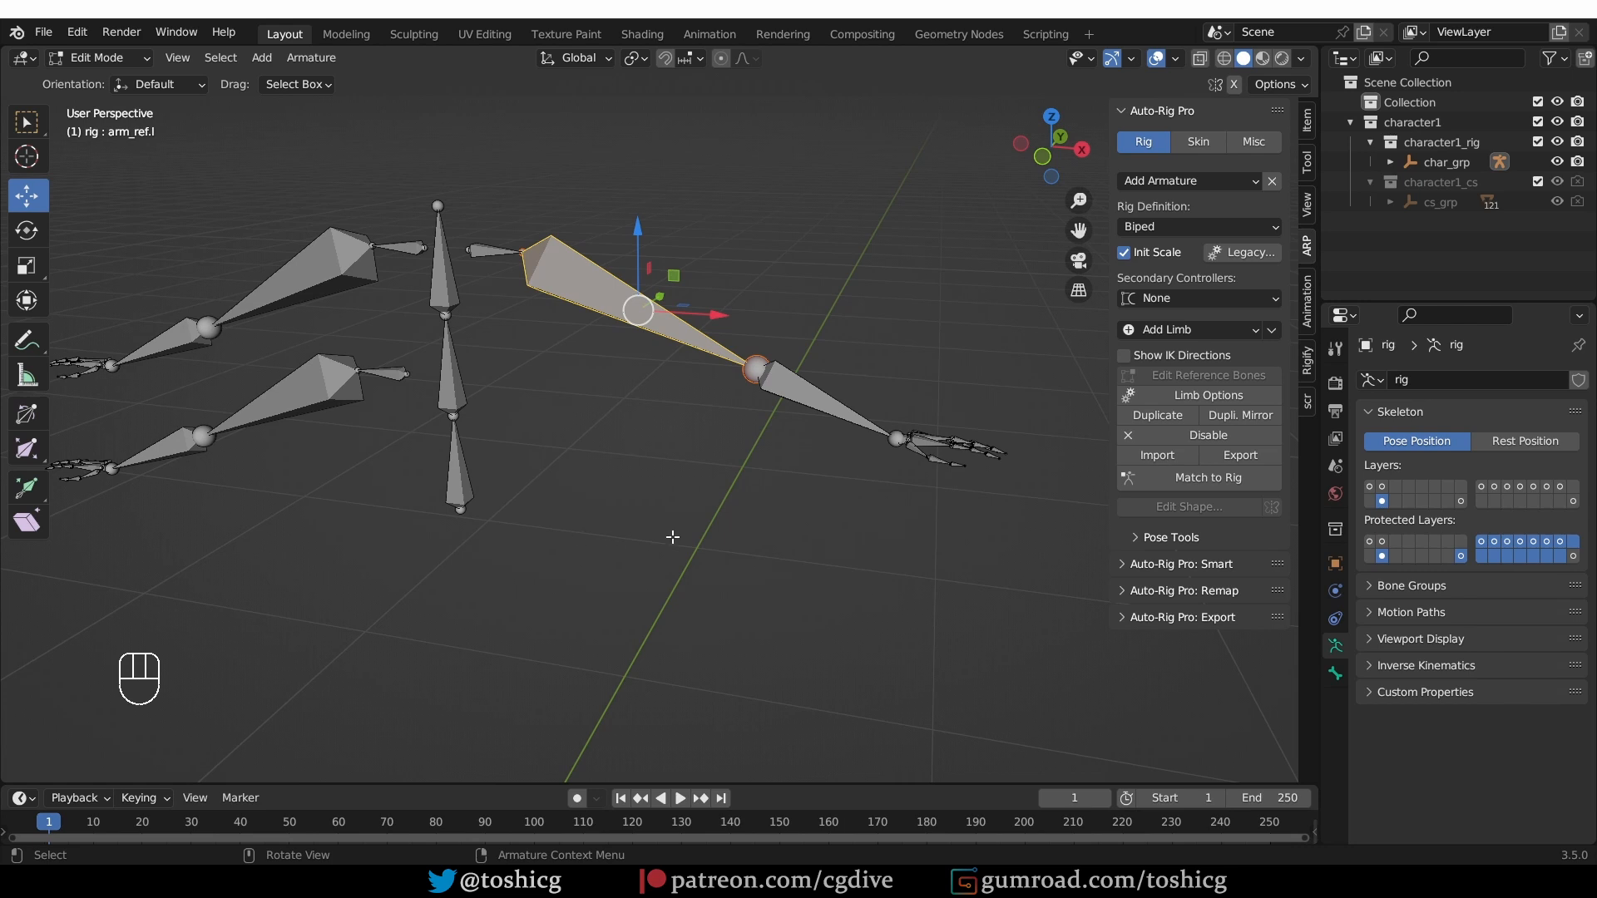
left_click(1206, 330)
left_click(1245, 465)
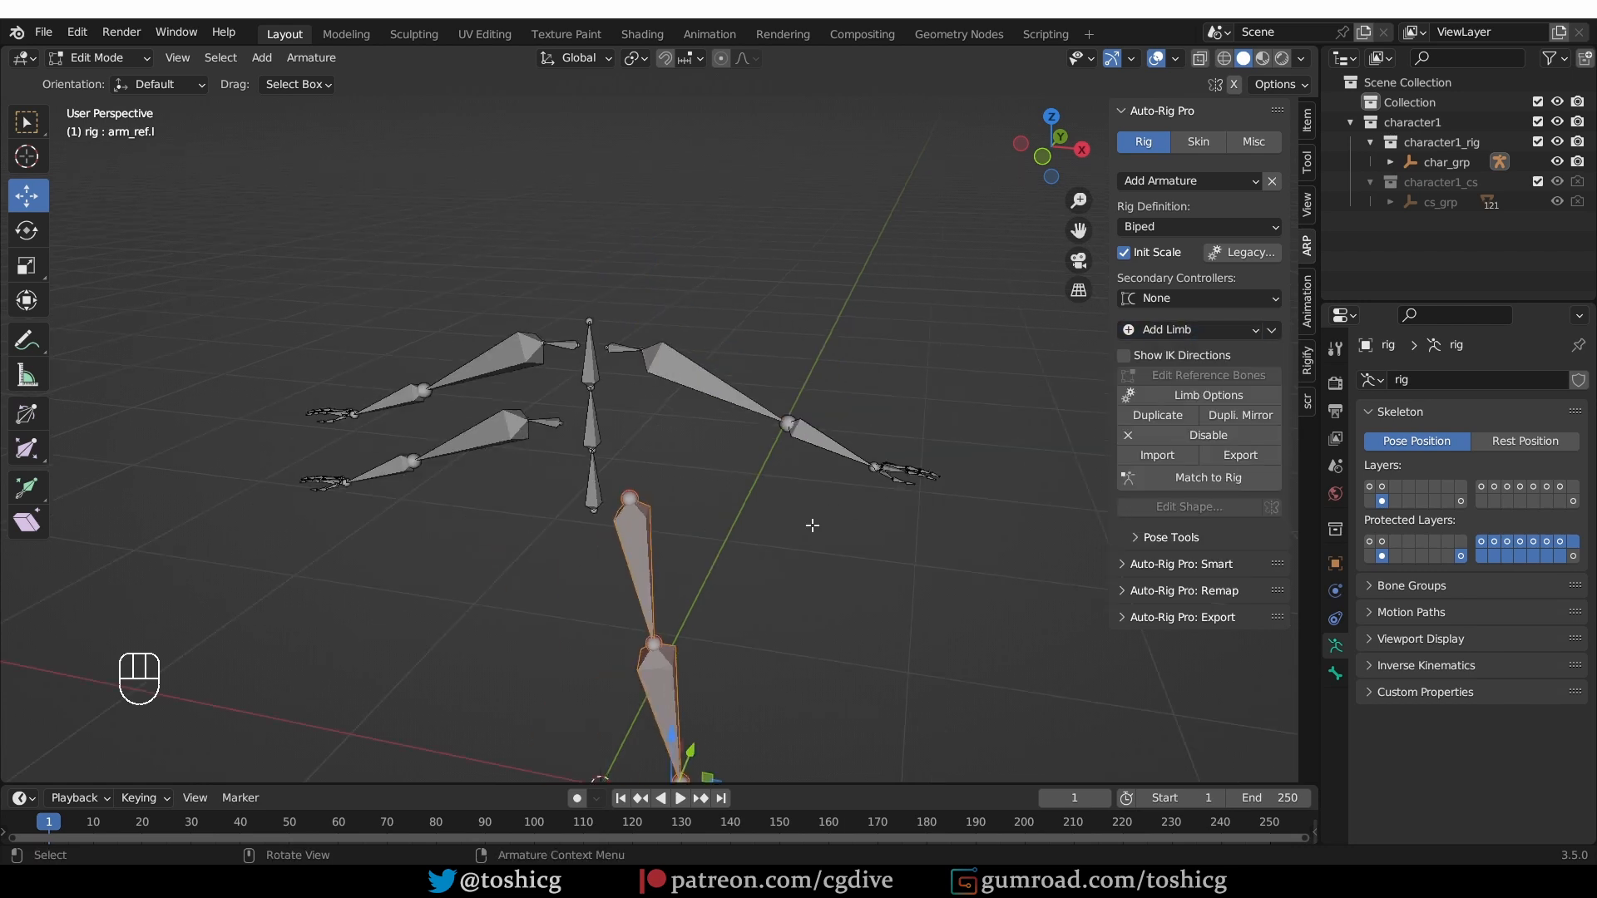
left_click(1211, 395)
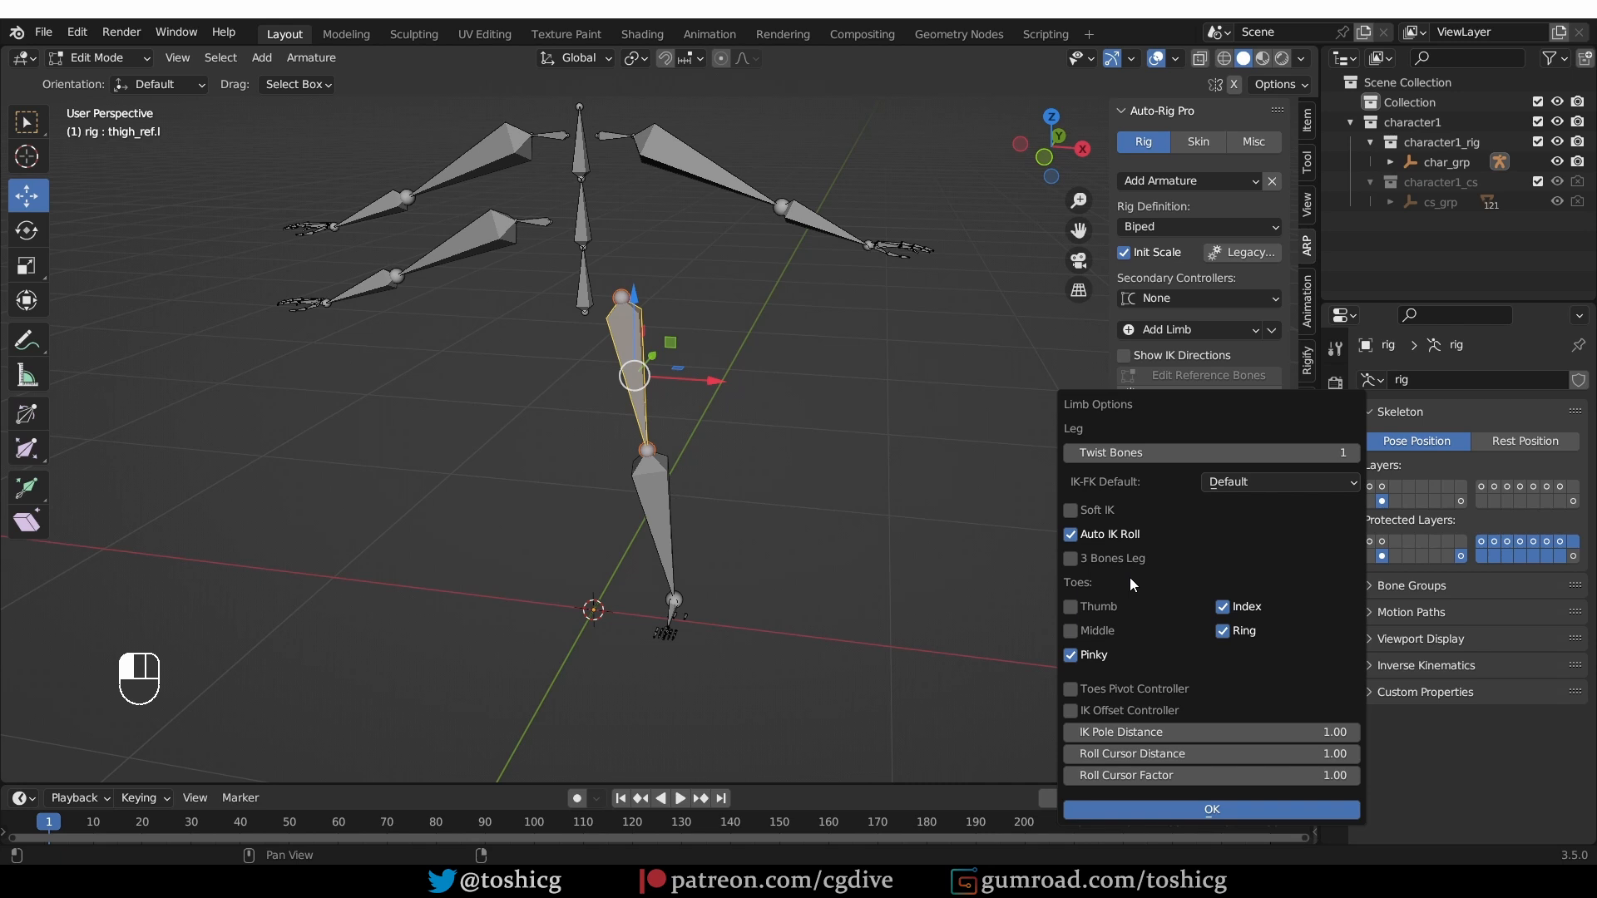
left_click(1183, 811)
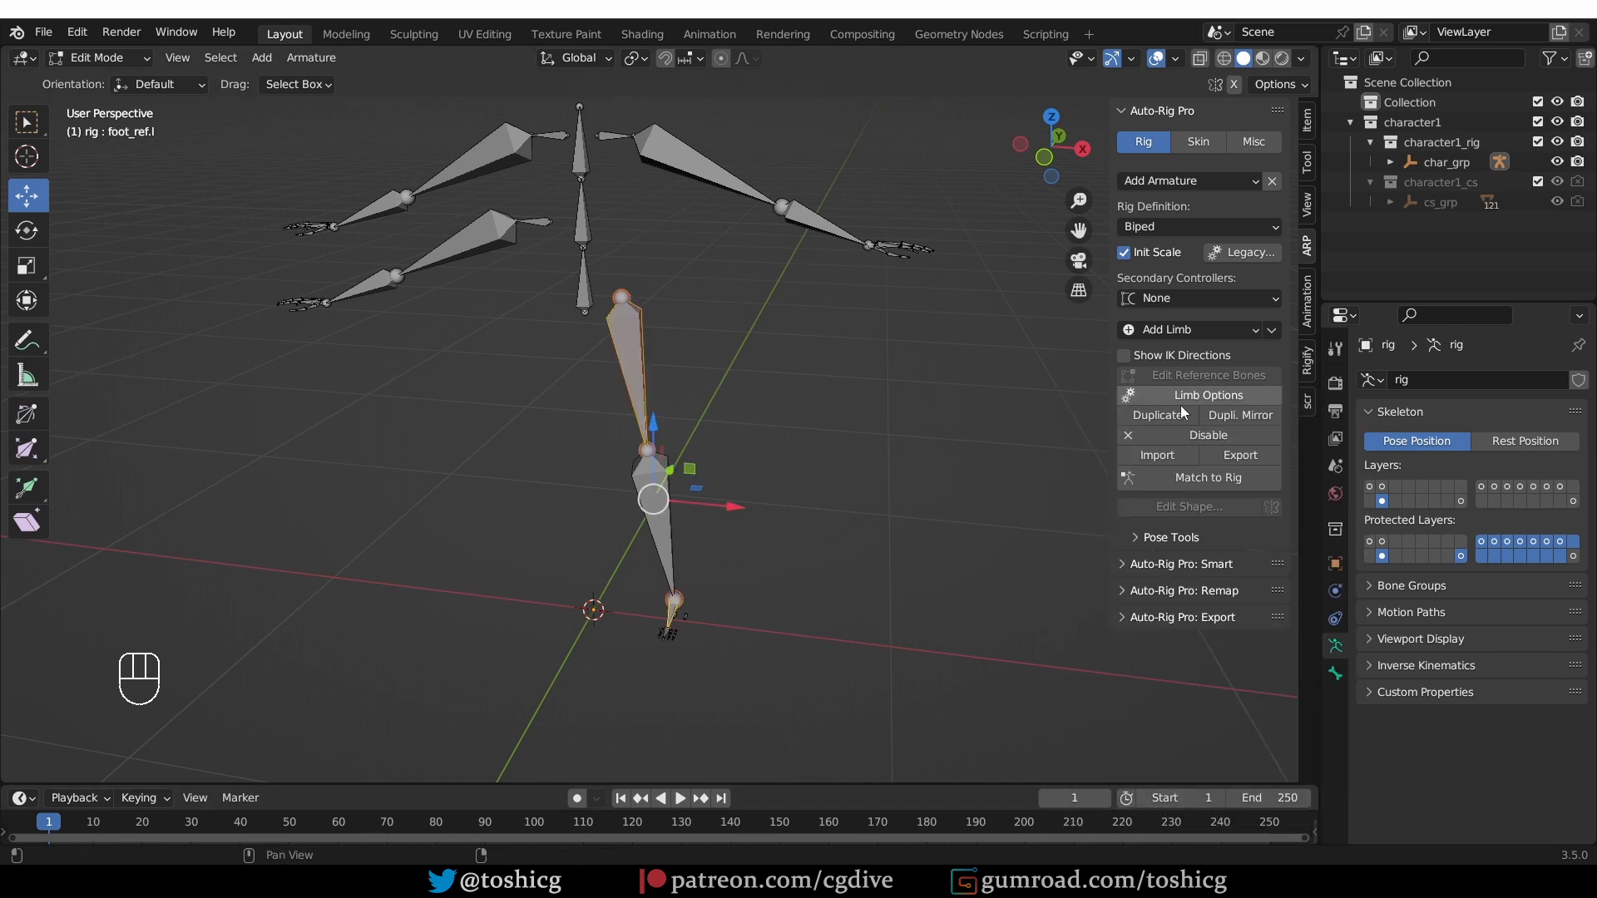
left_click(1238, 421)
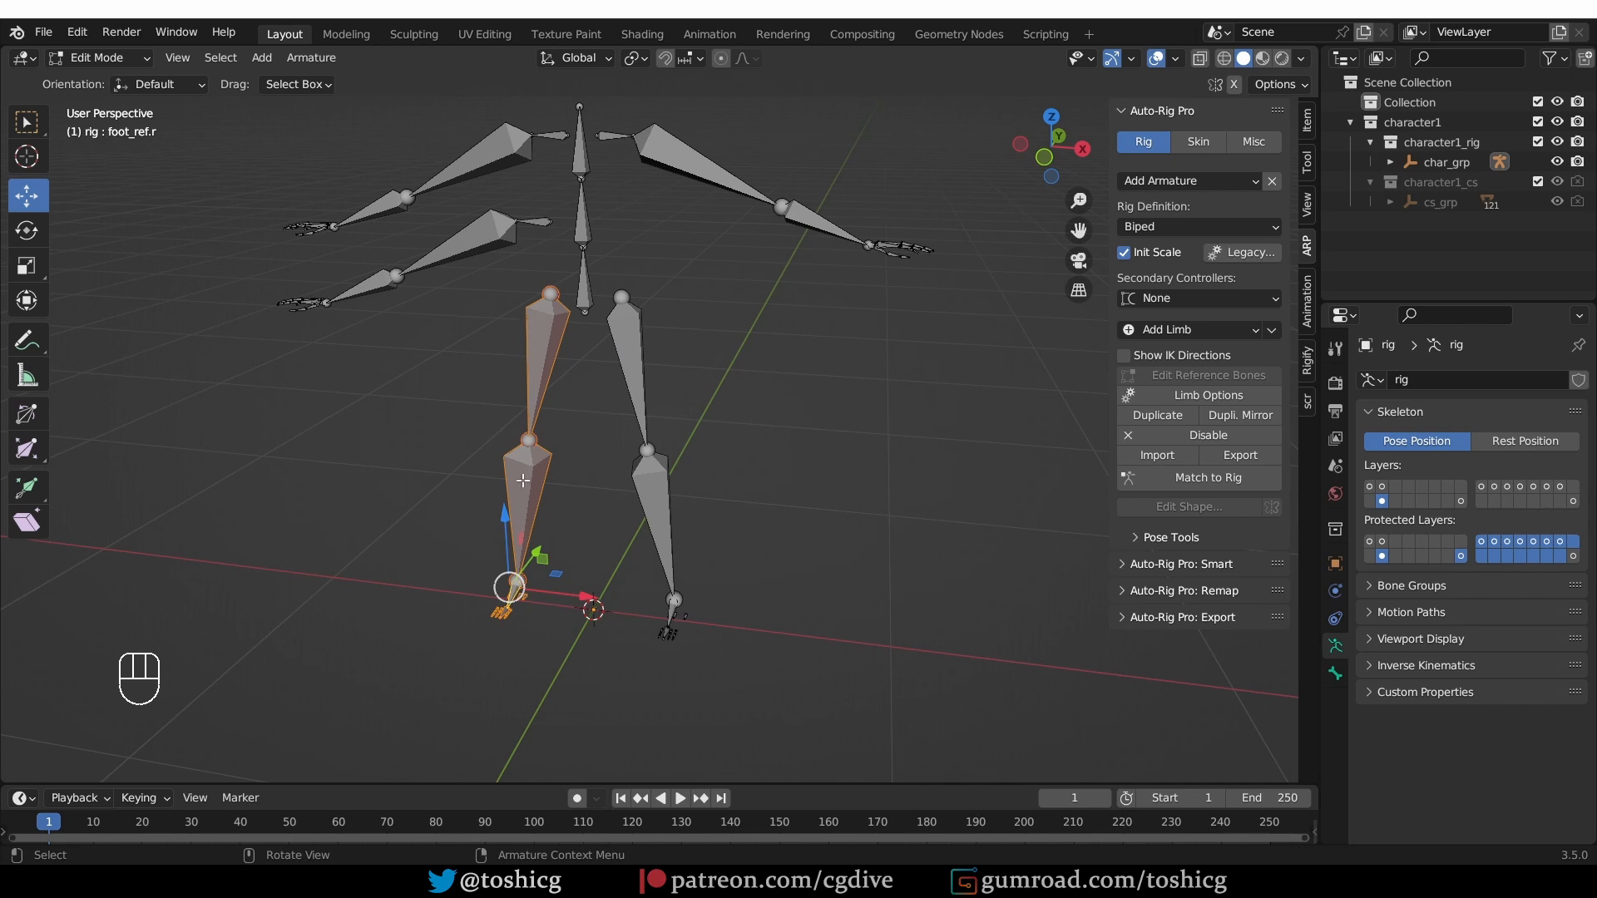
- Increase the spine limb's bone count to 6 from the root reference bone
mouse_move(636, 394)
middle_mouse_down()
mouse_move(617, 394)
mouse_move(618, 415)
middle_mouse_up()
left_click(585, 285)
key("KP_3")
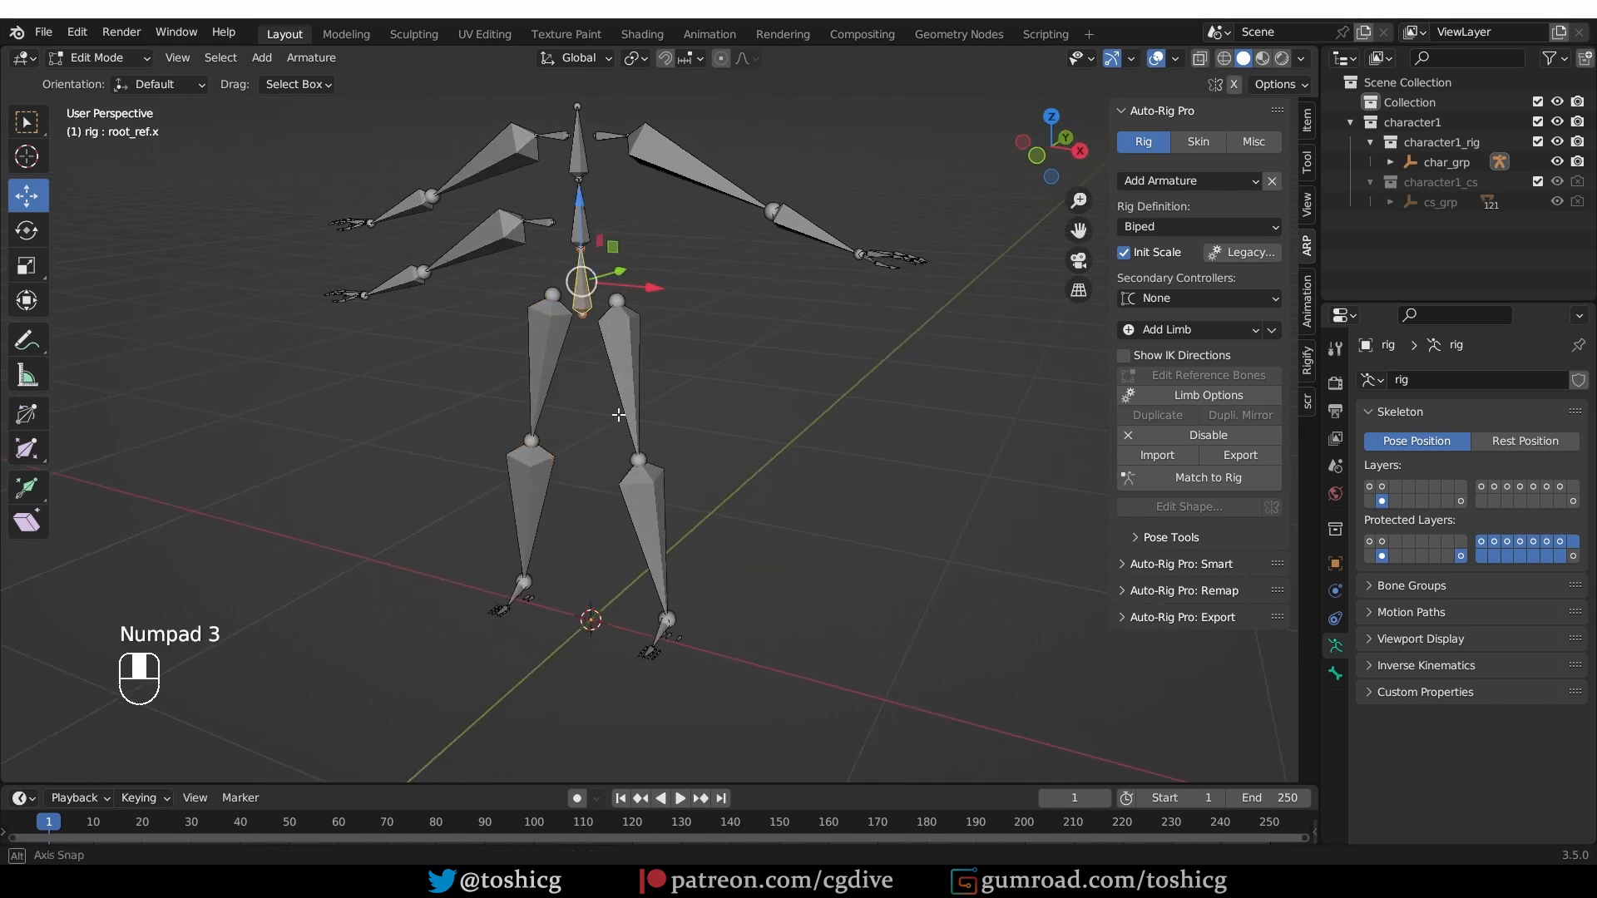
key("KP_3")
left_click(1214, 395)
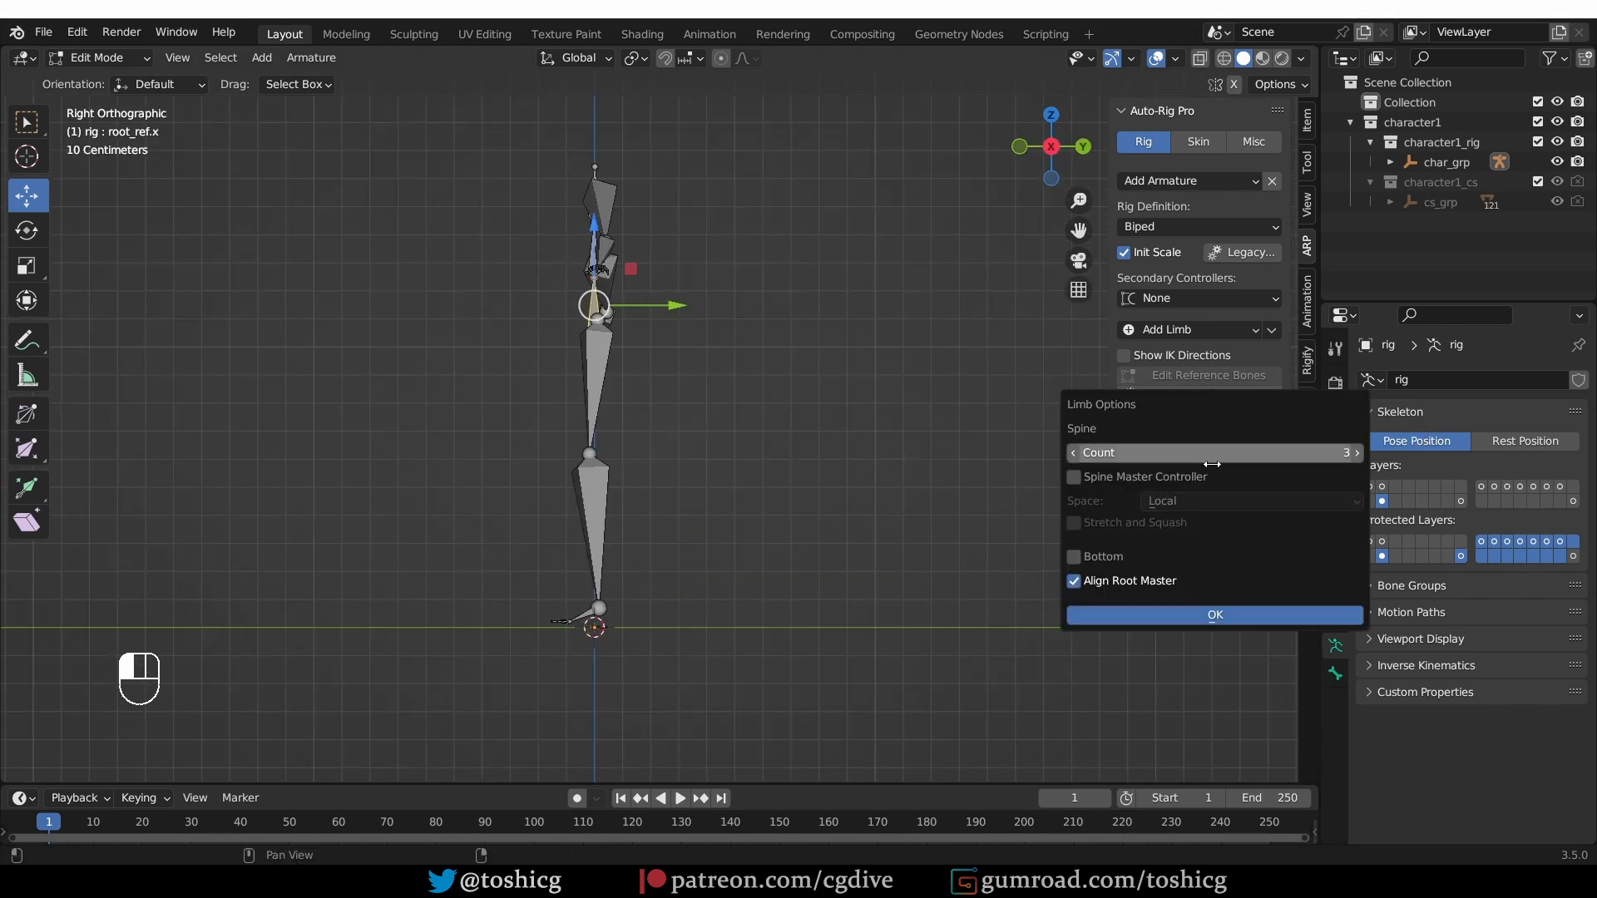
left_click(1355, 453)
left_click(1355, 454)
left_click(1259, 617)
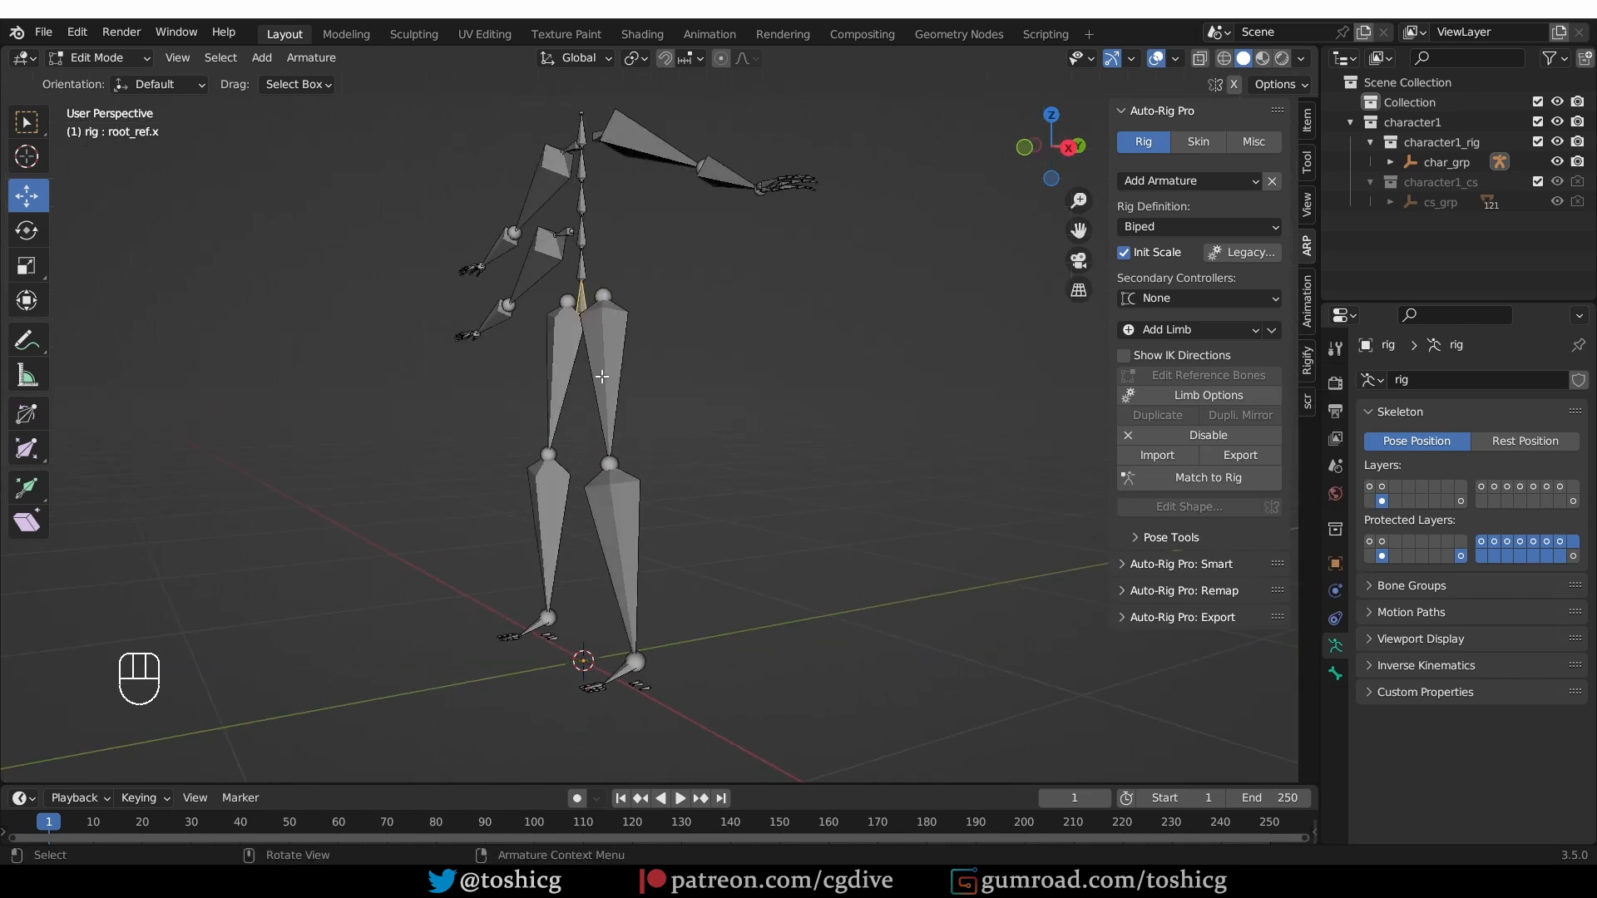
- Move the base and upper joint of the root reference bone far behind the hips in the right side view
middle_click_drag(601, 377, 653, 374)
left_click(582, 315)
key("KP_3")
key("g")
left_click(942, 345)
left_click(588, 298)
key("r")
key("g")
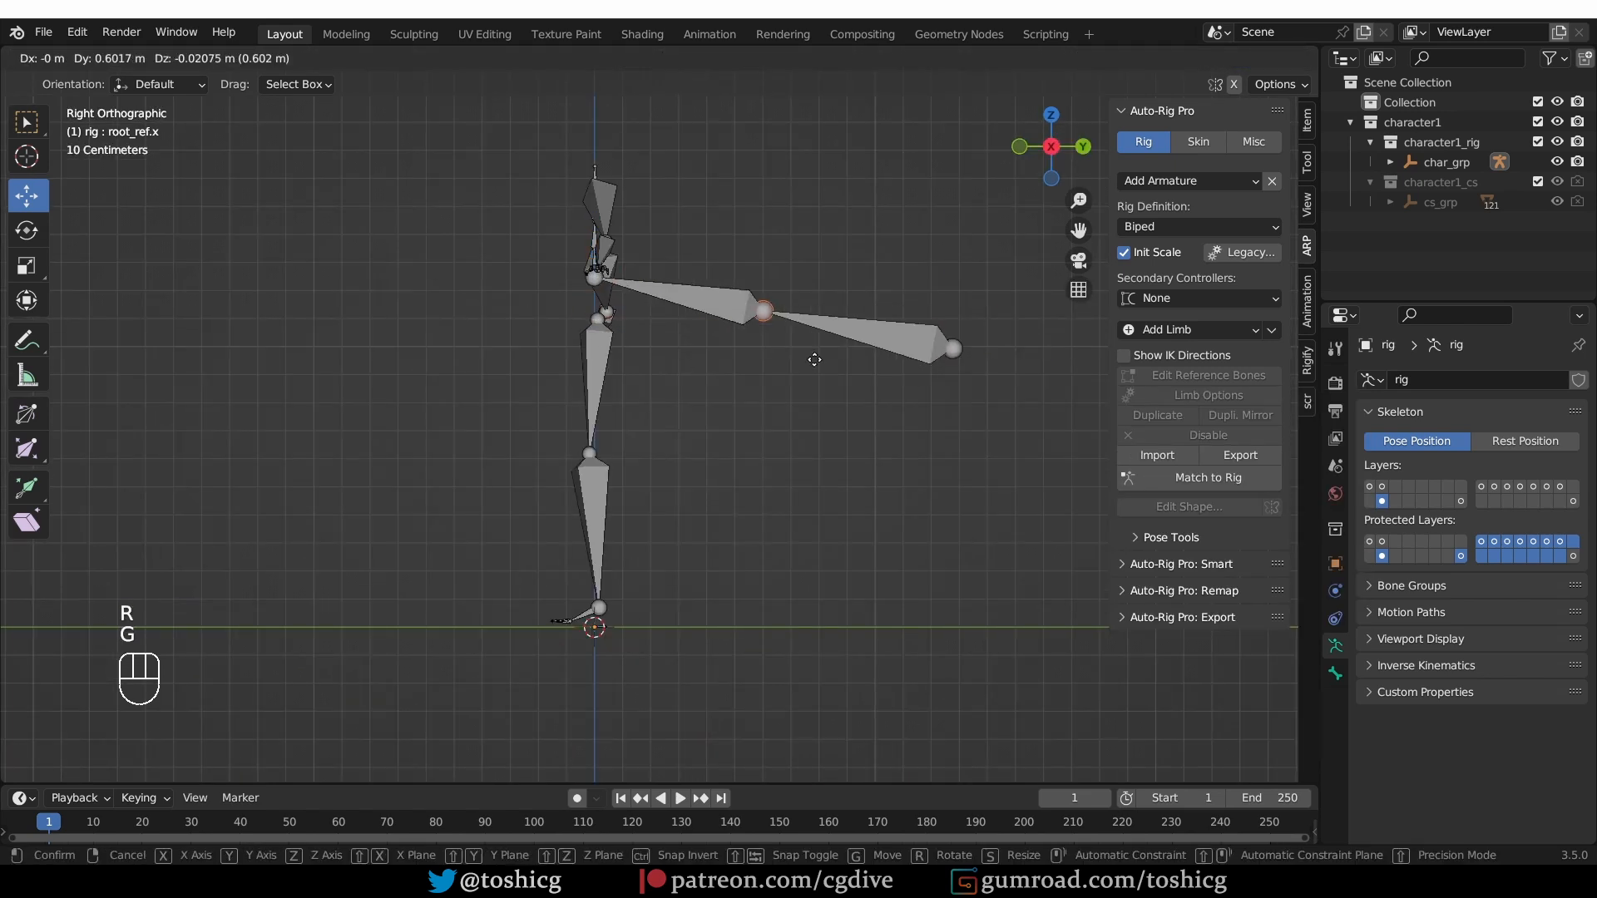
left_click(880, 390)
- Move the spine_01 upper joint behind the hips and the spine_02 upper joint down to the hips, completing a horizontal rear body
left_click(589, 283)
key("g")
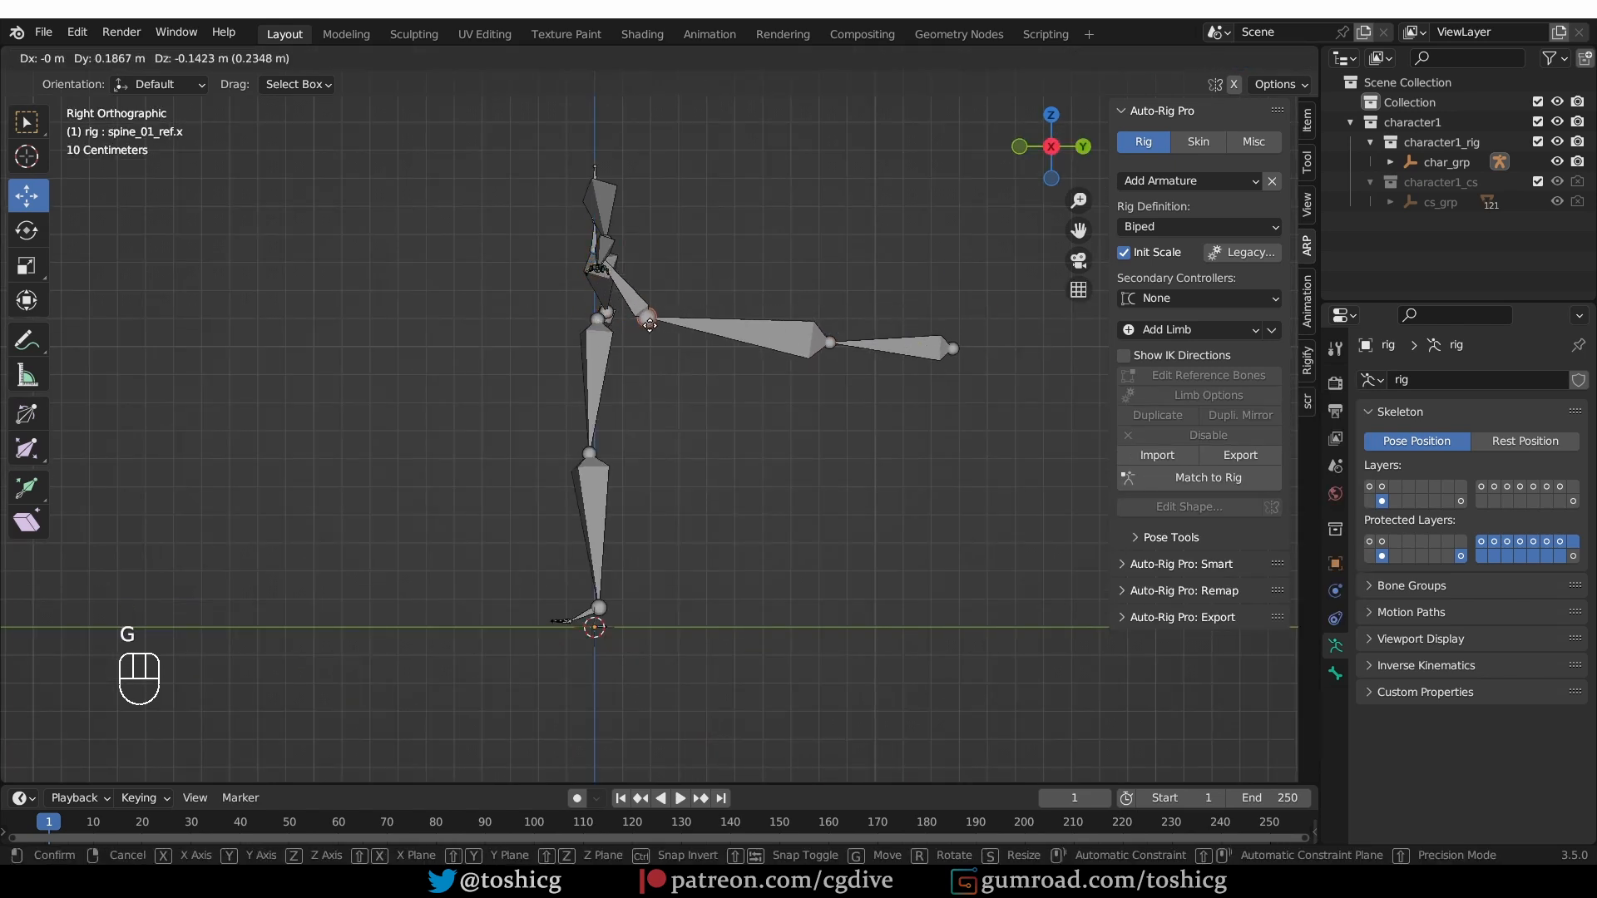
left_click(722, 349)
left_click(590, 250)
key("g")
left_click(597, 318)
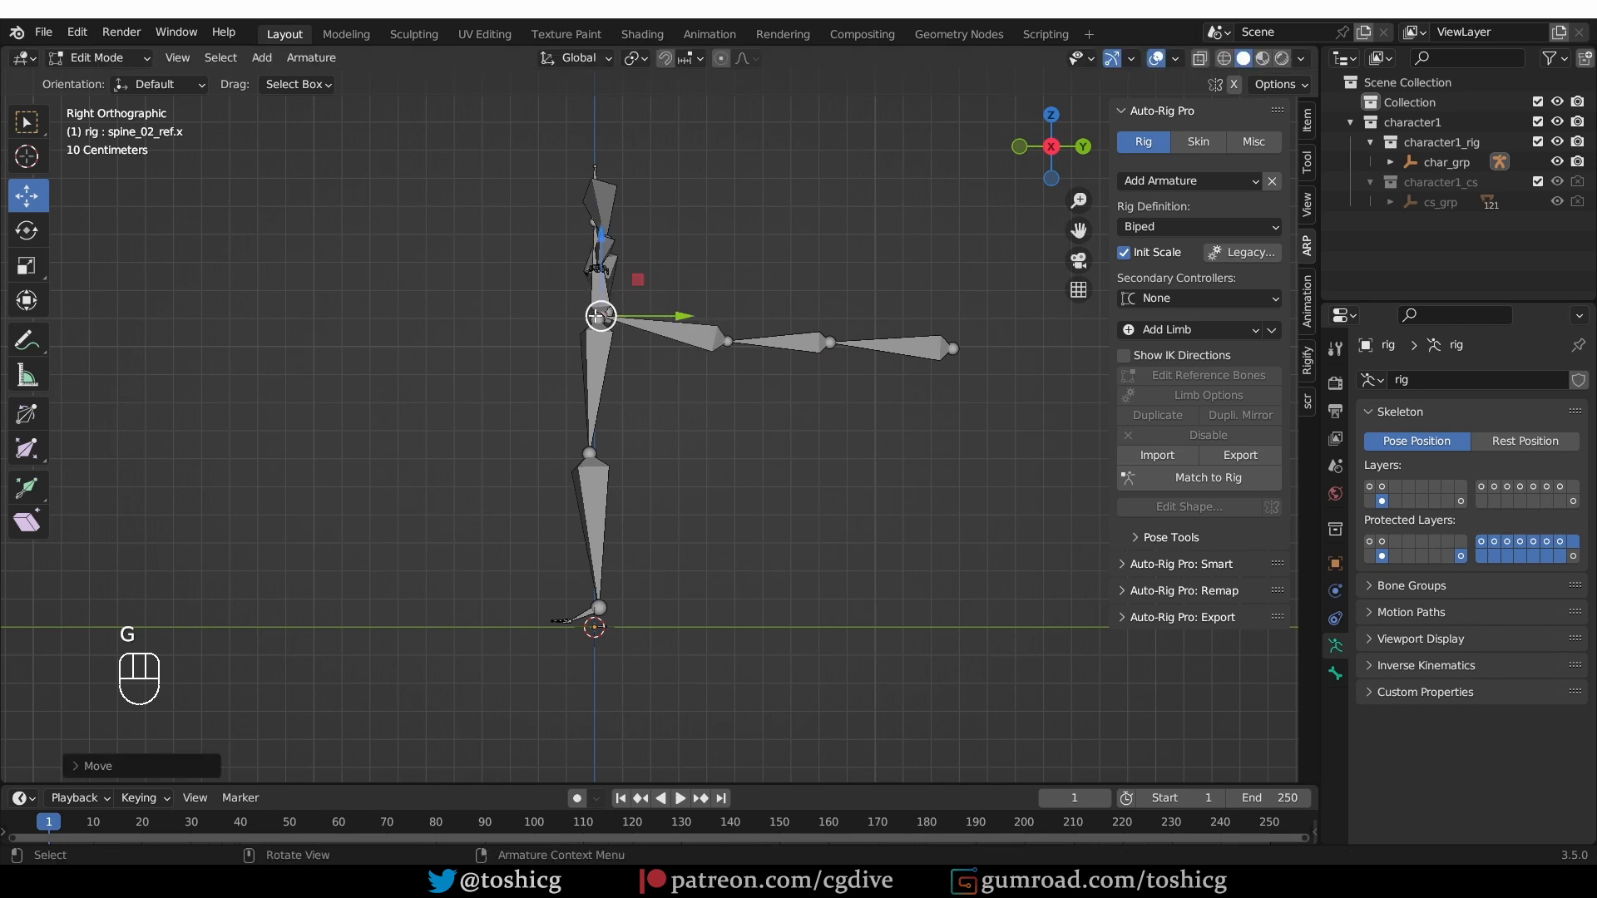
- Adjust the joint between the spine_03 and spine_04 reference bones vertically to space the upright spine
mouse_move(556, 247)
middle_mouse_down()
mouse_move(722, 273)
mouse_move(608, 279)
mouse_move(587, 249)
middle_mouse_up()
left_click(588, 182)
key("g")
left_click(589, 254)
key("g")
left_click(604, 247)
key("g")
key("g")
middle_click(585, 218)
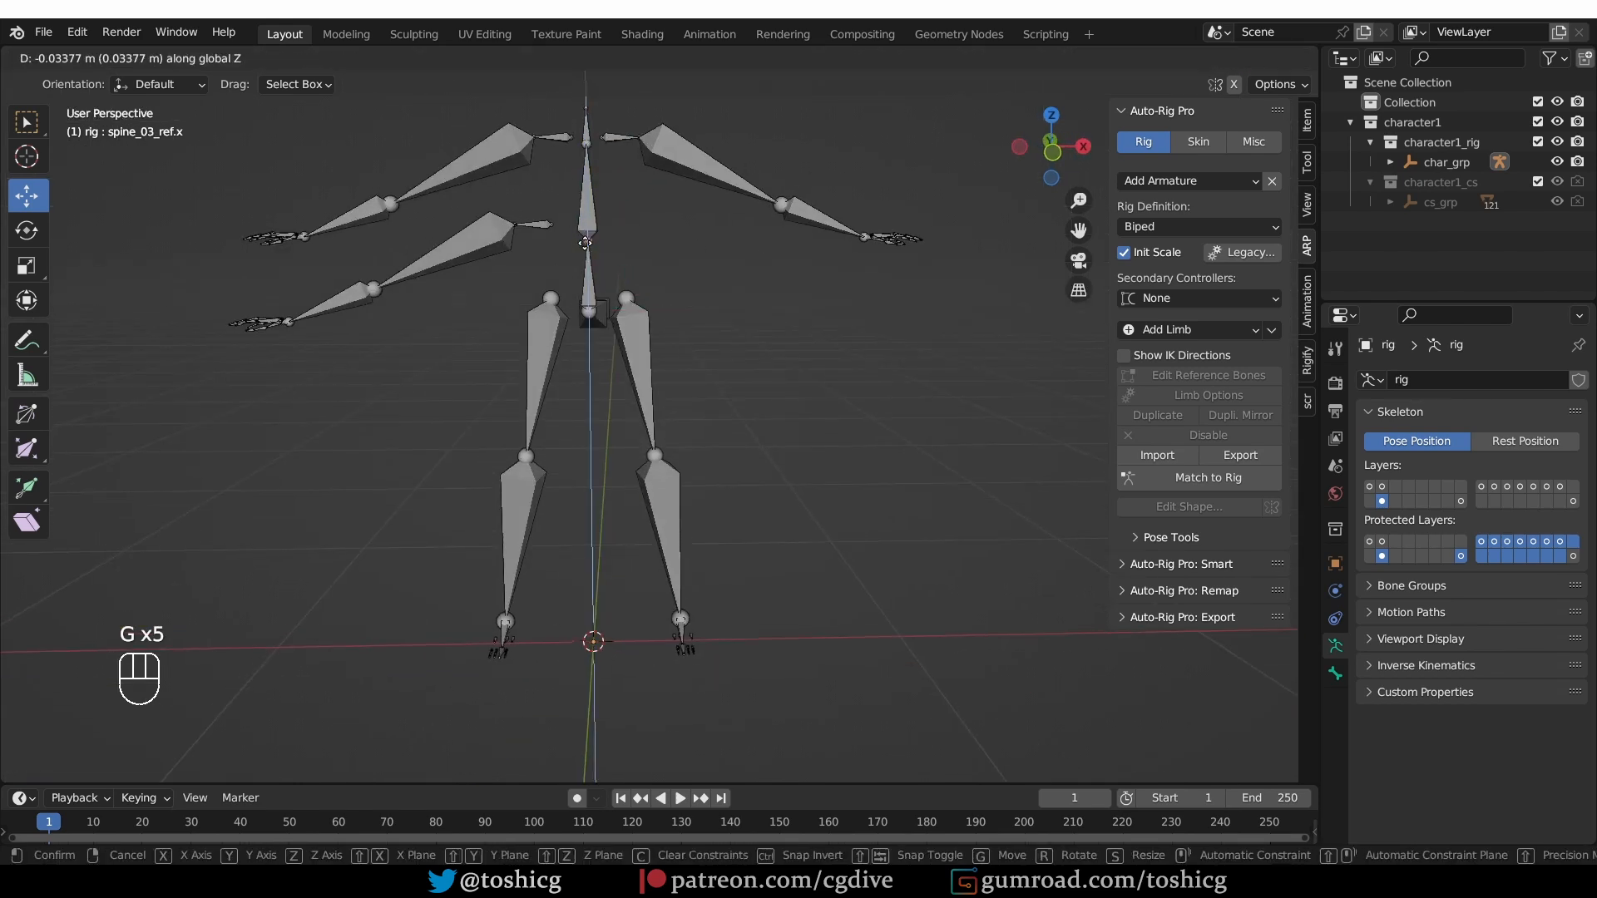
left_click(585, 226)
- Parent the lower right shoulder reference bone to the spine_04 reference bone with Keep Offset
left_click(546, 228)
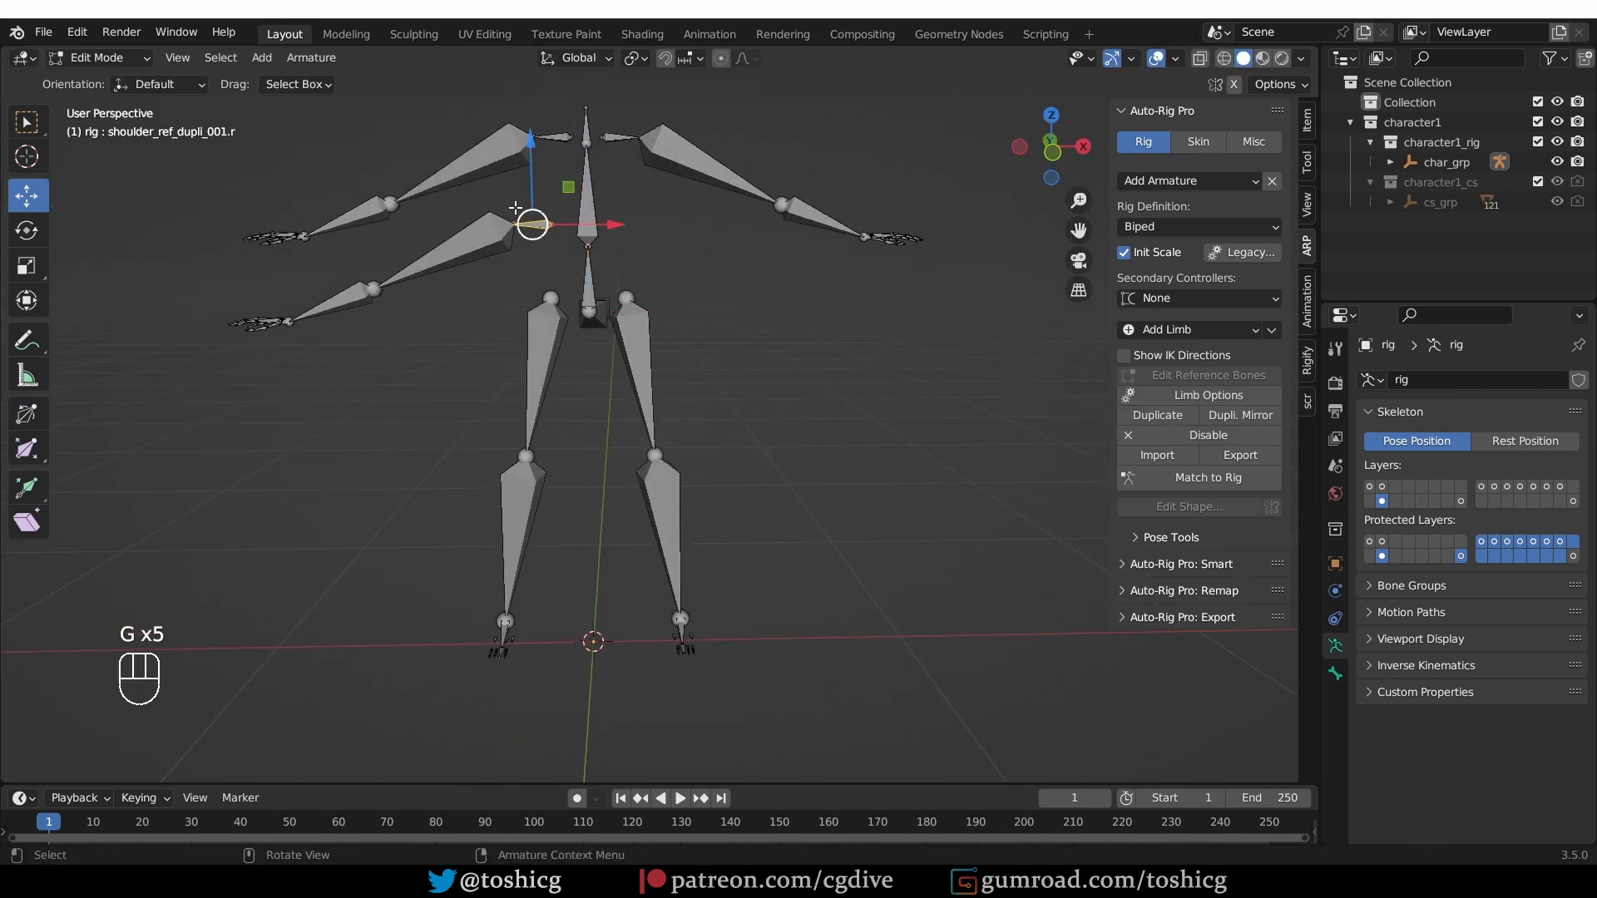
left_click(593, 192, "shift")
key("ctrl+p")
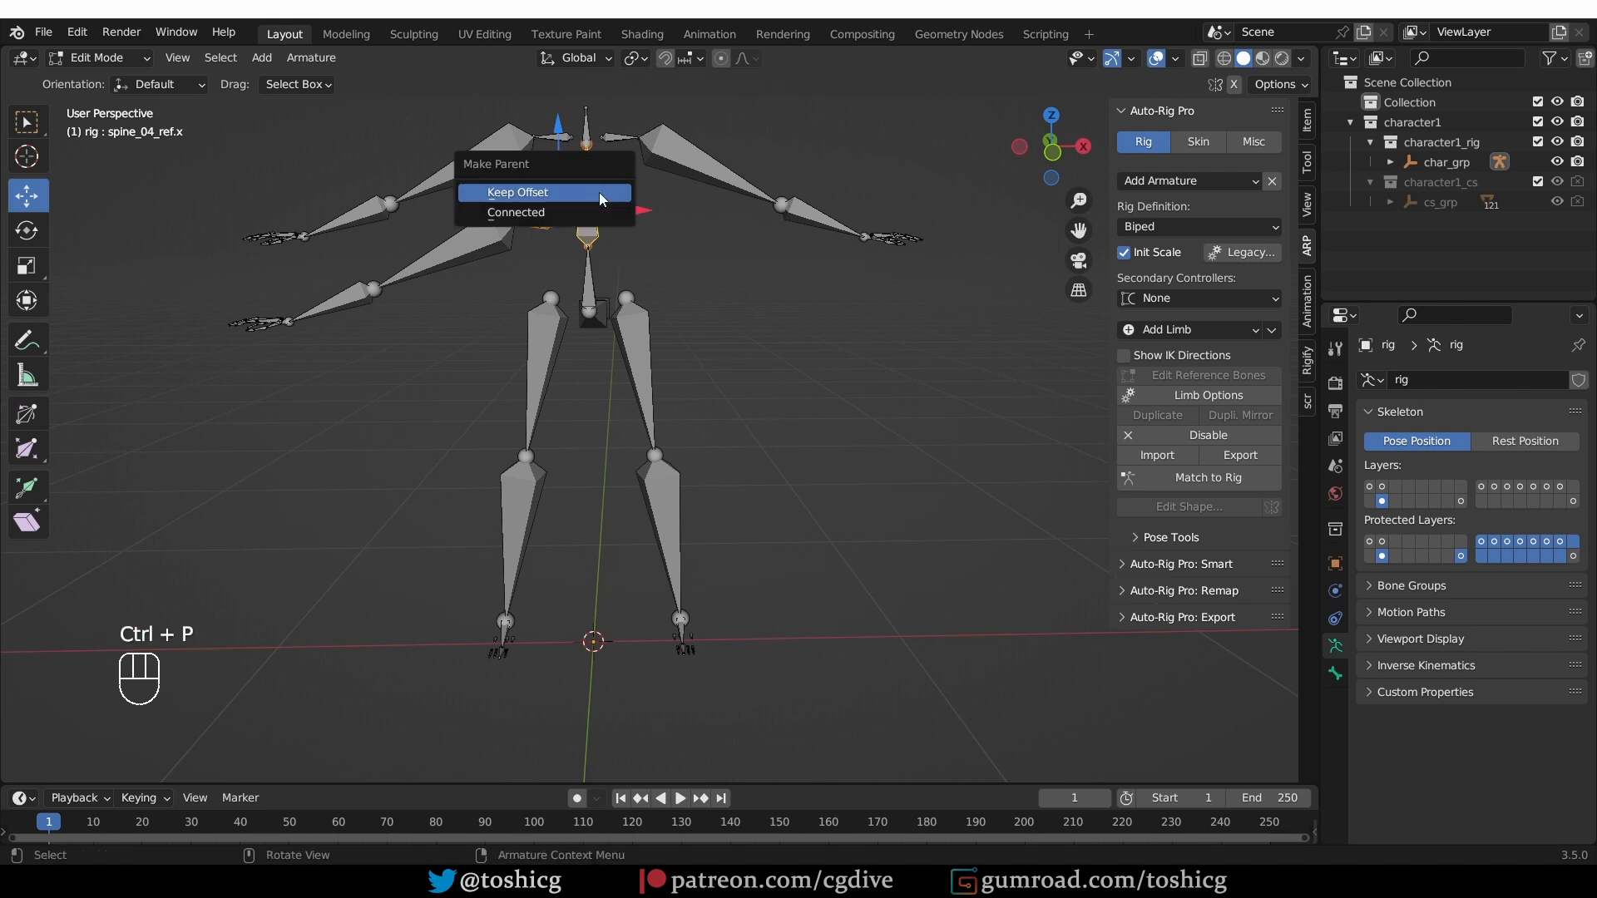
left_click(597, 193)
- Lower the joint at the upper end of the spine_04 reference bone vertically
left_click(587, 145)
key("g")
middle_click(587, 160)
left_click(587, 174)
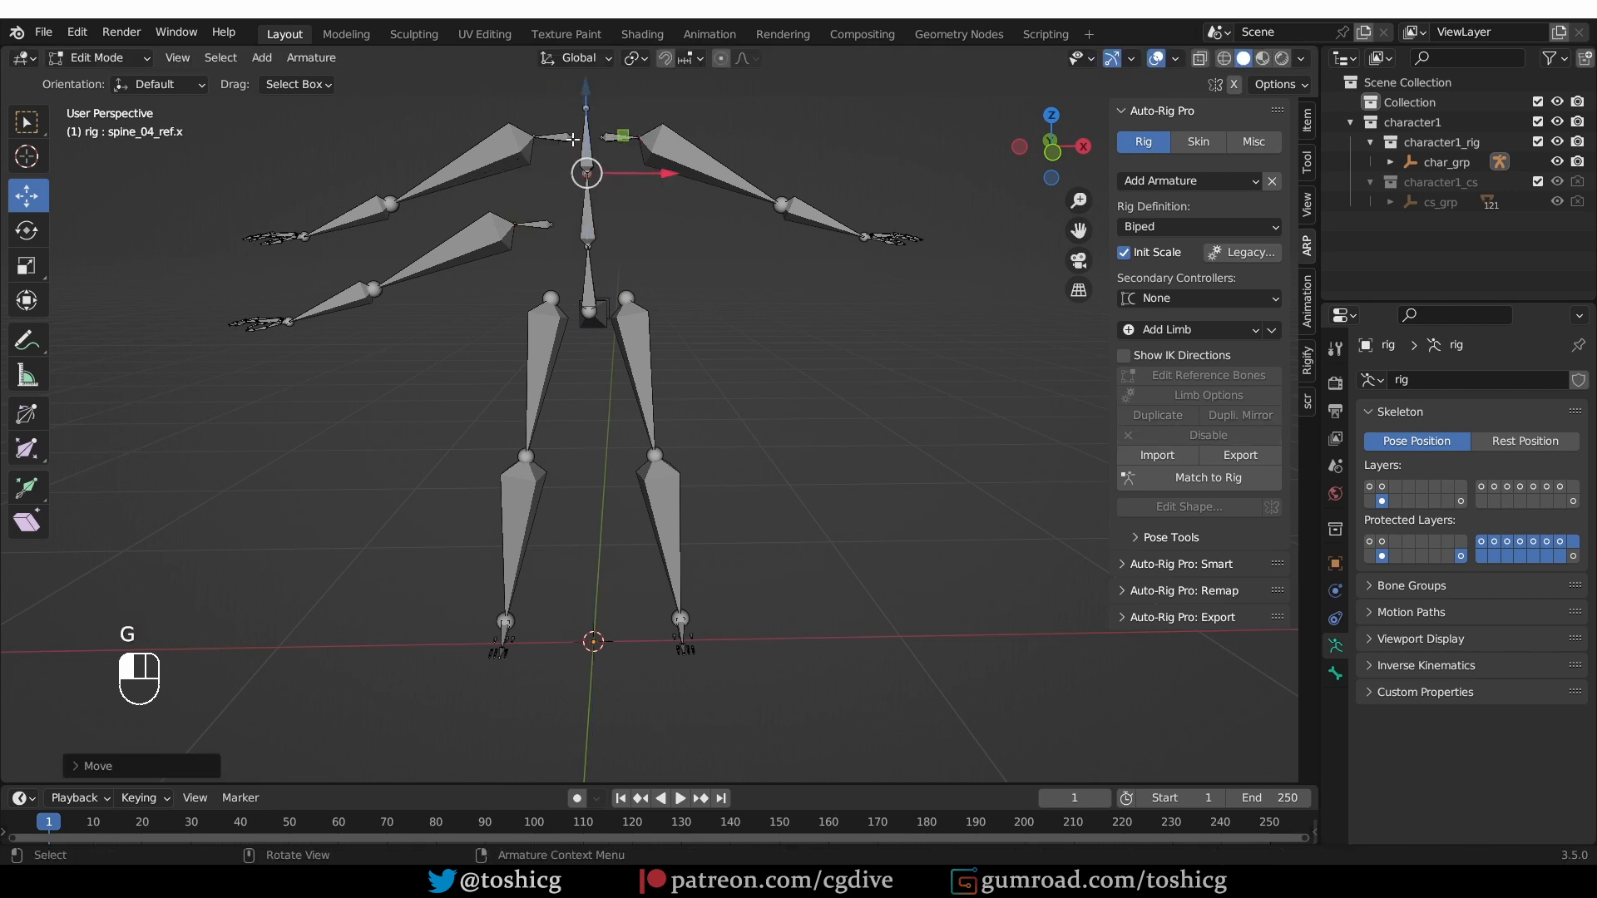
- Parent both upper shoulder reference bones to the topmost spine reference bone
left_click(555, 137)
left_click(617, 138, "shift")
left_click(586, 145, "shift")
key("ctrl+p")
- Duplicate the left leg limb and place the copy near the rear end of the horizontal spine
middle_click_drag(689, 301, 600, 328)
left_click(620, 359)
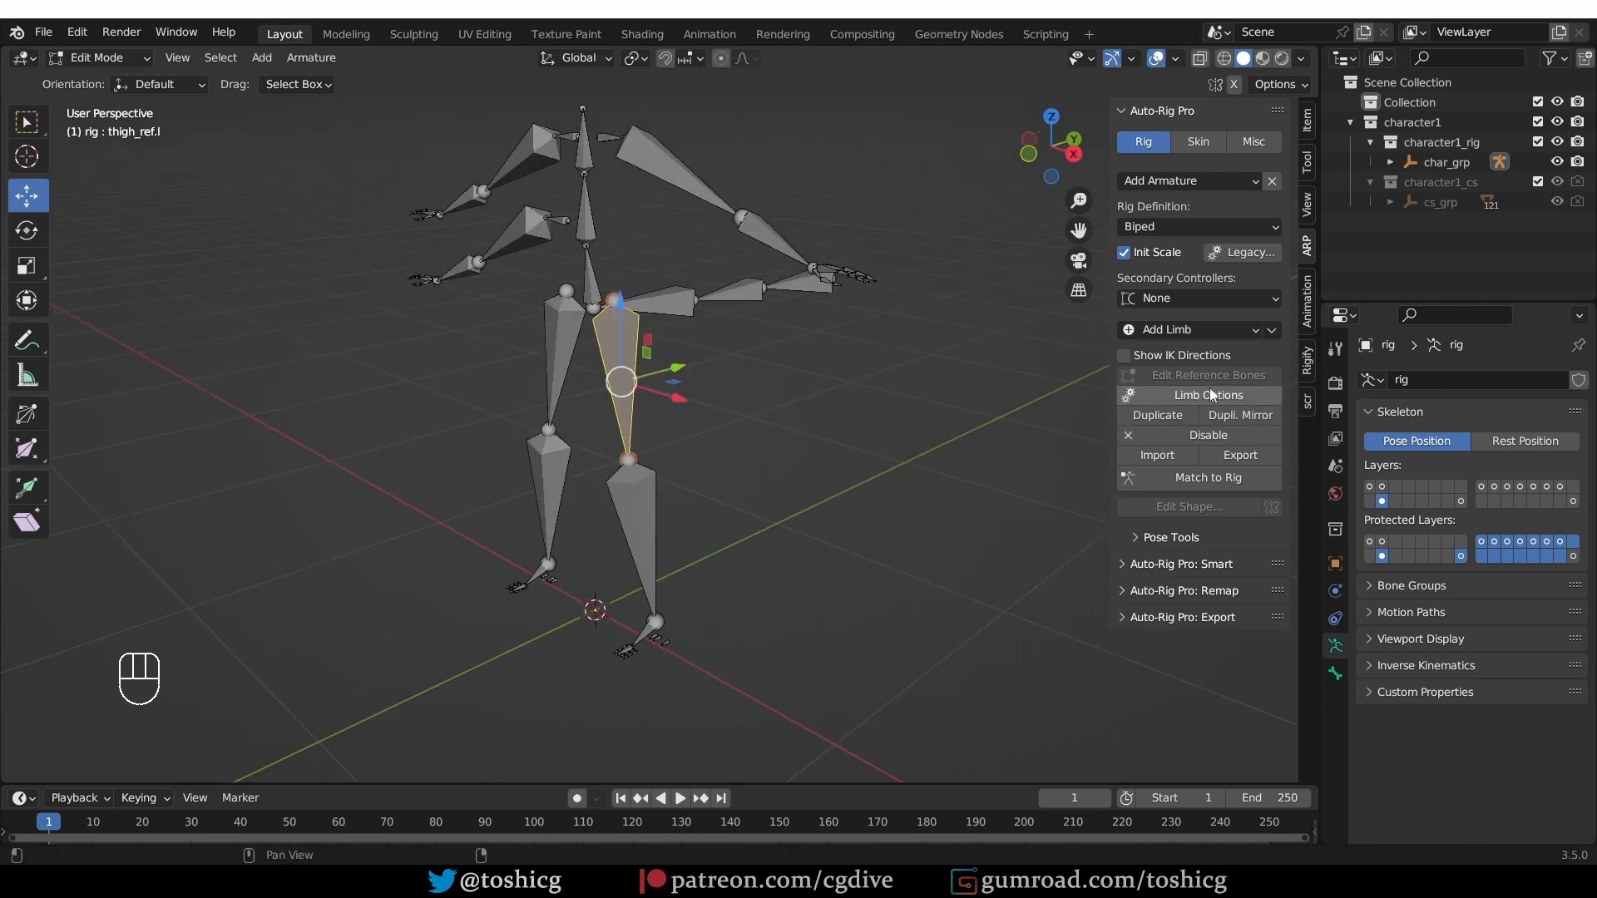
left_click(1158, 415)
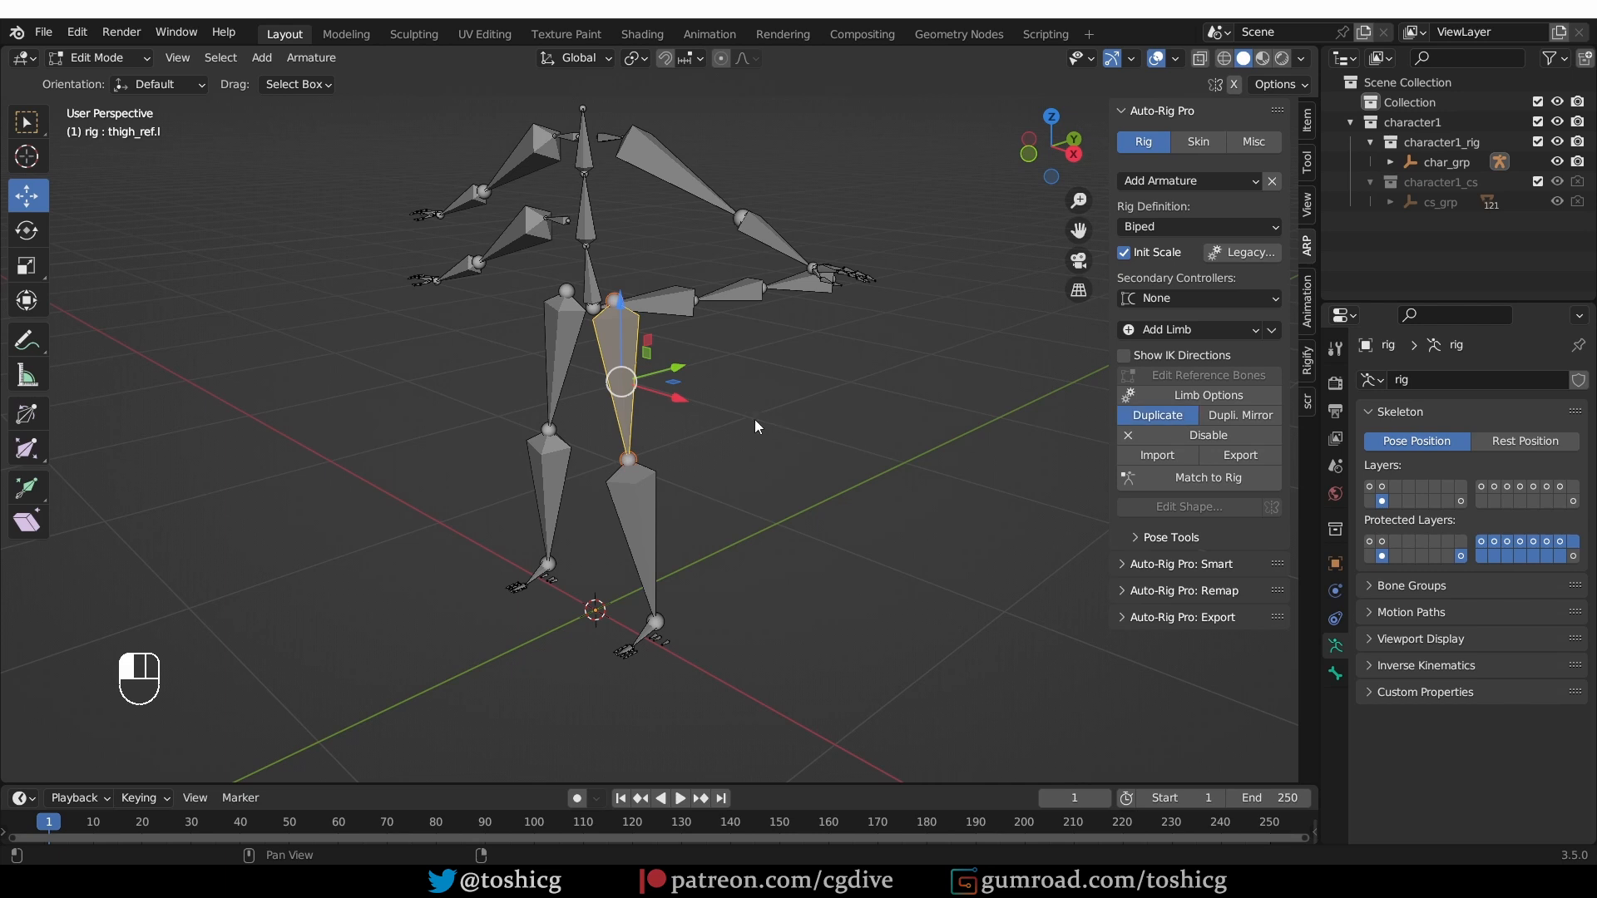
key("g")
left_click(902, 536)
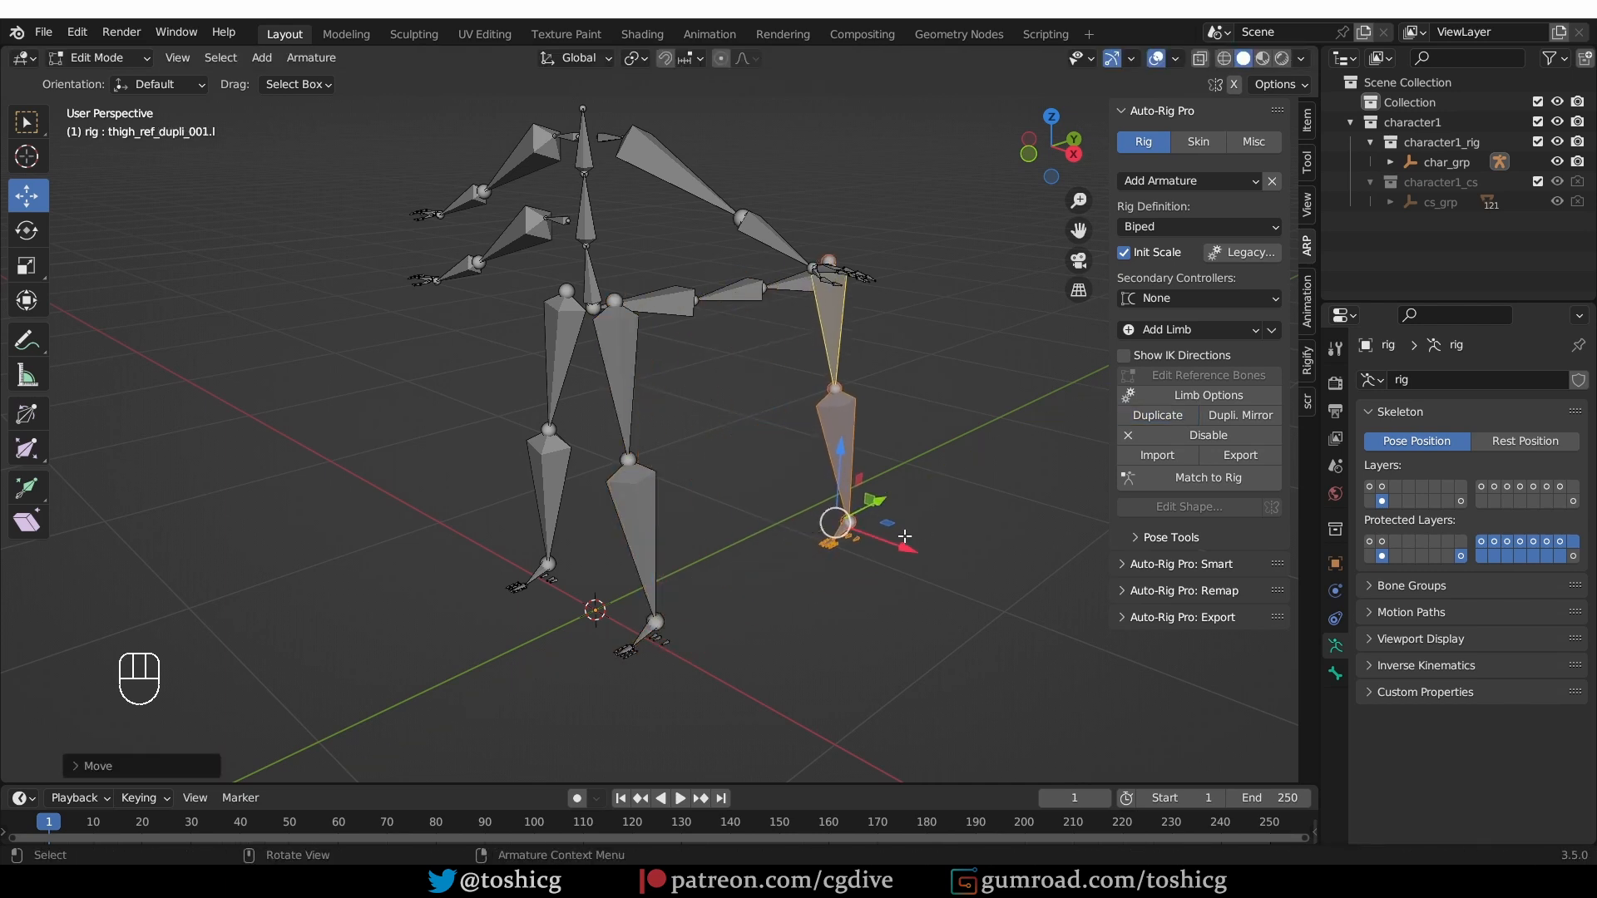
- Enable the 3 Bones Leg option for the duplicated rear leg
middle_click_drag(902, 537, 1040, 465)
left_click(1209, 395)
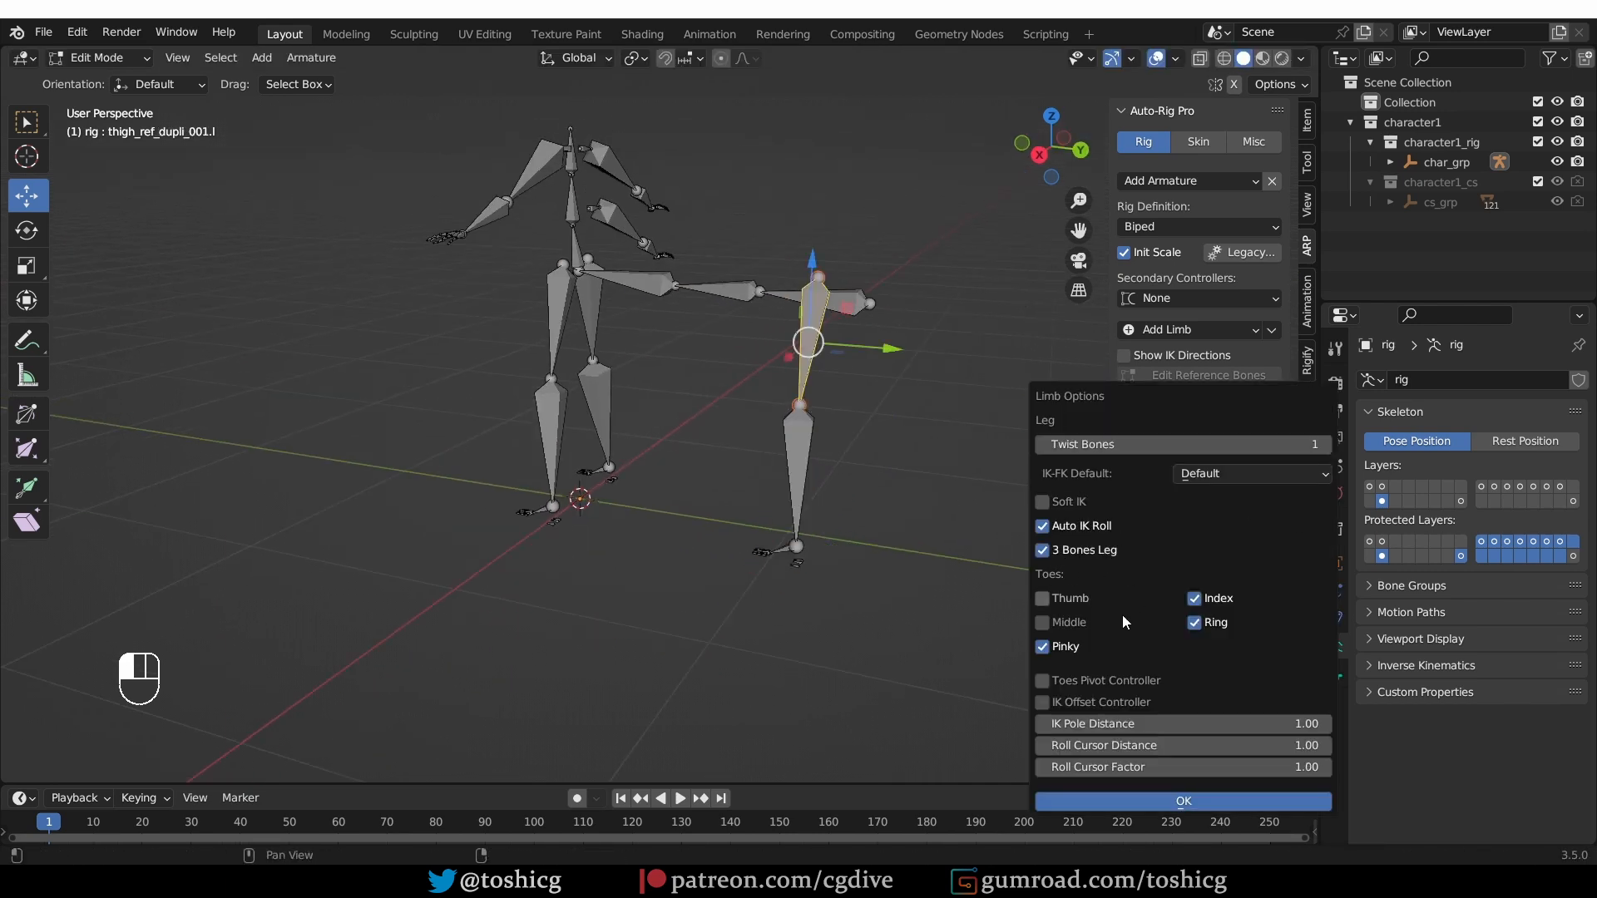
left_click(1183, 800)
- Move the rear leg's uppermost thigh bone down to the level of the horizontal spine in the right side view
middle_click_drag(769, 292, 809, 304)
key("KP_3")
left_click(819, 224)
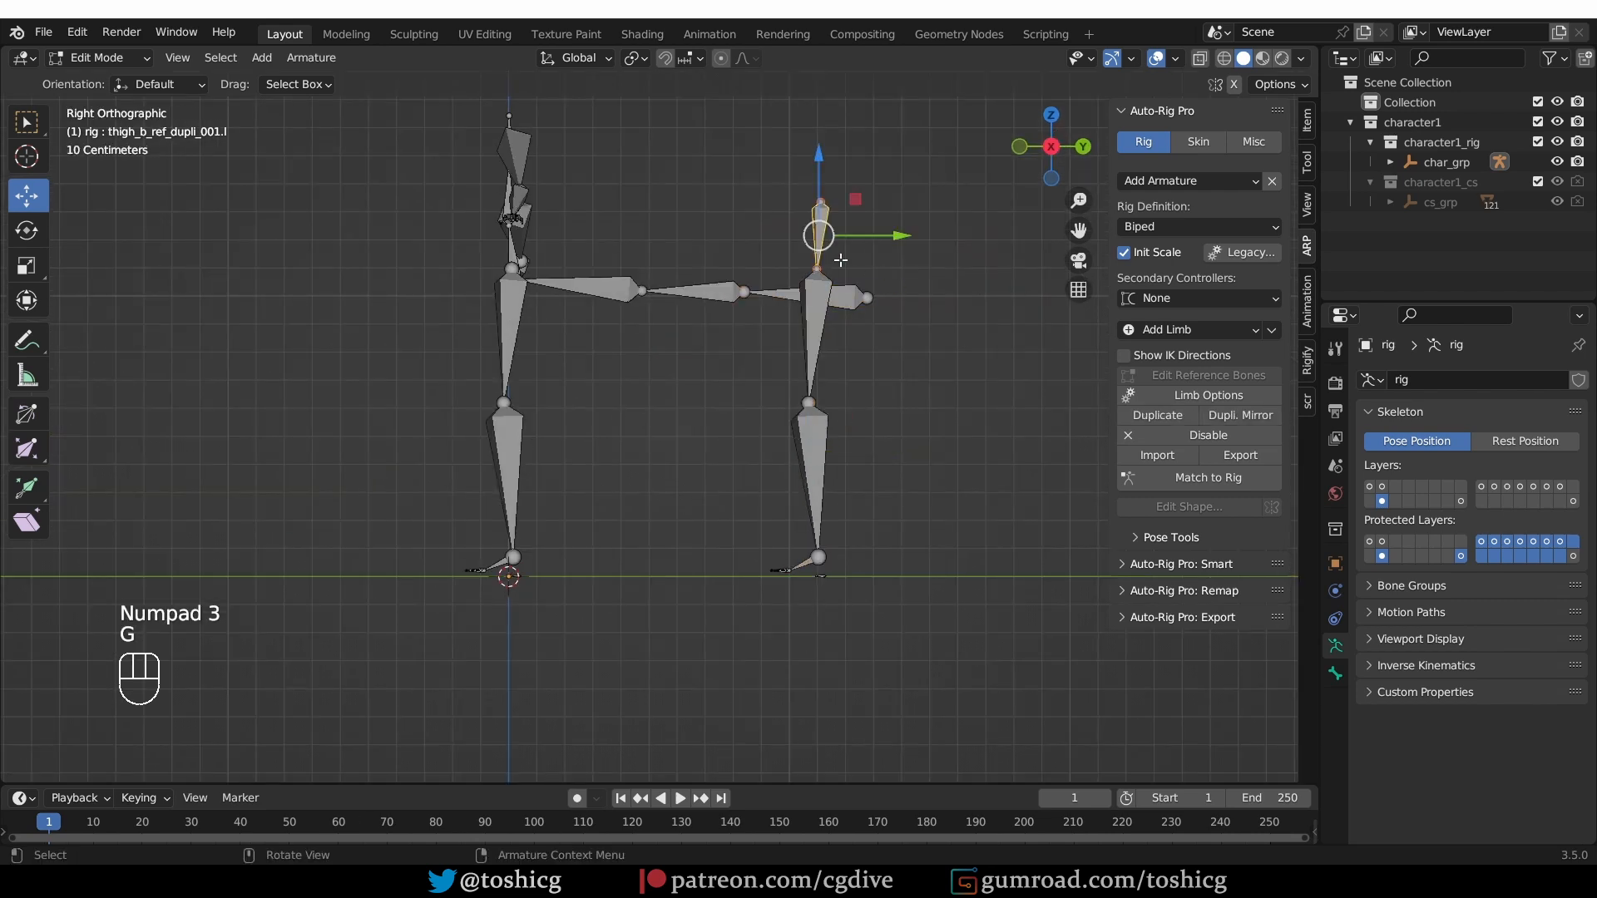
key("g")
key("g")
key("g")
right_click(886, 270)
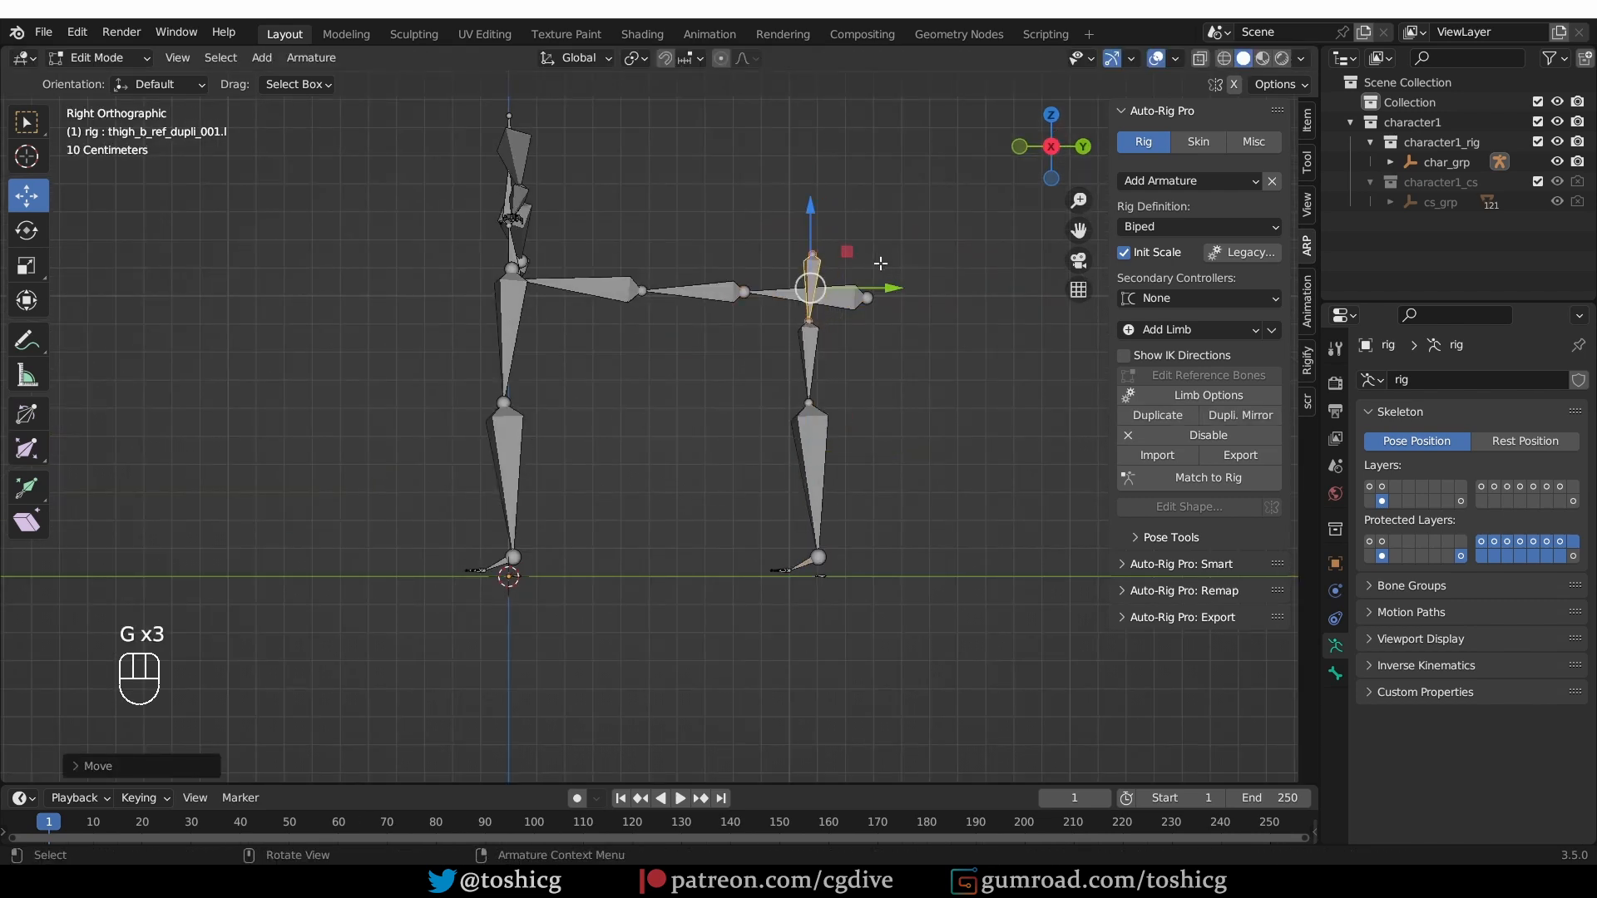
- Rotate the rear leg's uppermost thigh bone so its upper end tilts backwards, and resize it slightly
key("r")
key("ctrl+z")
key("r")
left_click(922, 329)
key("s")
left_click(936, 333)
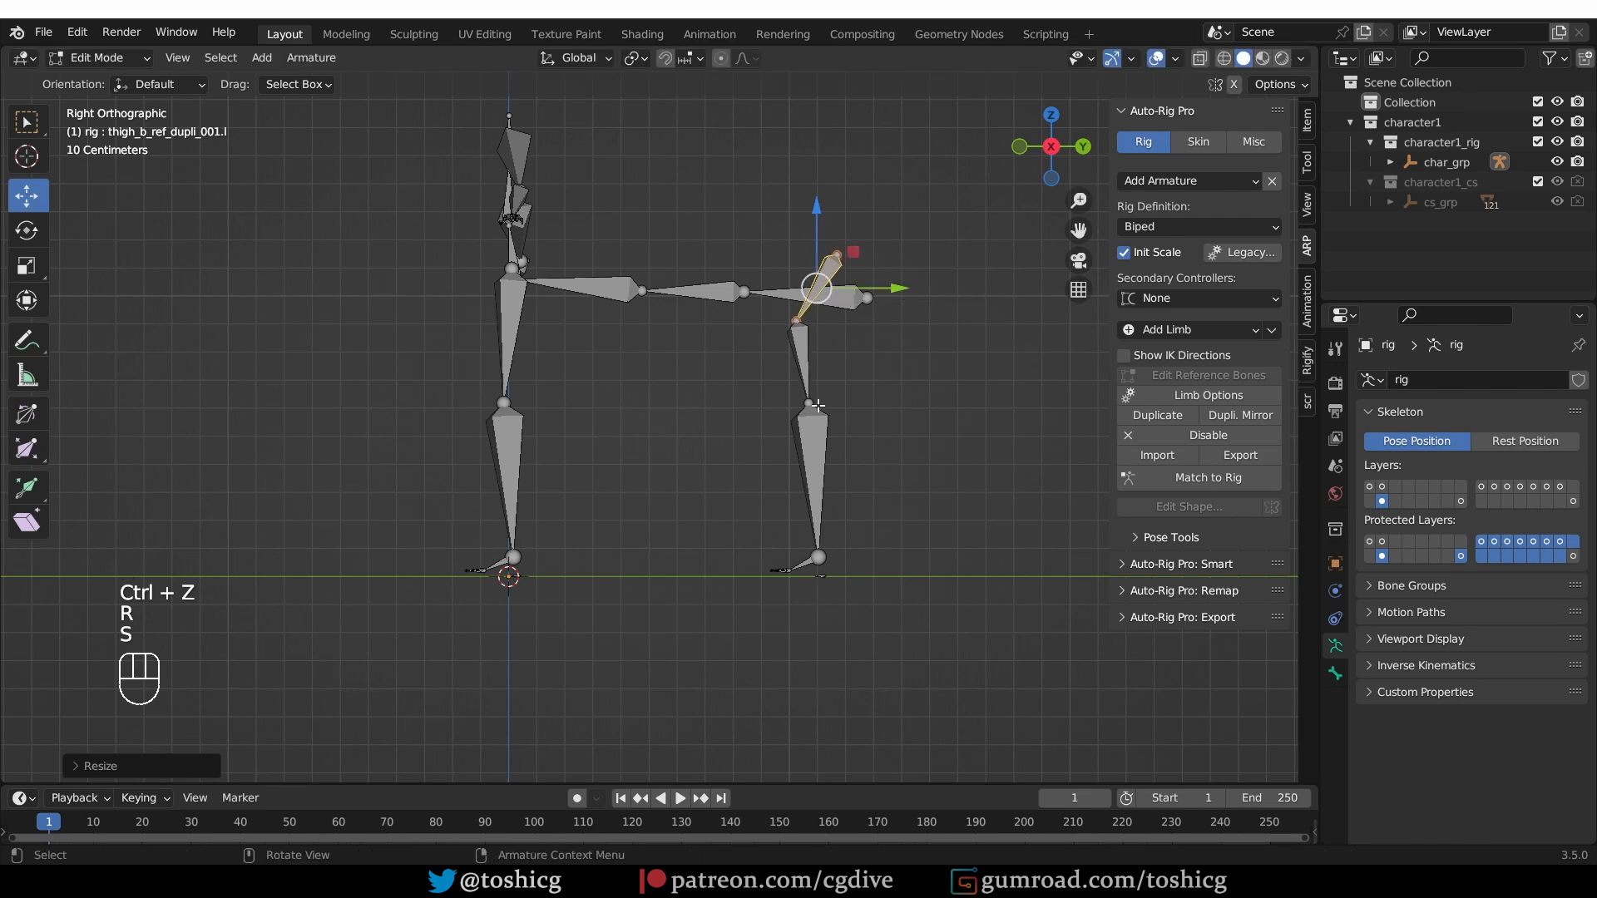
- Lower the rear leg's knee joint and reposition the joint between its two thigh bones
left_click(808, 404)
key("g")
left_click(834, 463)
left_click(800, 328)
key("g")
left_click(793, 340)
- Scale the rear leg's two thigh bones together along the X axis
middle_click_drag(798, 343, 898, 356)
left_click_drag(903, 326, 813, 340)
left_click(829, 384, "shift")
key("s")
key("x")
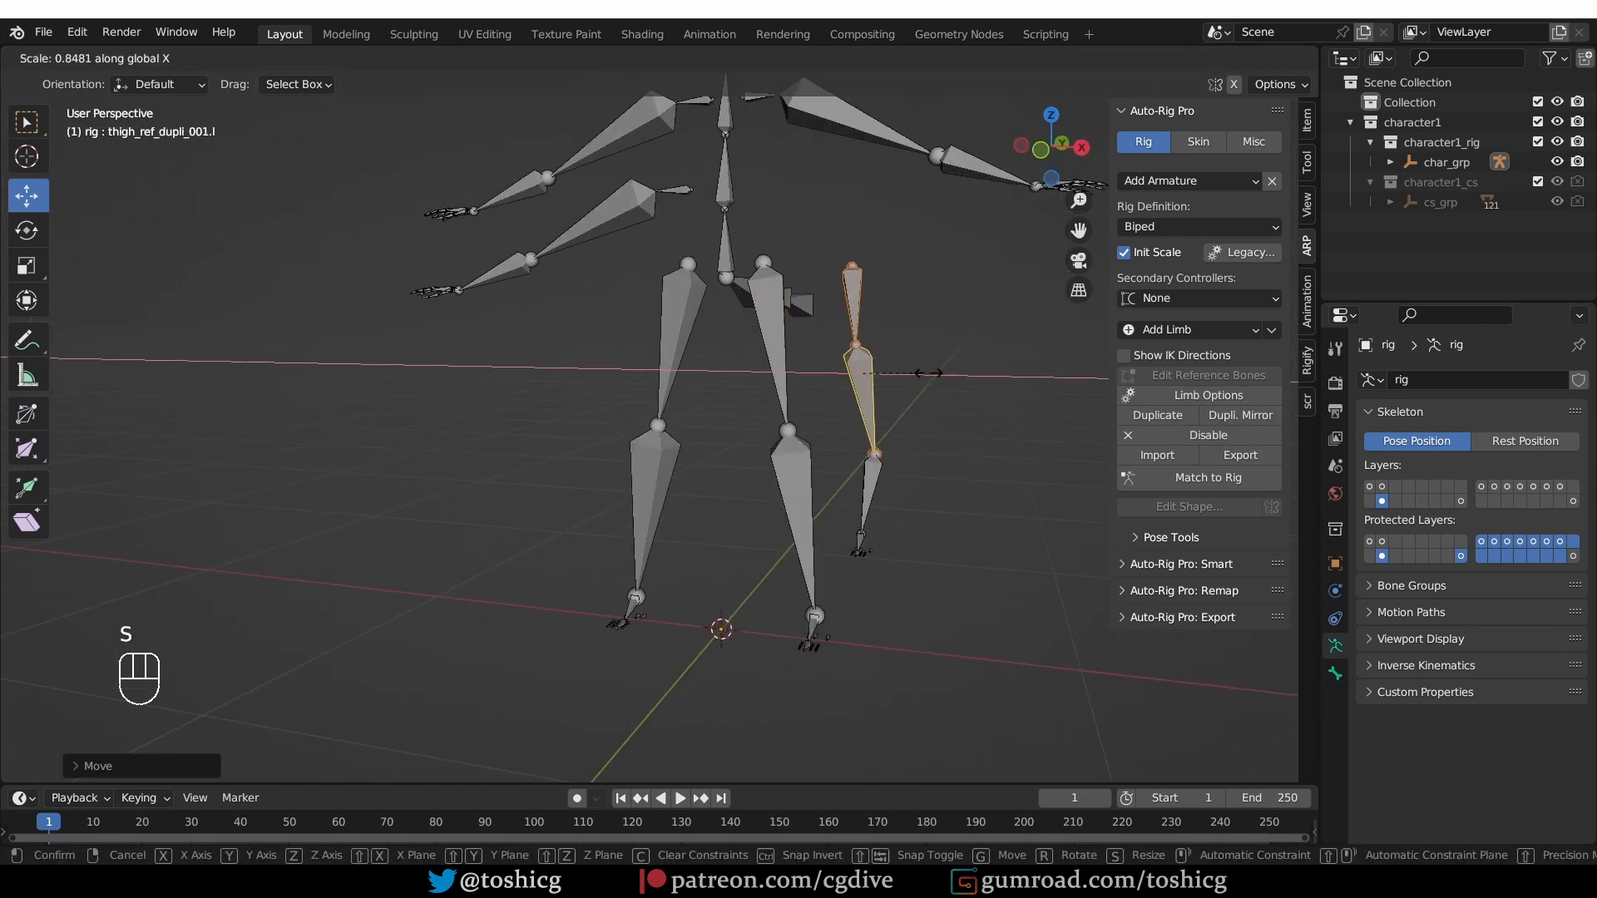
left_click(897, 366)
- Rotate the rear leg's uppermost thigh reference bone slightly
middle_click_drag(890, 362, 860, 337)
left_click(868, 309)
key("KP_3")
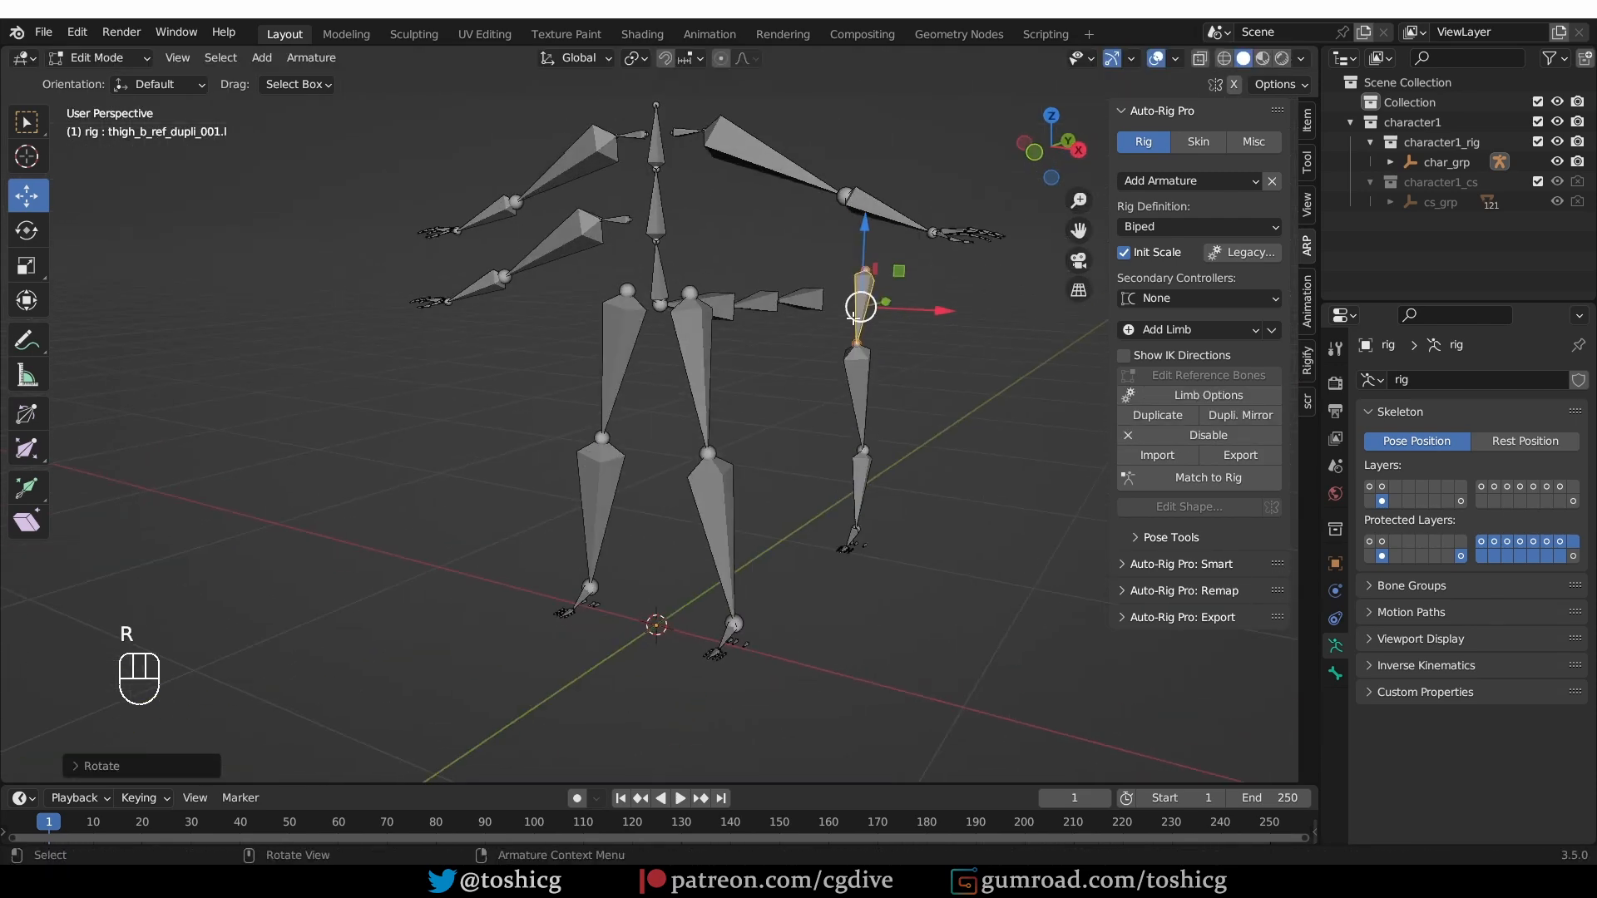
- Parent the rear leg's uppermost thigh bone to the root reference bone and mirror the leg to the right side
left_click(803, 296, "shift")
left_click(852, 300)
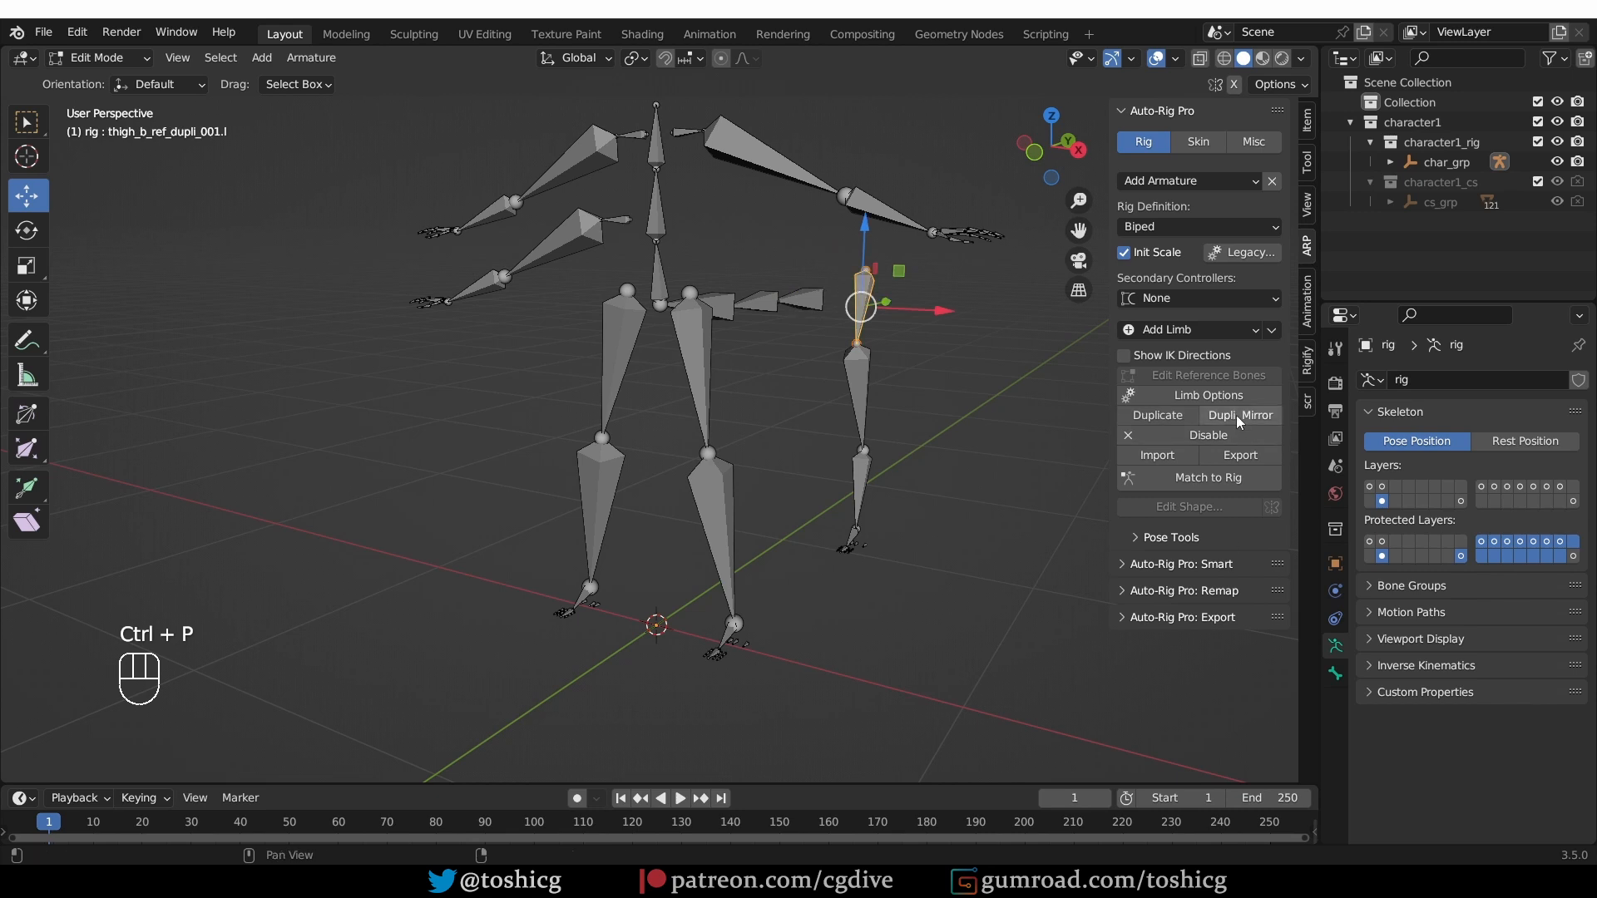
middle_click_drag(716, 396, 664, 389)
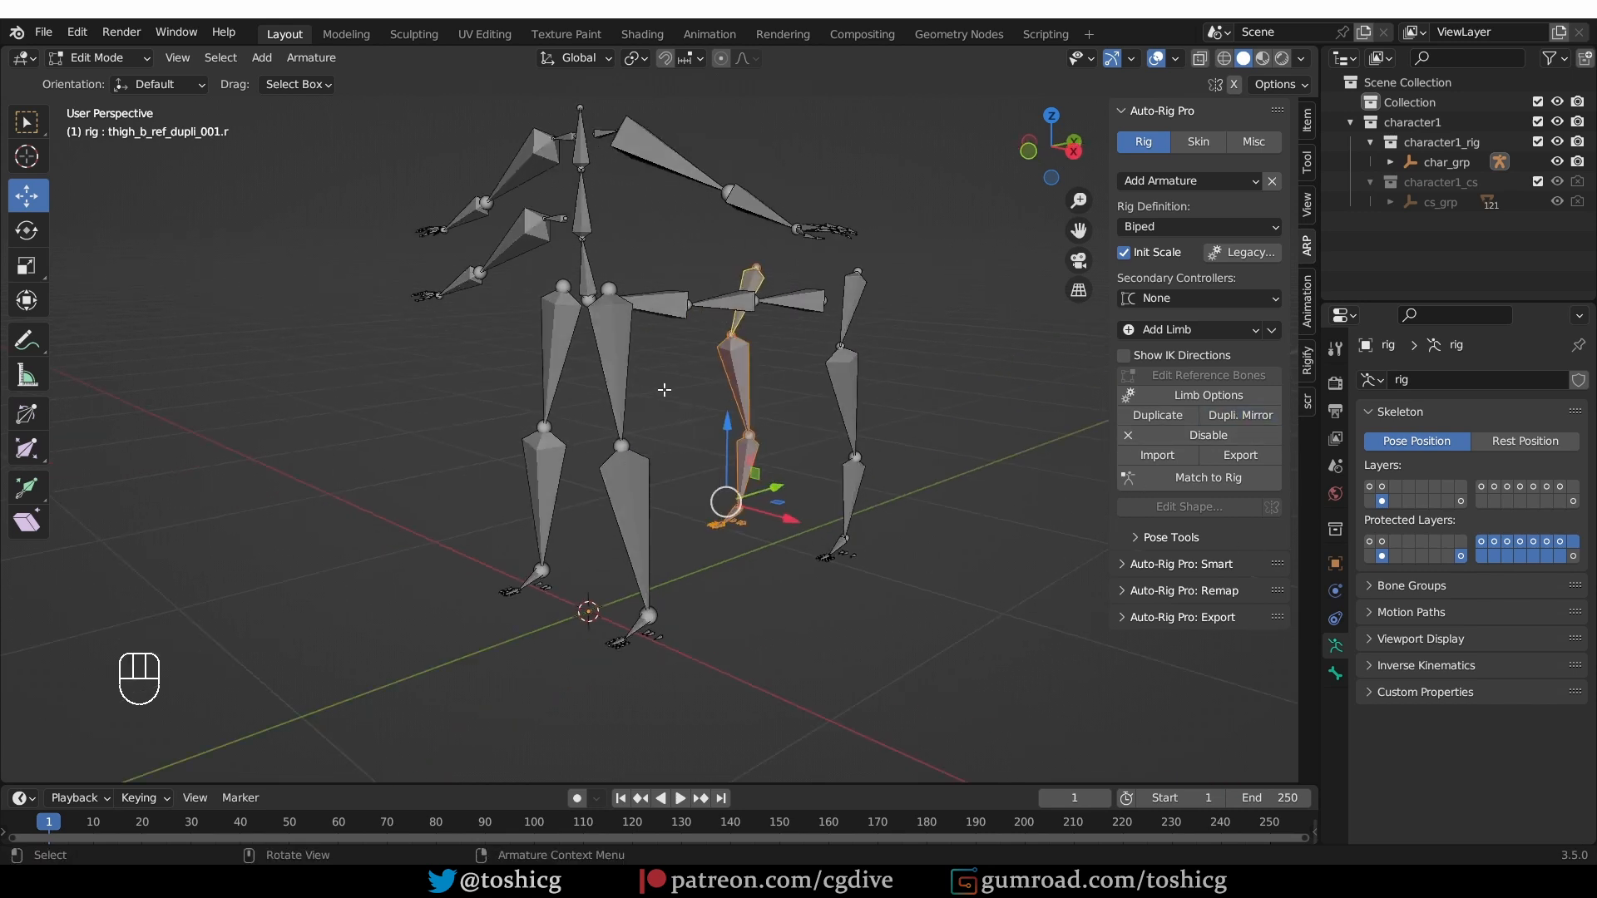
- Parent both front thigh reference bones to the first horizontal spine bone behind them and match the reference bones to the rig
left_click(609, 342)
left_click(556, 358, "shift")
left_click(657, 306, "shift")
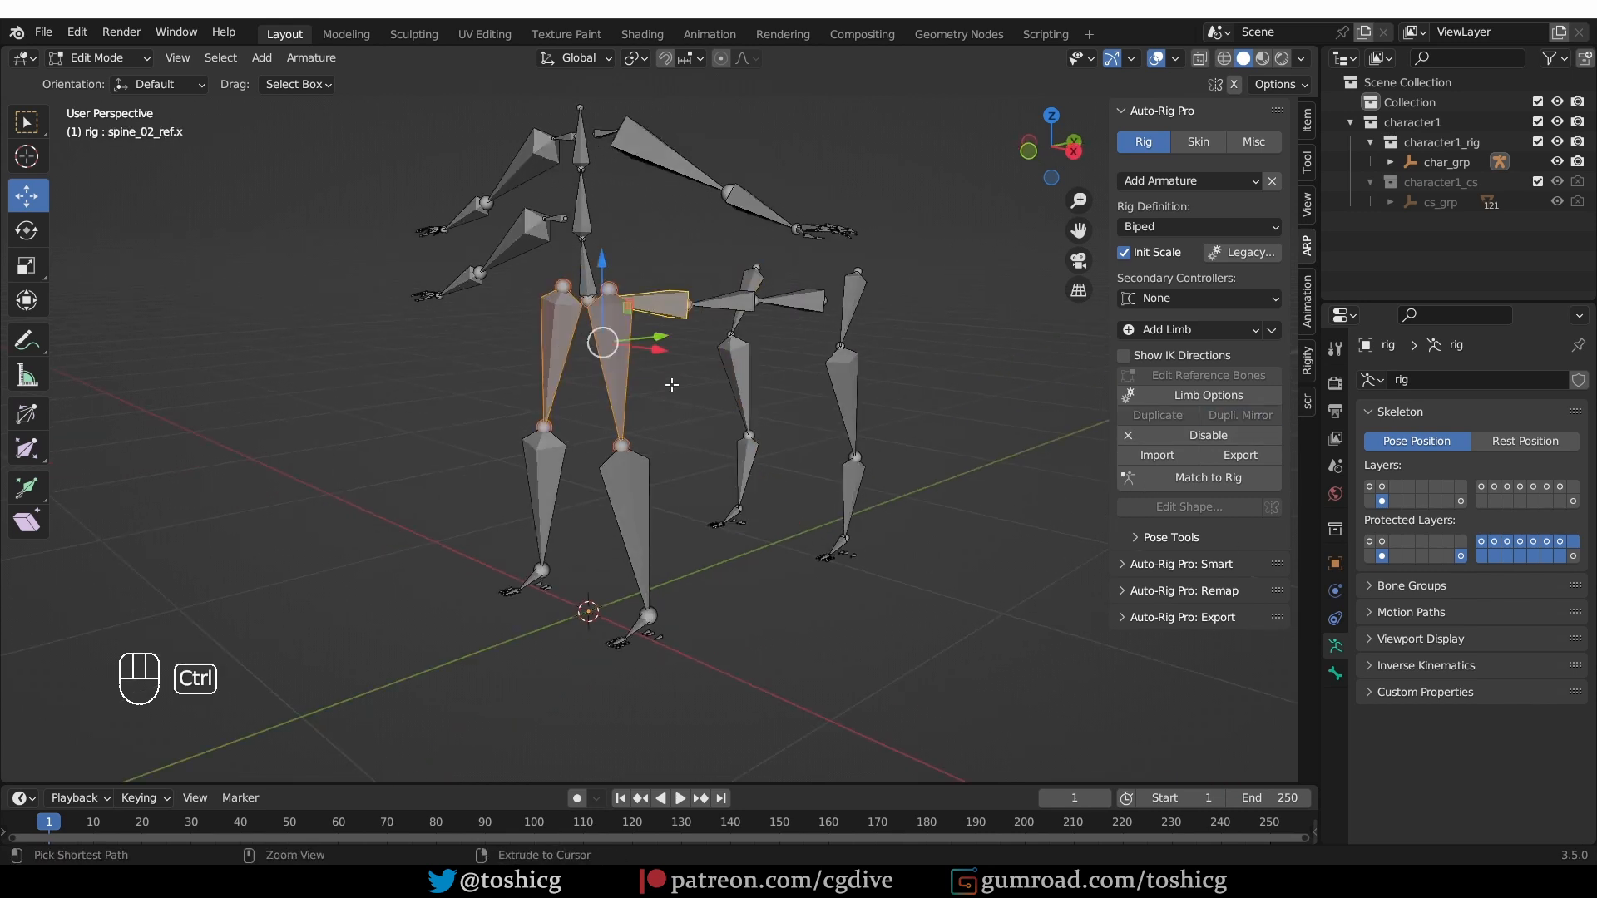
key("ctrl+p")
left_click(671, 384)
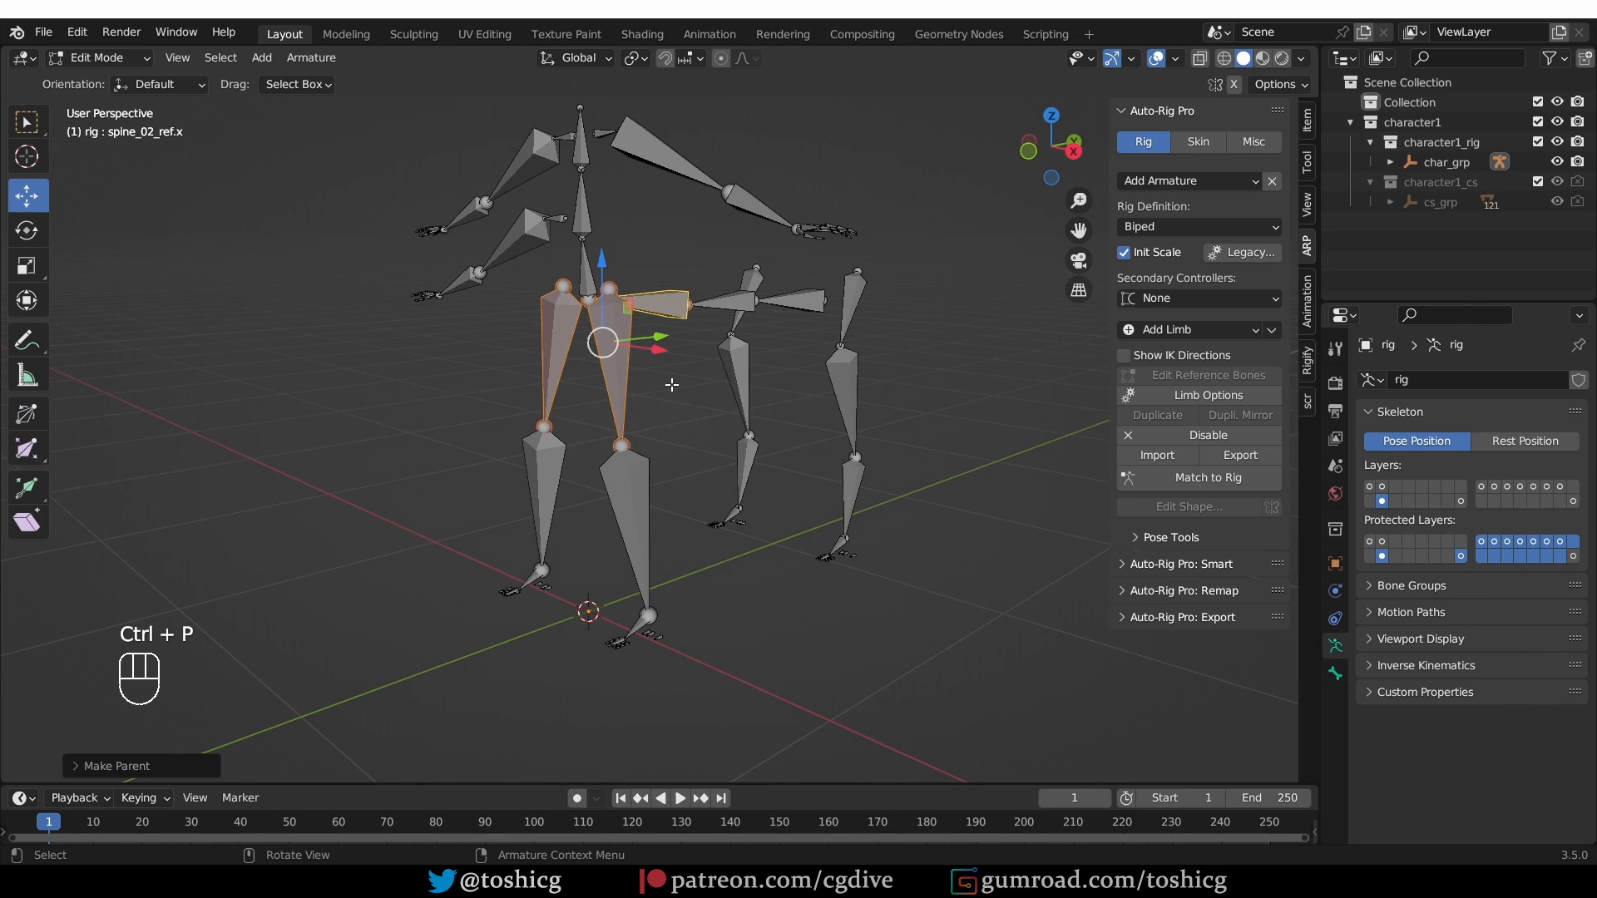
scroll(671, 384, "down", 1)
left_click(1212, 481)
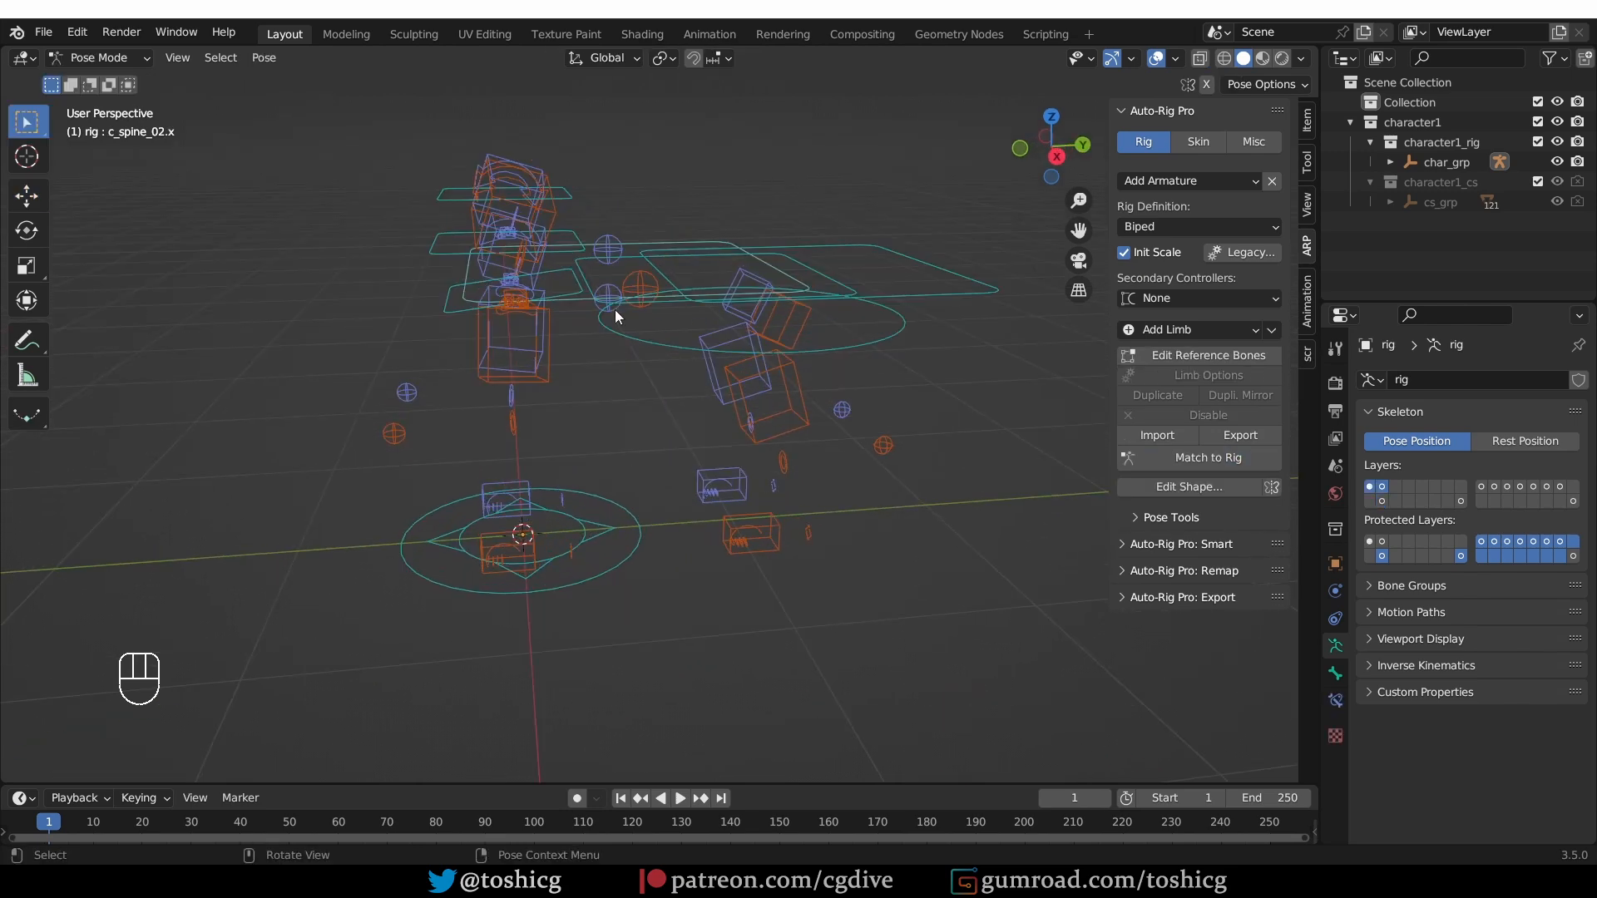
- Change the rig definition to Multi-Ped and regenerate the control rig from the reference bones
middle_click_drag(615, 310, 580, 267)
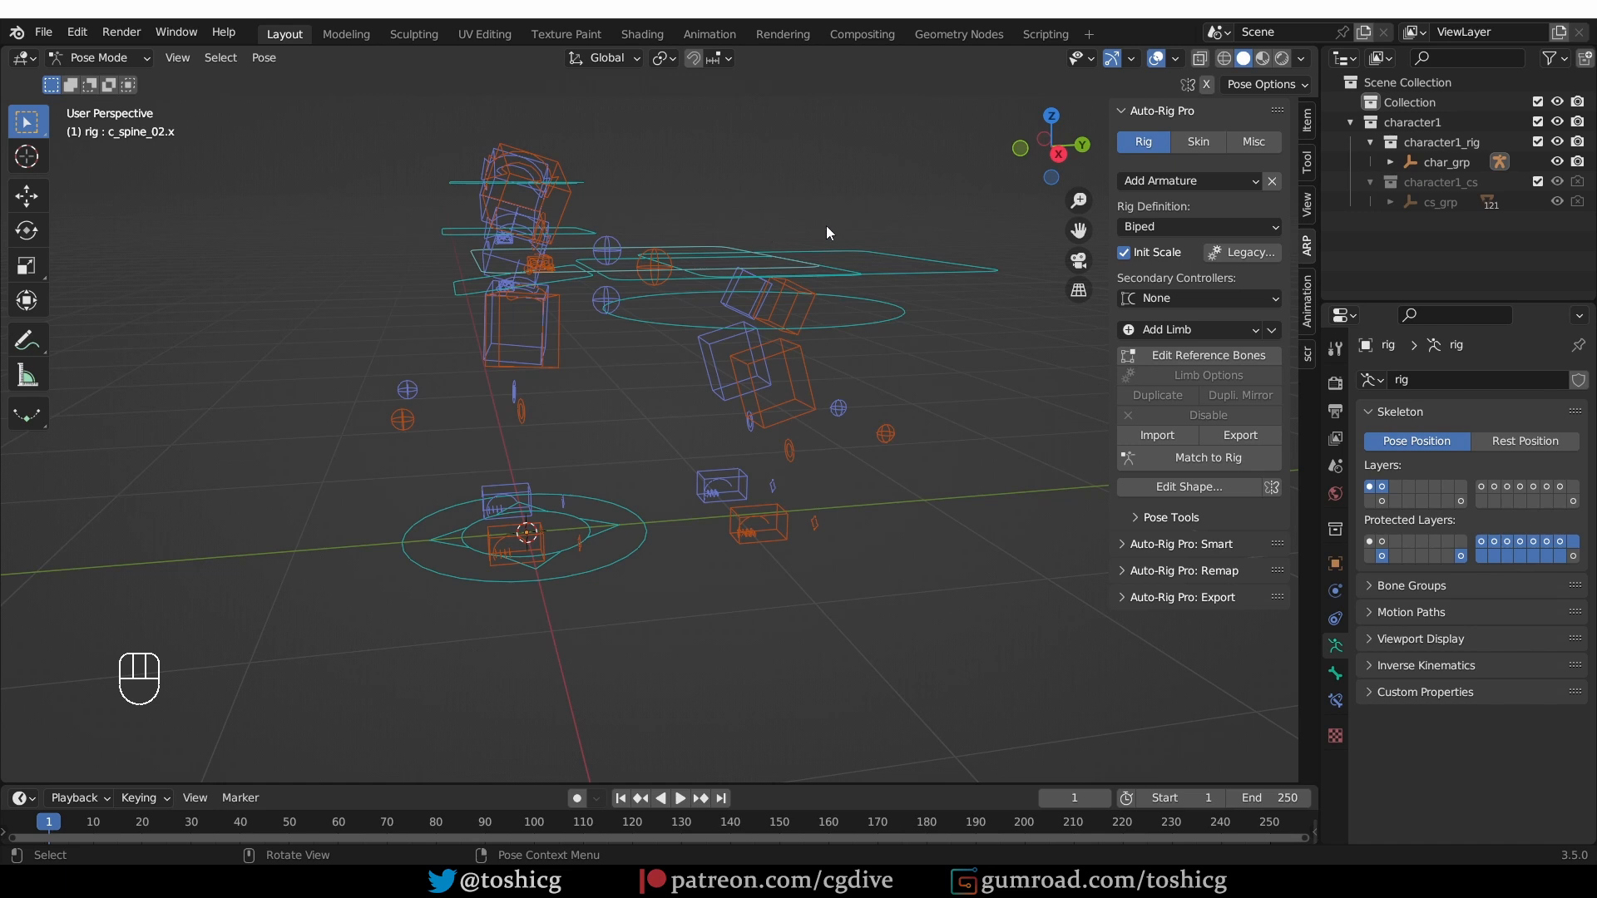
left_click(1158, 226)
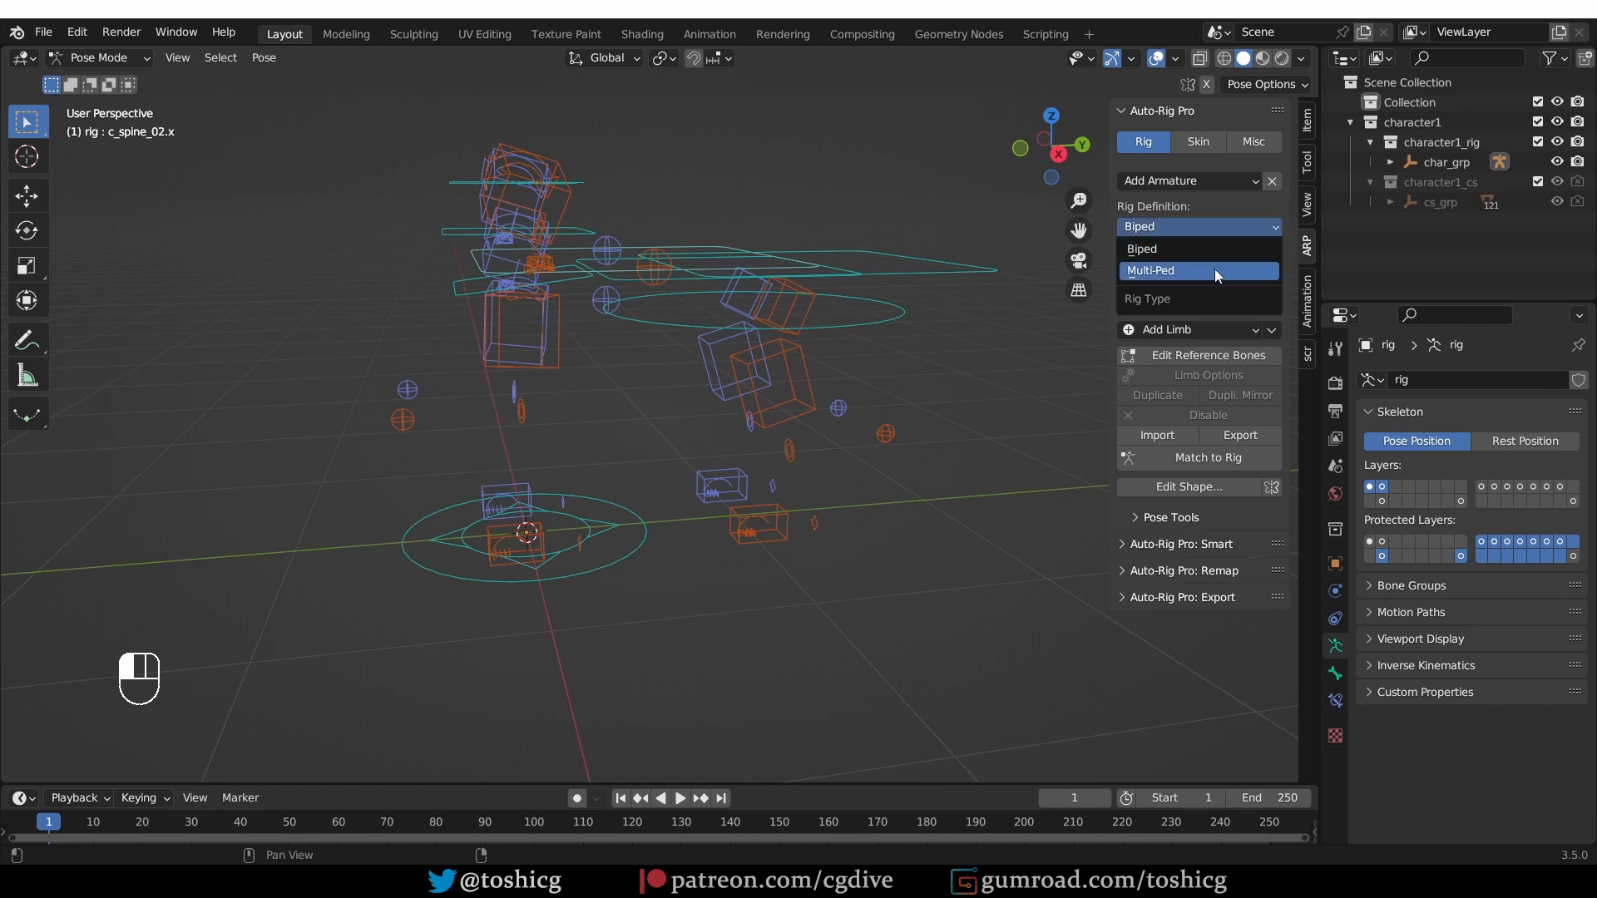
left_click(1178, 271)
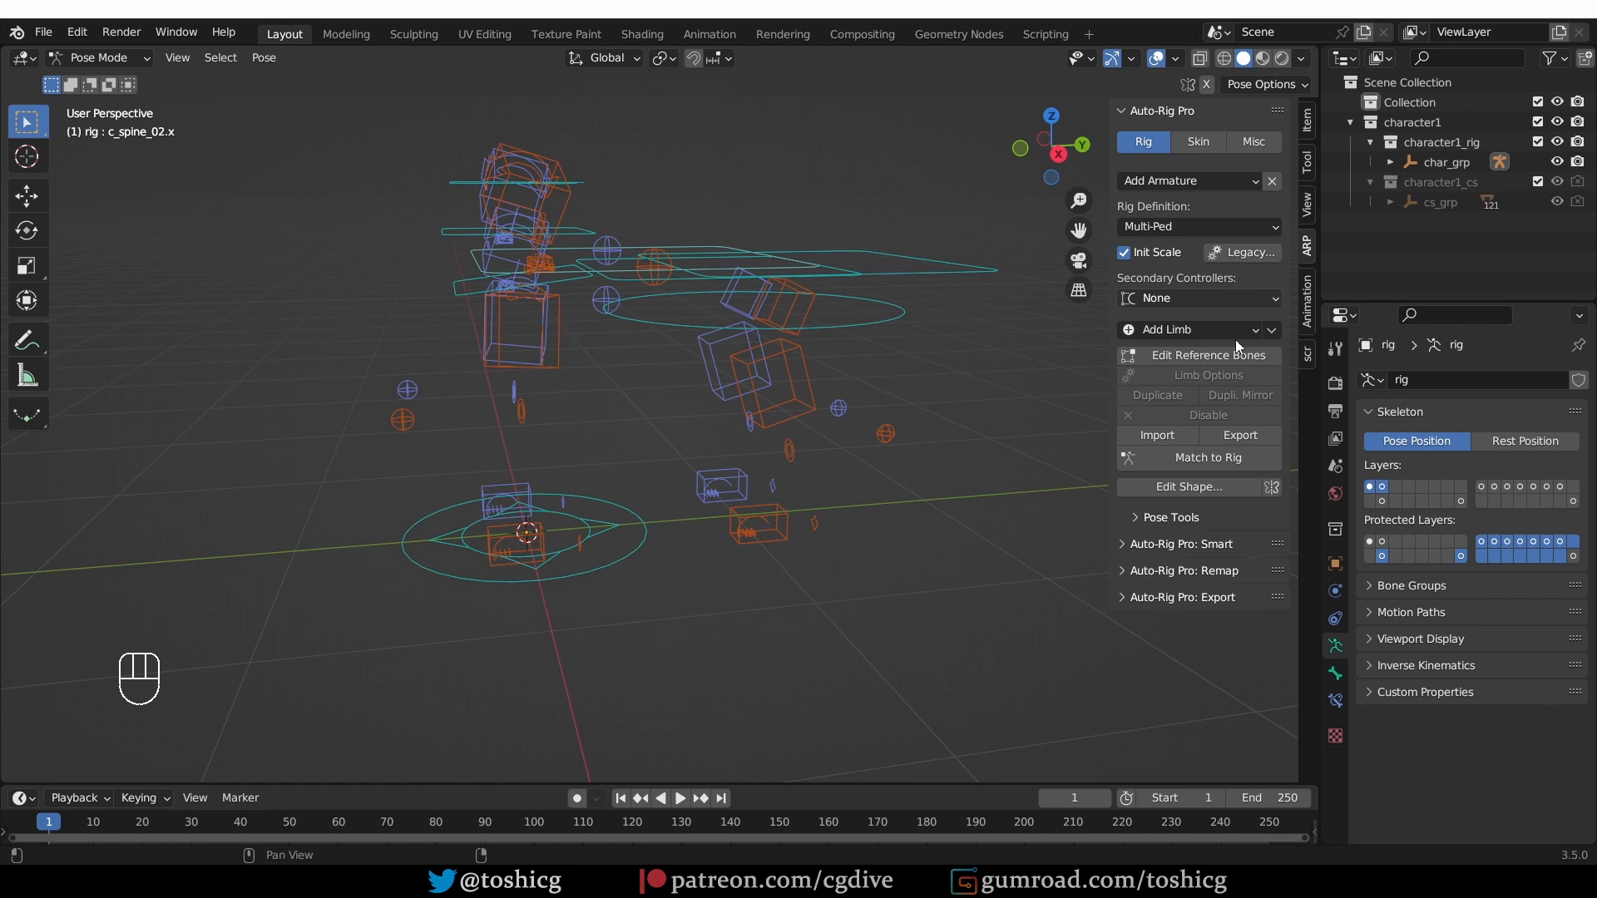
left_click(1228, 467)
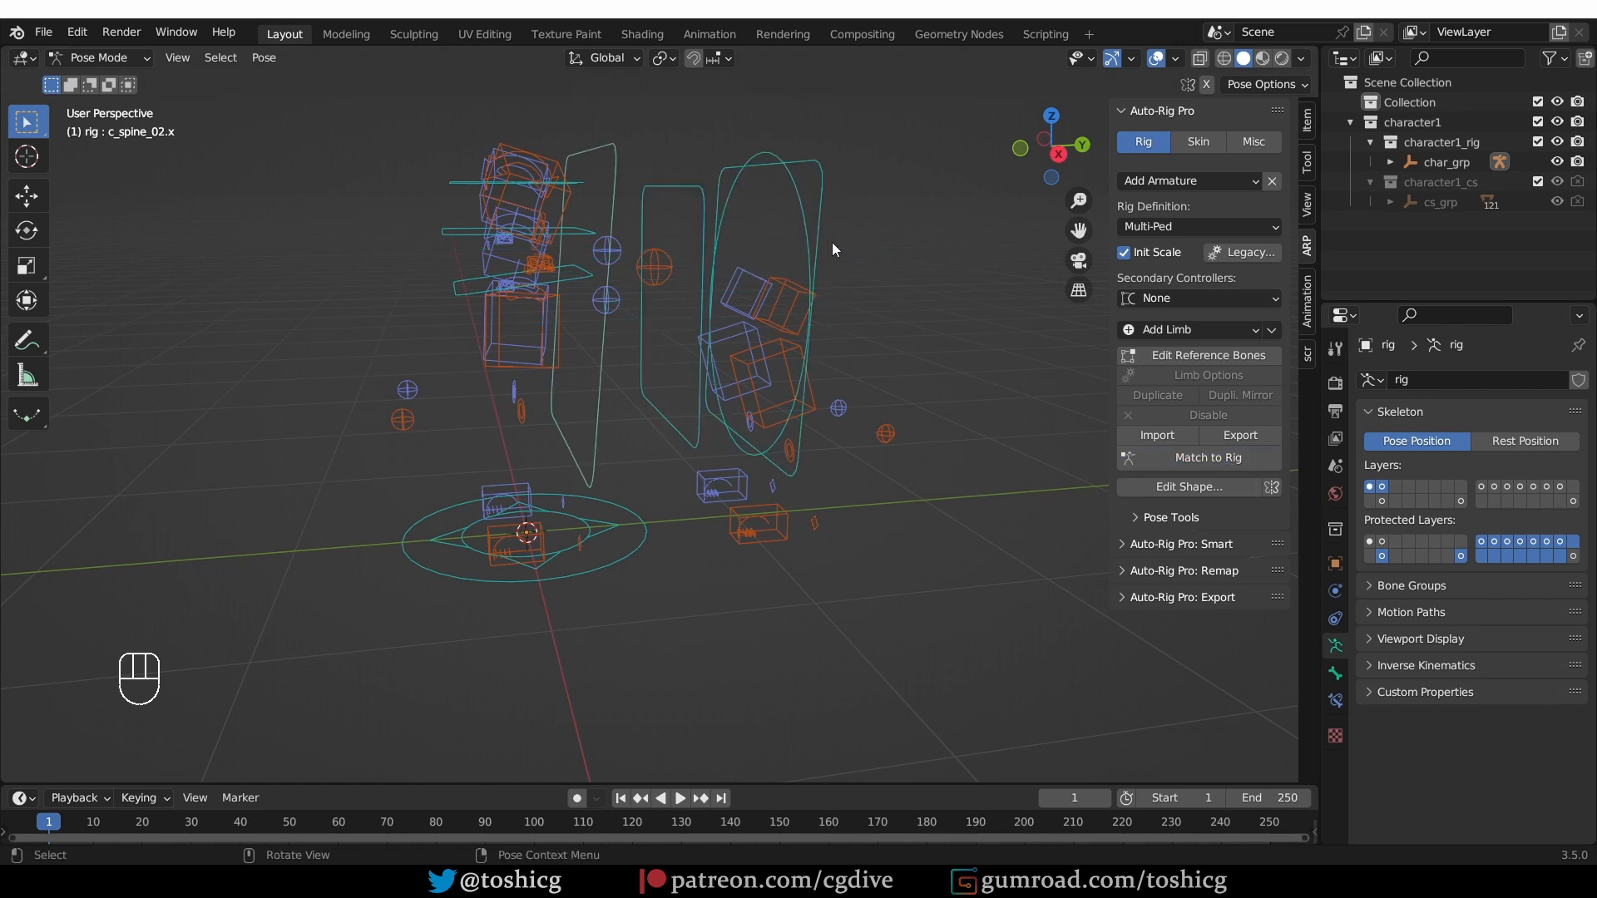
- Show the deform bones layer together with the controllers and test moving the root master controller
left_click(1165, 457)
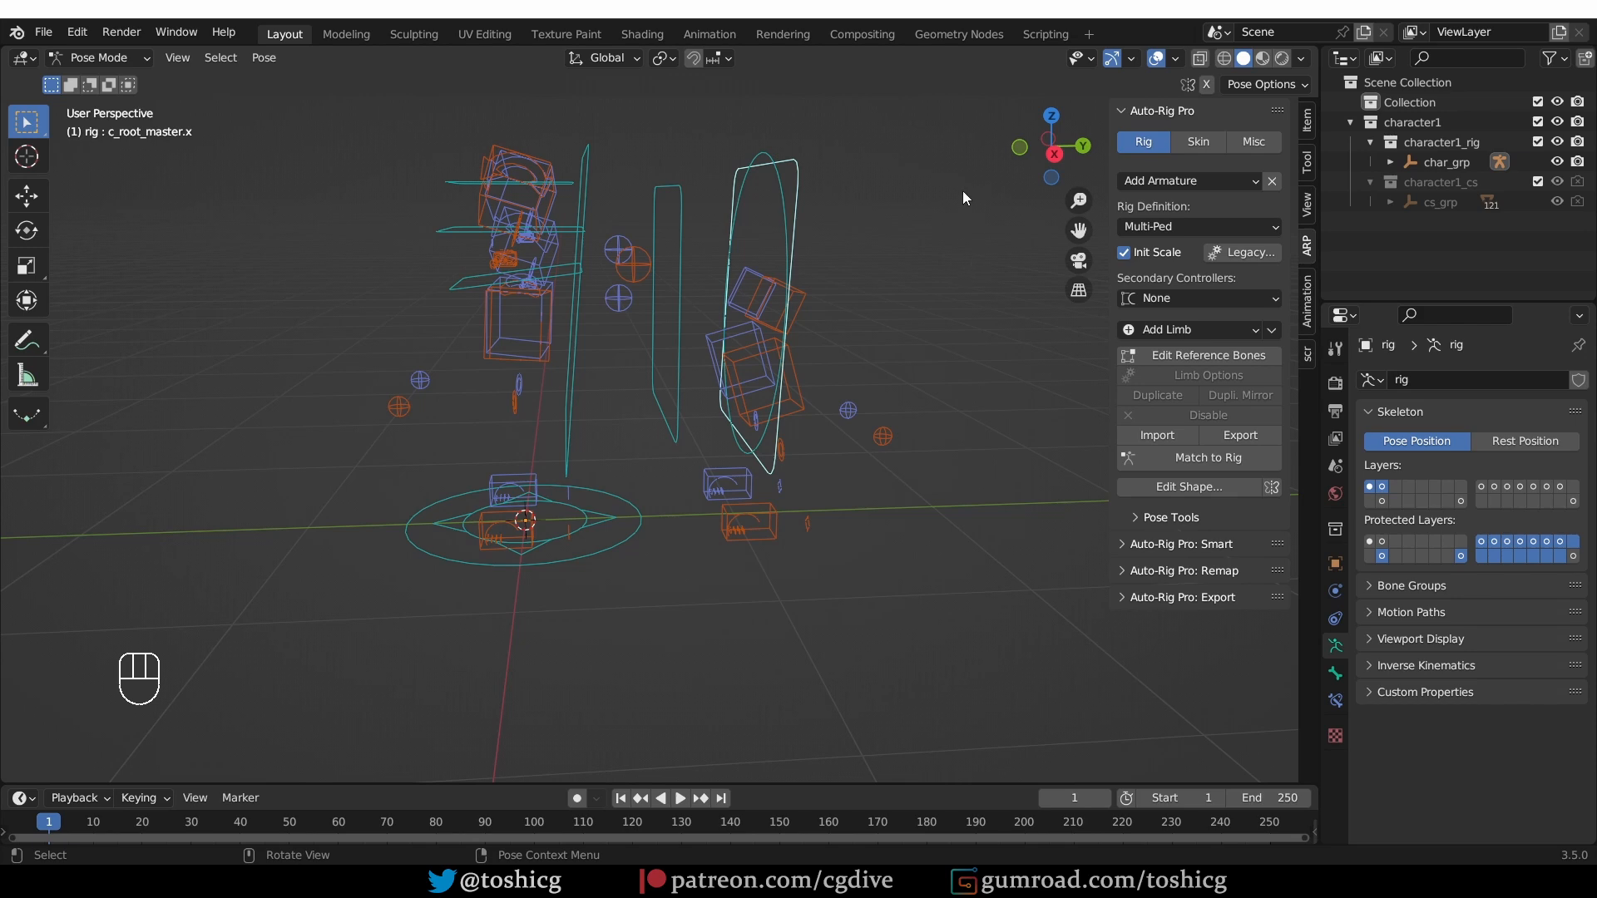
key("g")
right_click(947, 214)
key("shift")
left_click(1573, 501, "shift")
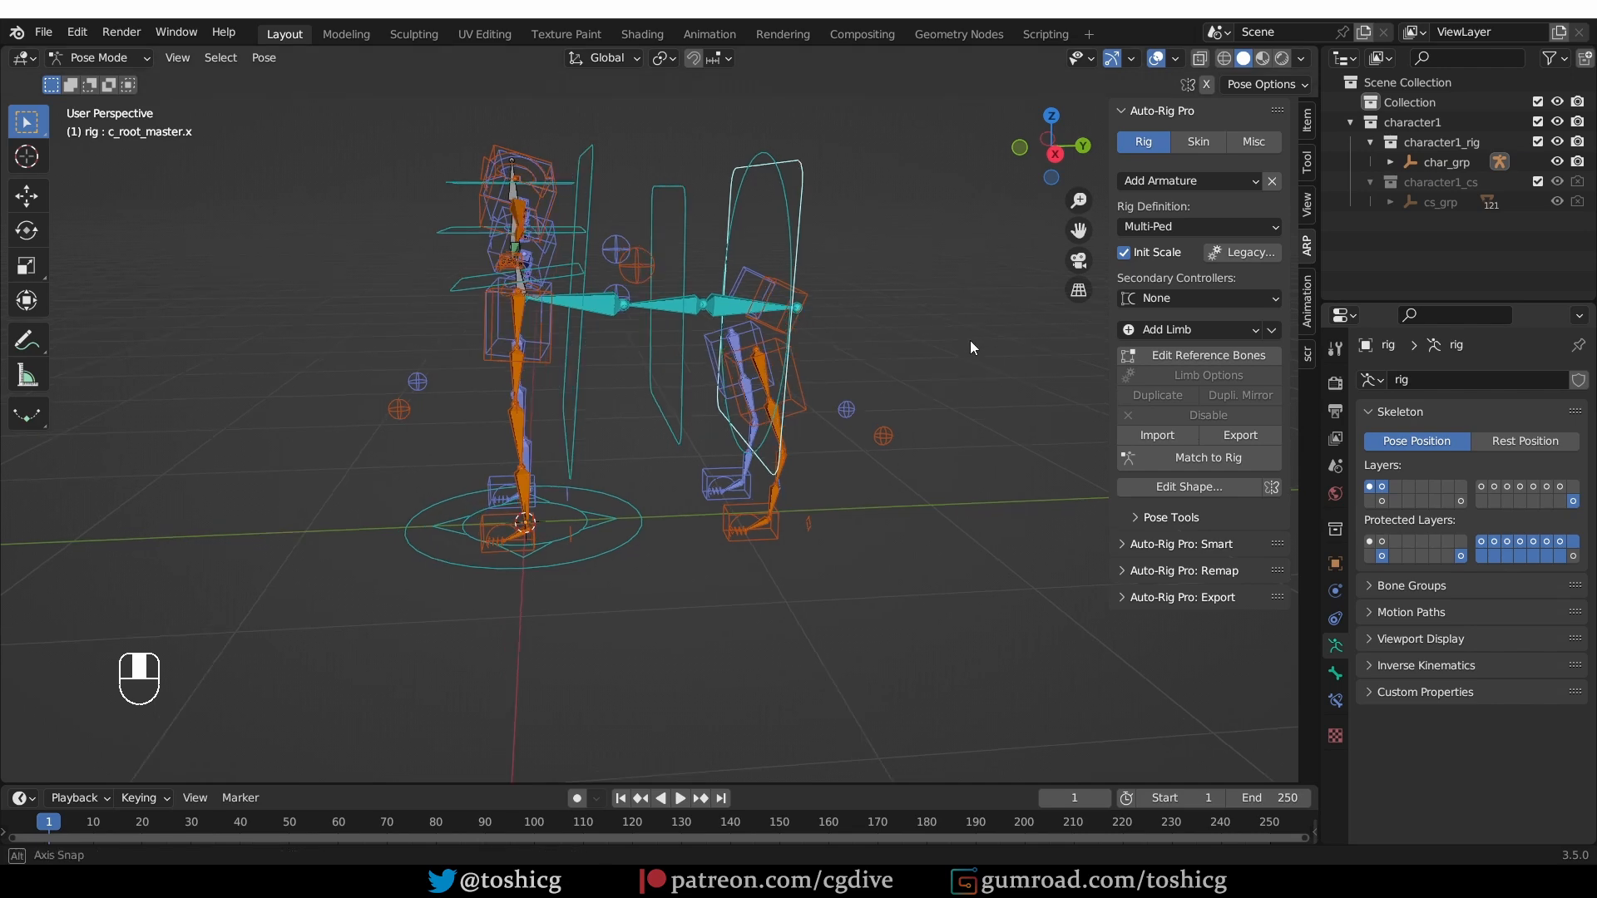
key("g")
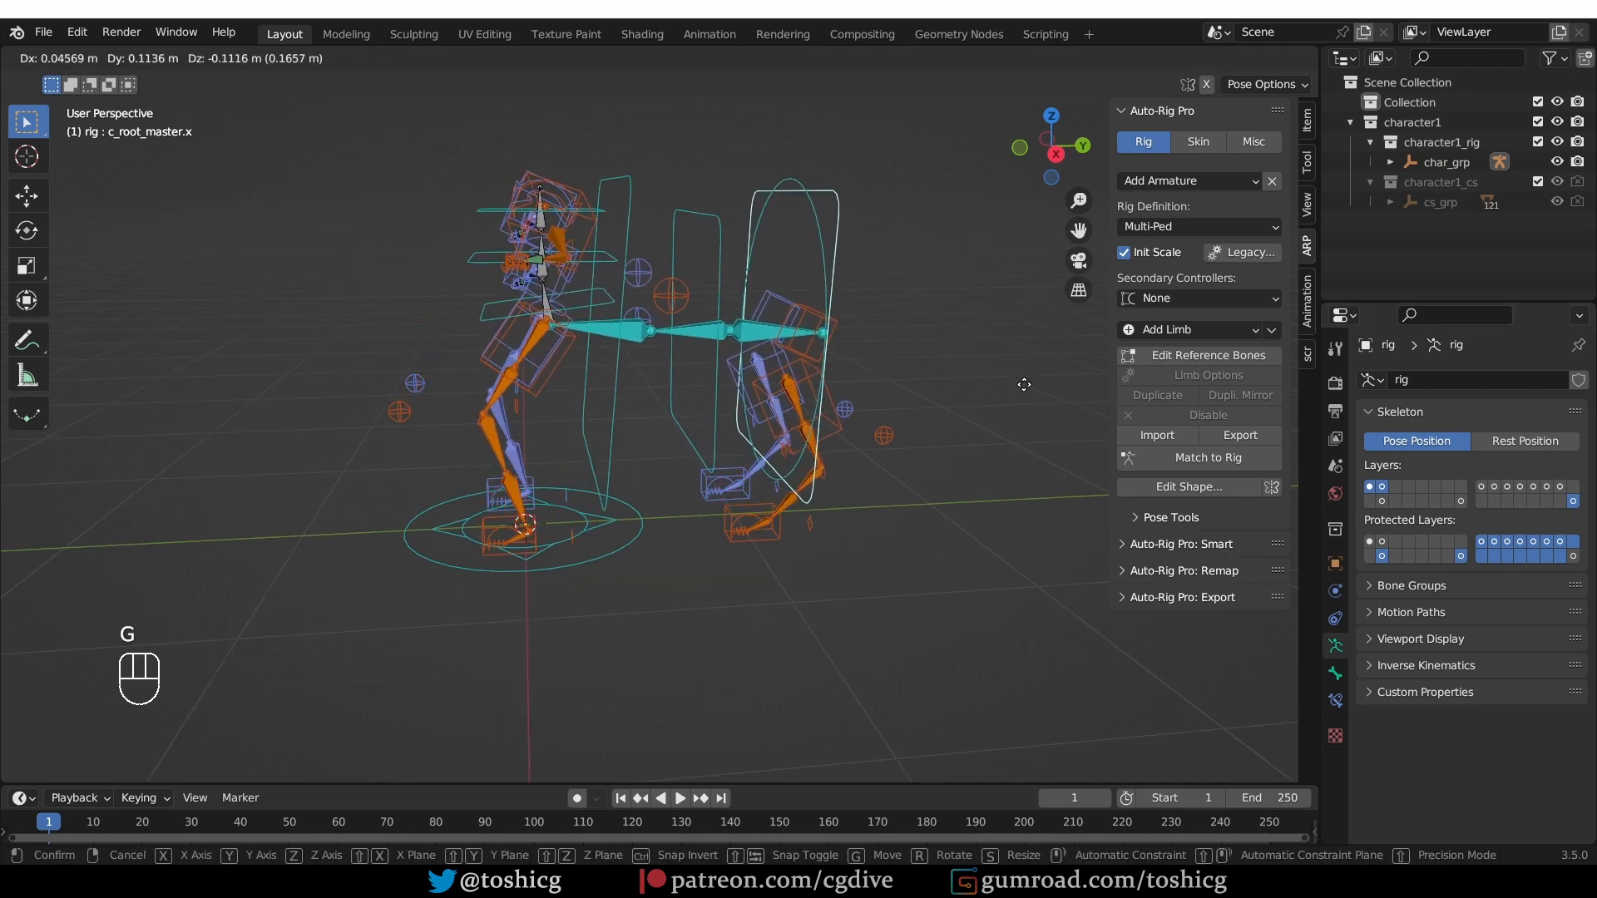
left_click(931, 379)
middle_click_drag(932, 379, 792, 277)
- Test how the upper-body spine controllers c_spine_04.x and c_spine_03.x affect the front legs by rotating and moving them
left_click(796, 288)
key("r")
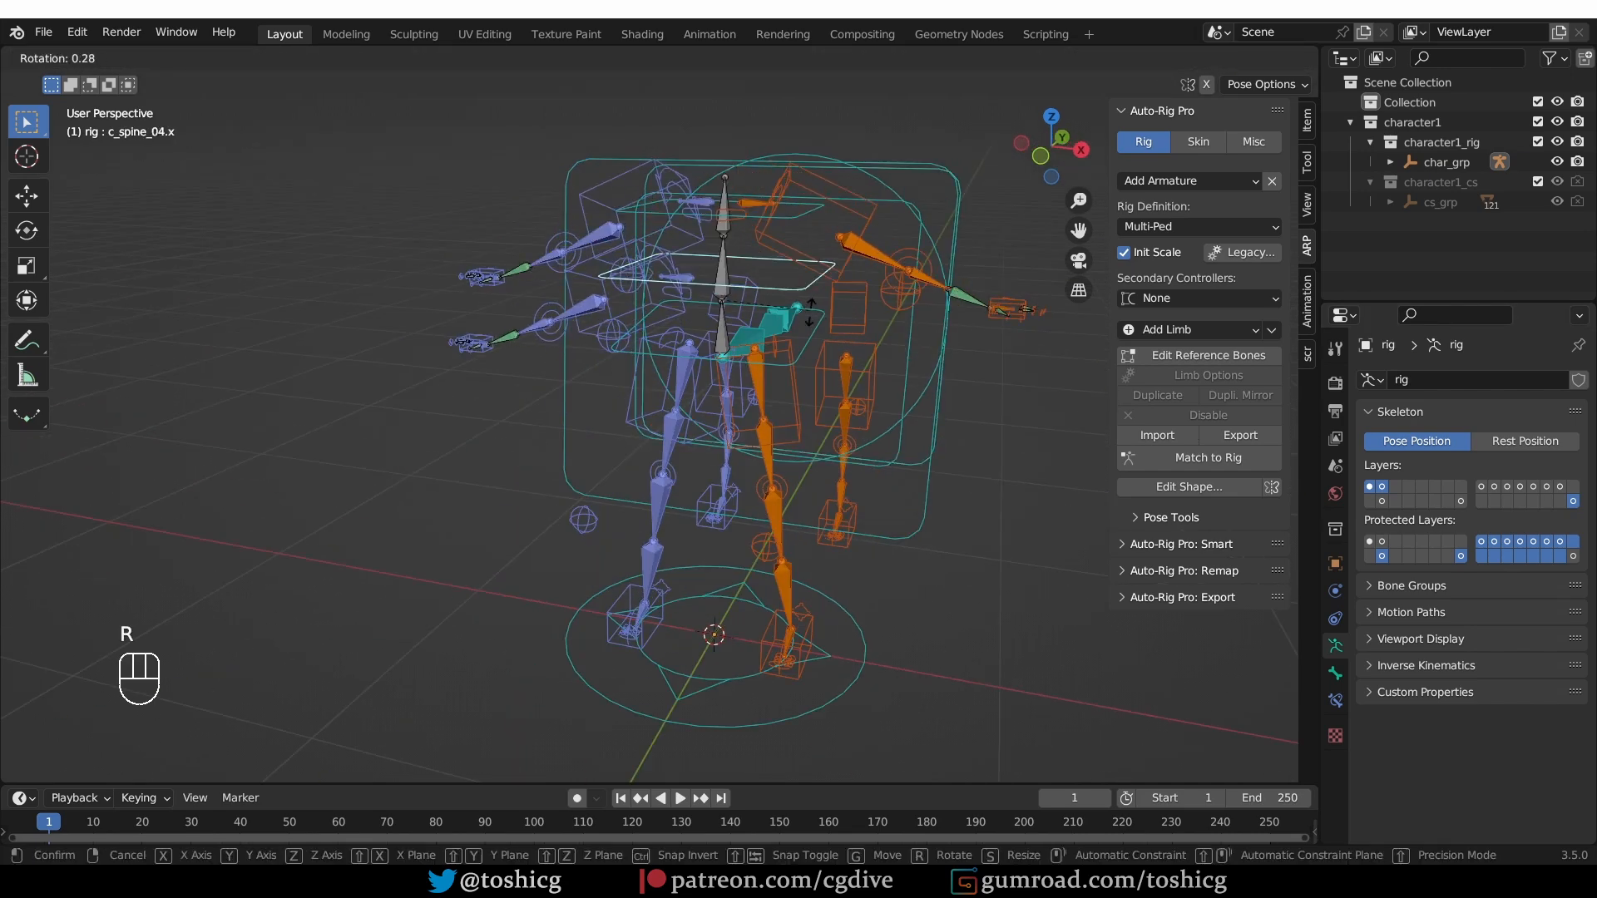
right_click(811, 308)
left_click(814, 334)
key("g")
key("r")
middle_click_drag(855, 371, 786, 393)
right_click(835, 401)
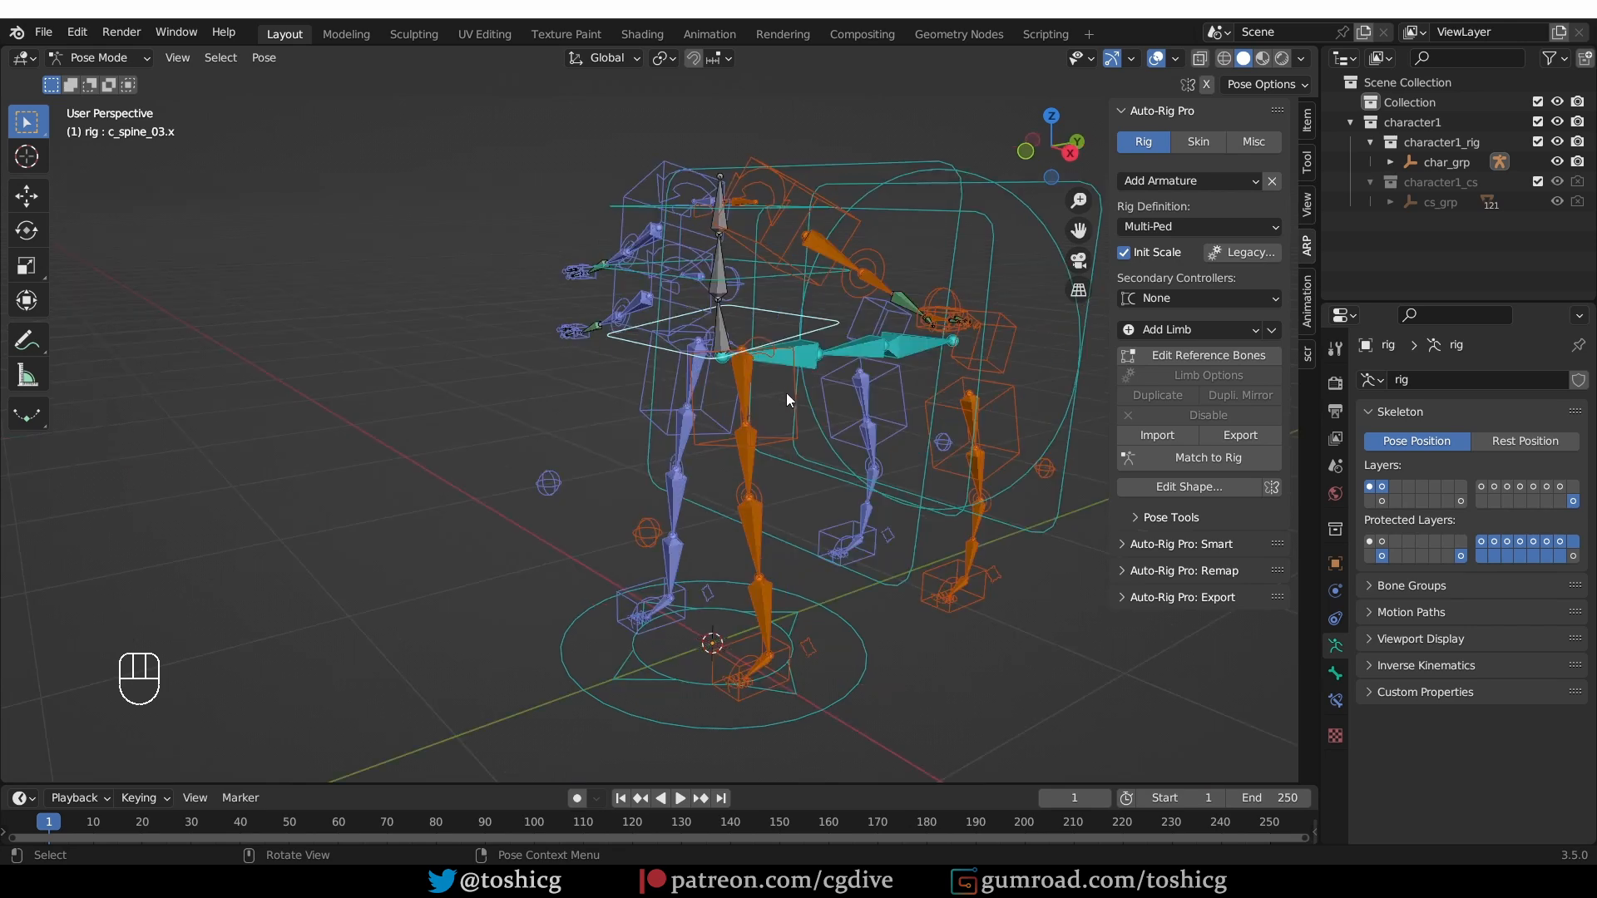
- Return to the reference bones, parent both front thighs to spine_03_ref.x and match to the rig again
left_click(1208, 356)
left_click(752, 425, "shift")
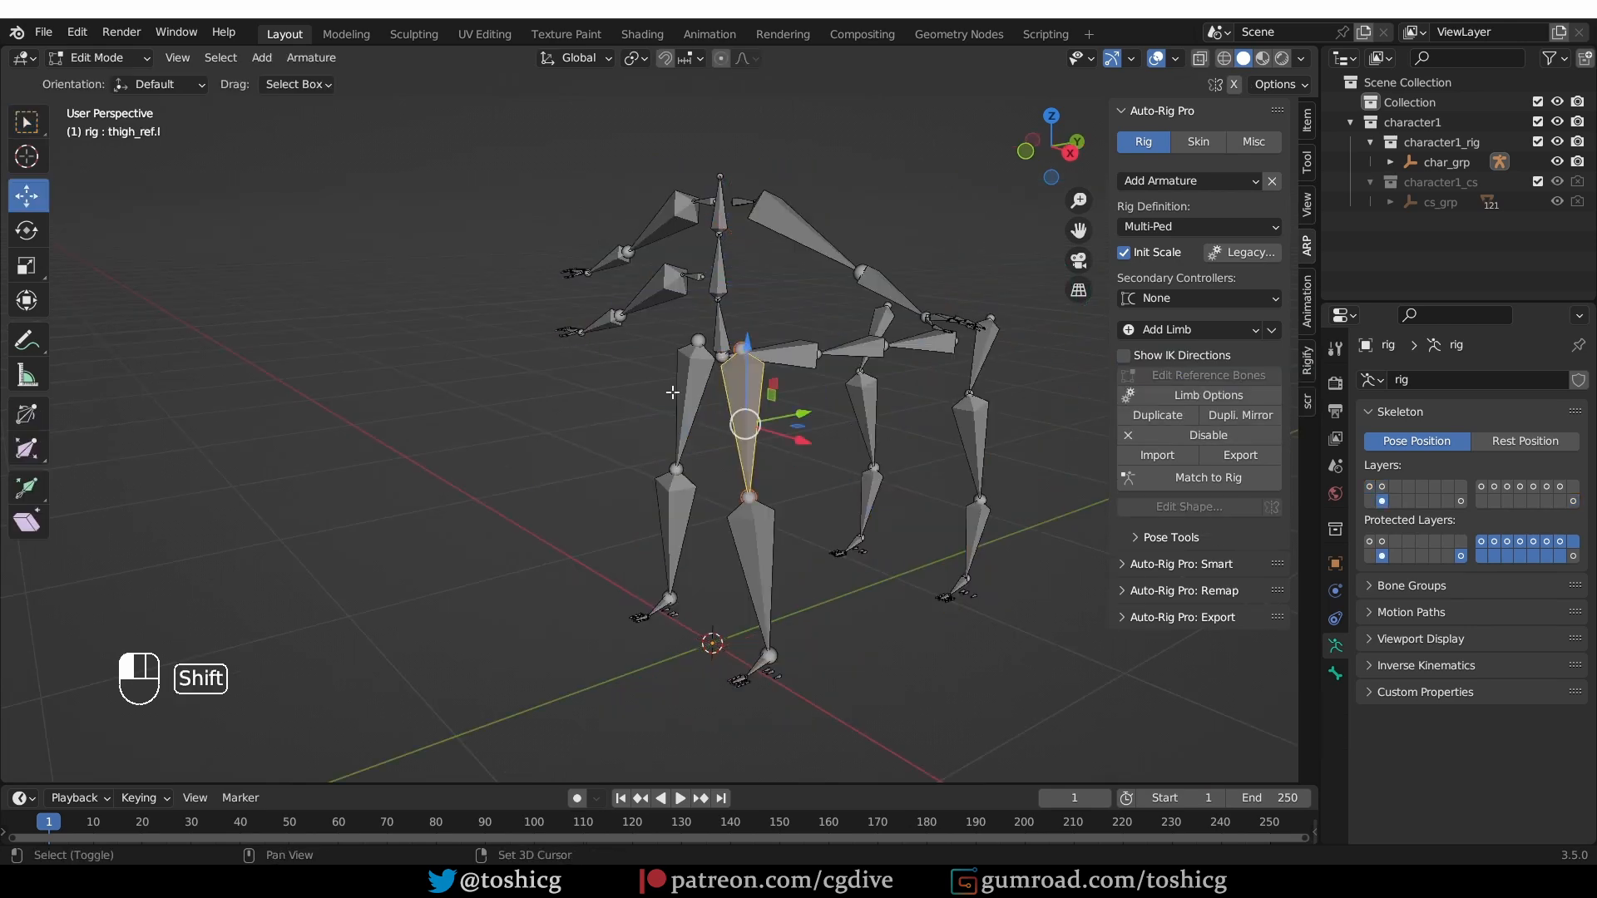
left_click(695, 403, "shift")
left_click(717, 384, "shift")
key("ctrl+p")
left_click(737, 344)
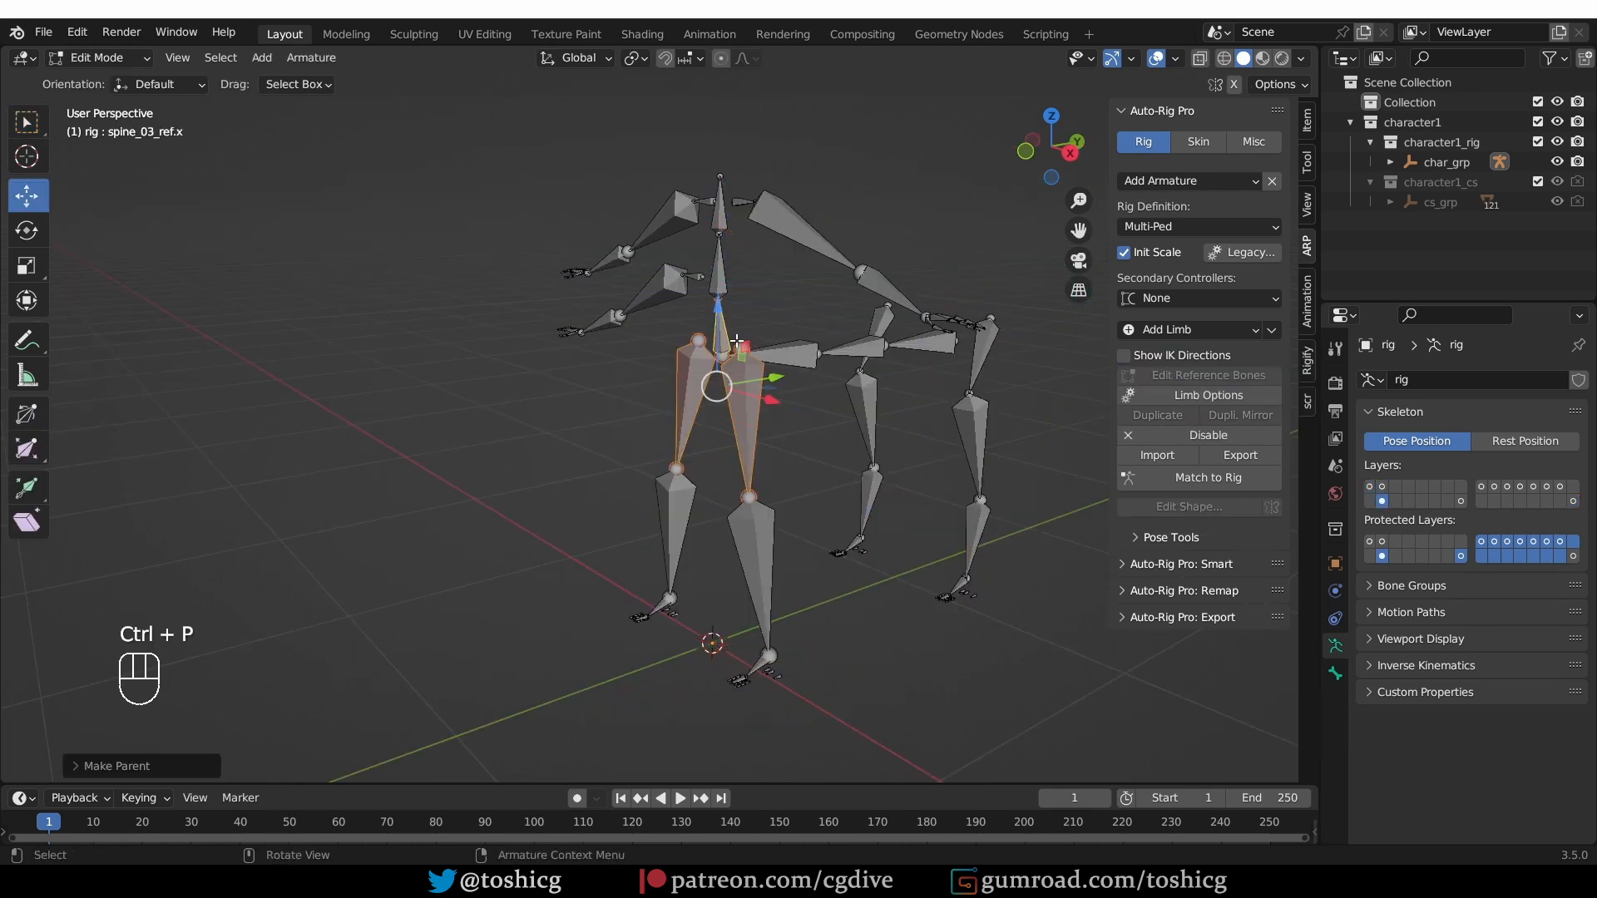
left_click(1209, 477)
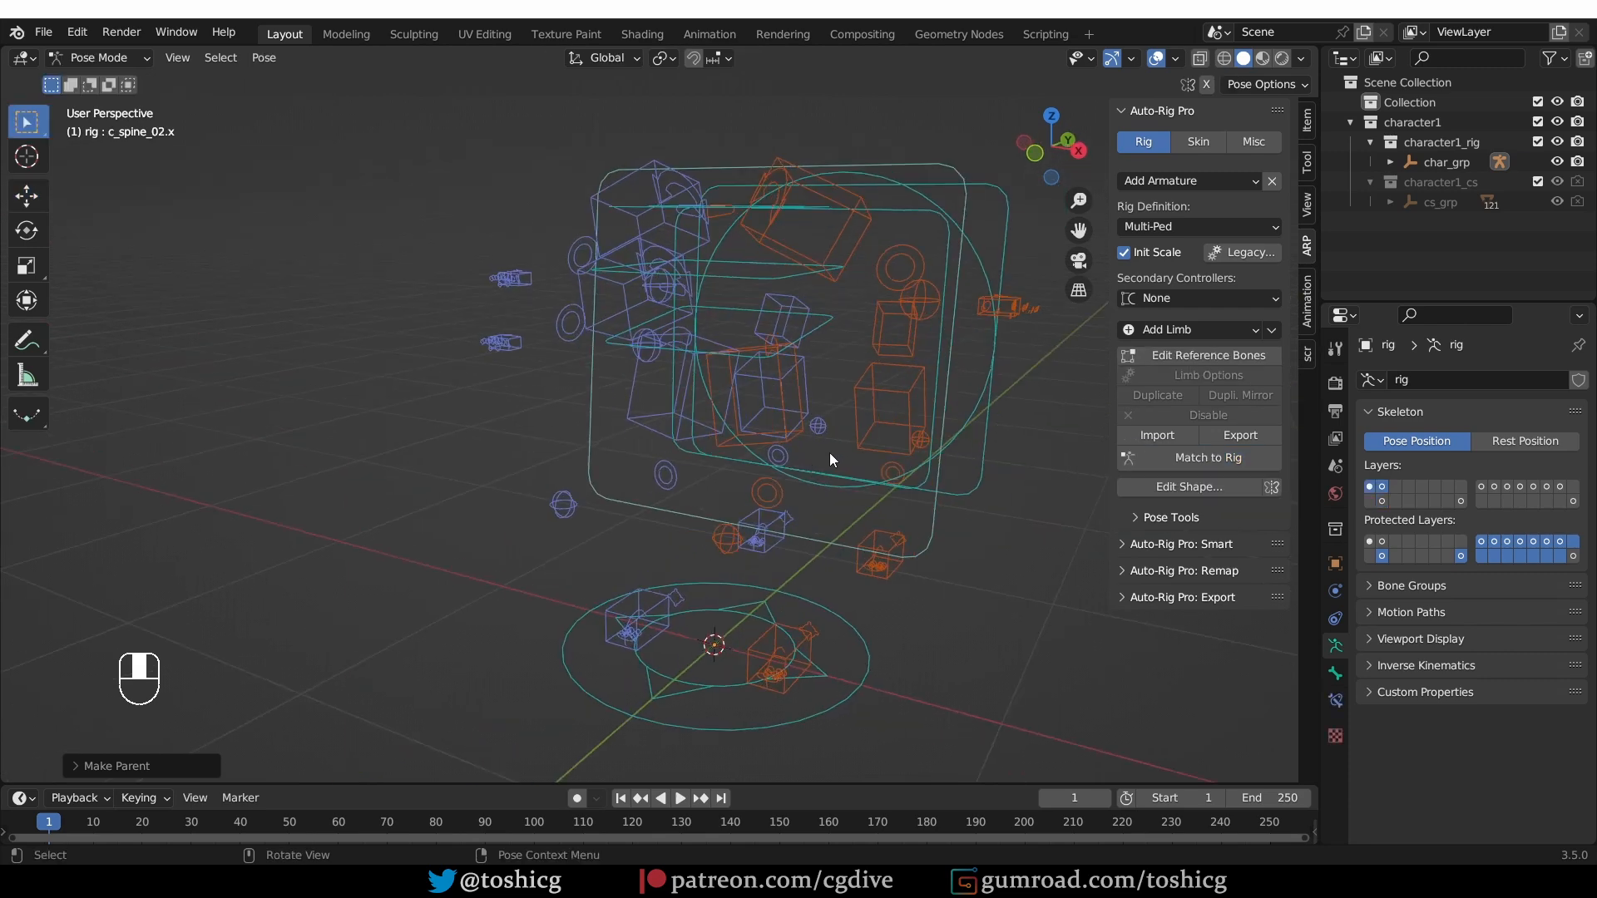
- Test rotating the c_spine_03.x controller to check how the front legs follow the upper body
left_click(798, 327)
key("r")
right_click(802, 326)
key("g")
middle_click_drag(801, 326, 896, 431)
key("r")
key("r")
key("r")
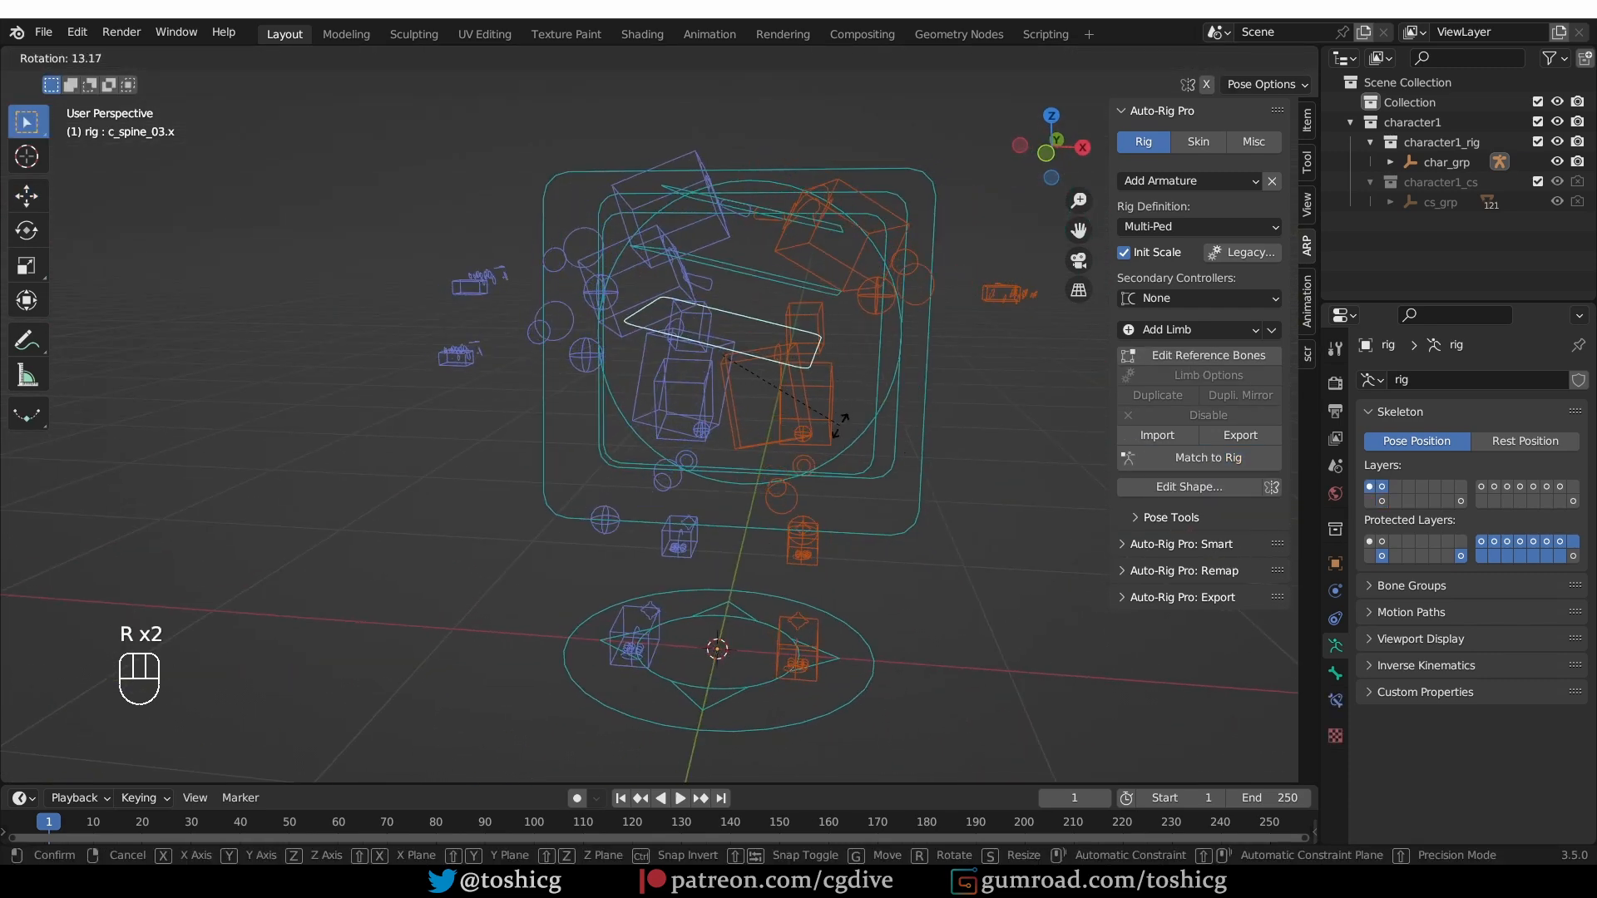
right_click(885, 411)
middle_click_drag(885, 411, 875, 412)
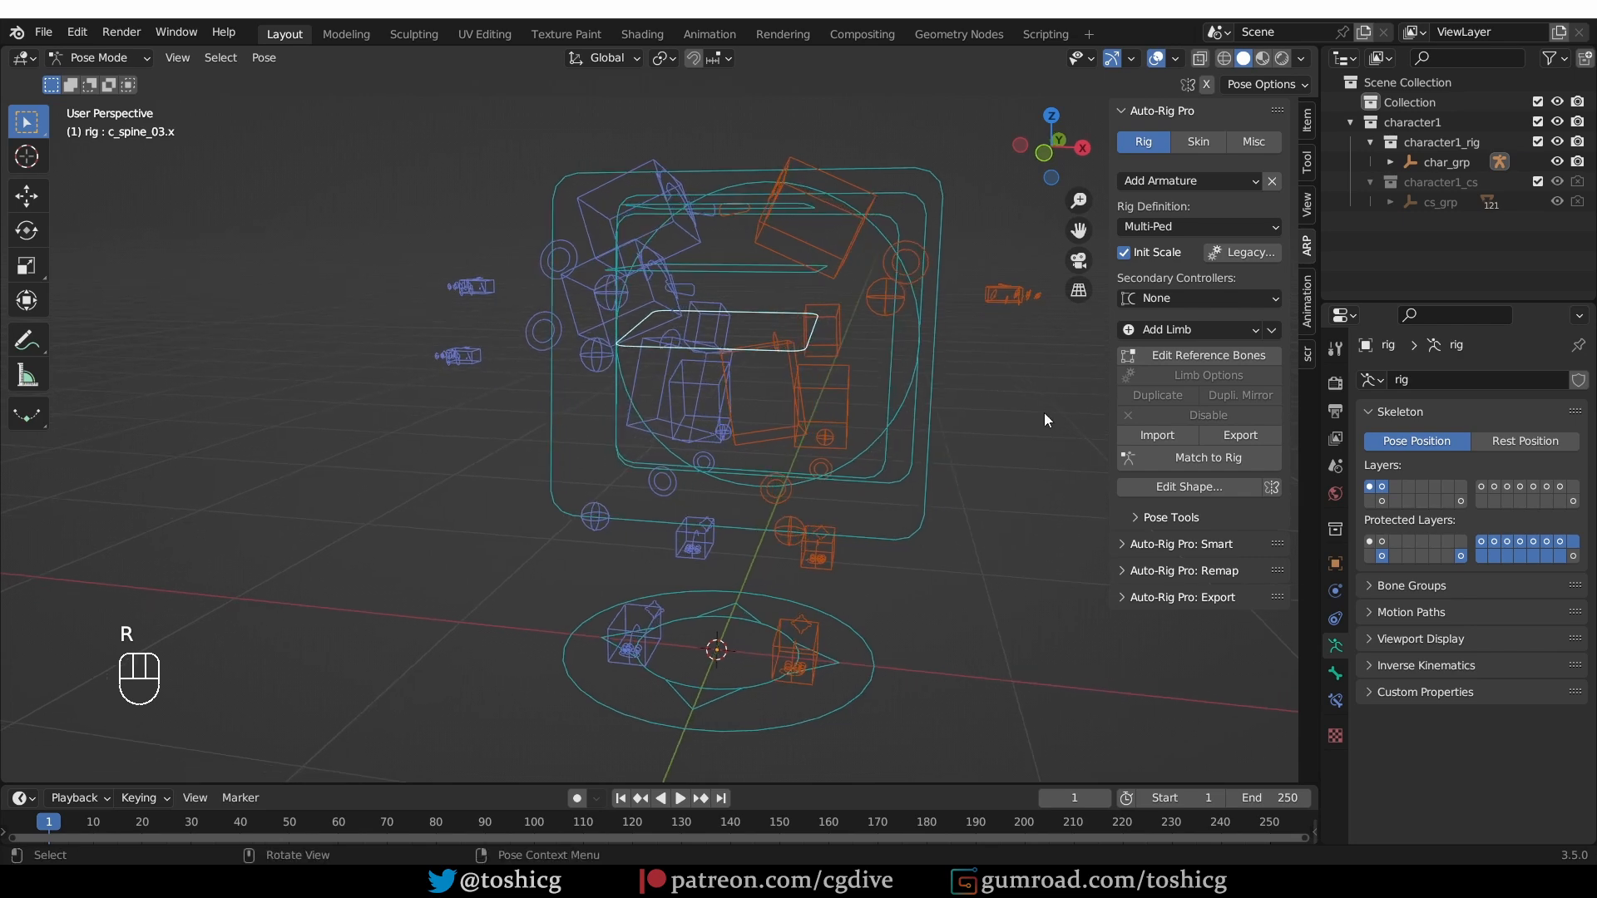
- Return to editing the reference bones and add a Head limb on top of the spine
left_click(1221, 356)
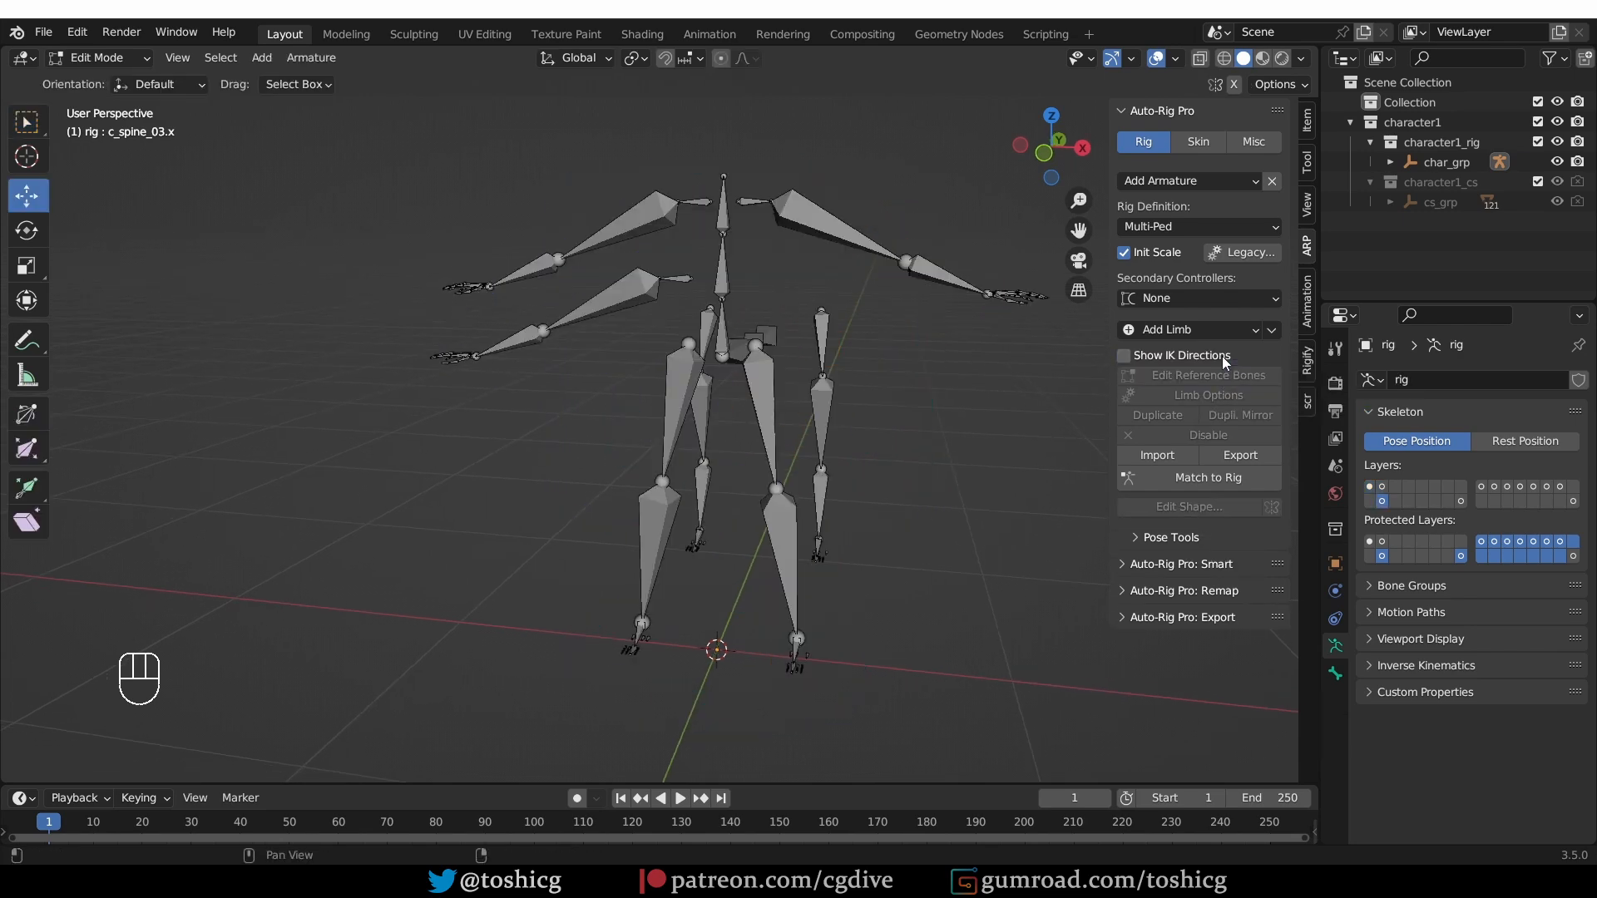
left_click(1203, 332)
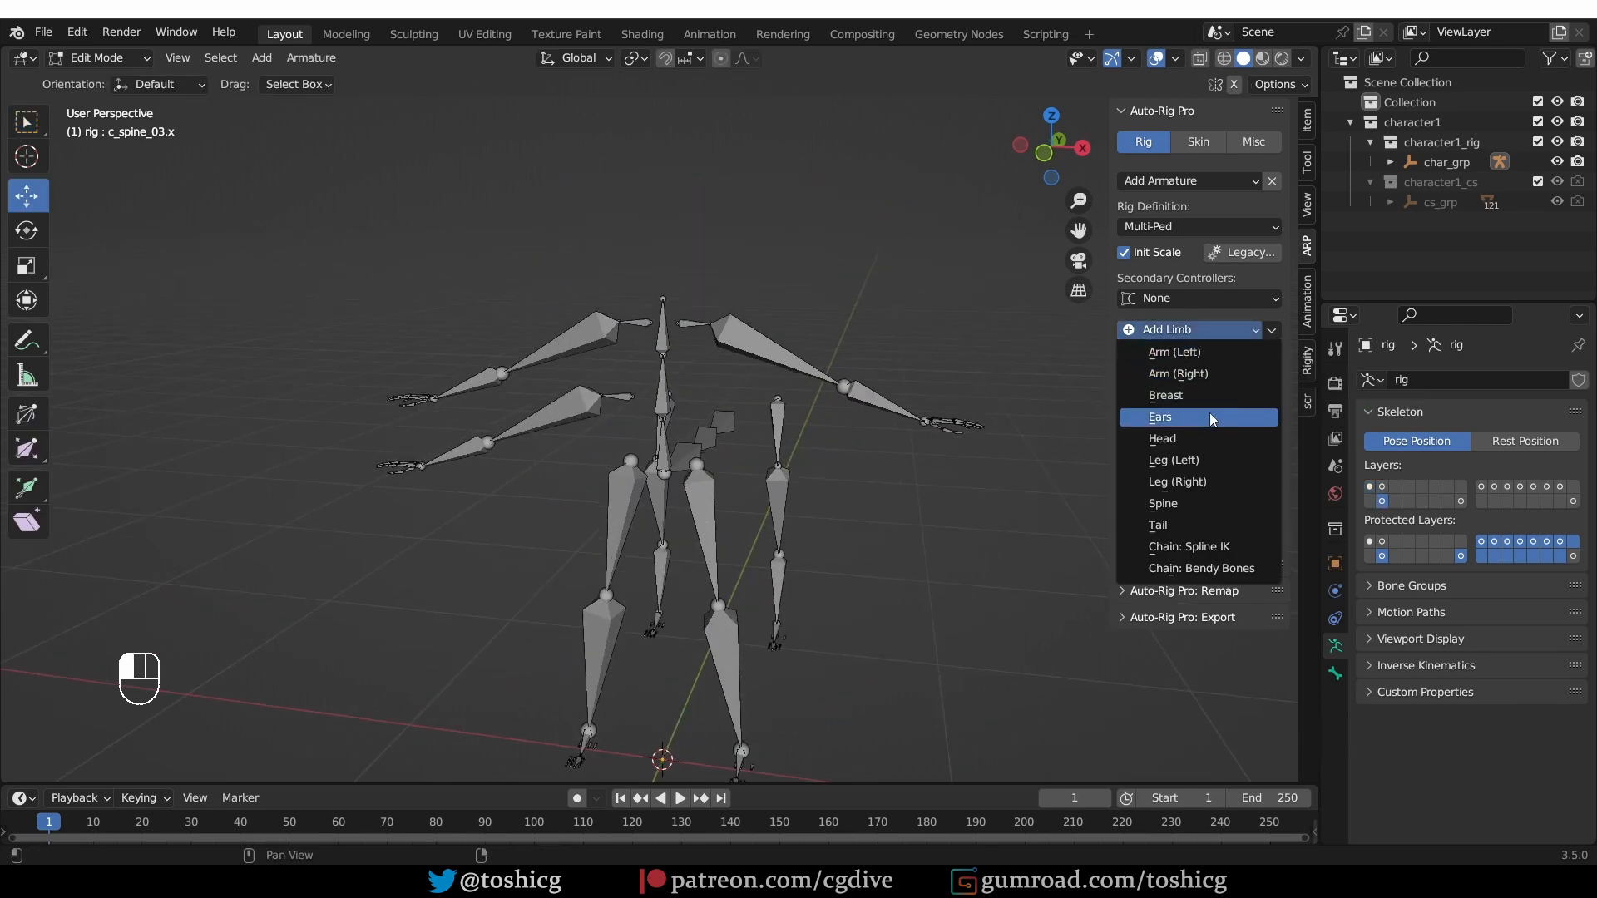
left_click(1201, 439)
middle_click_drag(716, 287, 650, 283)
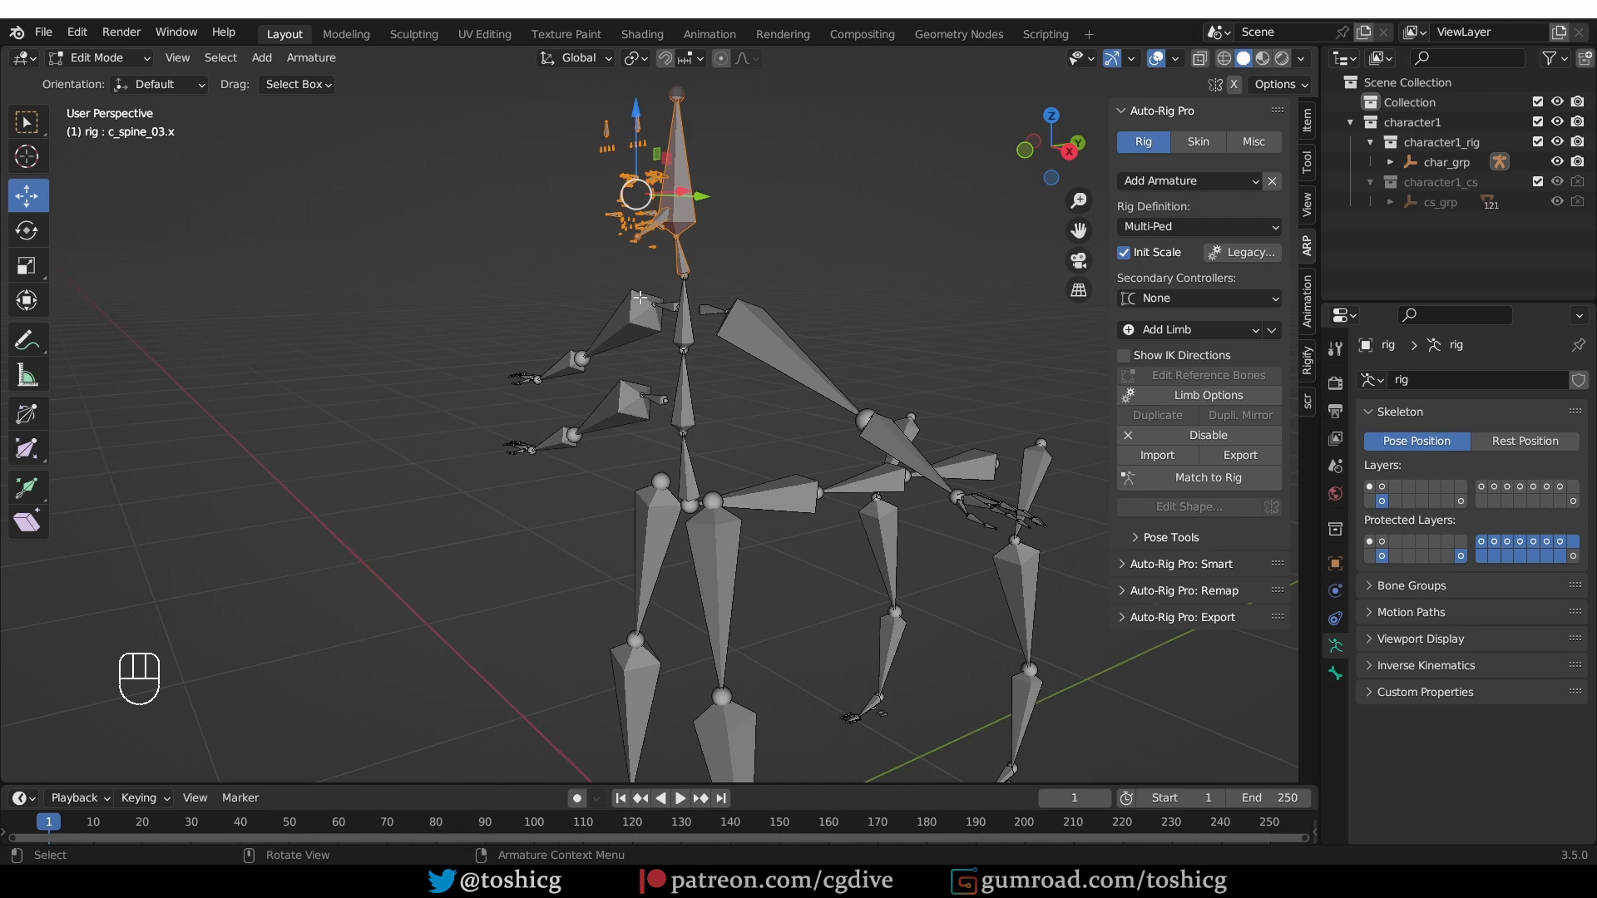
scroll(608, 117, "up", 6)
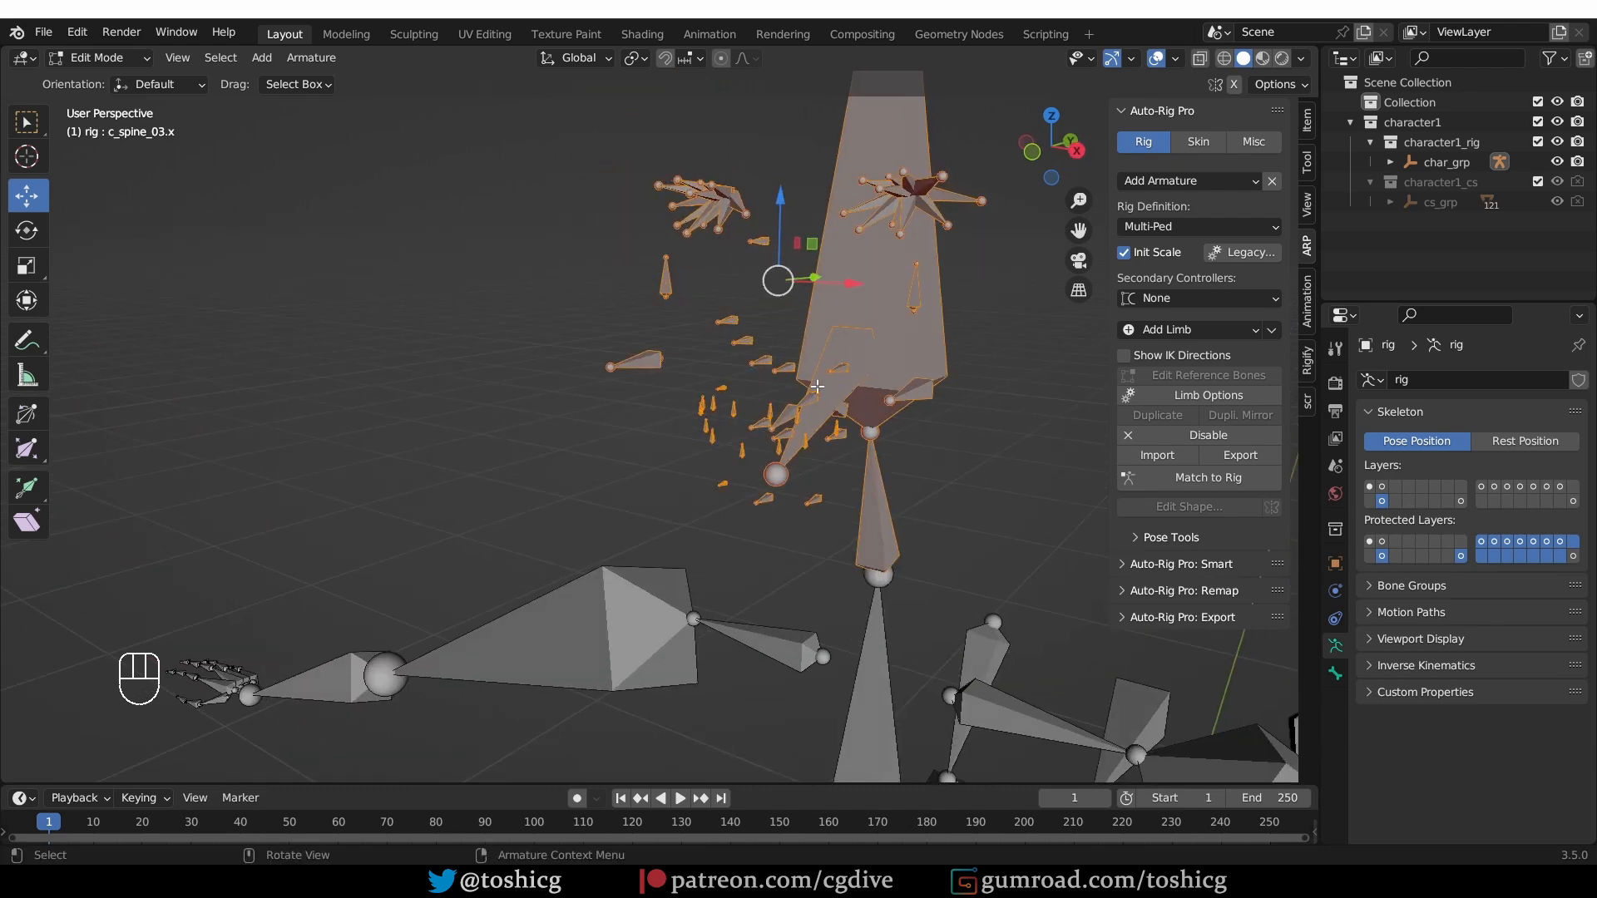
scroll(949, 391, "down", 4)
- Turn off the Facial option in the head reference bone's limb options
left_click(925, 215)
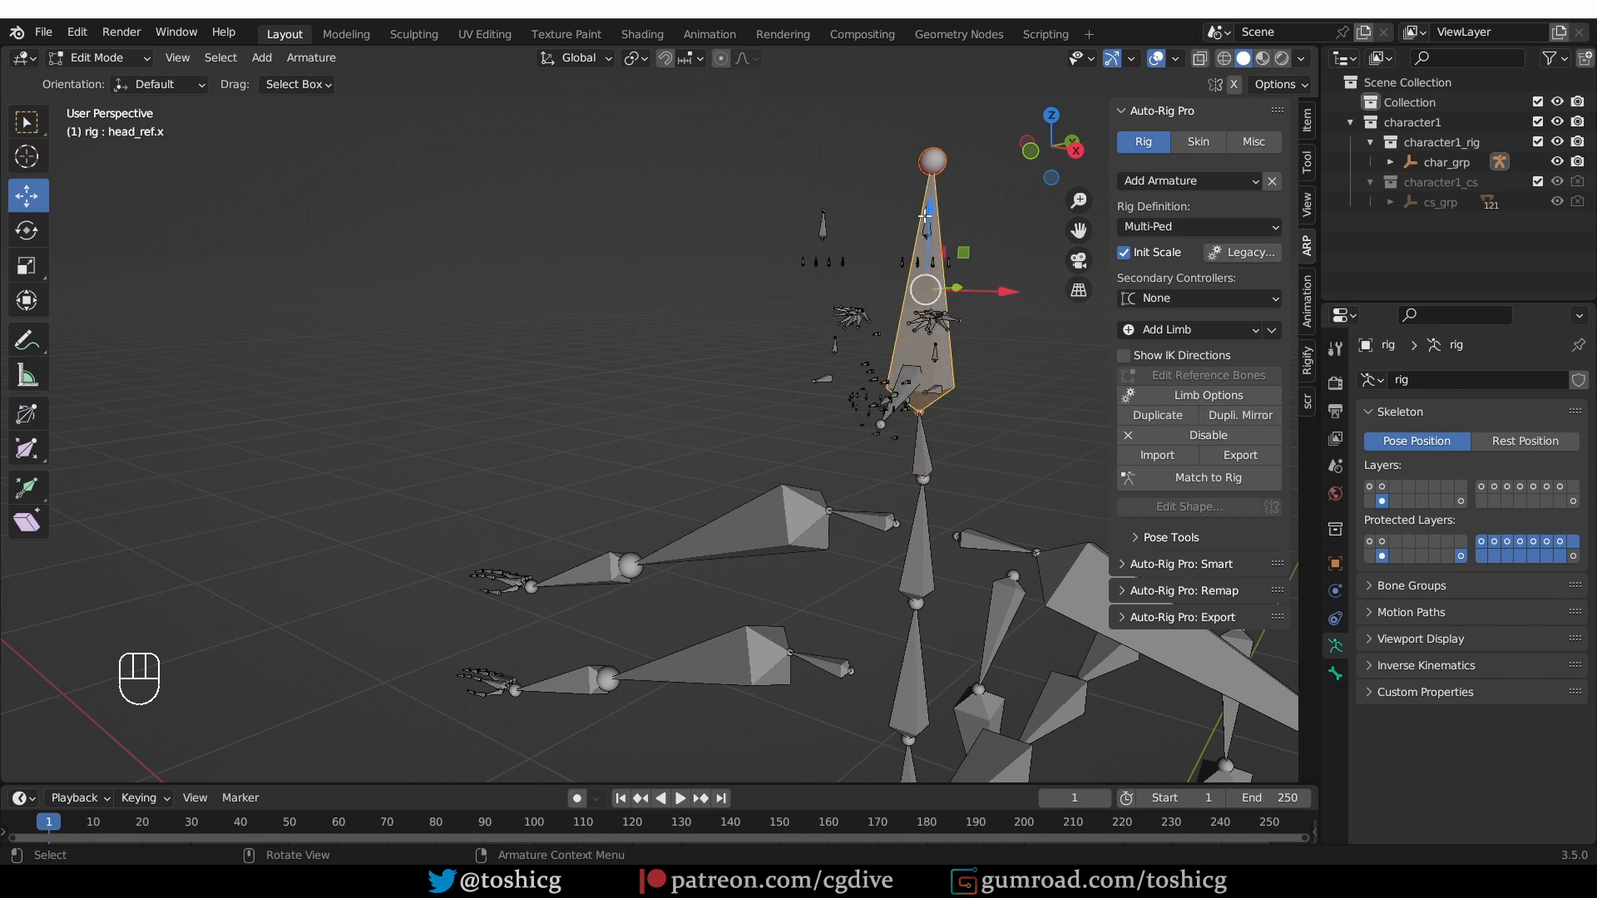
left_click(1208, 395)
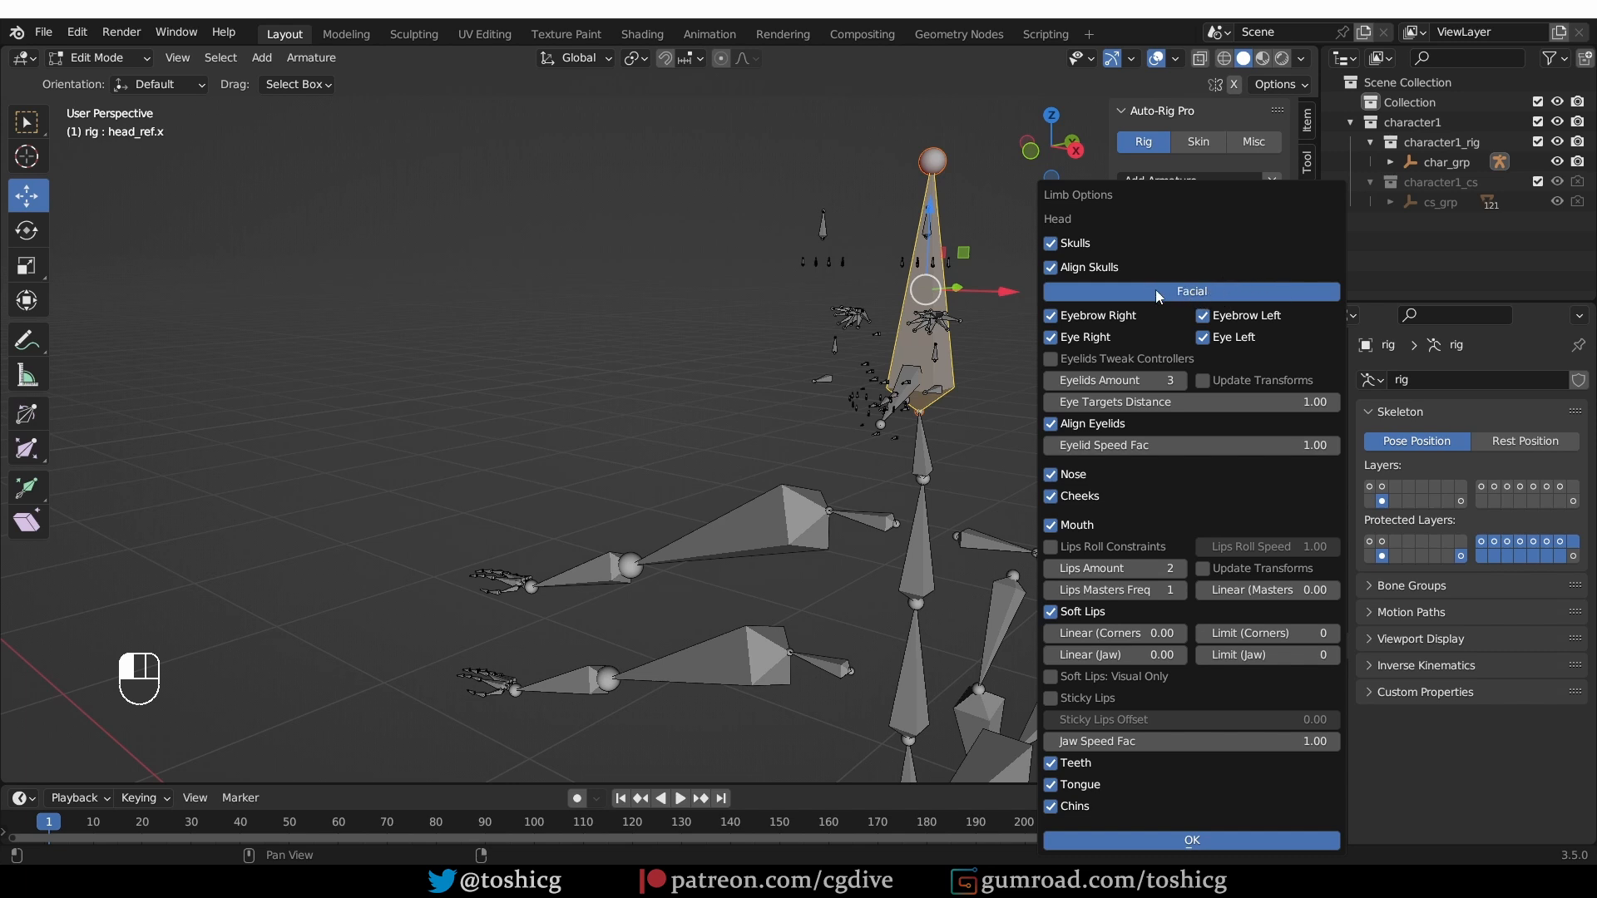
left_click(1157, 291)
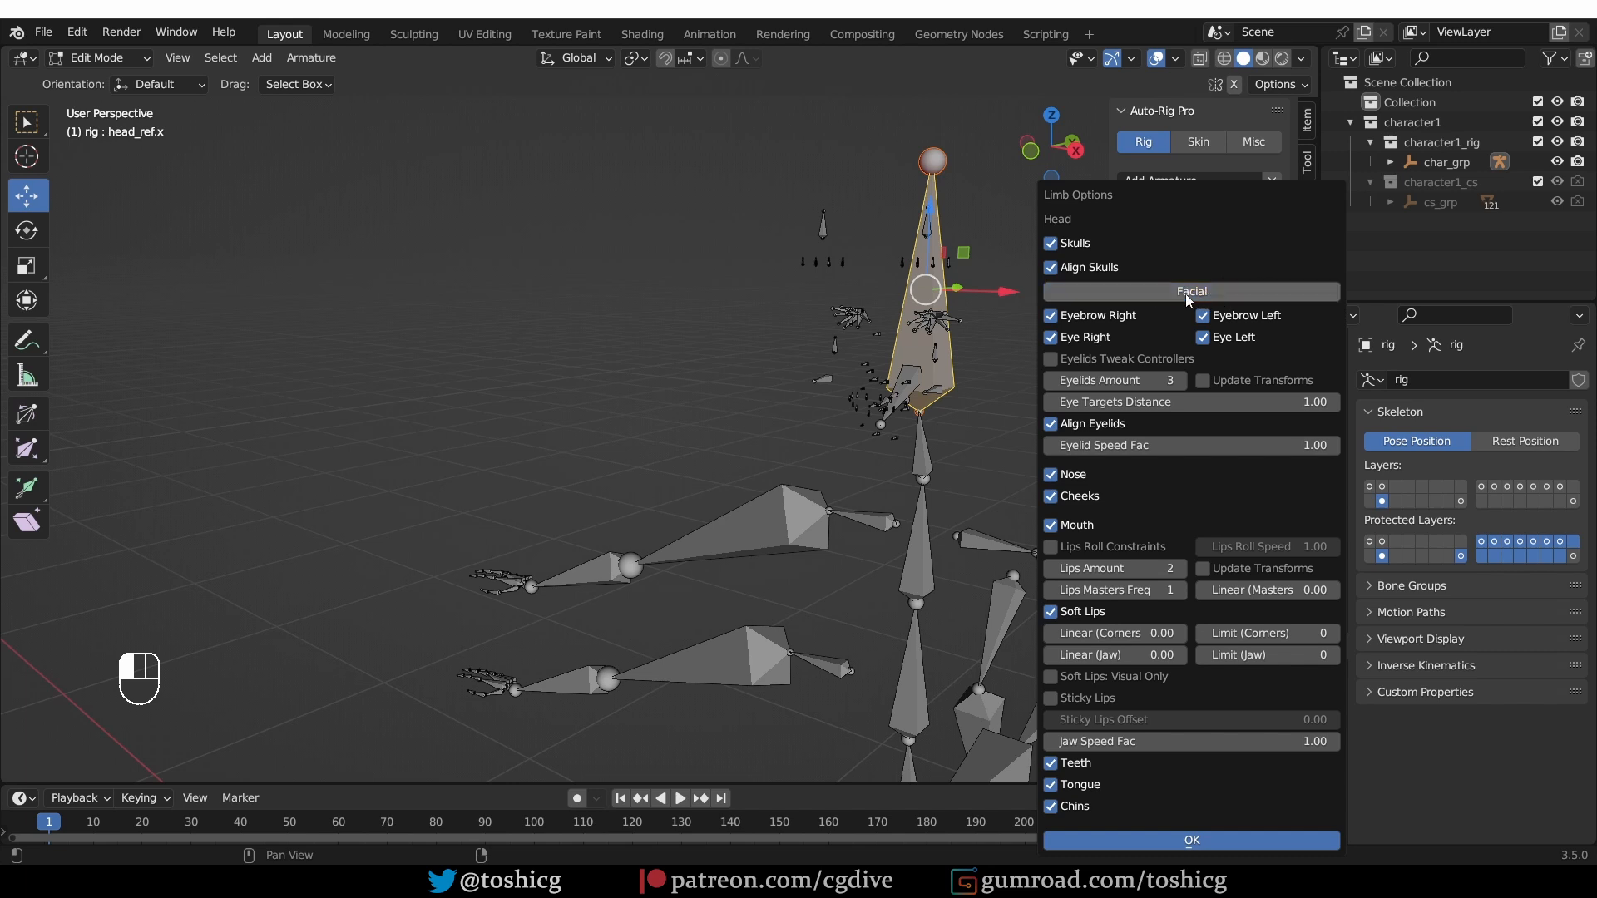
left_click(1220, 840)
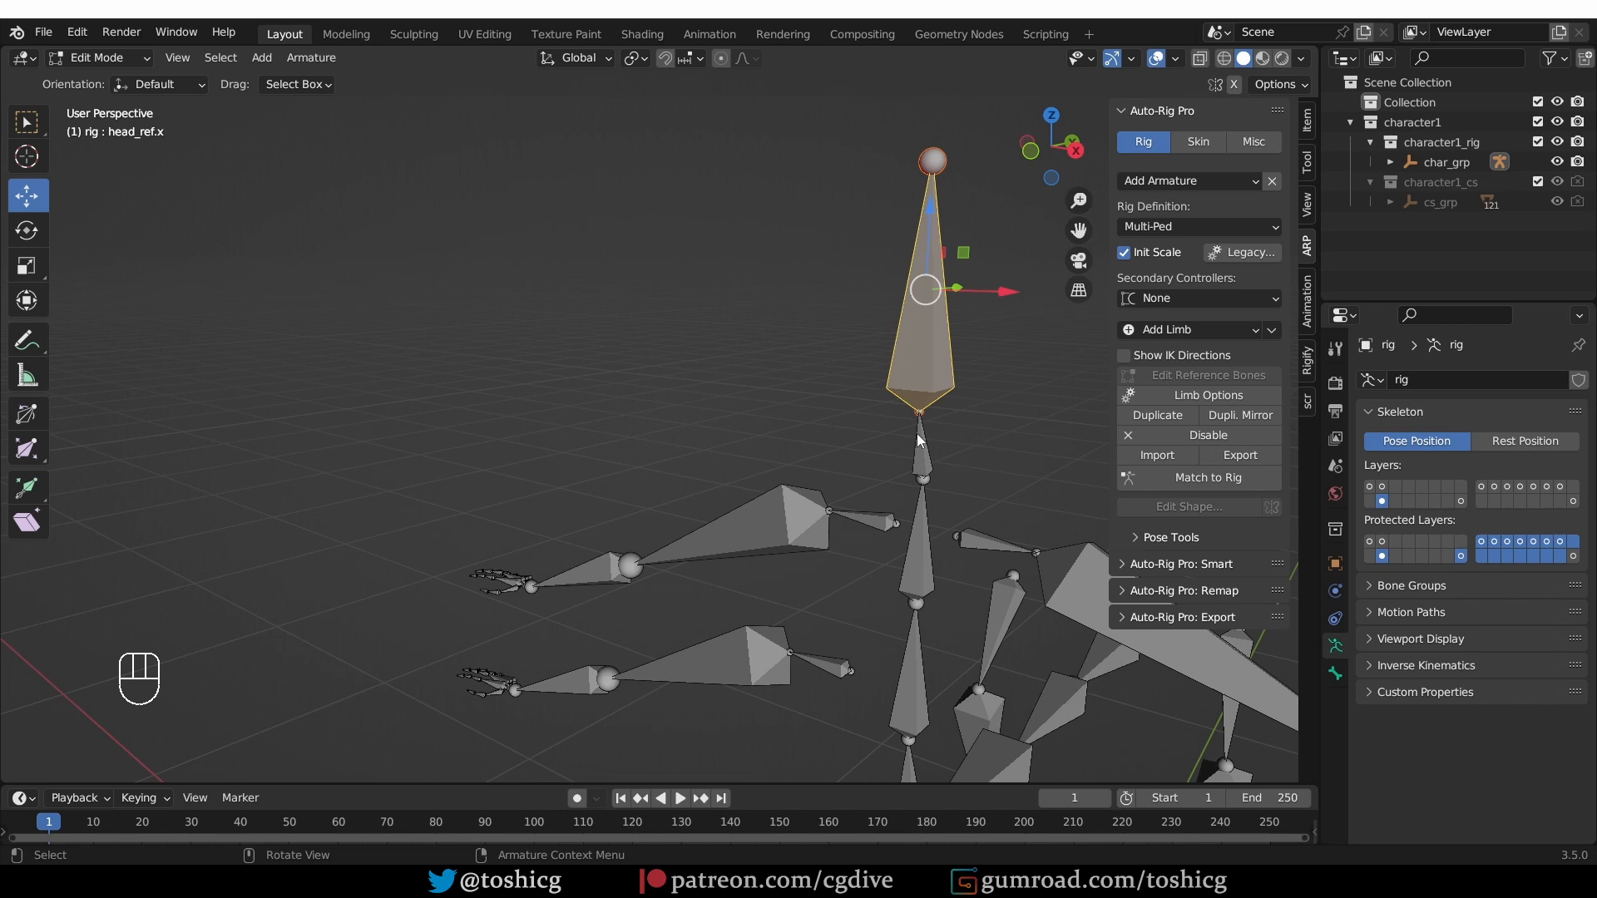
- Turn the head limb's Facial option back on
left_click(1208, 395)
left_click(1164, 291)
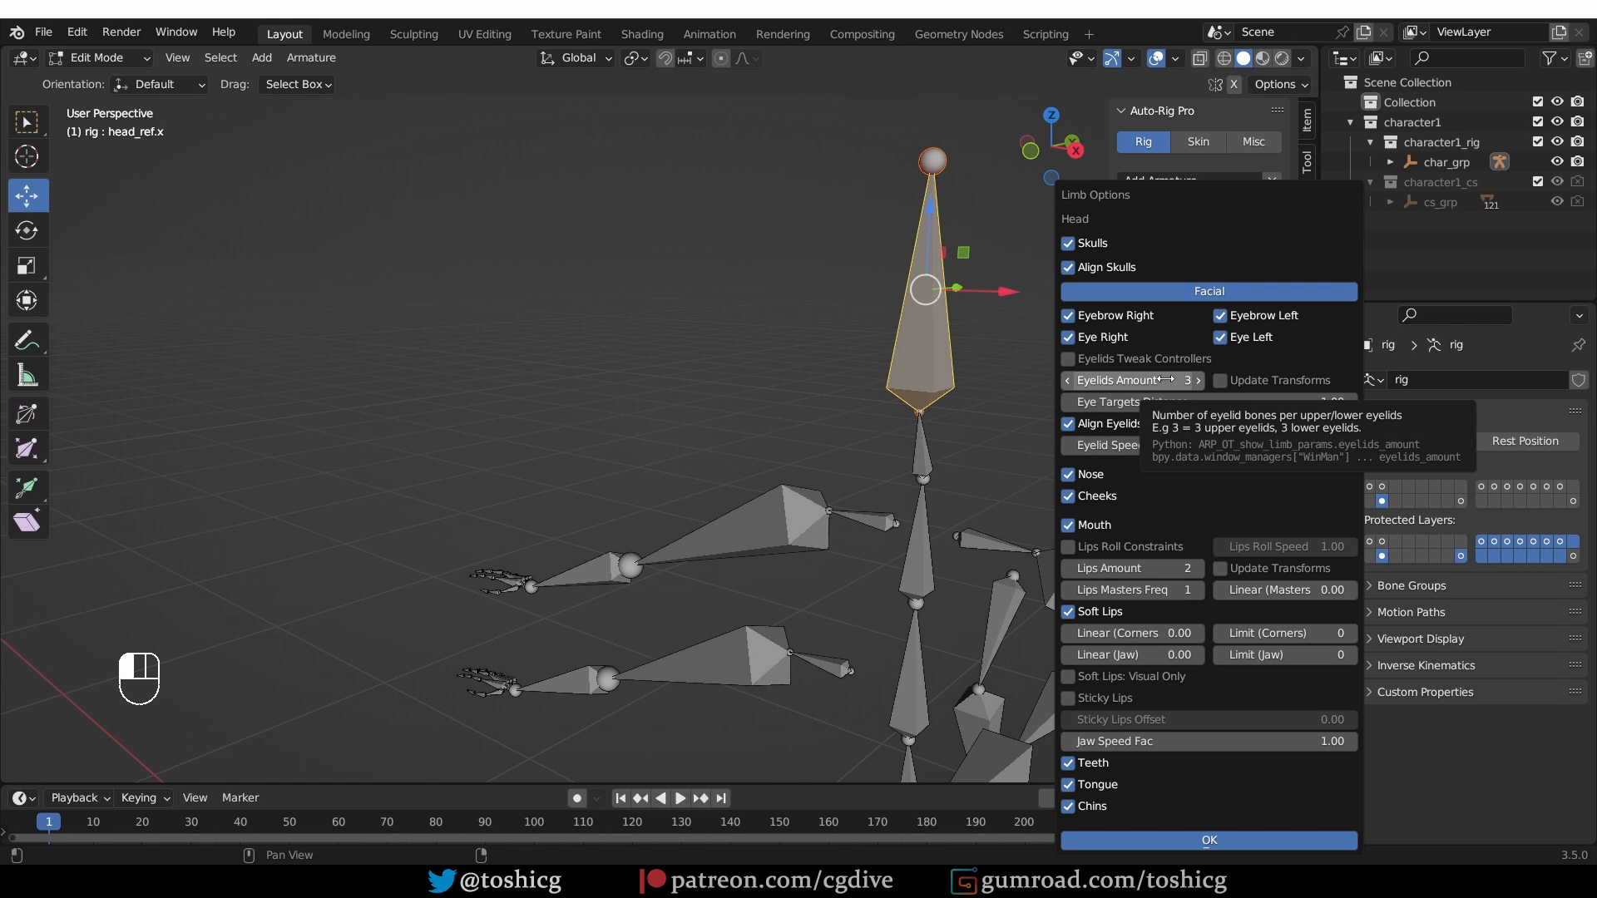
left_click(1228, 844)
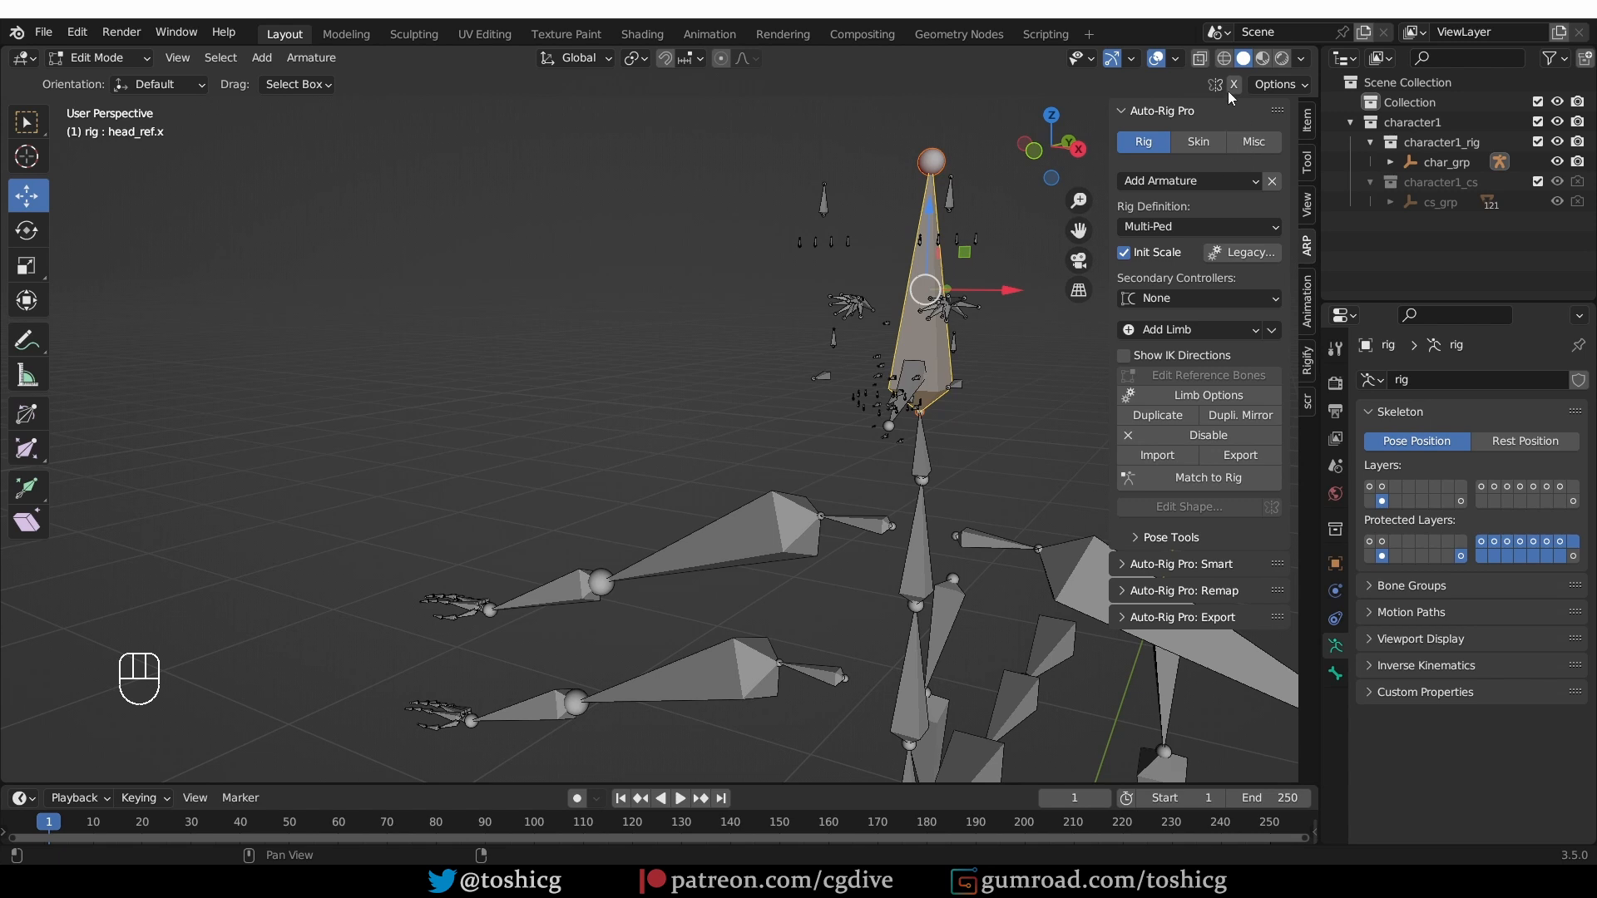
- Select the whole head with its facial and neck bones and move it off the spine's centre toward the two-armed side
middle_click_drag(755, 157, 789, 137)
left_click_drag(789, 155, 1053, 487)
left_click(978, 476, "shift")
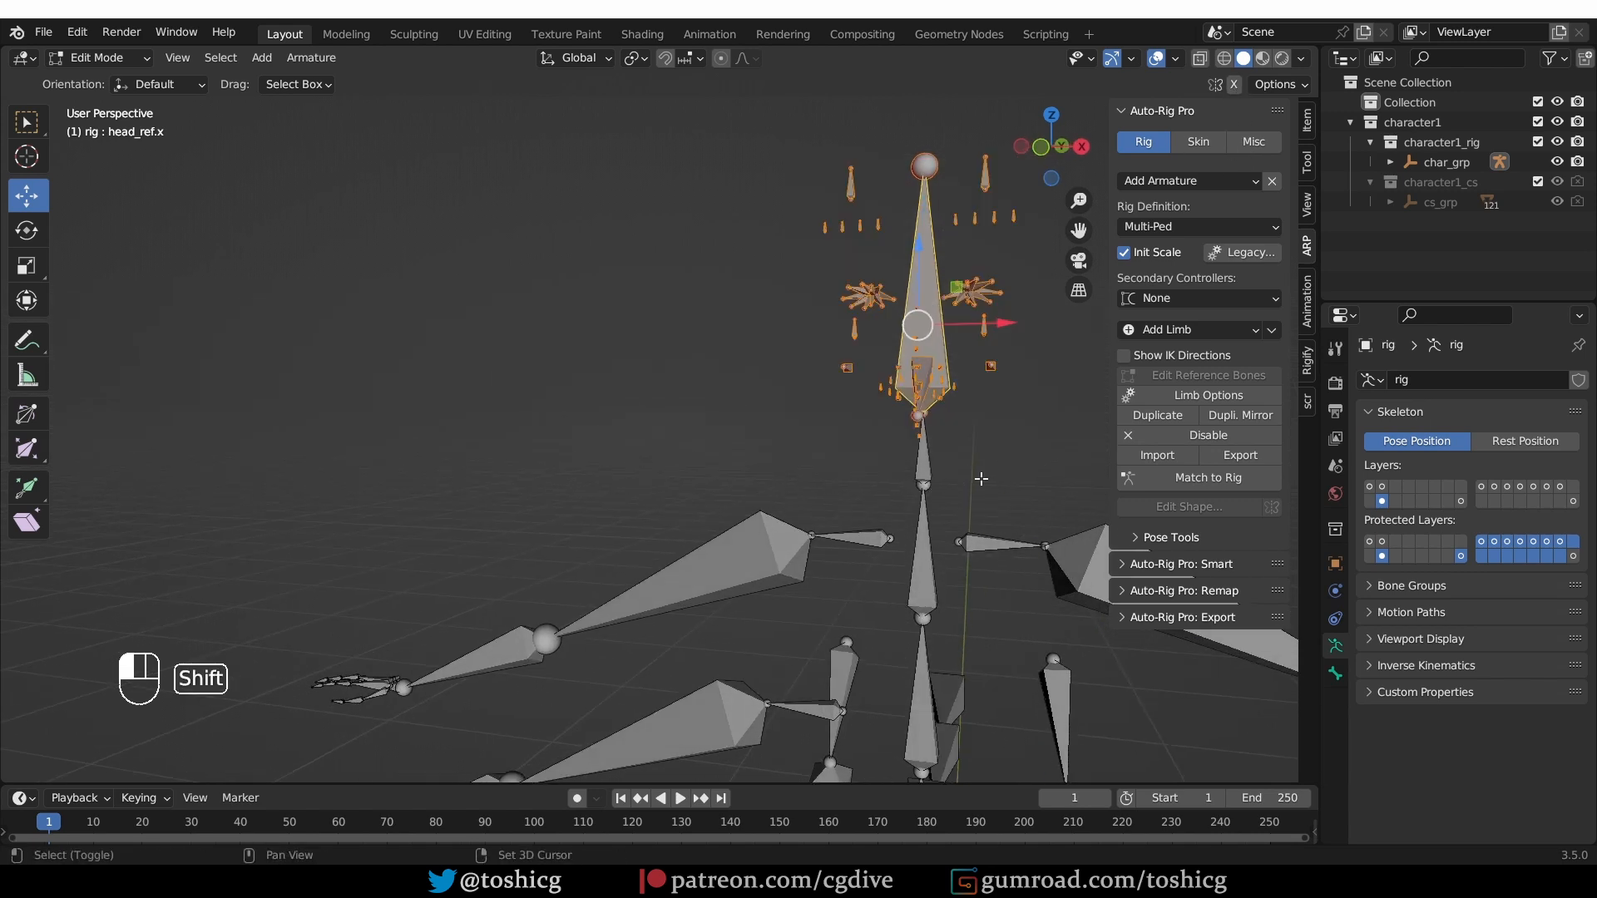
key("g")
left_click(888, 458)
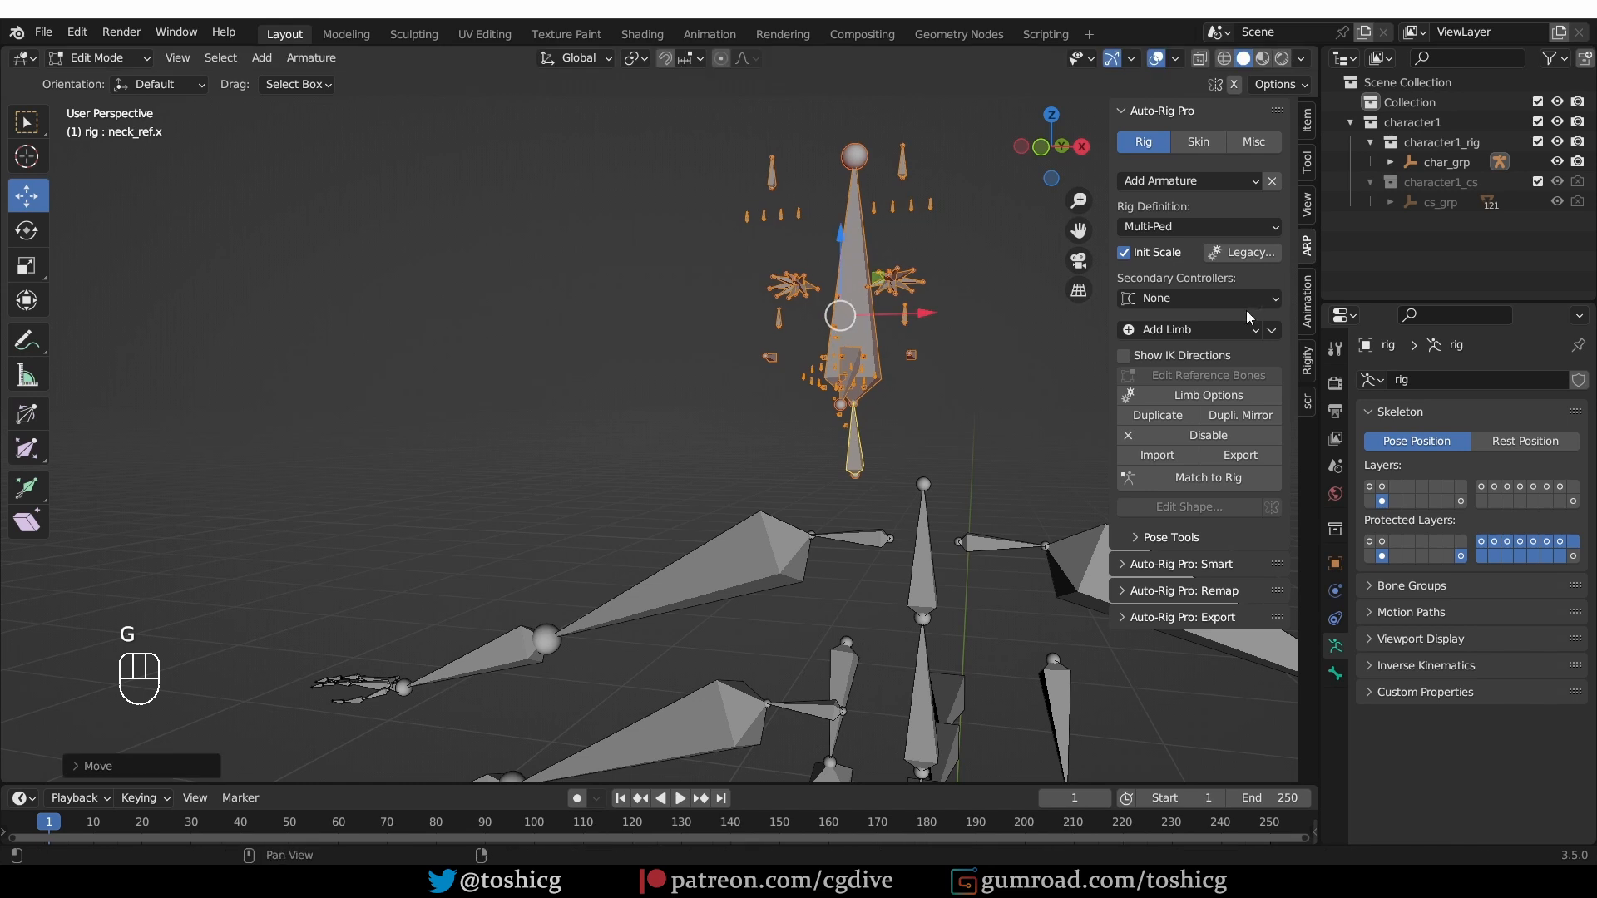
- Add a second Head limb and move it to the opposite side of the spine from the first head
left_click(1176, 336)
left_click(1210, 437)
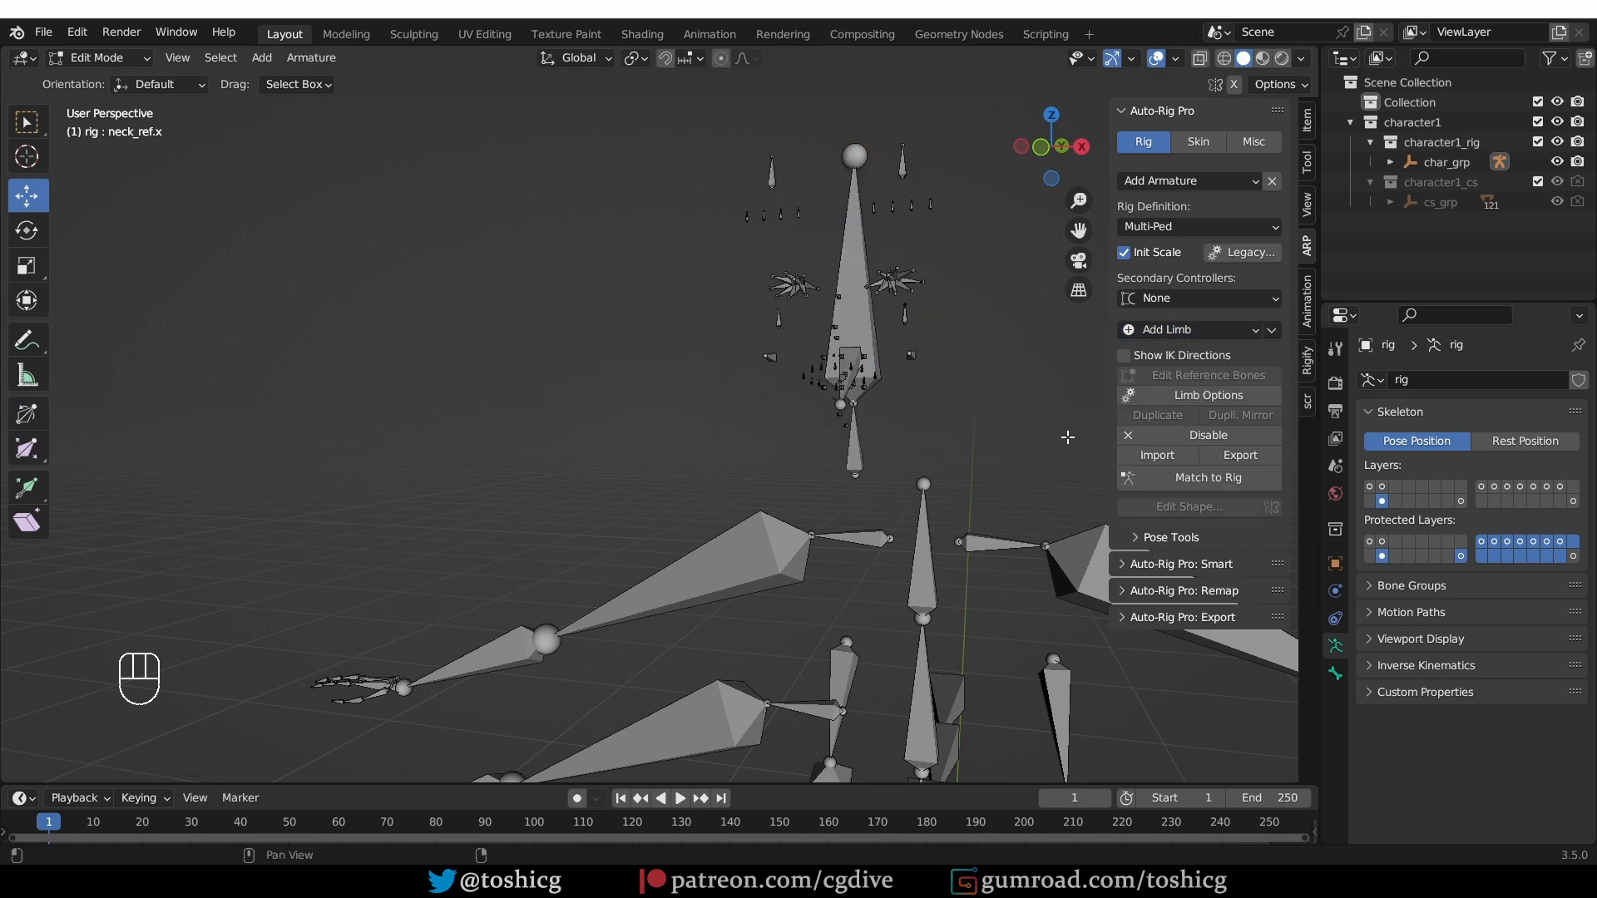
scroll(974, 440, "down", 5)
middle_click_drag(974, 440, 840, 416, "shift")
middle_click_drag(1089, 453, 1083, 450)
key("g")
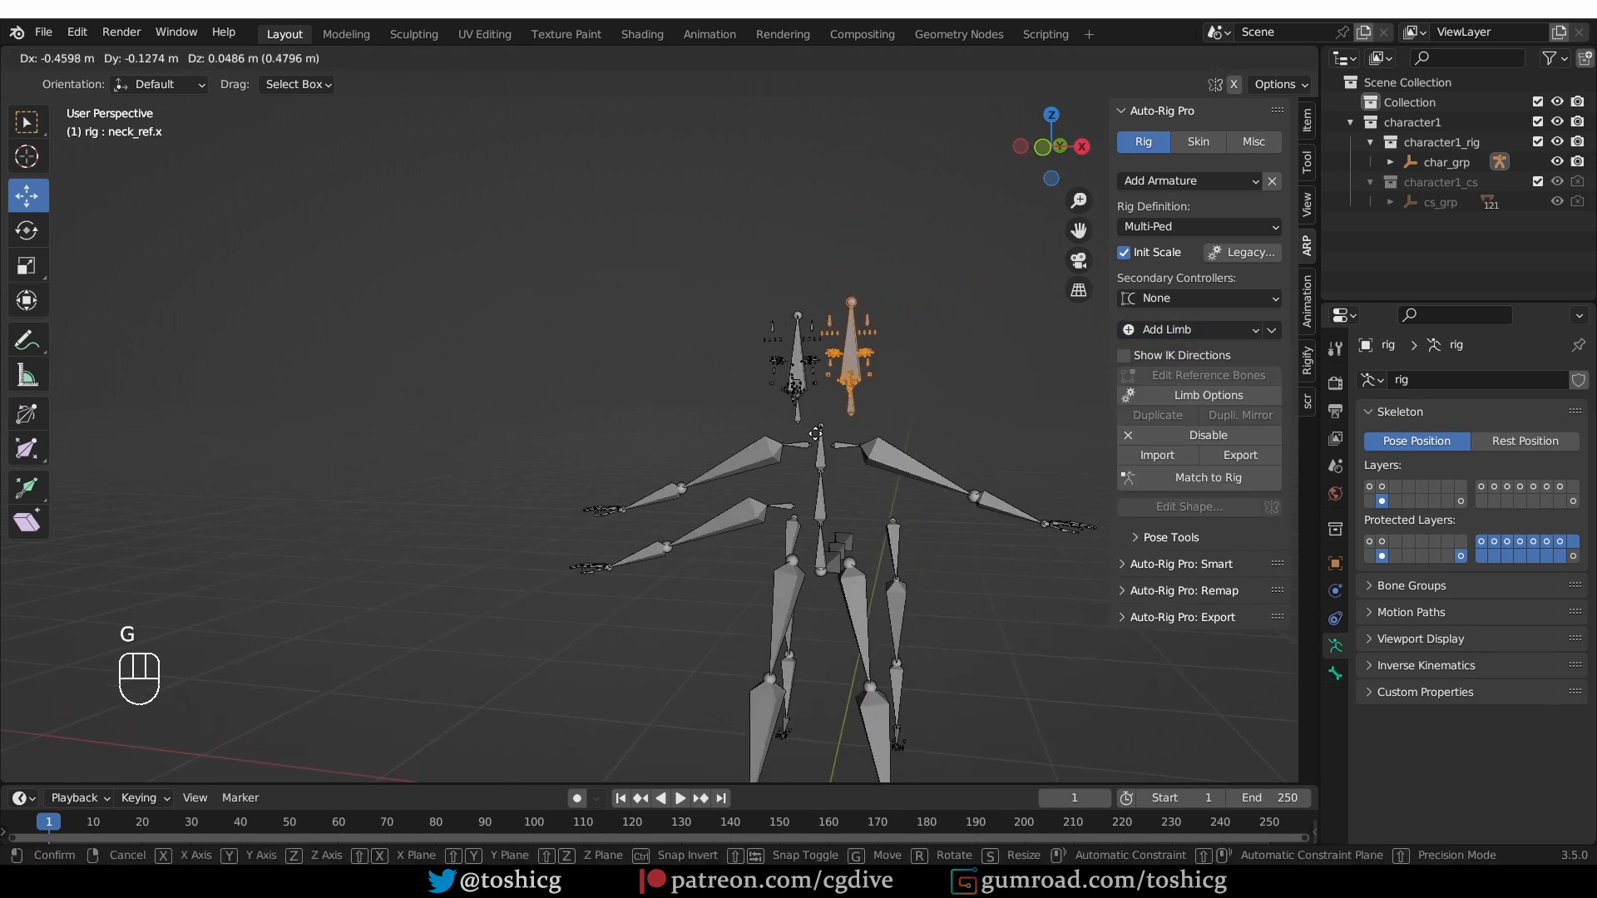
left_click(950, 433)
- Tilt the second head outward and adjust its position beside the first head above the spine
key("r")
left_click(933, 441)
key("g")
left_click(925, 443)
key("r")
left_click(915, 443)
key("g")
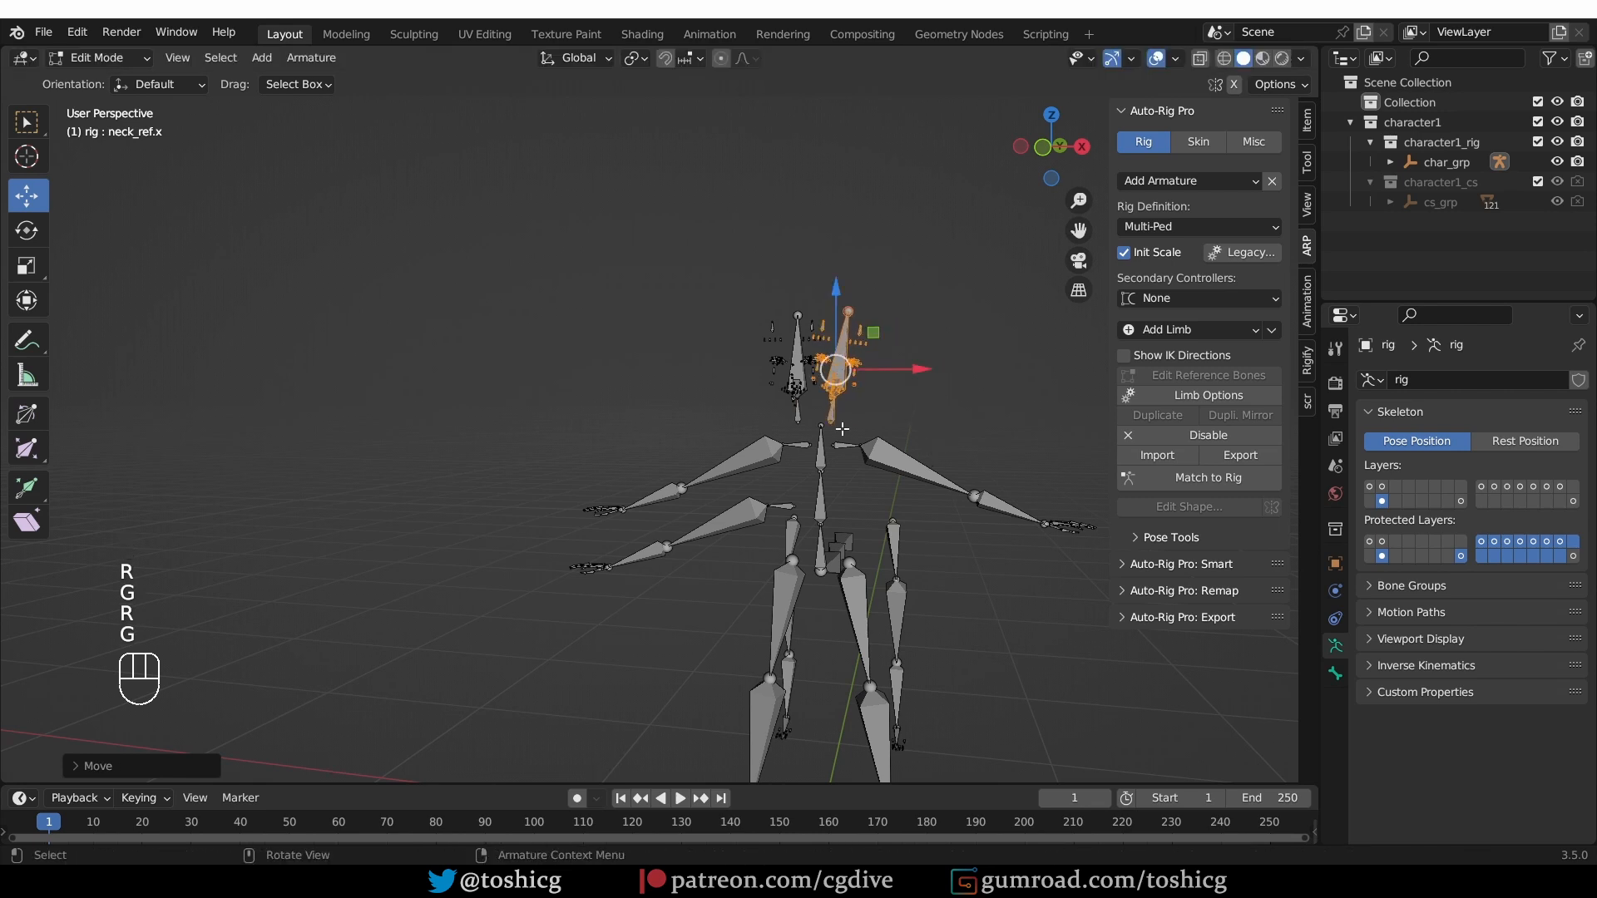
- Set the Count of the second head's neck bones to 4
scroll(843, 429, "up", 4)
left_click(817, 401)
left_click(821, 385)
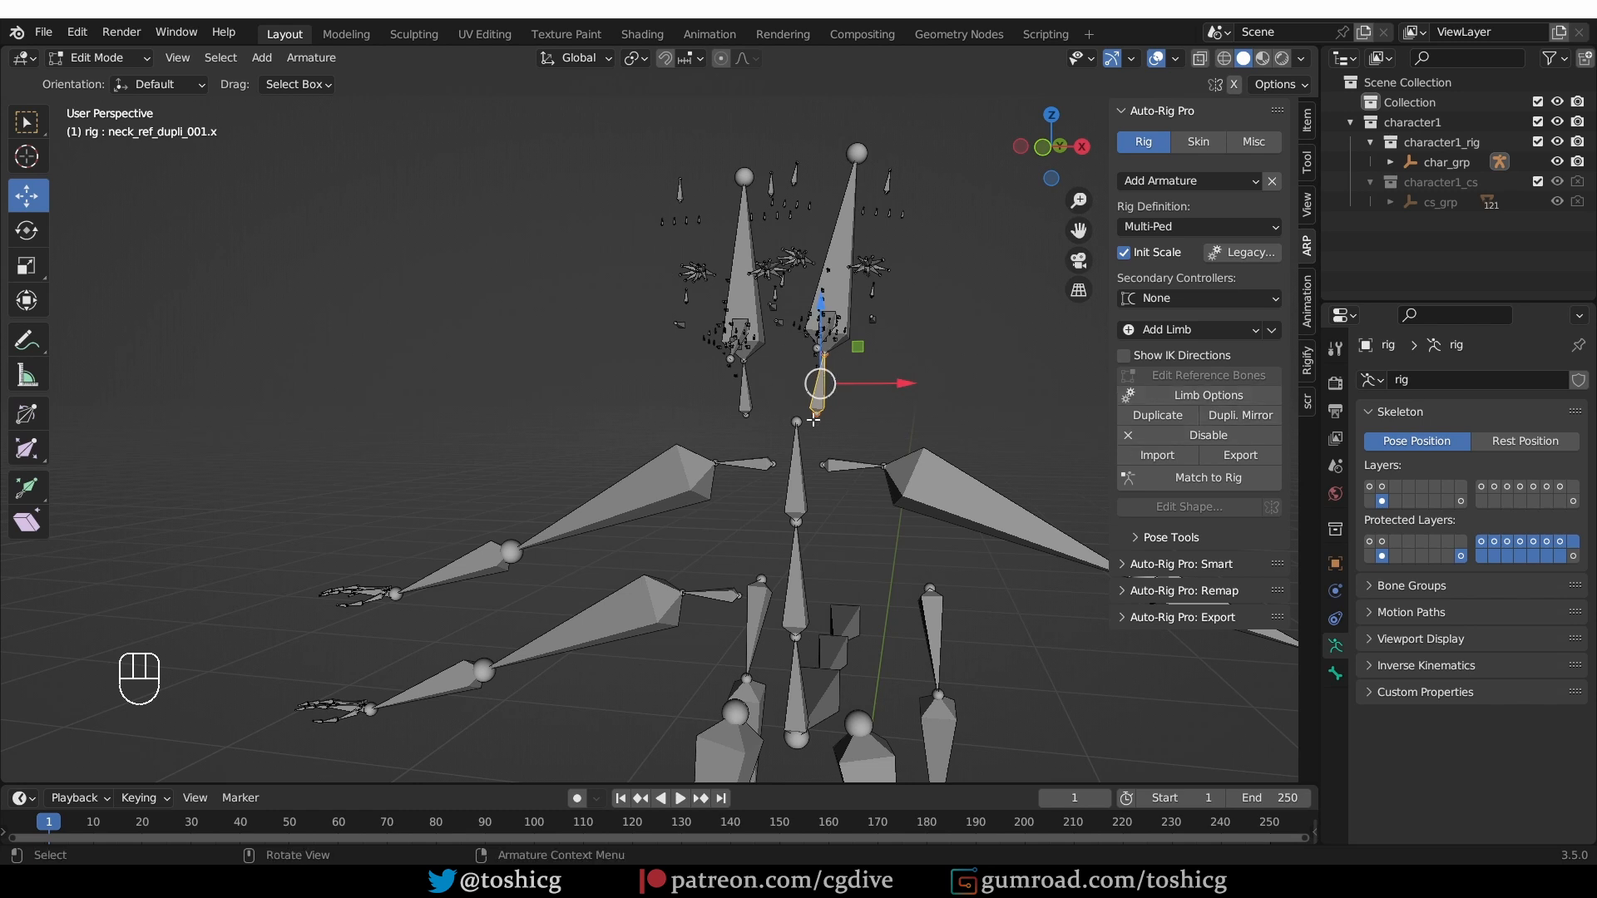
left_click(1211, 397)
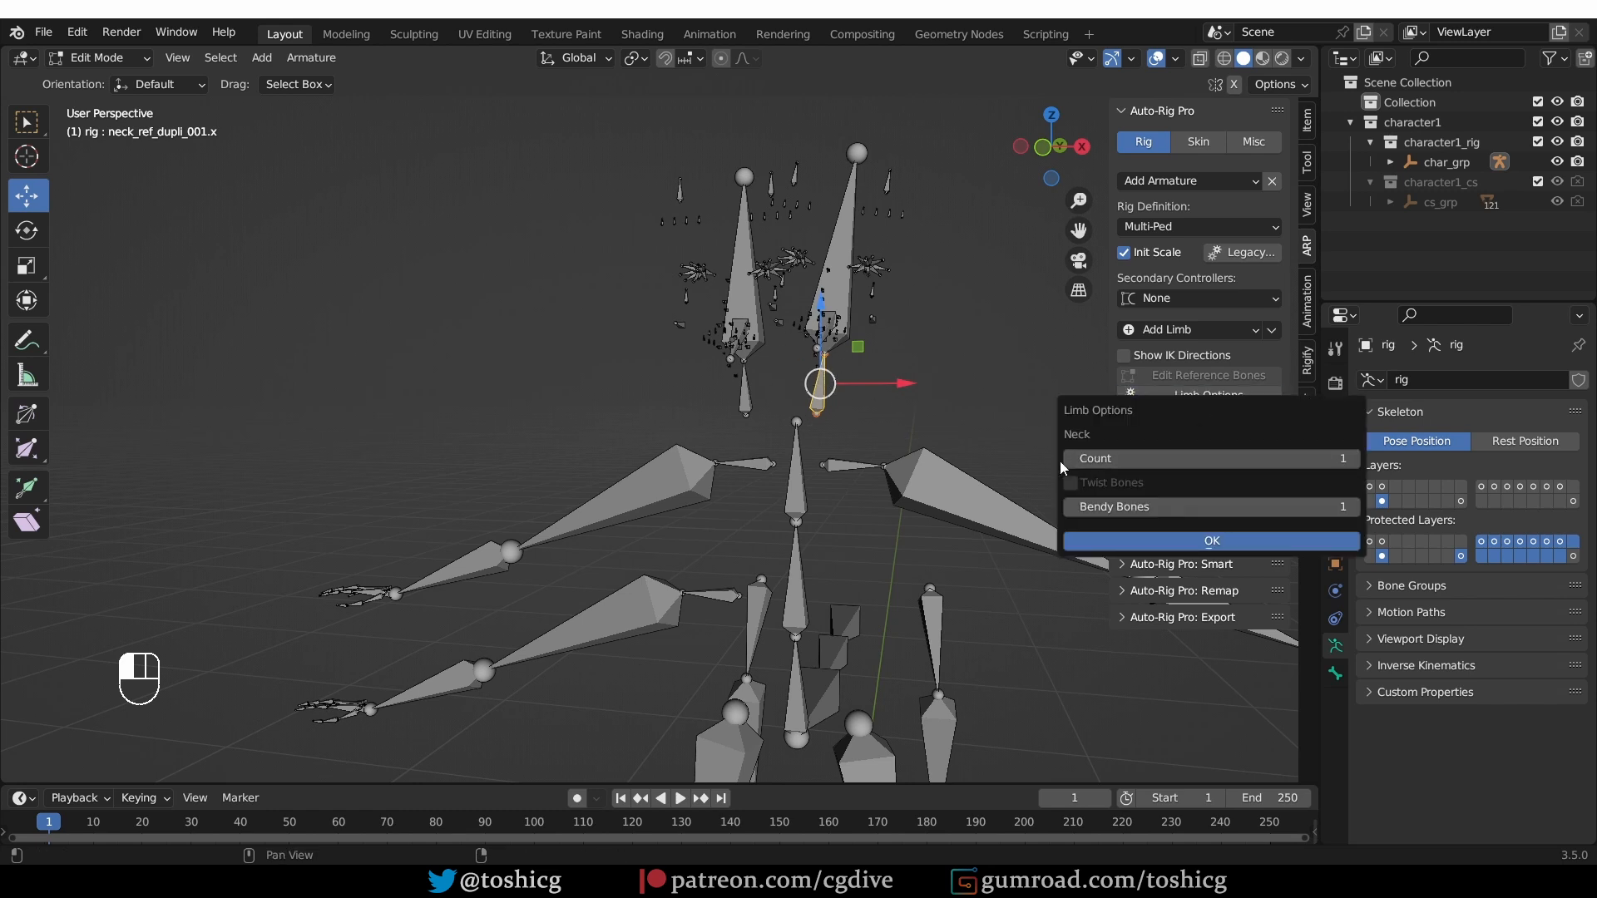
left_click_drag(1099, 403, 981, 350)
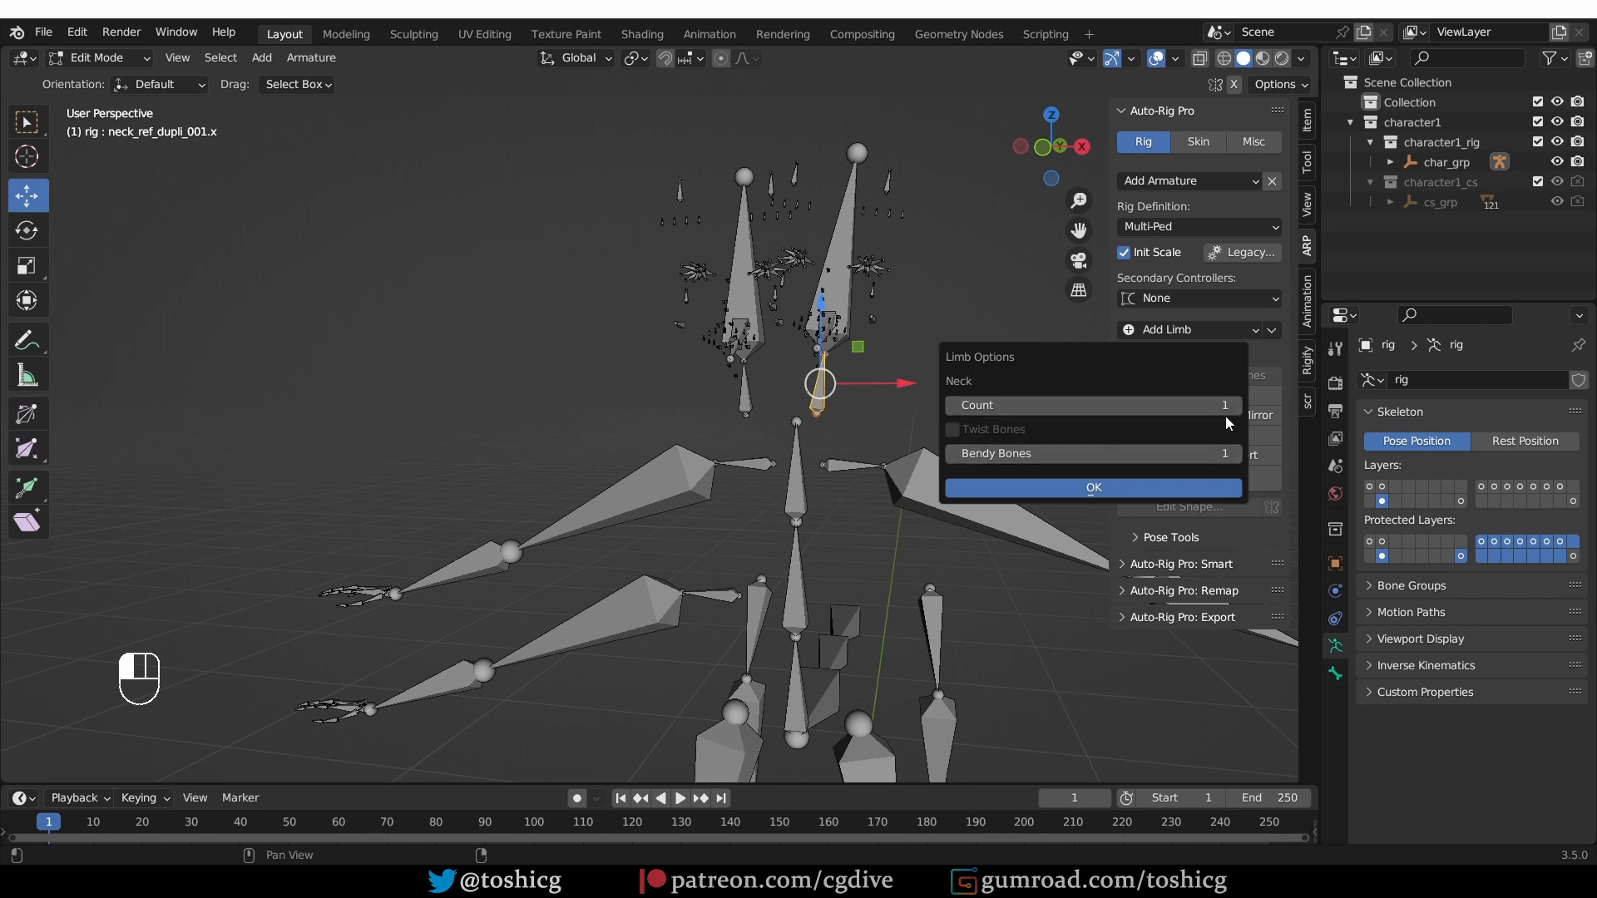
left_click_drag(1007, 405, 1021, 405)
left_click(1140, 491)
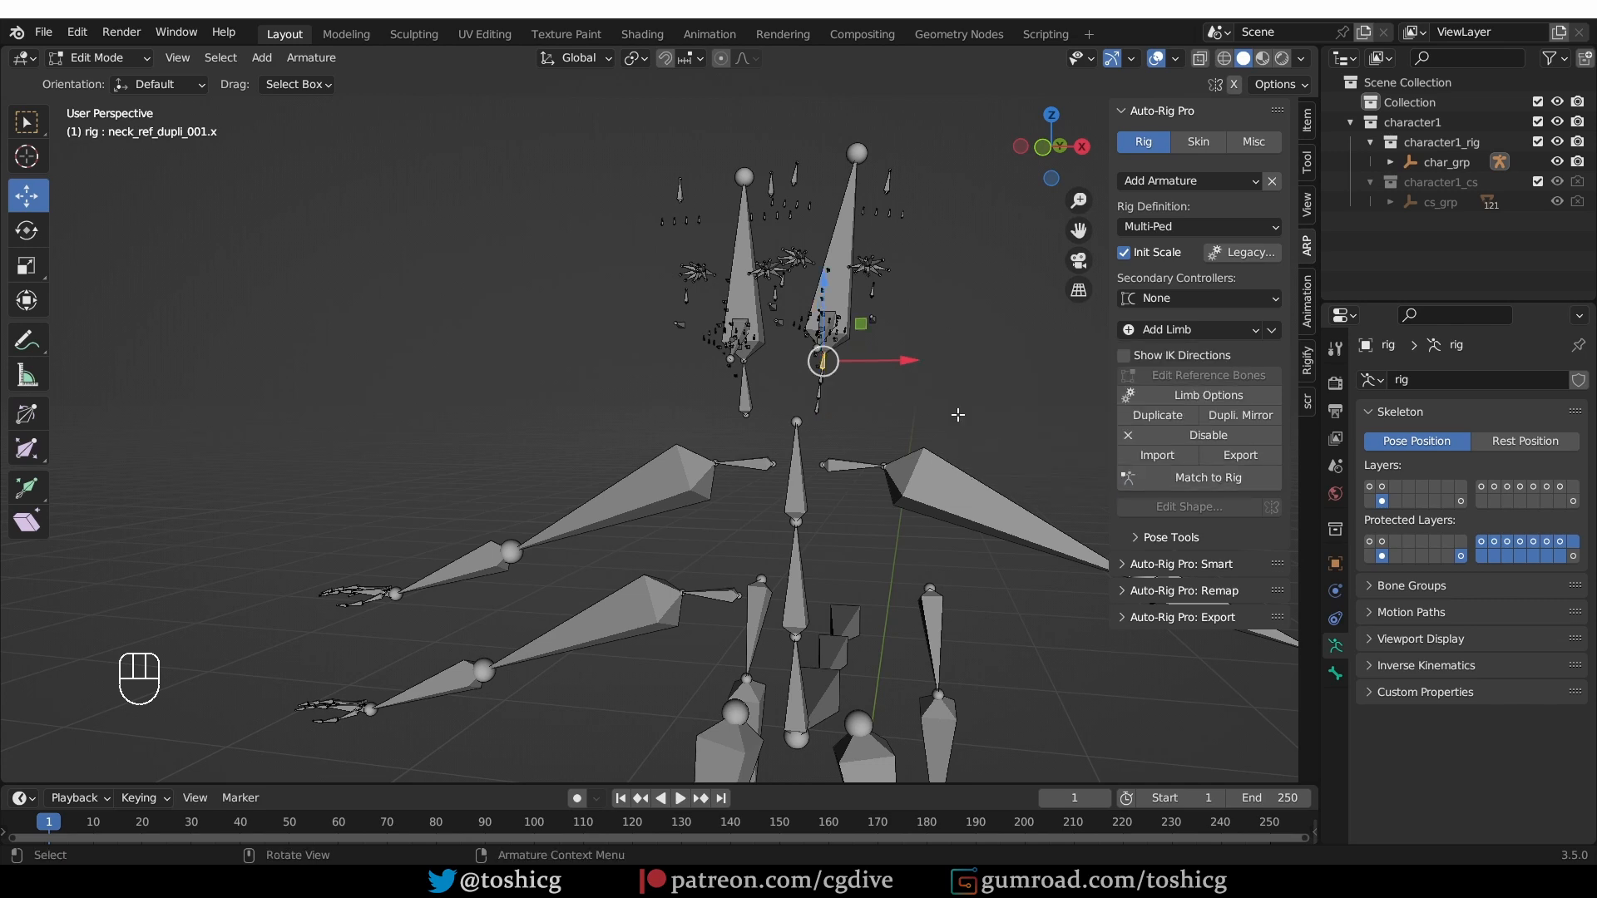
- Turn off the Facial option for the second head limb
middle_click_drag(863, 275, 856, 275)
left_click(840, 258)
key("KP_1")
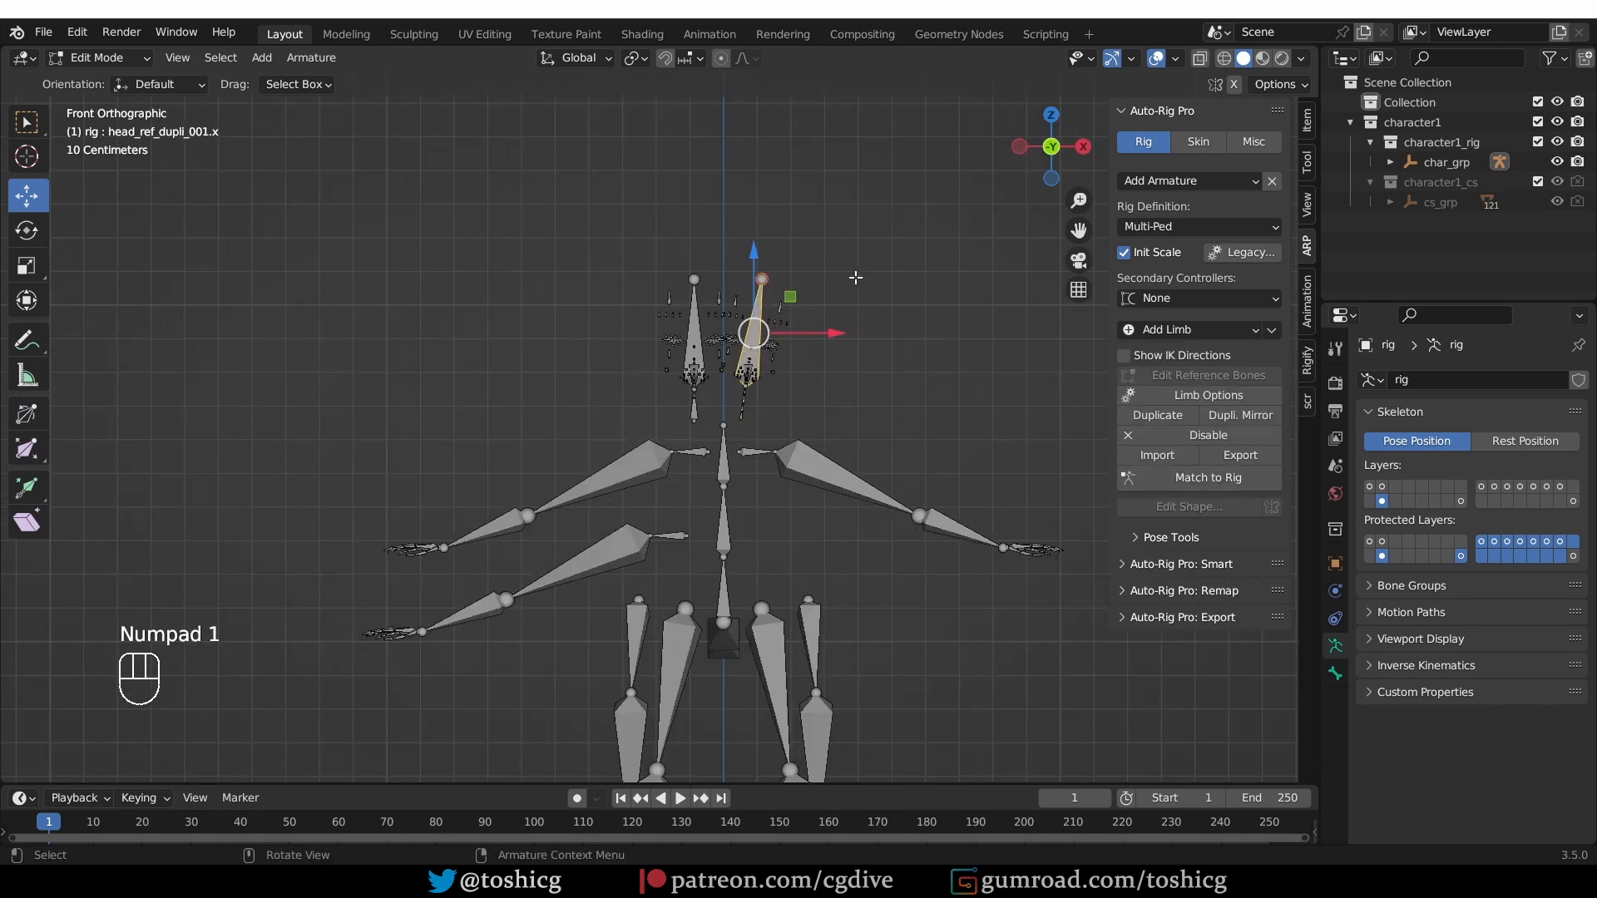
scroll(761, 313, "up", 5)
scroll(740, 273, "up", 3)
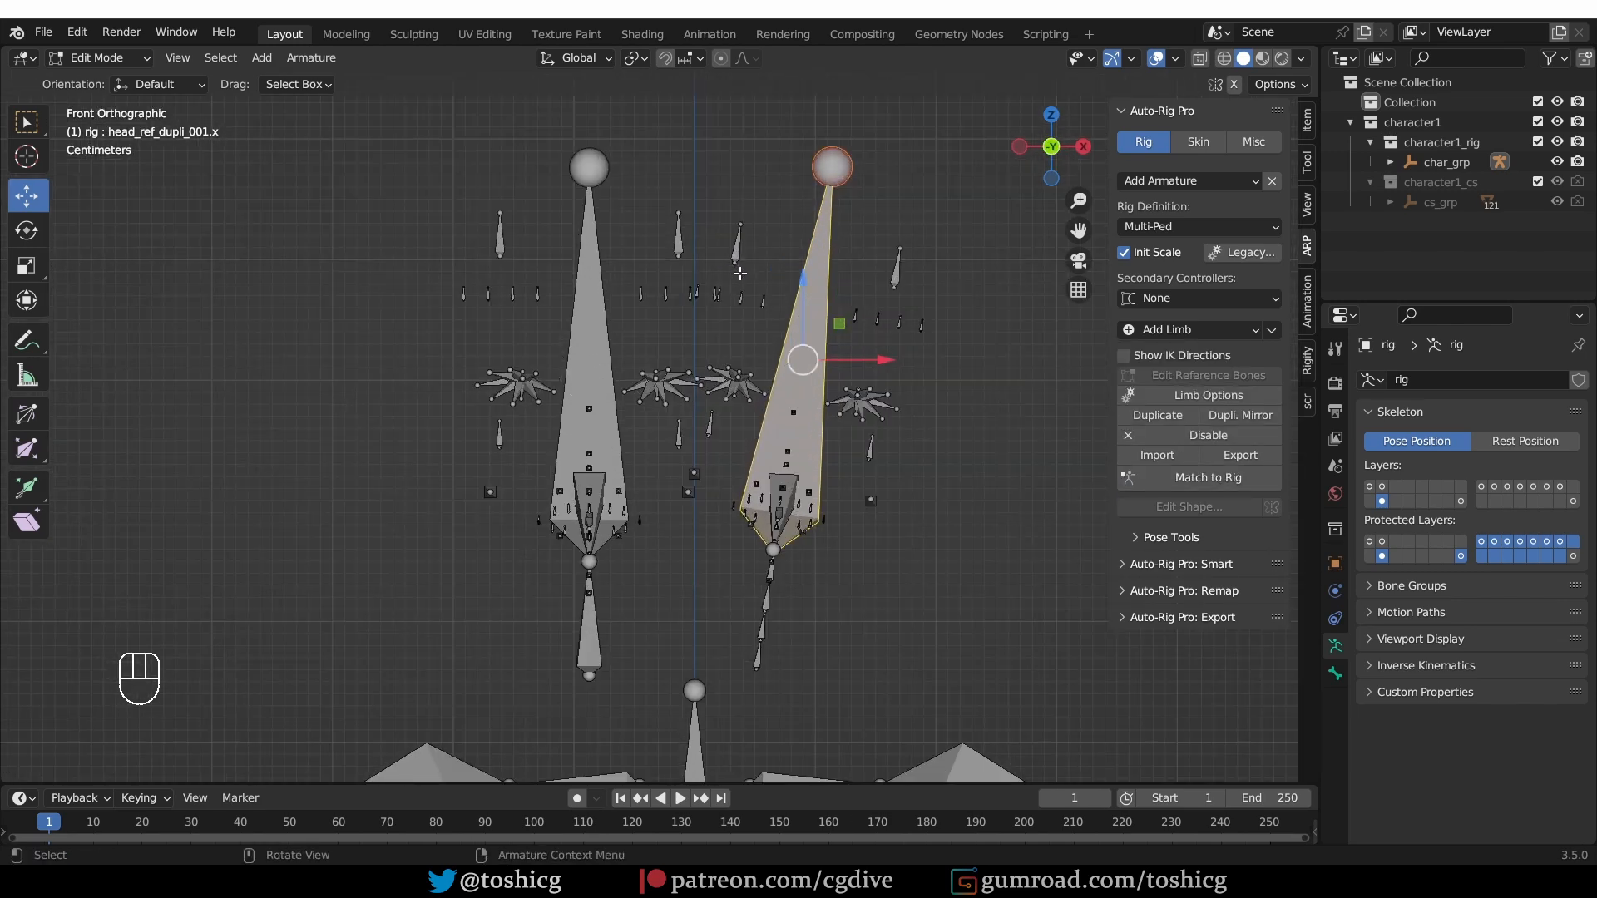
scroll(739, 273, "down", 3)
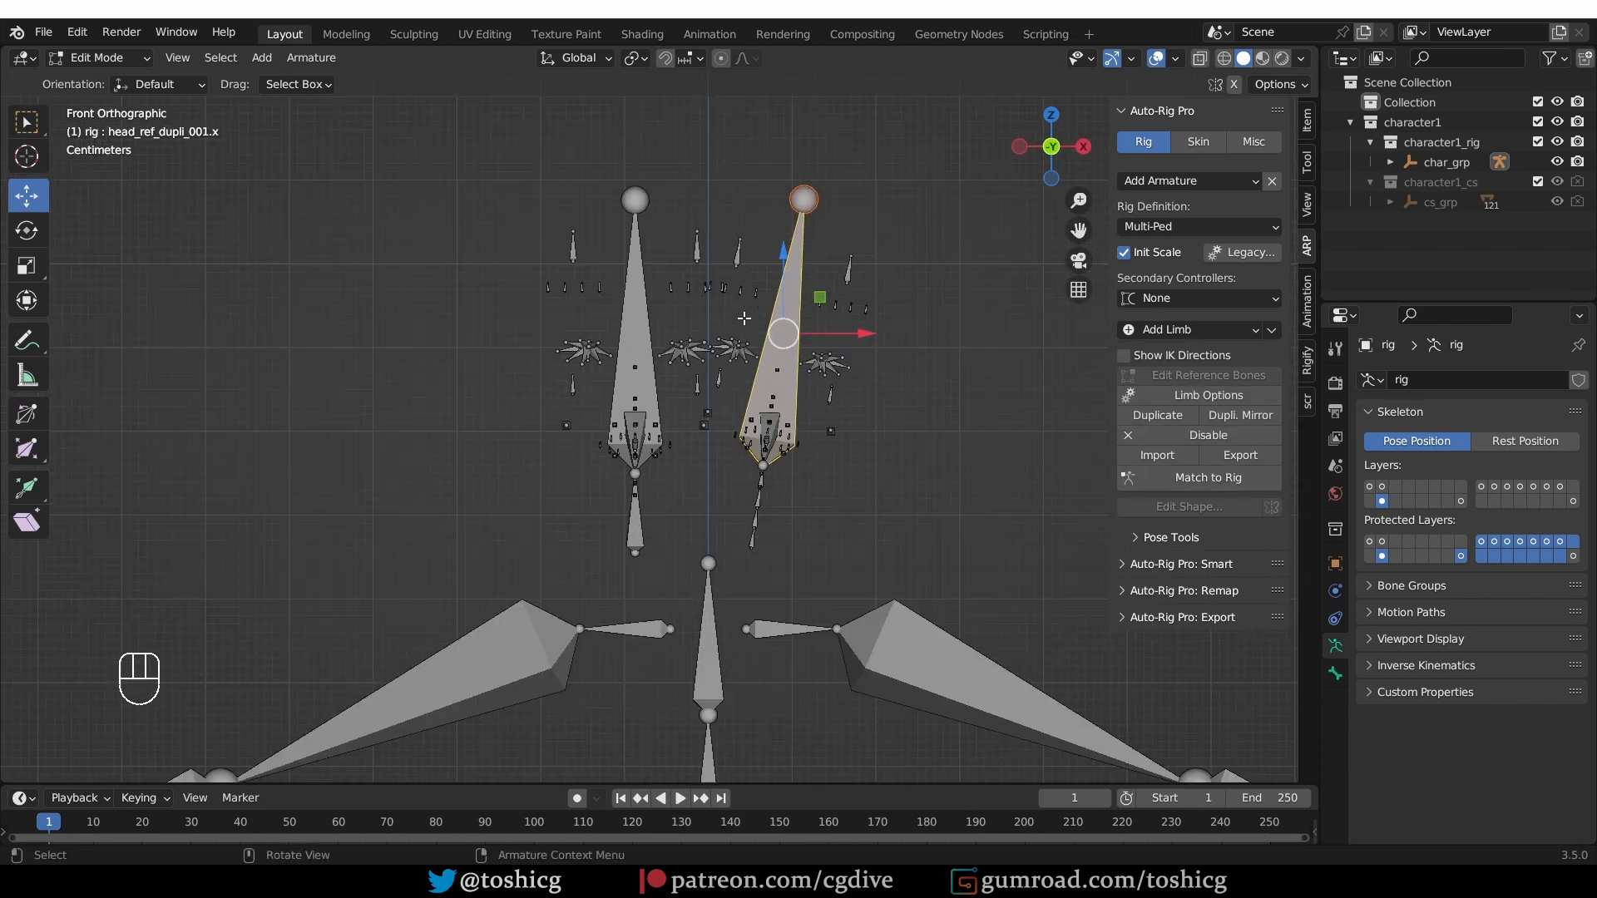
left_click(1209, 395)
left_click(1139, 293)
left_click(1198, 840)
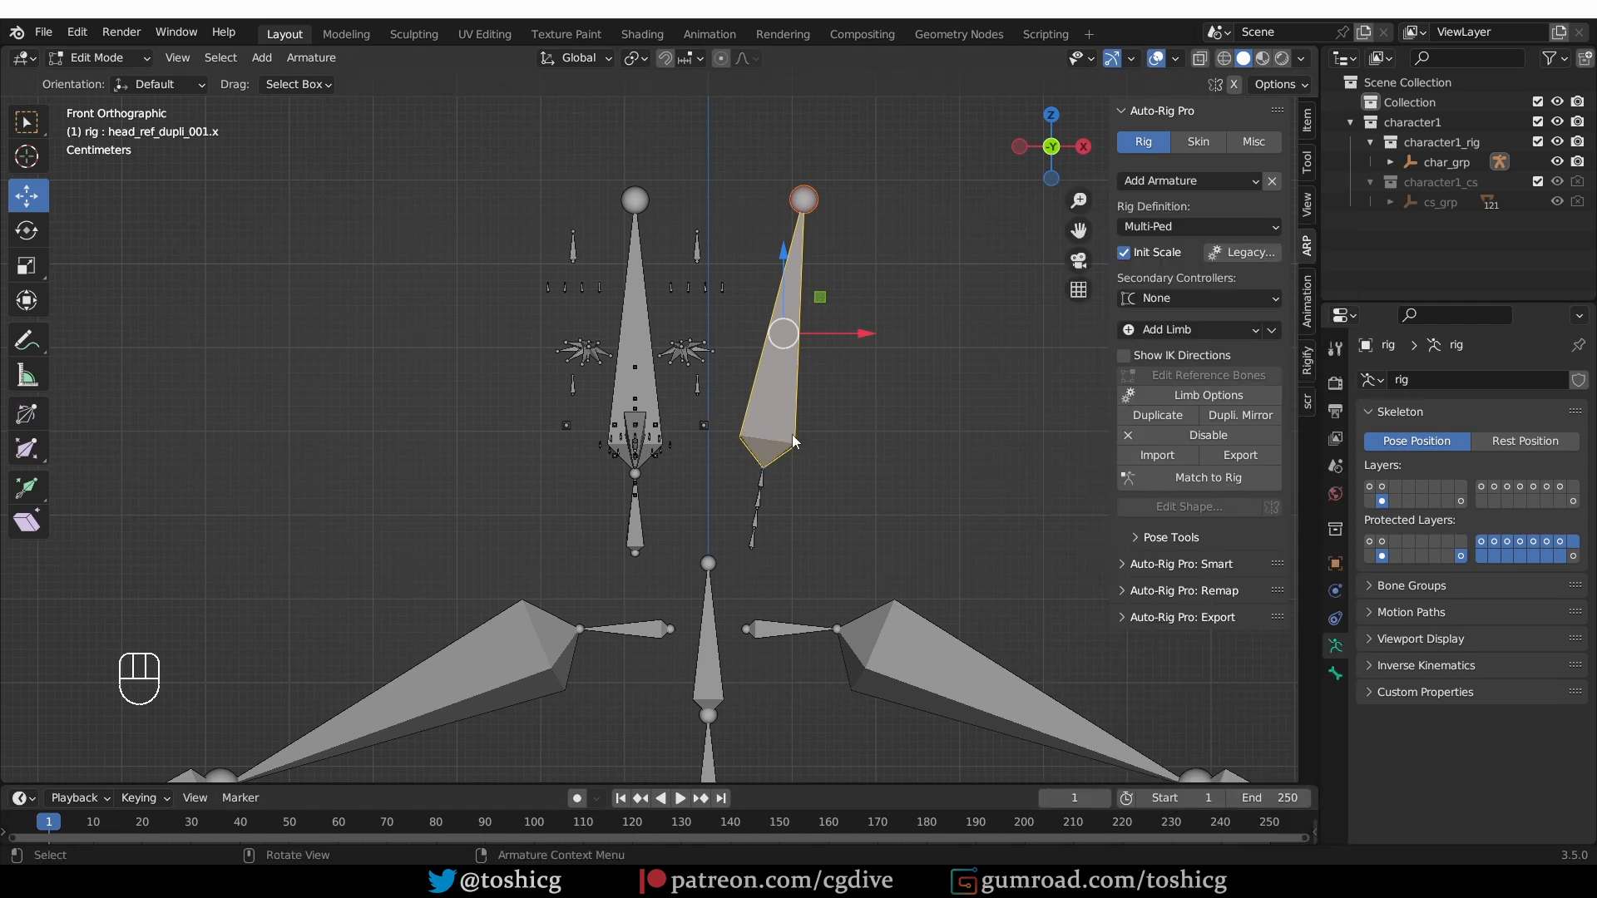
- Move the second head bone up and outward, well above the first head, to stretch its neck
key("g")
left_click(894, 396)
scroll(887, 487, "down", 2)
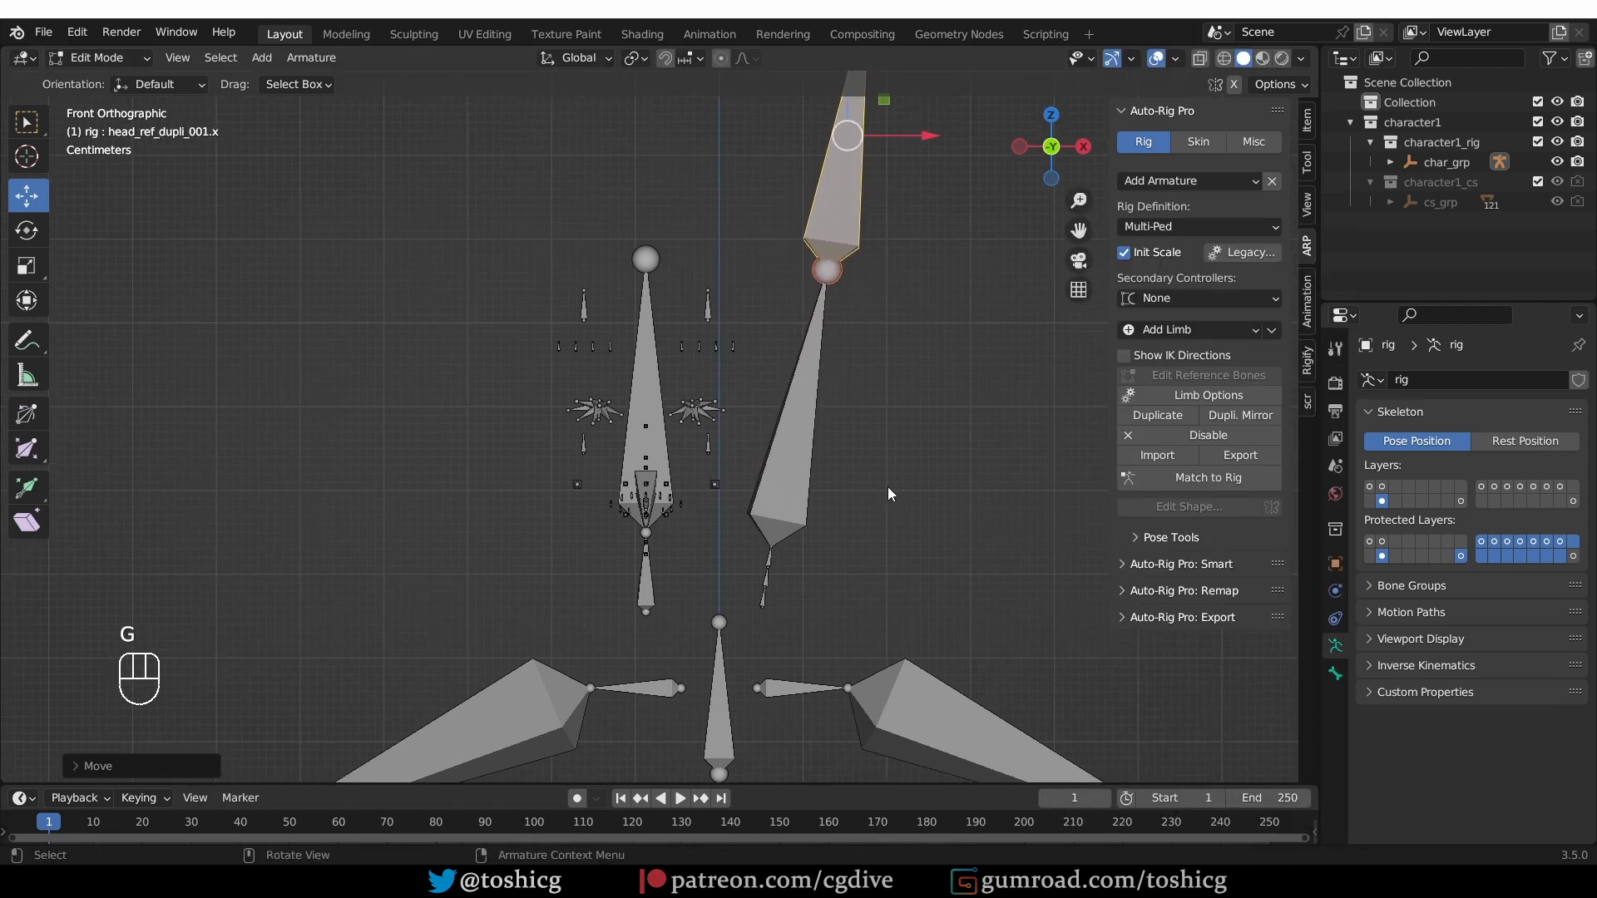
- Reposition the second neck's joints so its bones are evenly spaced in a line from the neck base to the raised head
left_click(803, 539)
key("g")
left_click(850, 357)
left_click(805, 554)
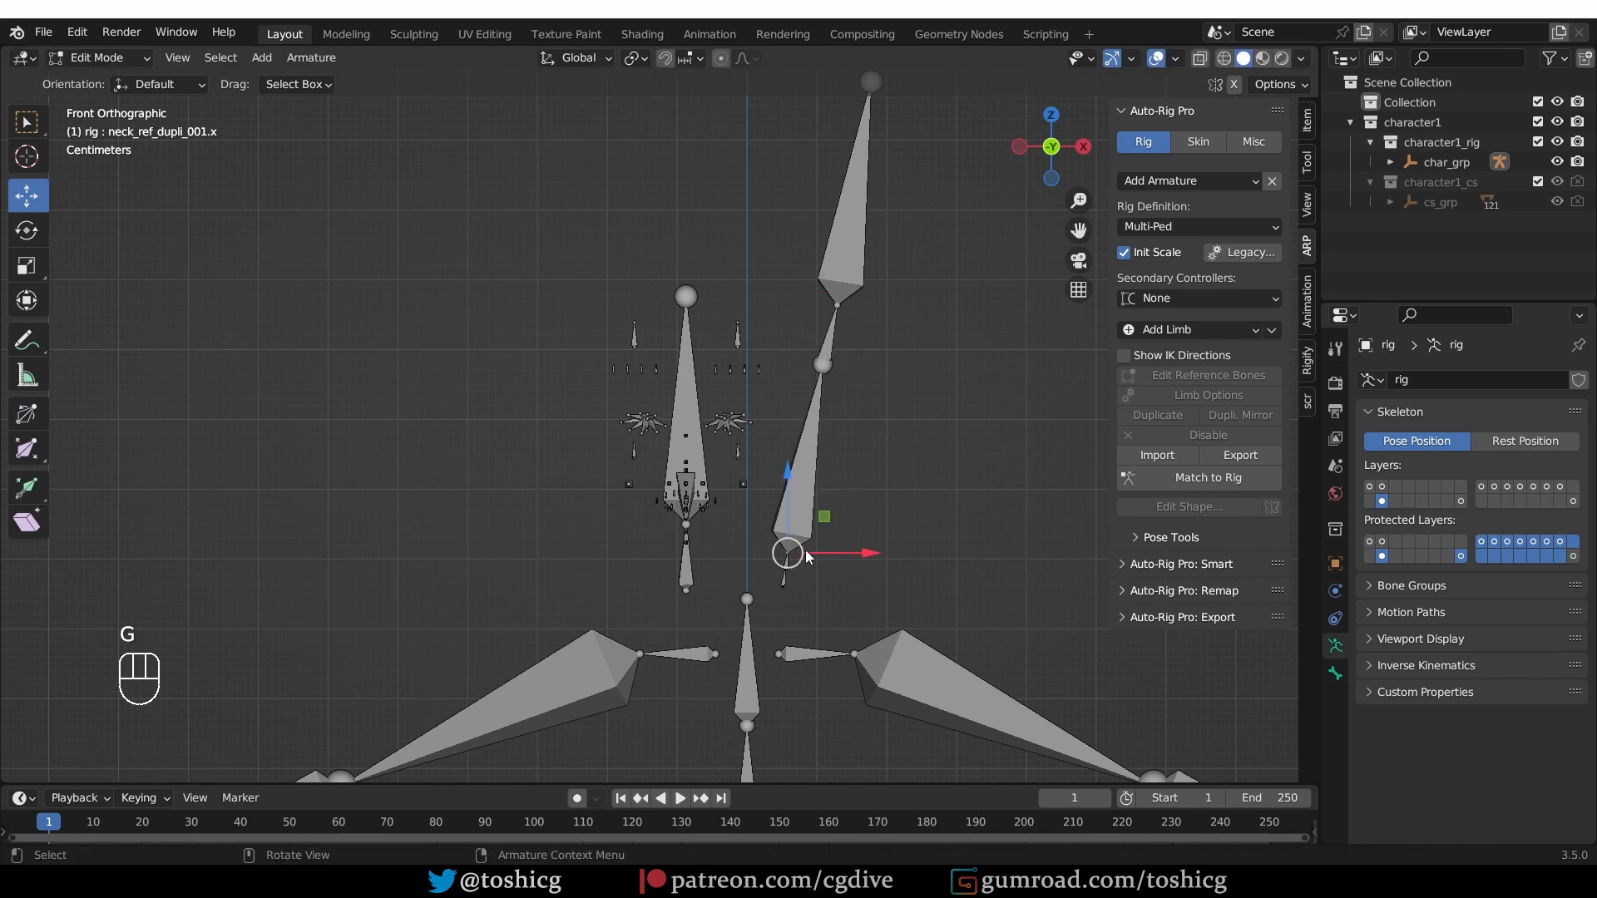
key("g")
left_click(821, 452)
left_click(808, 565)
key("g")
left_click(817, 541)
key("ctrl+z")
left_click(816, 453)
key("g")
left_click(828, 426)
left_click(848, 371)
key("g")
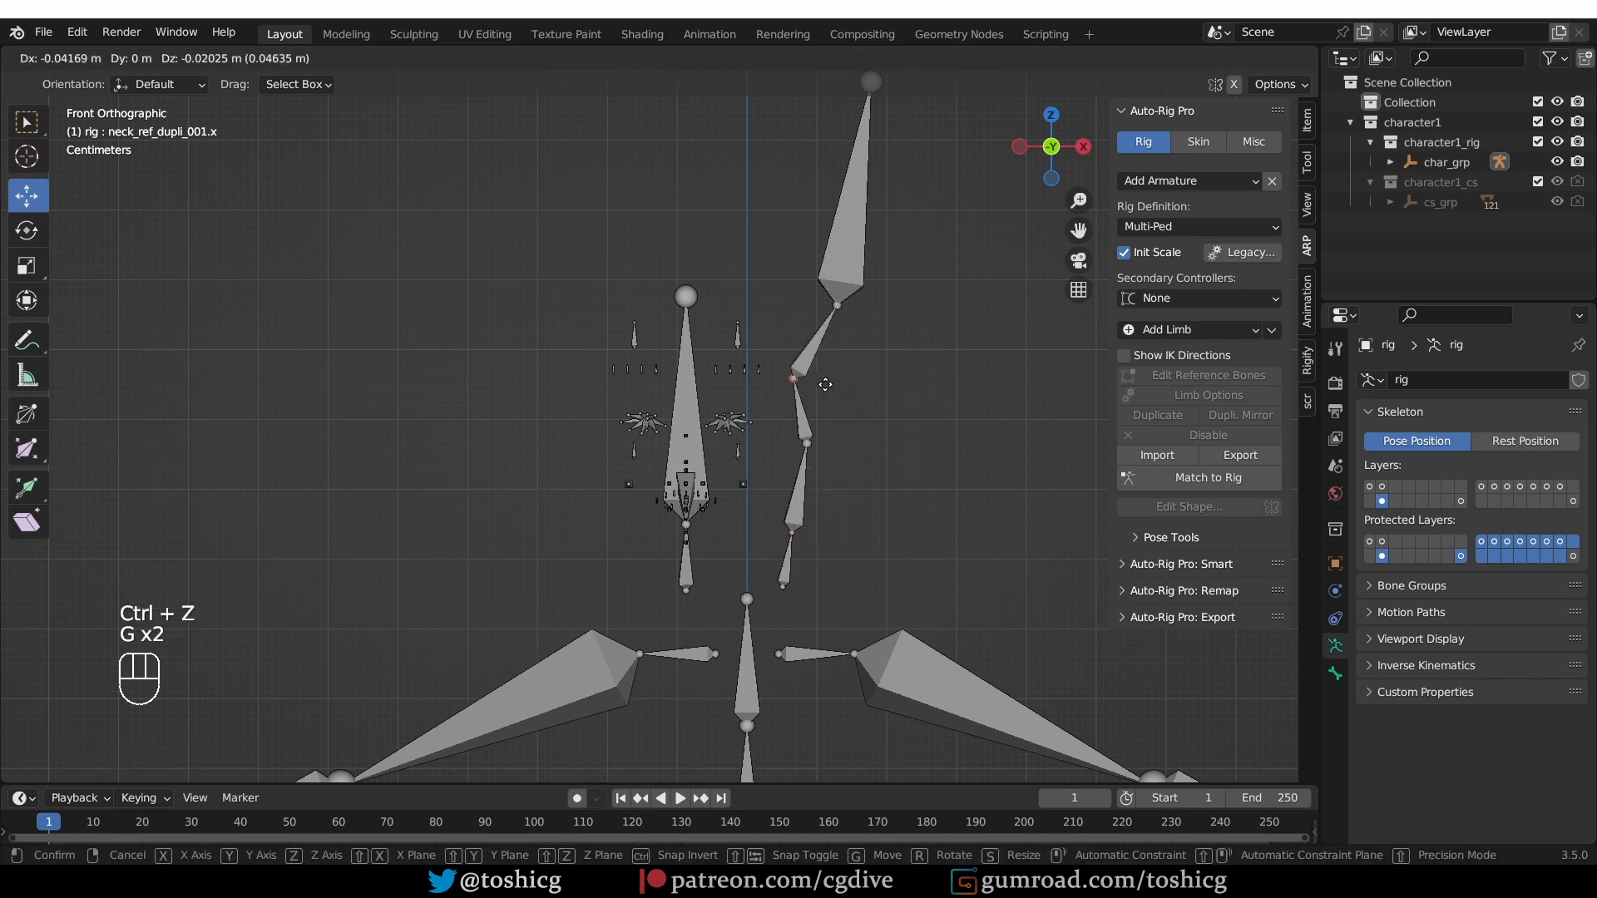
left_click(854, 370)
key("g")
left_click(871, 579)
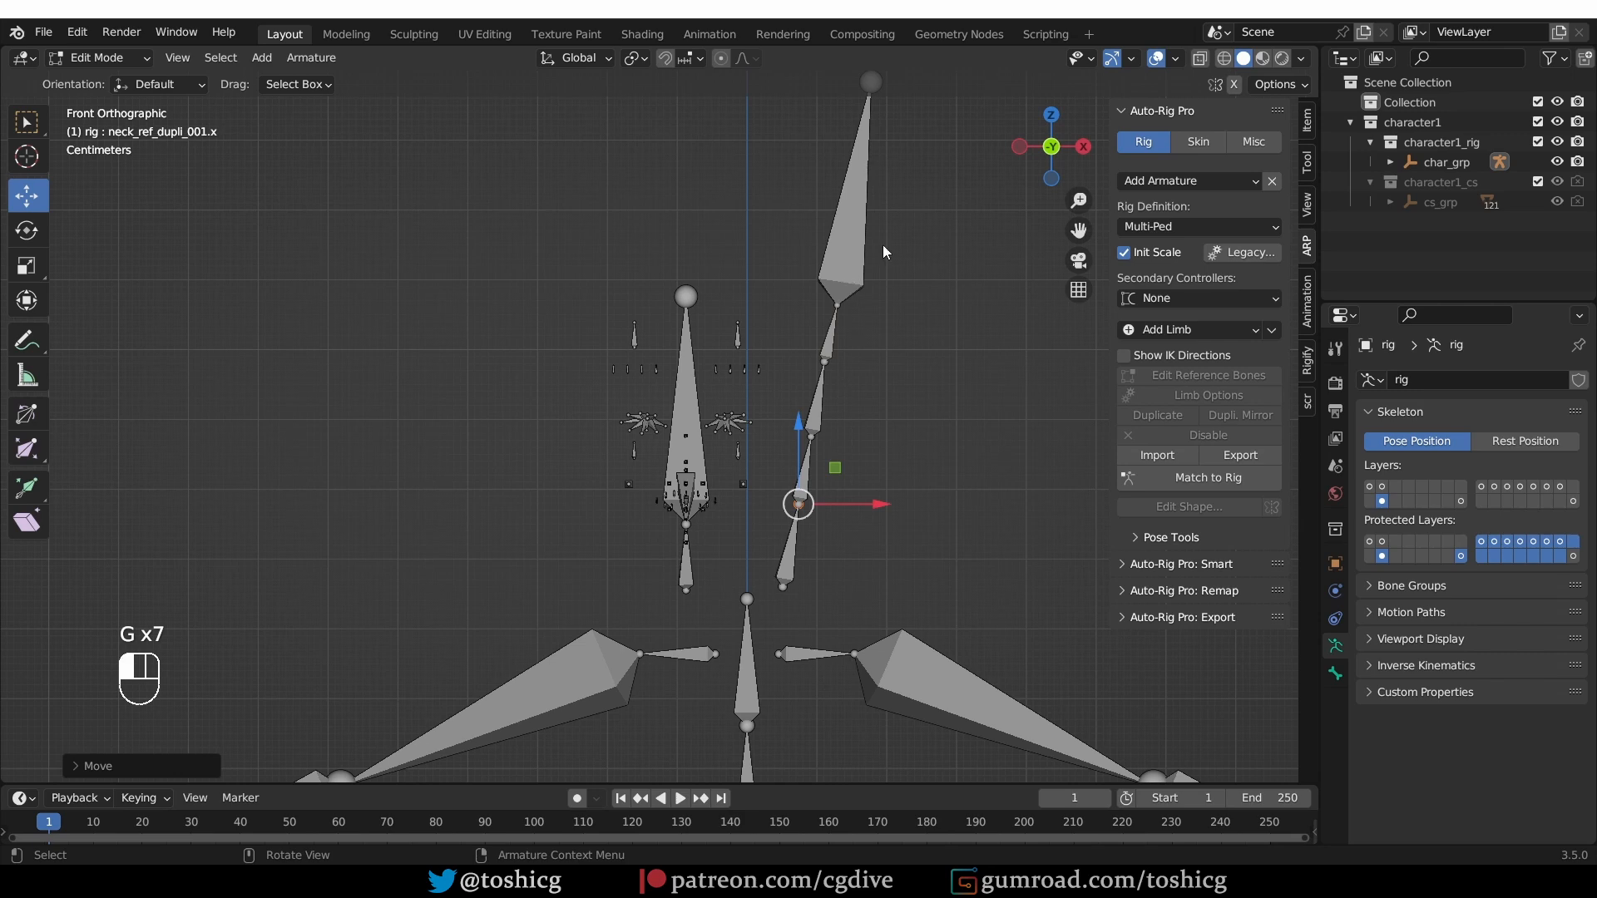
- Turn the second head limb's Facial option back on
left_click(855, 237)
left_click(1211, 396)
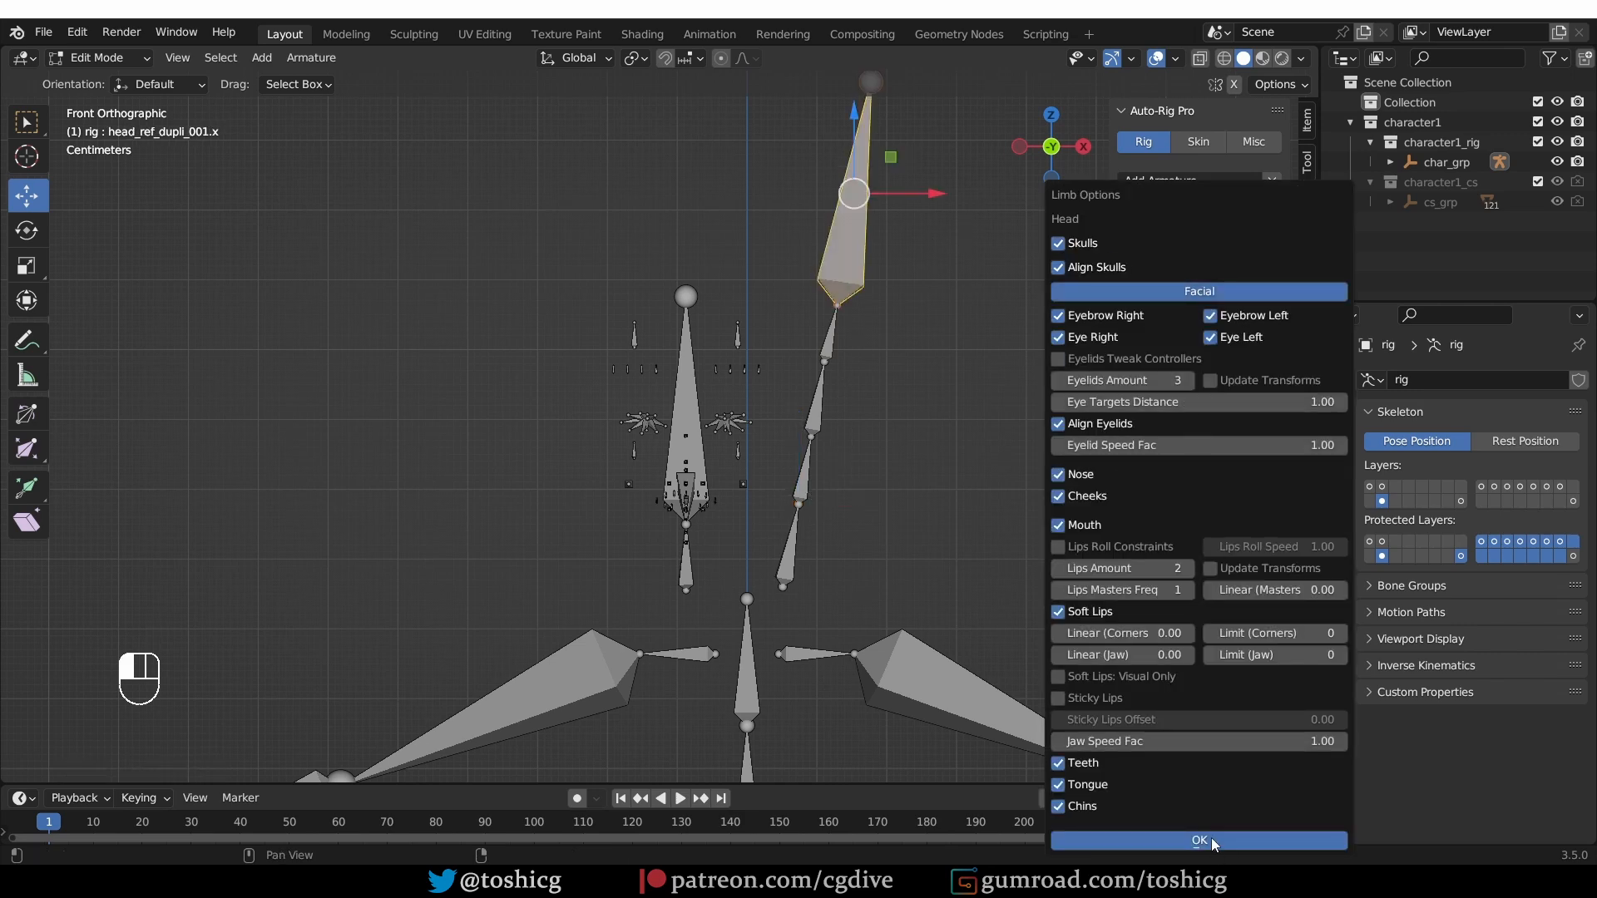
scroll(870, 515, "down", 2)
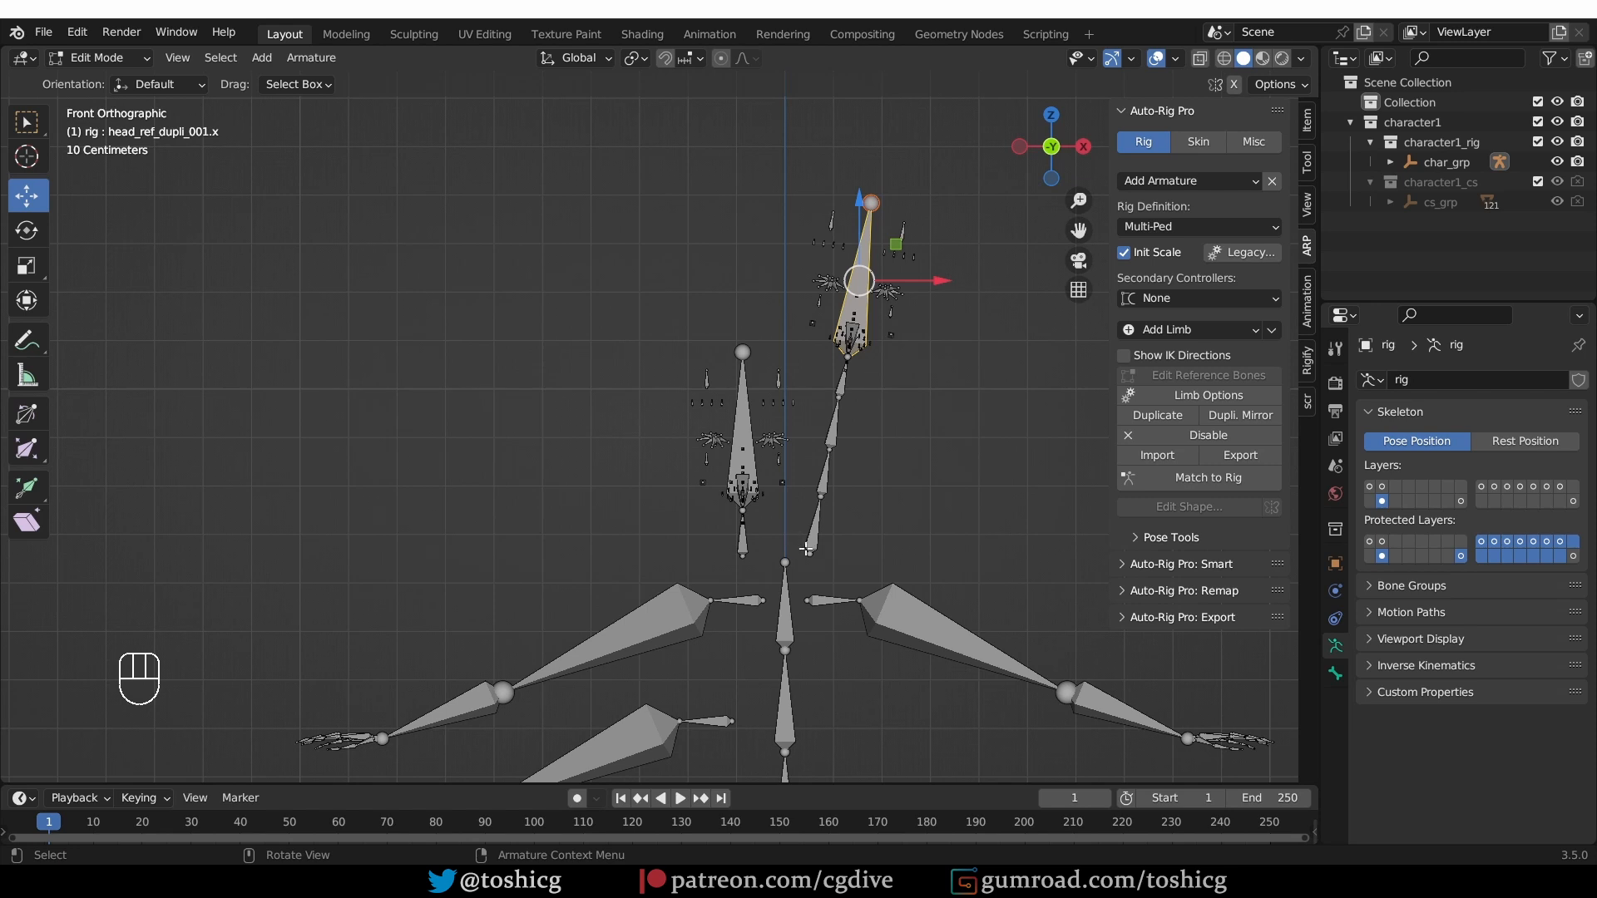
- Parent the base neck bones of both heads to the uppermost spine bone with Keep Offset and match to the rig
left_click(813, 539)
left_click(742, 542, "shift")
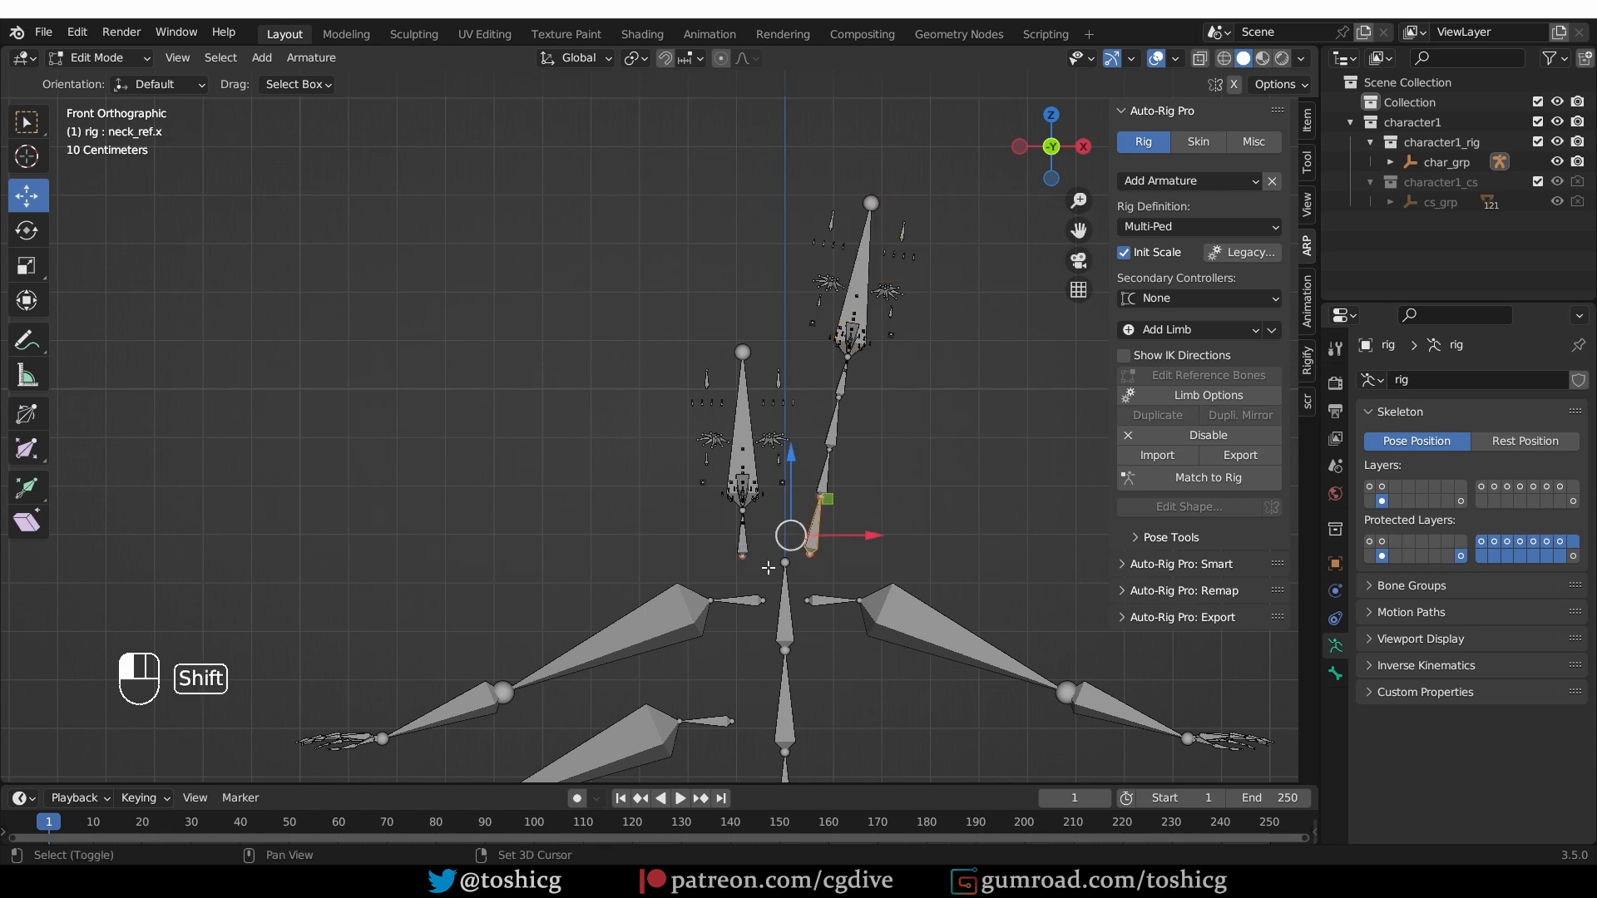
left_click(786, 604, "shift")
key("ctrl+p")
left_click(787, 606)
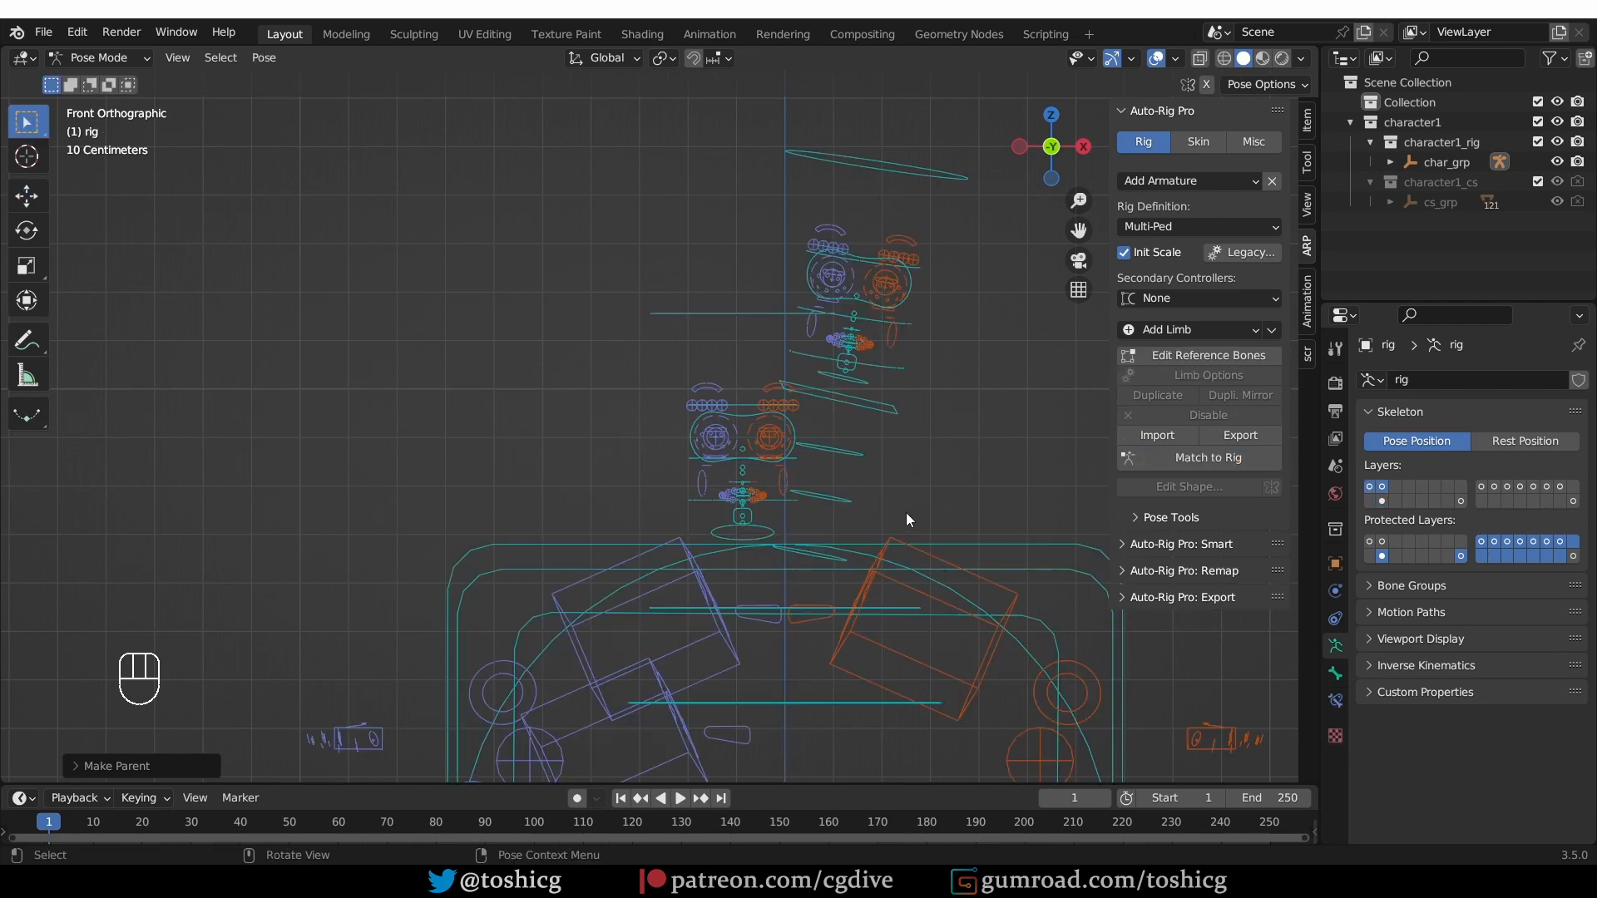
- Test-rotate the uppermost spine controller to check that both heads follow it
middle_click_drag(906, 512, 766, 532)
scroll(773, 529, "down", 3)
middle_click_drag(854, 500, 974, 507)
left_click(822, 481)
key("r")
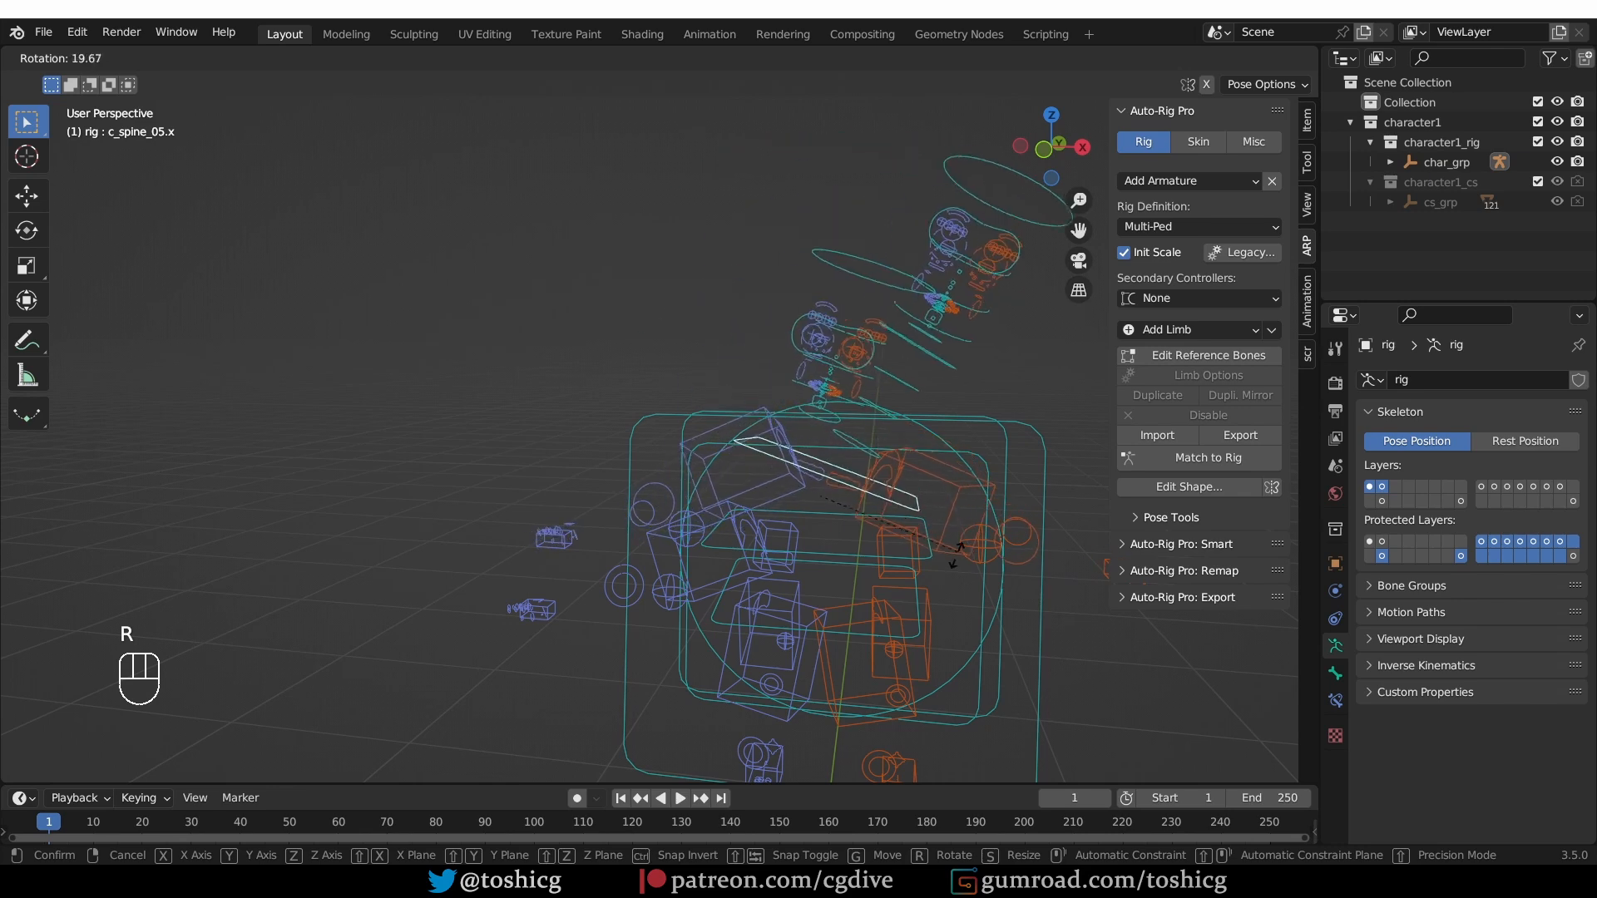
right_click(965, 440)
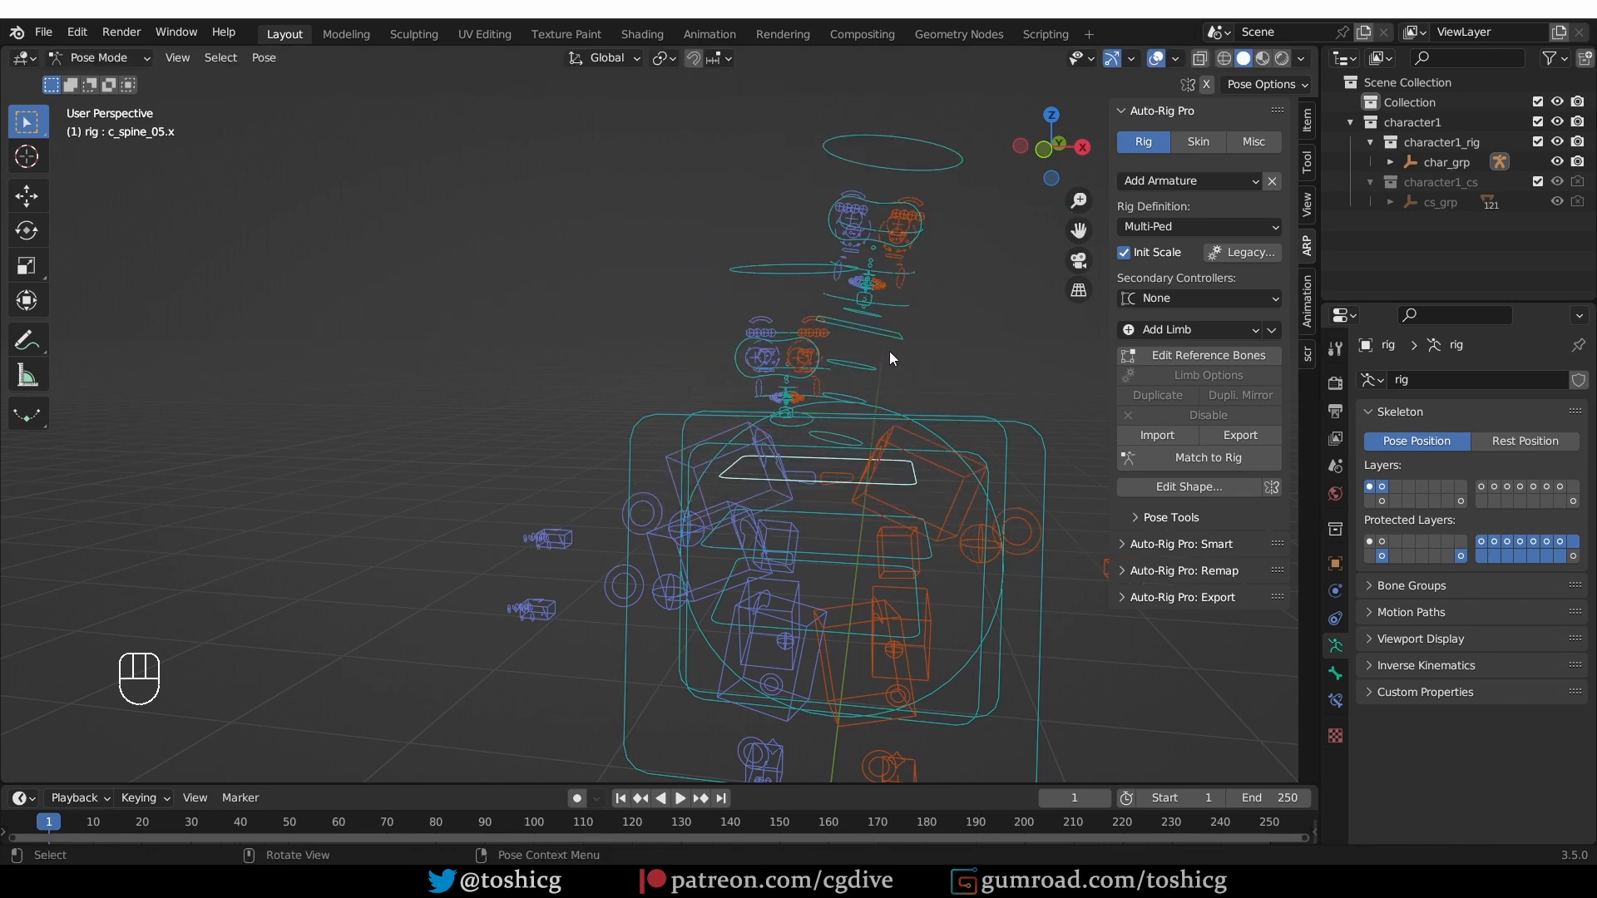
- Test-rotate the second head's neck master controller to check how the long neck bends
left_click(897, 322)
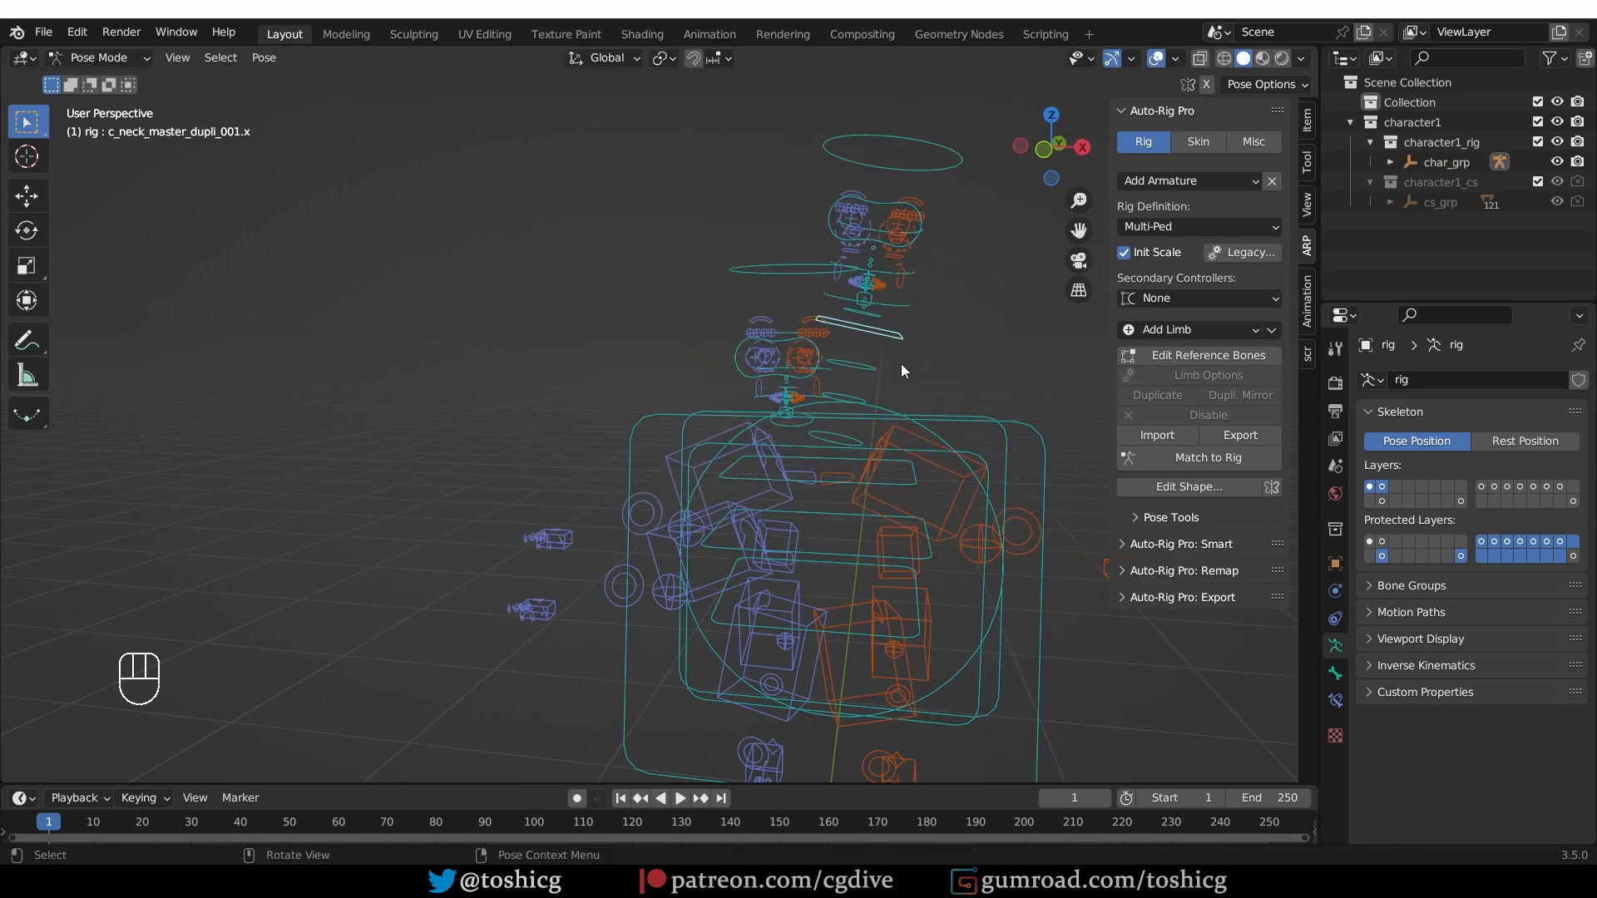
key("r")
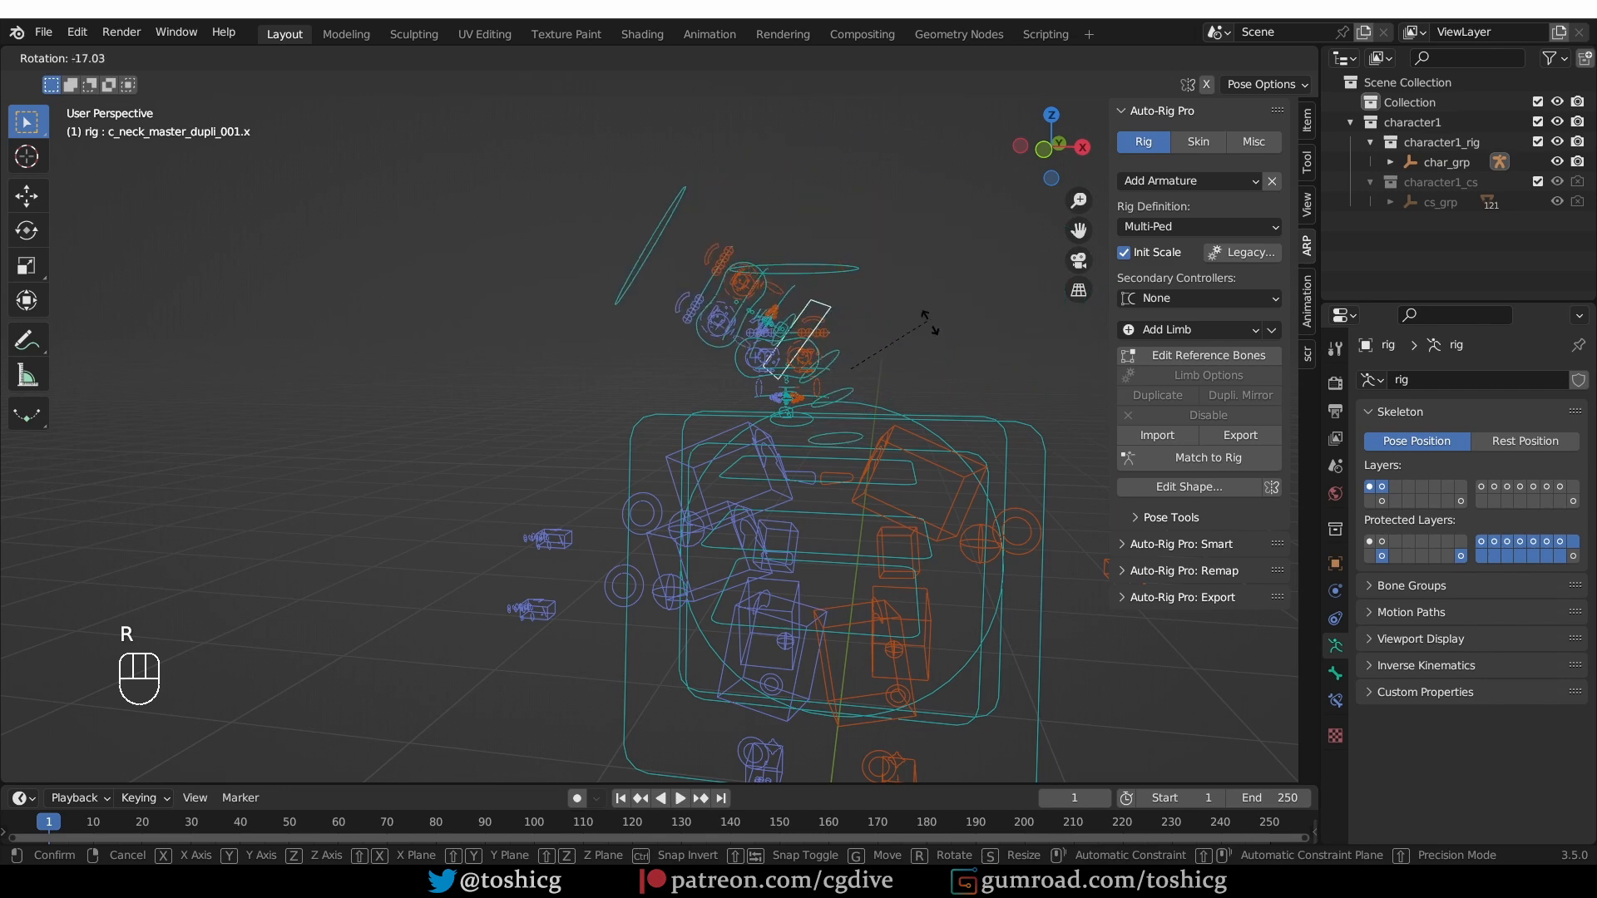
key("r")
key("r")
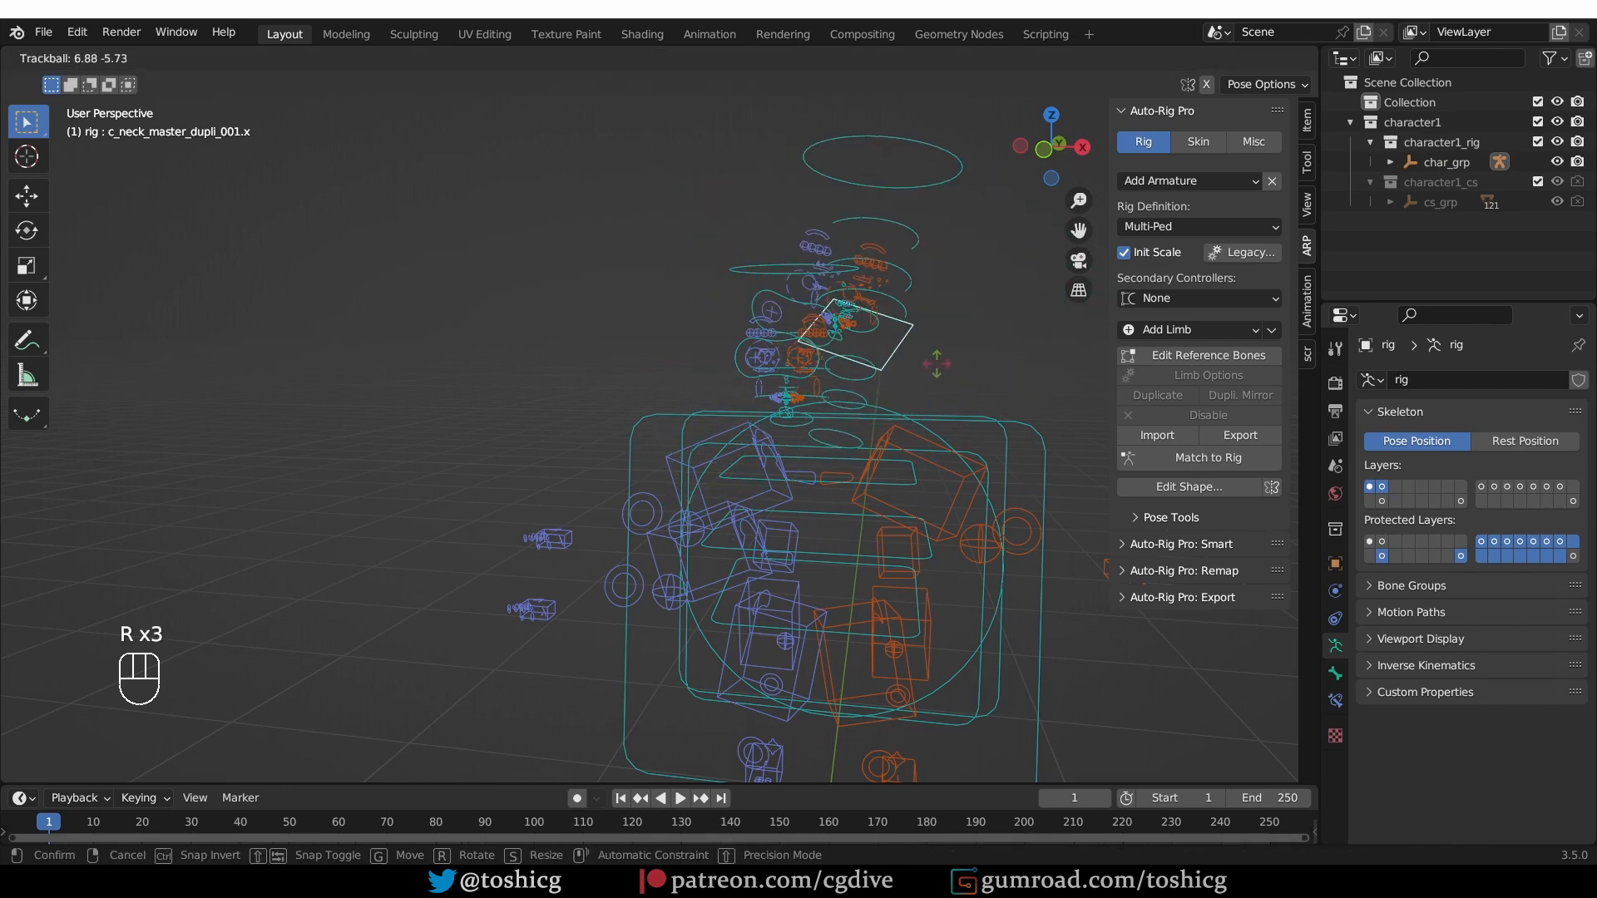
key("r")
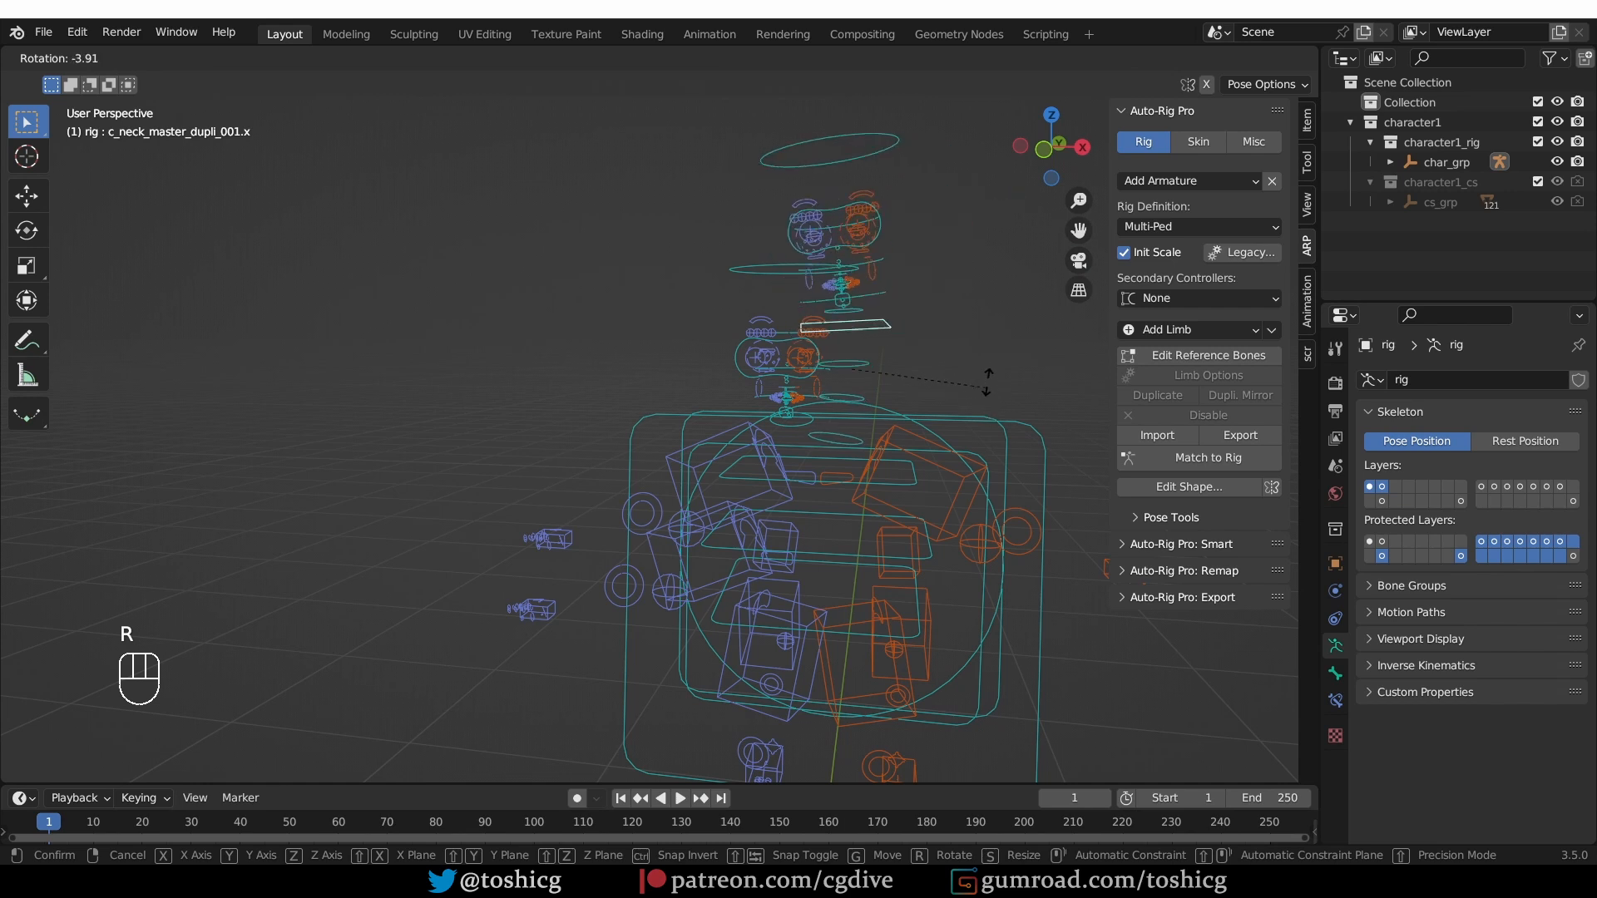
left_click(986, 291)
- Test-rotate the head controller of each head to check that they move independently
left_click(932, 154)
key("r")
key("r")
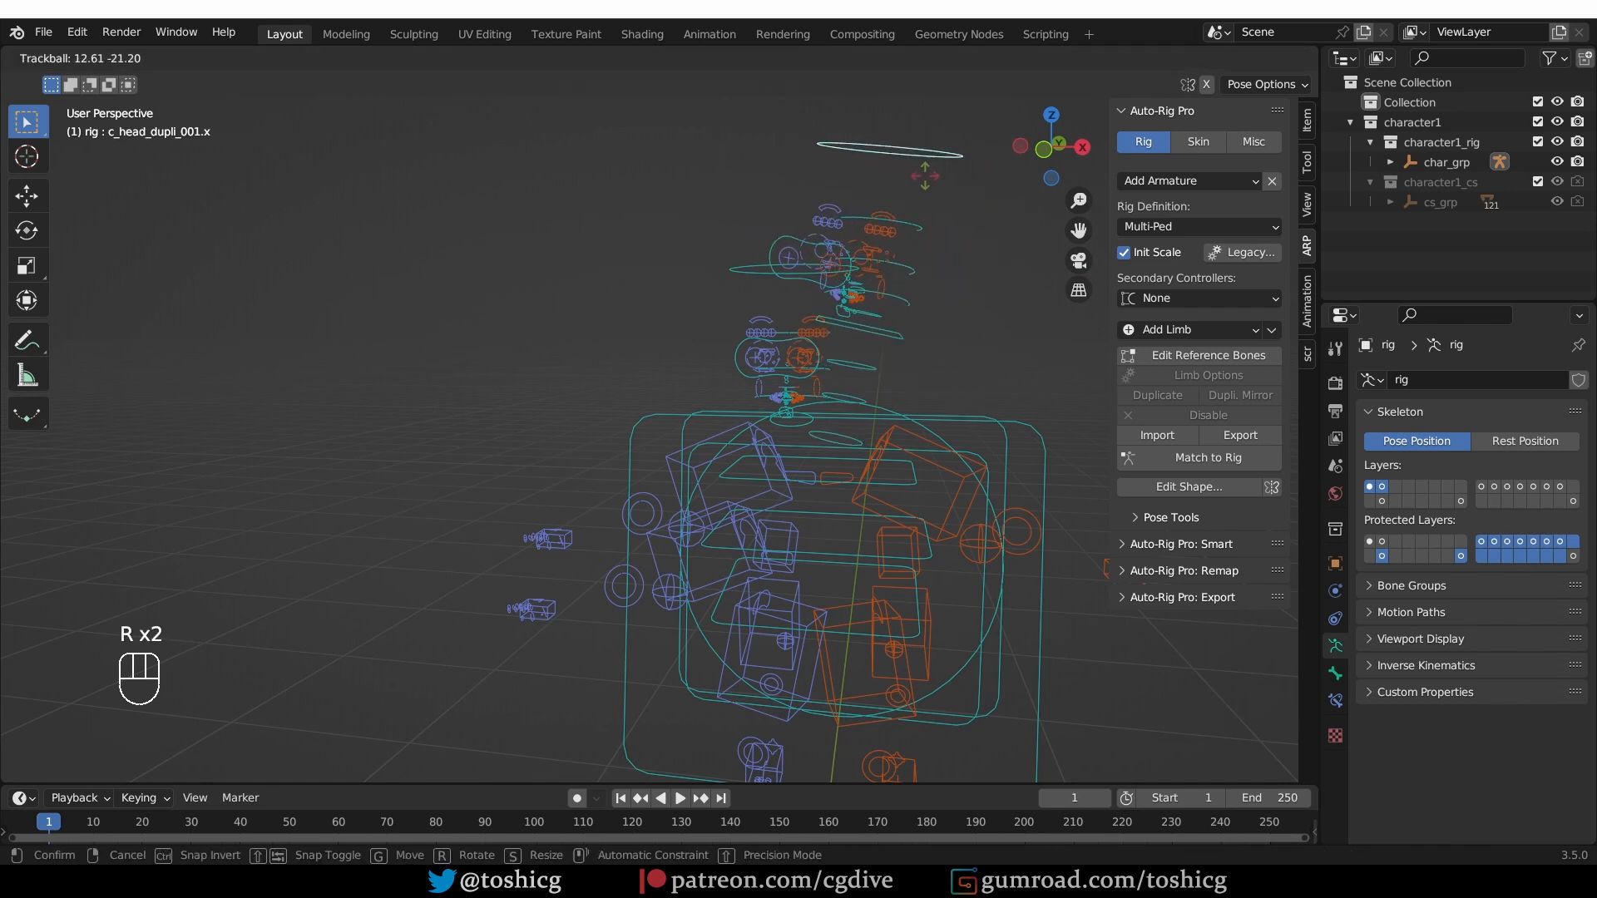
right_click(933, 197)
left_click(807, 263)
key("r")
key("r")
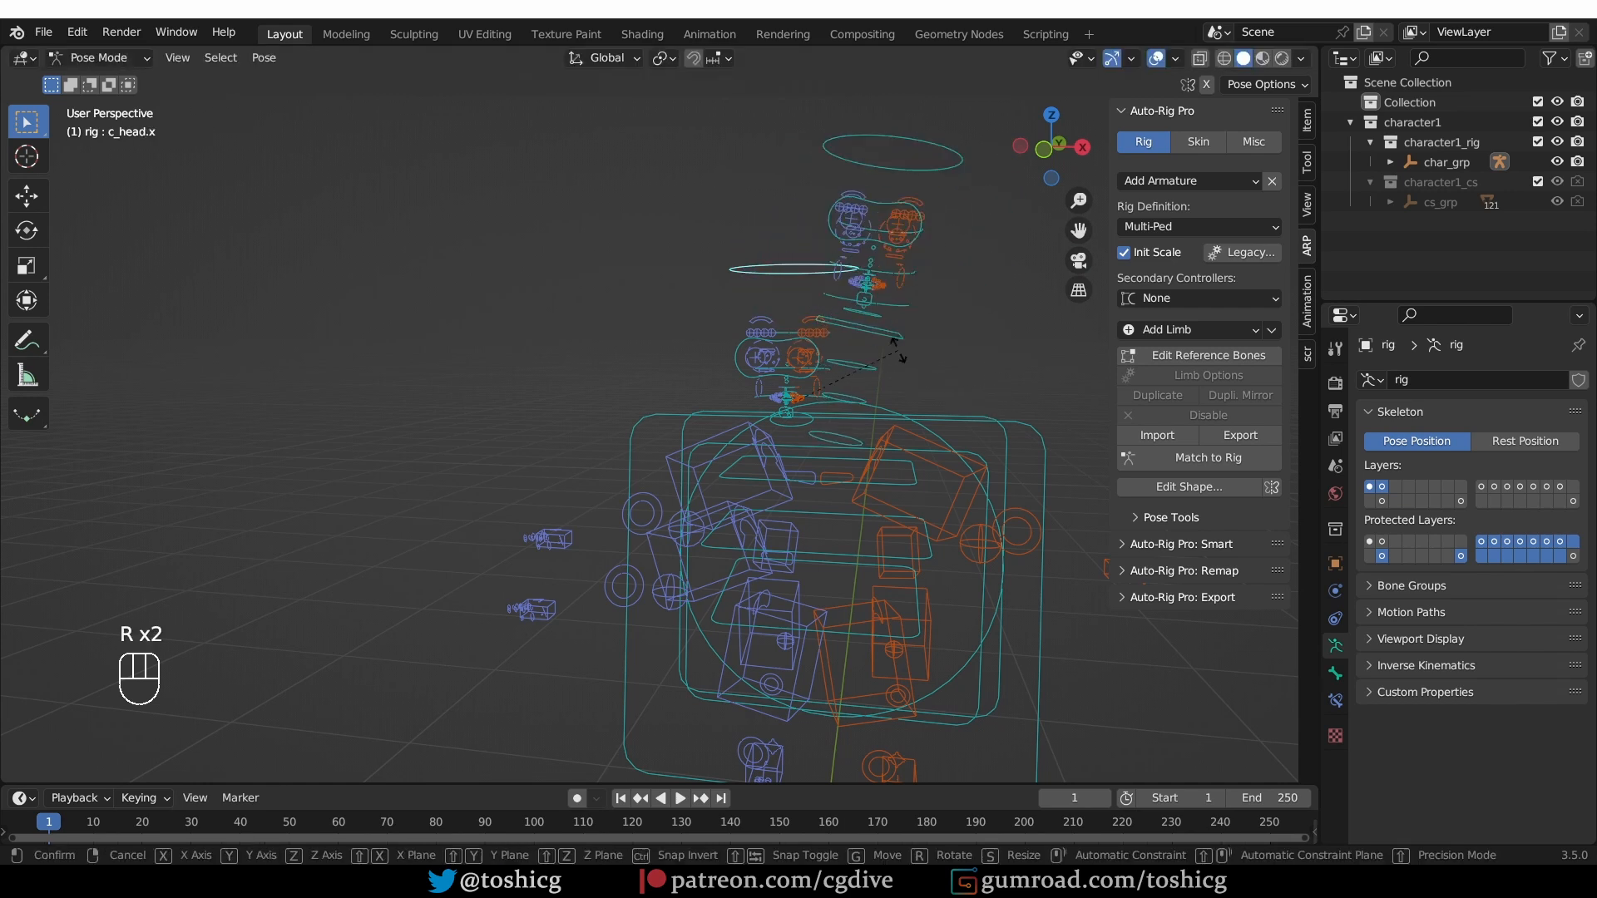
key("r")
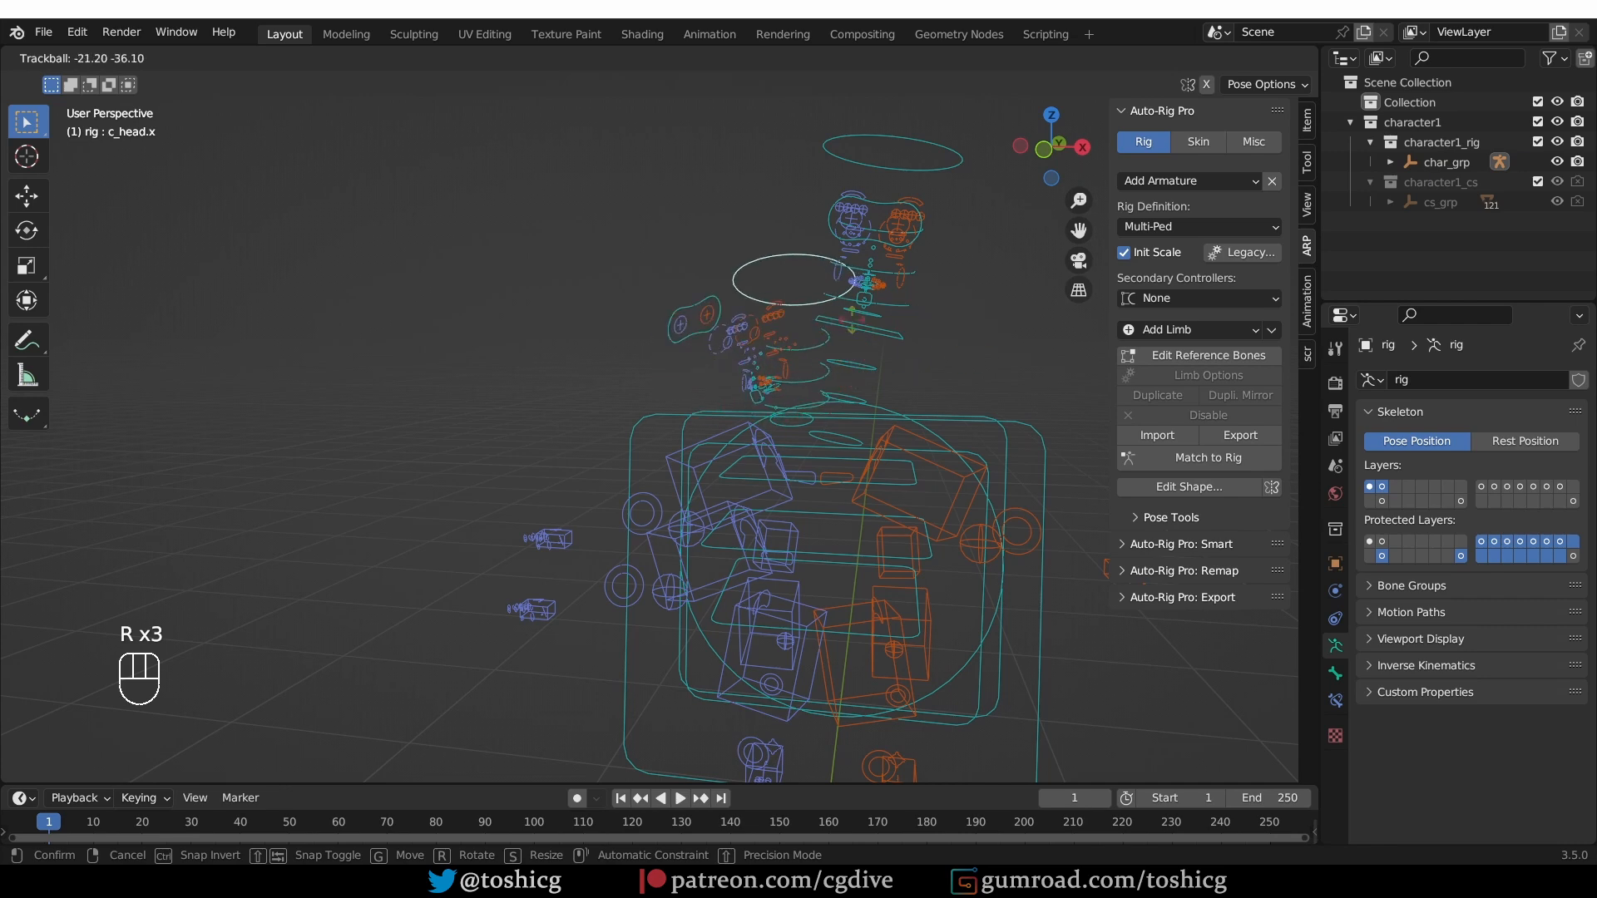
right_click(902, 335)
- Return to editing the reference bones and add an Ears limb
scroll(902, 392, "down", 4)
middle_click_drag(902, 392, 790, 389)
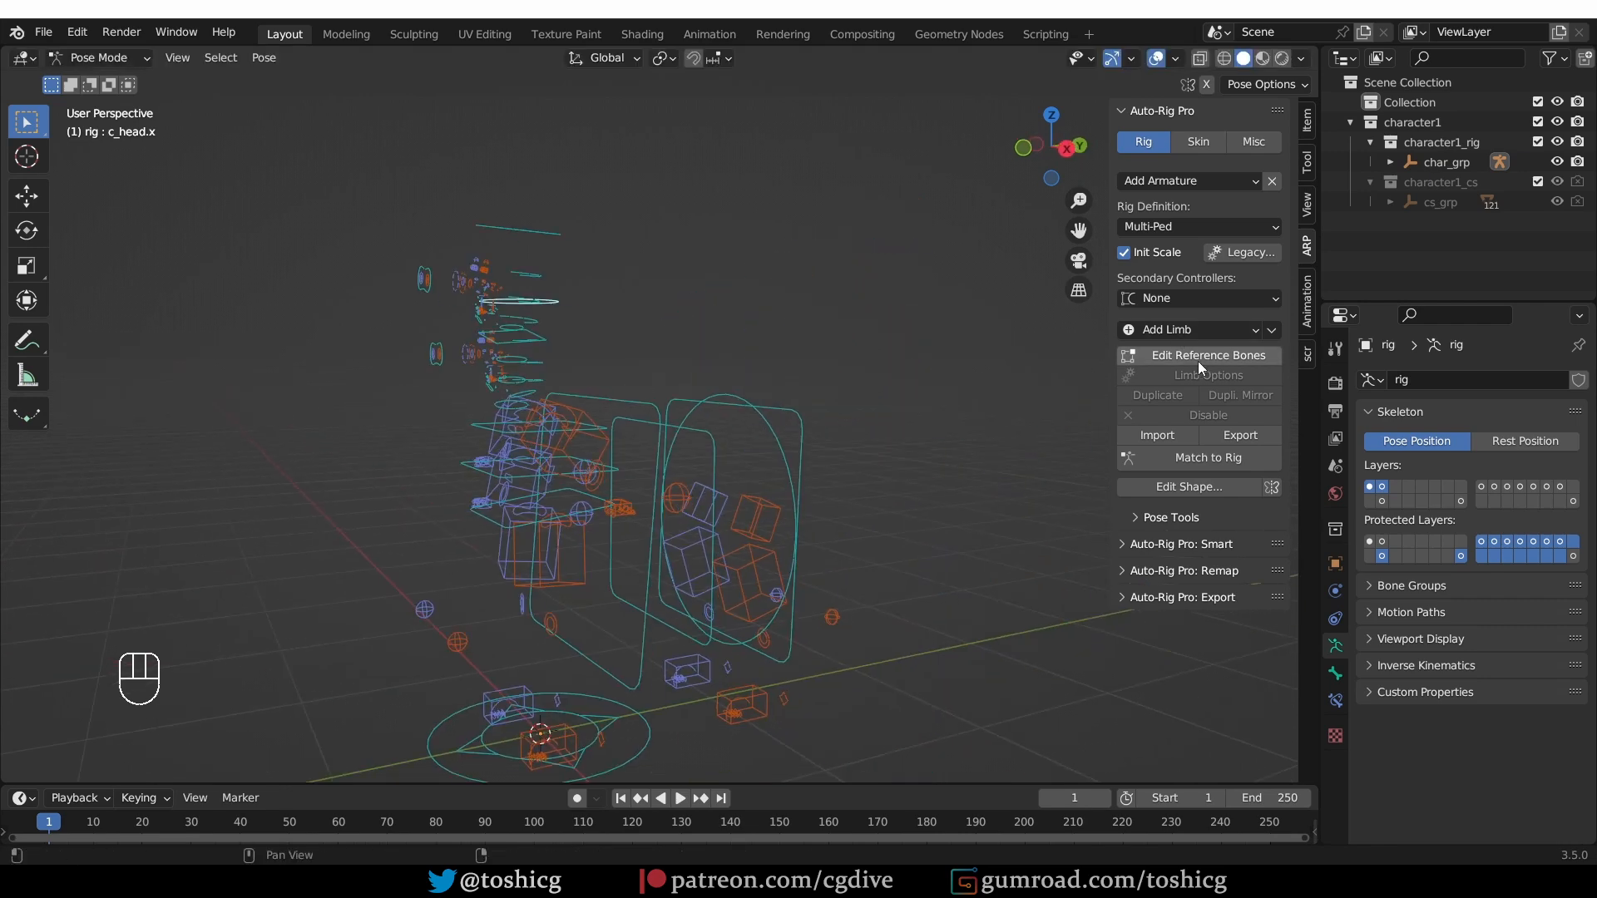
left_click(1202, 359)
left_click(1198, 330)
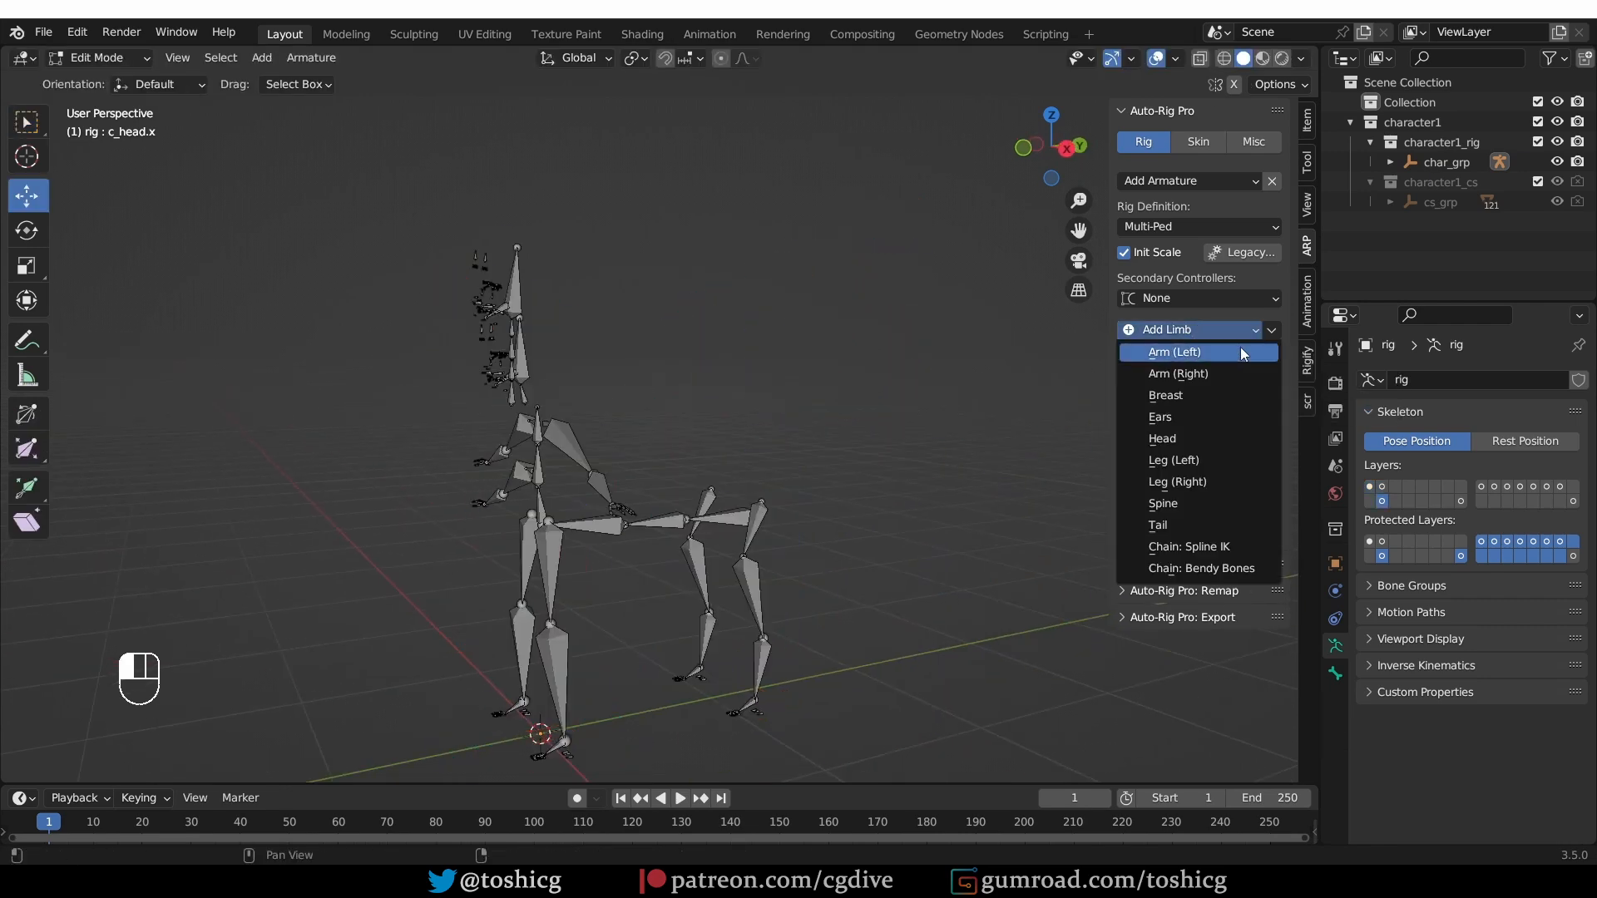
middle_click_drag(672, 392, 820, 389)
scroll(848, 350, "up", 4)
left_click(1193, 336)
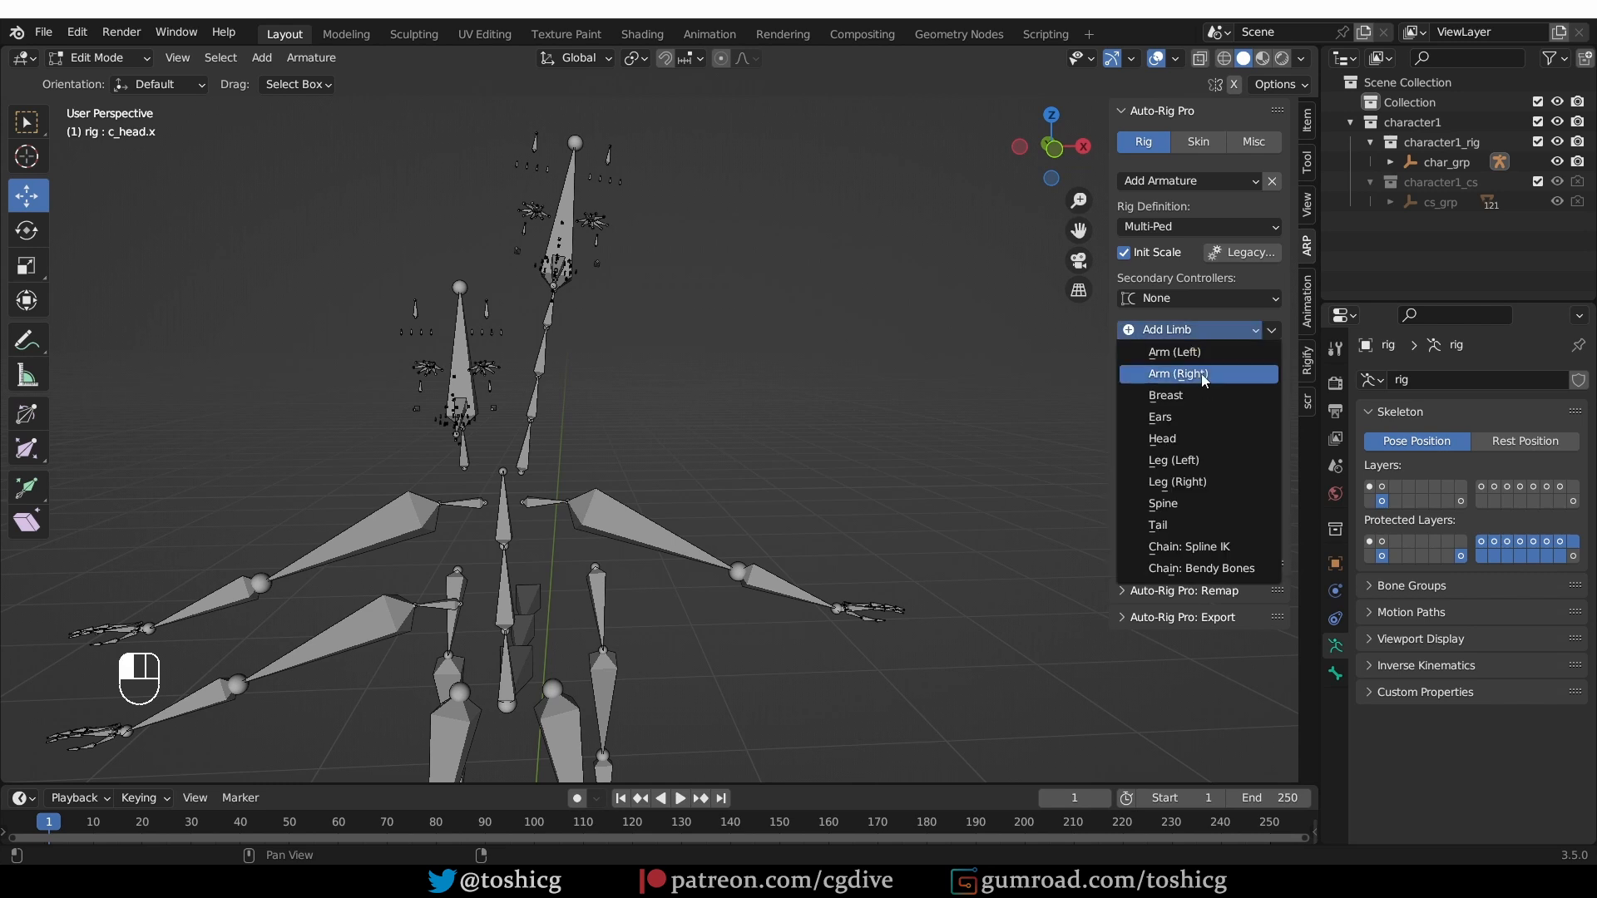
left_click(1202, 438)
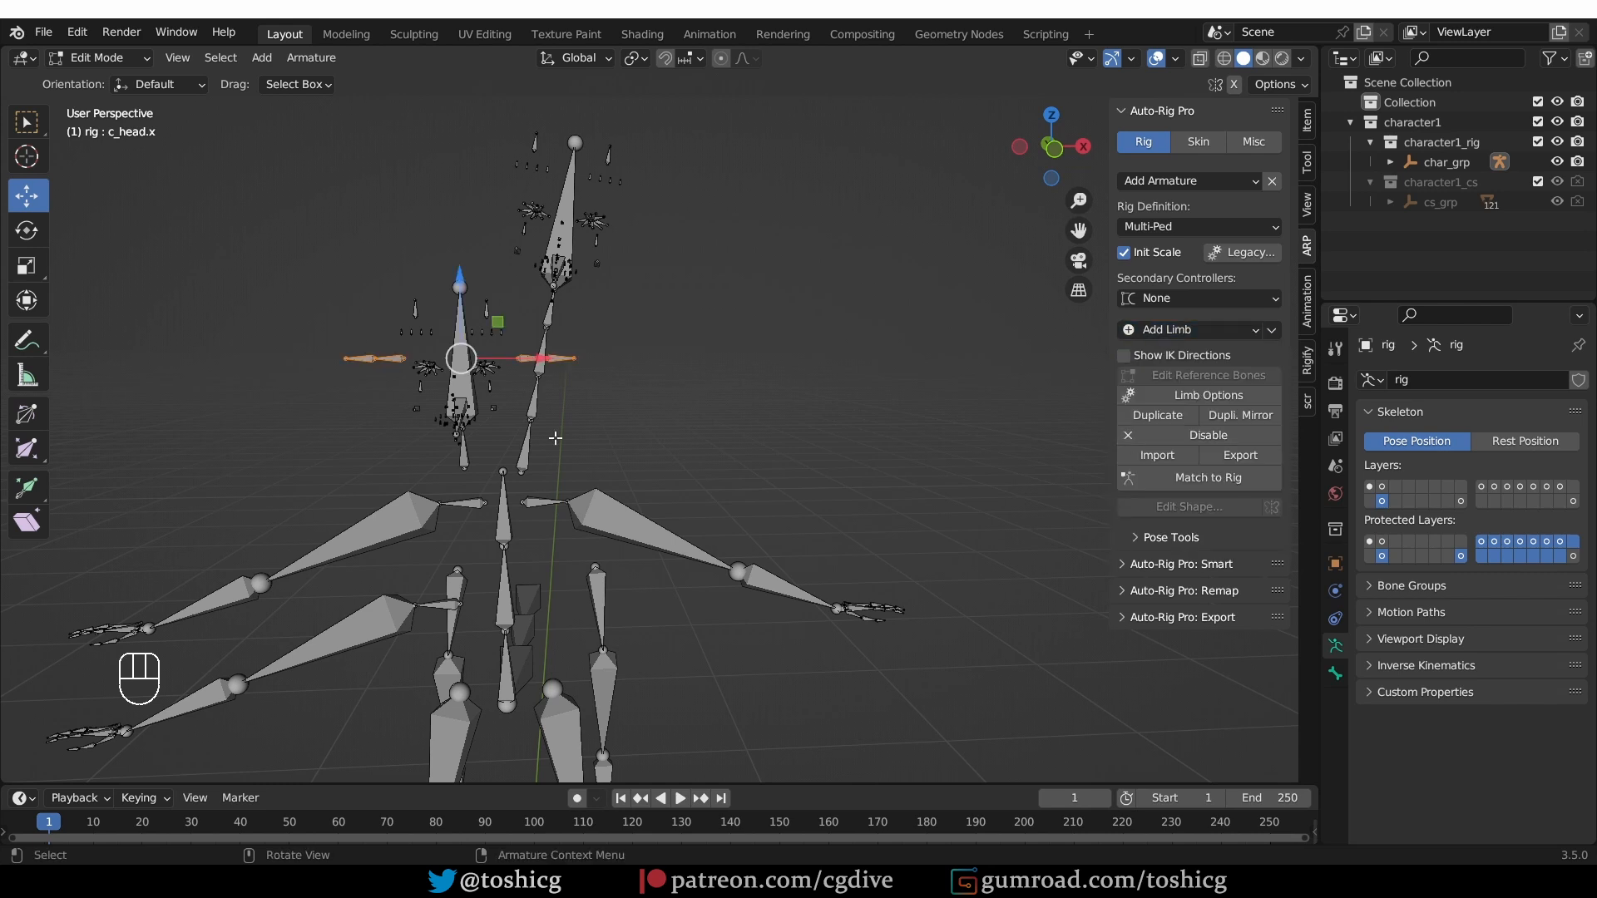
- Parent the base bones of both new ears to the first head bone with Keep Offset
scroll(532, 370, "up", 3)
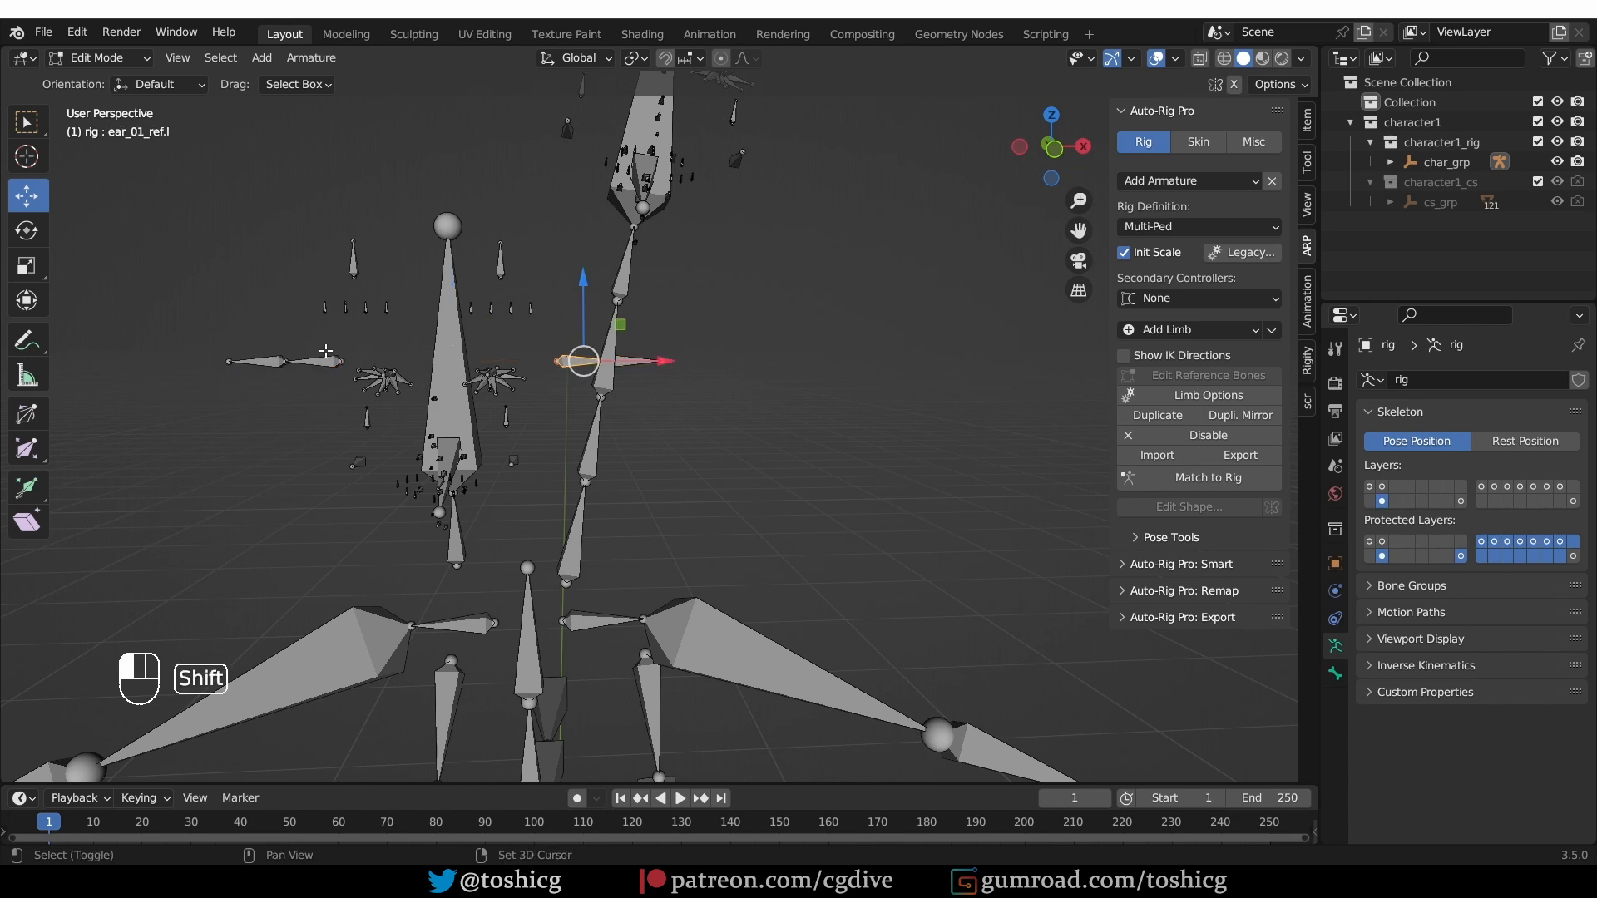
left_click(447, 316, "shift")
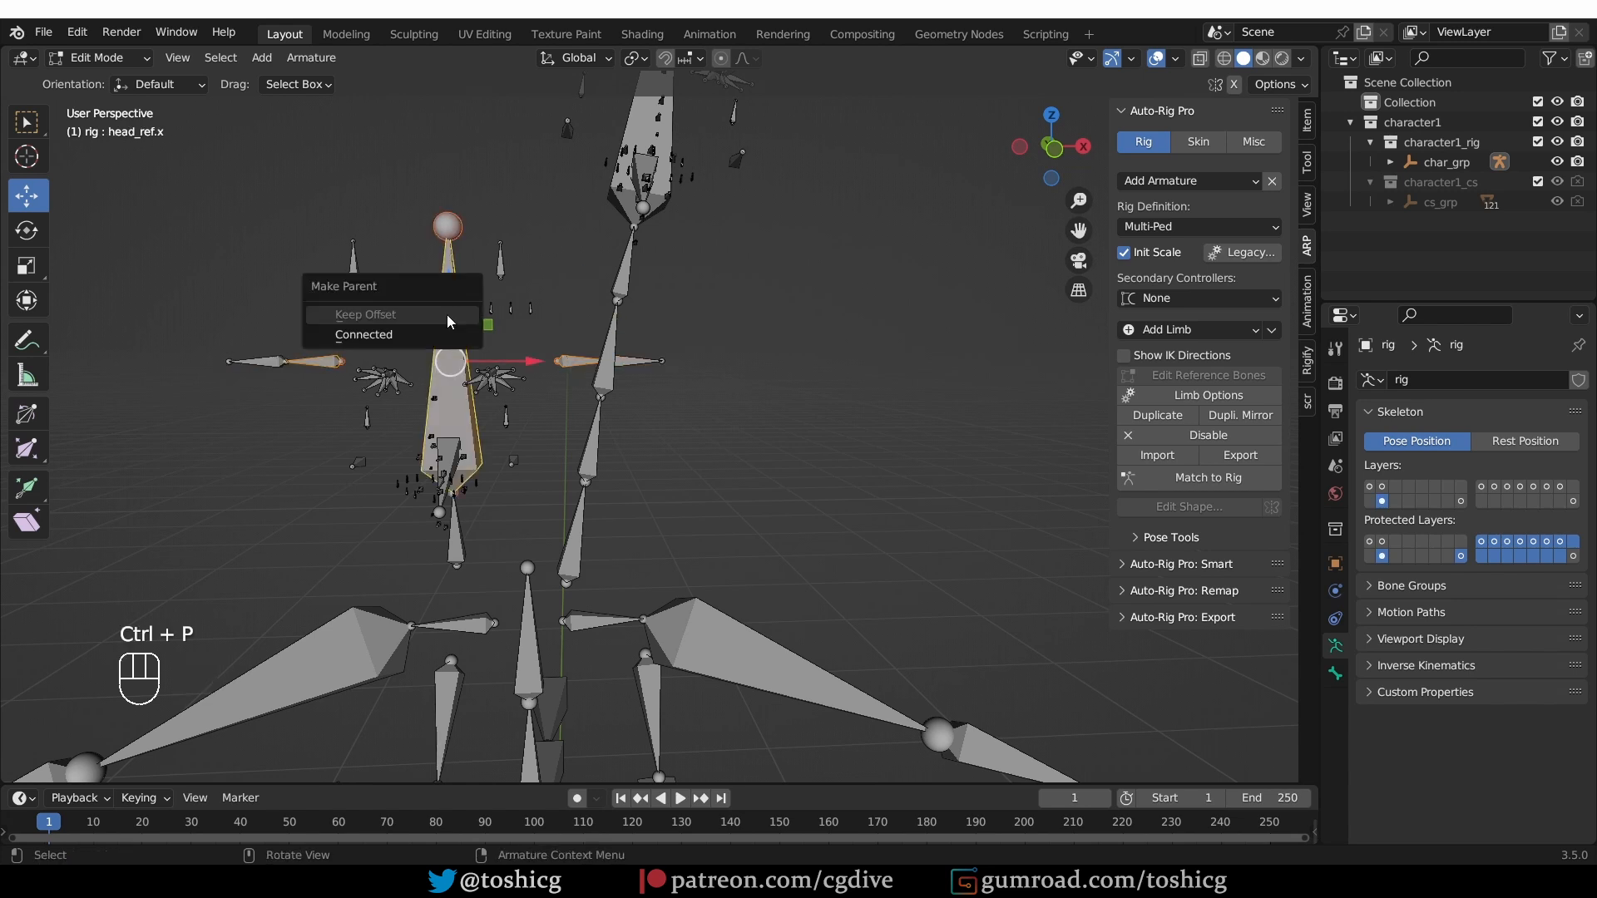
left_click(370, 314)
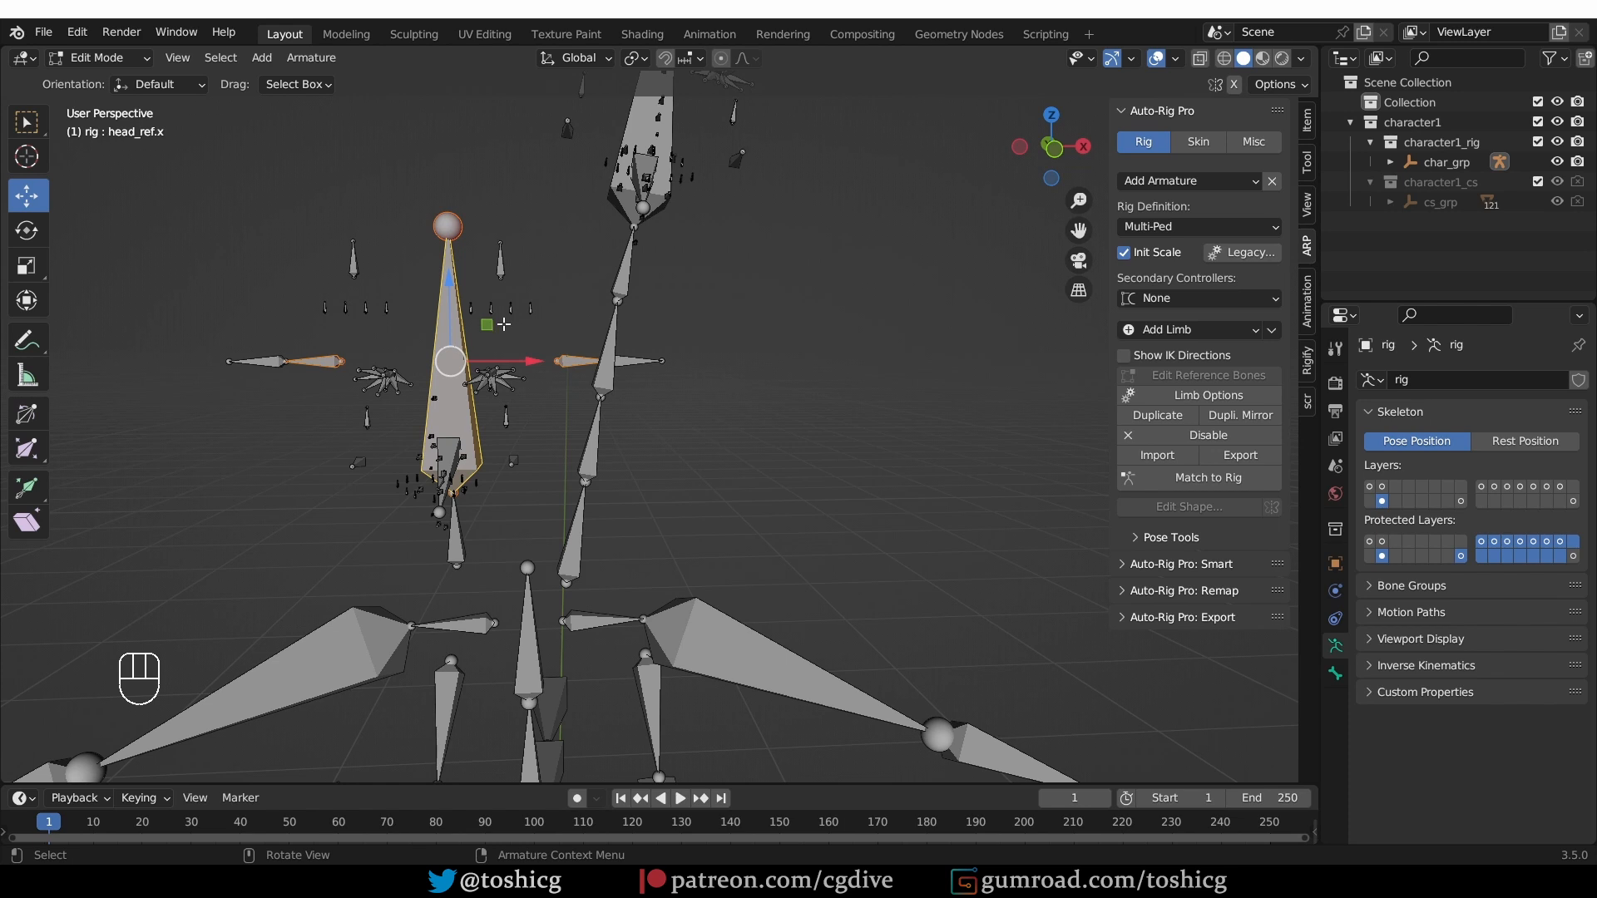
- Set the Count of the first head's right ear bones to 4
middle_click_drag(492, 462, 502, 466)
left_click(264, 365)
left_click(1248, 401)
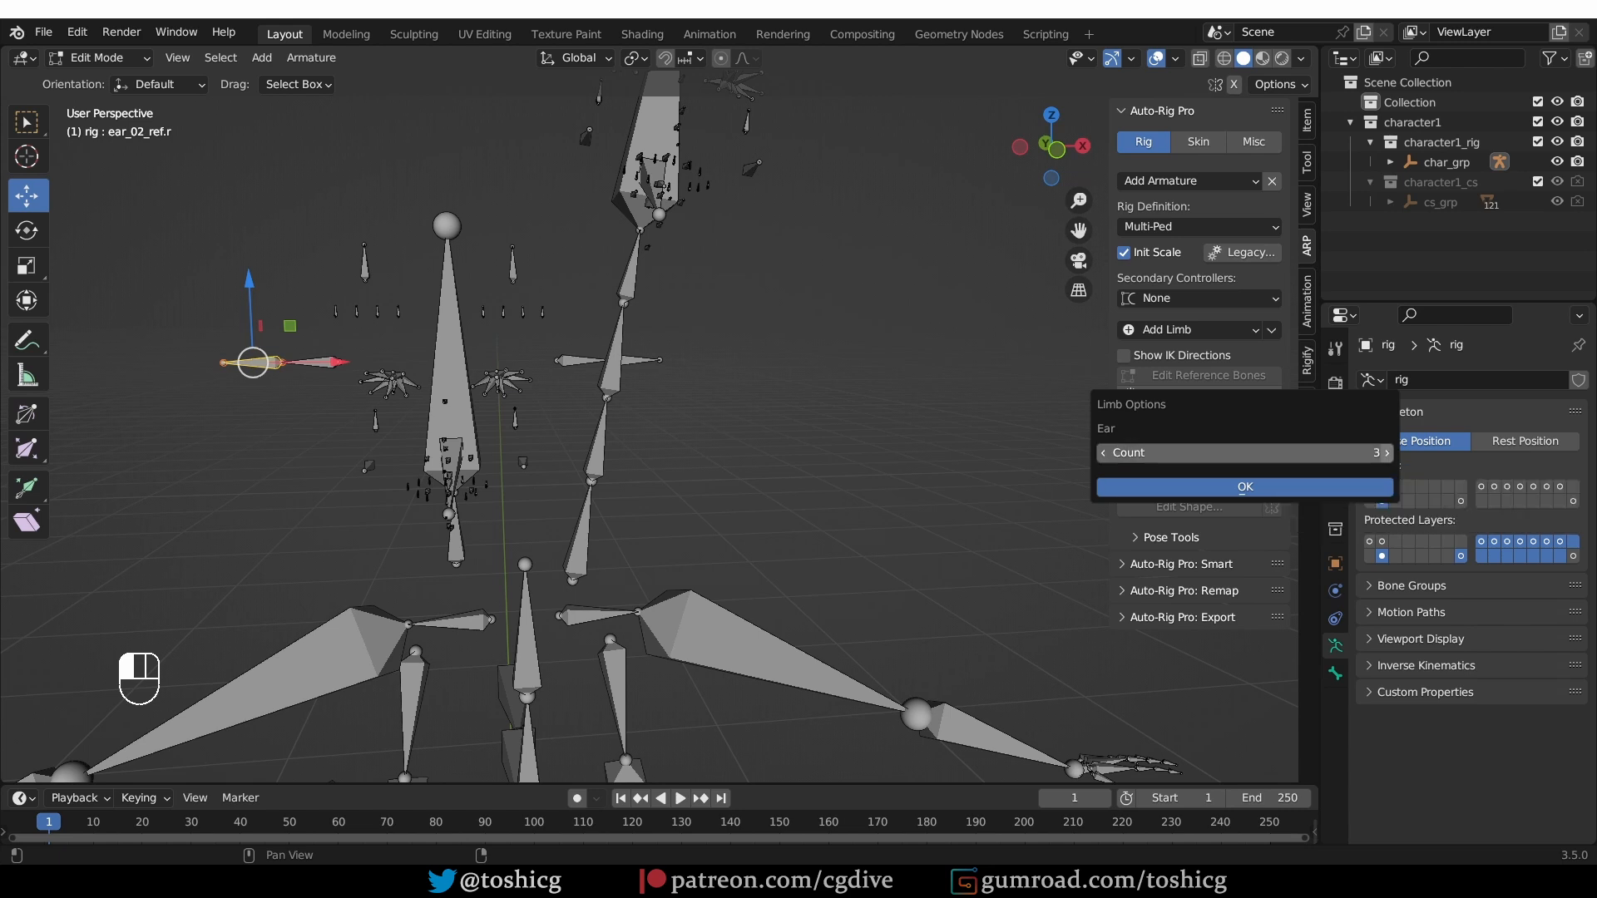
left_click(1245, 486)
- Tilt the first head's right ear upward and outward, enlarge it and position it beside the head
key("r")
key("g")
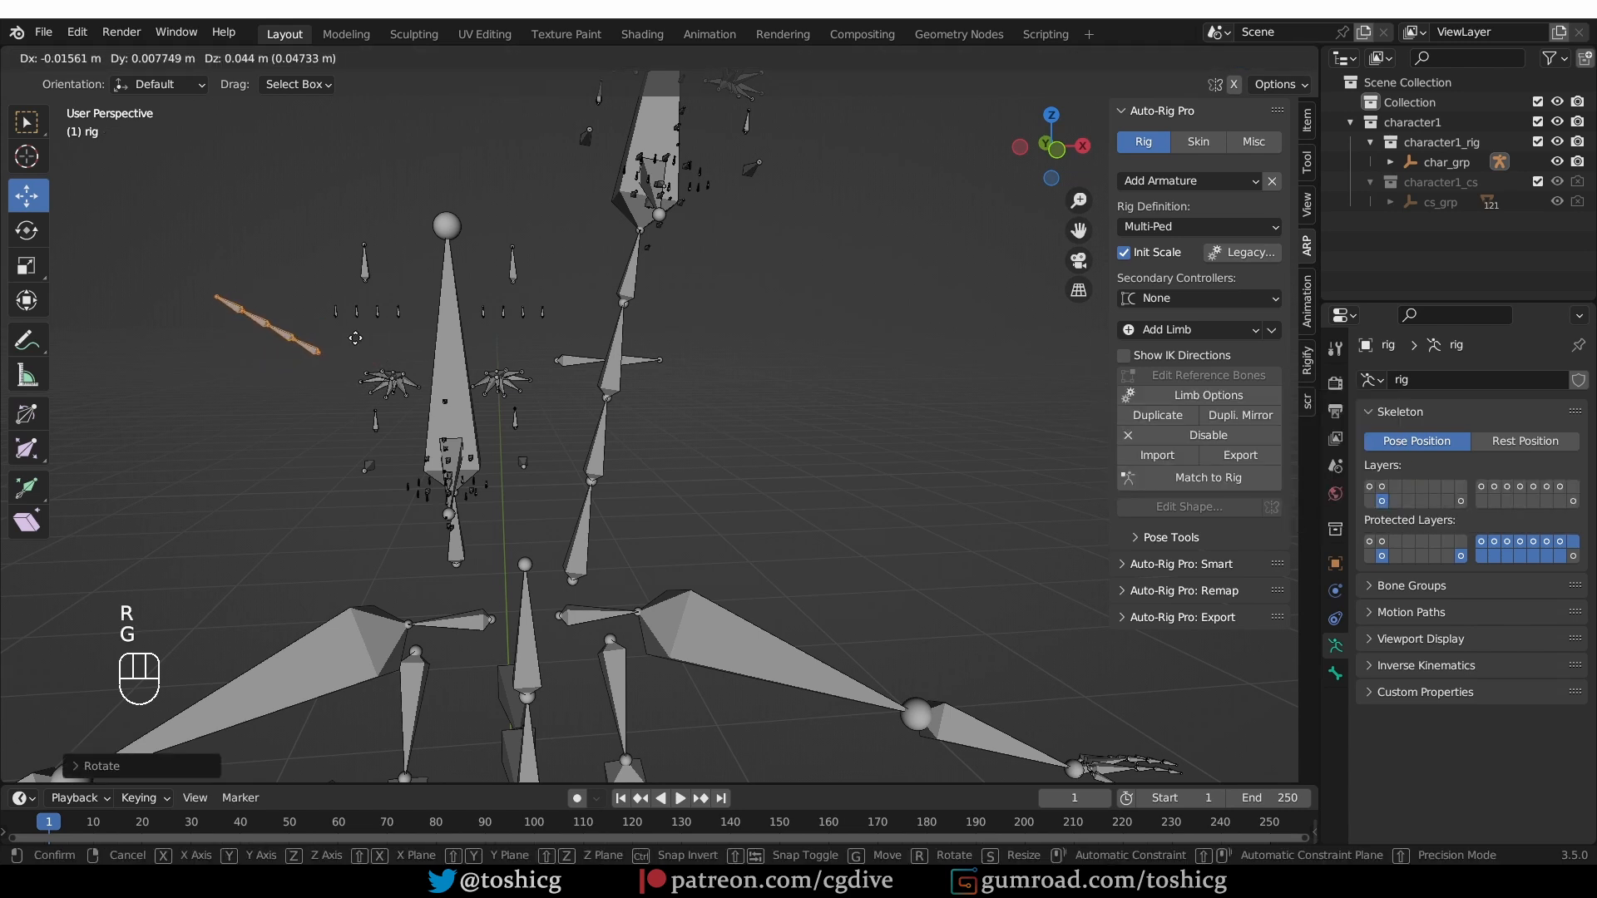
key("s")
key("g")
left_click(362, 414)
left_click(580, 363)
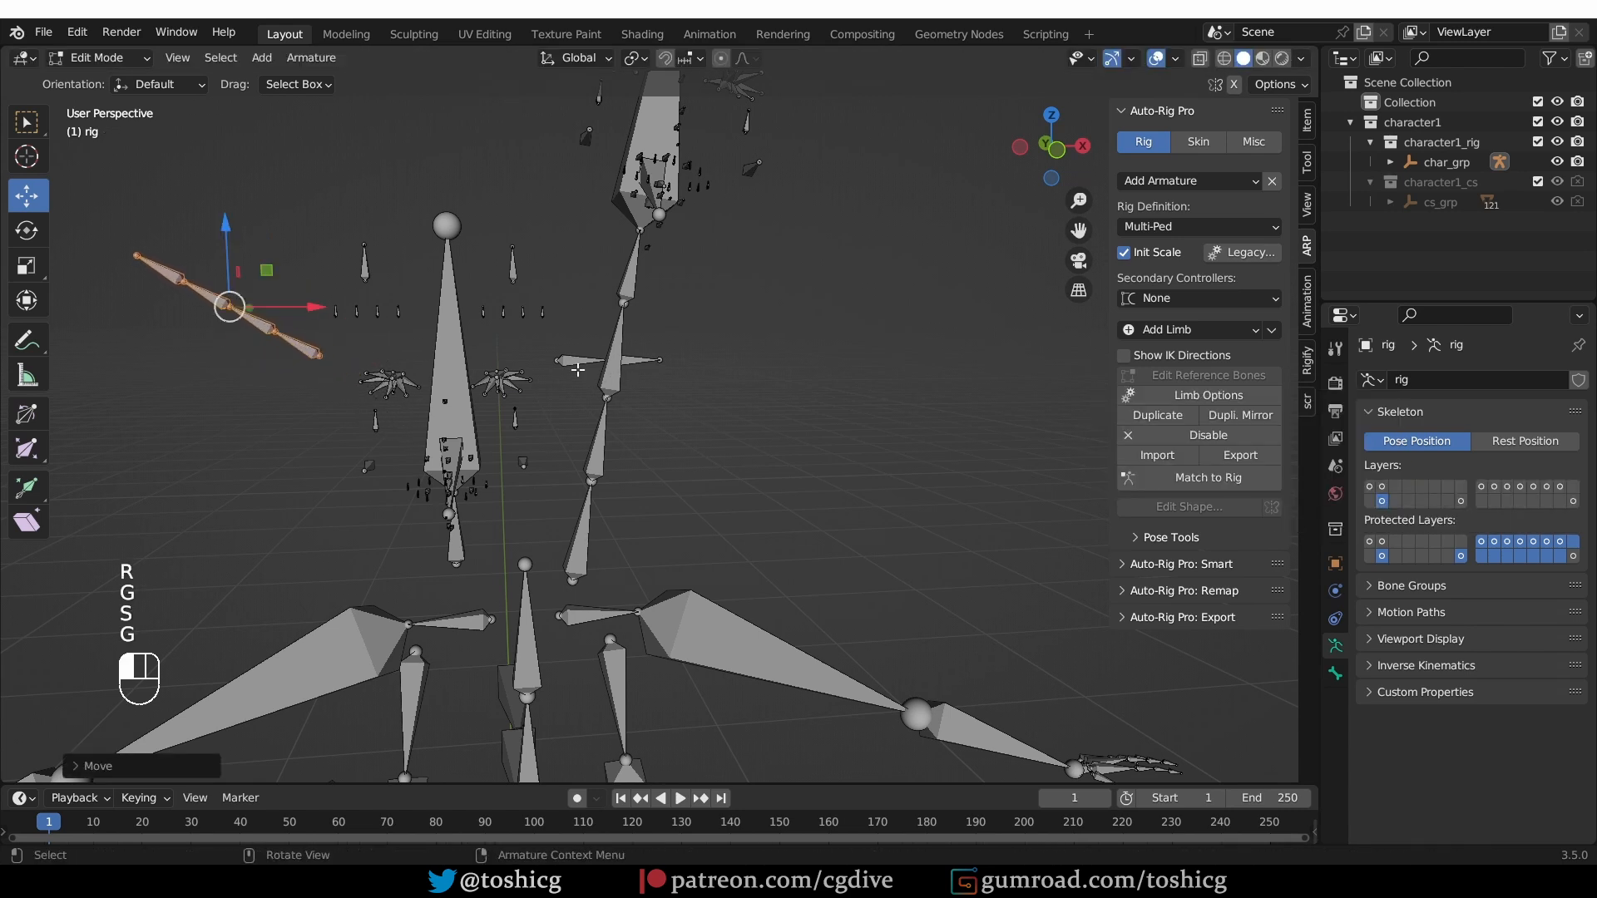
- Tilt the first head's left ear steeply upward, move it beside the head, and match the rig to the reference bones
left_click(652, 364, "shift")
key("r")
left_click(579, 434)
key("g")
left_click(504, 454)
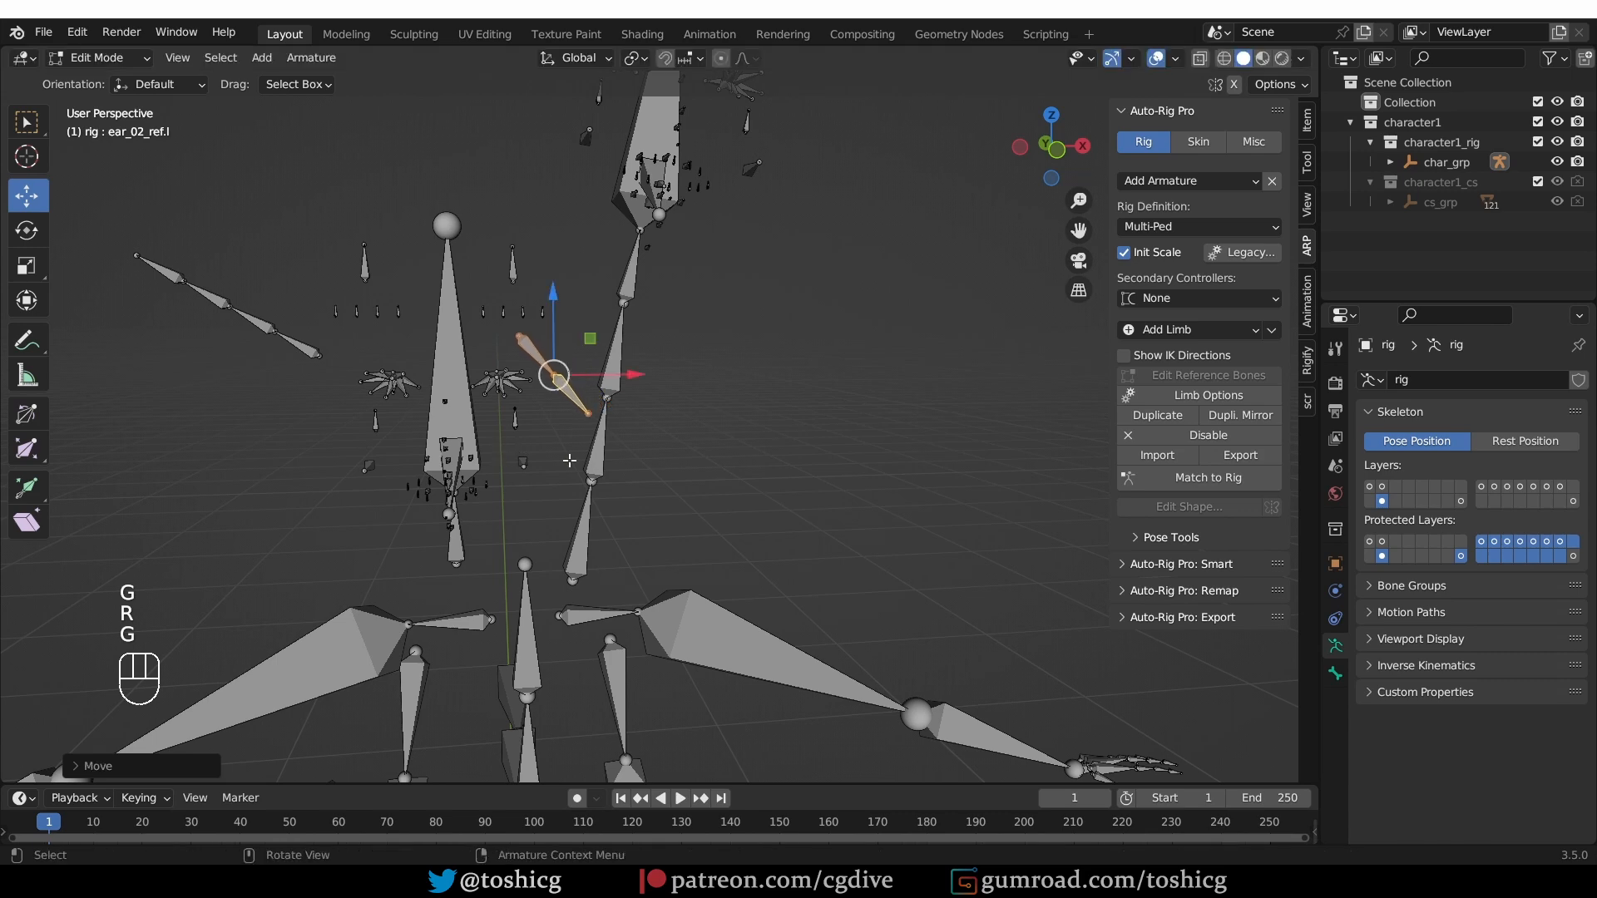
key("r")
left_click(579, 494)
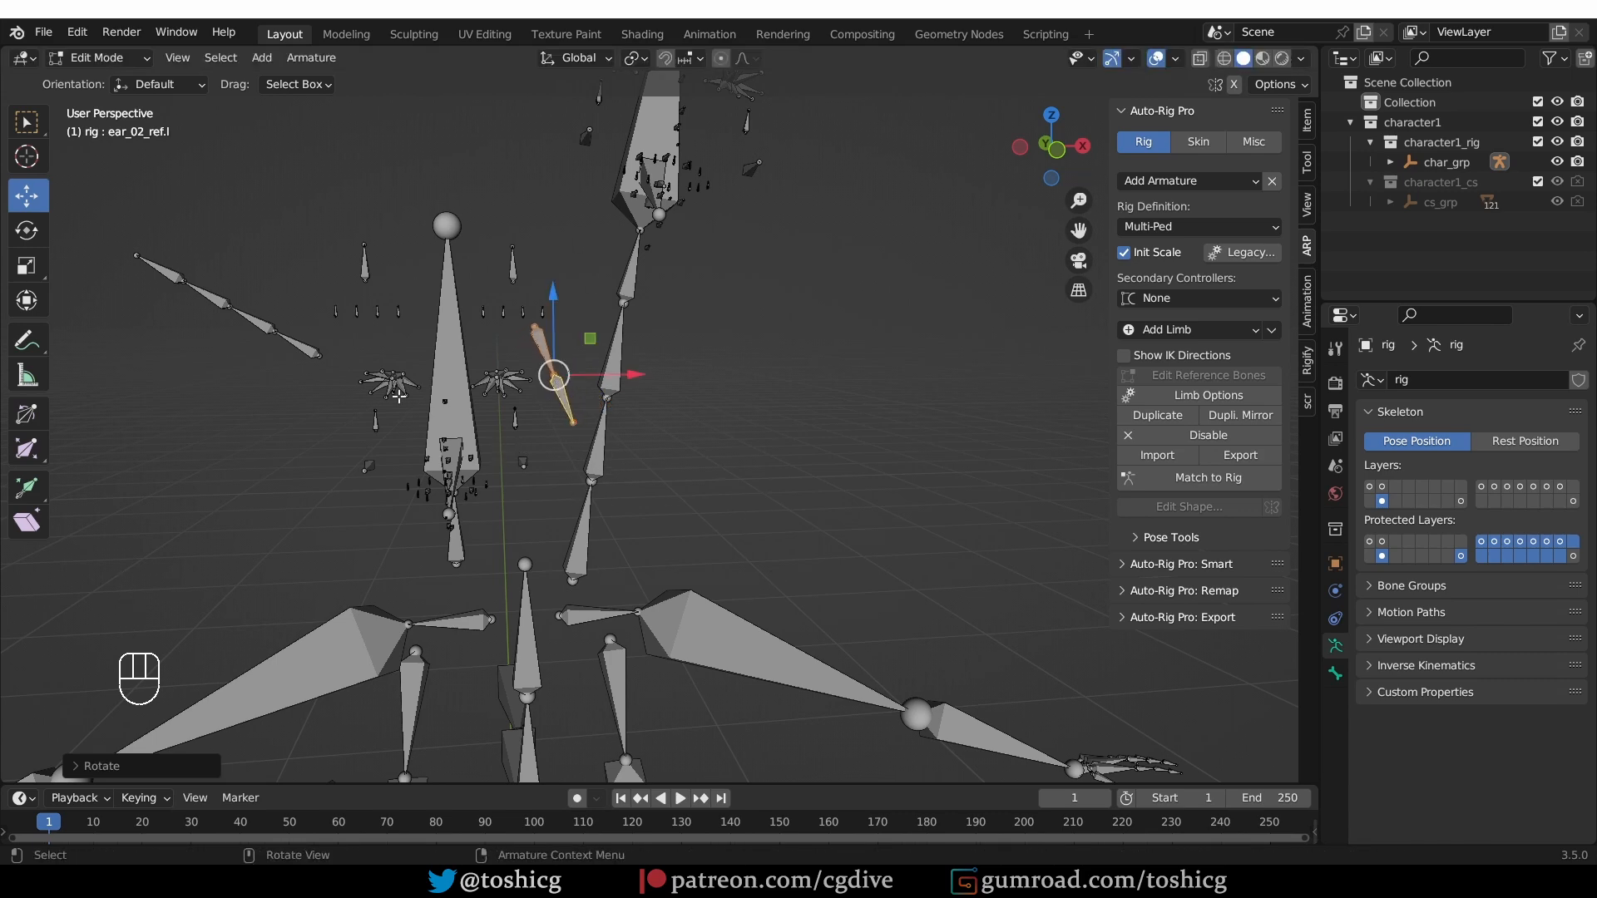
left_click(1209, 478)
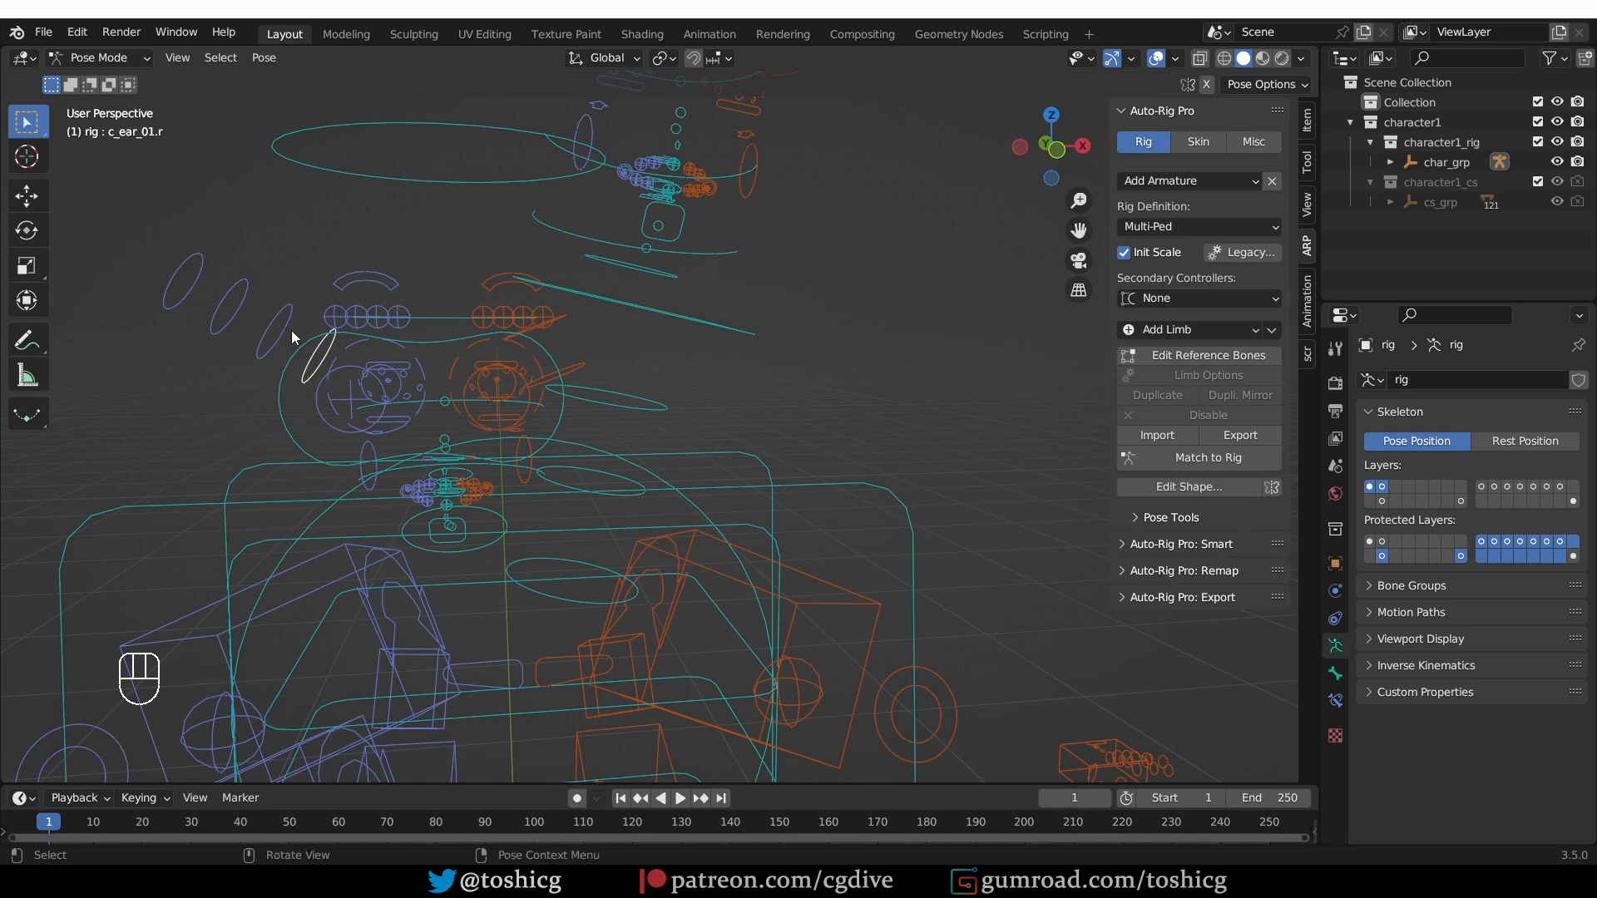
- Test-rotate the first head's right ear controllers one after another, cancelling each rotation
left_click(280, 329, "shift")
key("r")
right_click(346, 326)
left_click(286, 320)
key("r")
right_click(285, 306)
left_click(236, 299)
key("r")
right_click(242, 275)
left_click(197, 265)
key("r")
right_click(333, 281)
- Return to editing the reference bones and add a Tail limb
middle_click_drag(332, 276, 1103, 366)
left_click(1181, 329)
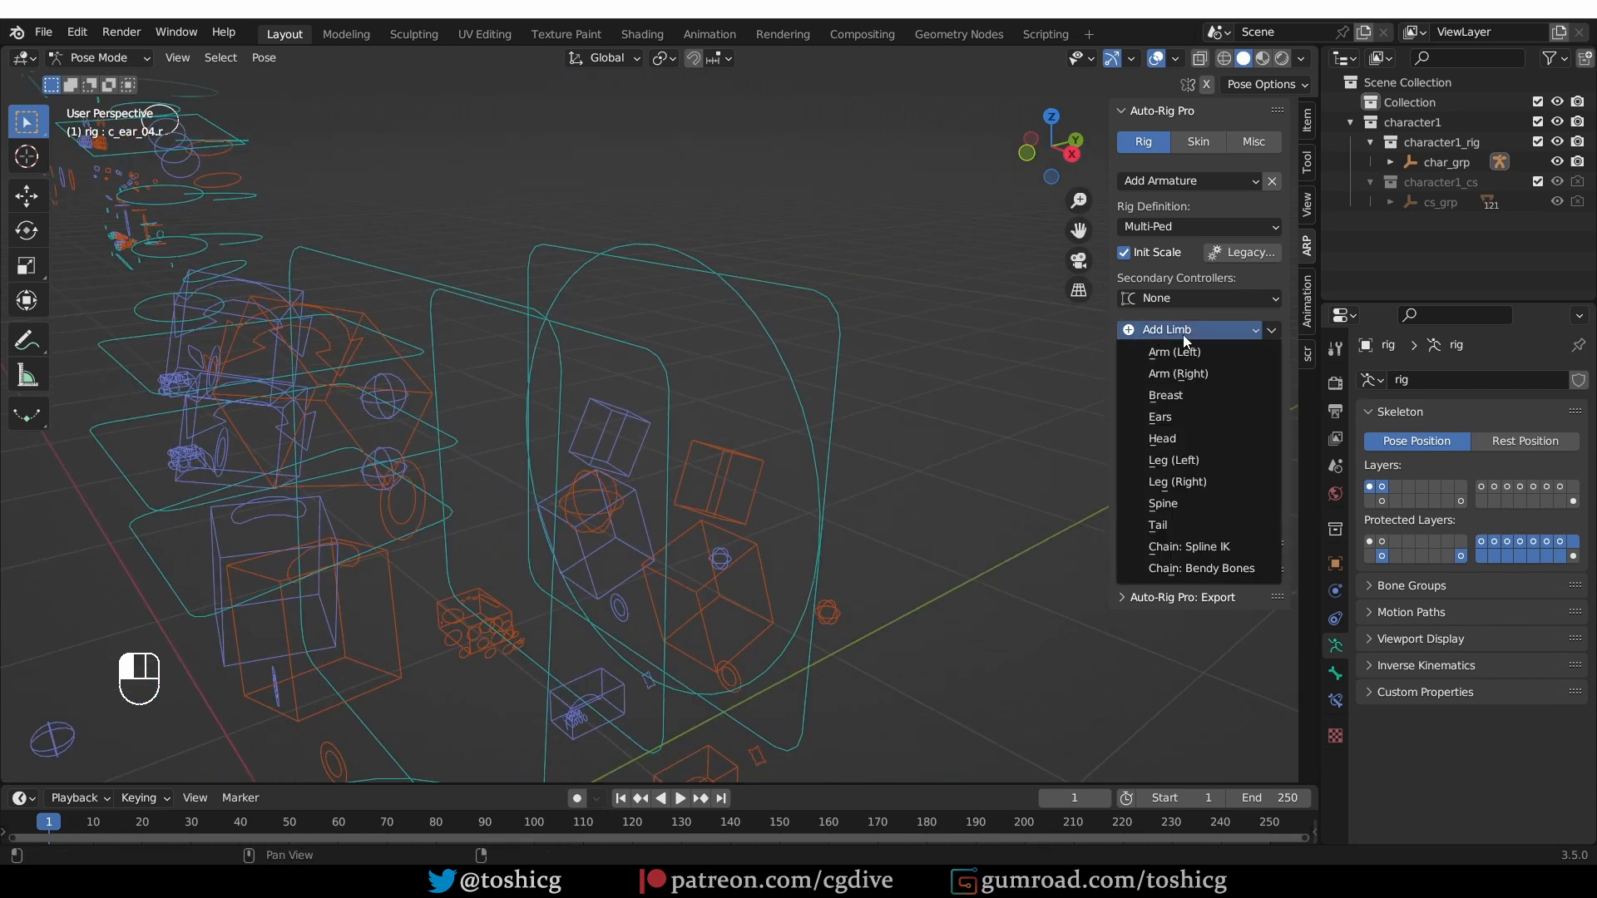
left_click(1190, 331)
left_click(1181, 352)
left_click(1180, 332)
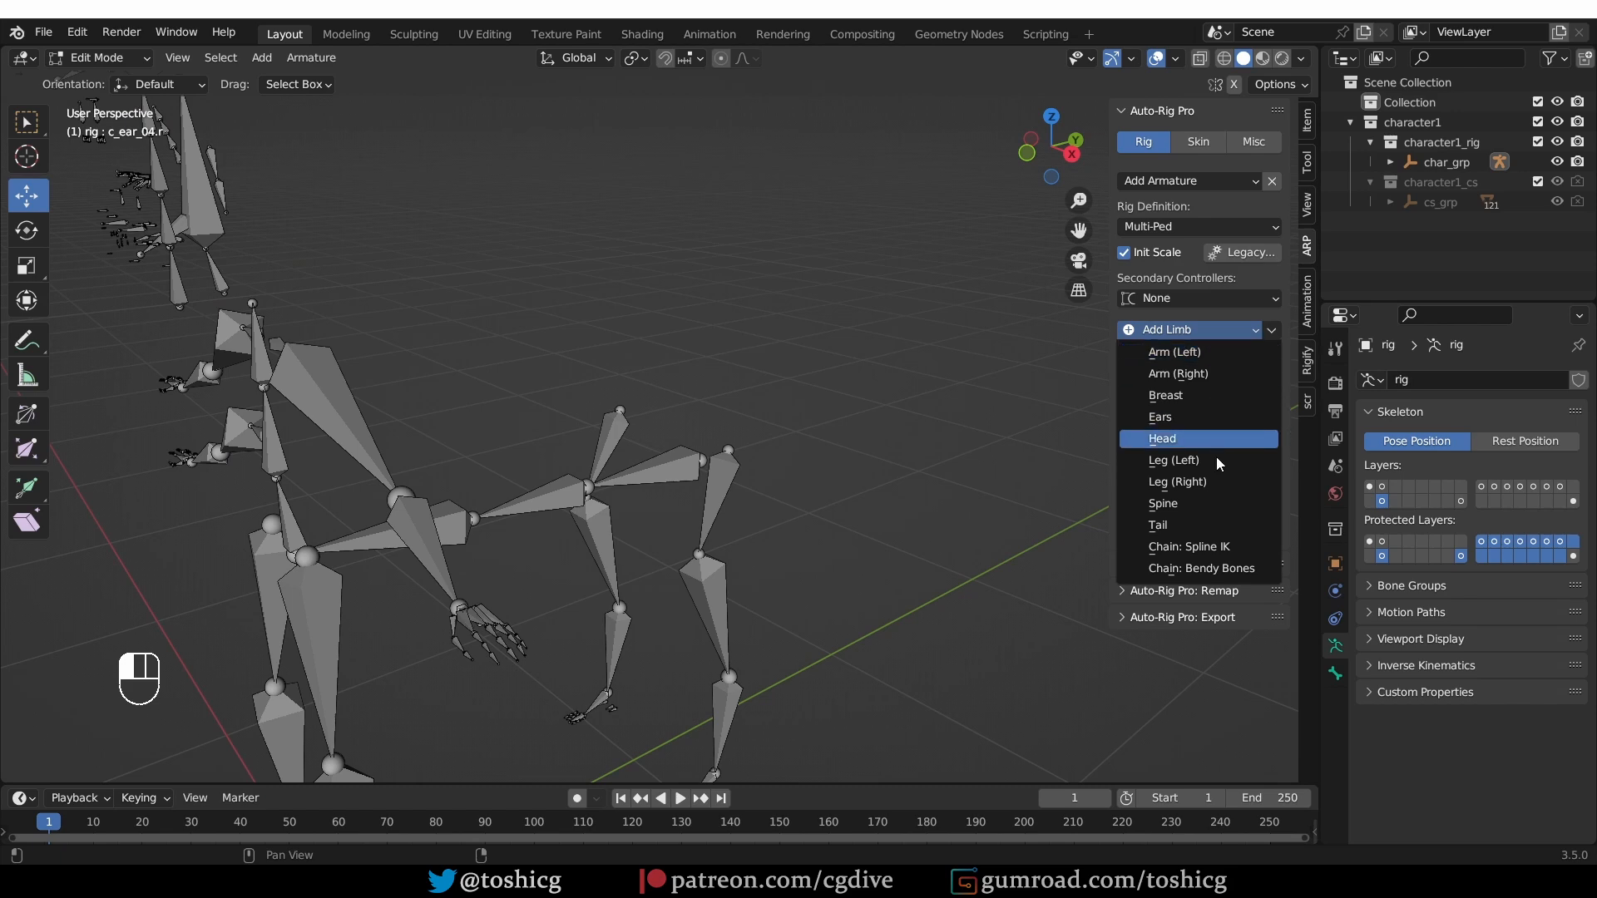
left_click(1211, 524)
- In the right side view, rotate the tail to point backward, shrink it and place it just behind the rear root bone
middle_click_drag(798, 499, 713, 431)
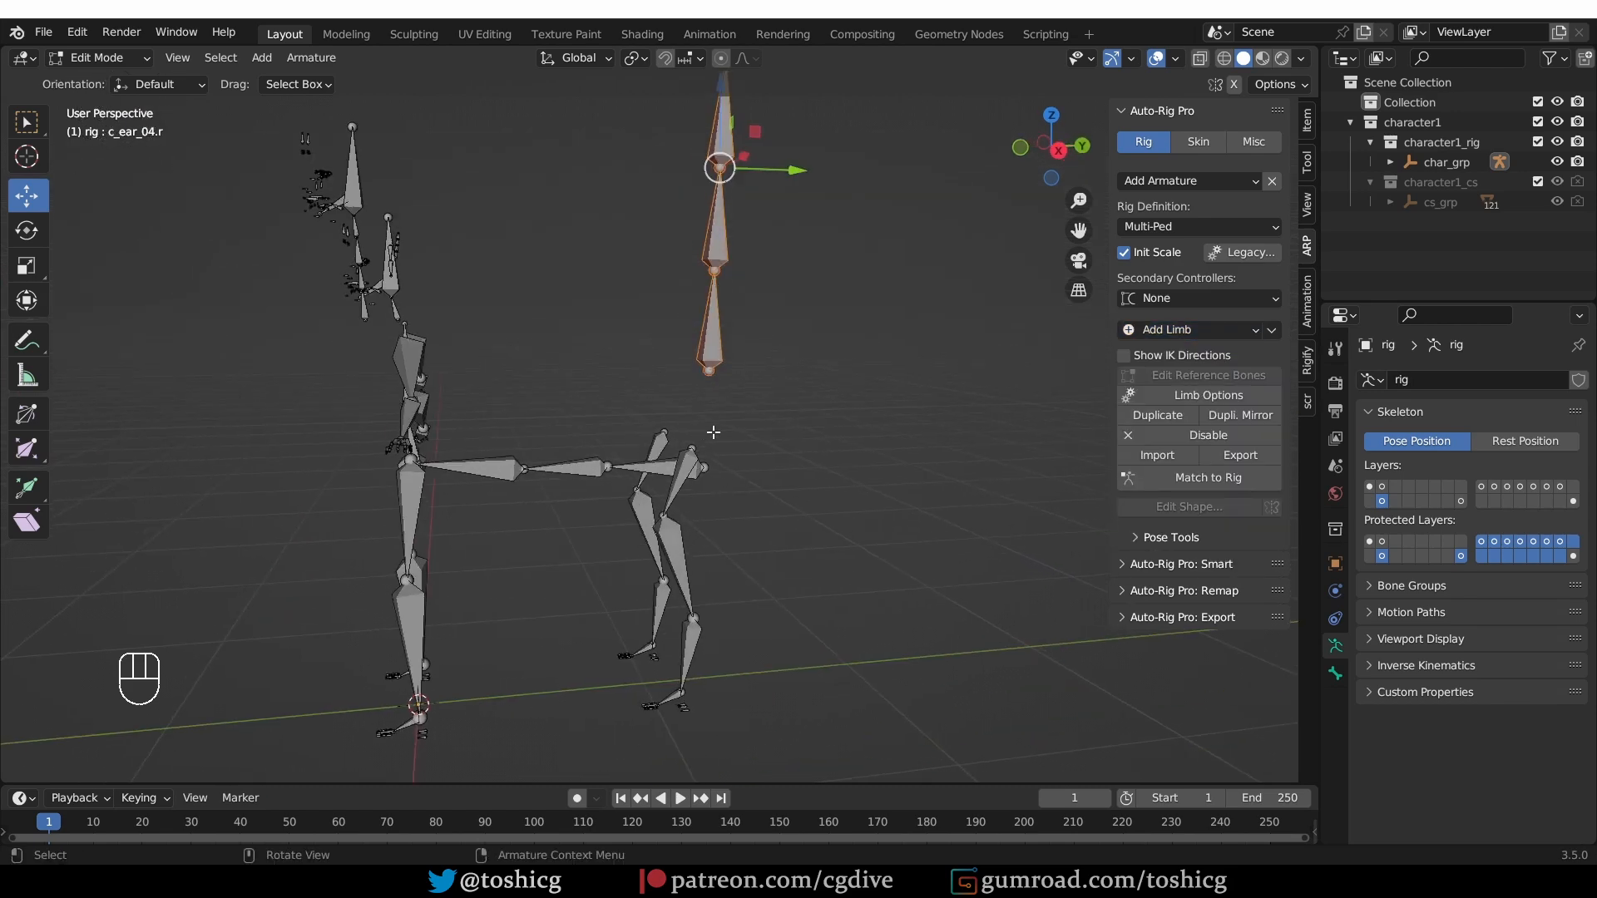
key("KP_3")
key("r")
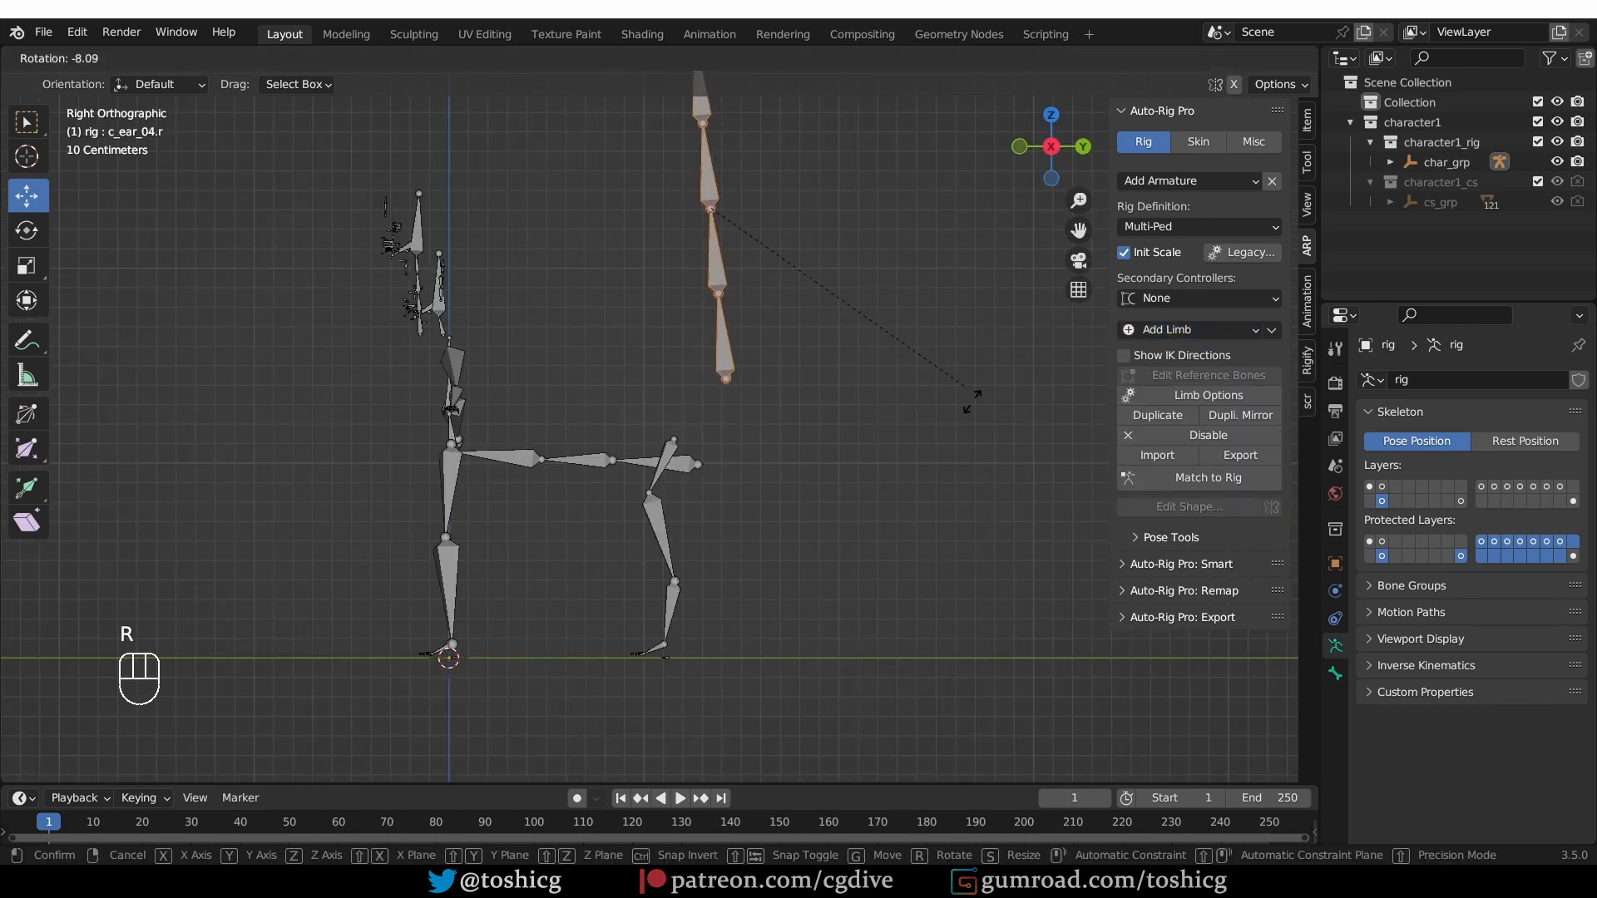
left_click(903, 571)
key("s")
left_click(855, 480)
key("g")
left_click(942, 754)
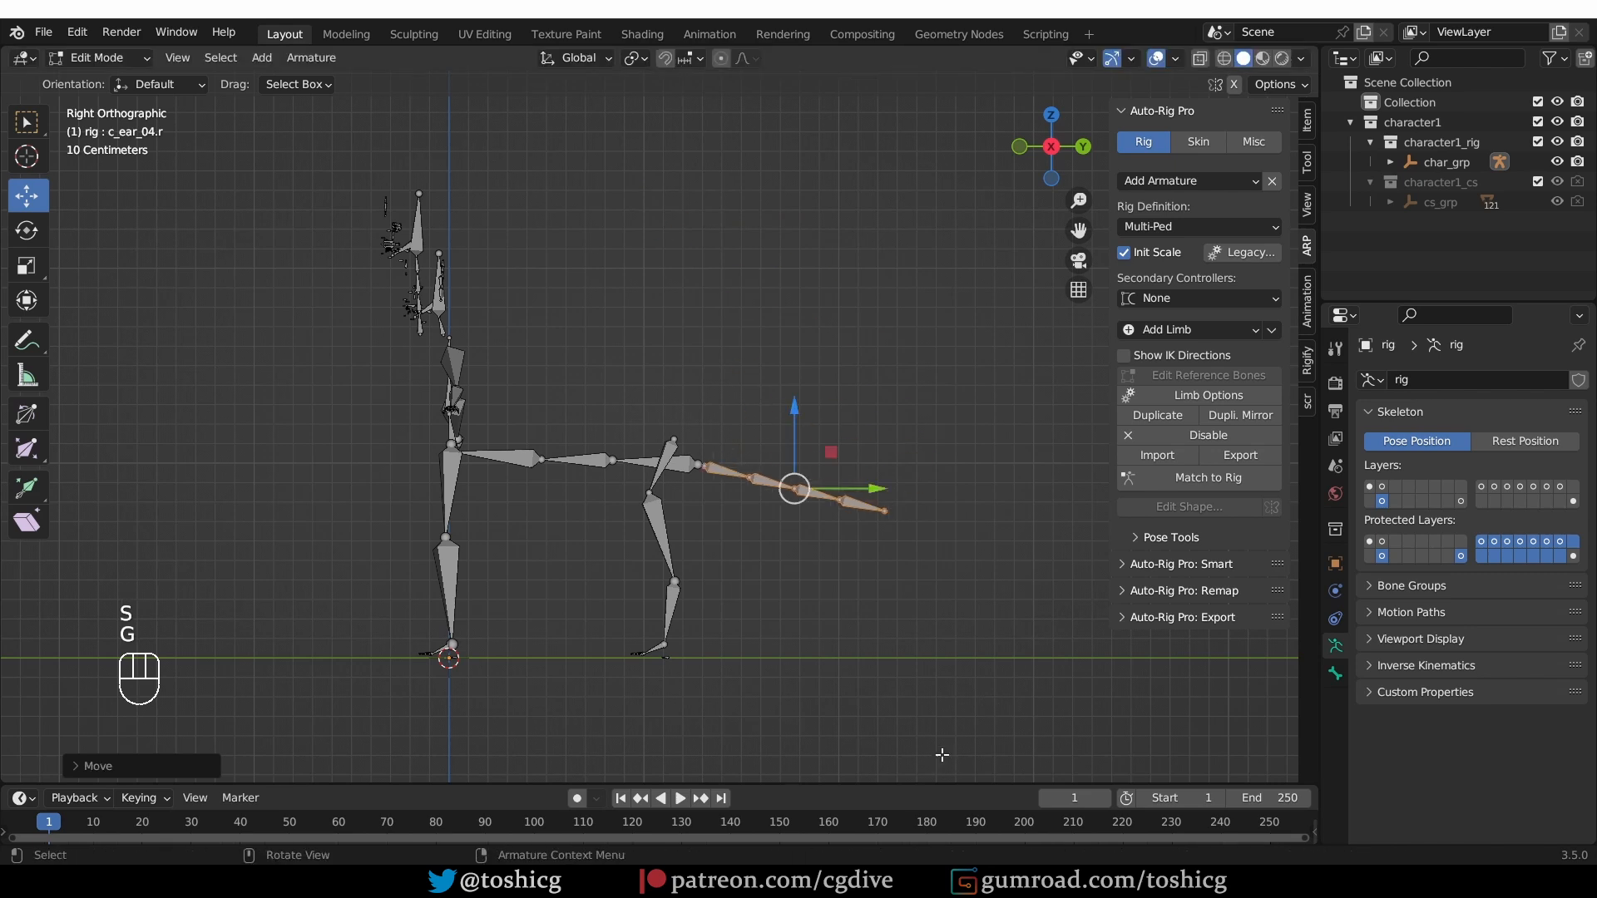
key("g")
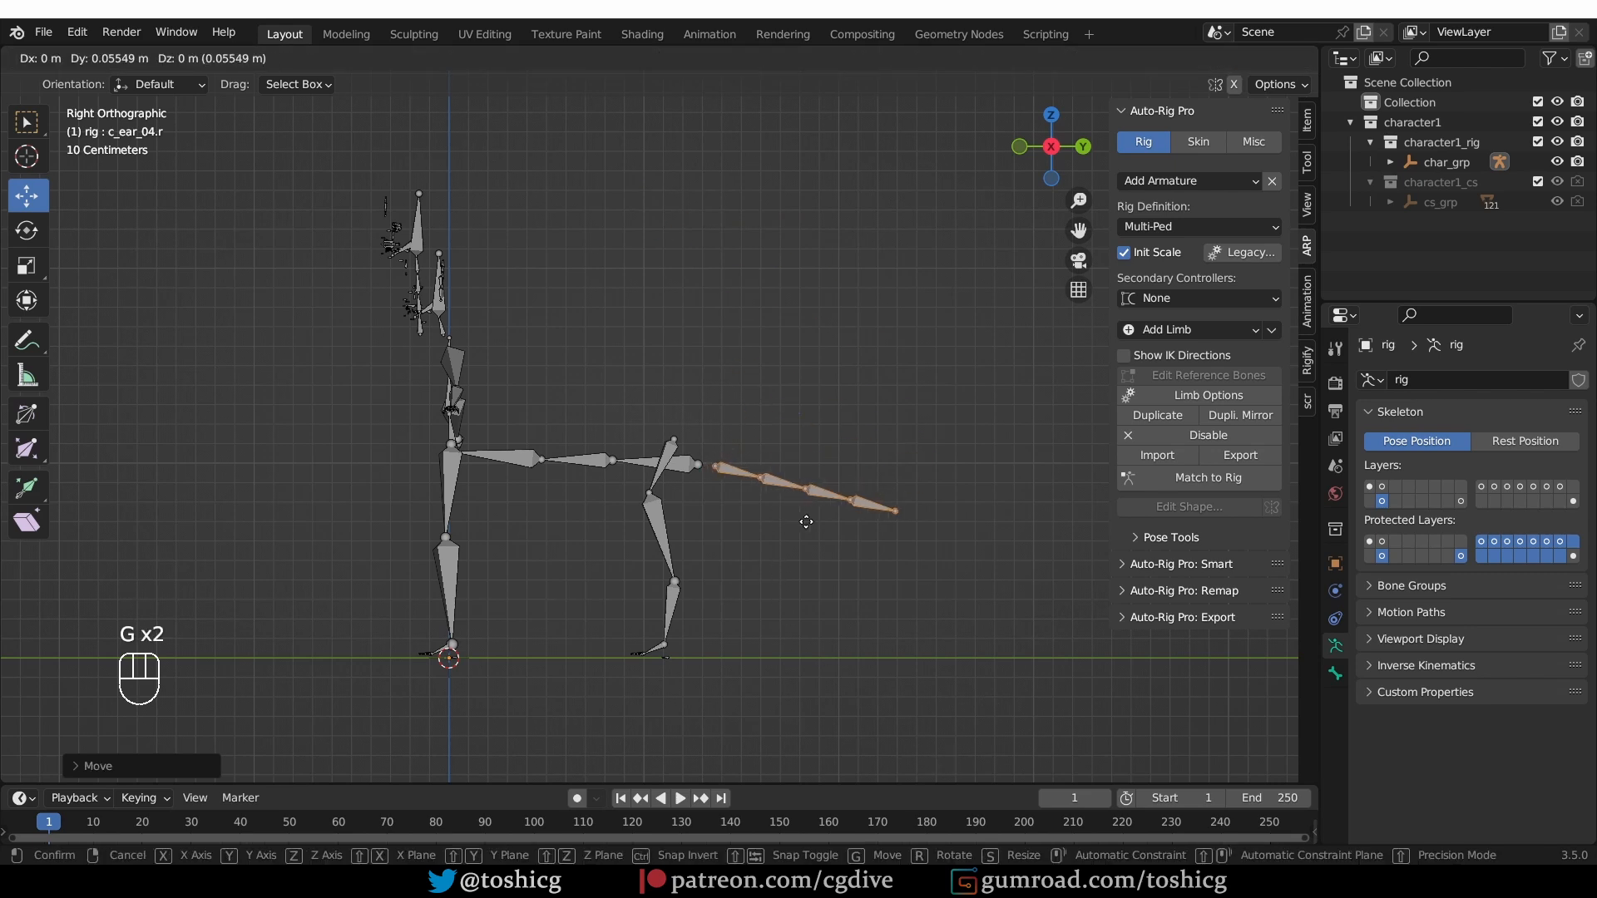
left_click(787, 512)
- Try to parent the tail's base bone to the rear root bone with Keep Offset
middle_click_drag(750, 455, 742, 500)
scroll(742, 500, "up", 2)
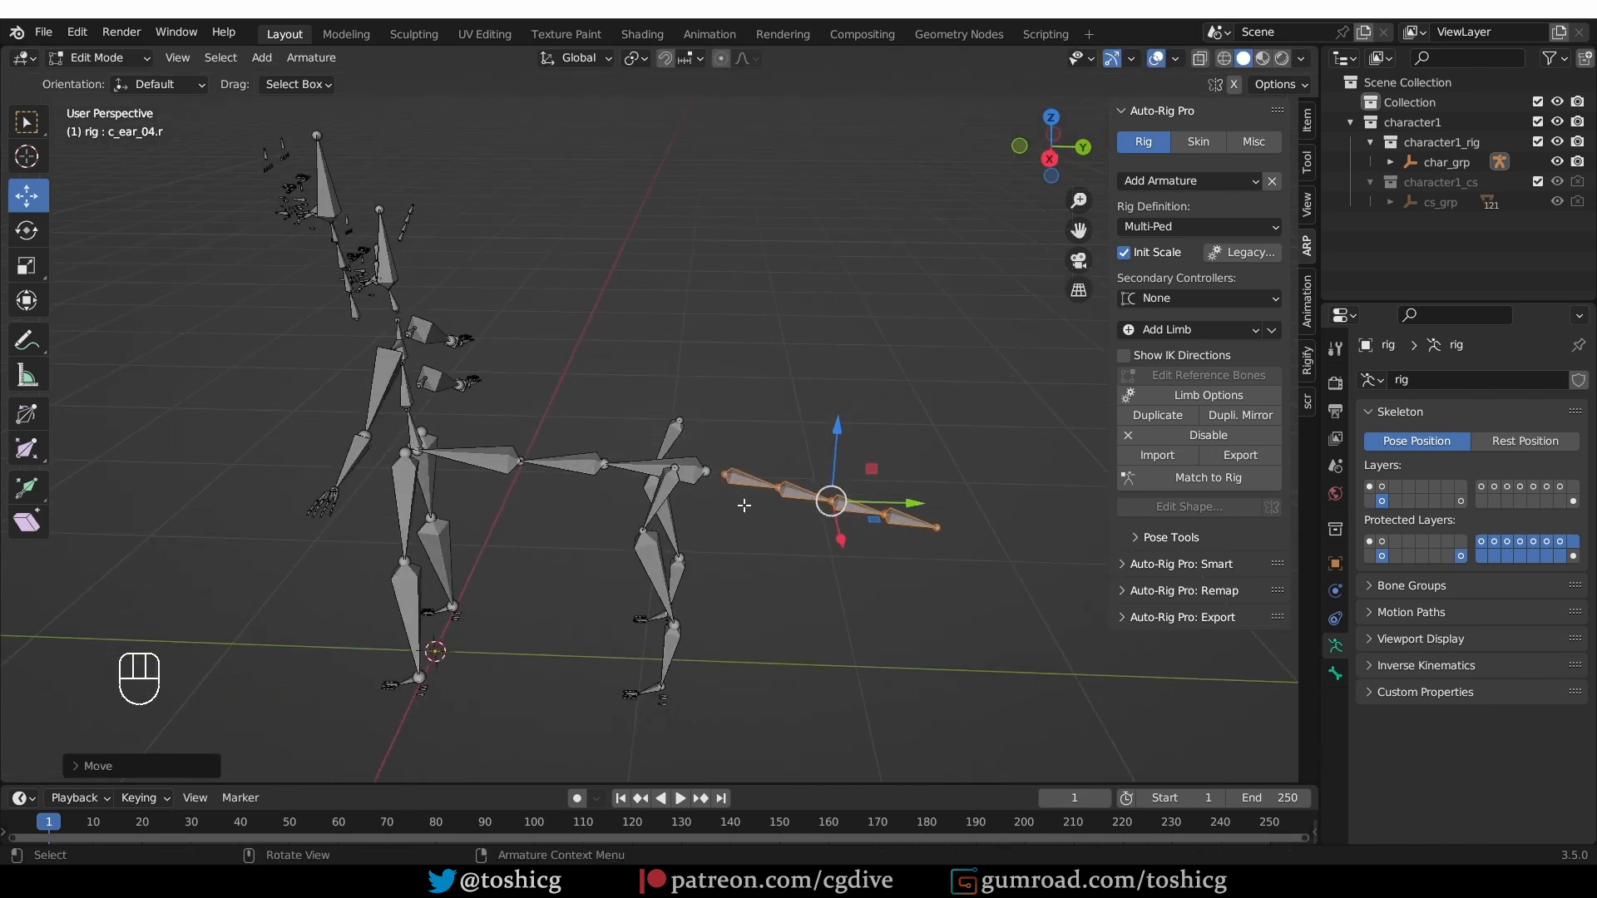
left_click(747, 485)
left_click(687, 457, "shift")
key("ctrl+p")
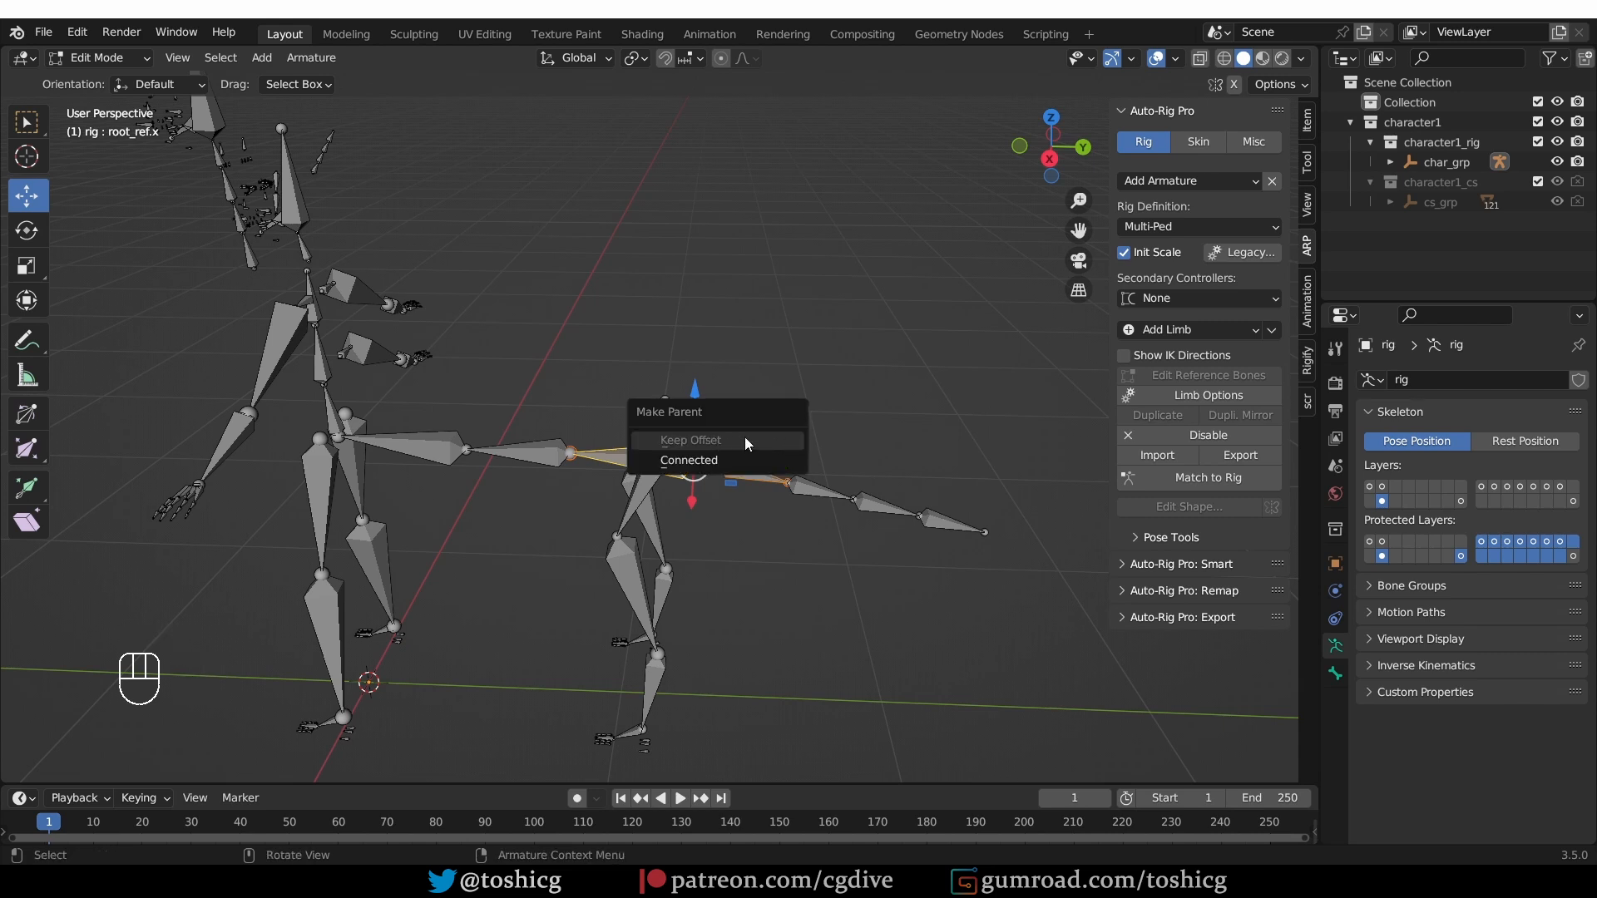
left_click(716, 440)
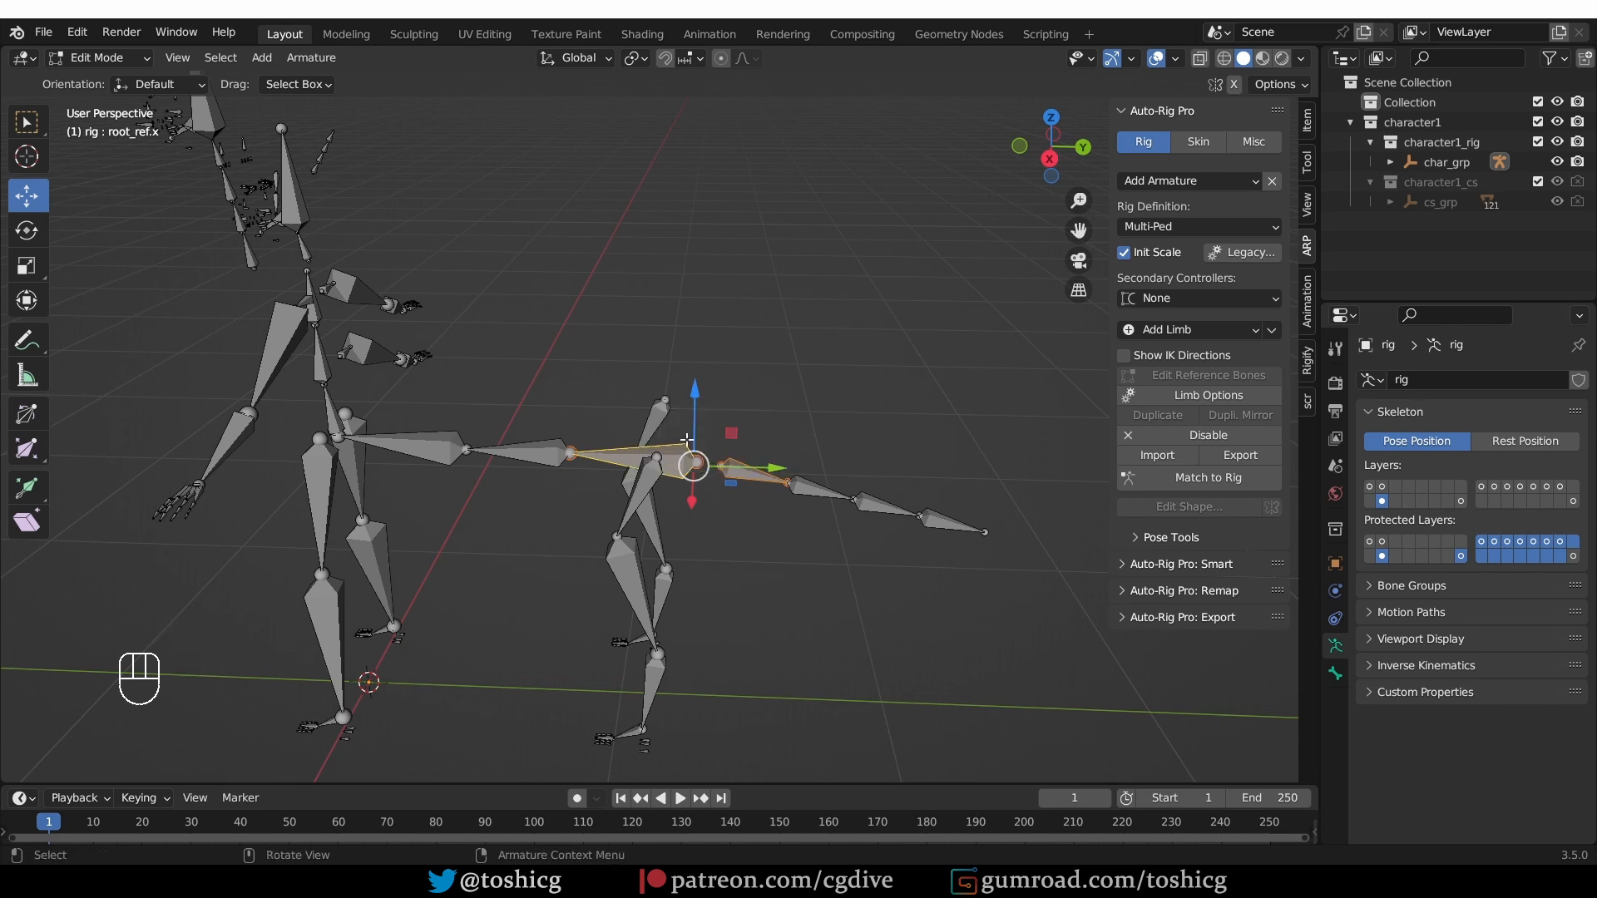
- Select all four tail bones in the right side view and move them up behind the second head
middle_click_drag(711, 528, 761, 487)
left_click(767, 483)
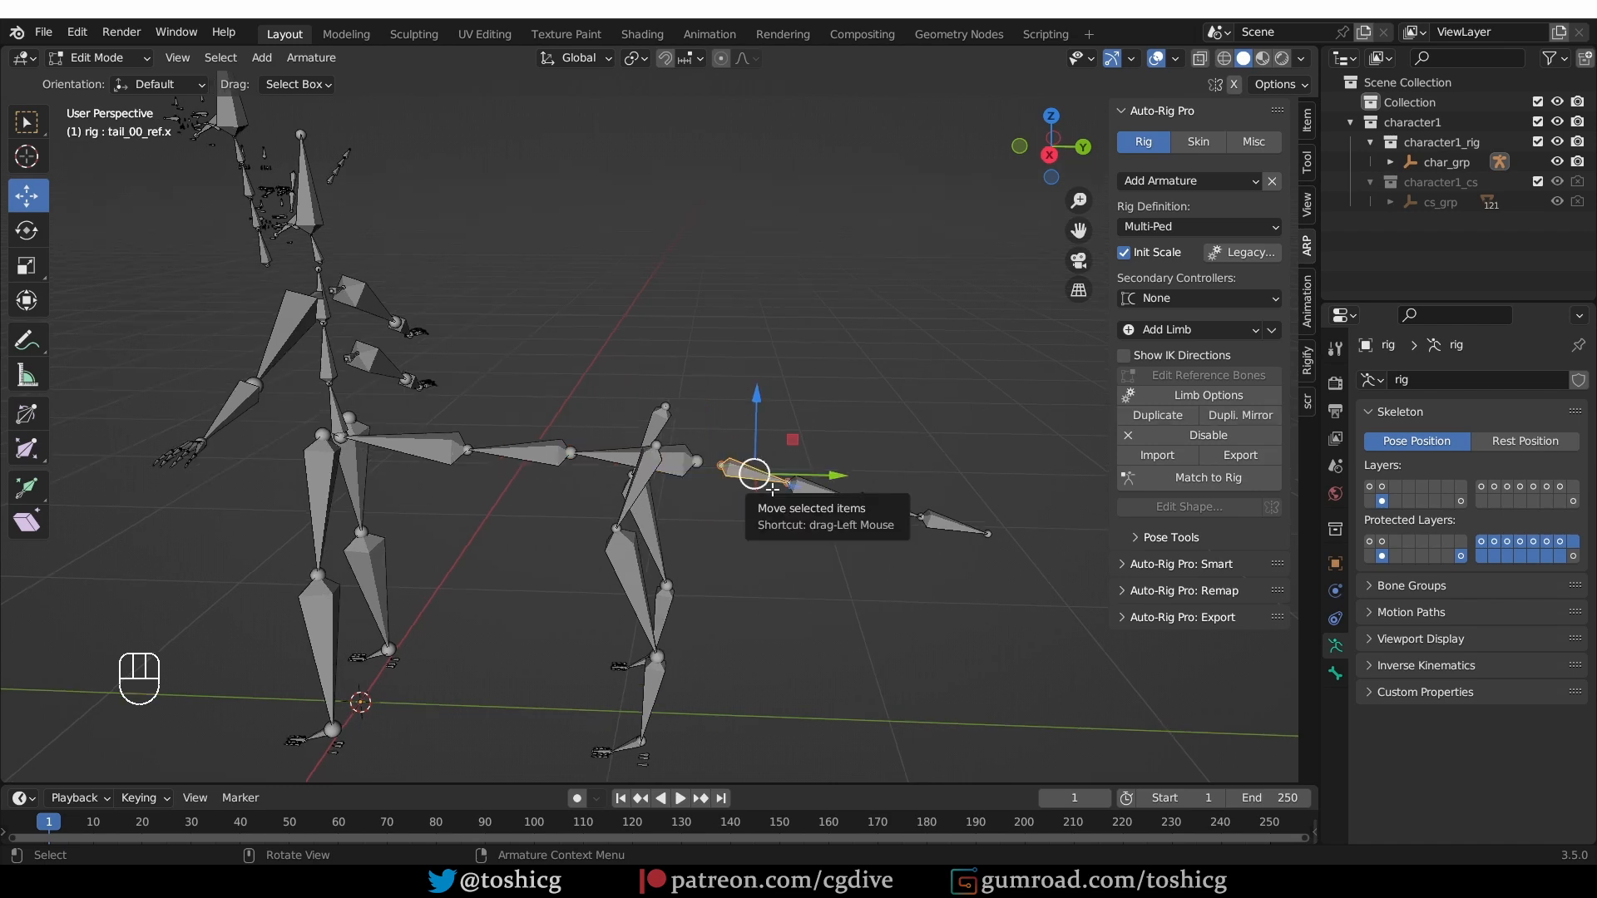
key("KP_1")
key("KP_3")
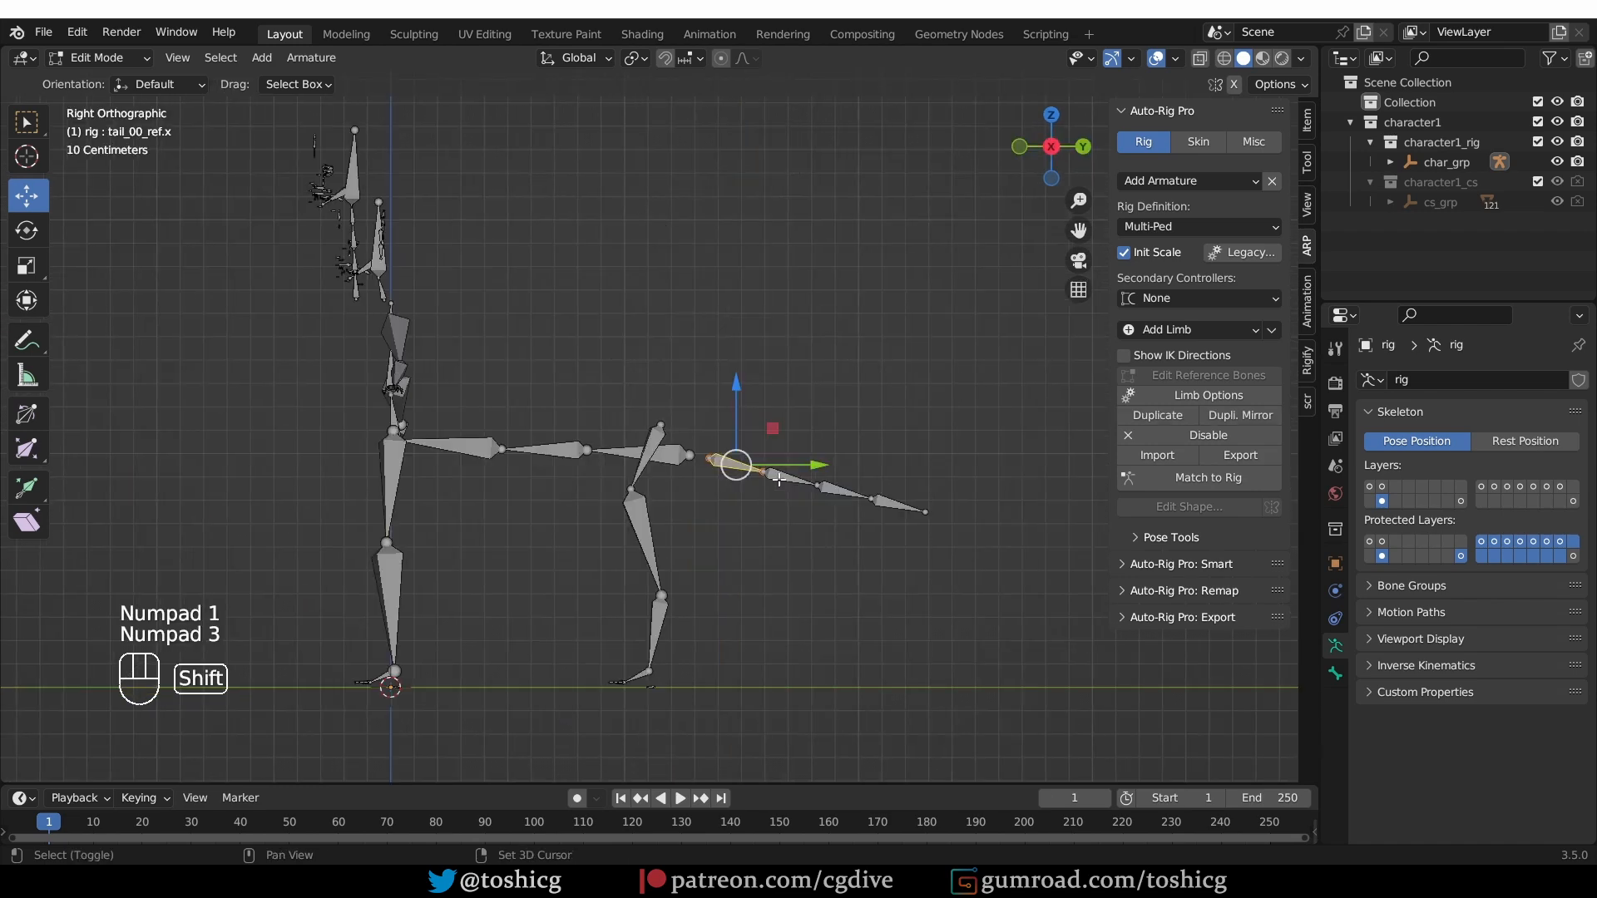
left_click(850, 495, "shift")
left_click(889, 501, "shift")
key("g")
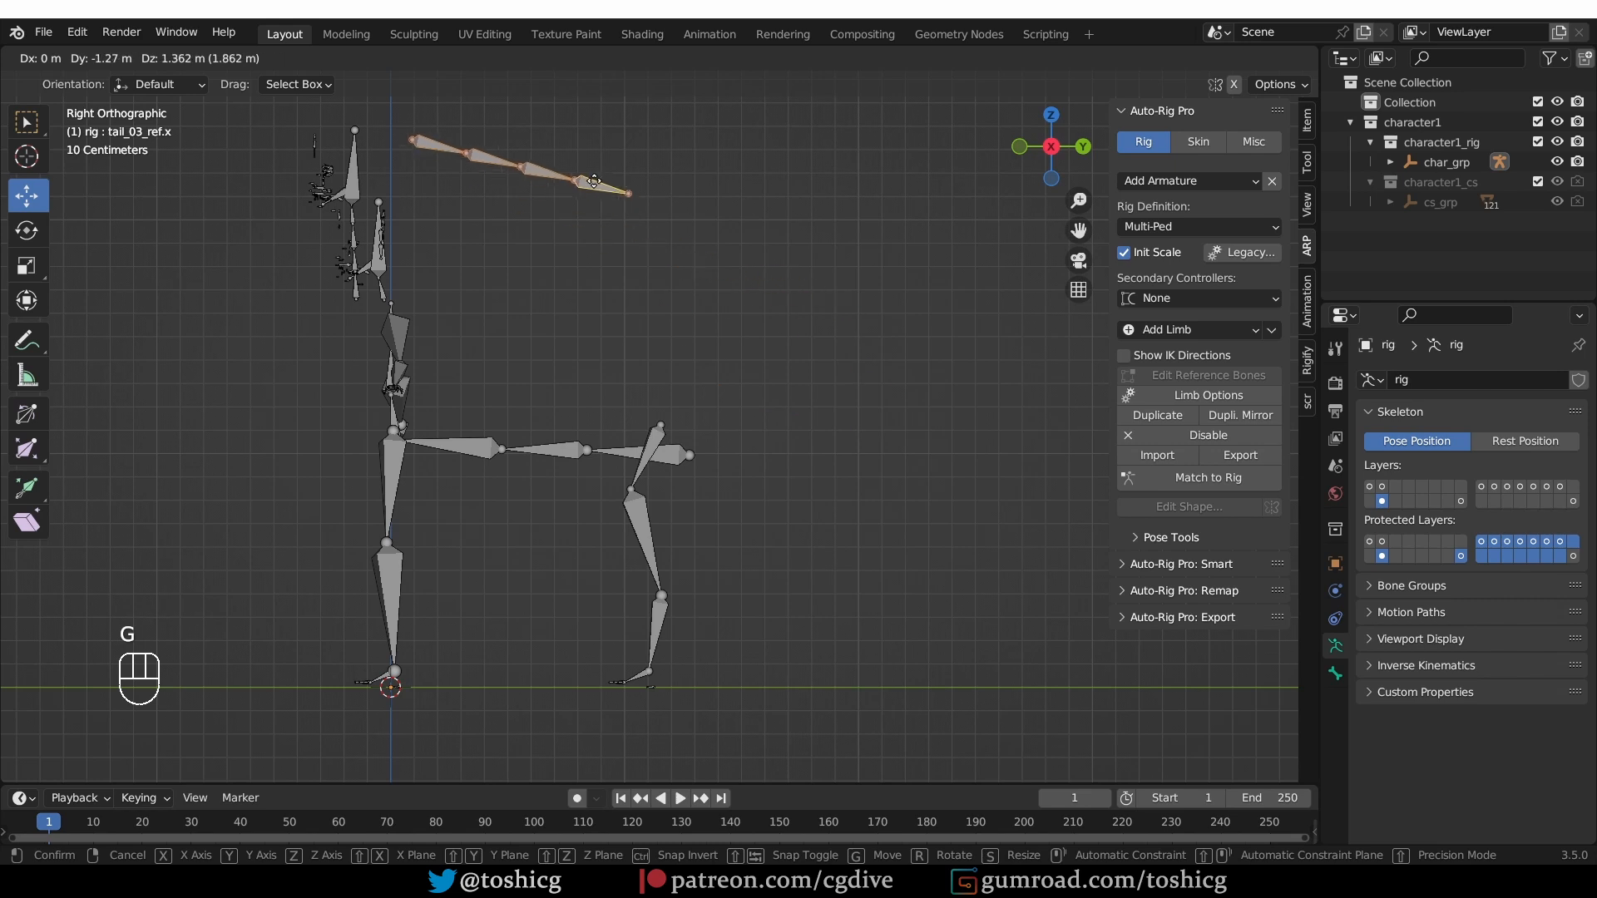
left_click(562, 205)
- Parent the raised tail's base bone to the second head bone with Keep Offset
left_click(416, 172)
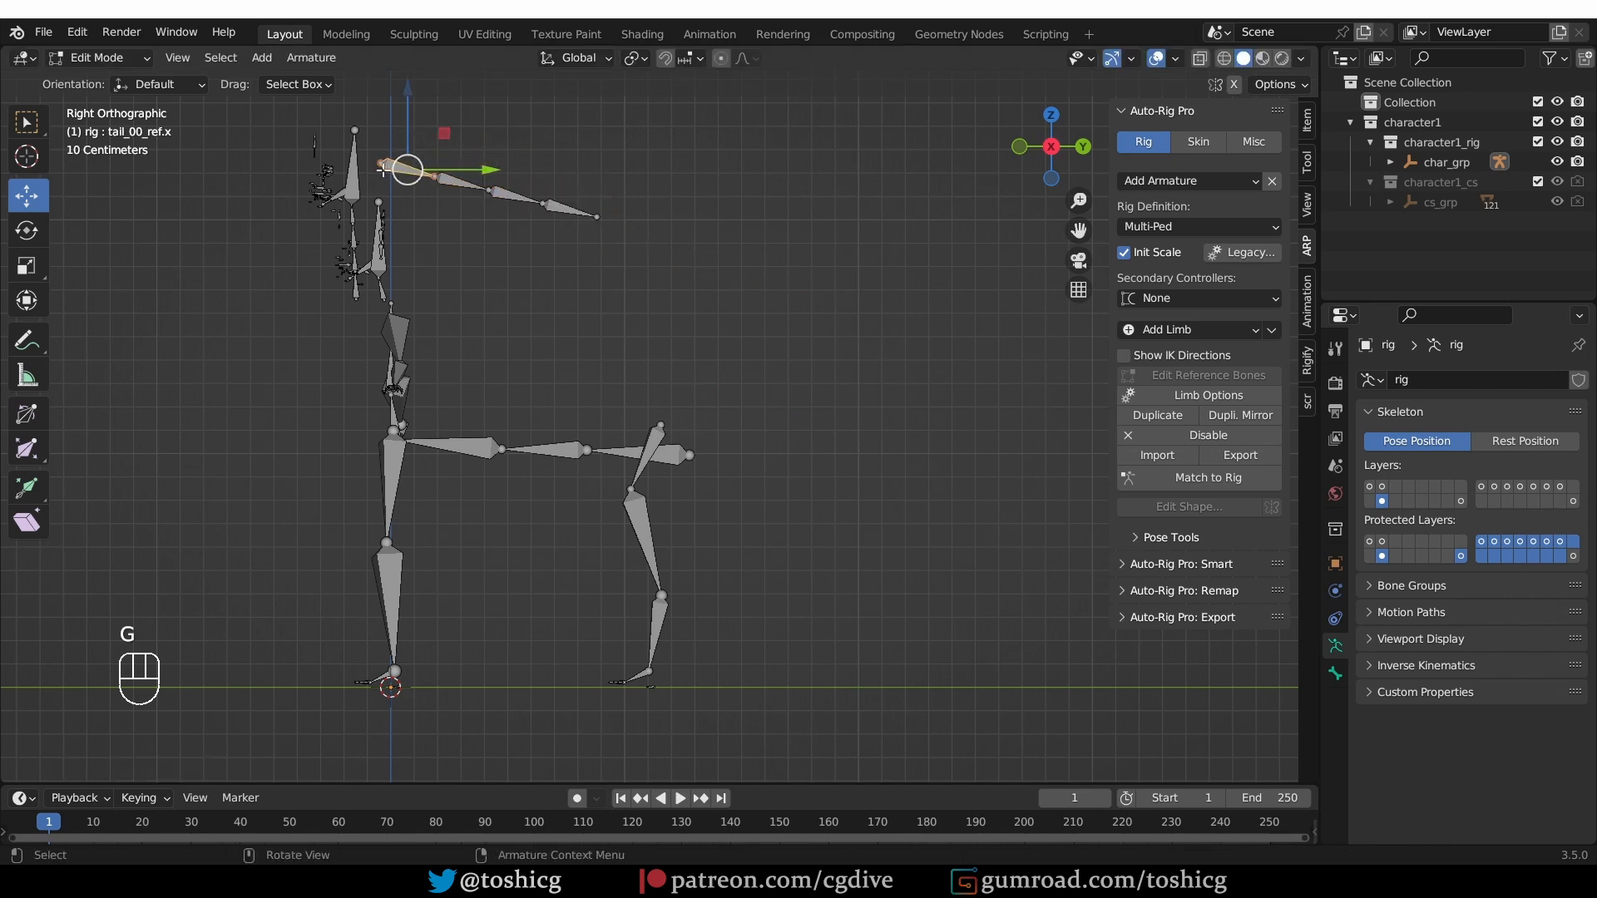
left_click(358, 154, "shift")
key("ctrl+p")
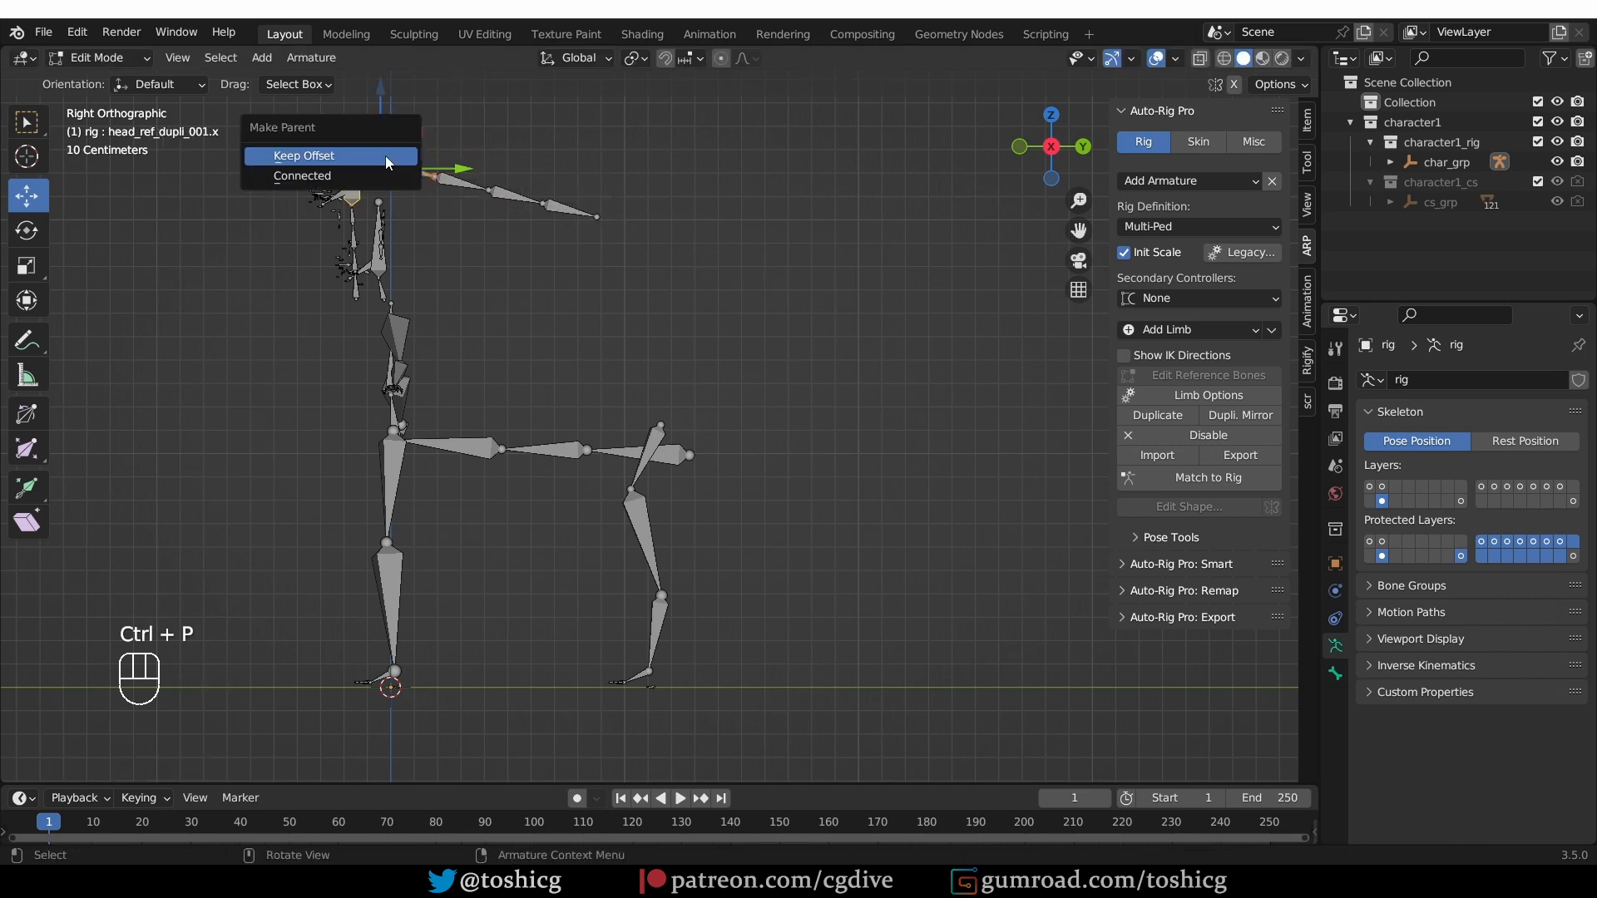
left_click(385, 156)
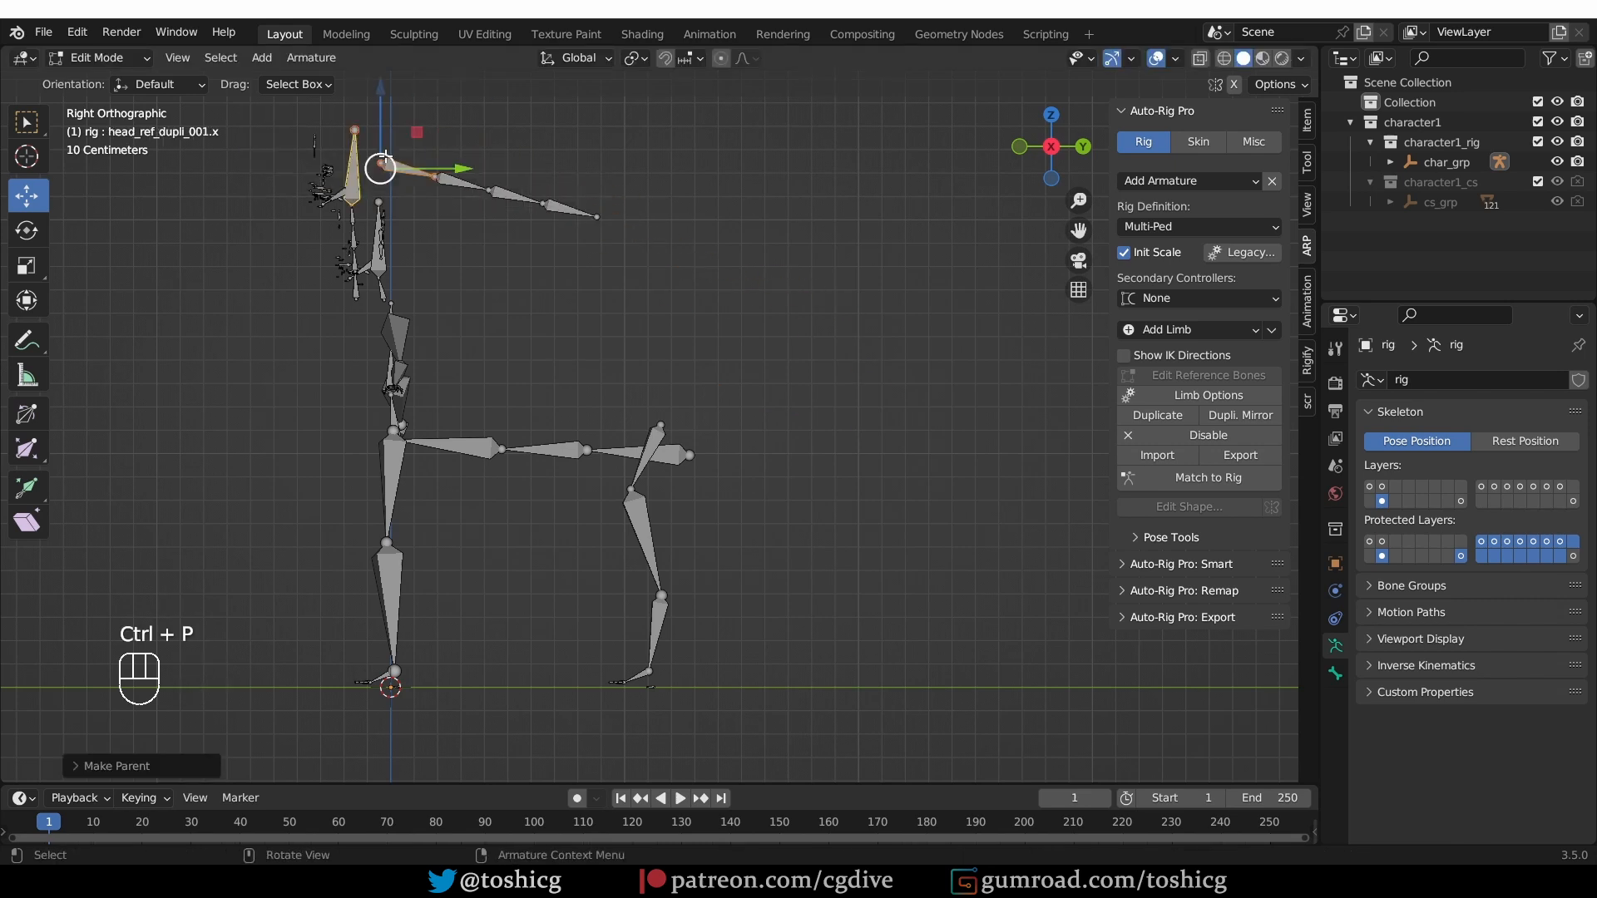
- Add a second Tail limb, rotate it to point backward, shrink it and place it just behind the rear root bone
left_click(1205, 327)
left_click(1213, 525)
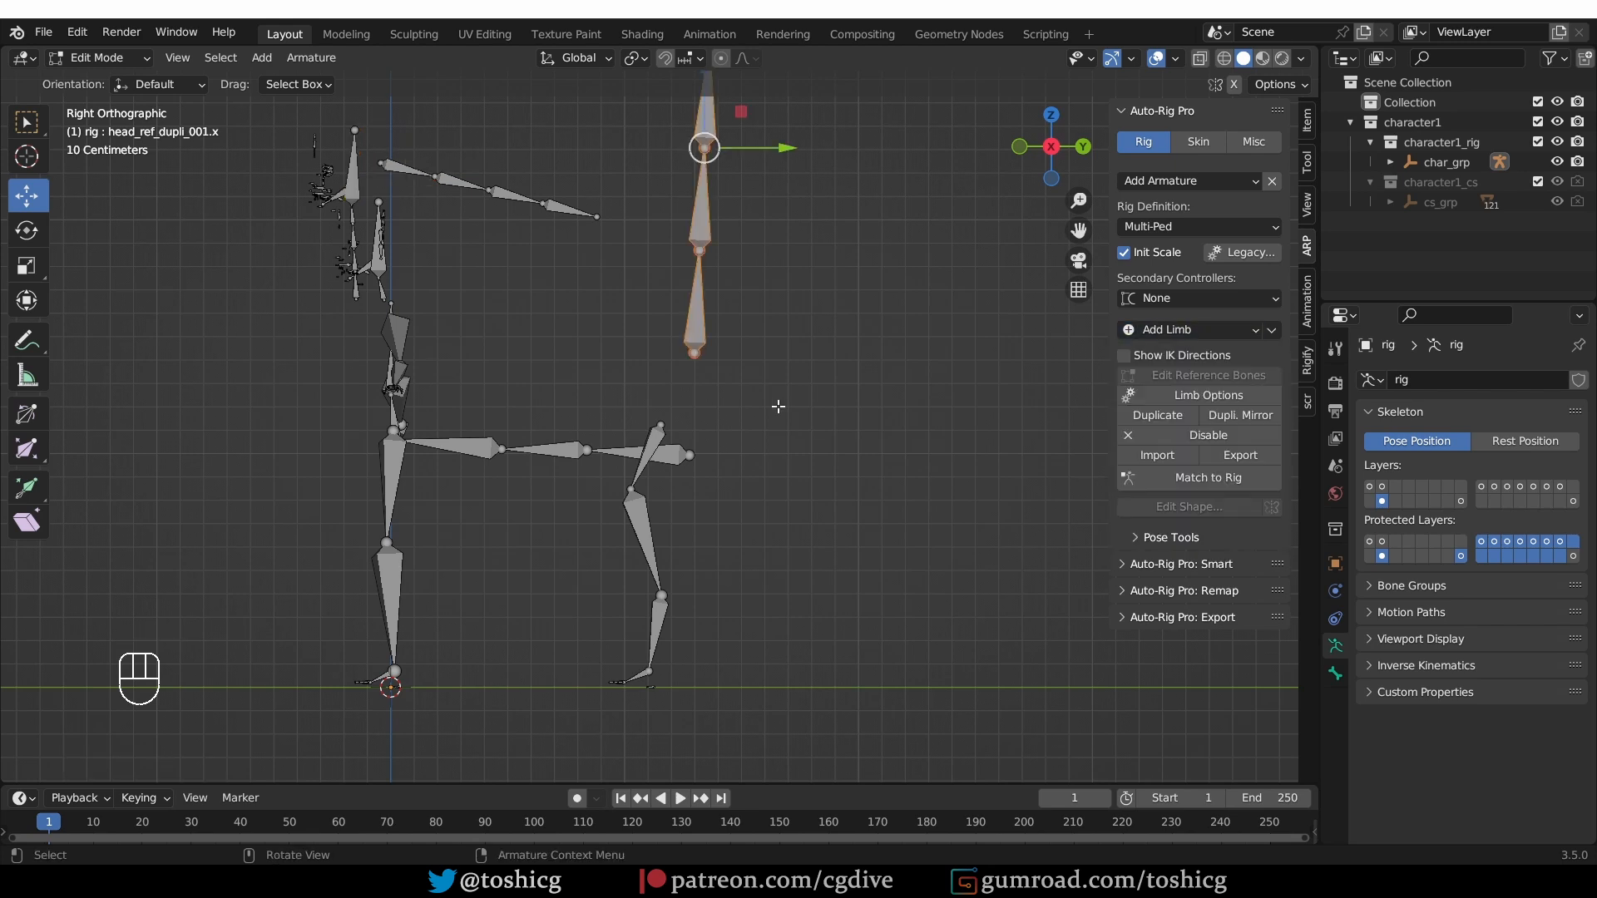
left_click(697, 301)
left_click(701, 206, "shift")
left_click(706, 118, "shift")
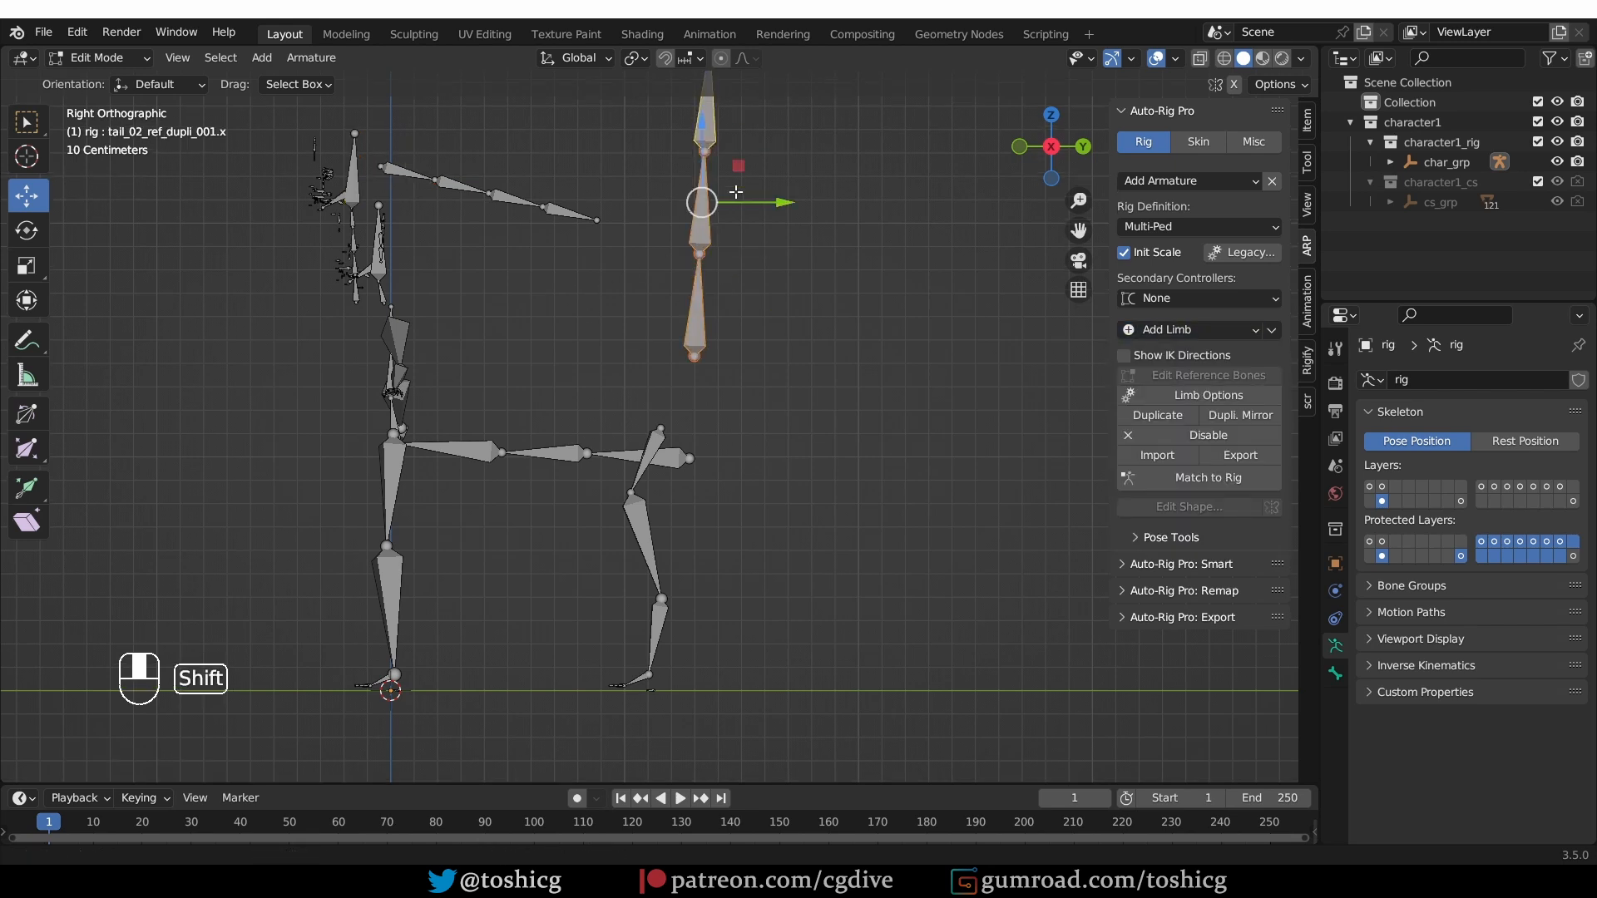
middle_click_drag(709, 118, 712, 237, "shift")
left_click(712, 125, "shift")
key("r")
left_click(807, 351)
key("g")
left_click(959, 643)
key("g")
left_click(899, 640)
- Parent the second tail's base bone to the rear root bone and match the rig to the reference bones
left_click(756, 576)
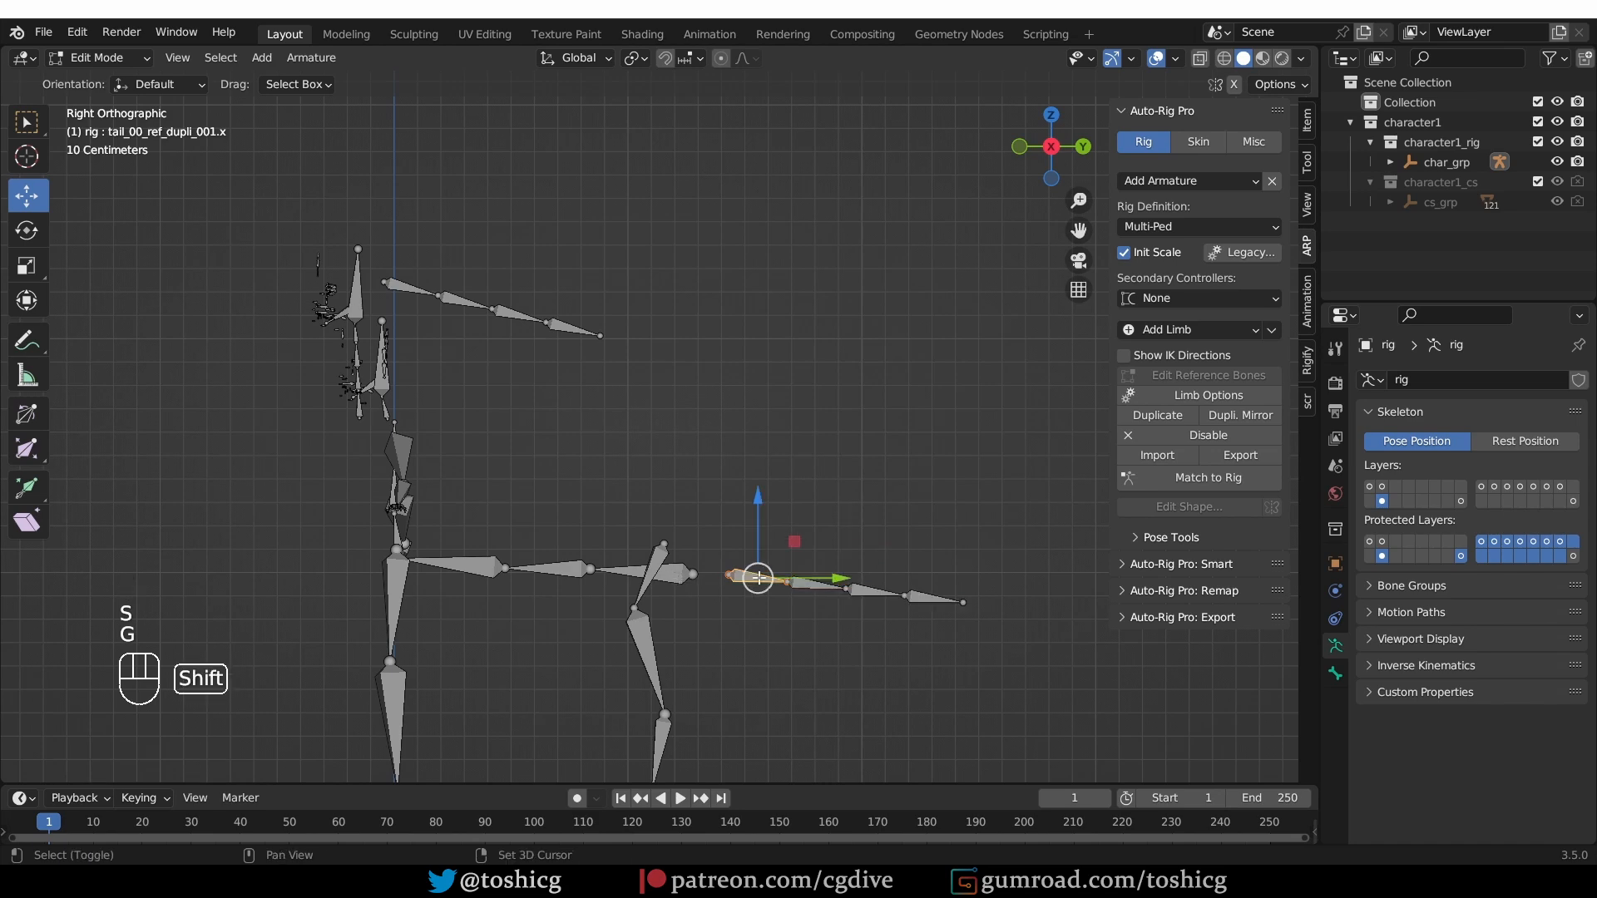
left_click(679, 578, "shift")
key("ctrl+p")
left_click(1206, 484)
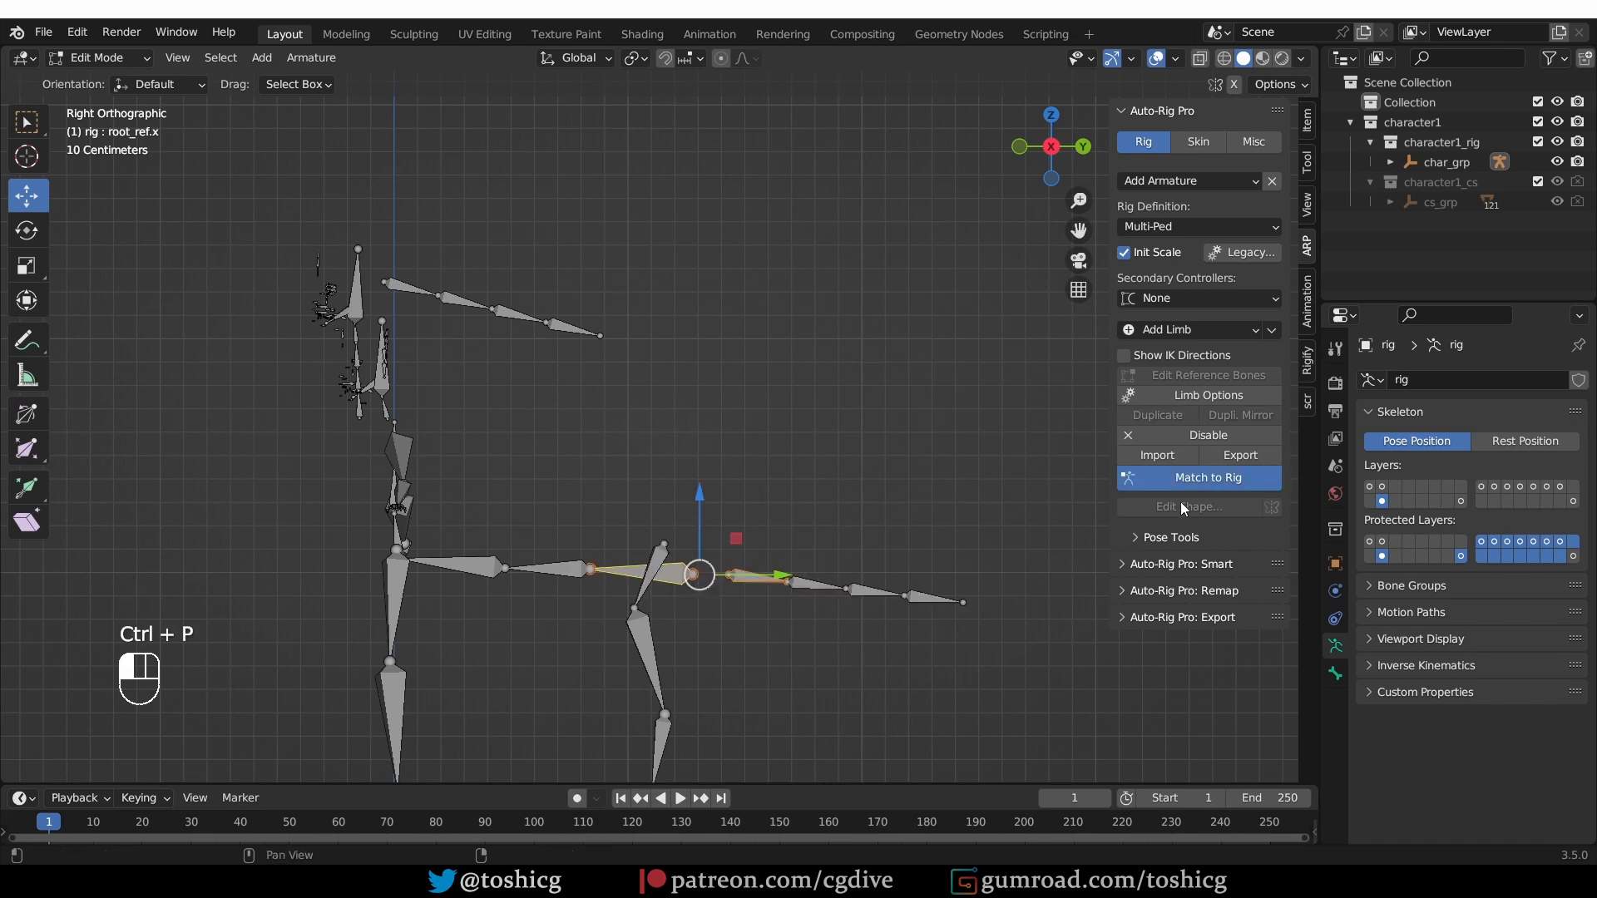
- Test-rotate the master controllers of the body tail and the head tail, and the second head's controller
middle_click_drag(836, 541, 703, 475)
left_click(703, 475)
key("r")
right_click(766, 516)
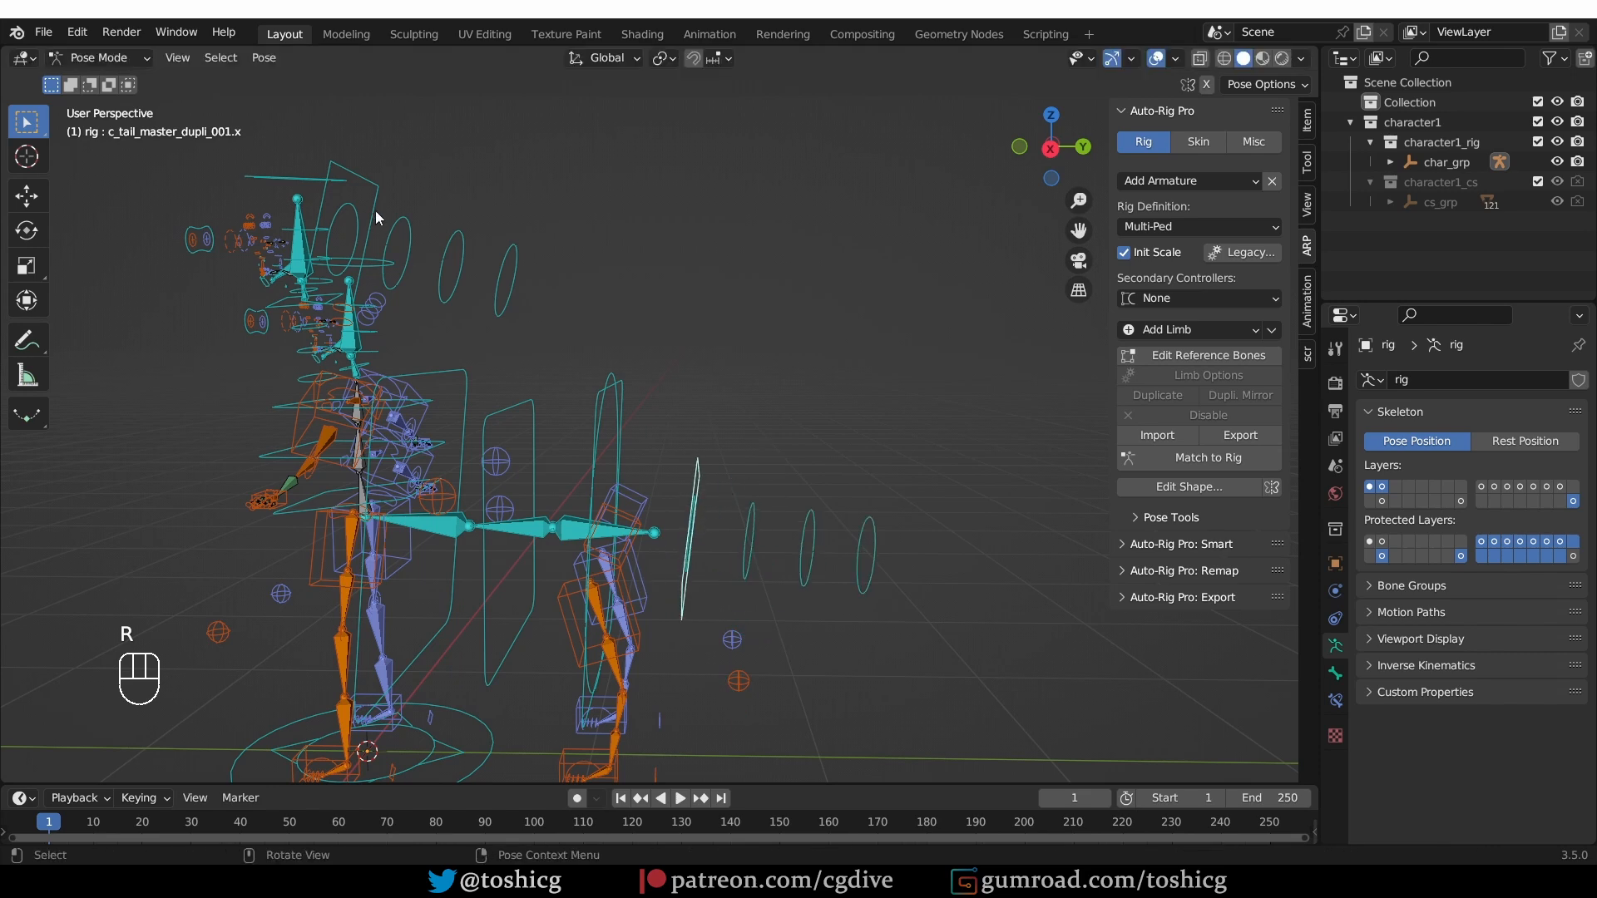
middle_click_drag(376, 212, 333, 173)
left_click(336, 173)
key("r")
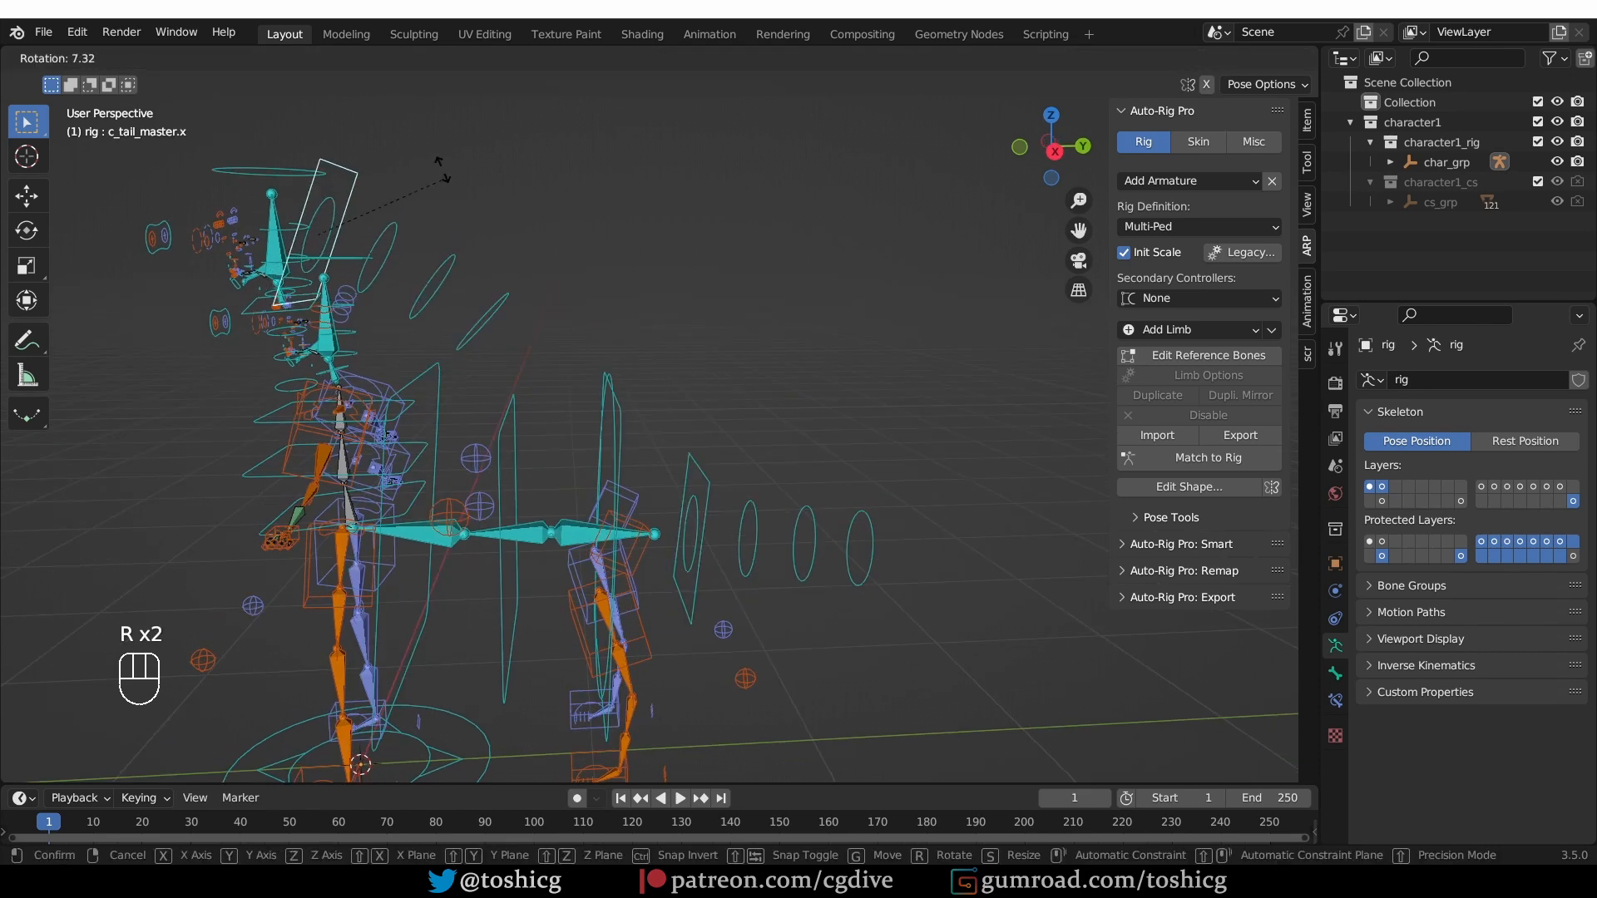
right_click(440, 160)
key("r")
key("r")
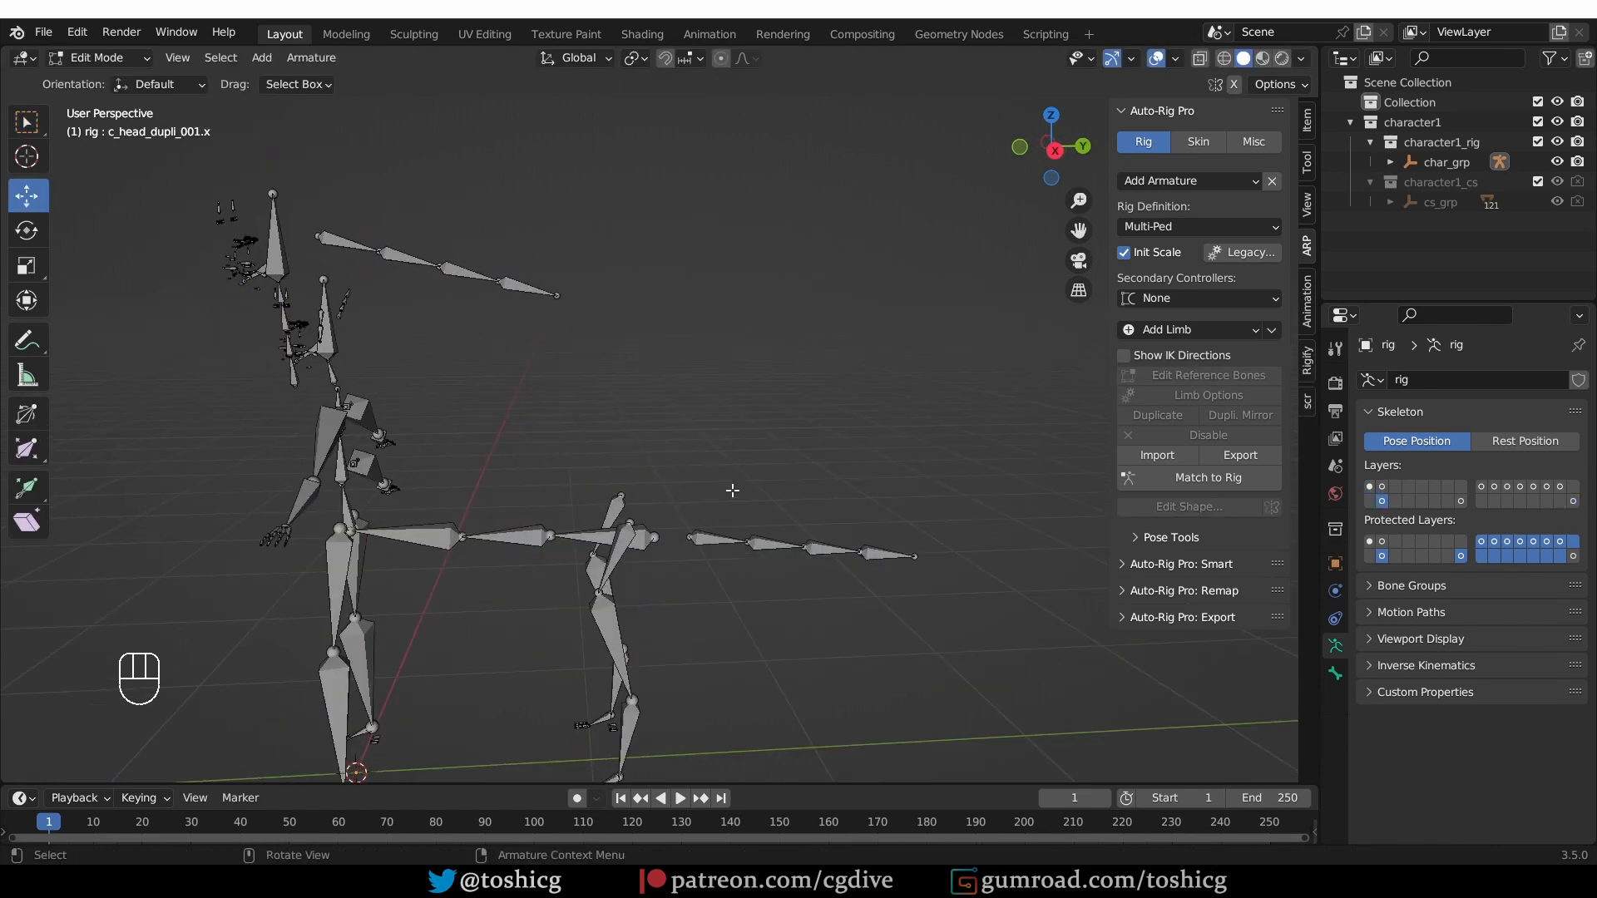
- Select the body tail's base bone and annotate an arc from it to the root bone, plus marks beside the spine bones
left_click(725, 537)
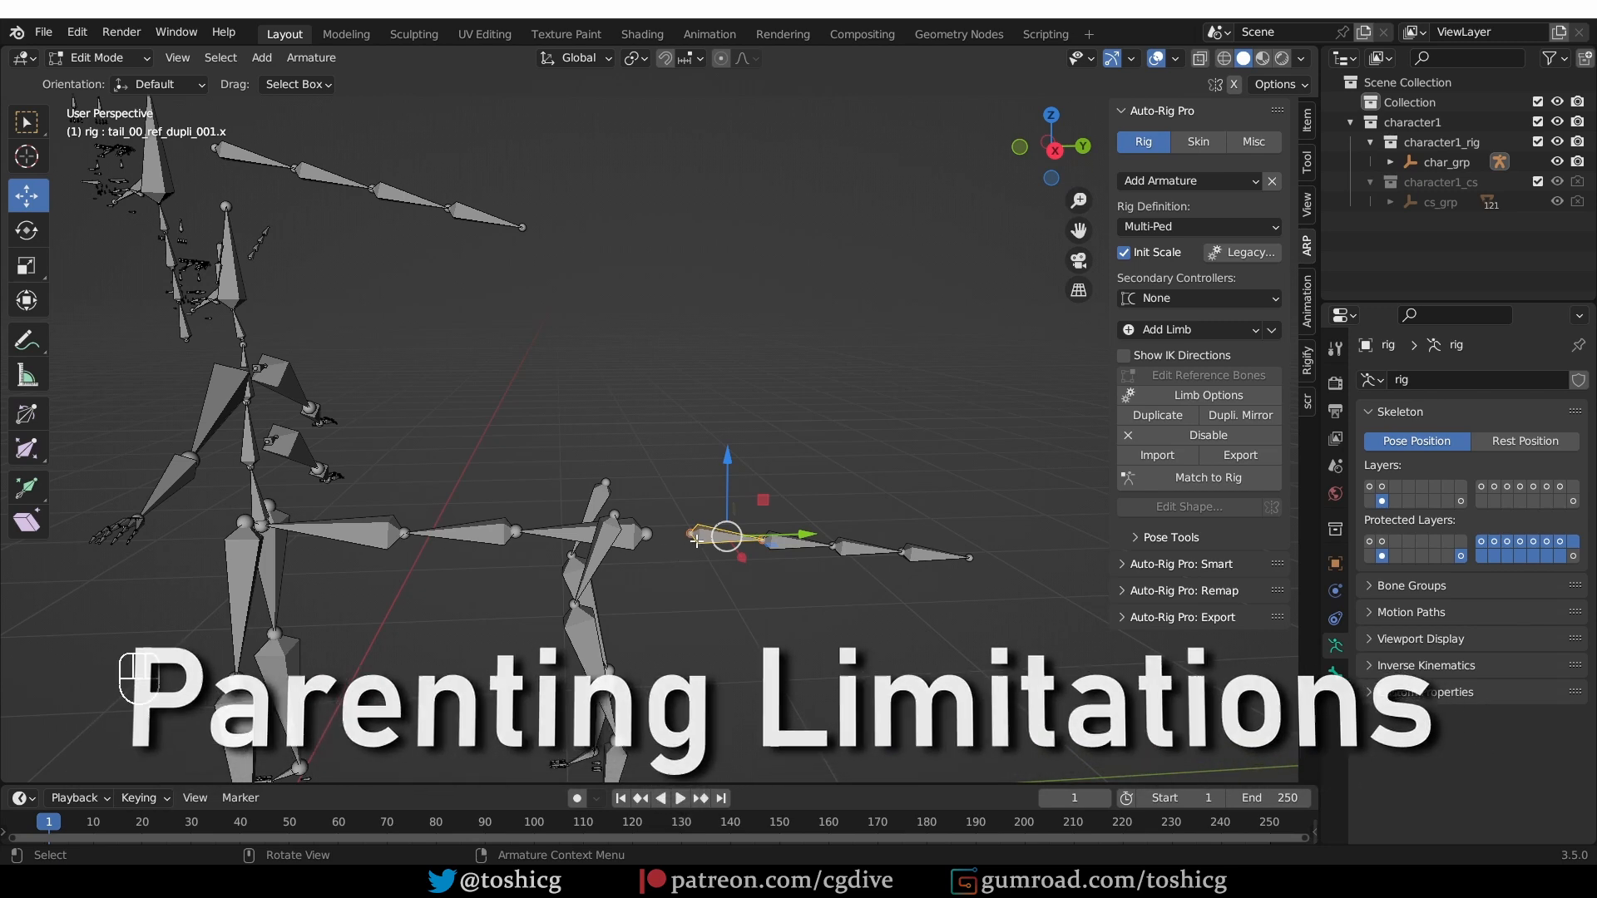
middle_click_drag(647, 542, 661, 466)
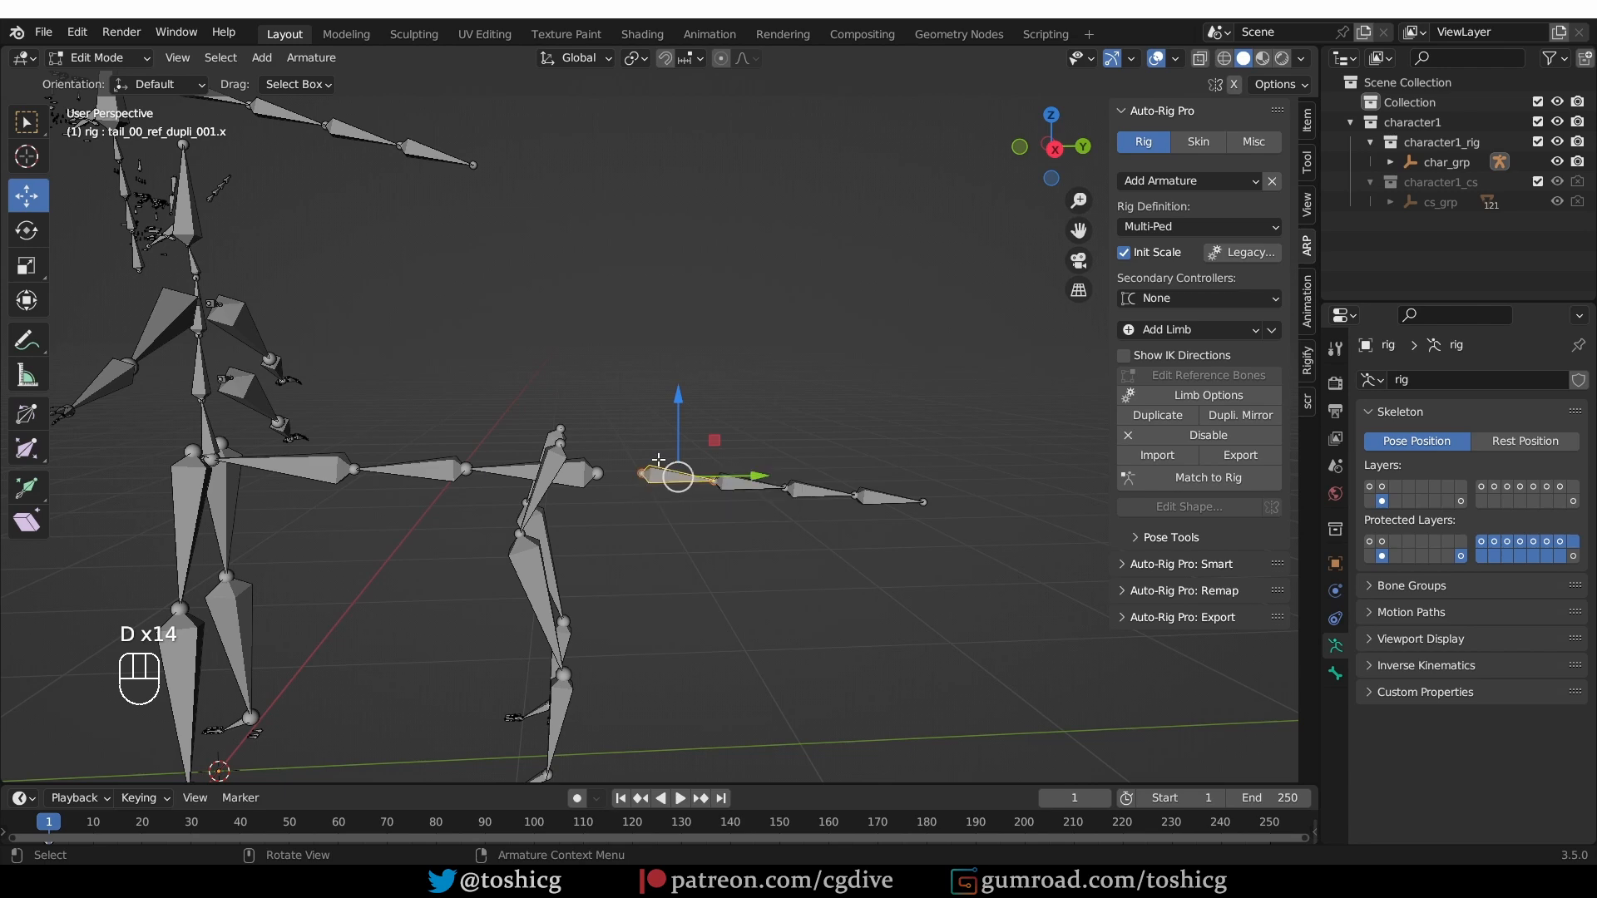
mouse_move(658, 460)
left_mouse_down()
mouse_move(602, 432)
mouse_move(578, 456)
mouse_move(588, 467)
left_mouse_up()
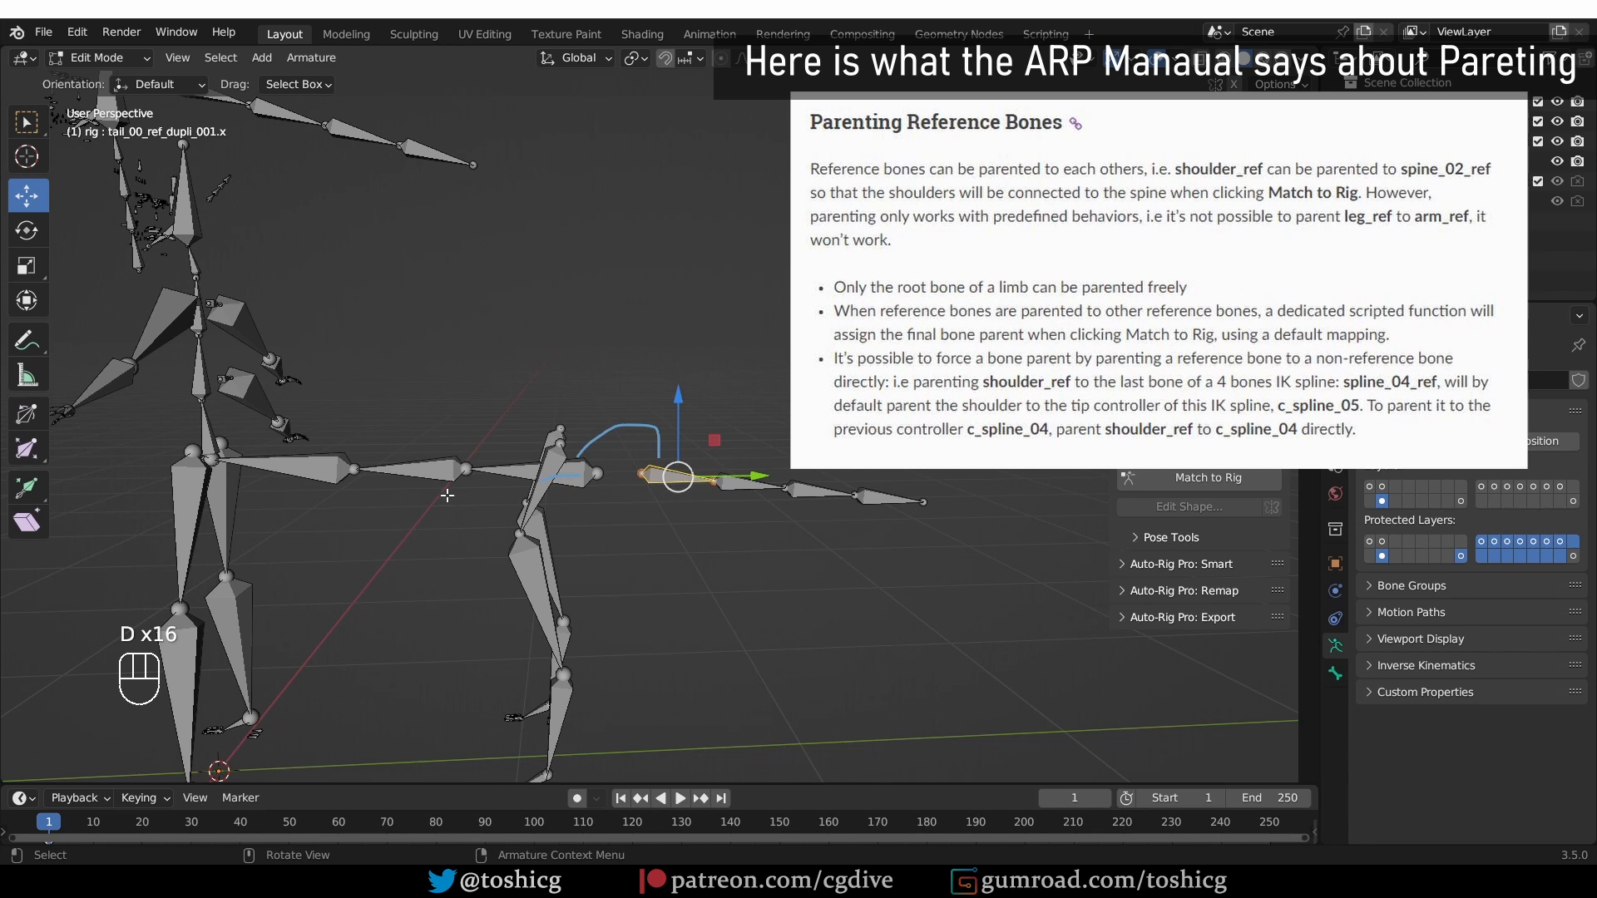
mouse_move(399, 395)
left_mouse_down()
mouse_move(405, 442)
mouse_move(319, 448)
mouse_move(222, 419)
left_mouse_up()
left_click_drag(231, 359, 202, 362)
- Parent the body tail's base bone to the left rear thigh bone and match the rig to the reference bones
middle_click_drag(577, 549, 587, 550)
mouse_move(587, 550)
middle_mouse_down("shift")
mouse_move(577, 526)
mouse_move(611, 575)
mouse_move(546, 569)
middle_mouse_up("shift")
left_click(526, 571, "shift")
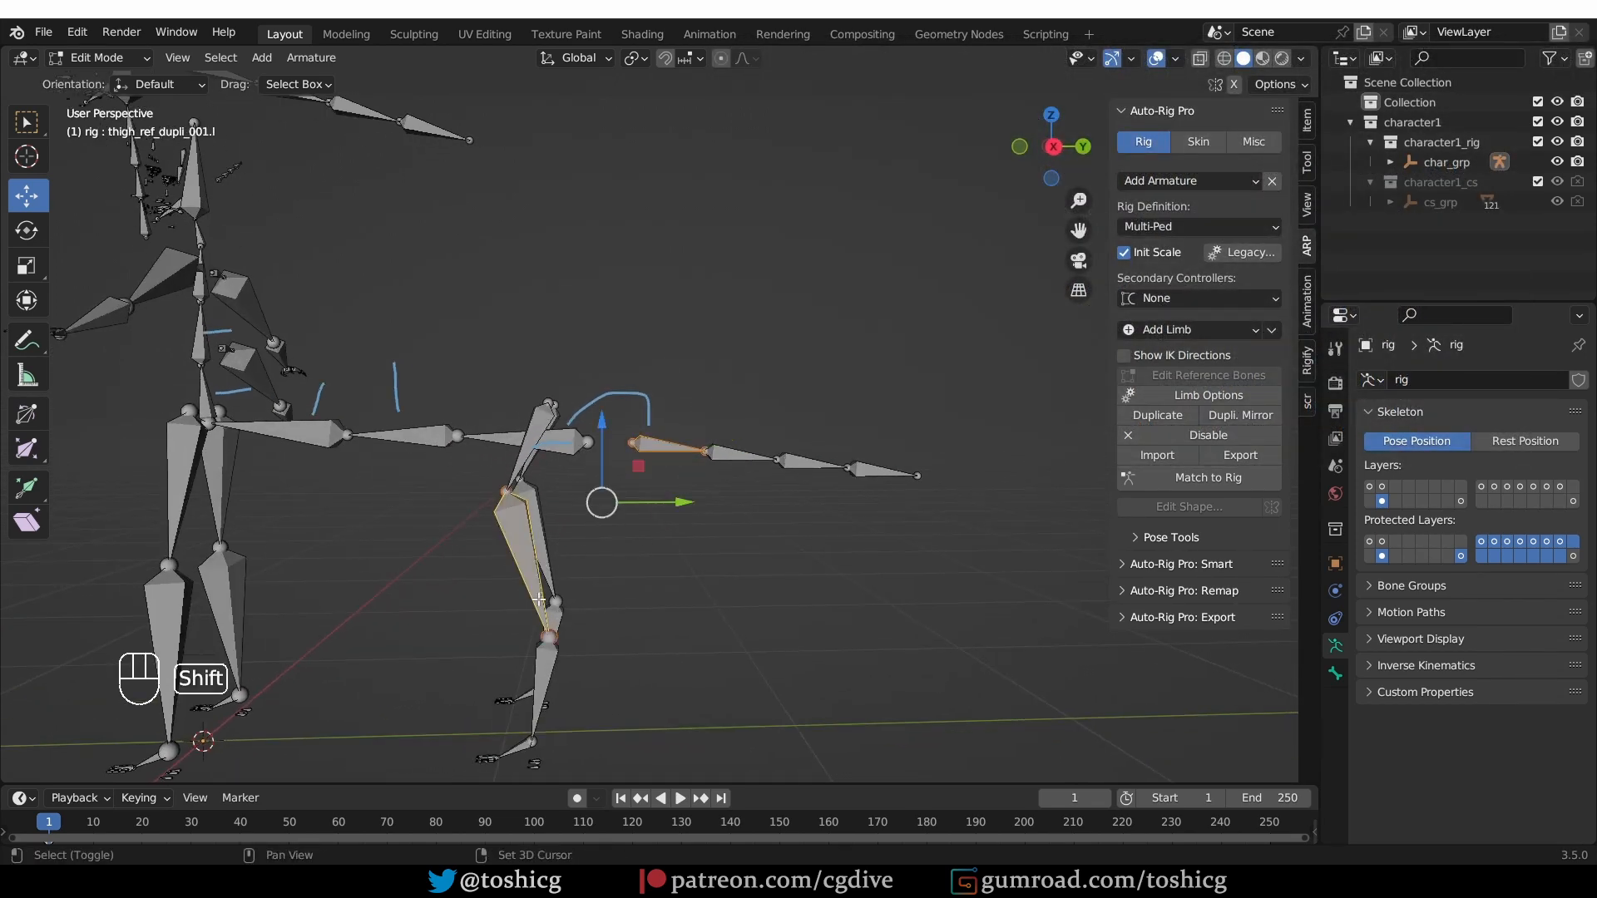
key("ctrl+p")
left_click(613, 574)
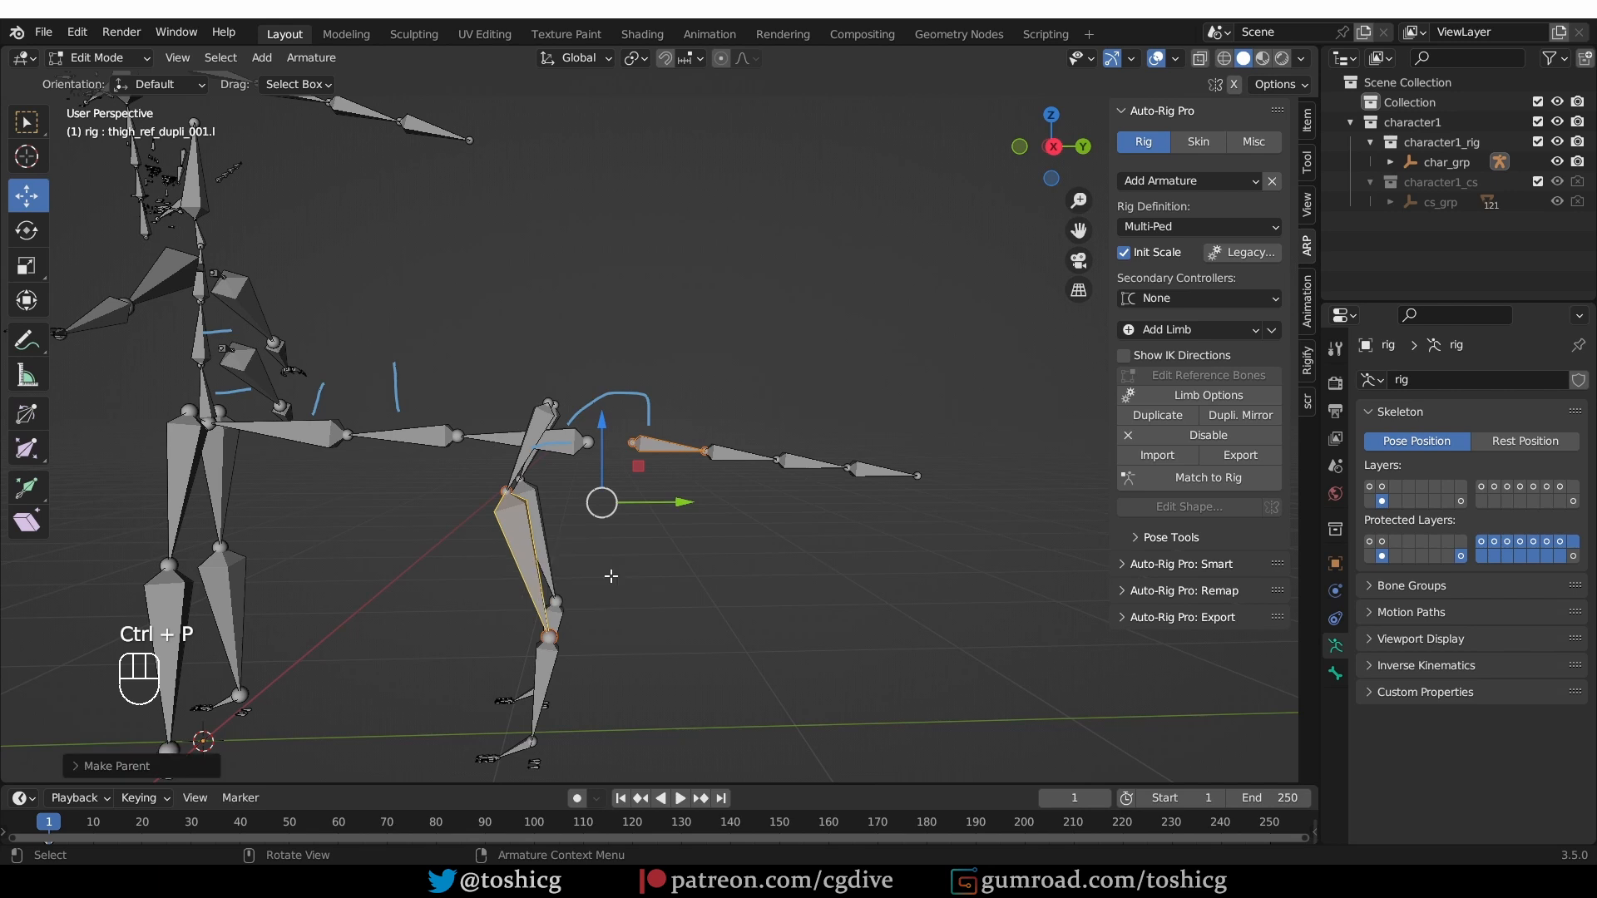
left_click(1214, 478)
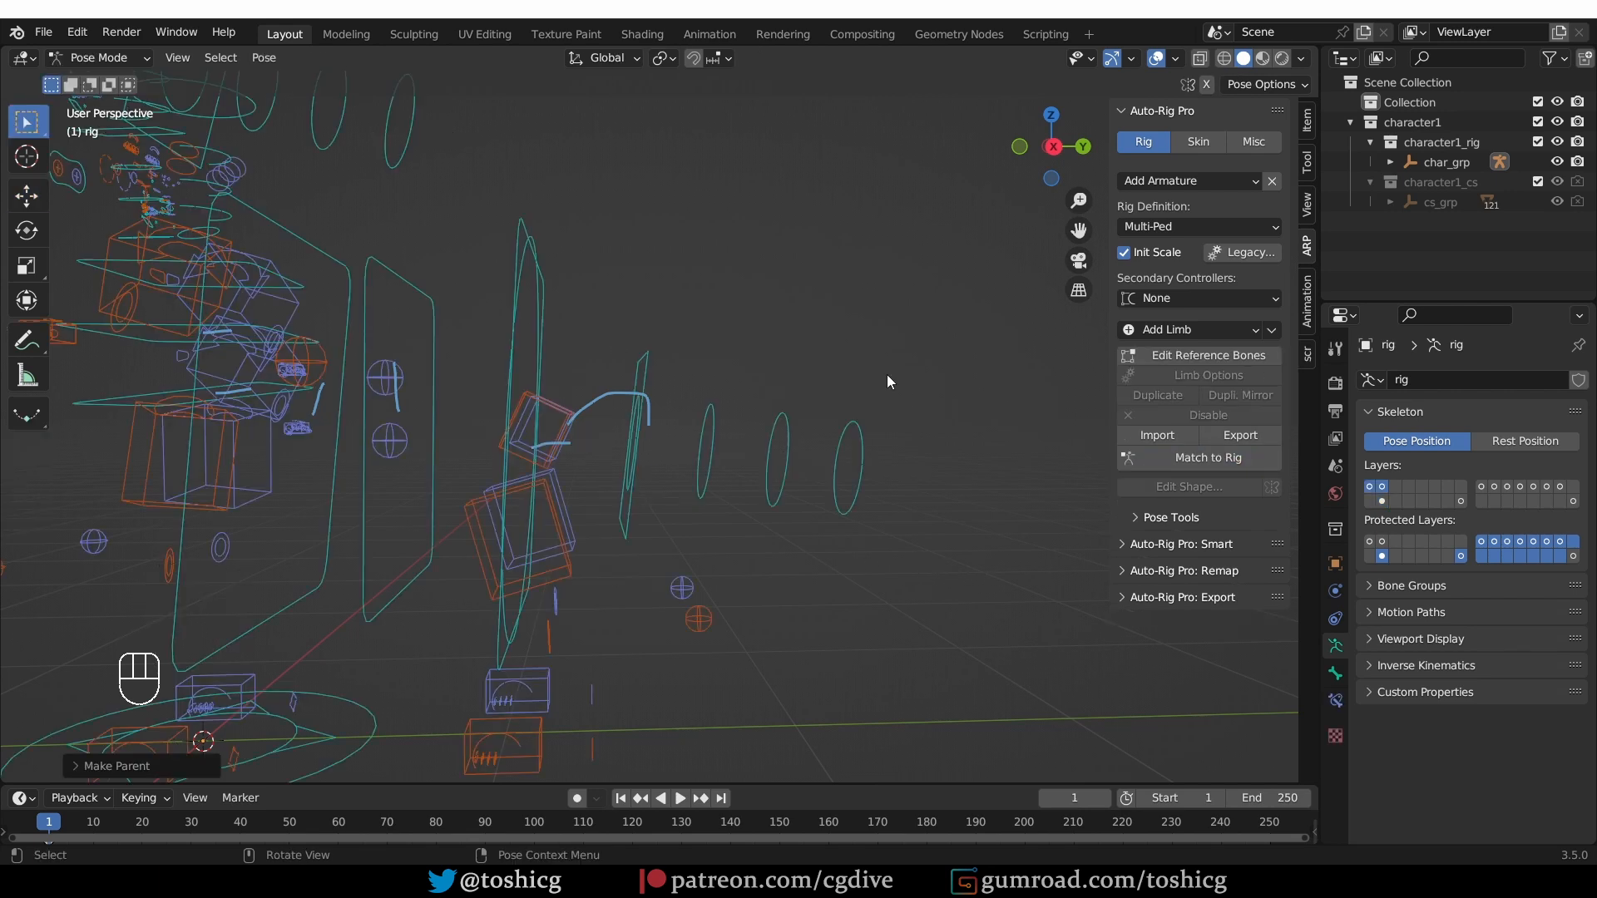
- Edit the reference bones again, parent the body tail's base bone to the left rear lower leg bone, and match the rig
left_click(639, 448)
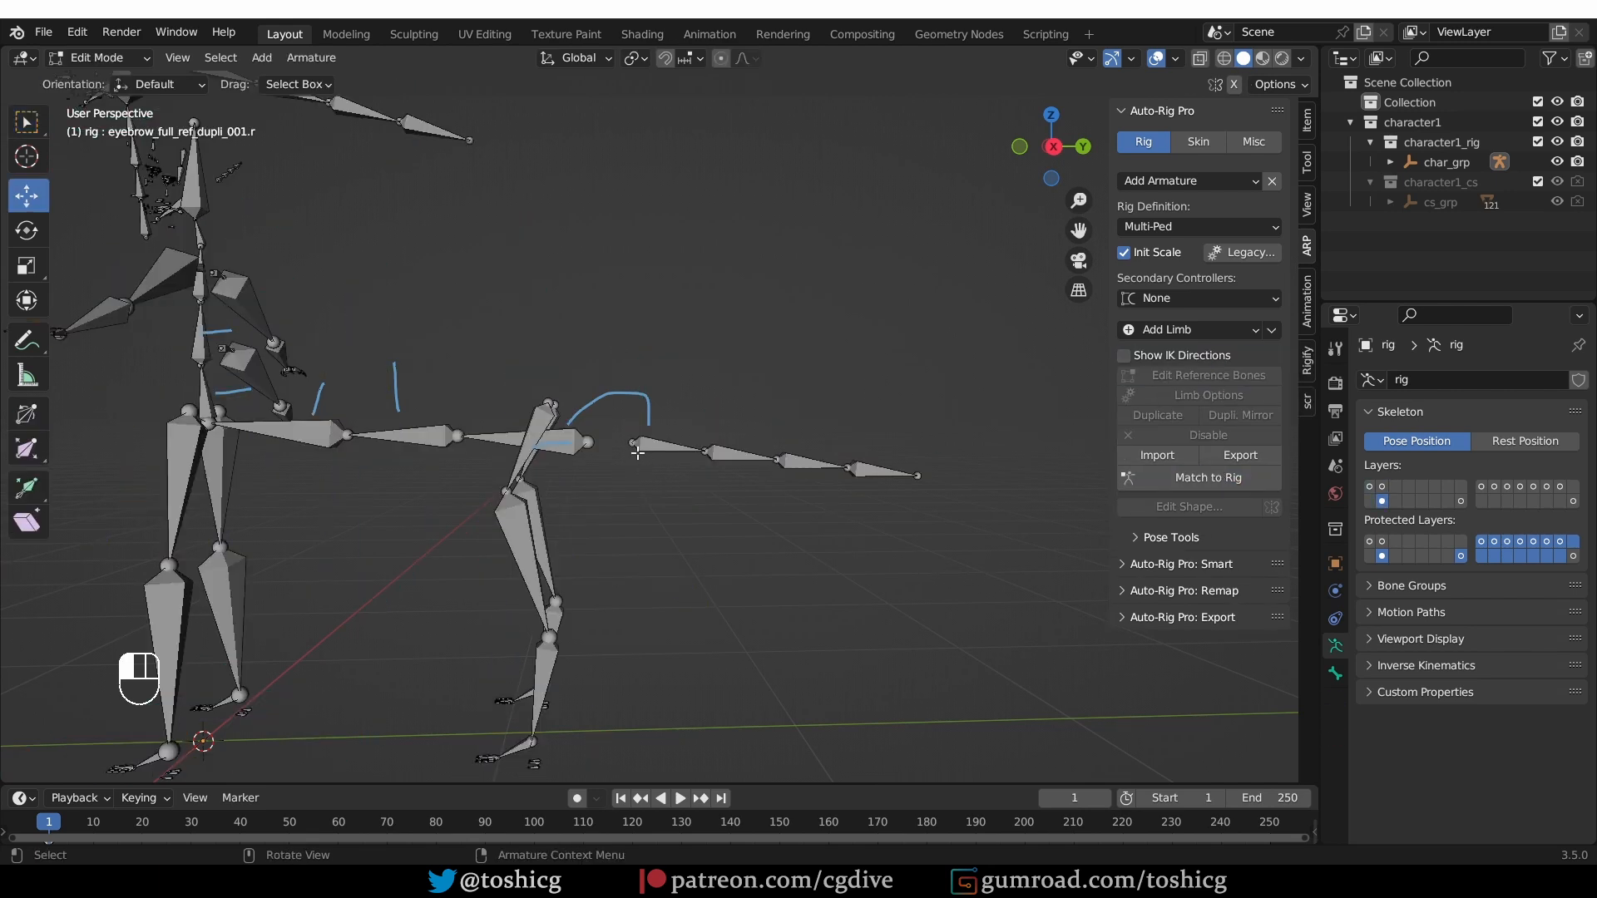
left_click(559, 668, "shift")
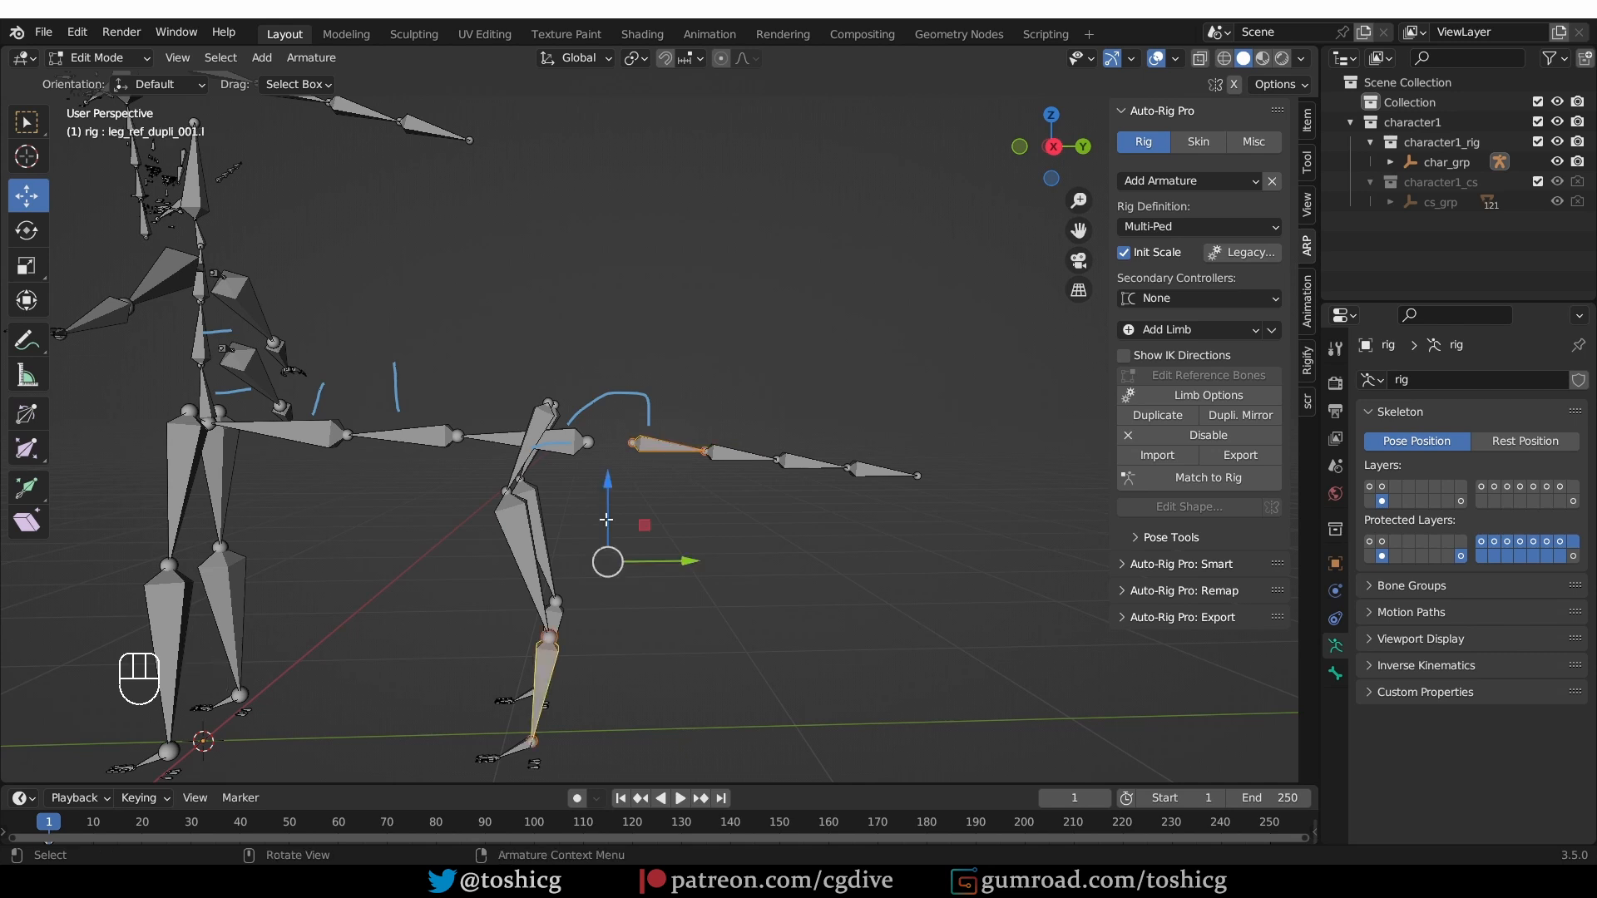
key("ctrl+p")
left_click(637, 523)
left_click(1167, 485)
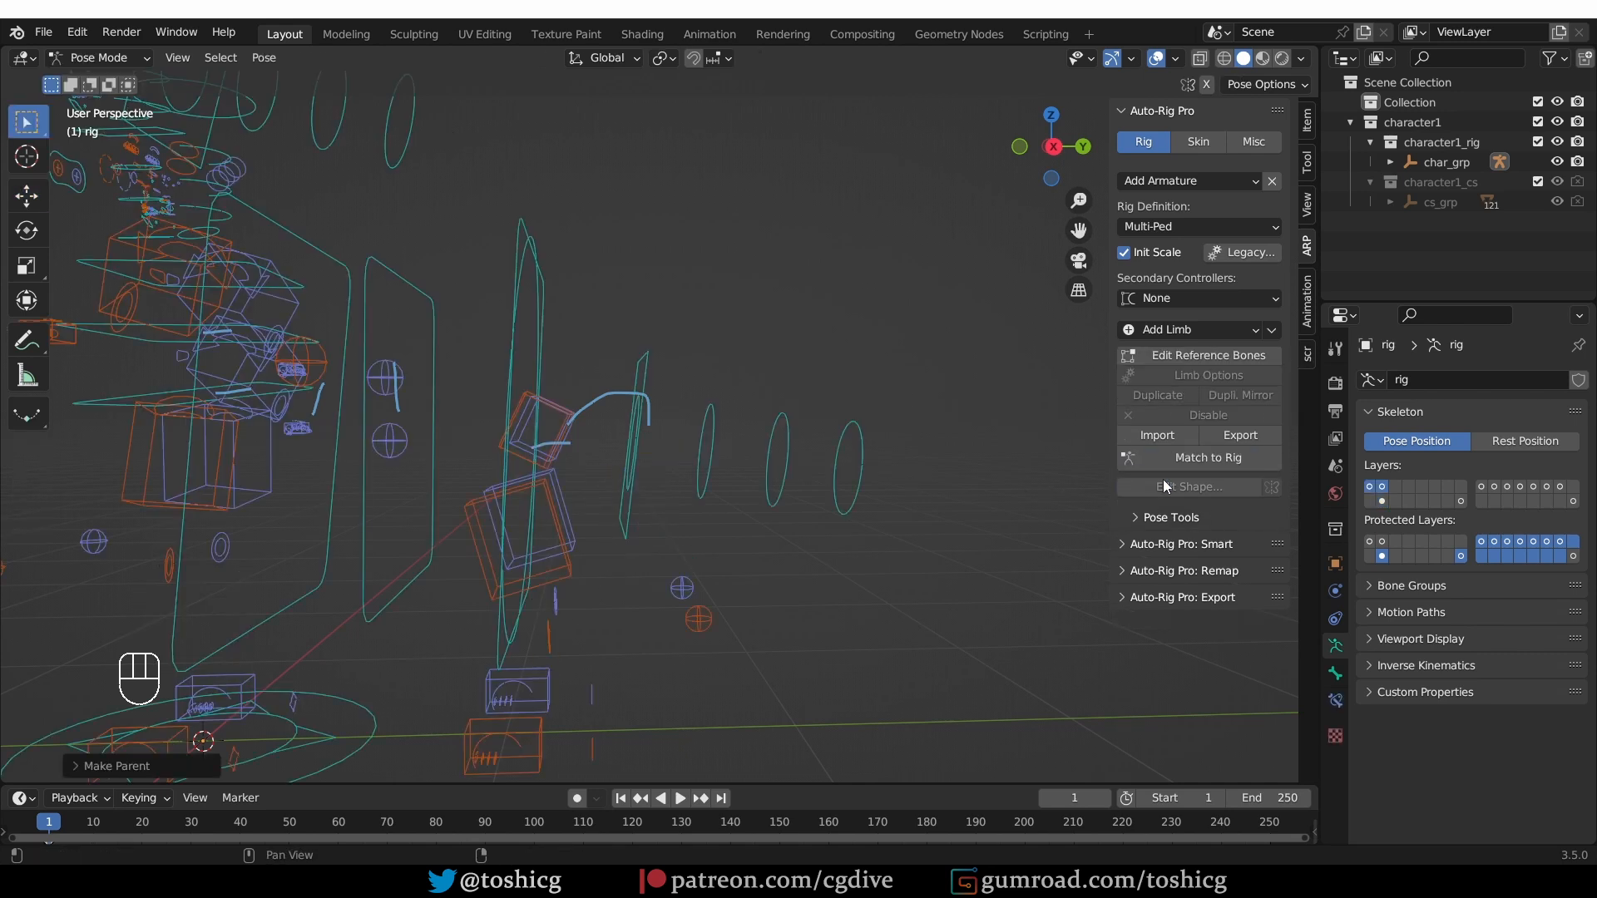
- Test-move the left rear foot's IK controller and the root master controller, cancelling the moves
left_click(545, 731)
key("g")
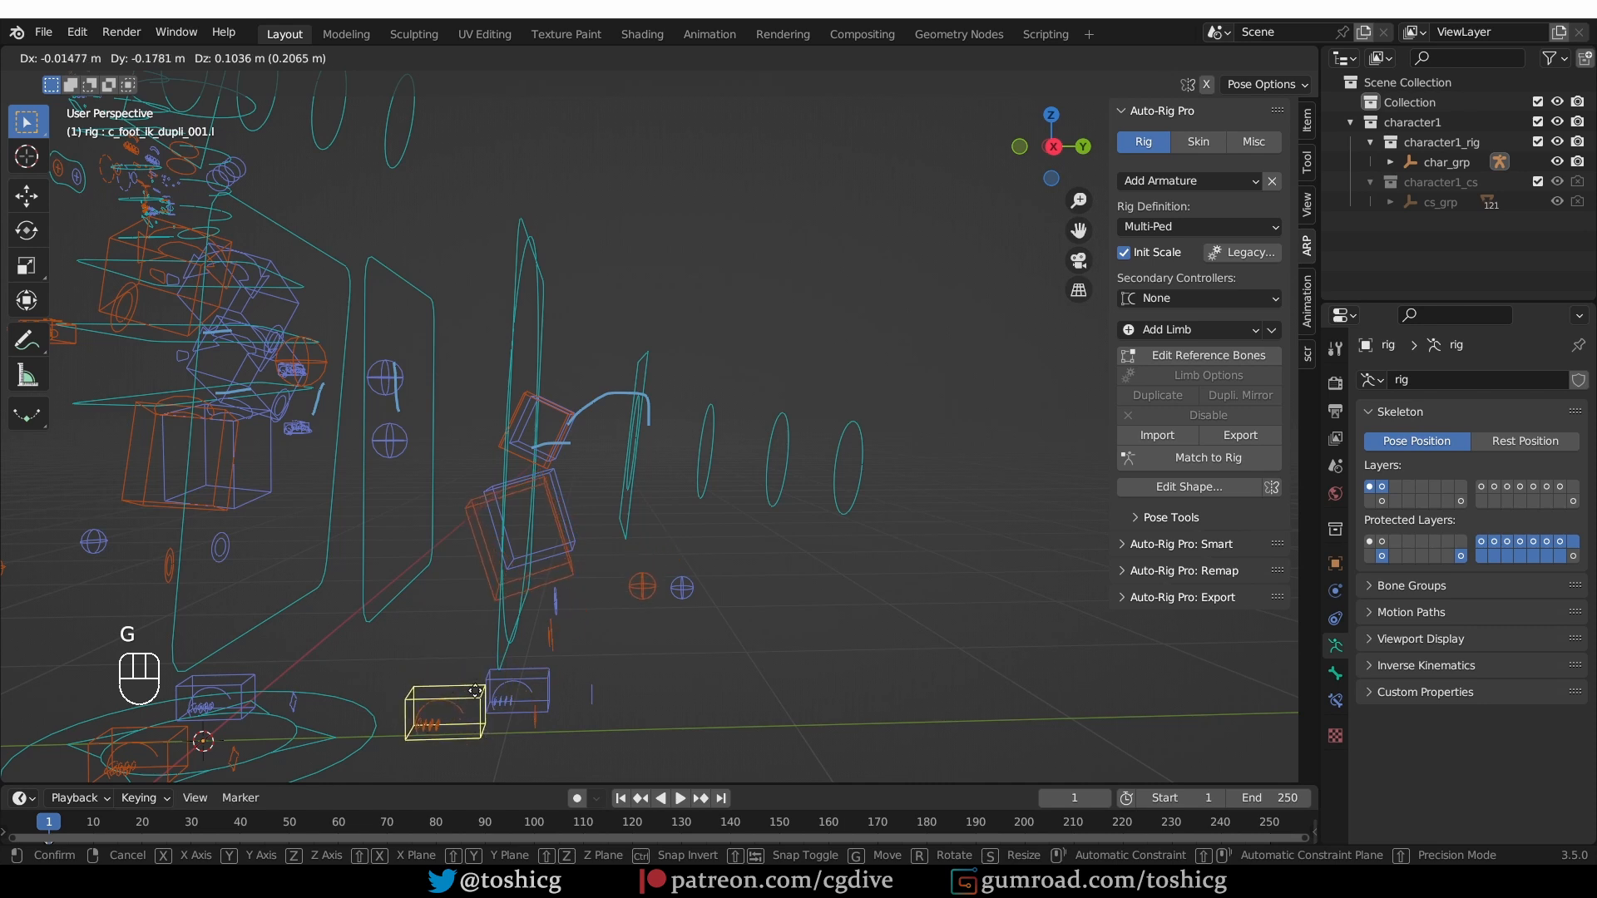
left_click(574, 625)
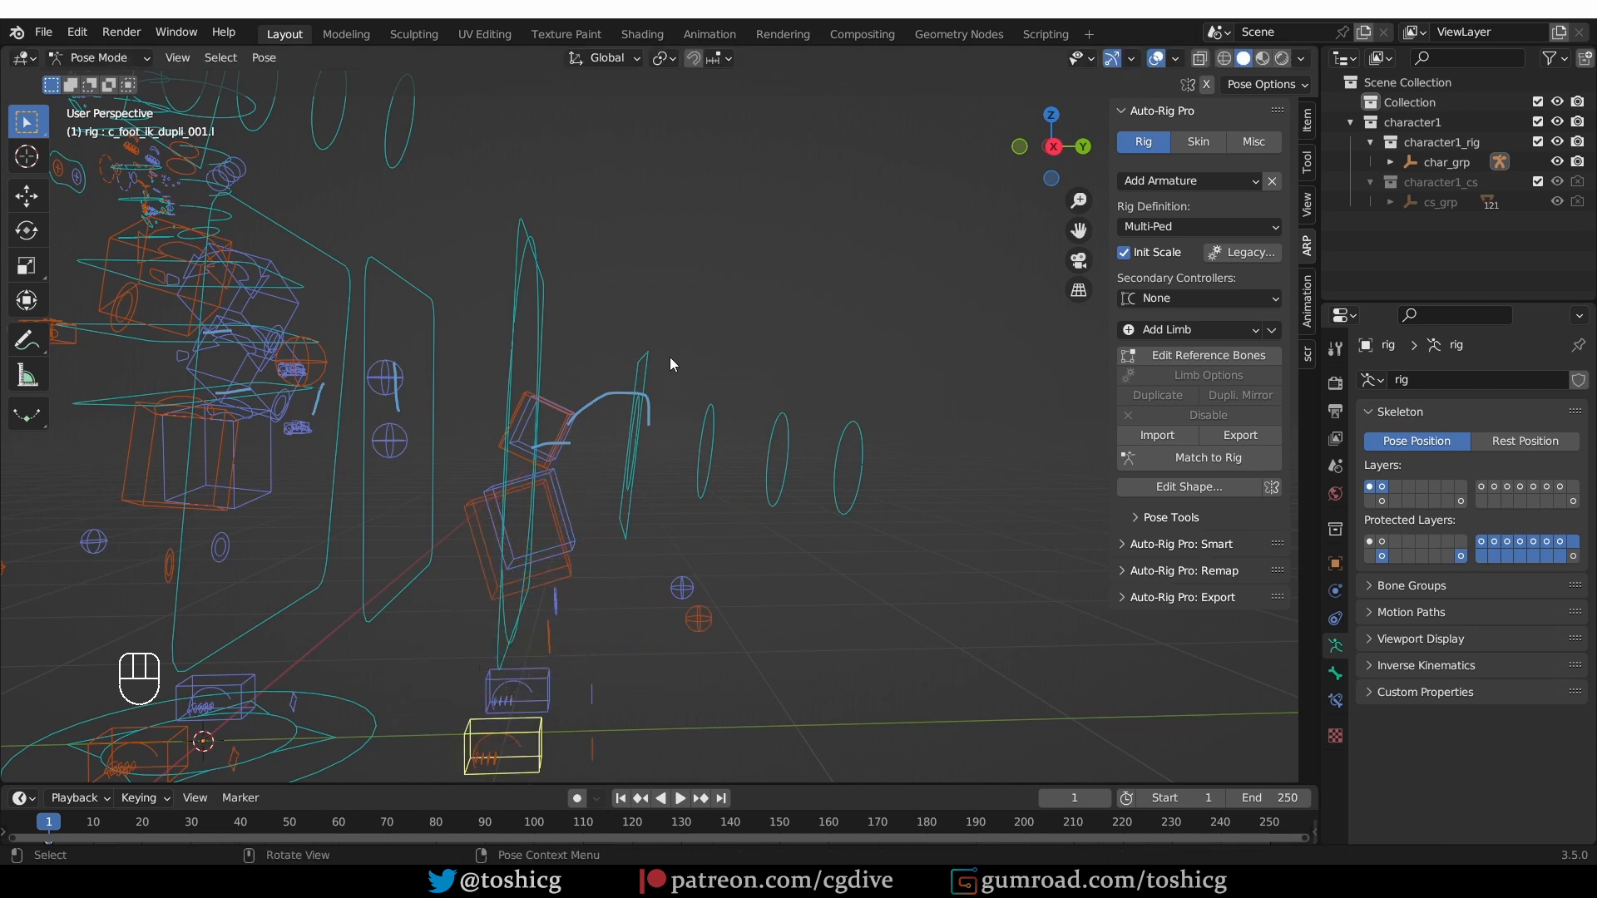
key("g")
key("g")
key("g")
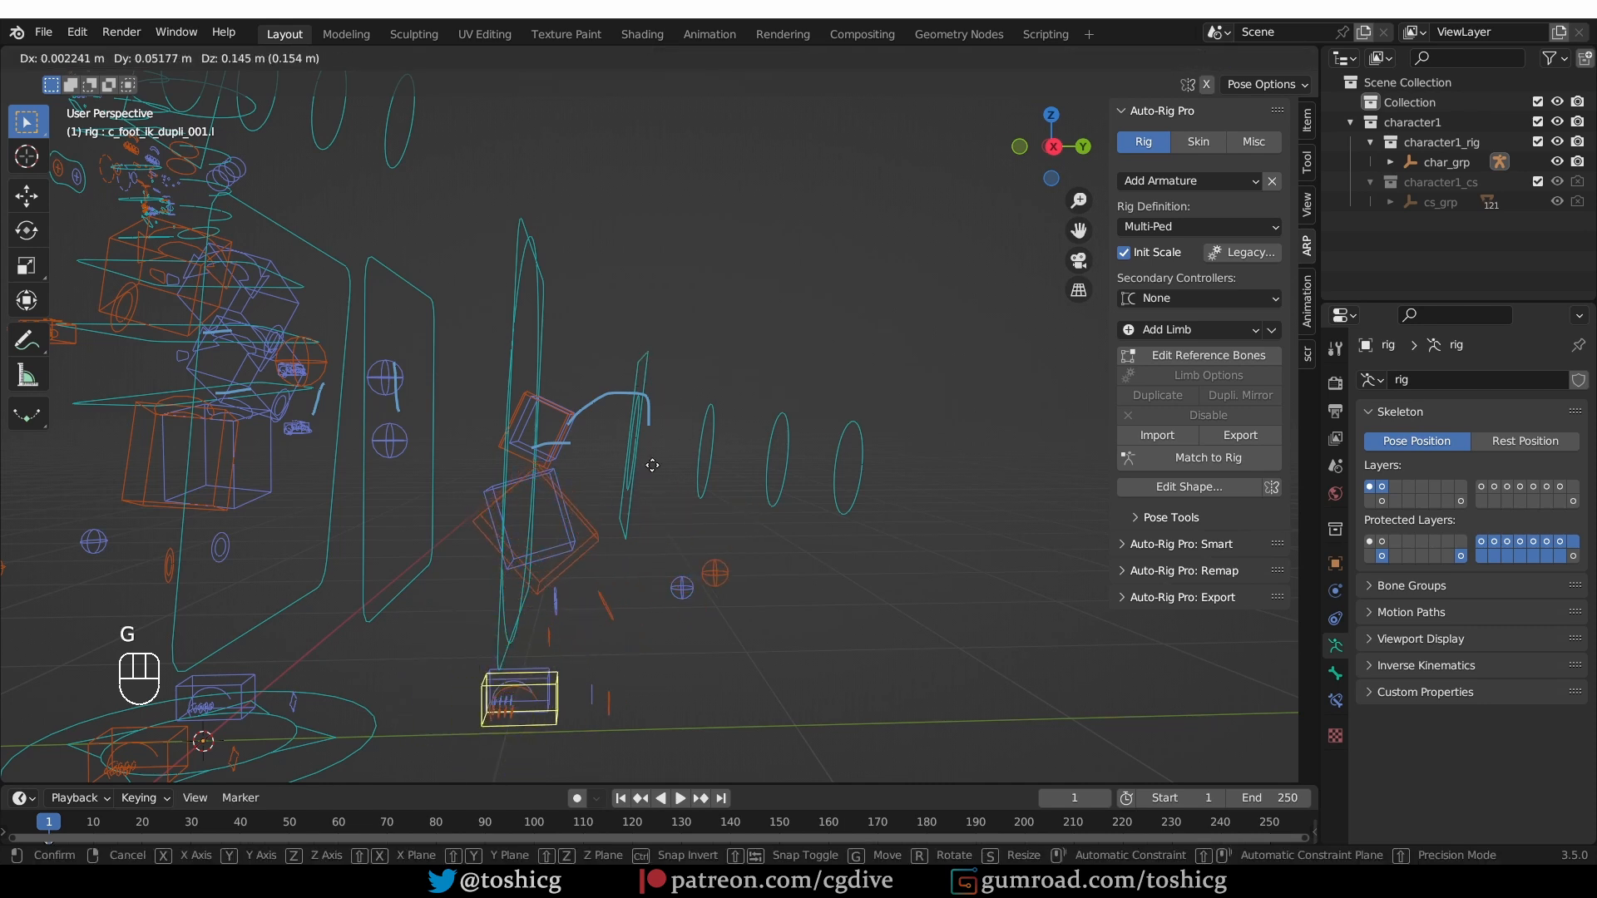
right_click(652, 391)
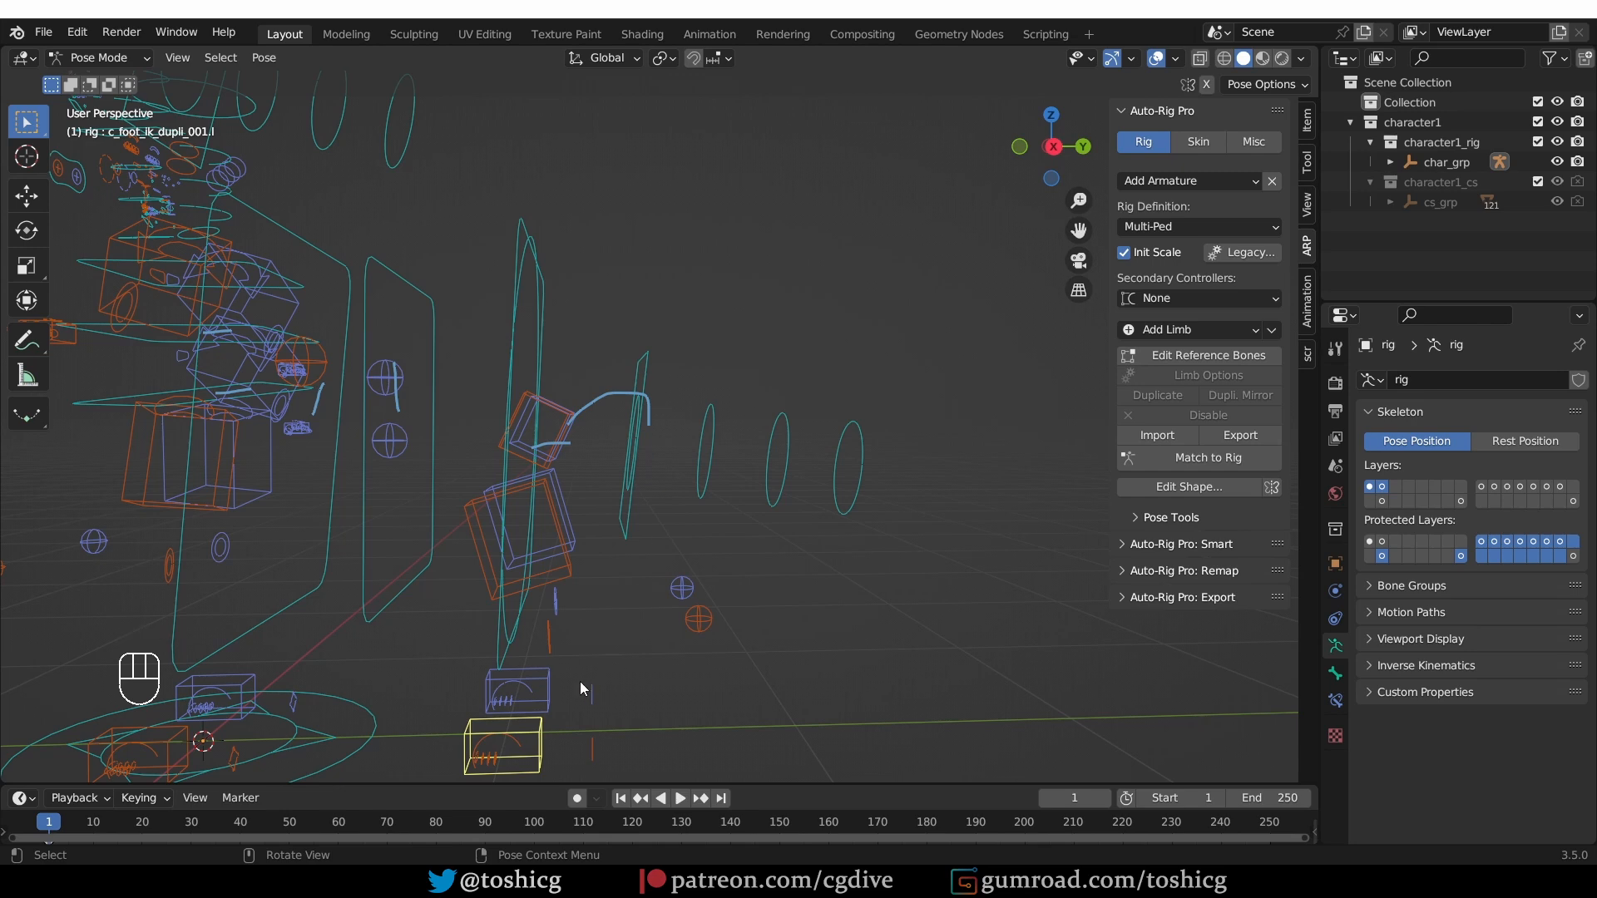
key("g")
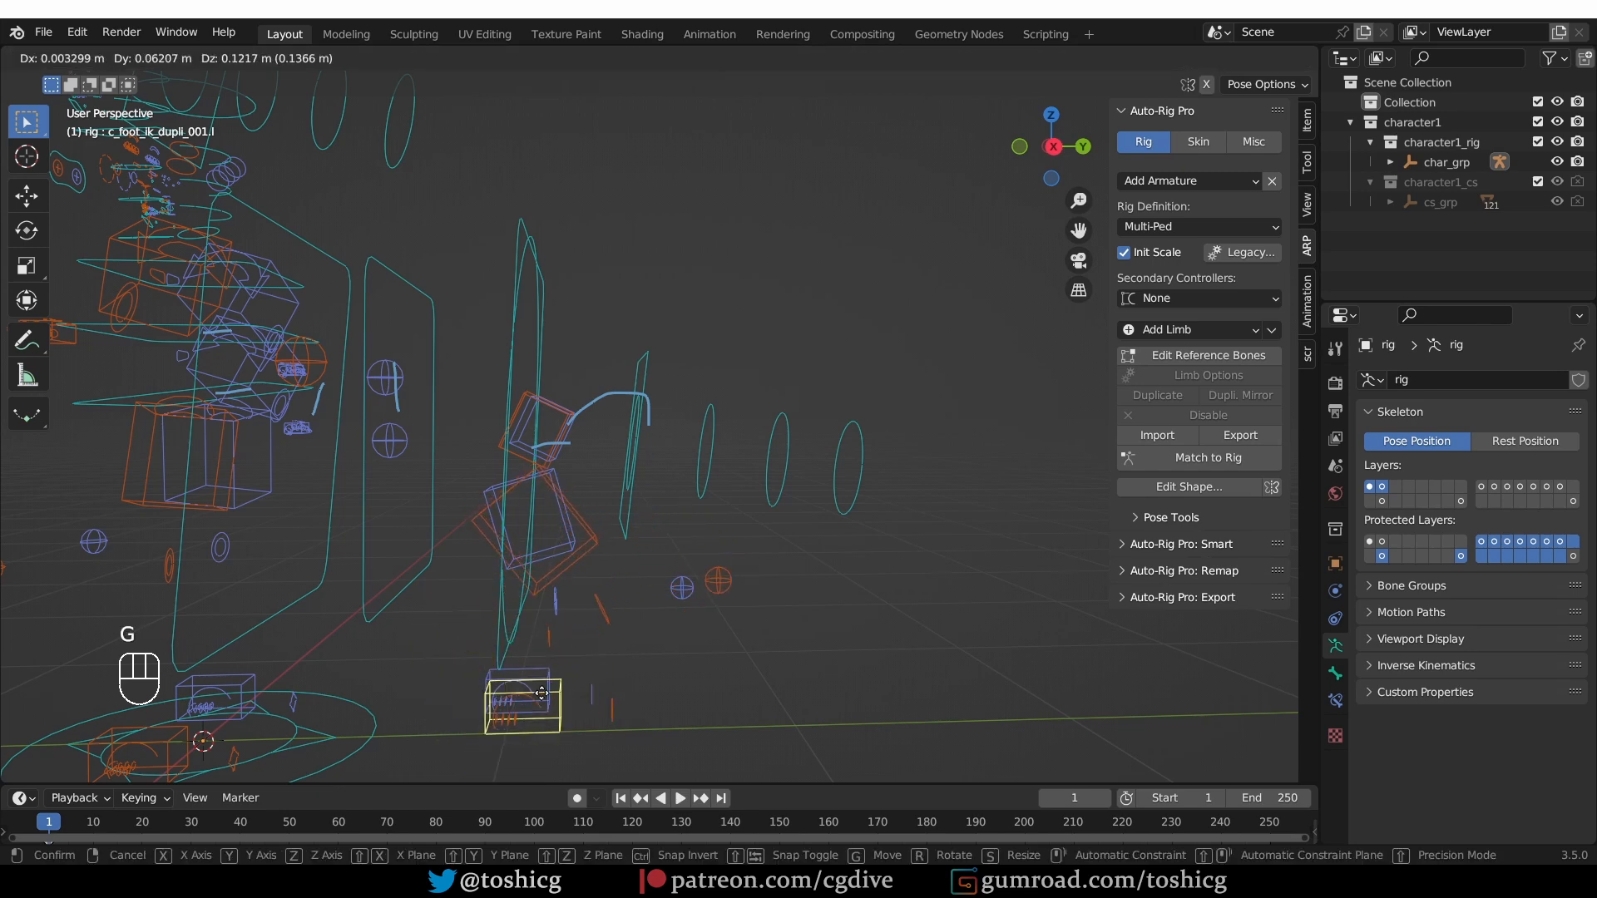
right_click(587, 643)
left_click(529, 239)
key("g")
right_click(538, 228)
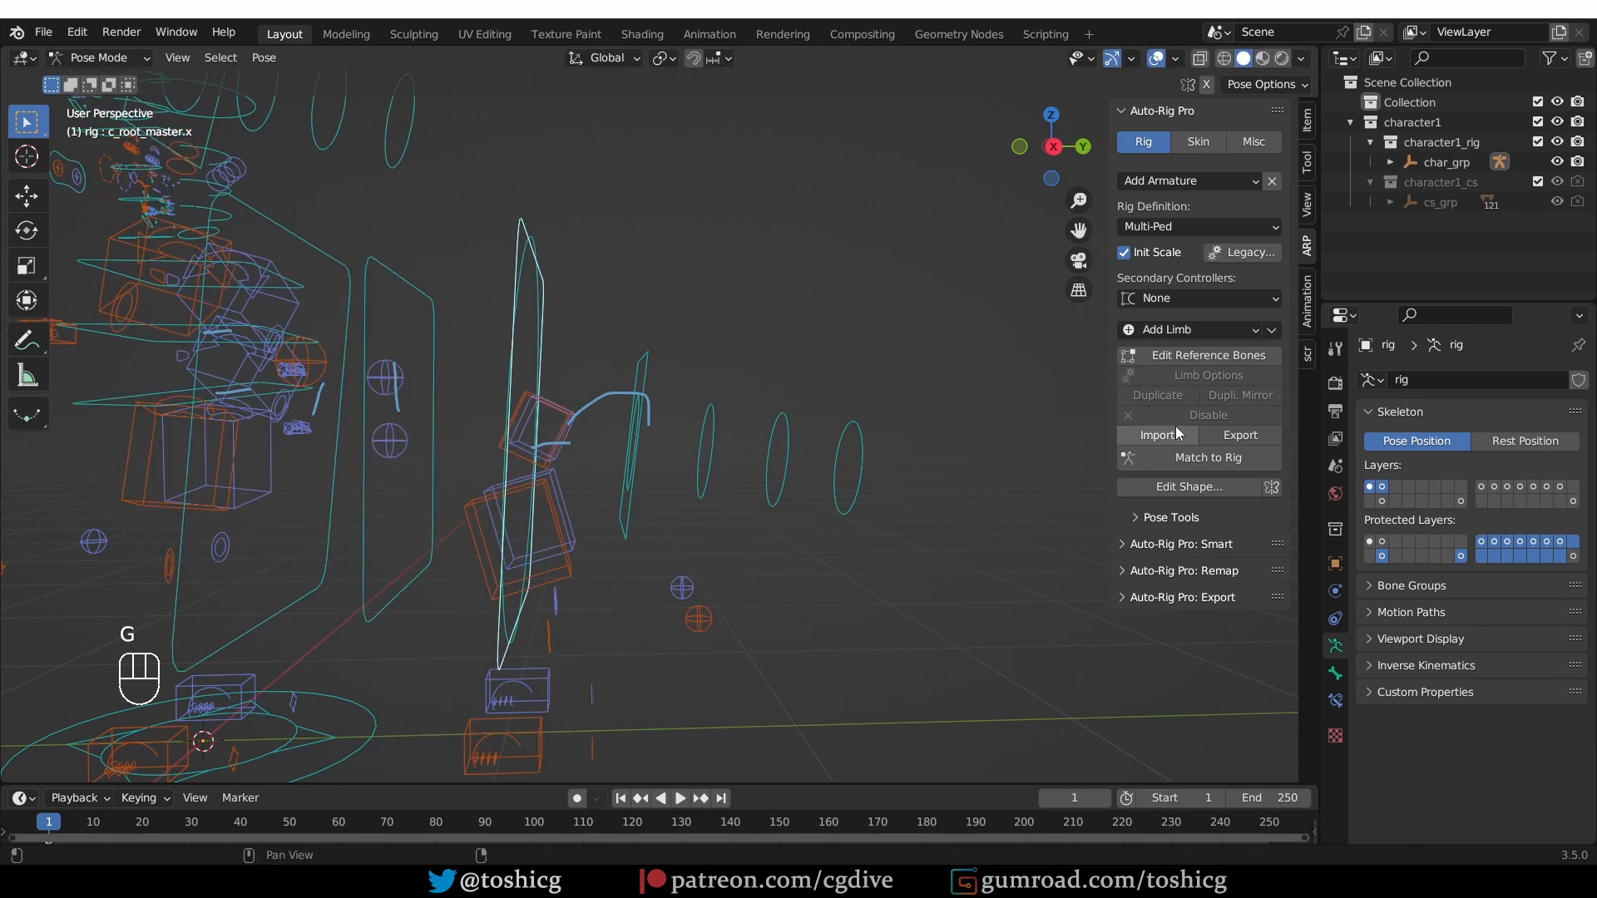
- Edit the reference bones again and parent the body tail's base bone to the root bone
left_click(1185, 357)
left_click(646, 445)
left_click(563, 442, "shift")
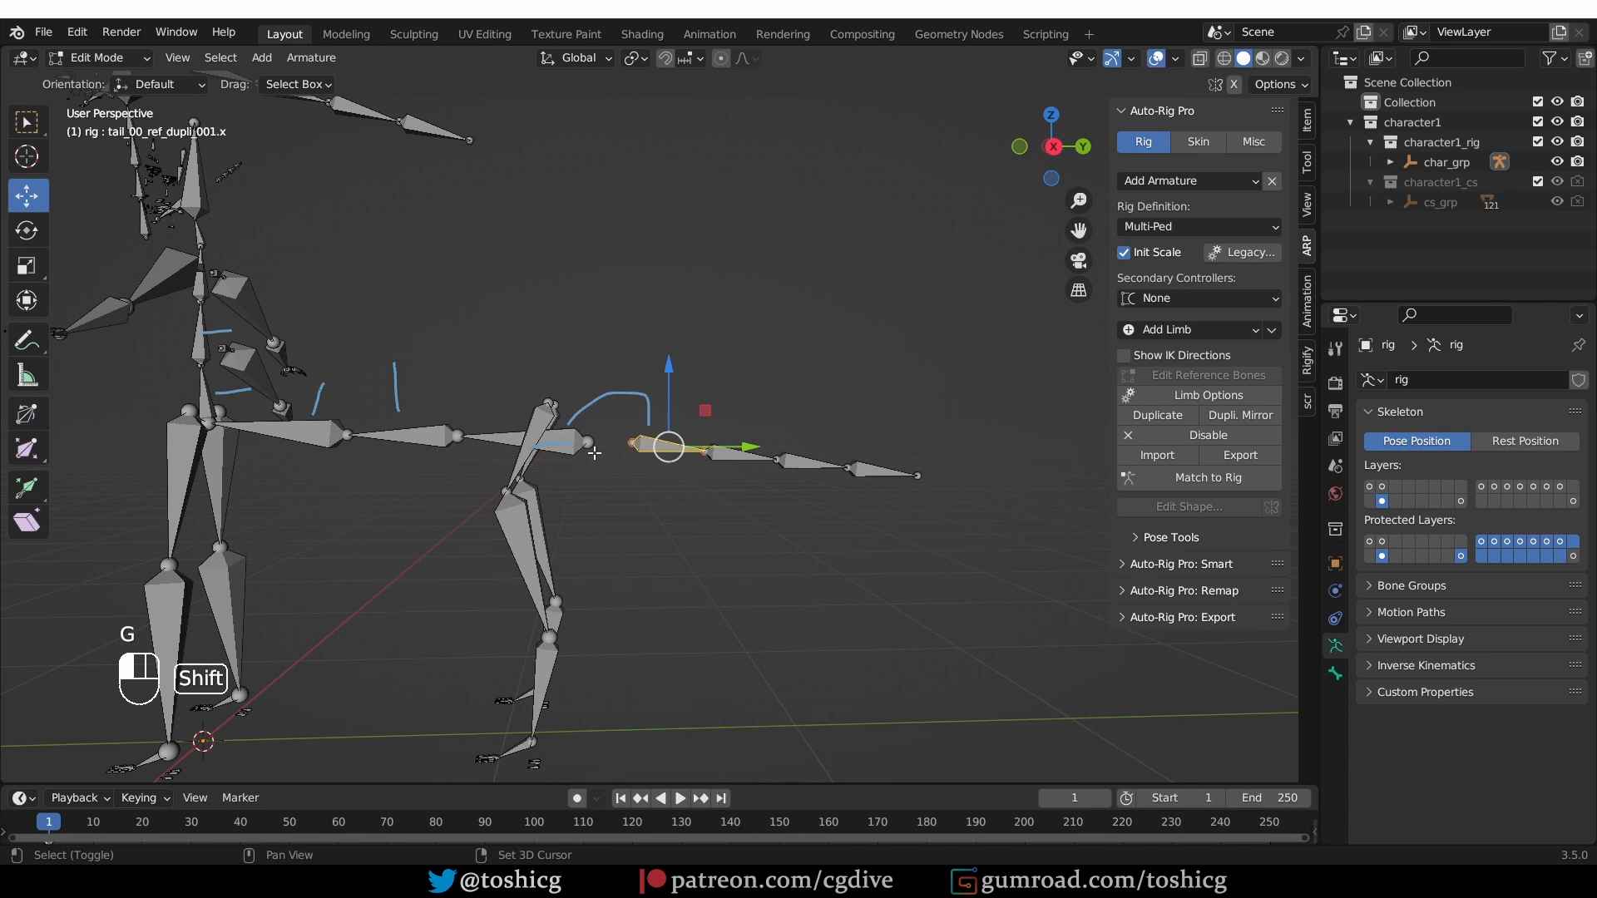
key("ctrl+p")
left_click(678, 435)
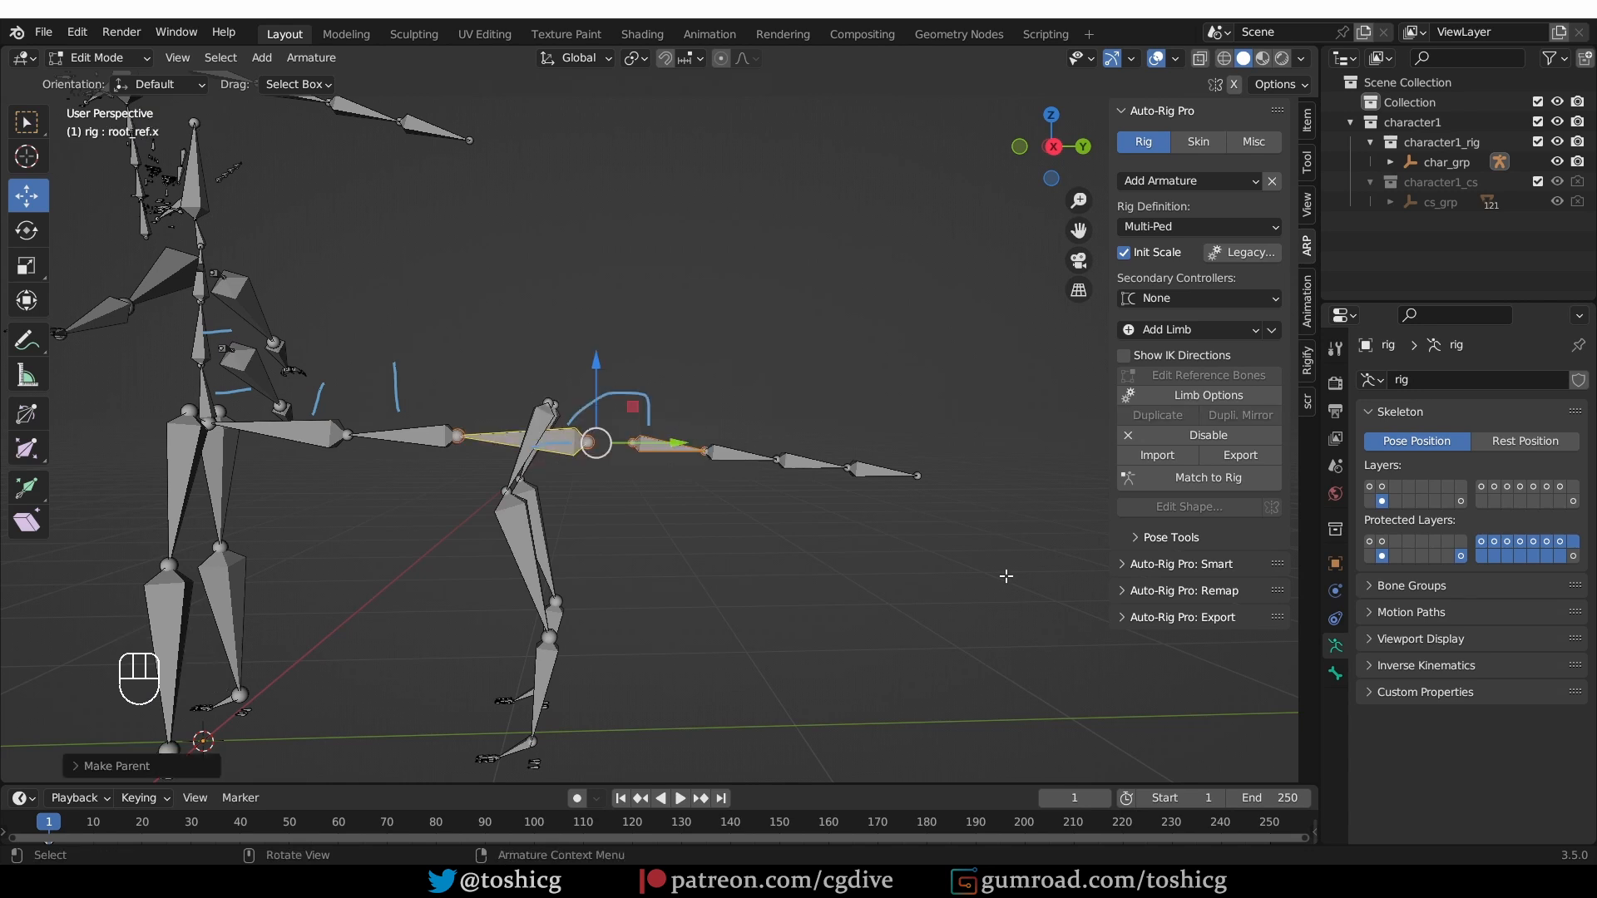
- Add a breast limb, select its left-side bones to inspect them, and match the rig to the reference bones
left_click(1188, 331)
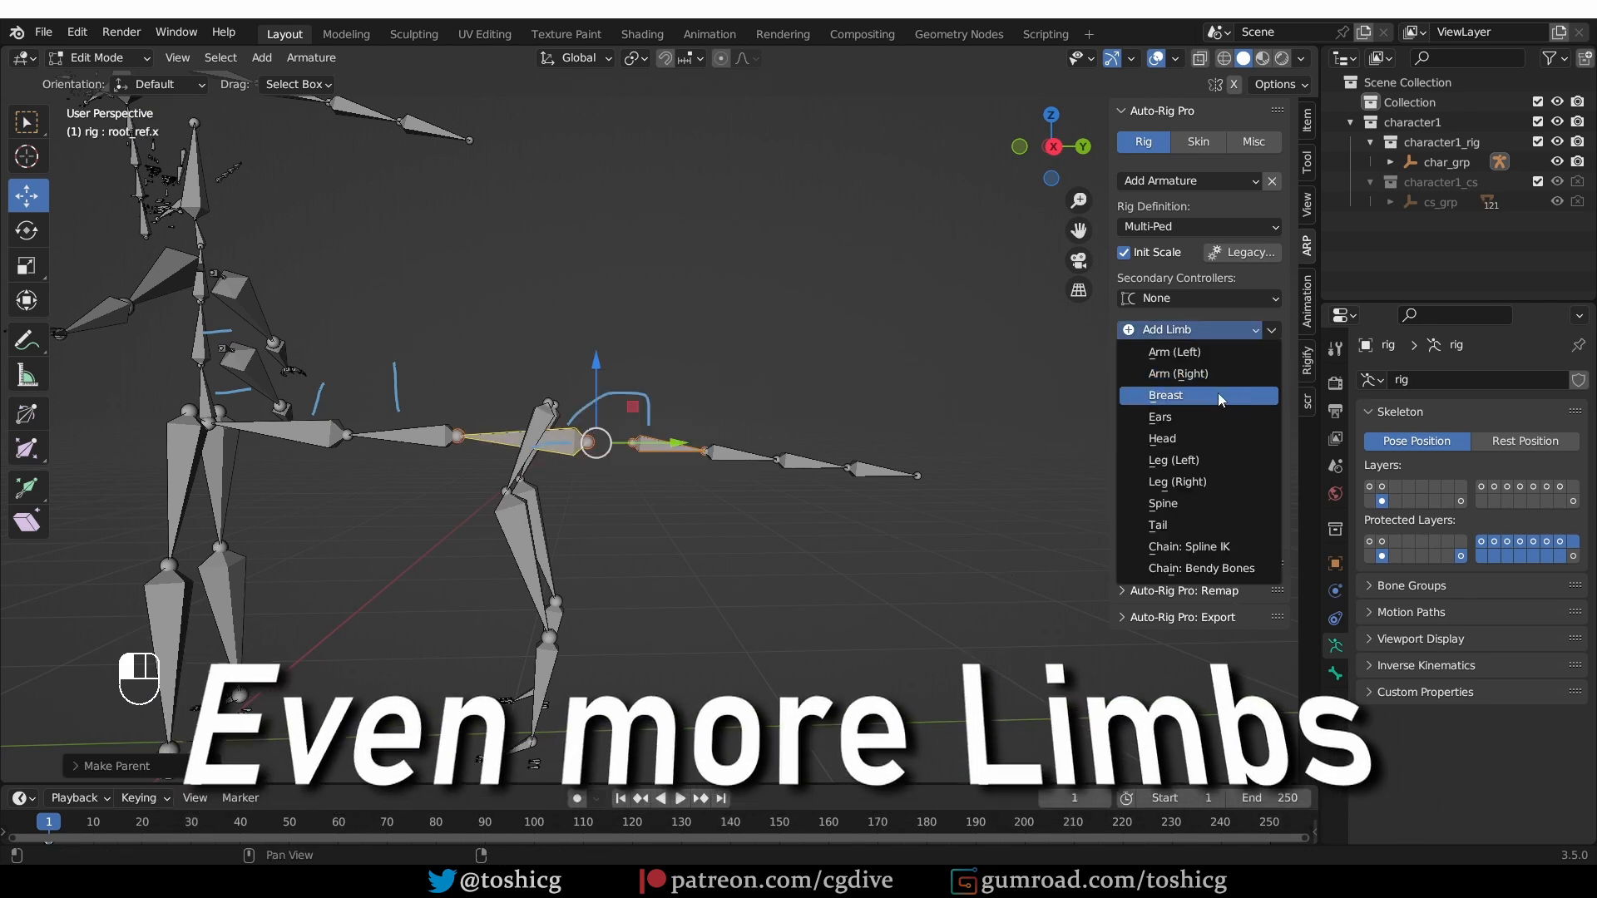
left_click(1222, 401)
middle_click_drag(465, 366, 657, 375)
middle_click_drag(466, 333, 519, 414, "shift")
scroll(545, 453, "up", 6)
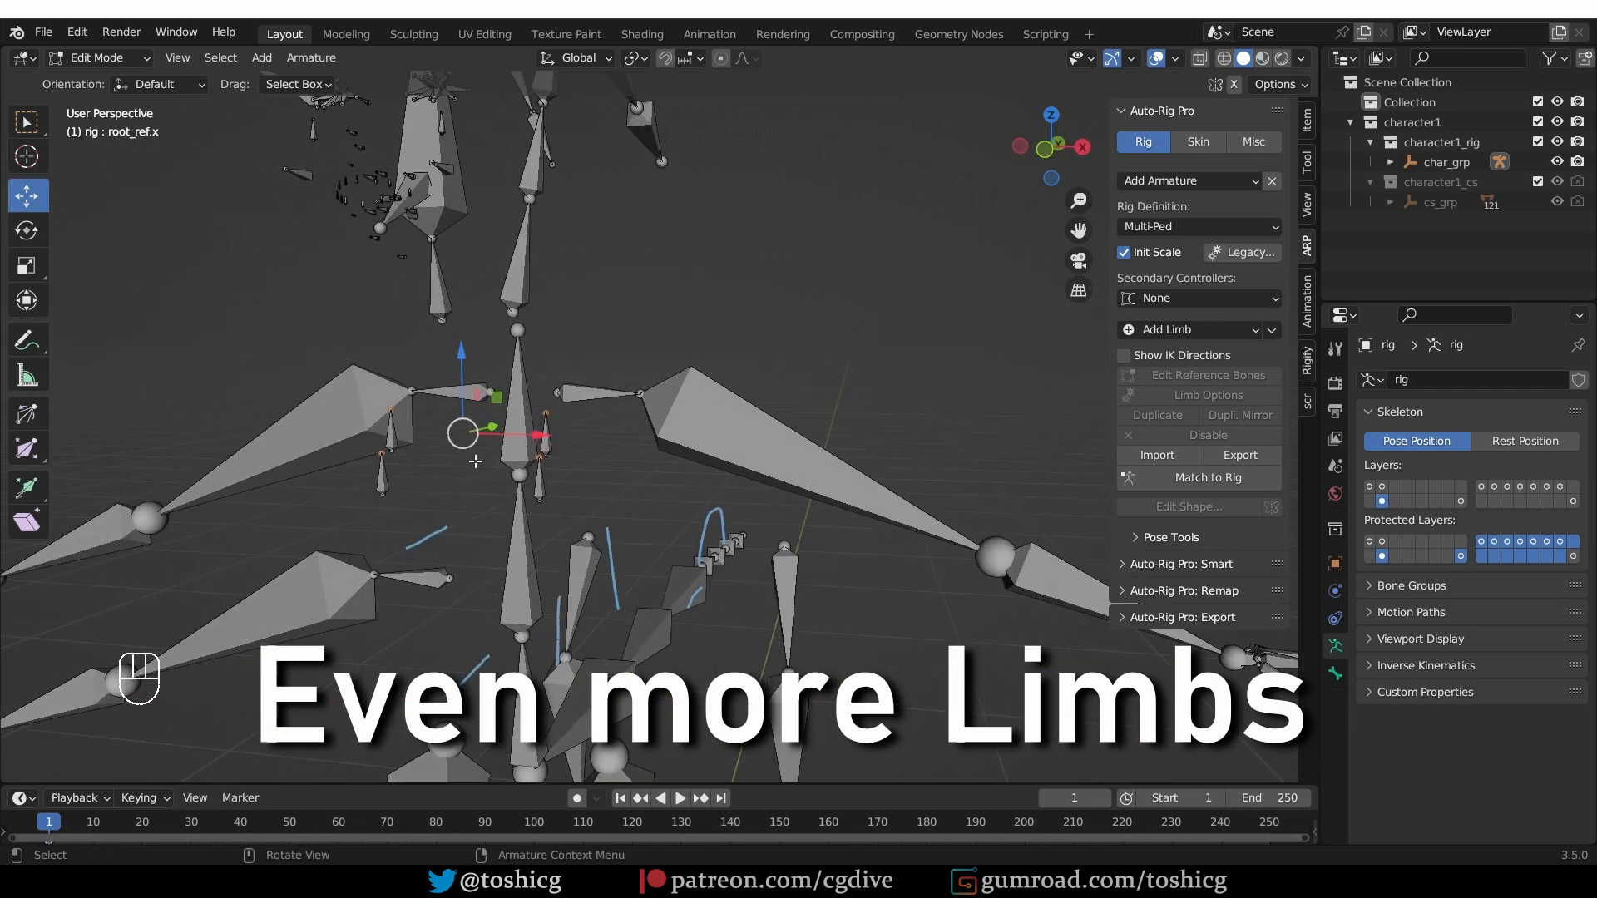
left_click(550, 450)
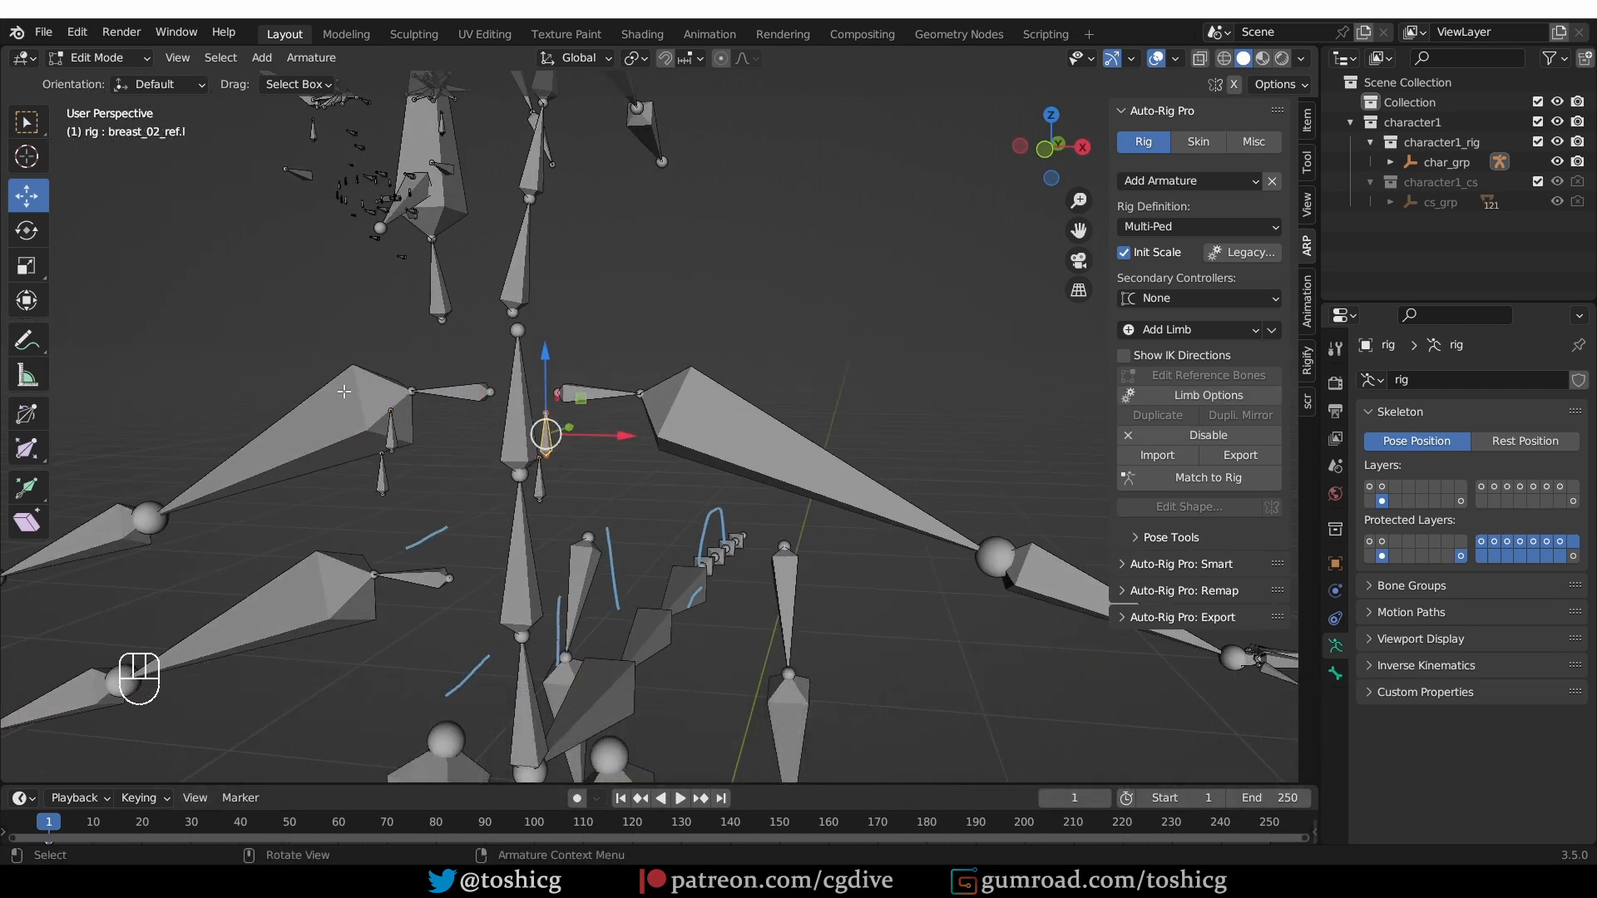
left_click(540, 489)
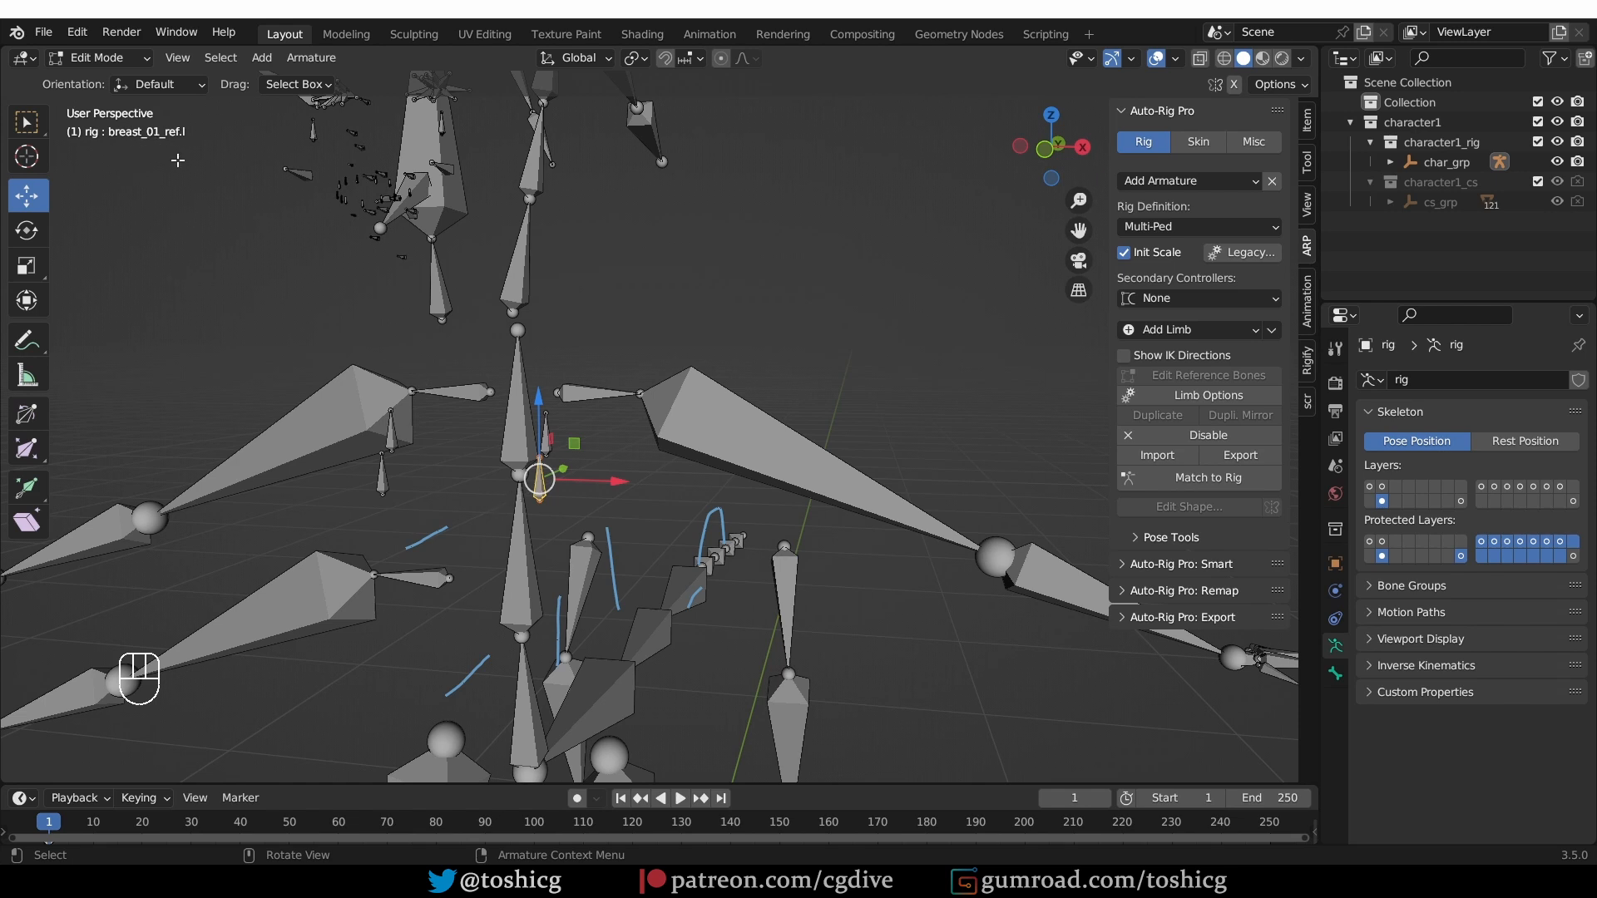
key("ctrl+z")
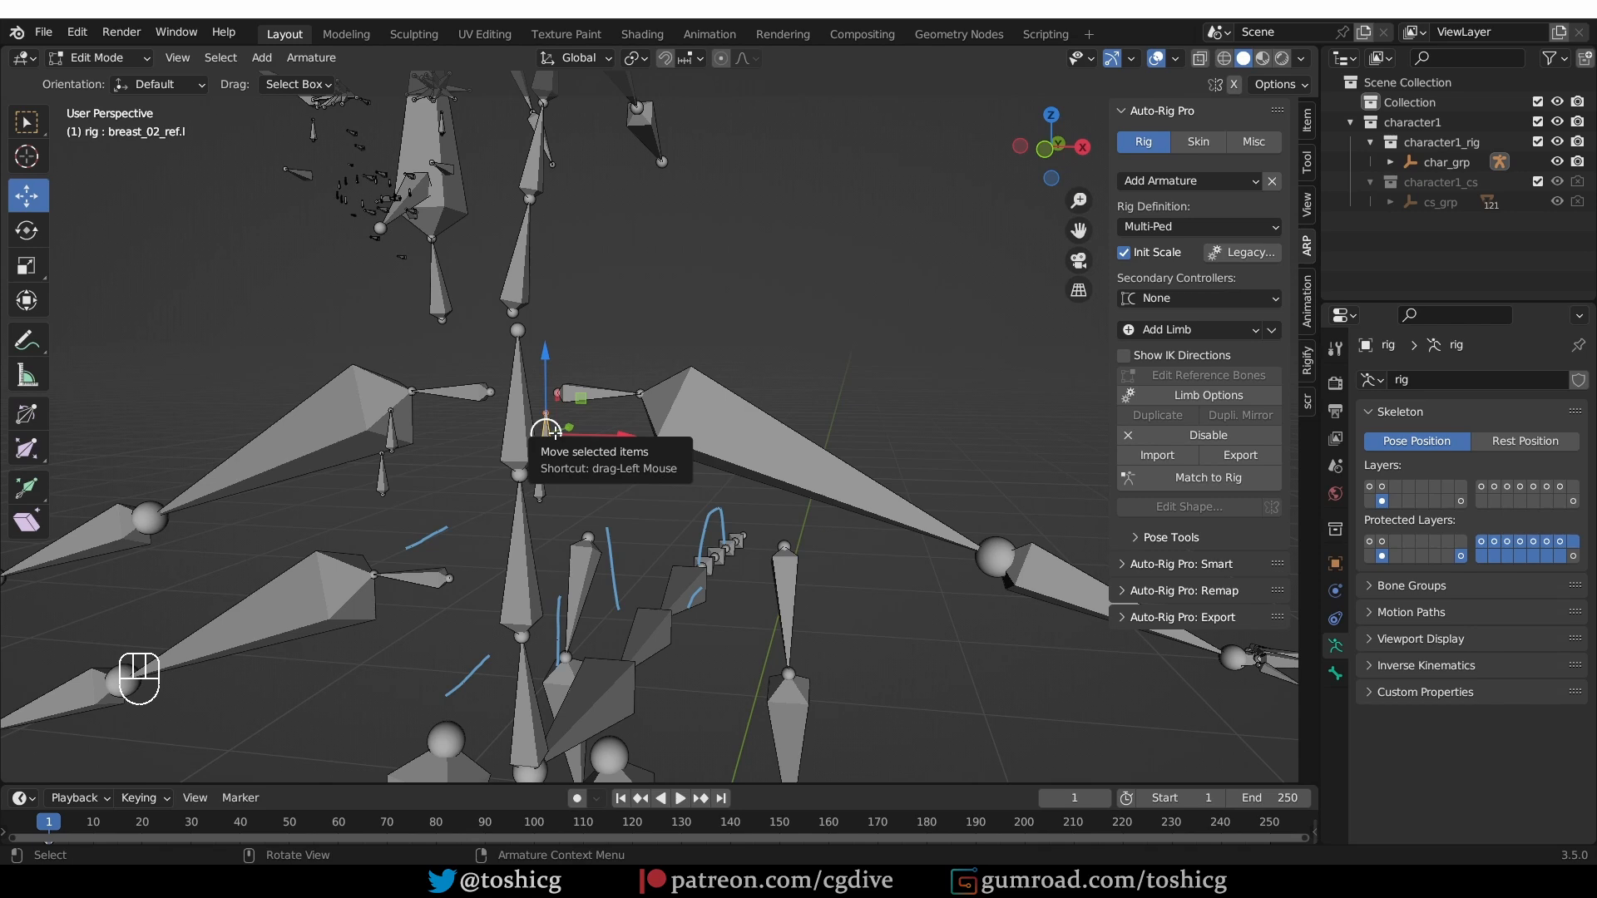
left_click(1216, 484)
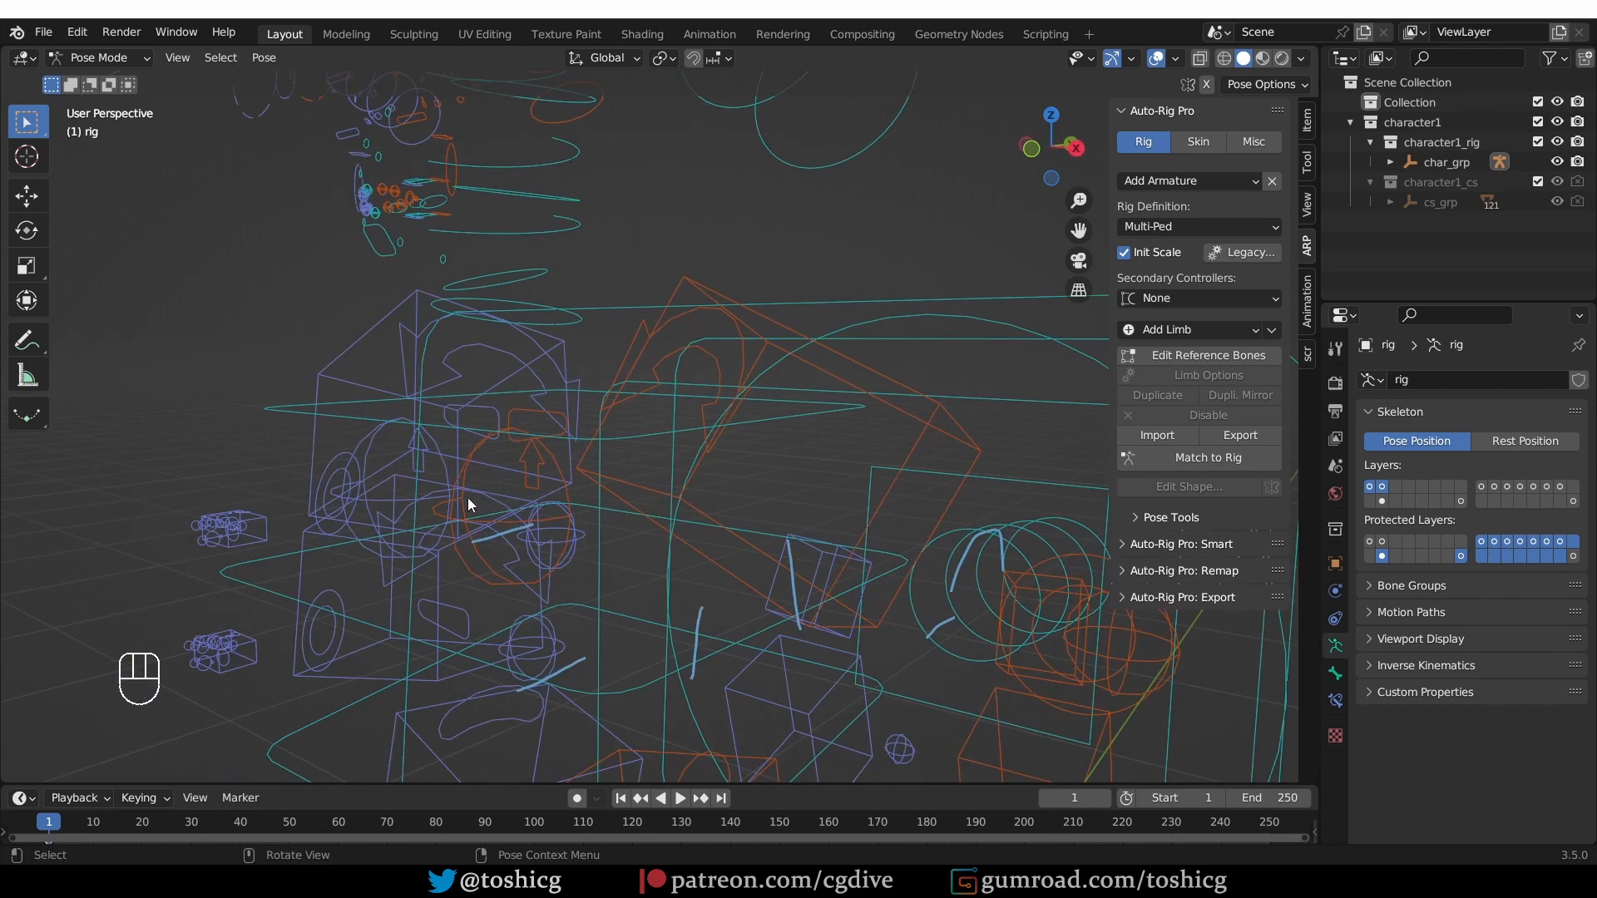
- Test-rotate the left breast controller
left_click(480, 519)
key("r")
right_click(456, 511)
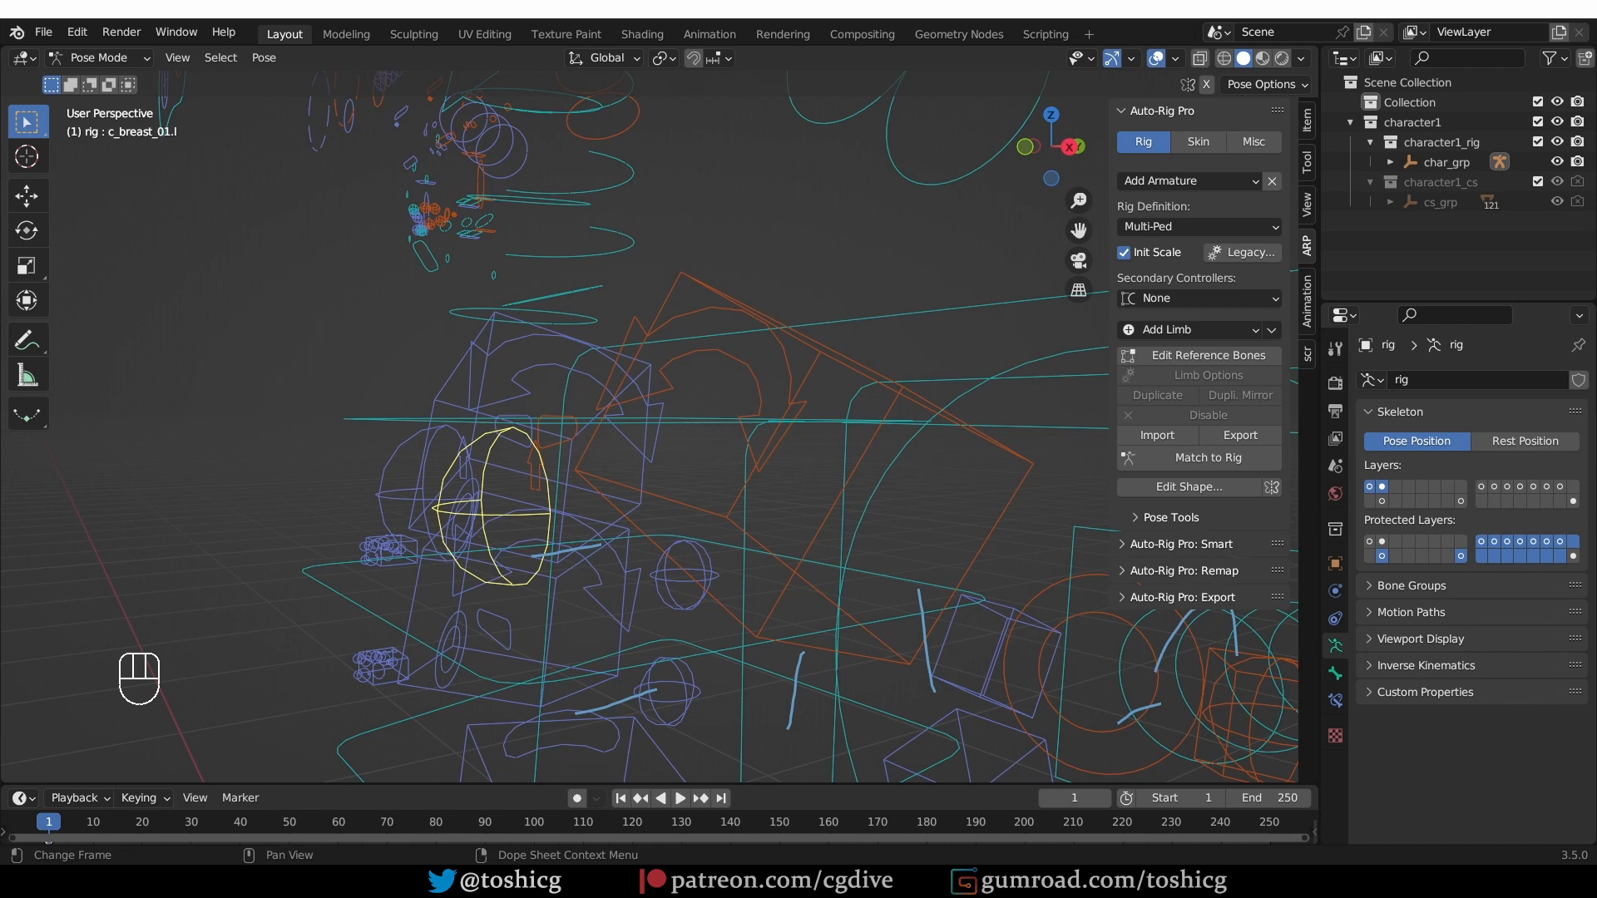
- Show the deform bones together with the controllers and test-move the root master controller
scroll(775, 389, "down", 10)
scroll(717, 399, "up", 2)
middle_click_drag(776, 389, 619, 453, "shift")
left_click(1572, 500, "shift")
left_click(930, 387)
key("g")
right_click(922, 415)
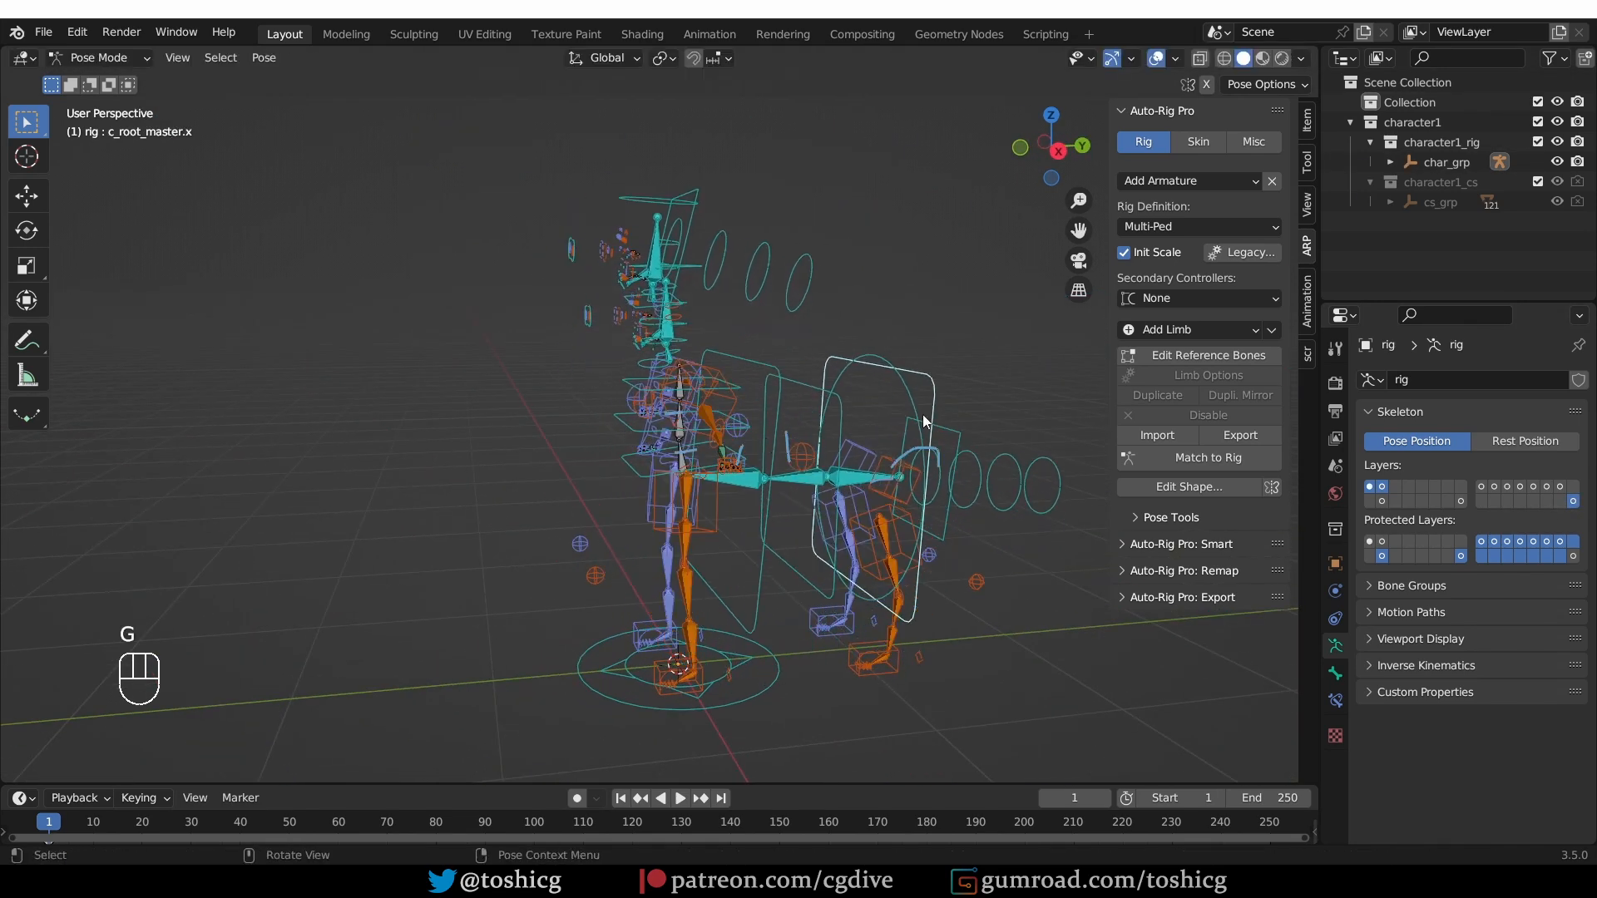
middle_click_drag(762, 432, 813, 441)
middle_click_drag(945, 427, 872, 378, "shift")
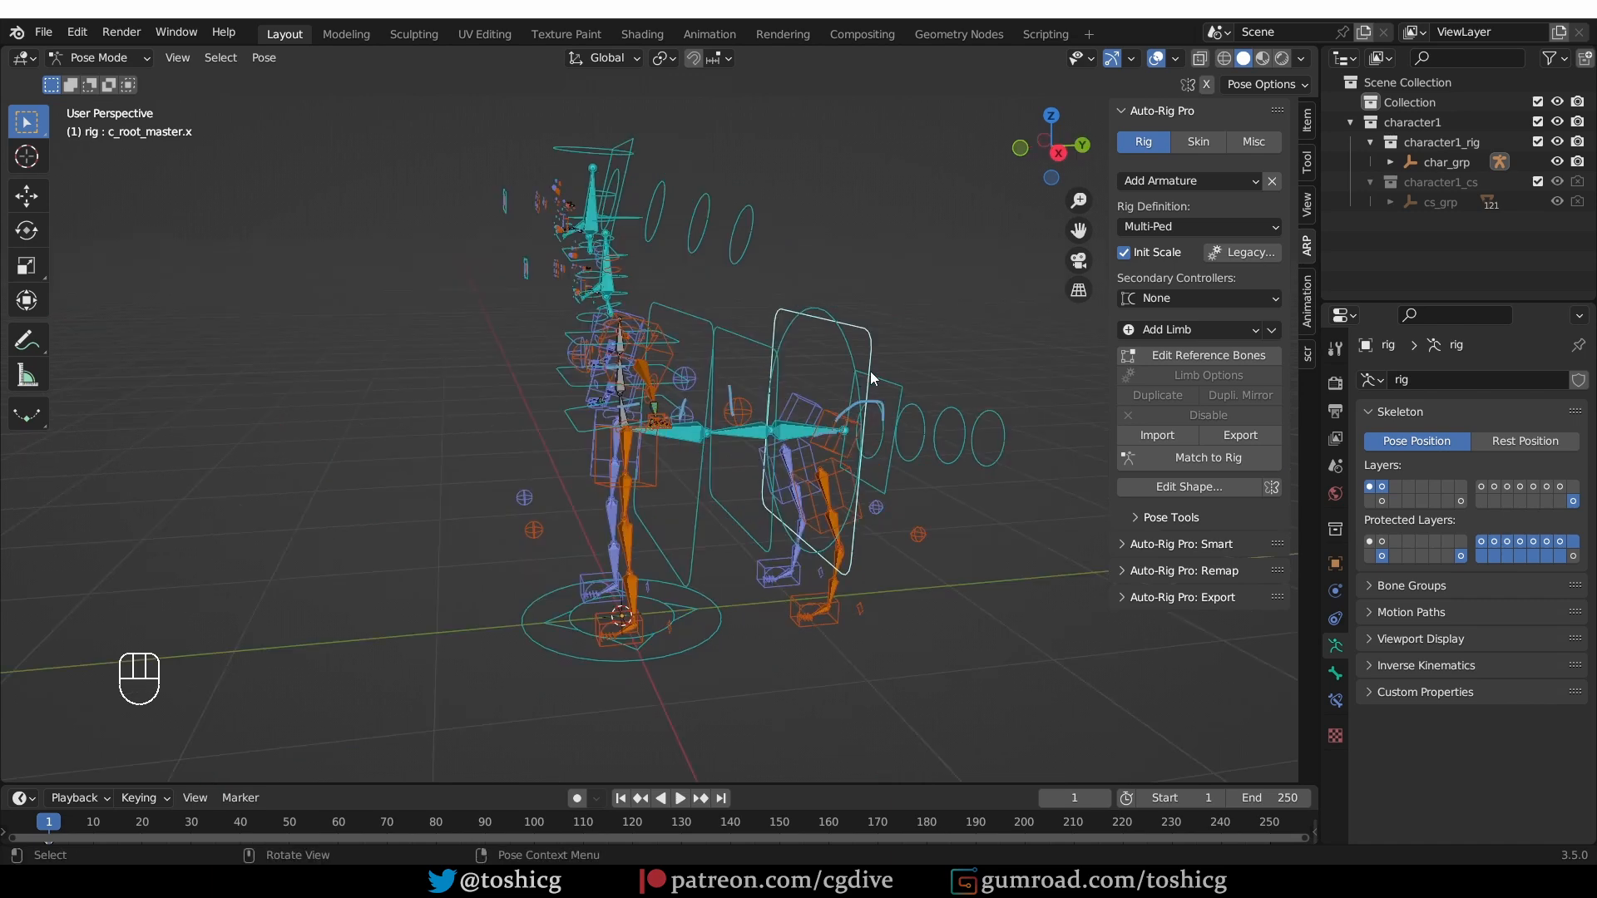
key("g")
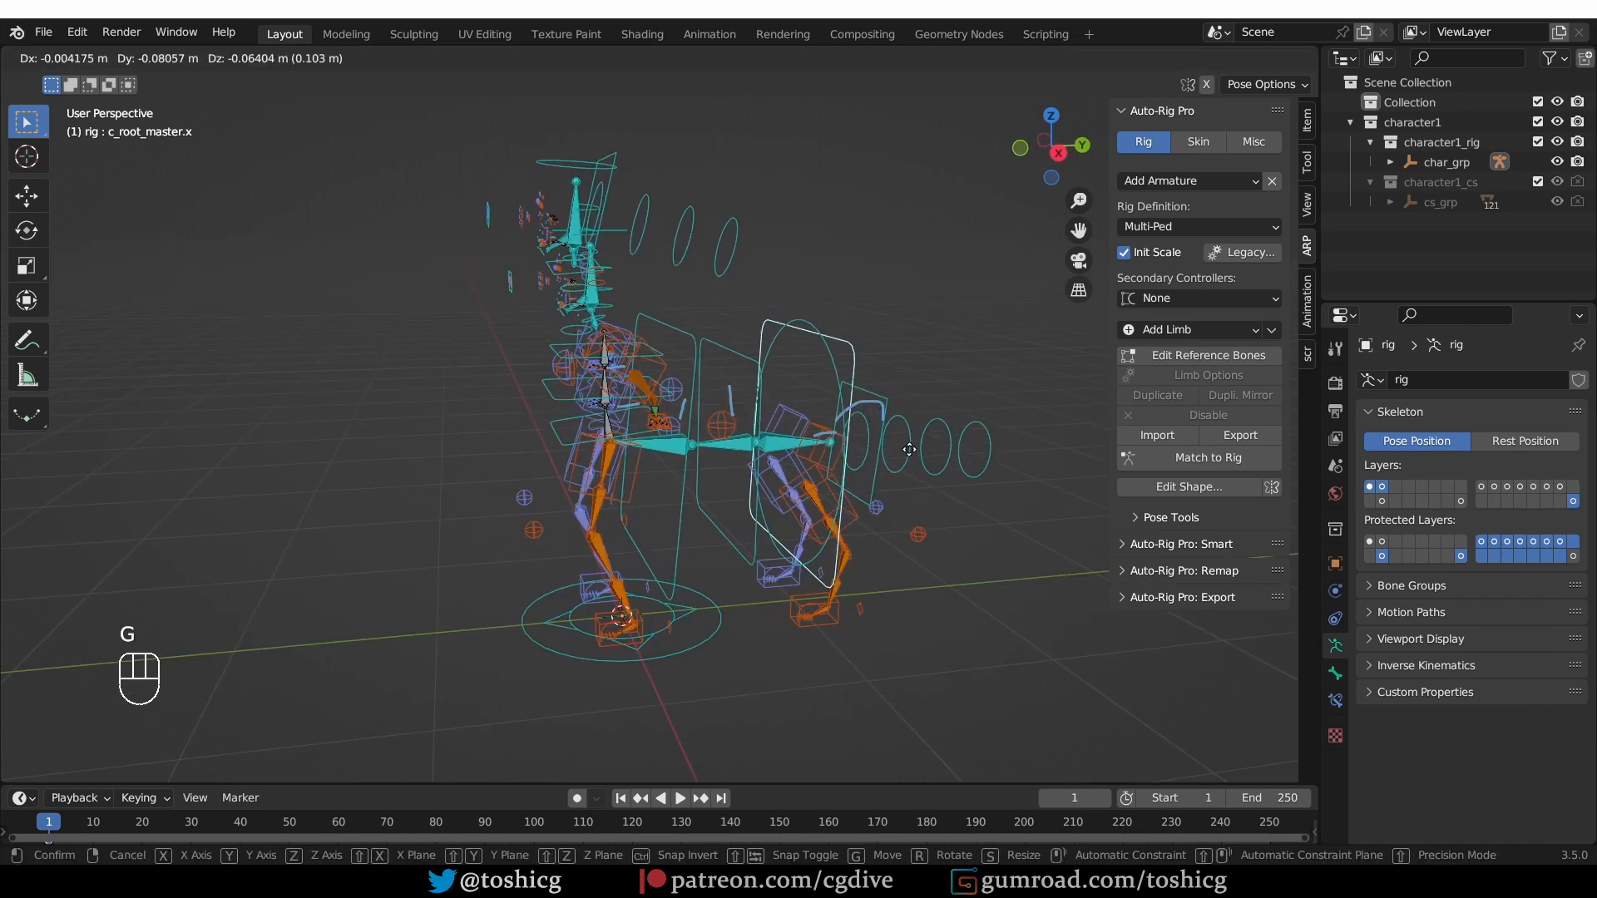
right_click(885, 462)
- Test-rotate the spine controllers along the horizontal part of the body
left_click(706, 496)
middle_click_drag(706, 496, 781, 490)
key("r")
key("r")
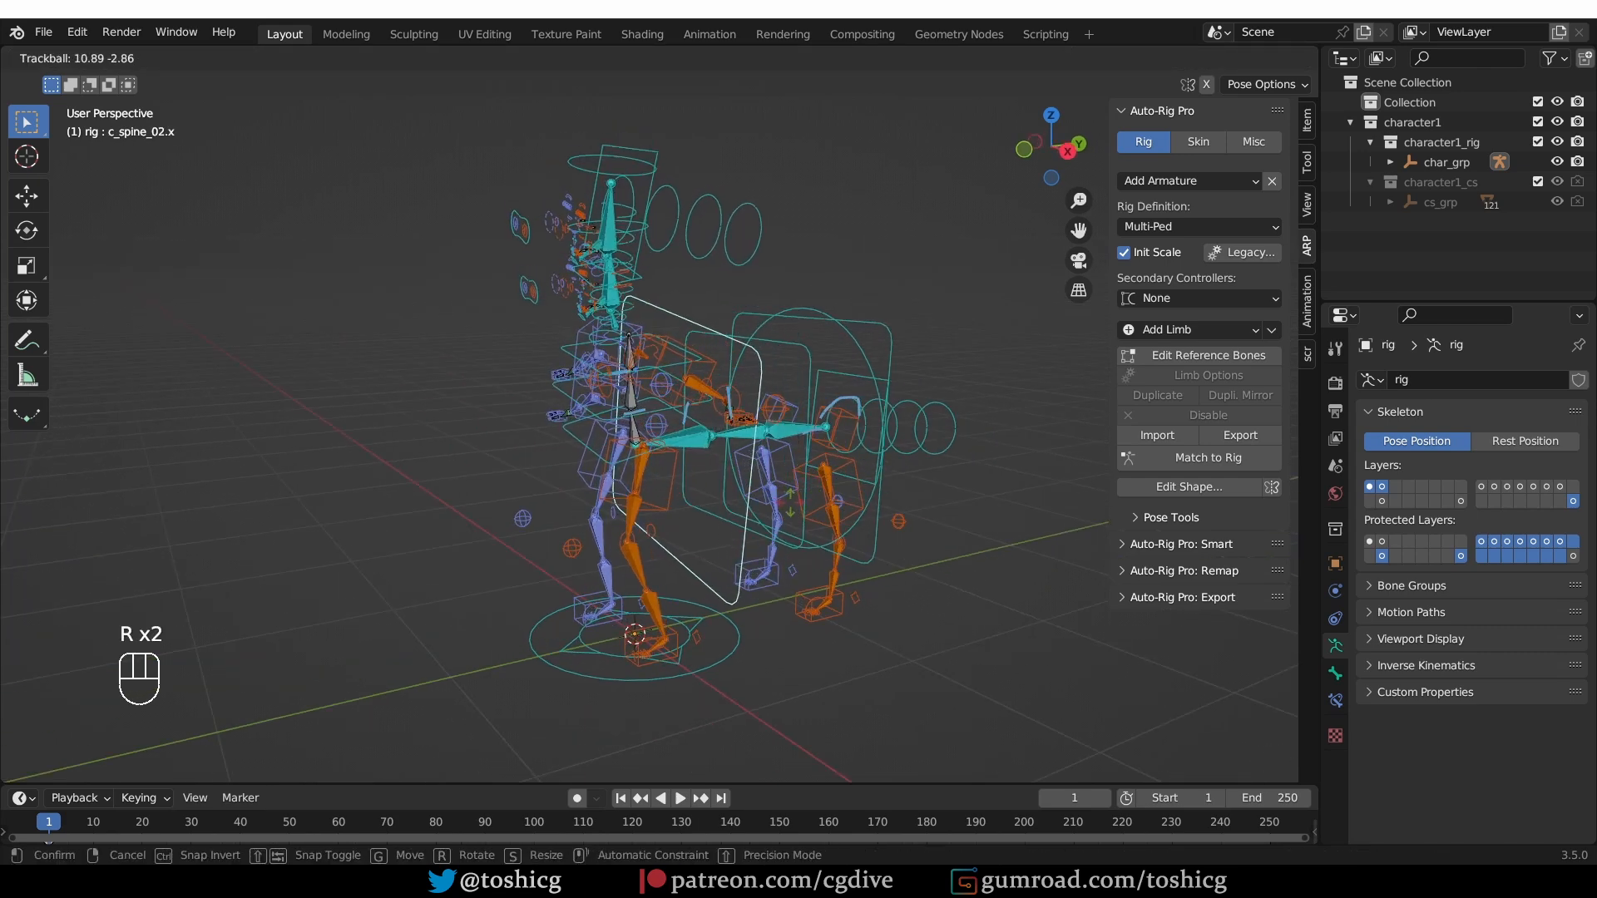
right_click(691, 447)
middle_click_drag(691, 447, 625, 436)
left_click(689, 415)
key("r")
- Test-rotate the second head's controller and its neck master controller
middle_click_drag(667, 247, 799, 270)
left_click(663, 225)
key("r")
key("r")
left_click(673, 270)
key("r")
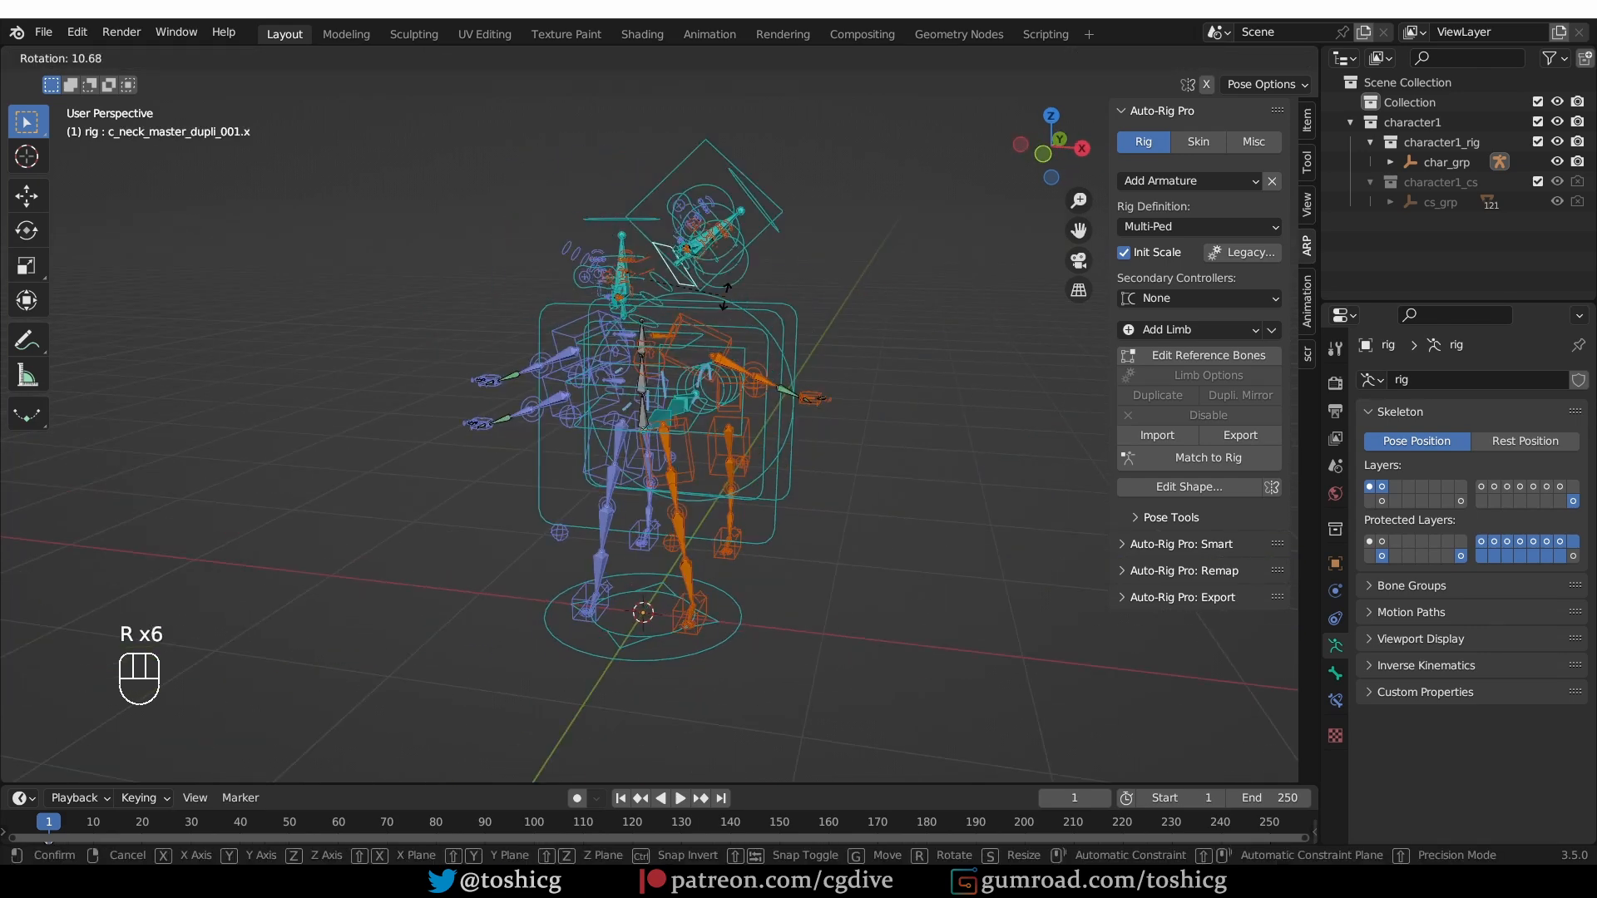
- Move the left hand's IK controller to test the arm and rotate the upper spine controller c_spine_05
middle_click_drag(682, 333, 712, 336)
left_click(882, 445)
key("r")
key("g")
left_click(873, 455)
left_click(870, 434)
key("g")
middle_click_drag(761, 503, 582, 495)
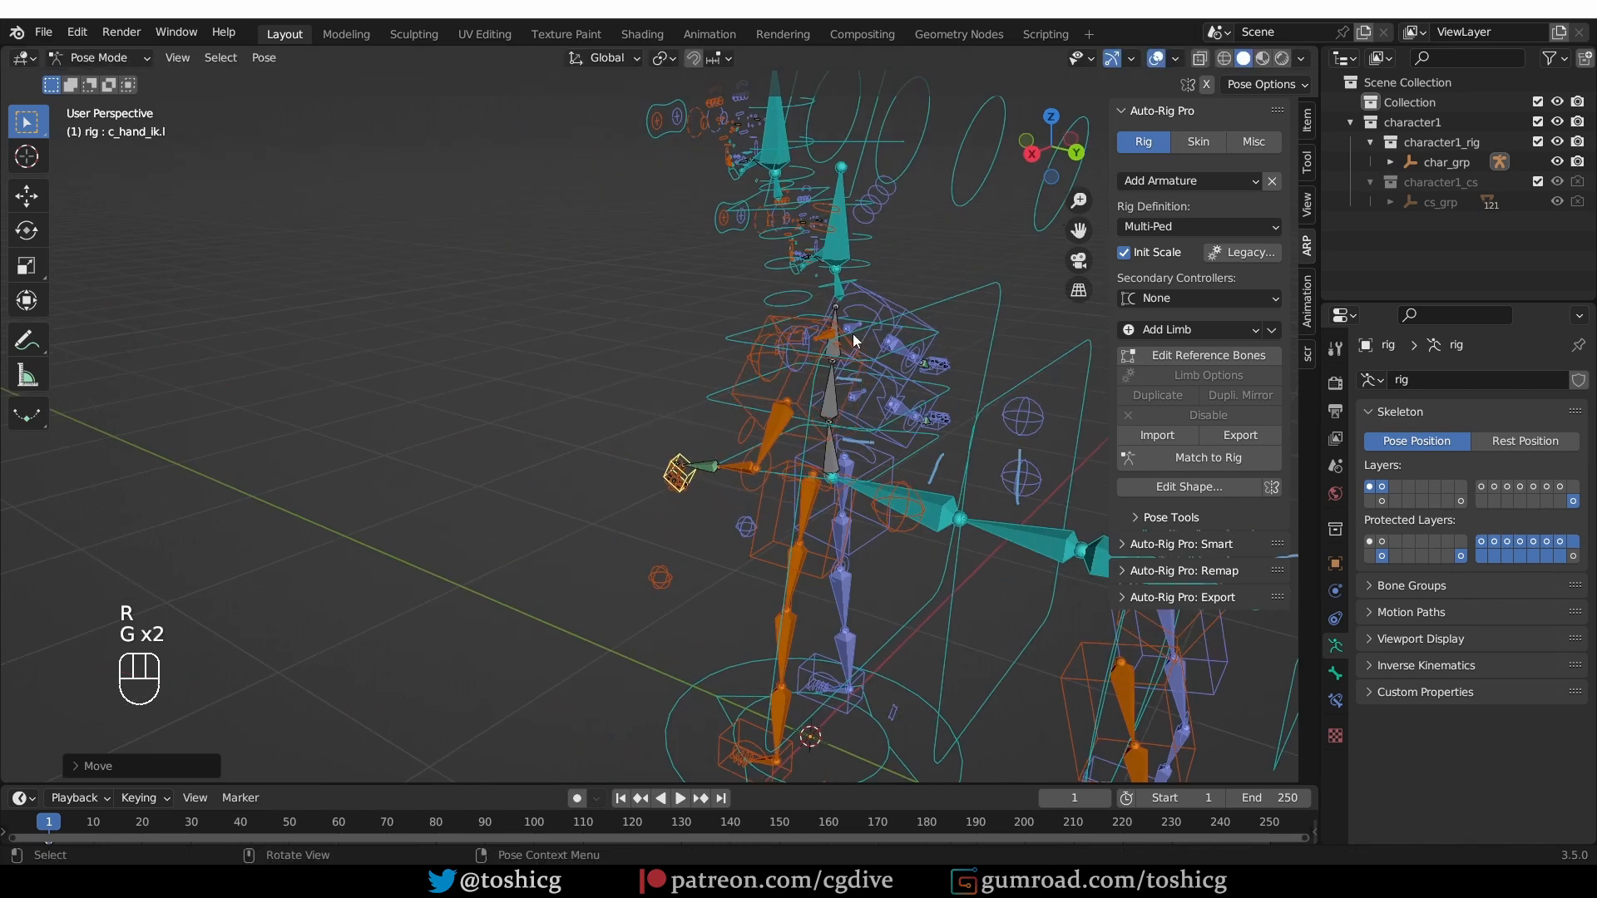
left_click(855, 342)
key("r")
left_click(908, 319)
middle_click_drag(732, 532, 895, 580)
- Return to editing the reference bones and erase all blue annotation strokes
left_click(1201, 355)
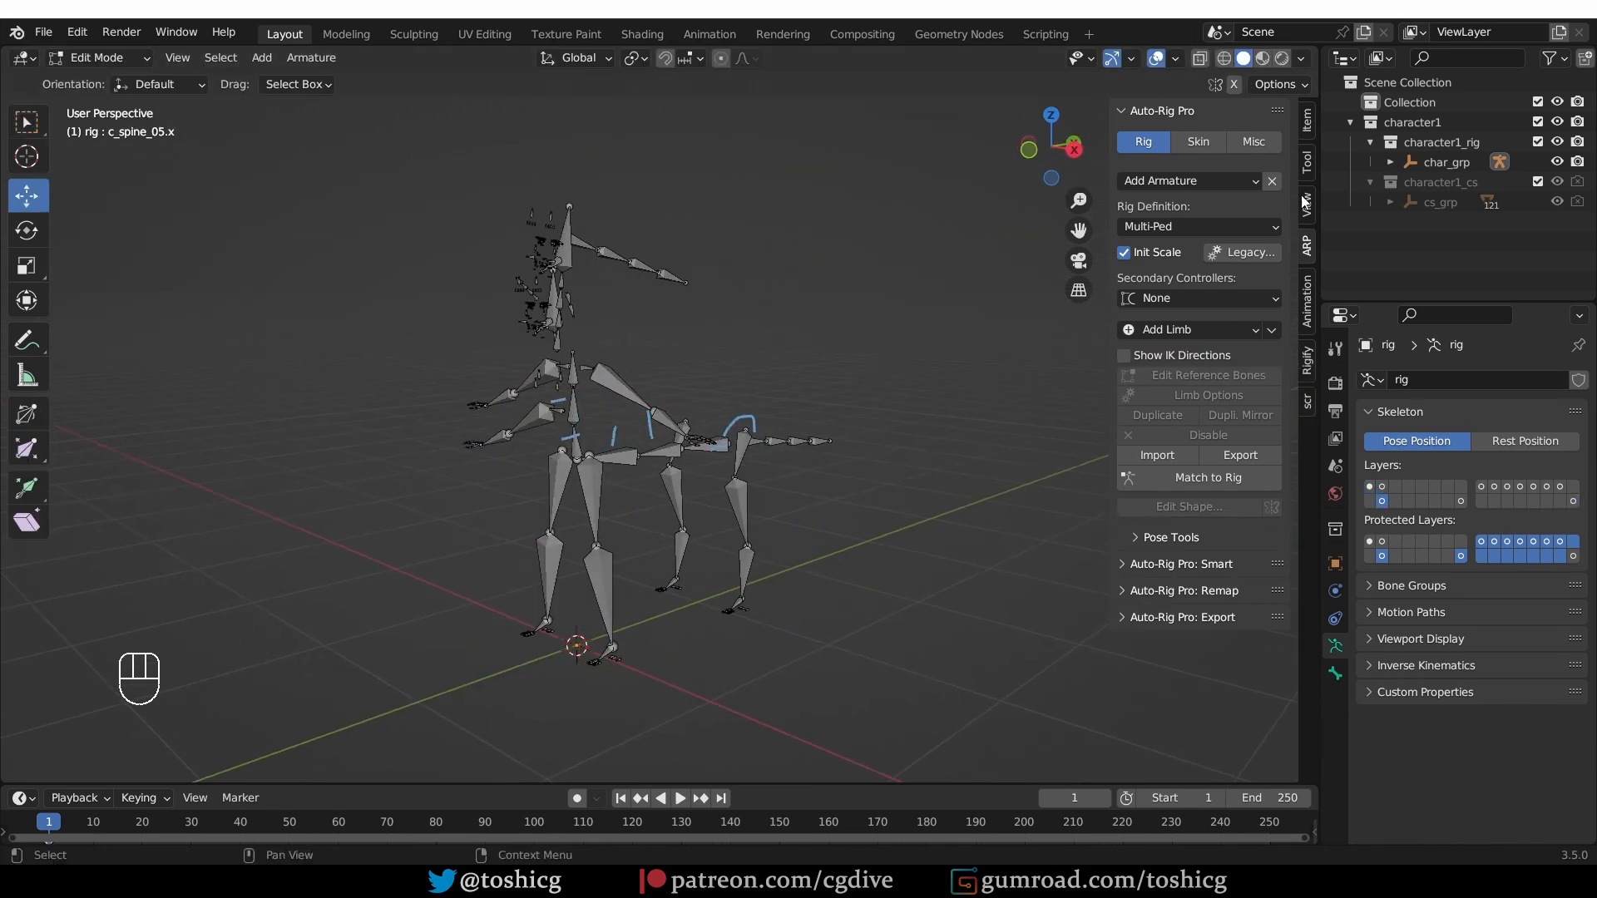
key("d")
key("d")
key("d")
key("d")
key("d")
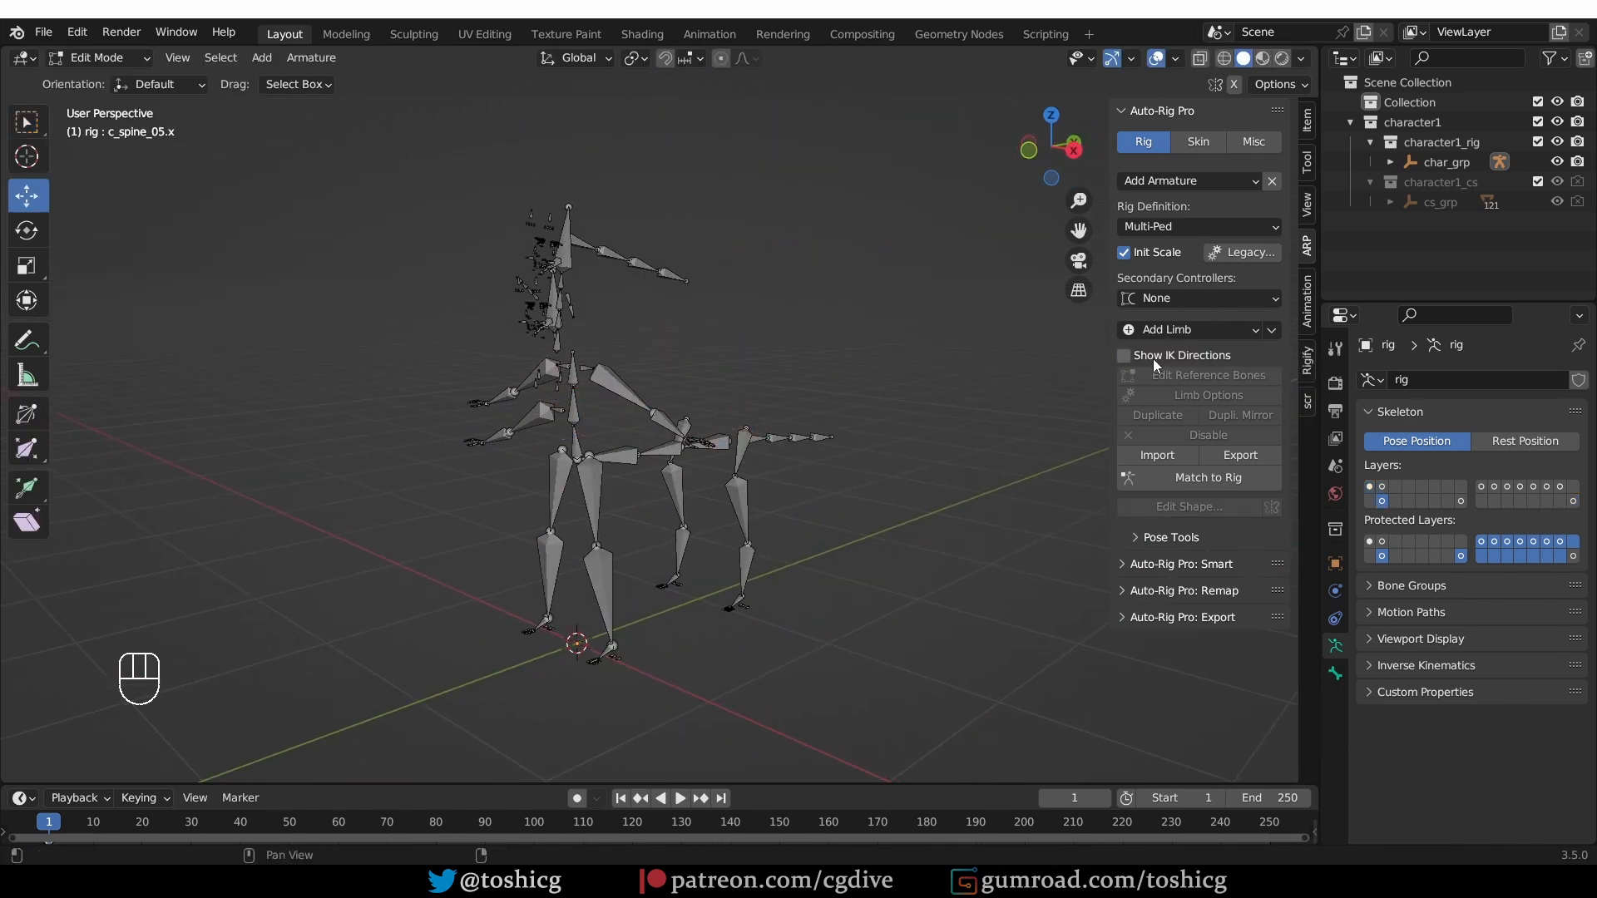
- Add a Spline IK chain limb and place it beside the creature
left_click_drag(1174, 332, 1125, 577)
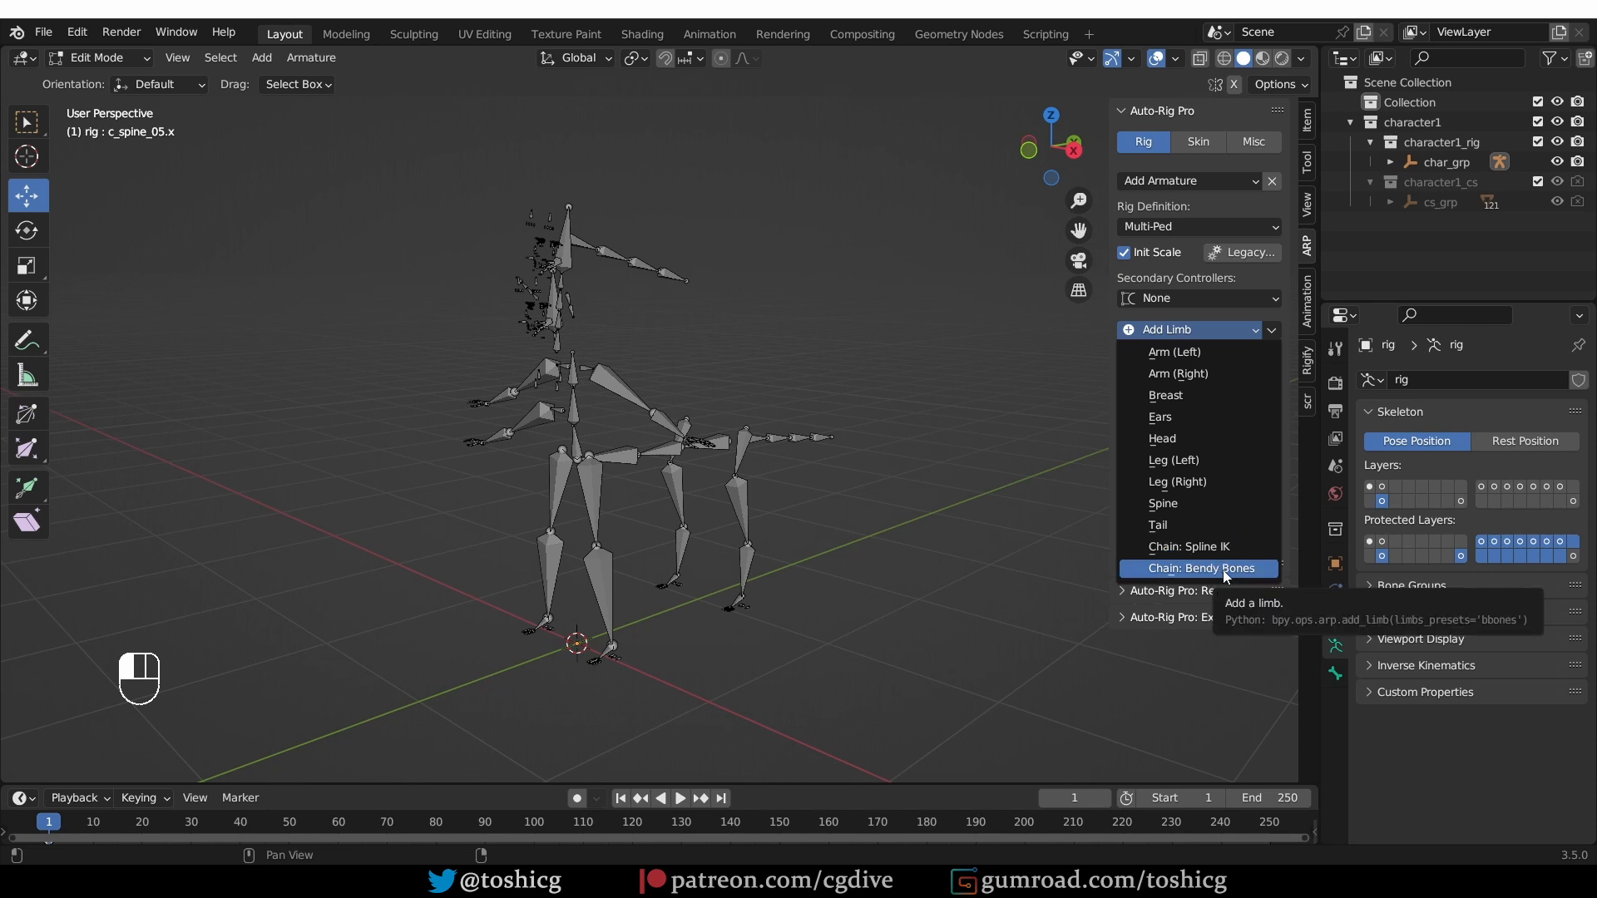
left_click_drag(1223, 570, 1216, 547)
key("g")
left_click(917, 526)
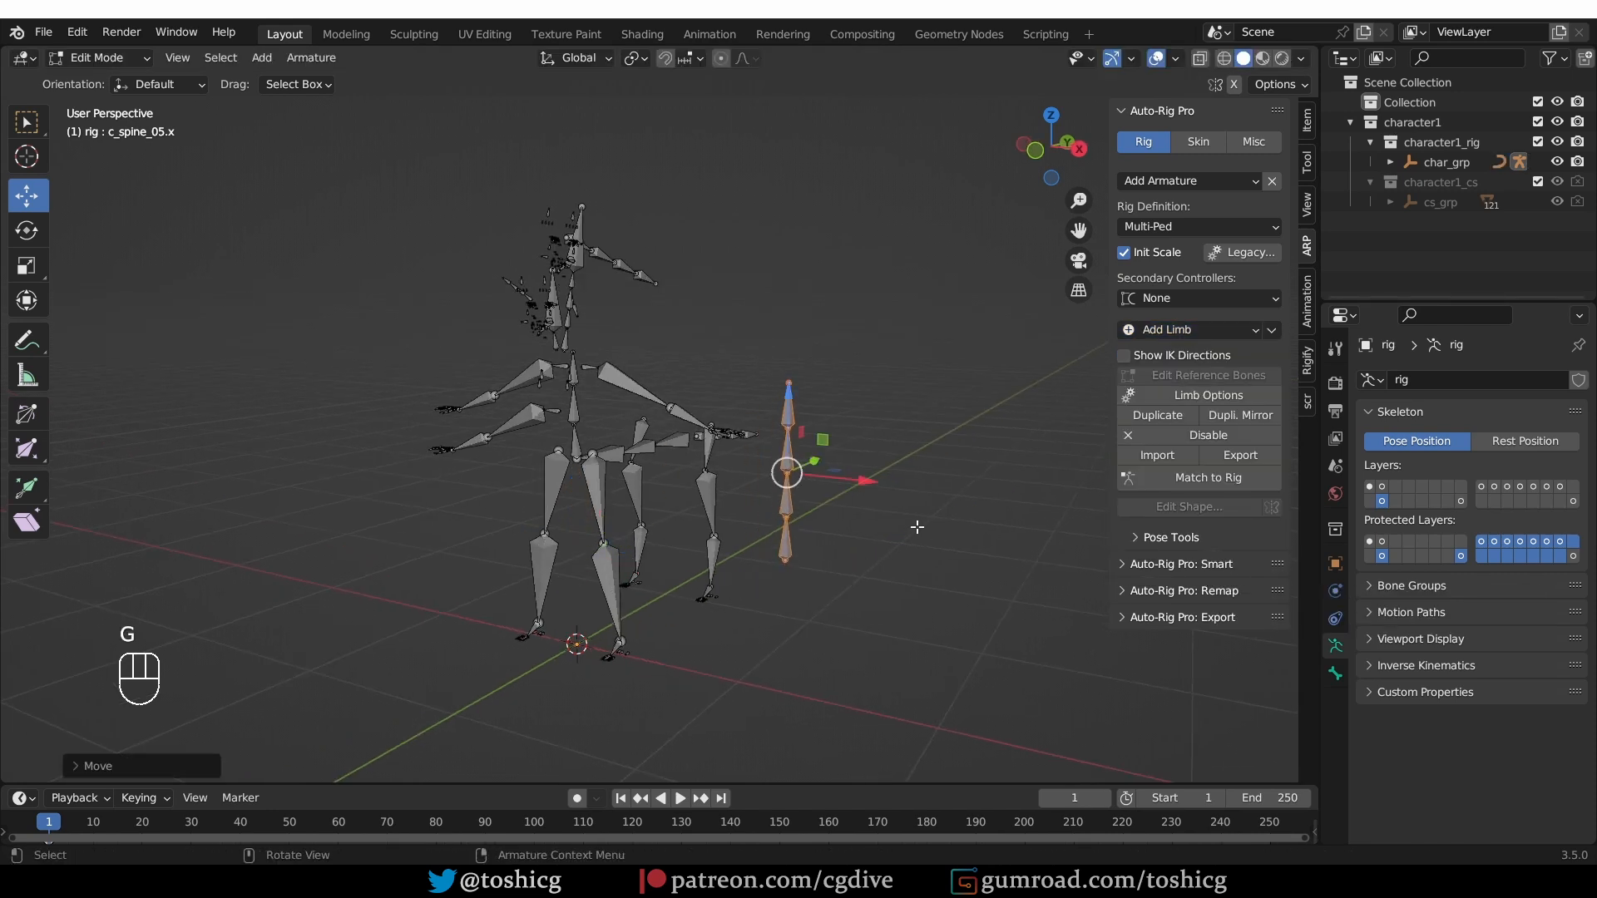
- Add a Bendy Bones chain limb, place it beside the Spline IK chain, and tilt it slightly
left_click_drag(1181, 341, 1216, 565)
key("g")
left_click(1033, 553)
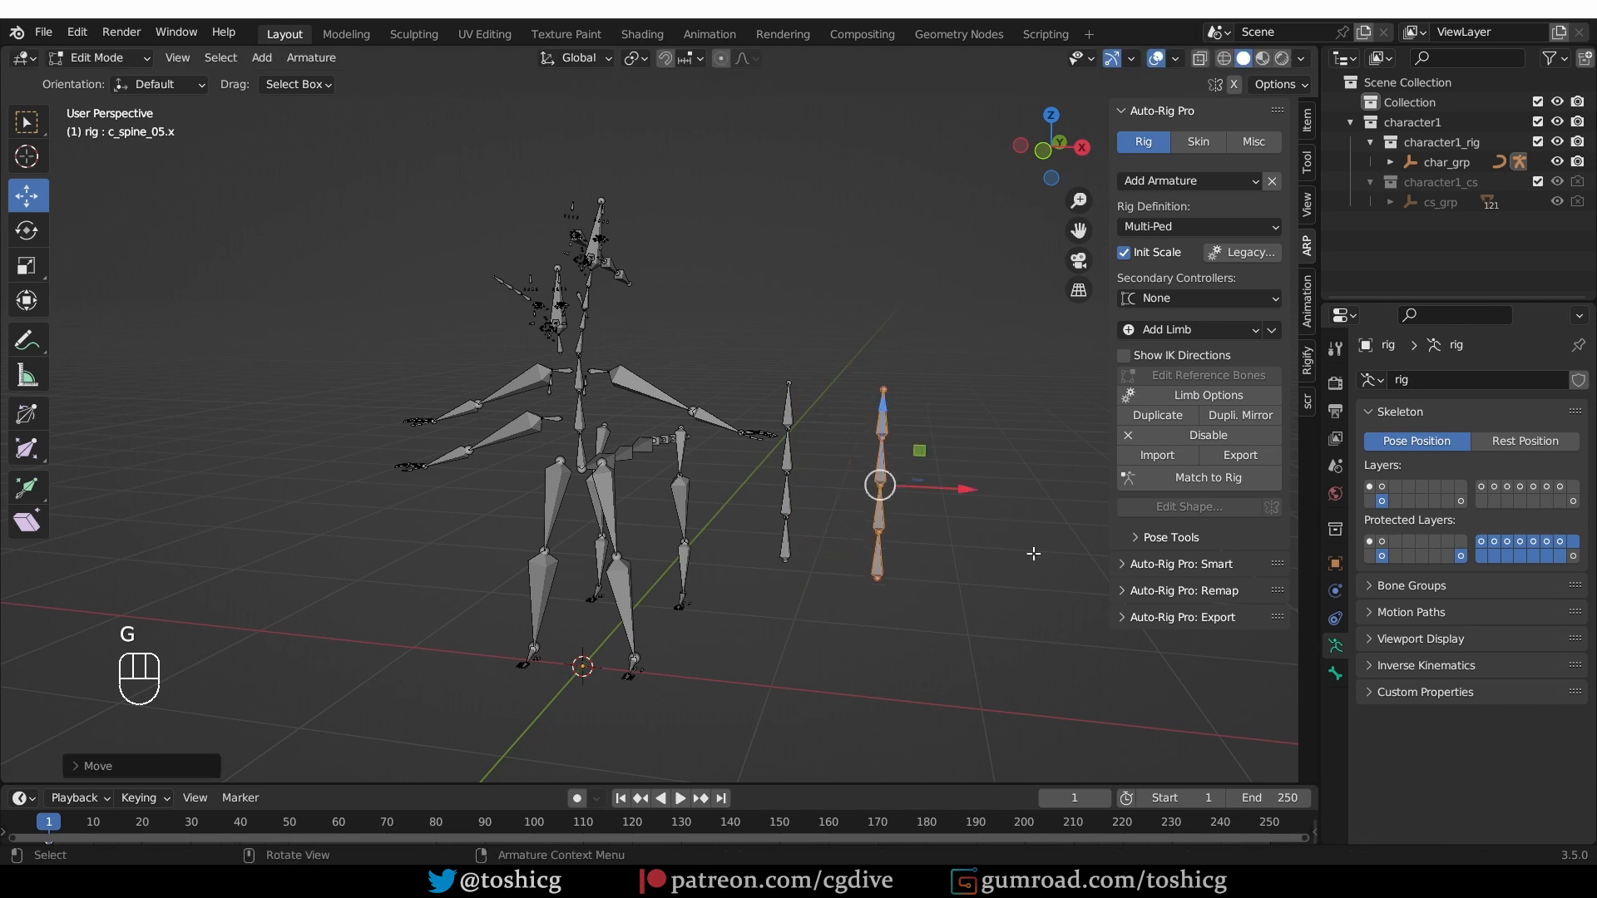
key("r")
key("g")
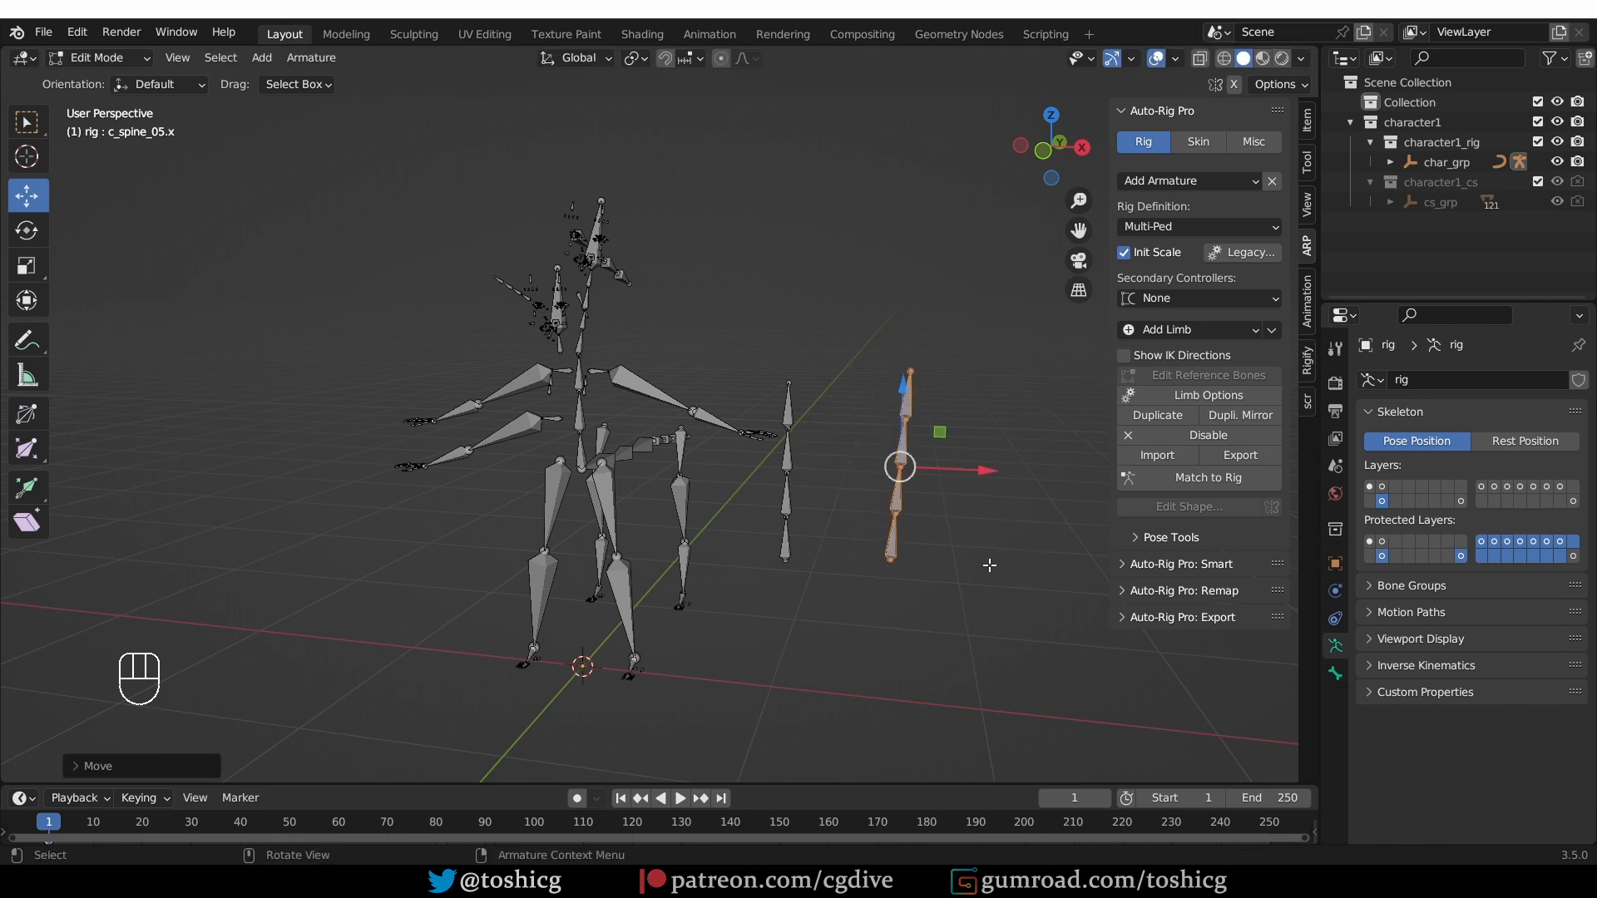
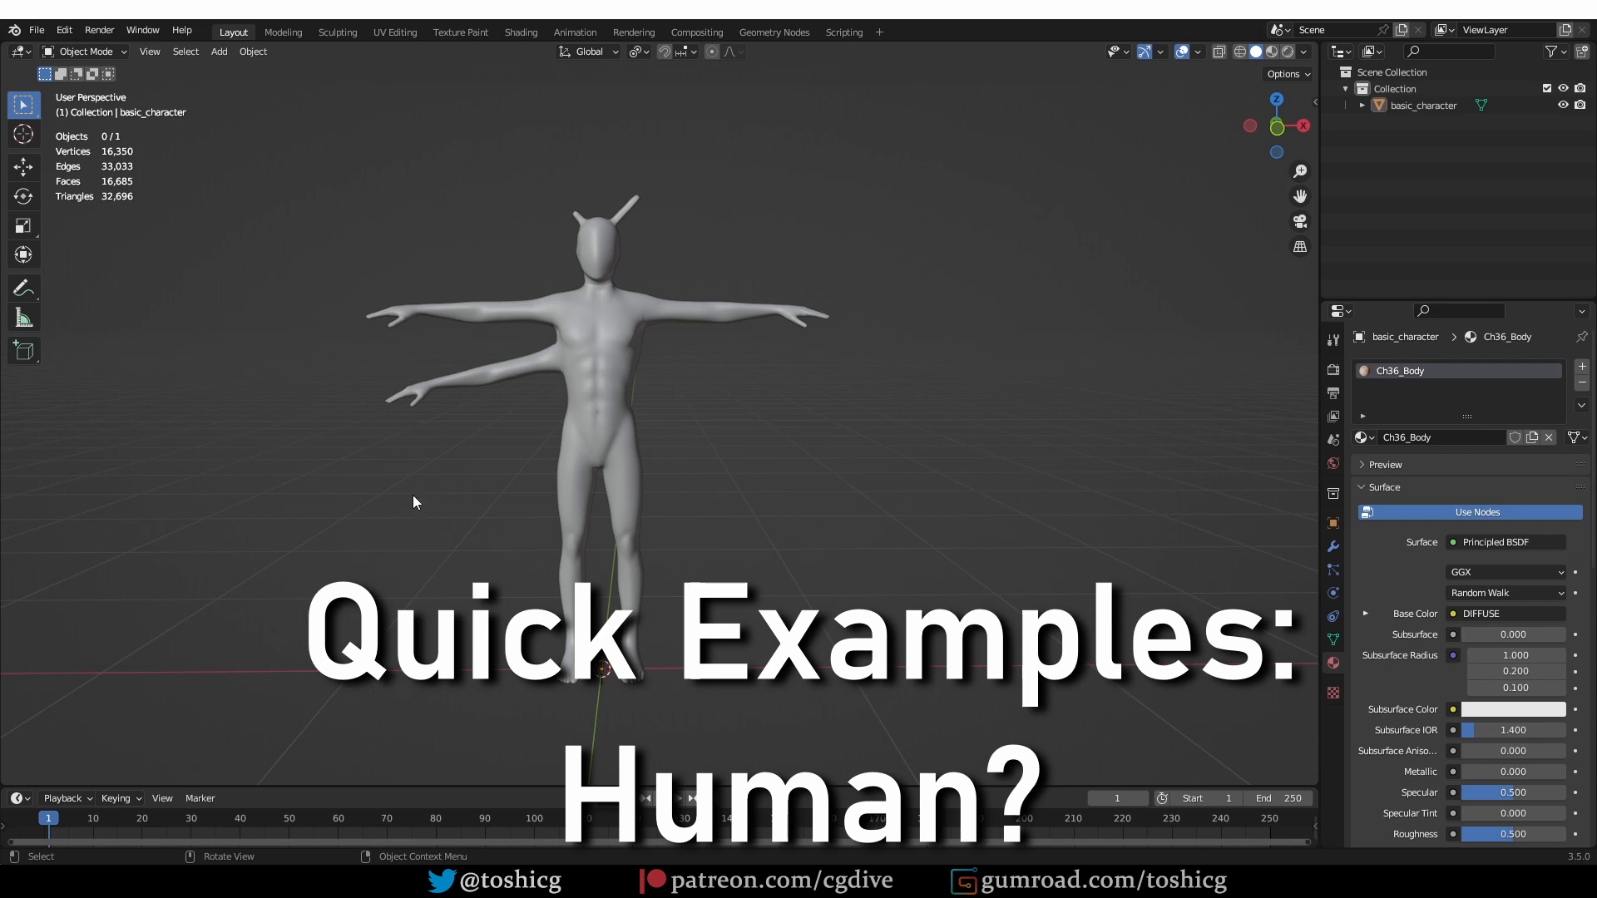
- Look around the three-armed human model with ears and a tail, and add an empty Auto-Rig Pro armature
middle_click_drag(785, 464, 729, 431)
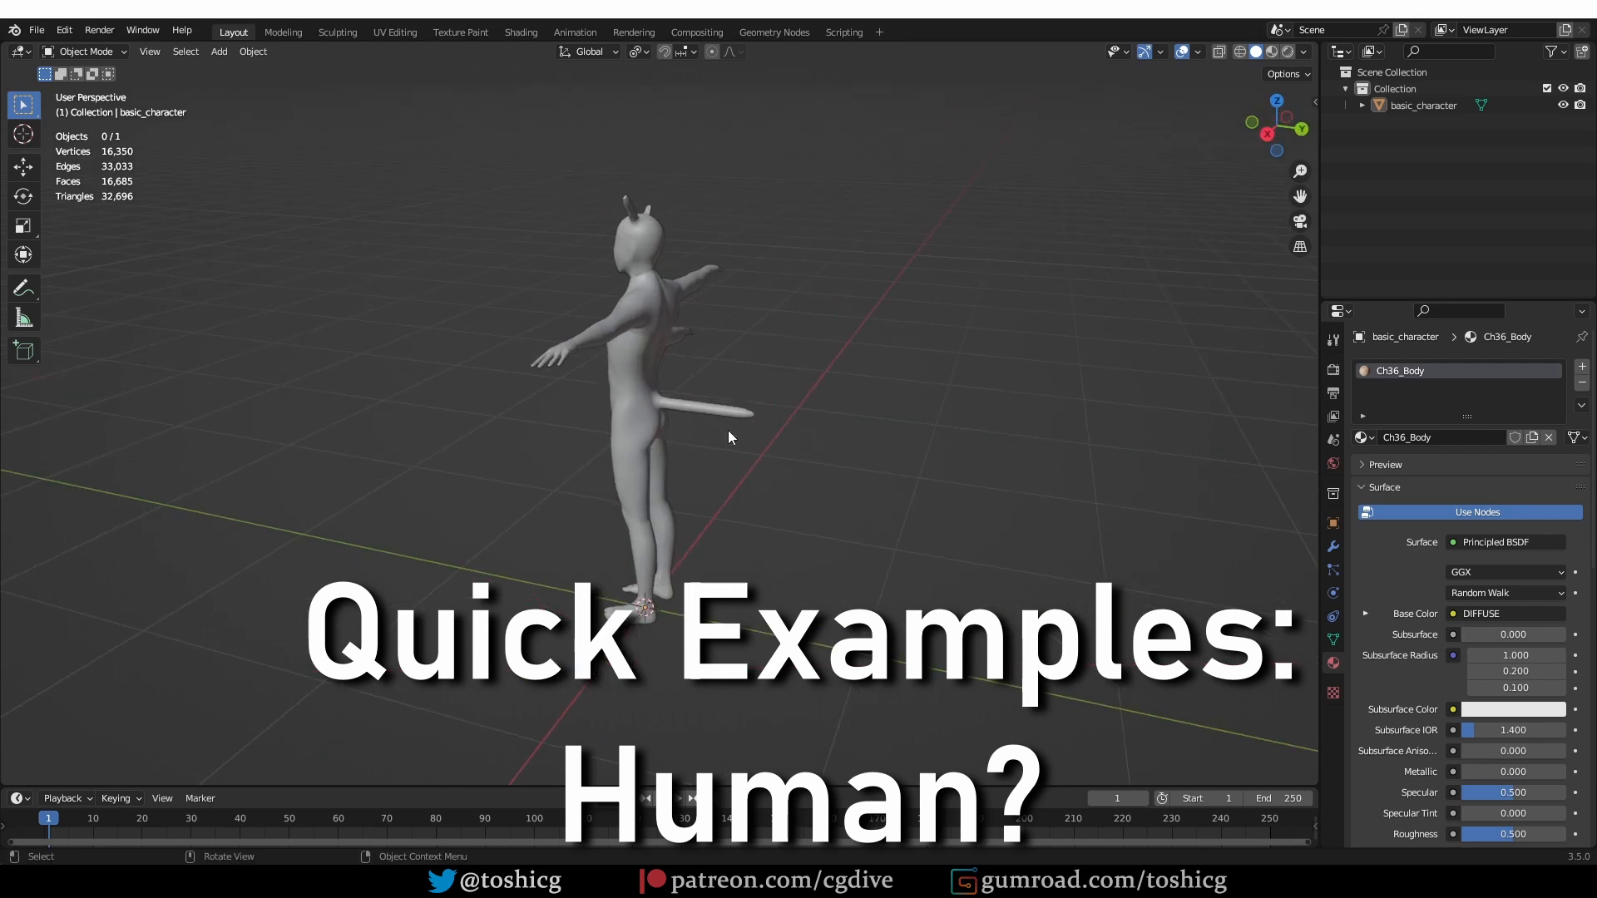
middle_click_drag(527, 346, 771, 341)
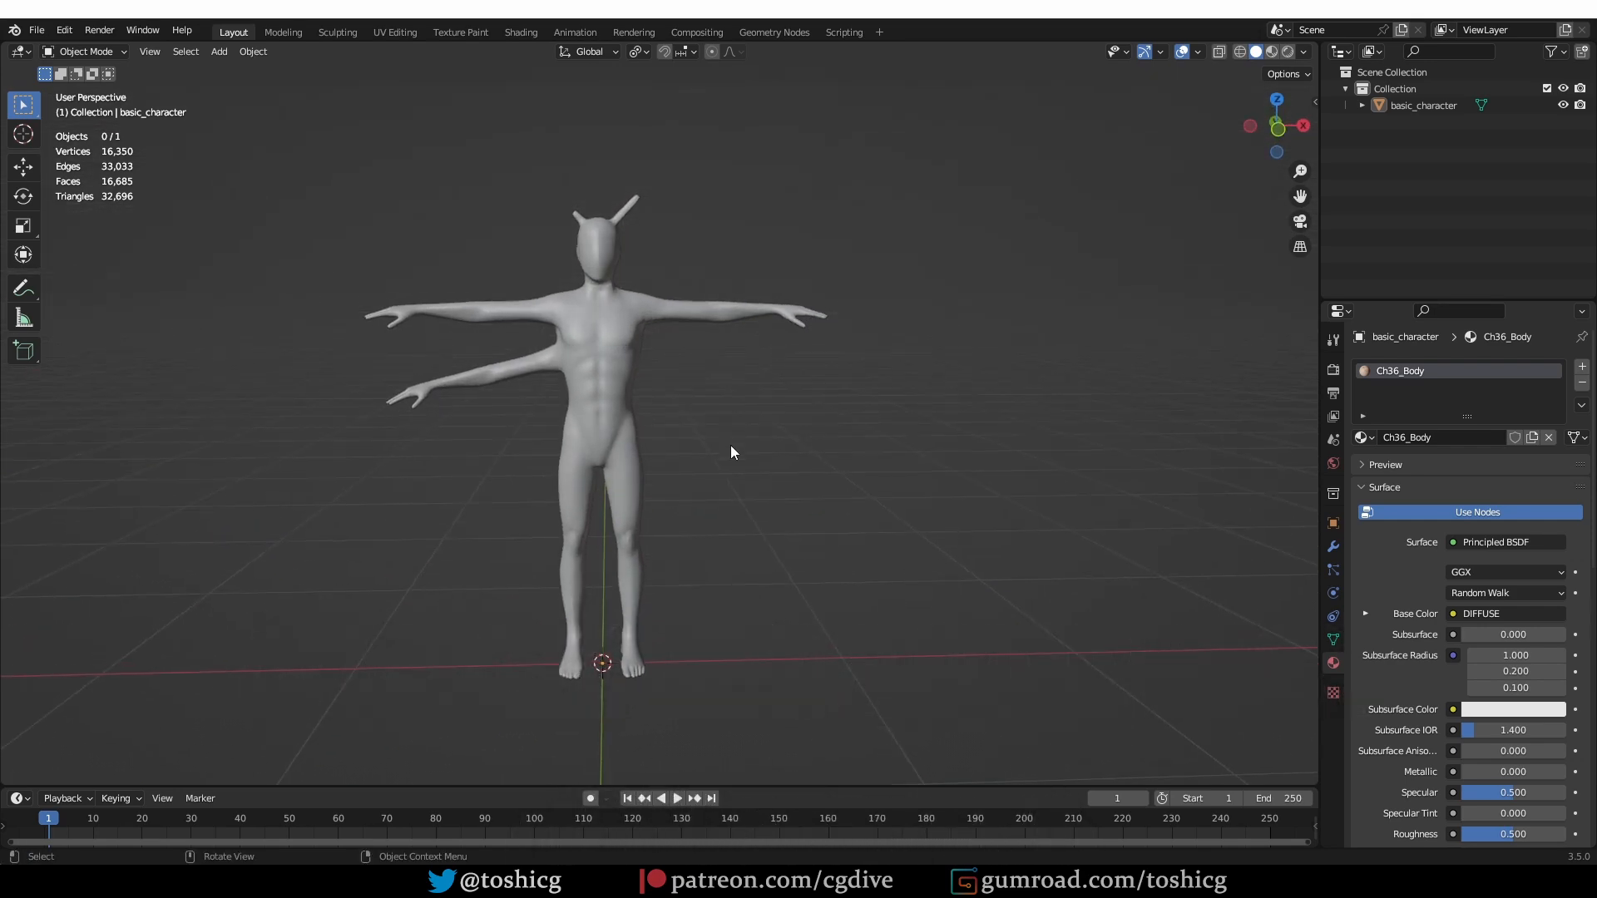
key("n")
left_click(1308, 211)
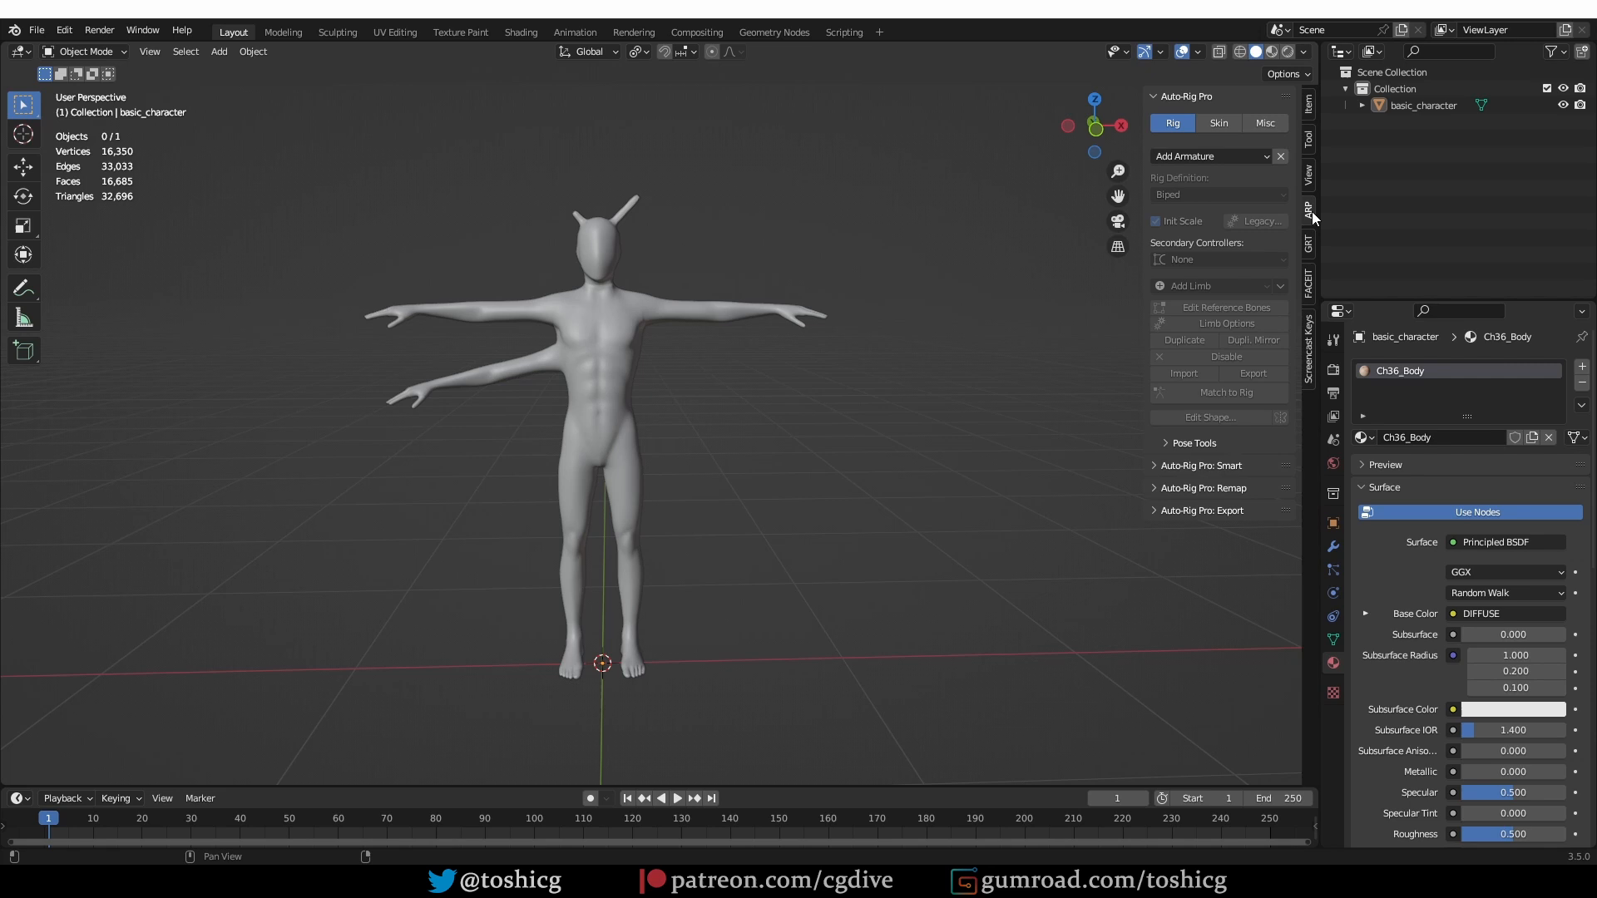
left_click(1204, 155)
left_click(1206, 250)
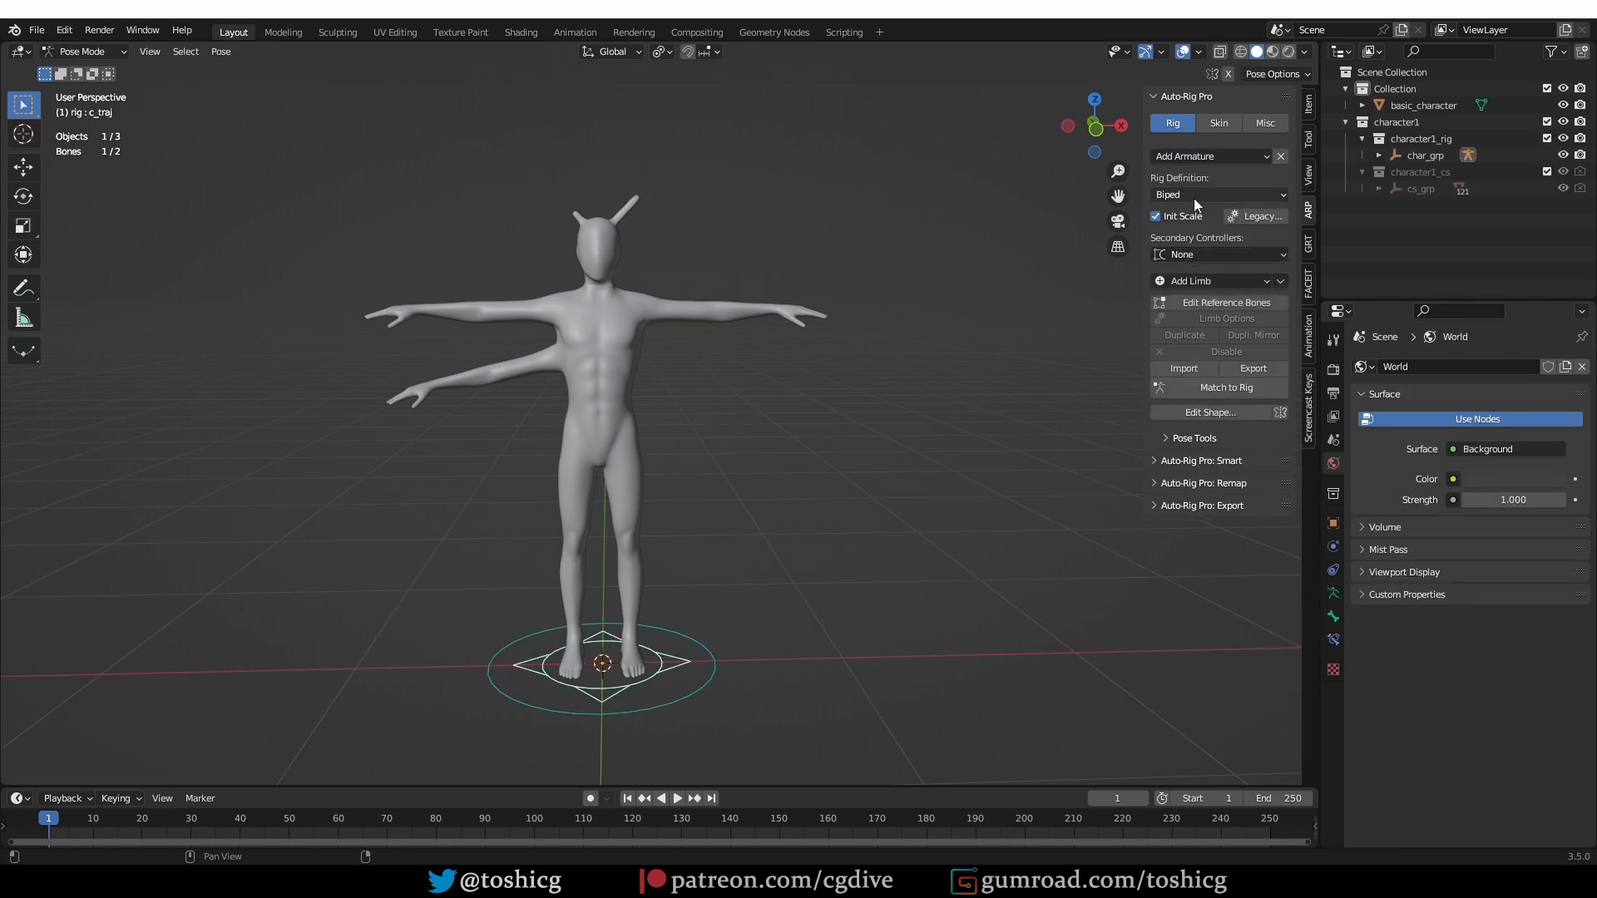
- Add a spine limb and, viewed from the side, move and scale it to fit the human's torso
left_click(1188, 284)
left_click(1234, 431)
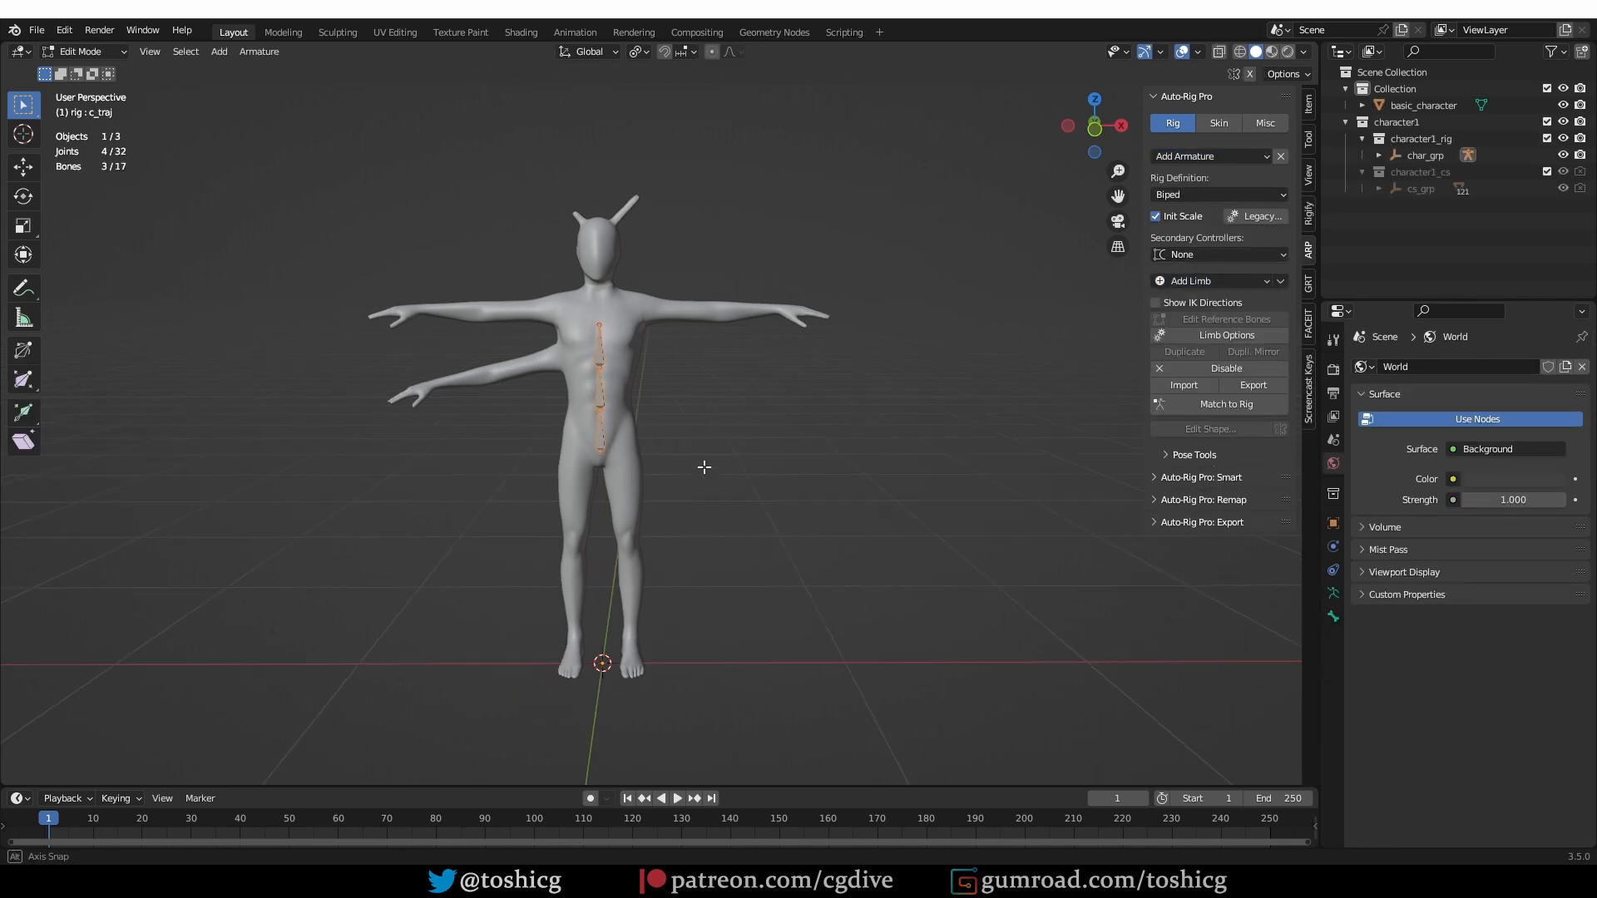
key("KP_3")
key("g")
left_click(715, 395)
key("s")
left_click(731, 393)
- Refine the whole spine limb's placement in the torso and scale it up by 1.096
middle_click_drag(730, 393, 710, 400)
key("g")
left_click(764, 526)
key("s")
left_click(750, 517)
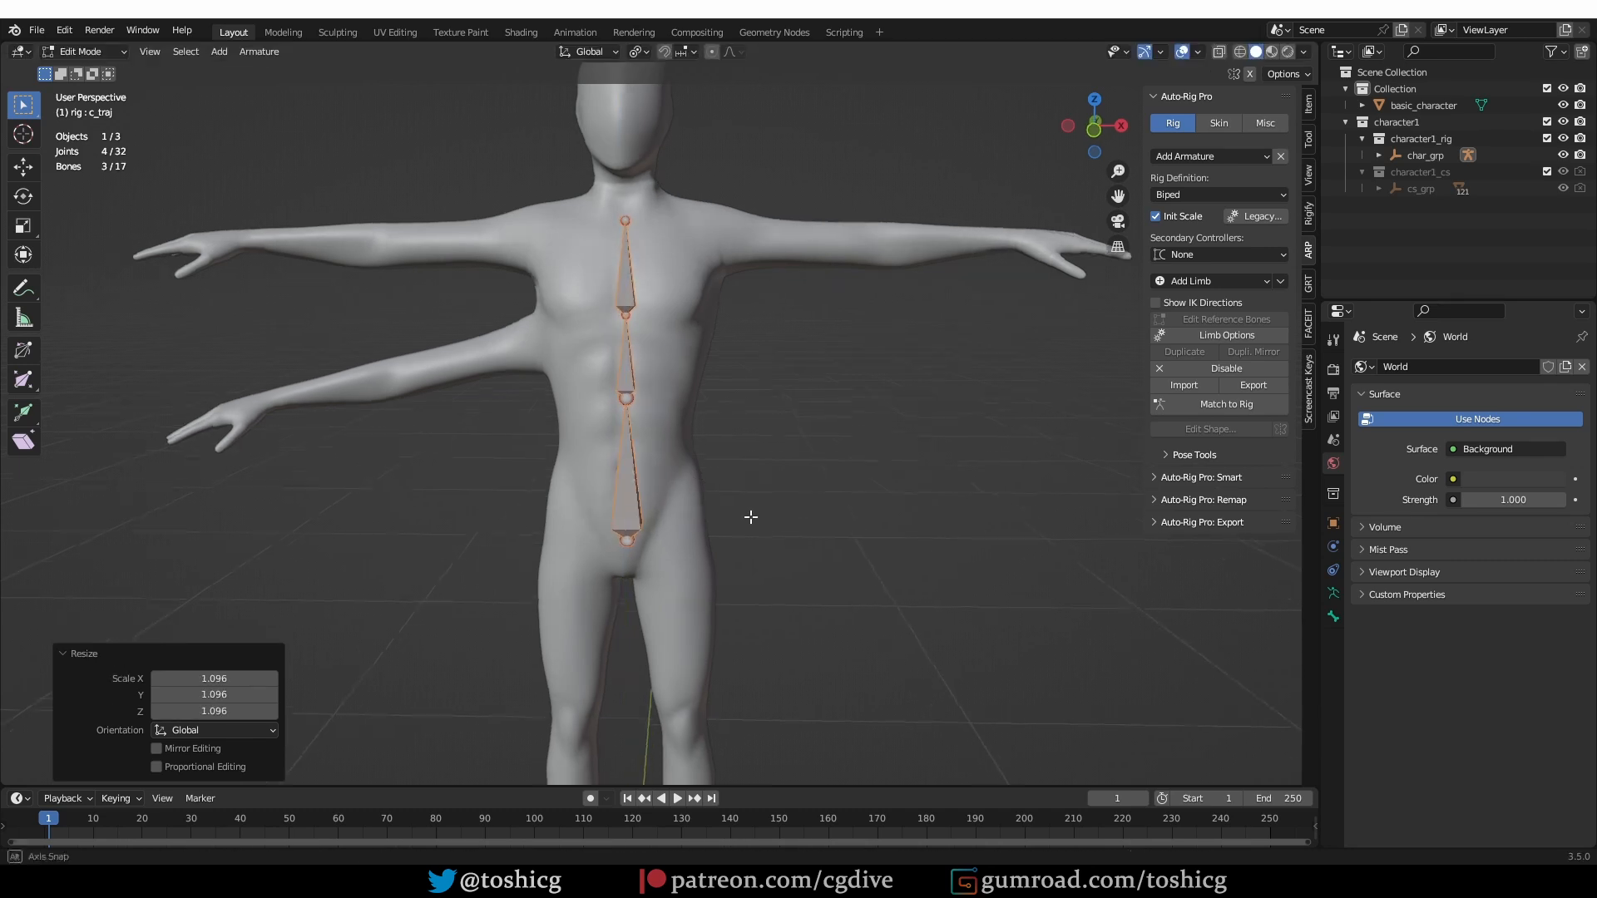
- Resize the spine's middle bone and move it down along Z by about 0.0415 m
left_click(627, 357)
key("s")
left_click(773, 432)
key("g")
key("z")
left_click(774, 445)
- Add a left arm limb and turn off all its finger bones in the limb options
left_click(1204, 281)
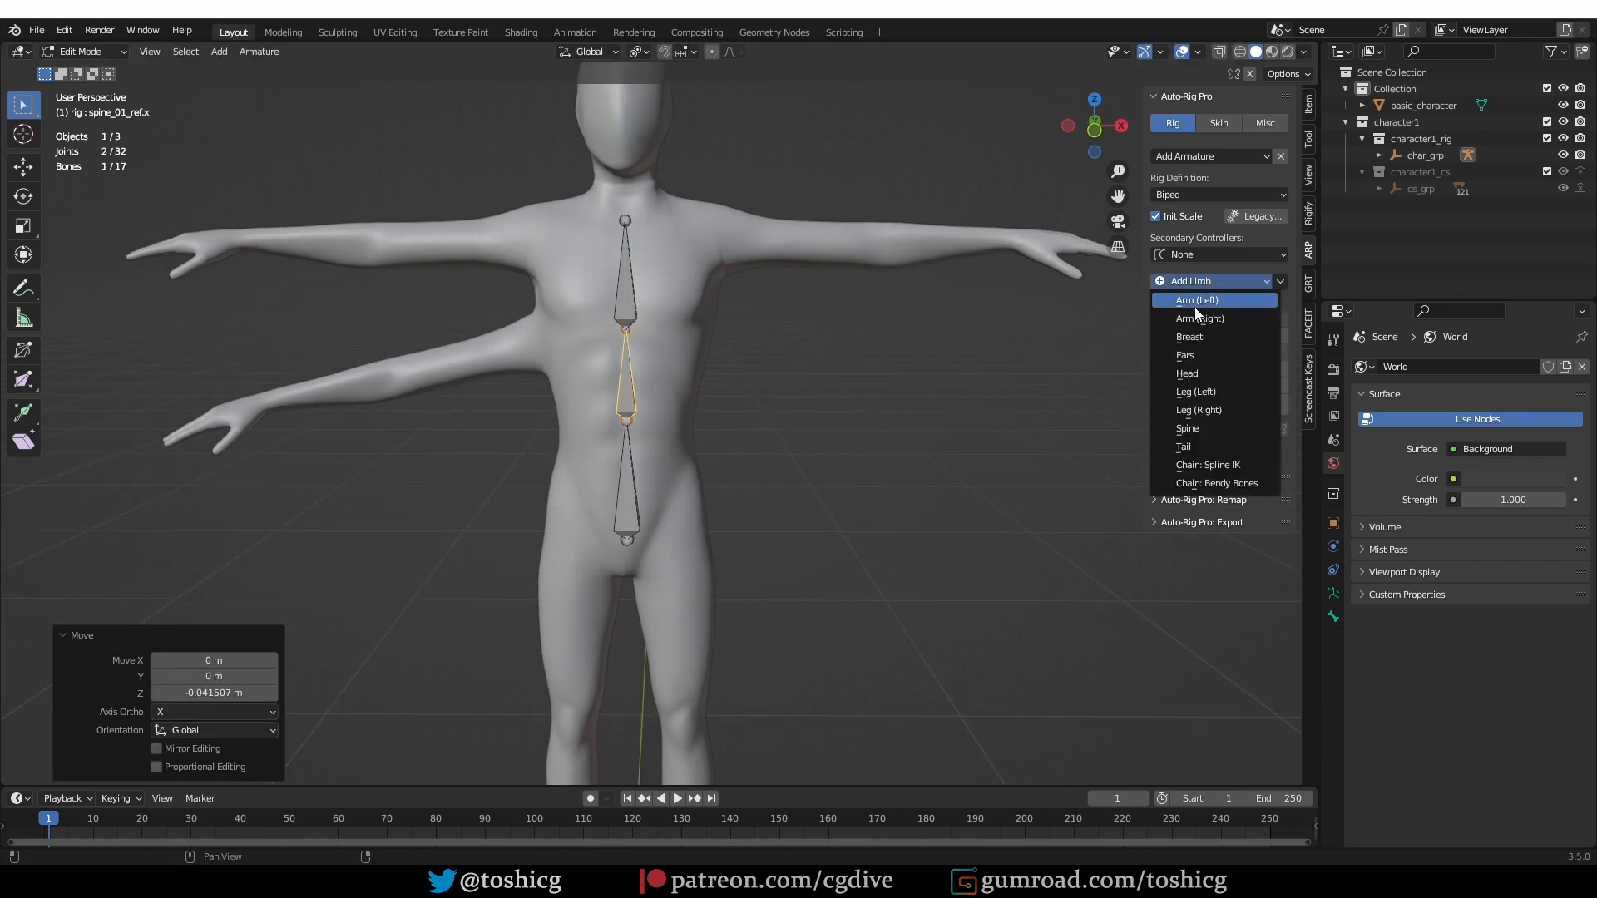
left_click(1216, 307)
left_click(774, 251)
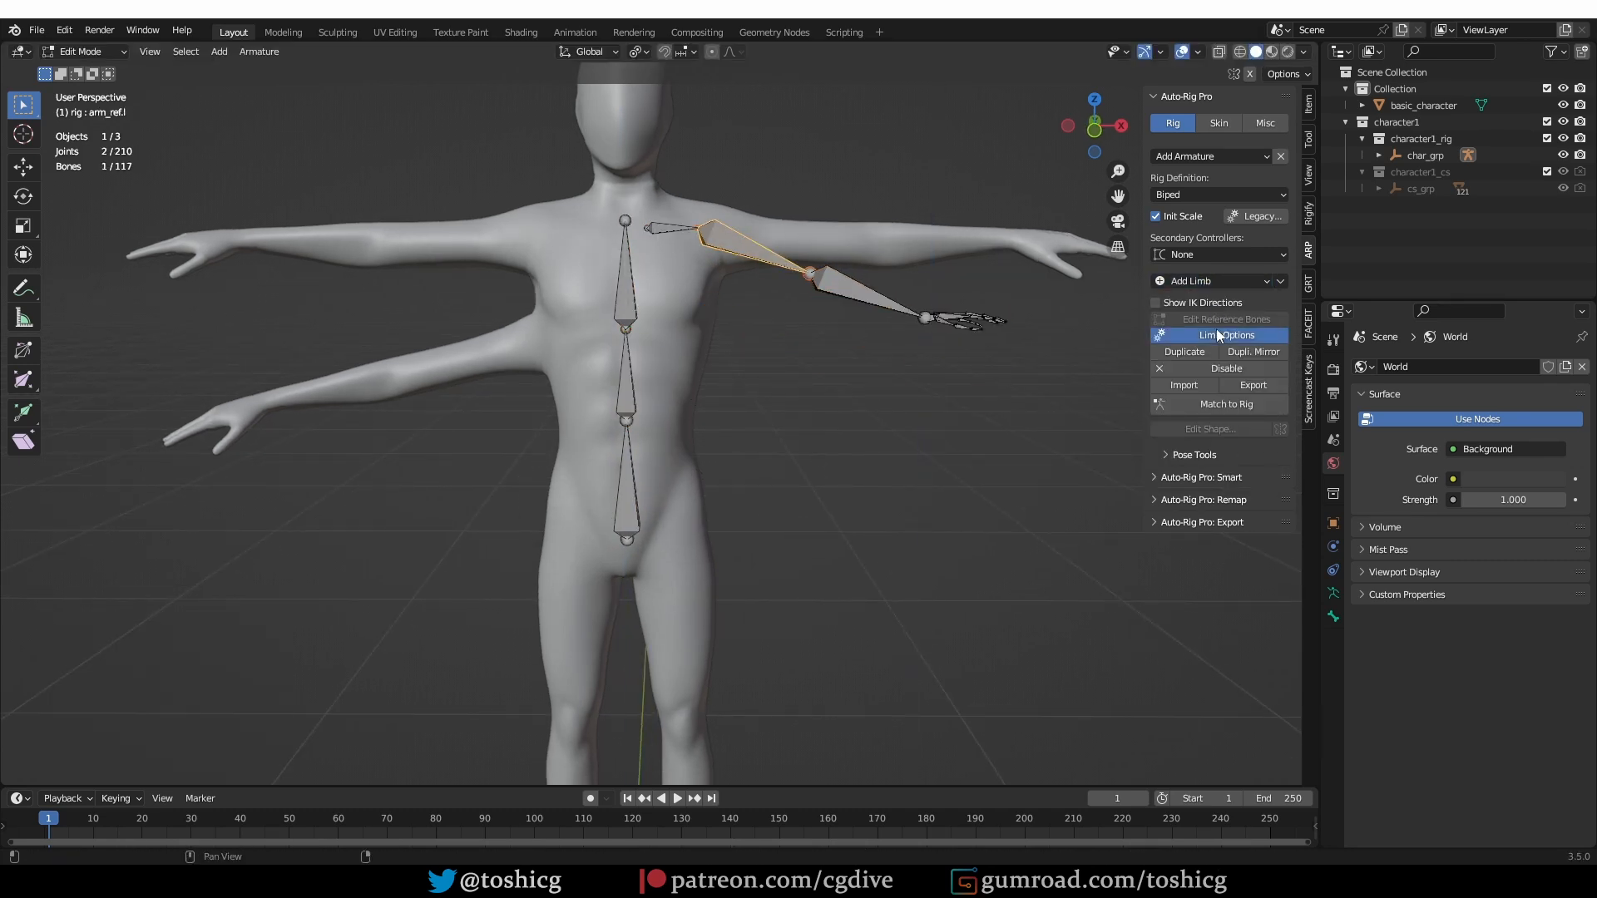
left_click(1218, 334)
left_click(1248, 605)
left_click(1291, 609)
left_click(1216, 689)
- Rotate and move the left arm's bones in the front and top views so they follow the model's arm through to the hand
left_click(748, 247)
key("KP_1")
key("r")
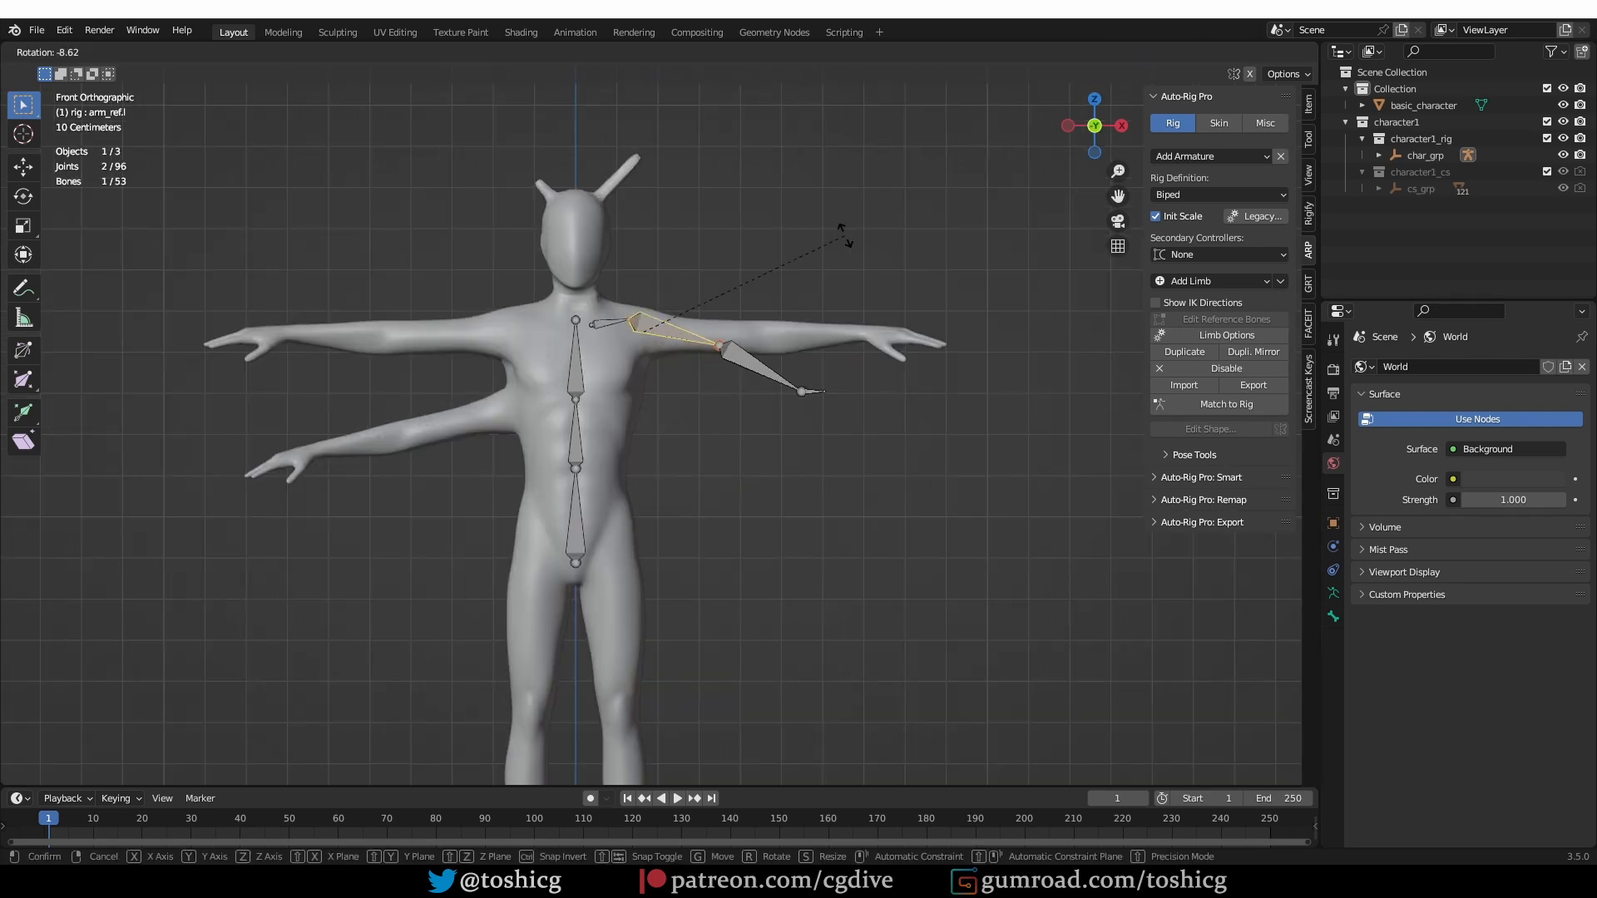
key("g")
left_click(915, 329)
key("g")
middle_click_drag(975, 358, 909, 456)
key("KP_7")
key("g")
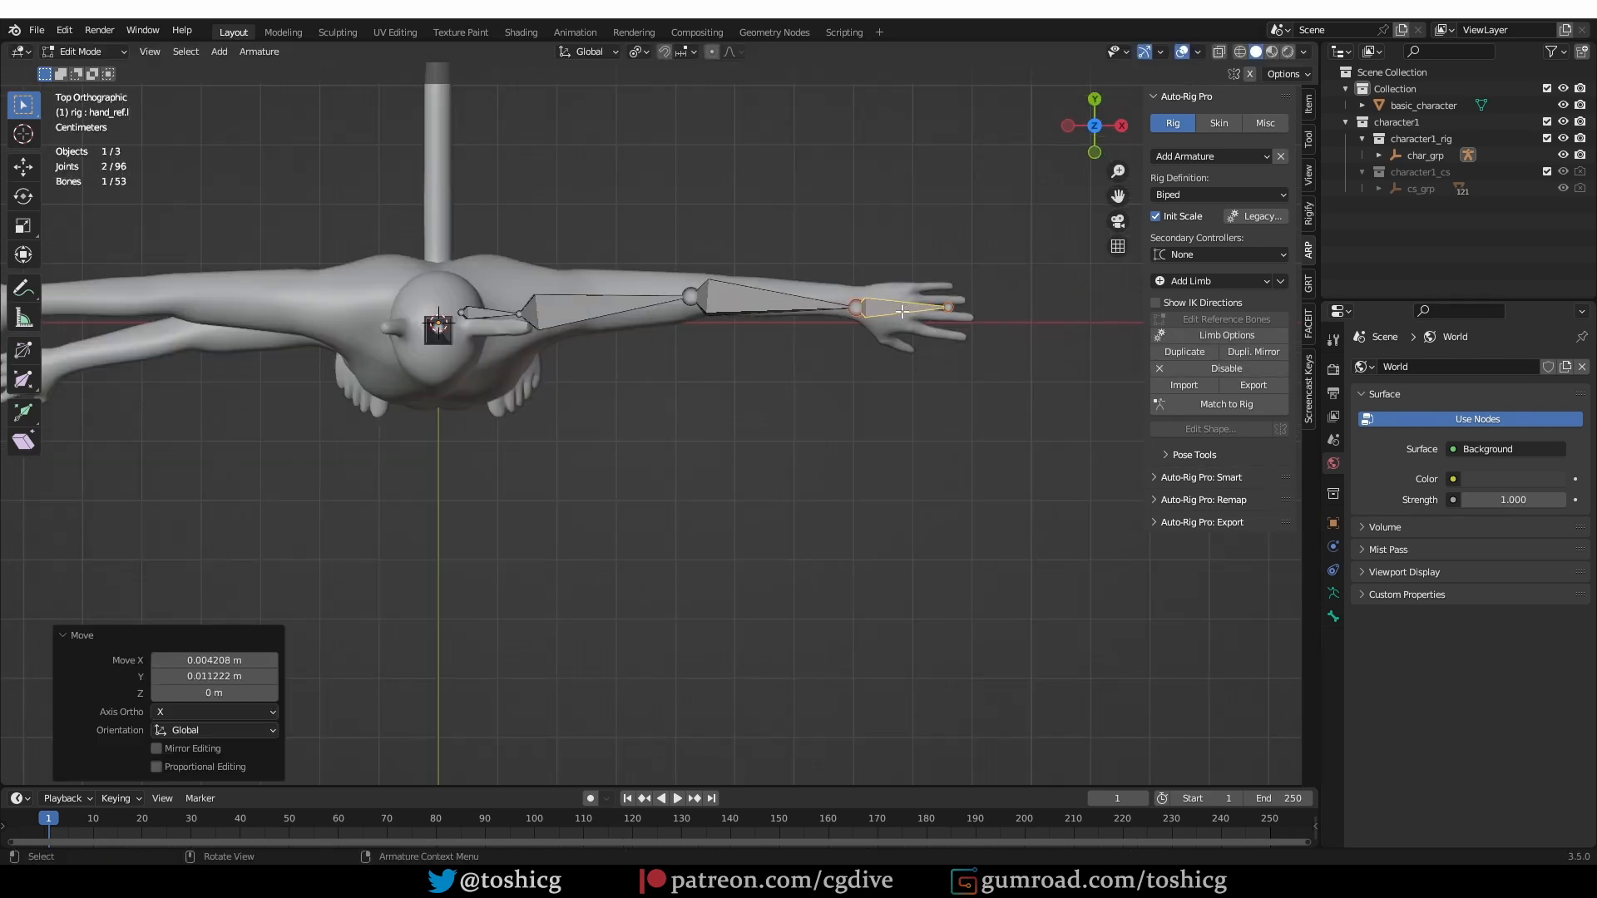
- Adjust the joint between the left shoulder and upper arm, shifting it vertically along Z to sit inside the mesh
left_click(545, 320)
middle_click_drag(599, 366, 582, 216)
left_click(514, 268)
key("g")
key("z")
left_click(529, 276)
- Mirror the fitted arm to the character's right side, then duplicate the mirrored arm and move the copy down about 0.2 m along Z
key("KP_1")
left_click(606, 409)
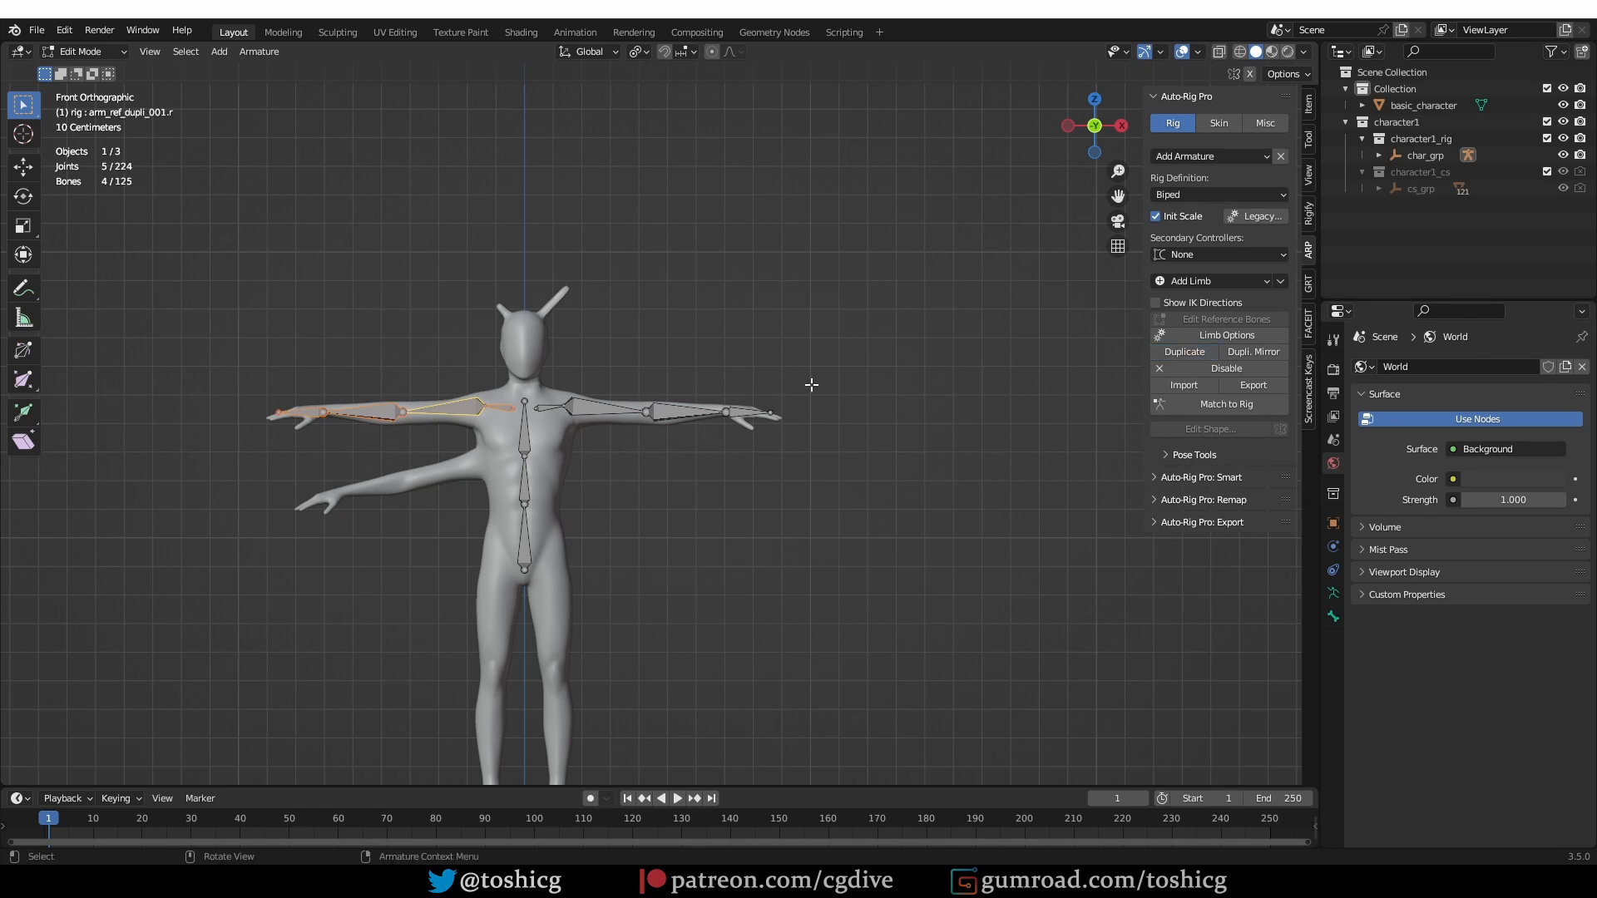
scroll(595, 383, "up", 2)
key("g")
key("z")
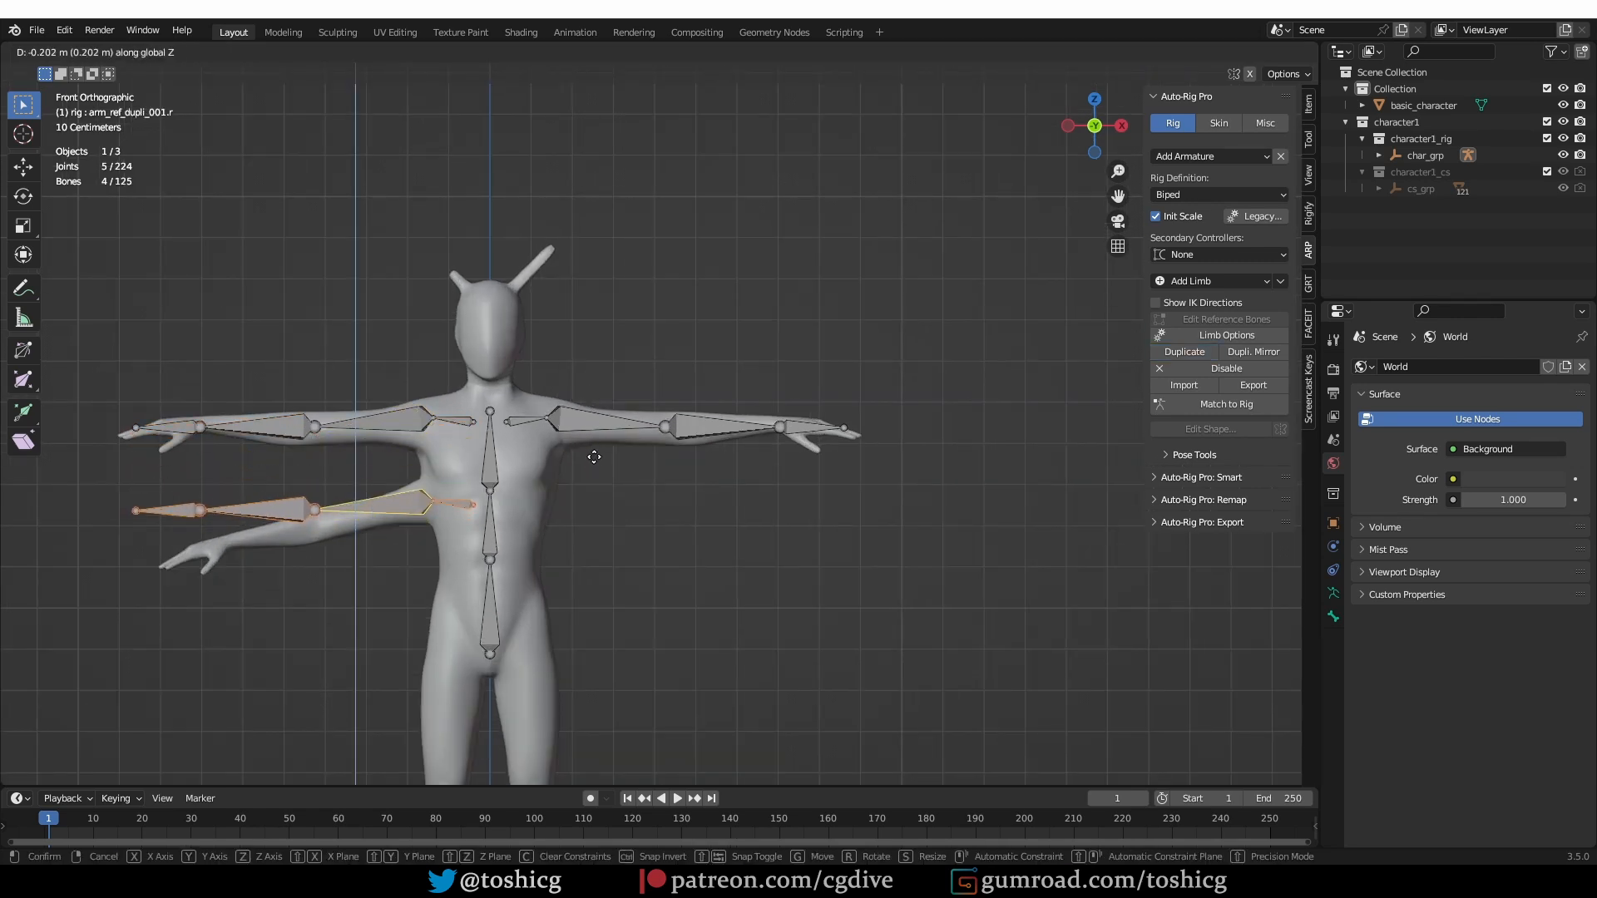
left_click(594, 452)
- Rotate and scale the duplicated arm to fit the model's lower right arm, turning it about Z and shifting it along Y
key("r")
left_click(609, 431)
key("s")
middle_click_drag(611, 433, 566, 422)
key("r")
key("z")
left_click(532, 436)
key("g")
key("y")
left_click(534, 432)
- Parent the upper arms' shoulder bones to the top spine bone and the lower arm's shoulder to the middle spine bone with Keep Offset
left_click(595, 336)
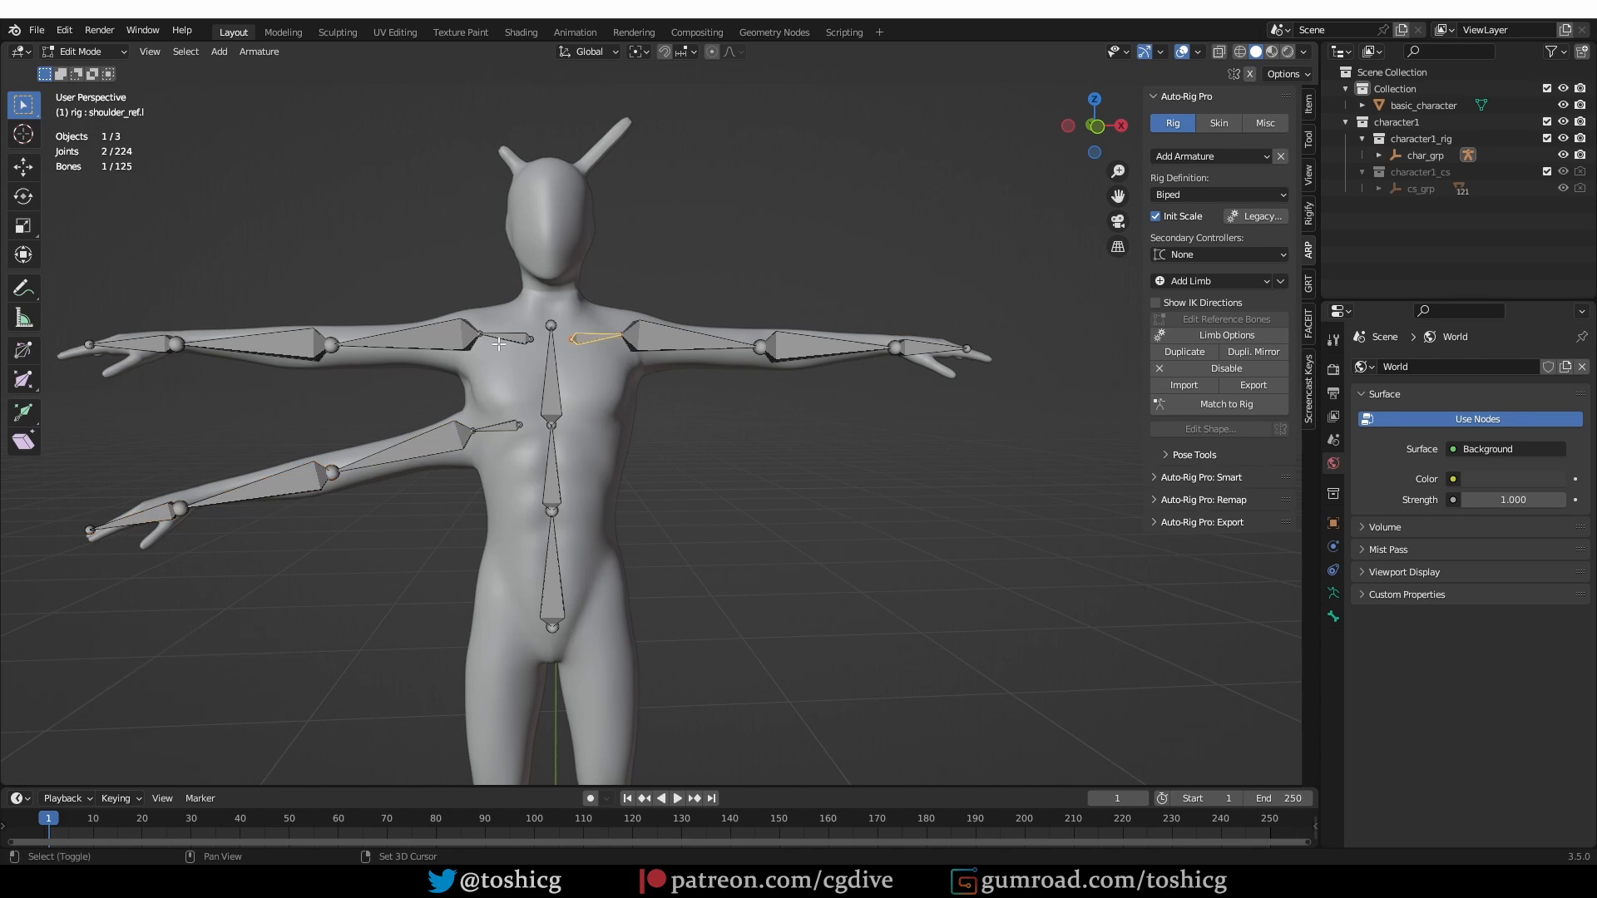
left_click(546, 384, "shift")
key("ctrl+p")
left_click(544, 382)
left_click(501, 428)
left_click(550, 457, "shift")
key("ctrl+p")
left_click(532, 360)
- Add a head limb with its facial bones disabled and move the base of the neck just above the spine's top joint
left_click(1224, 282)
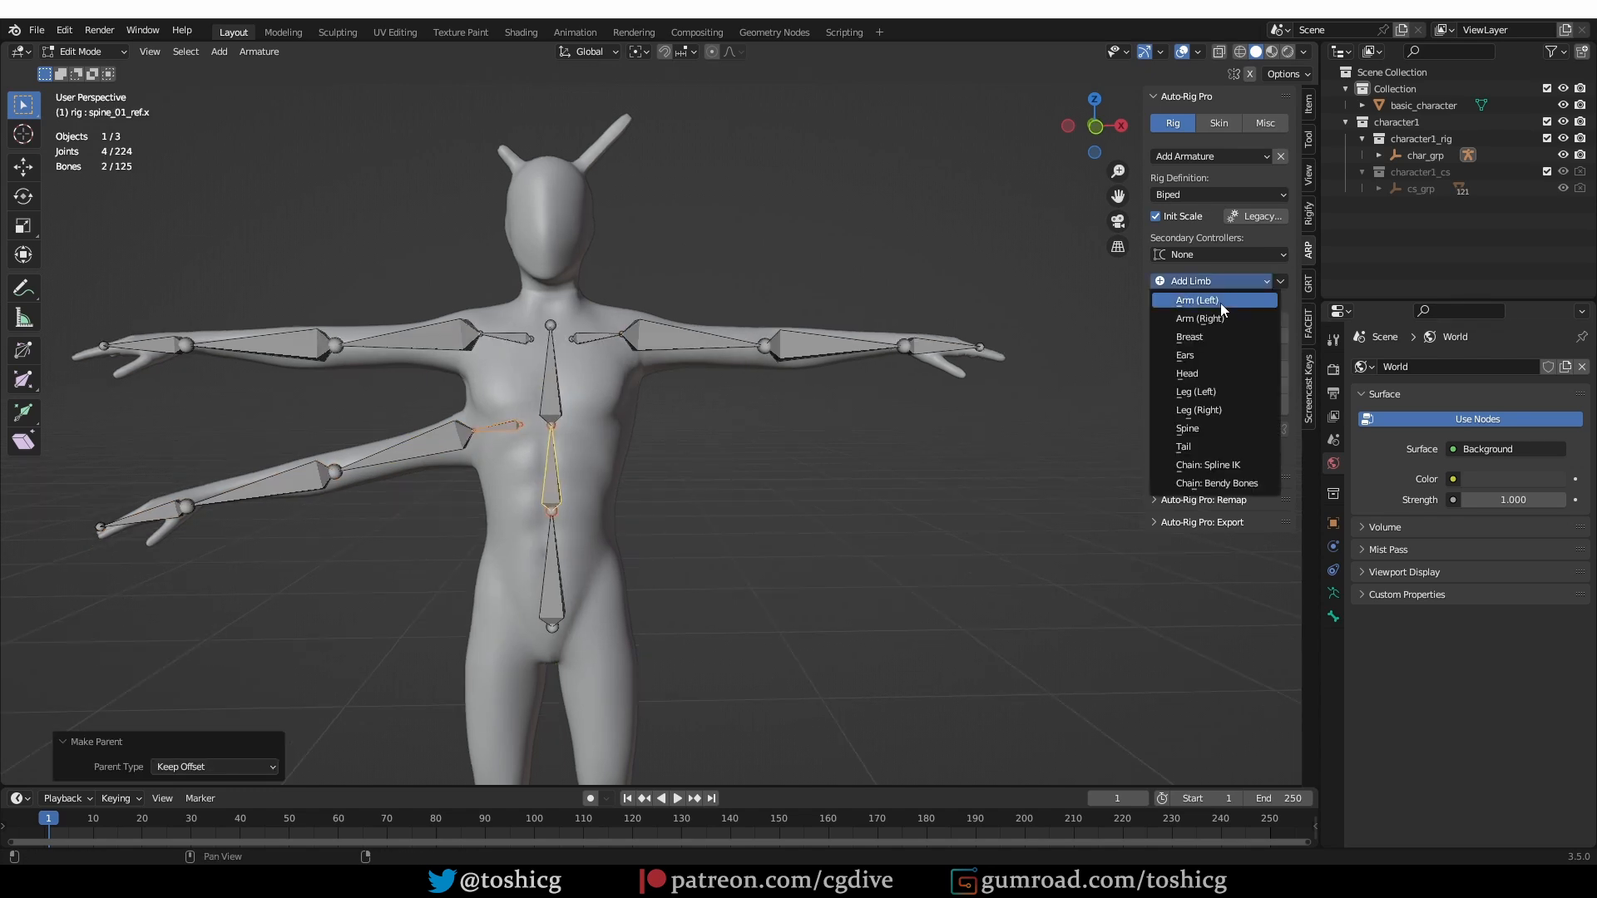
left_click(1198, 373)
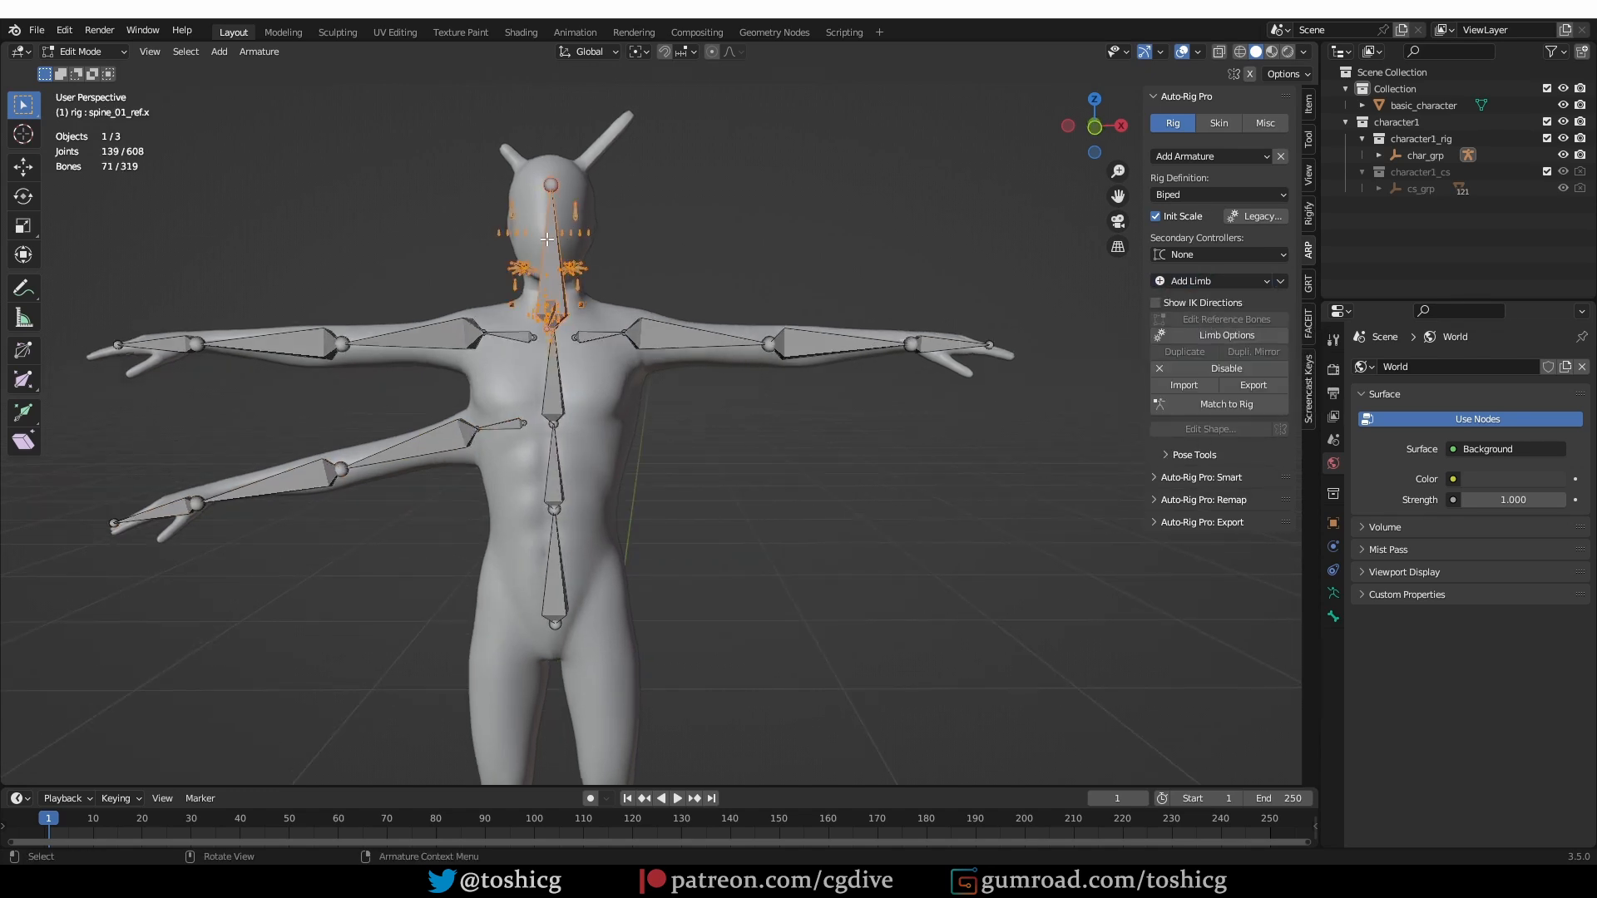
left_click(1200, 351)
left_click(1216, 378)
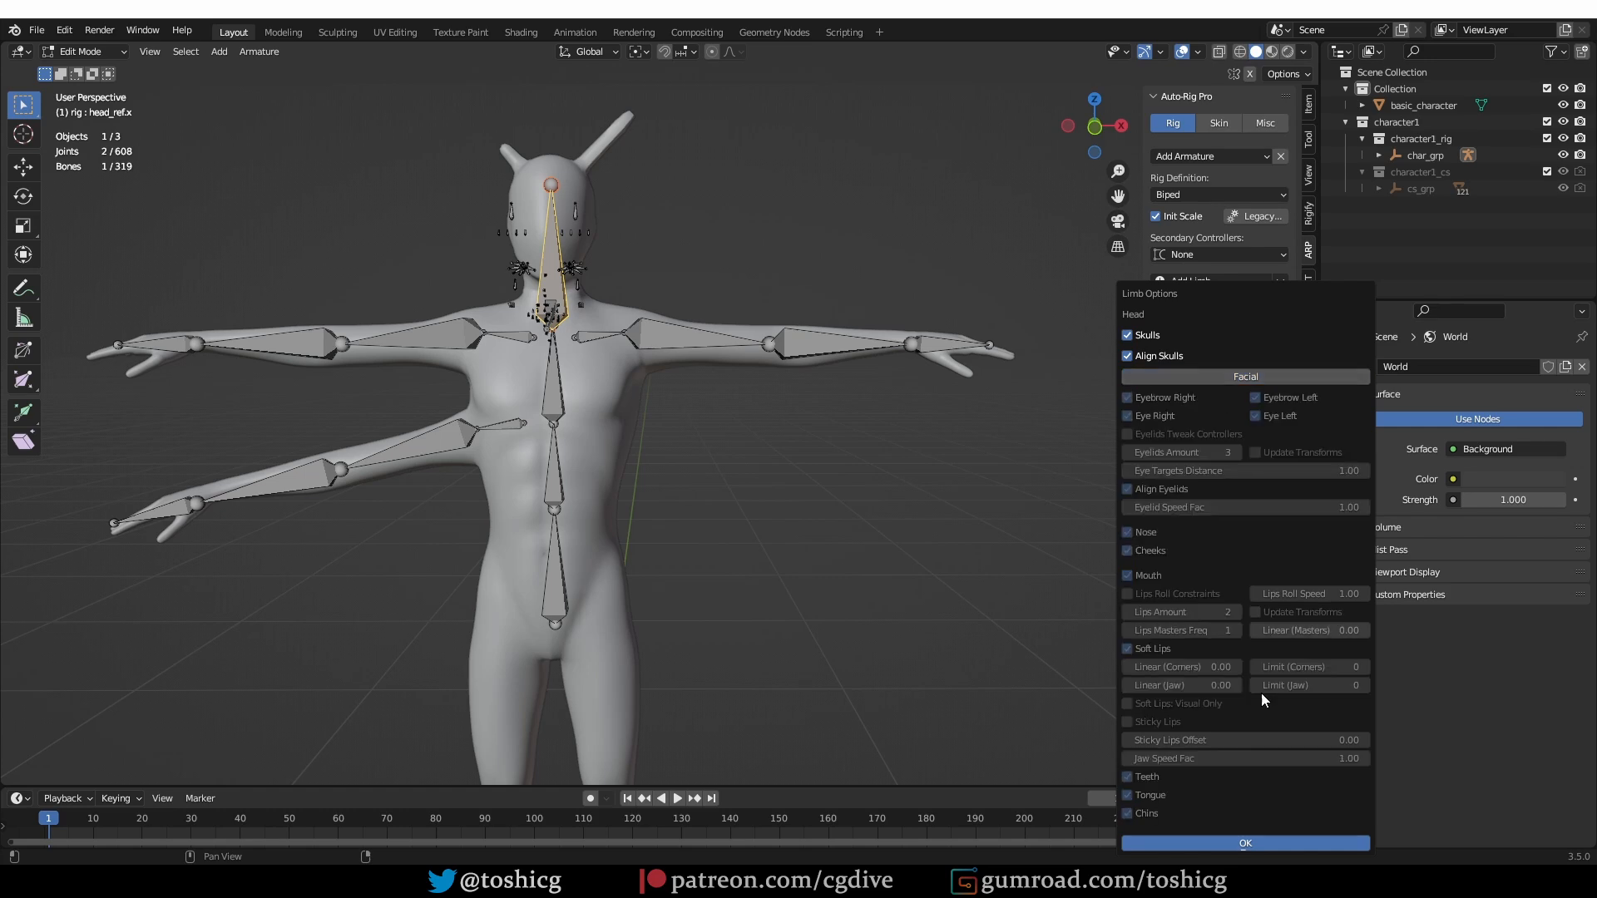
left_click(1245, 843)
left_click(565, 348)
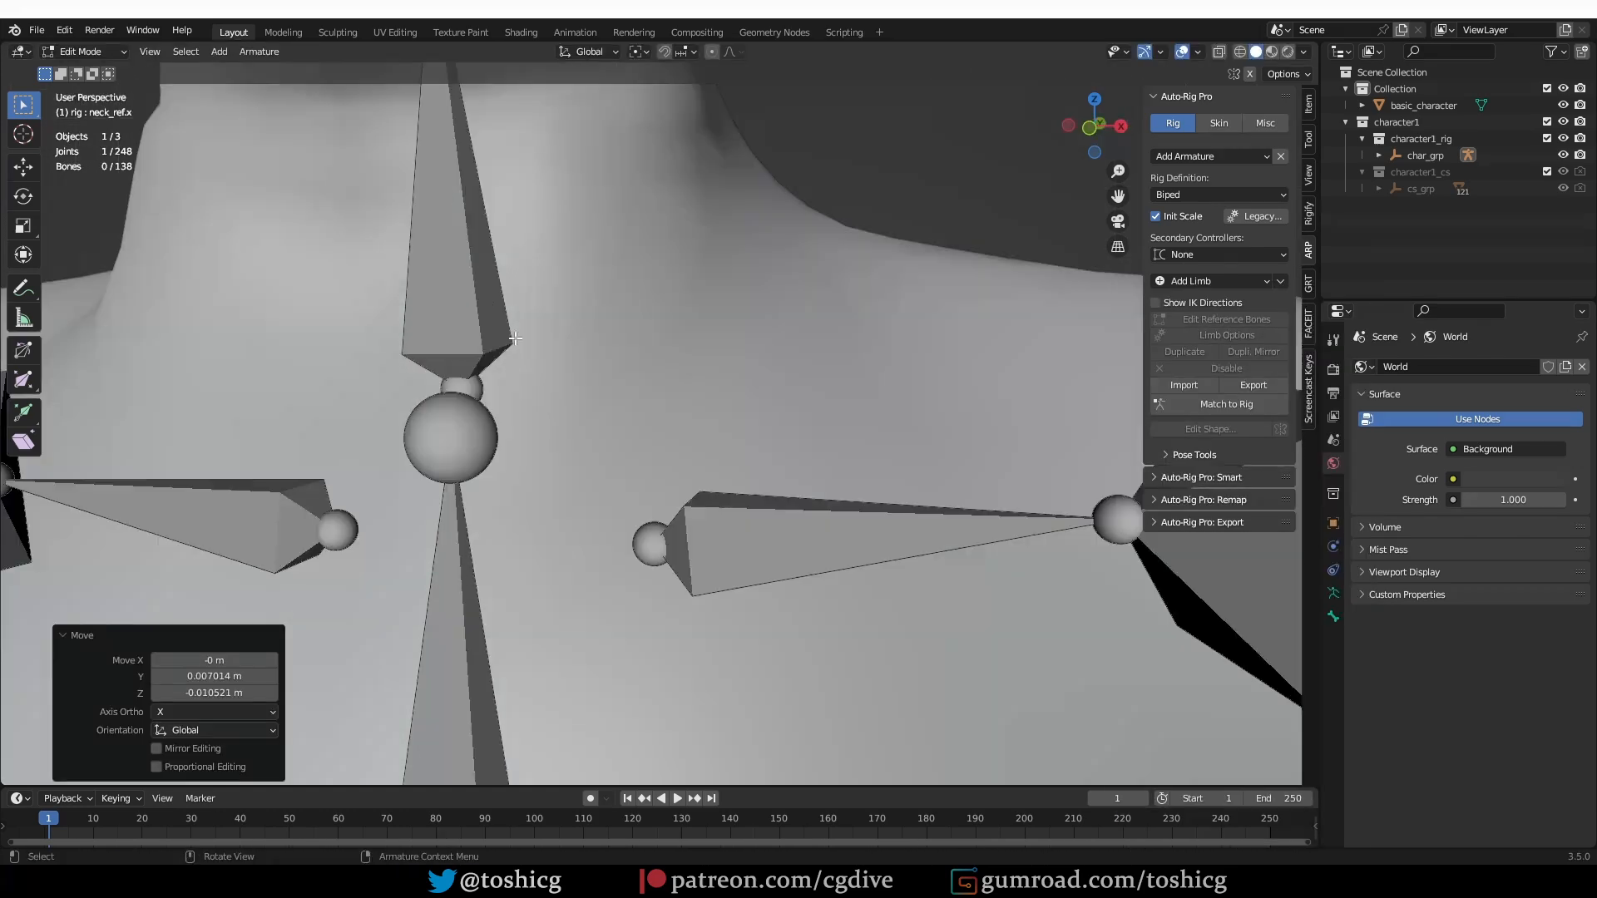
- Parent the neck bone to the top spine bone with Keep Offset
left_click(466, 320)
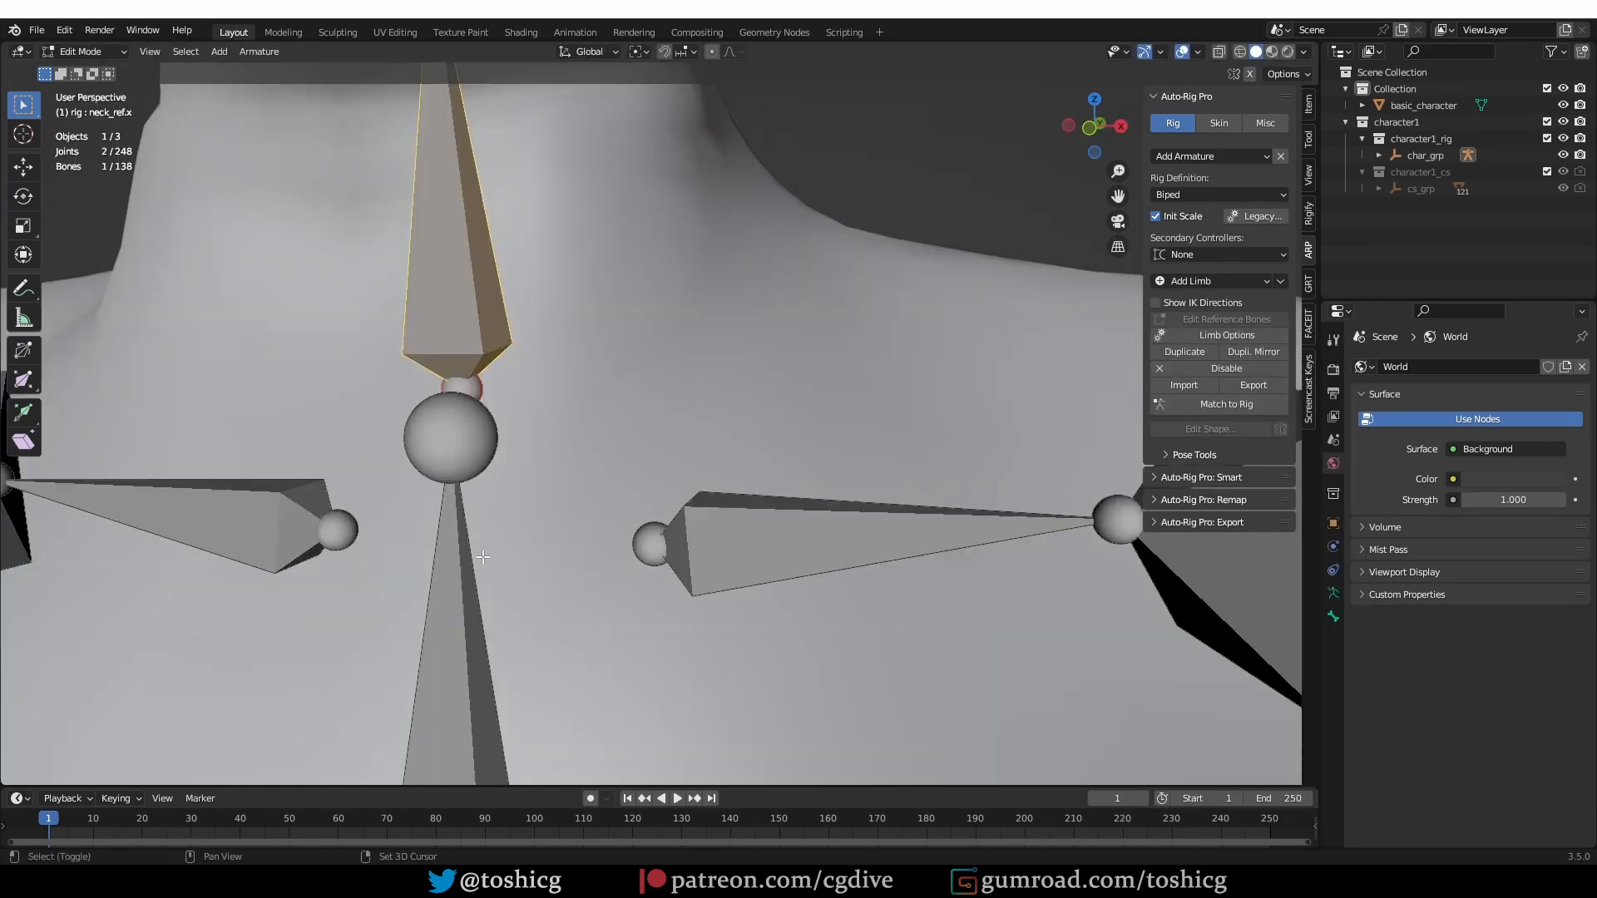
left_click(477, 555, "shift")
key("ctrl+p")
left_click(477, 555)
- Add an ears limb, then move and rotate the right ear's bones to fit the model's short ear
scroll(477, 556, "down", 12)
left_click(1202, 281)
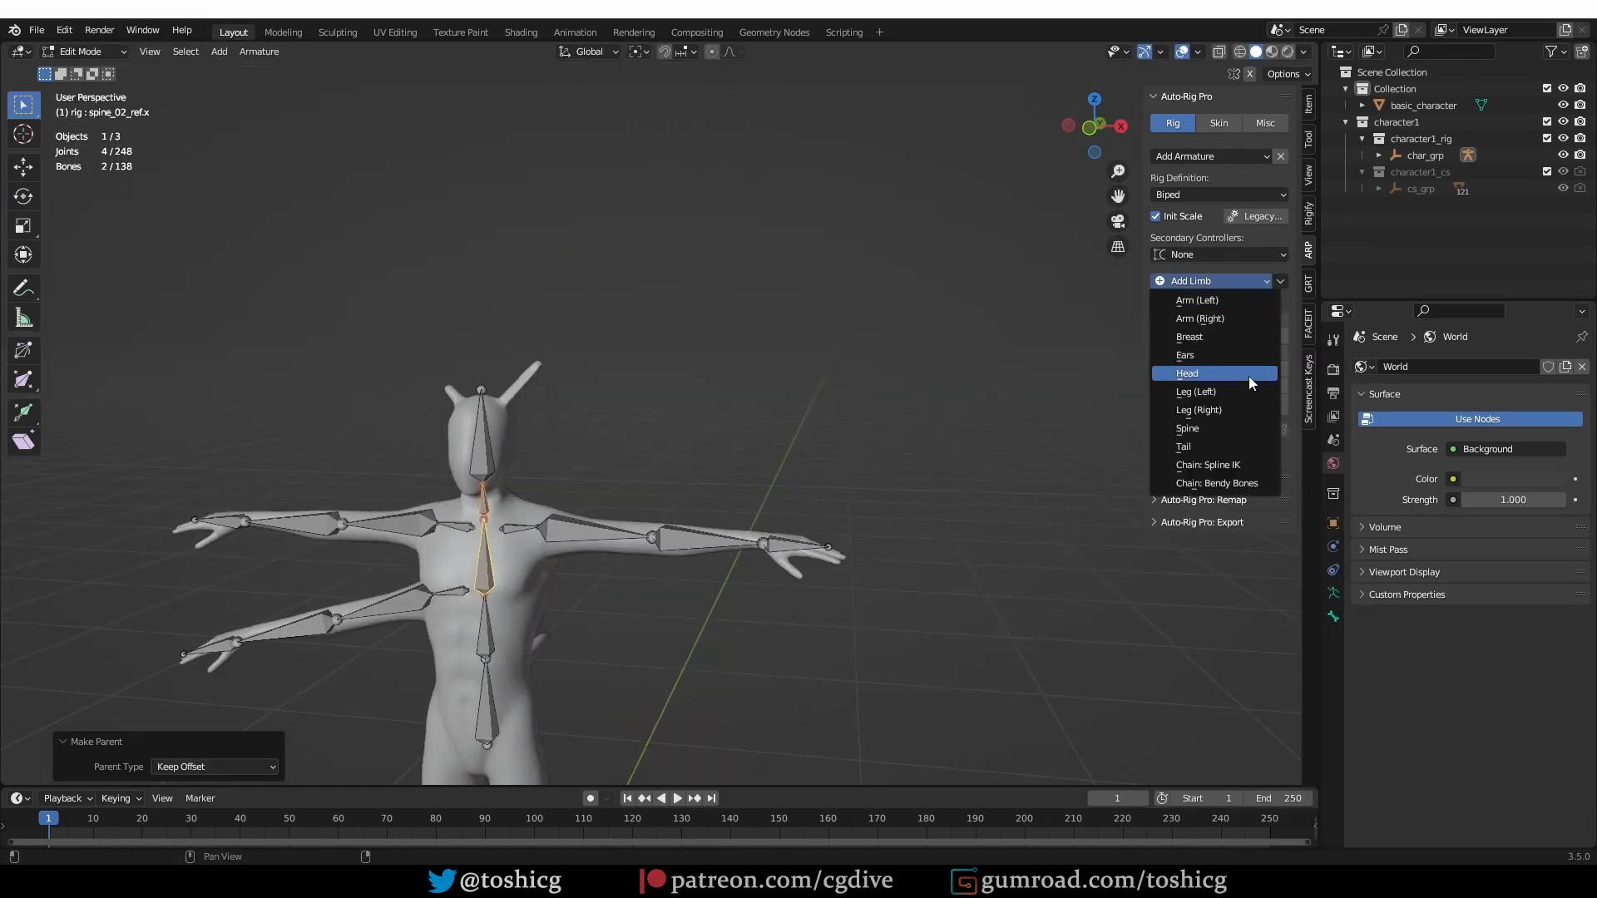
left_click(1218, 361)
scroll(506, 438, "up", 4)
key("KP_1")
left_click_drag(192, 353, 312, 416)
key("g")
key("r")
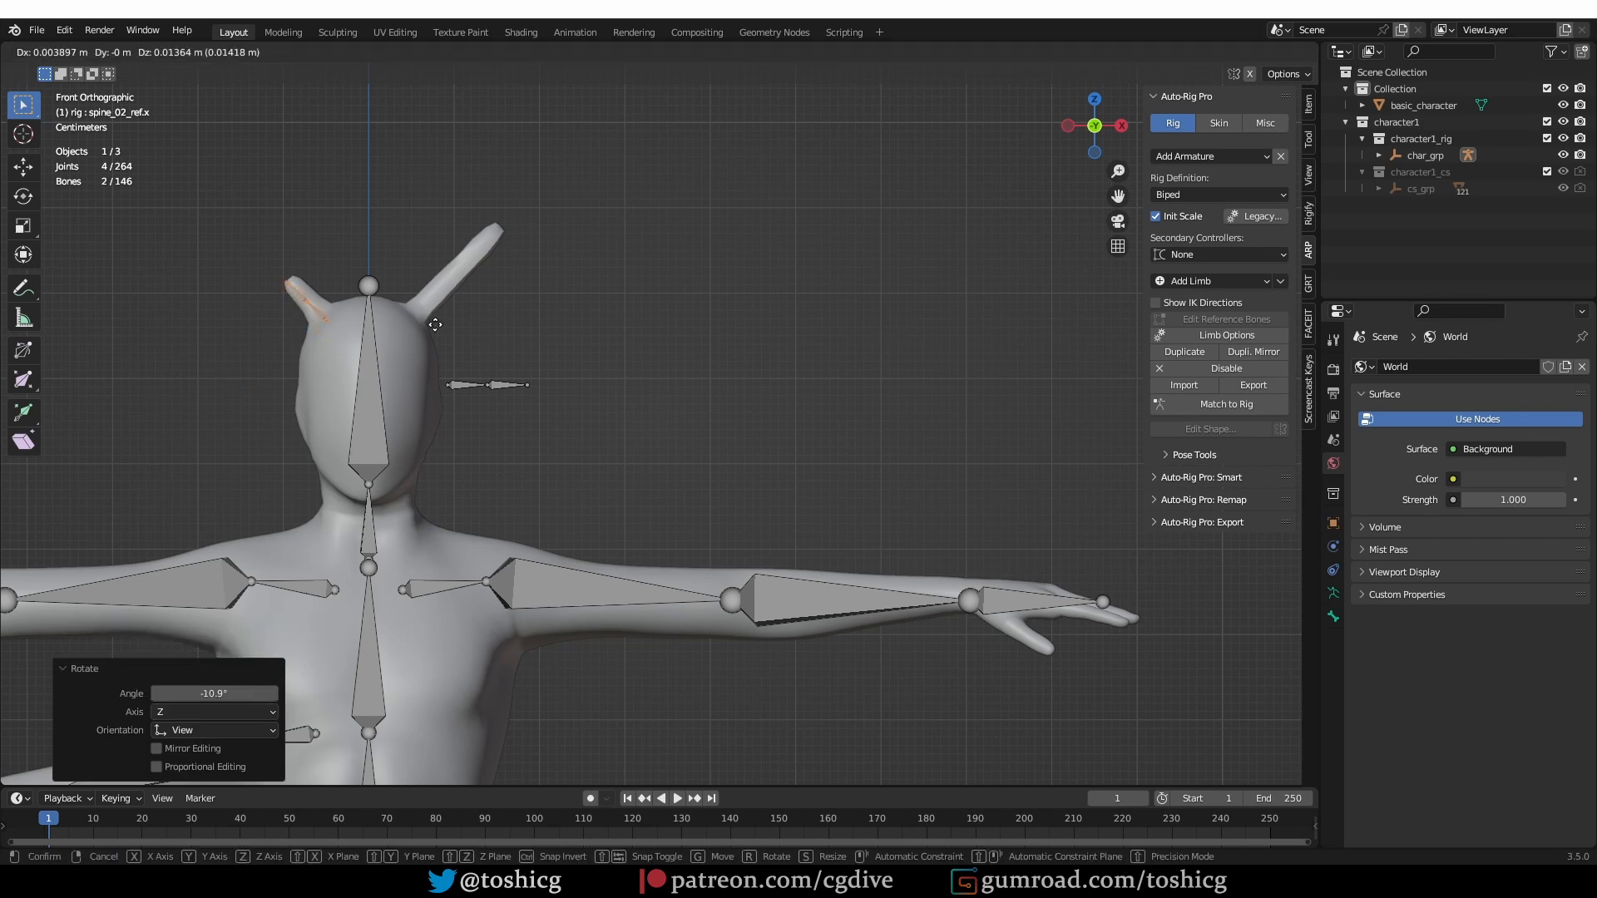
- Set the left ear's bone count to 3 and move and rotate its bones to fit the model's long ear
left_click(466, 385)
left_click(1277, 336)
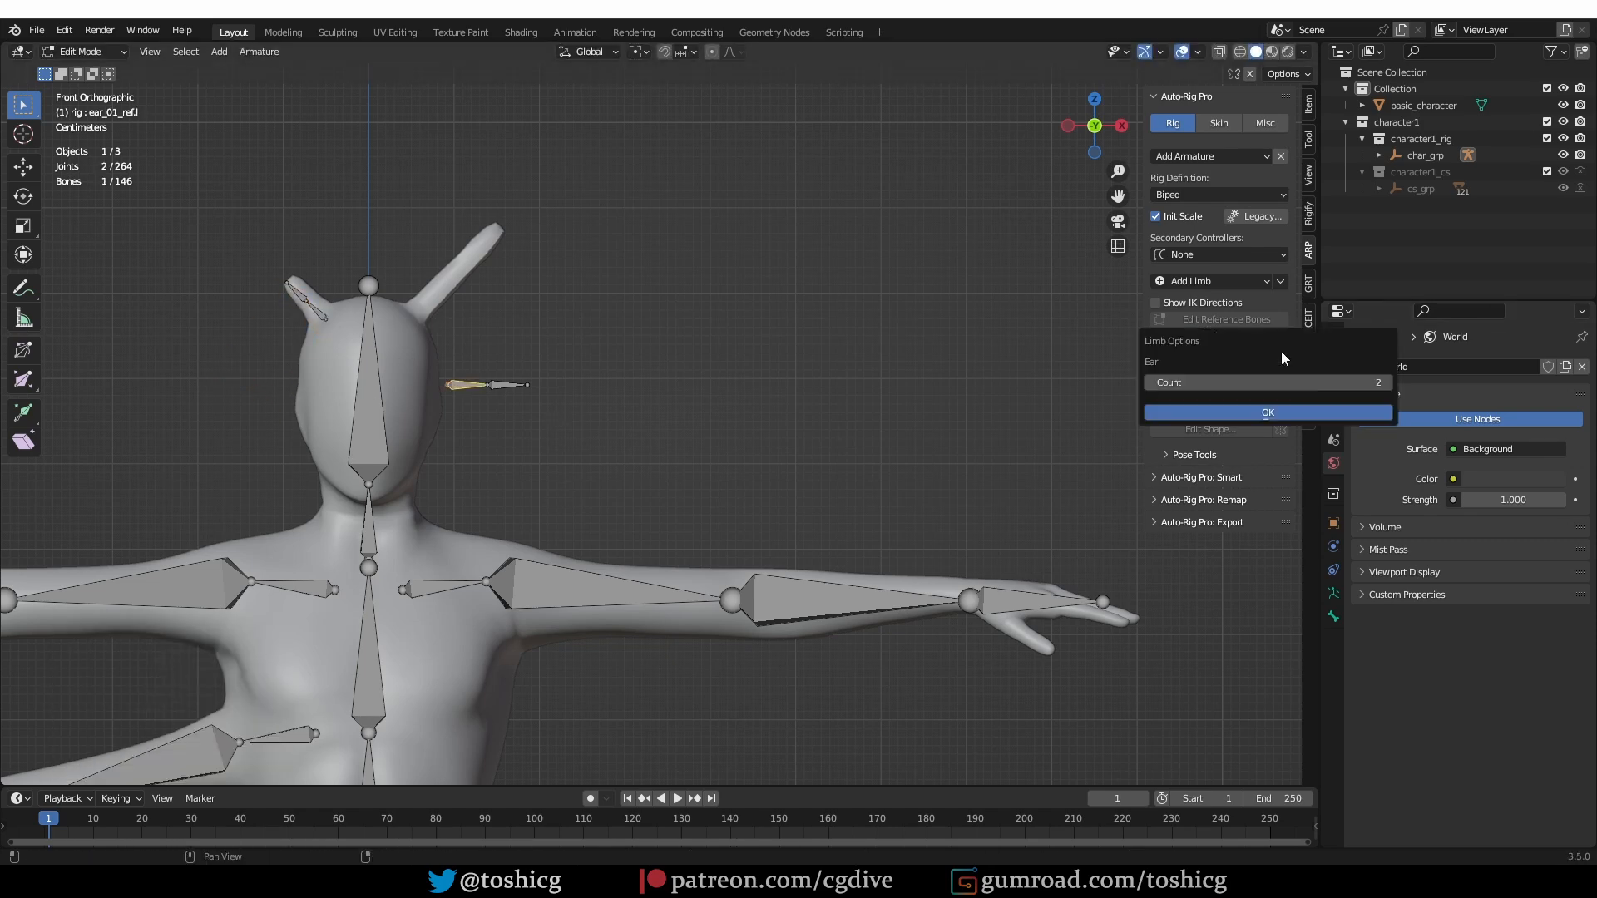
left_click(1362, 413)
key("g")
key("r")
key("KP_3")
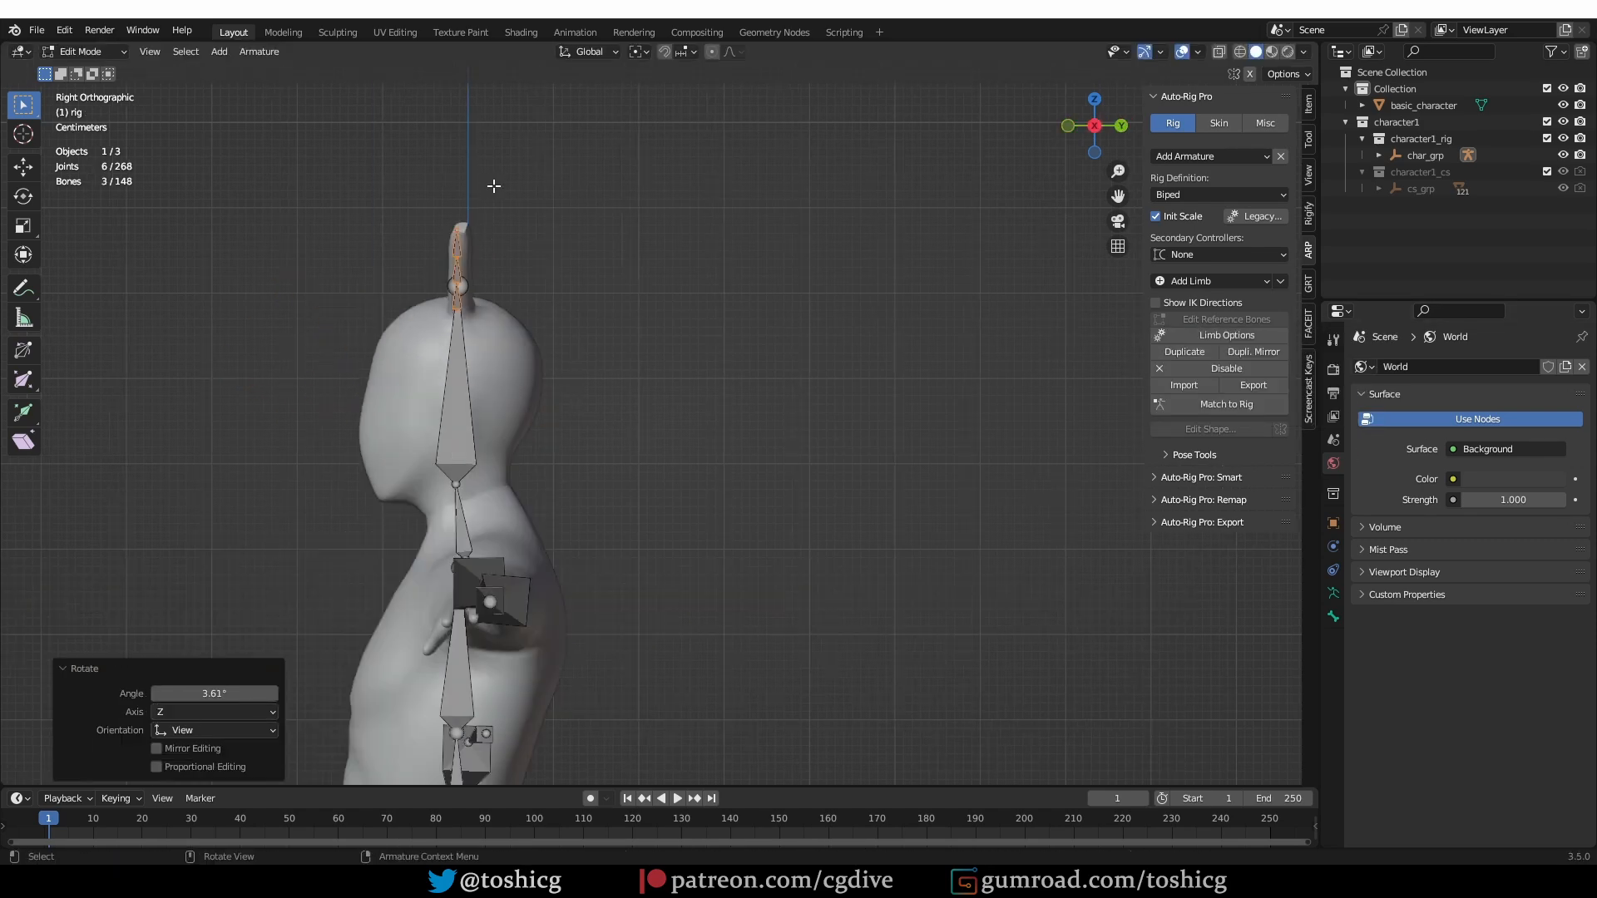
scroll(399, 279, "up", 4)
key("g")
middle_click_drag(332, 286, 599, 333)
scroll(599, 333, "down", 5)
- Add a left leg limb with all individual toes disabled in its limb options
left_click(1211, 283)
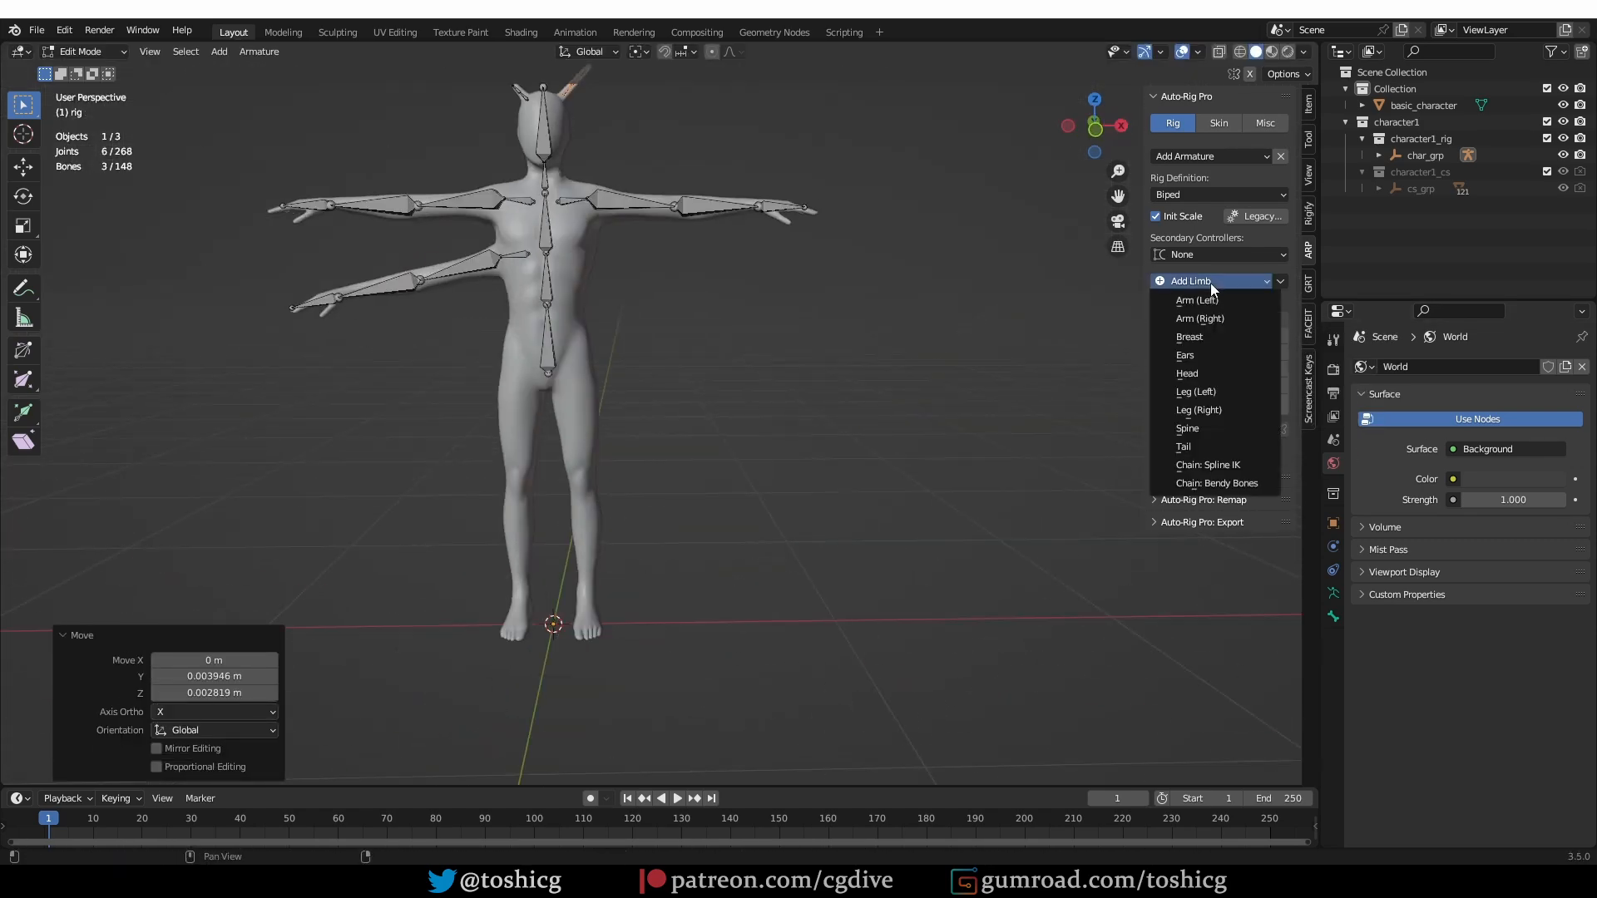
left_click(1223, 392)
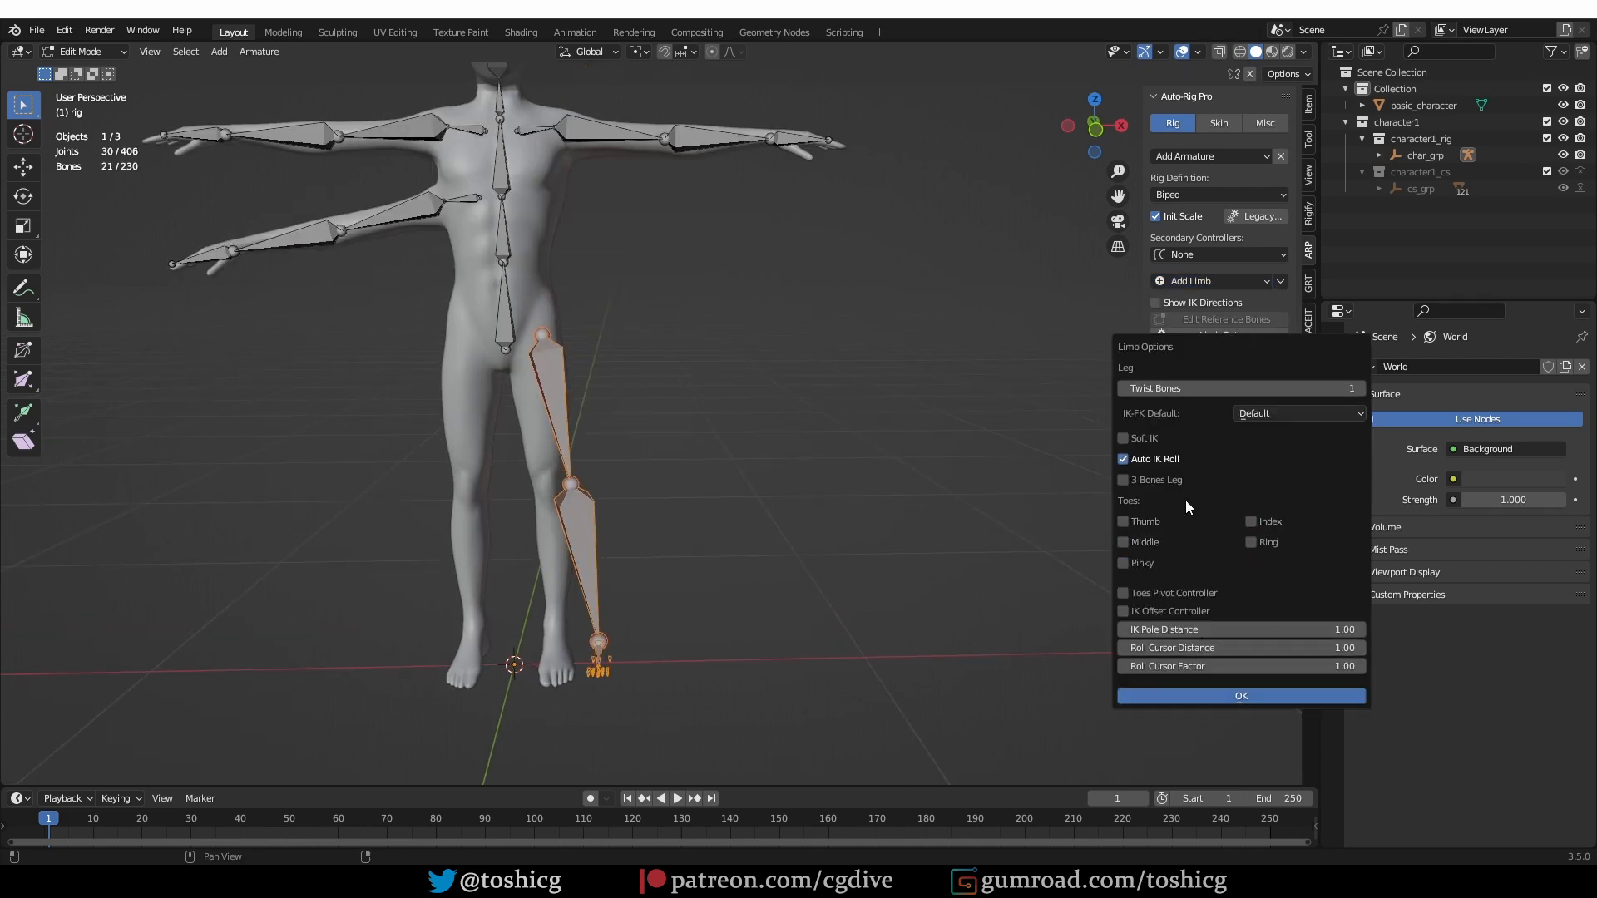
left_click(1215, 696)
scroll(532, 463, "up", 1)
left_click(1213, 335)
left_click(1219, 695)
left_click(562, 391)
left_click(1249, 334)
left_click(1248, 691)
- Rotate and move the left leg's bones in the front and side views to line up with the model's leg
key("KP_1")
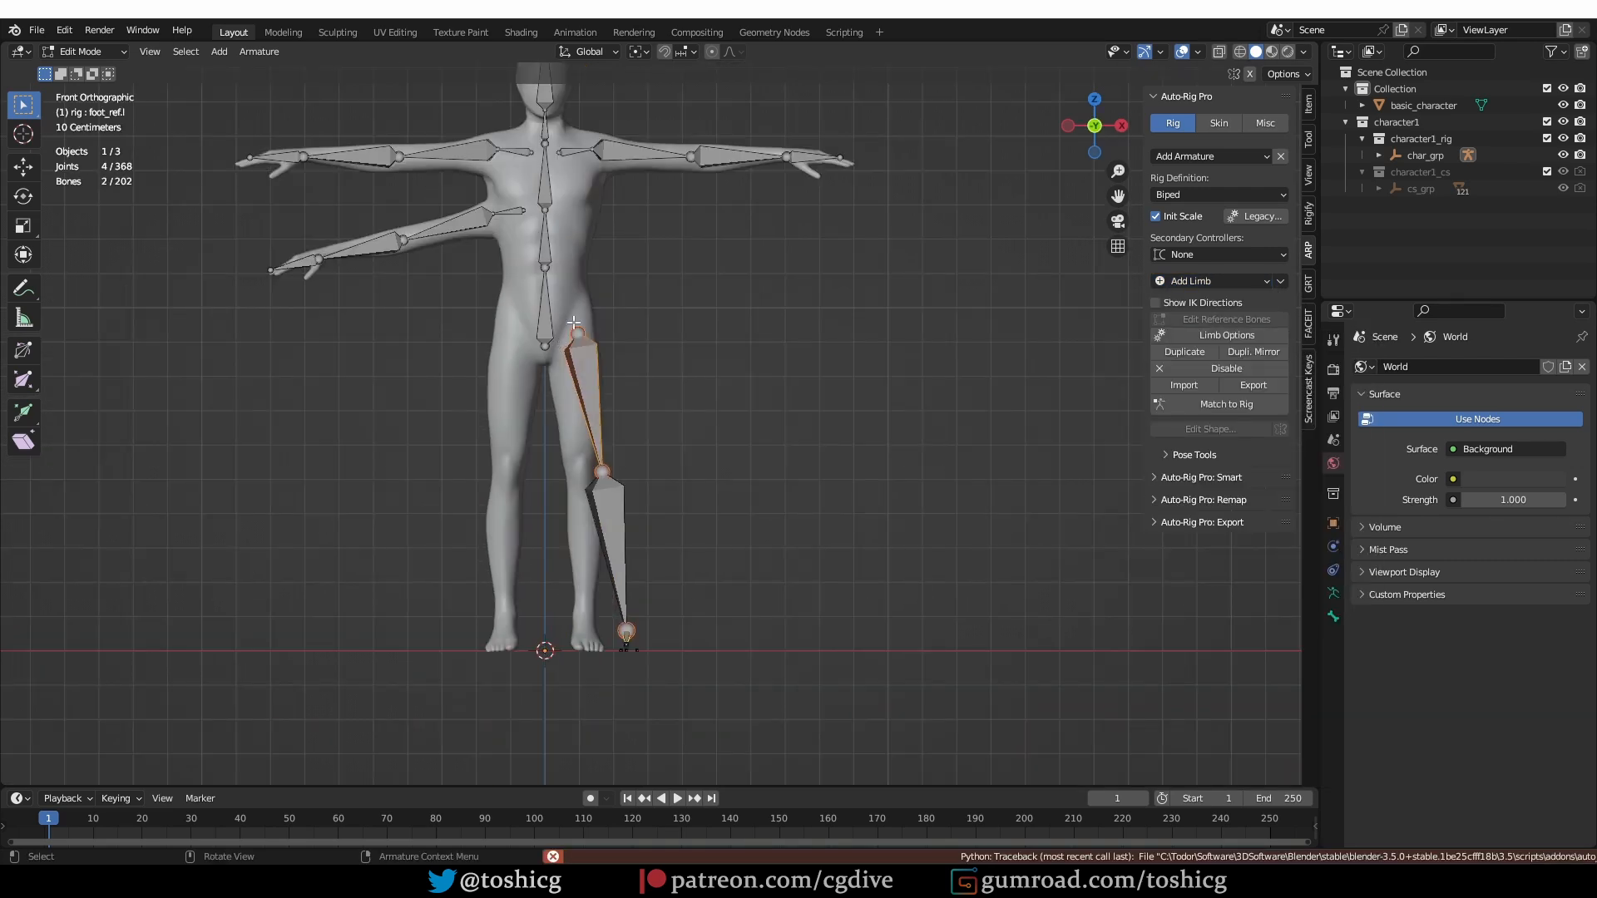
key("r")
left_click(702, 643)
key("KP_3")
scroll(574, 499, "up", 3)
key("g")
key("g")
- Refine the placement of the left leg's knee and foot bones from the side and back views
left_click(510, 458)
key("g")
middle_click_drag(510, 458, 898, 441)
left_click(616, 696)
key("ctrl+KP_1")
key("g")
- Mirror the left leg to the other side and parent both thigh bones to the spine's root bone with Keep Offset
left_click(845, 391)
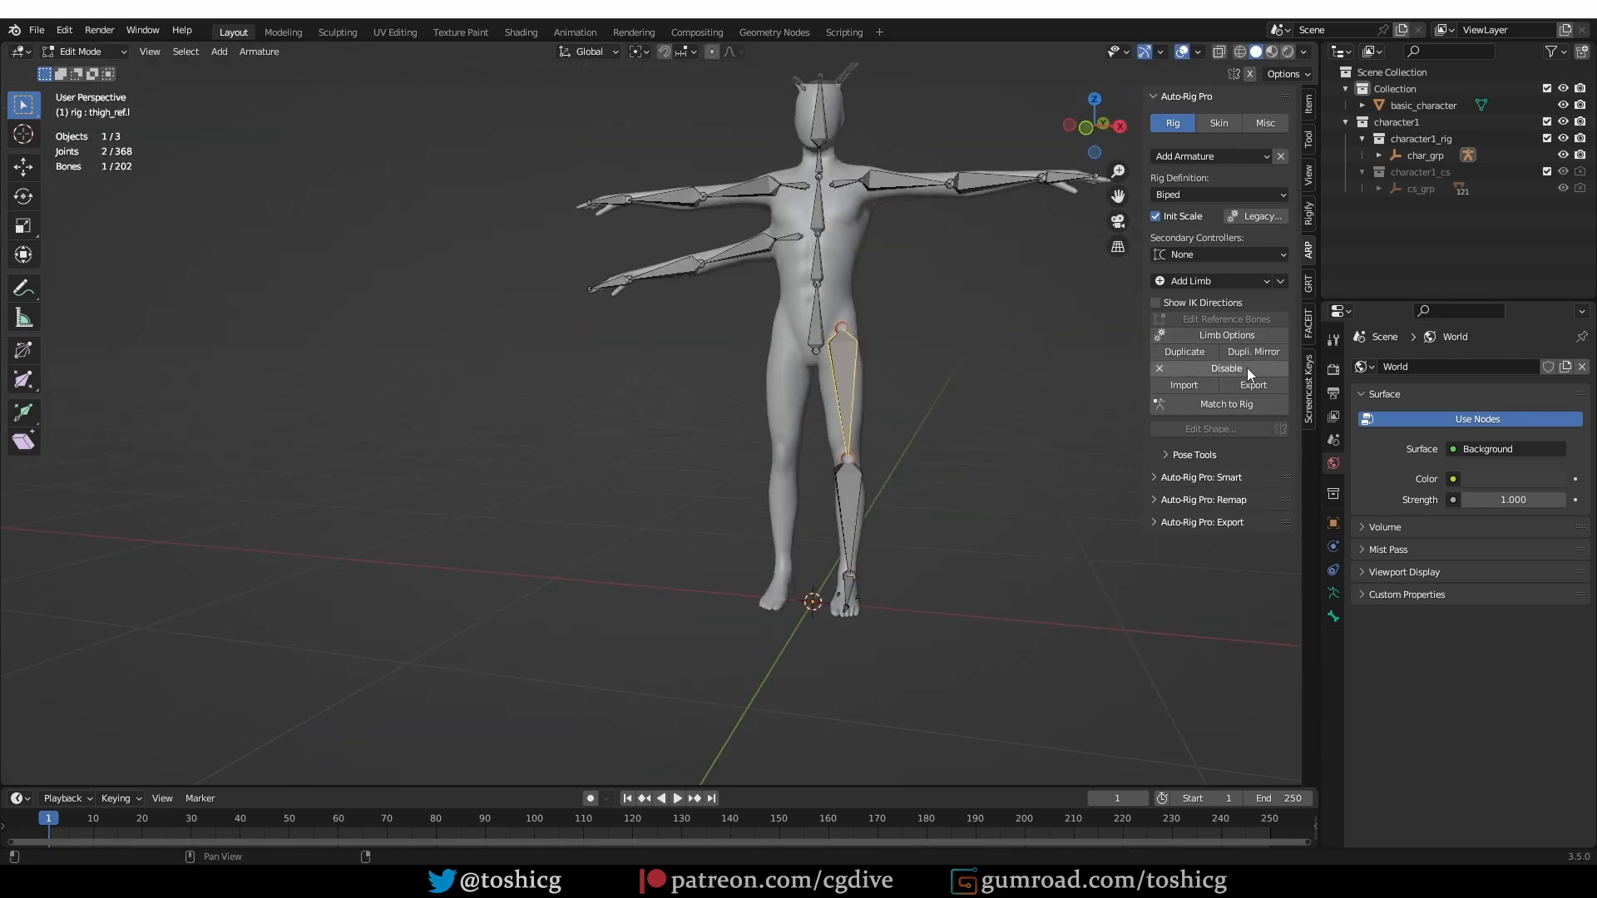
middle_click_drag(785, 376, 797, 379)
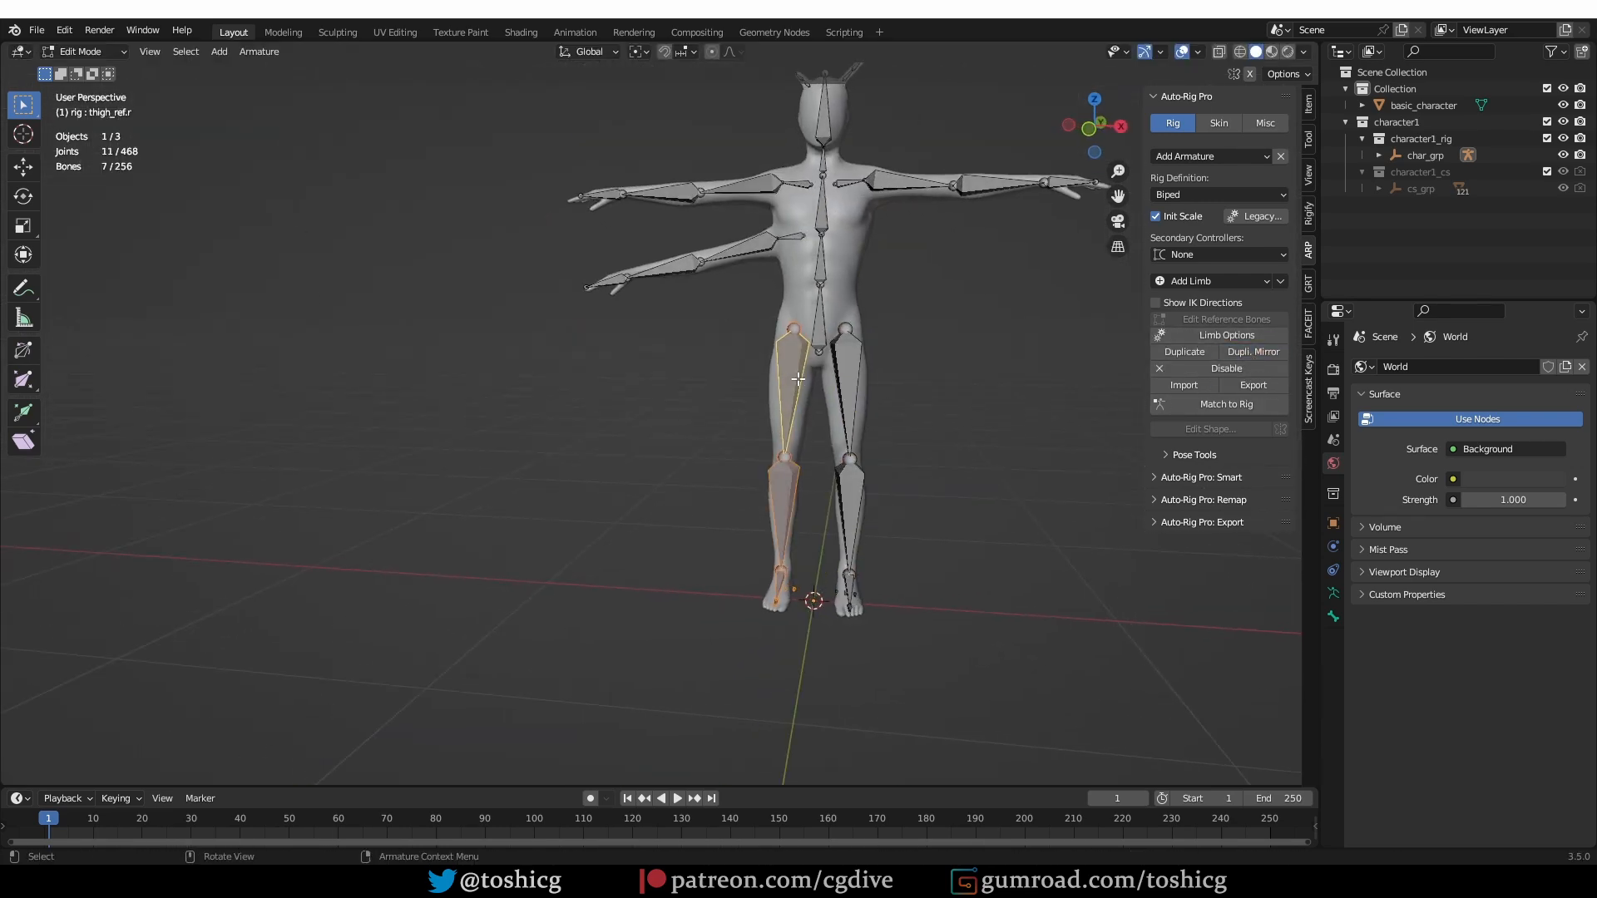
left_click(854, 378, "shift")
left_click(818, 349, "shift")
key("ctrl+p")
left_click(817, 314)
- Generate the control rig from the reference bones with Match to Rig and leave pose mode
middle_click_drag(817, 314, 856, 400)
left_click(1208, 406)
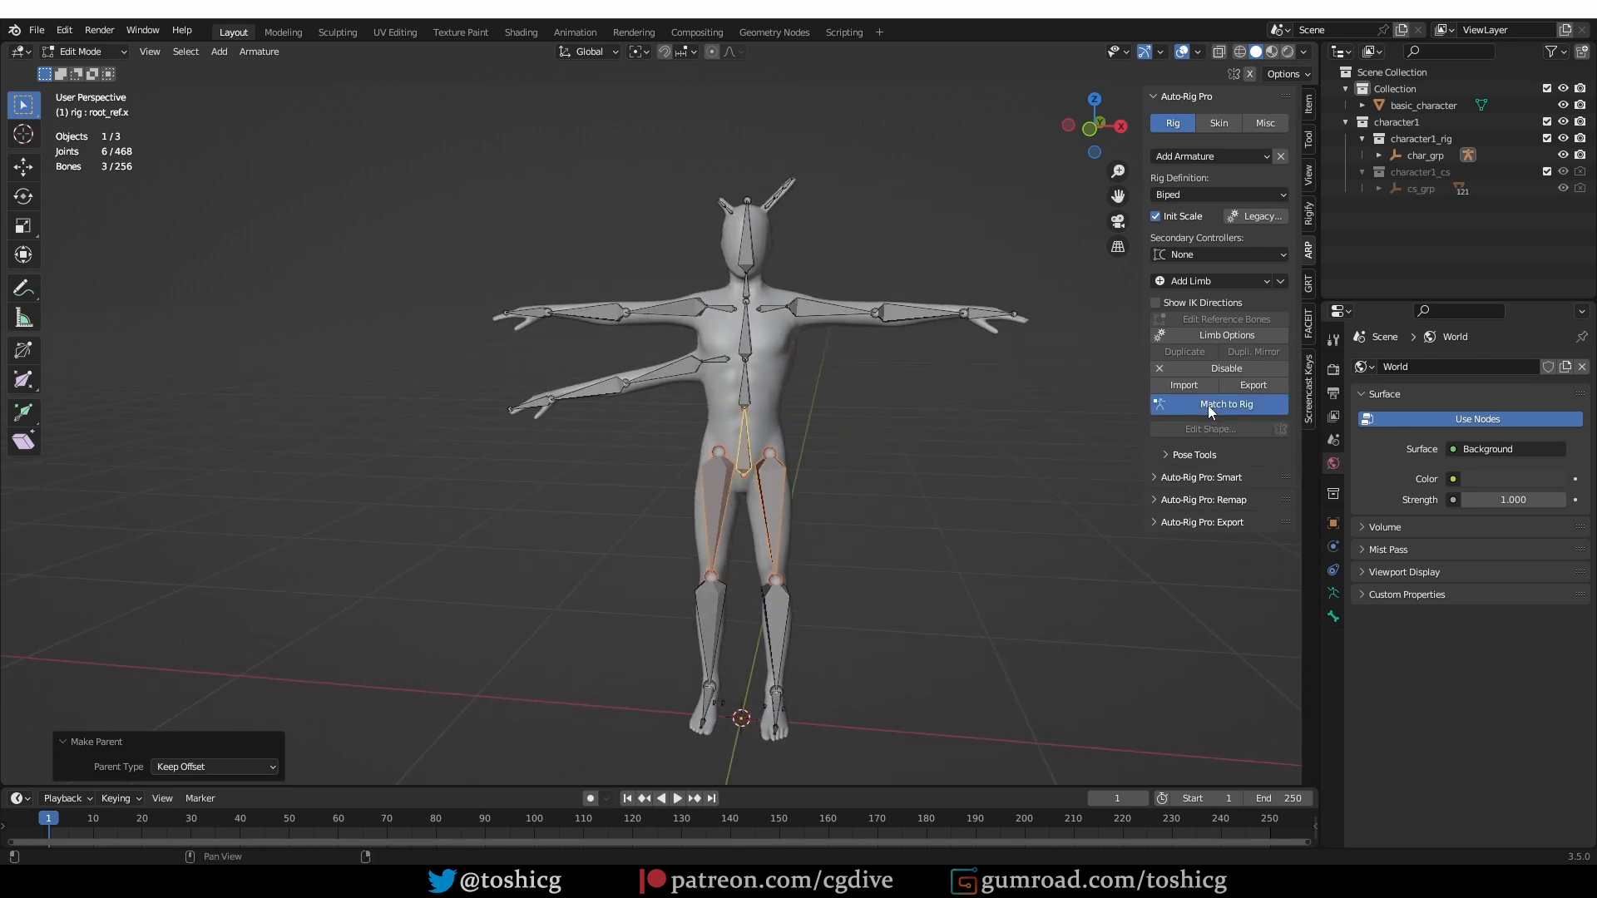
key("ctrl+Tab")
middle_click_drag(720, 370, 732, 367)
middle_click_drag(732, 367, 736, 341, "shift")
- Select the character mesh together with the rig and bind it using the Heat Maps engine
left_click(736, 341)
left_click(838, 306, "shift")
left_click(1219, 125)
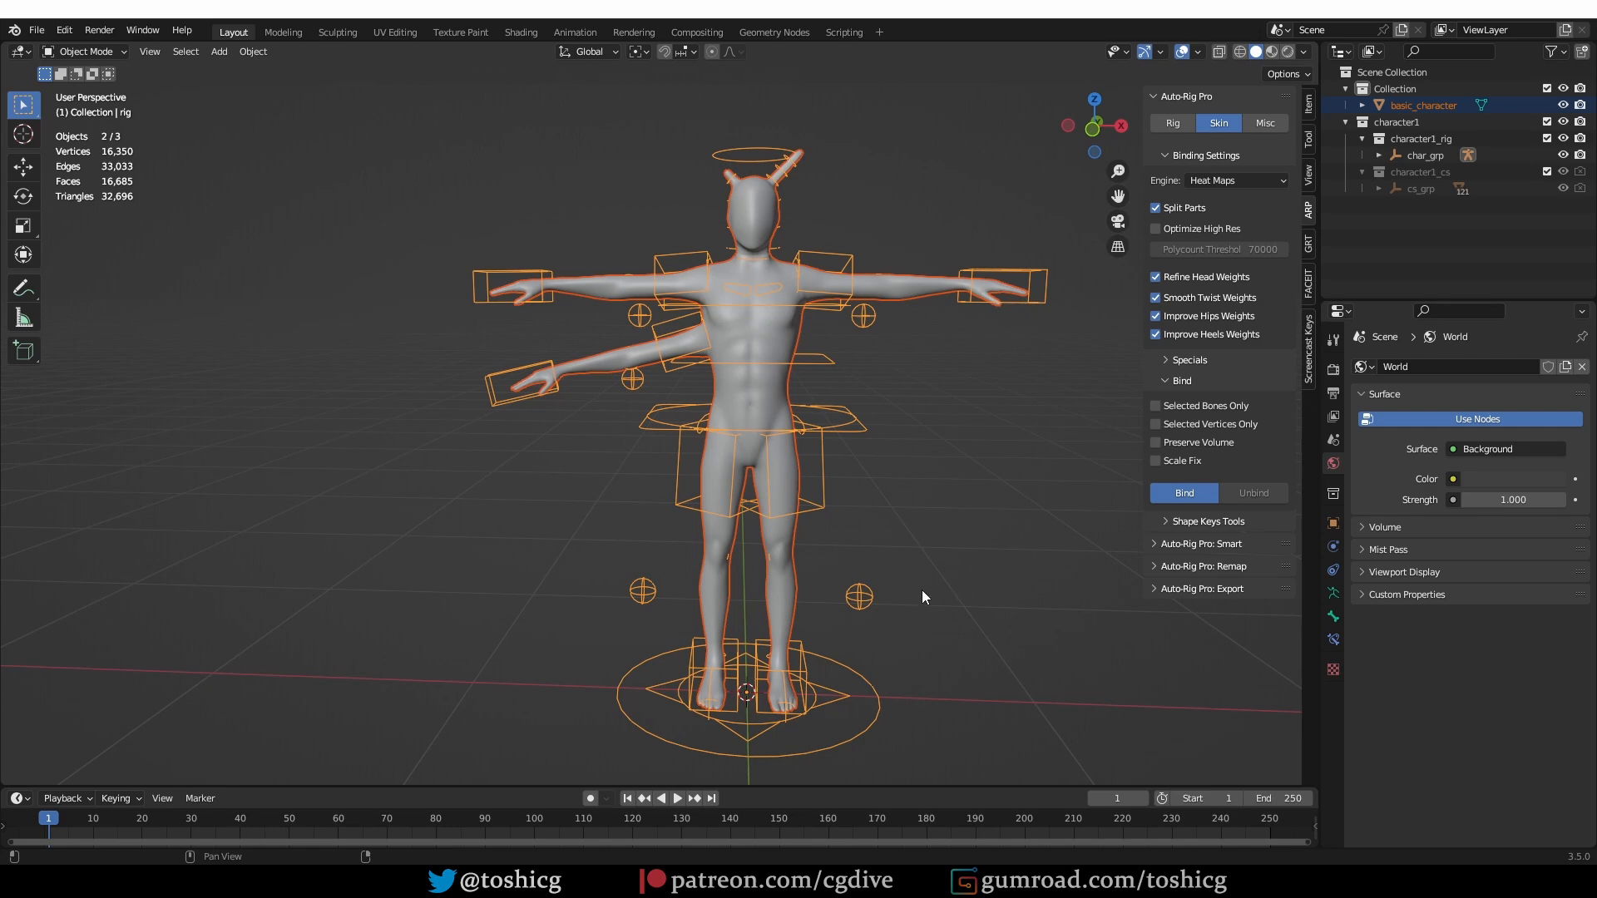
- Test the skinning in pose mode by posing the body, hand, left ear and left foot controls
key("ctrl+Tab")
left_click(861, 430)
key("g")
left_click(1031, 301)
left_click(492, 405)
left_click(474, 303)
key("r")
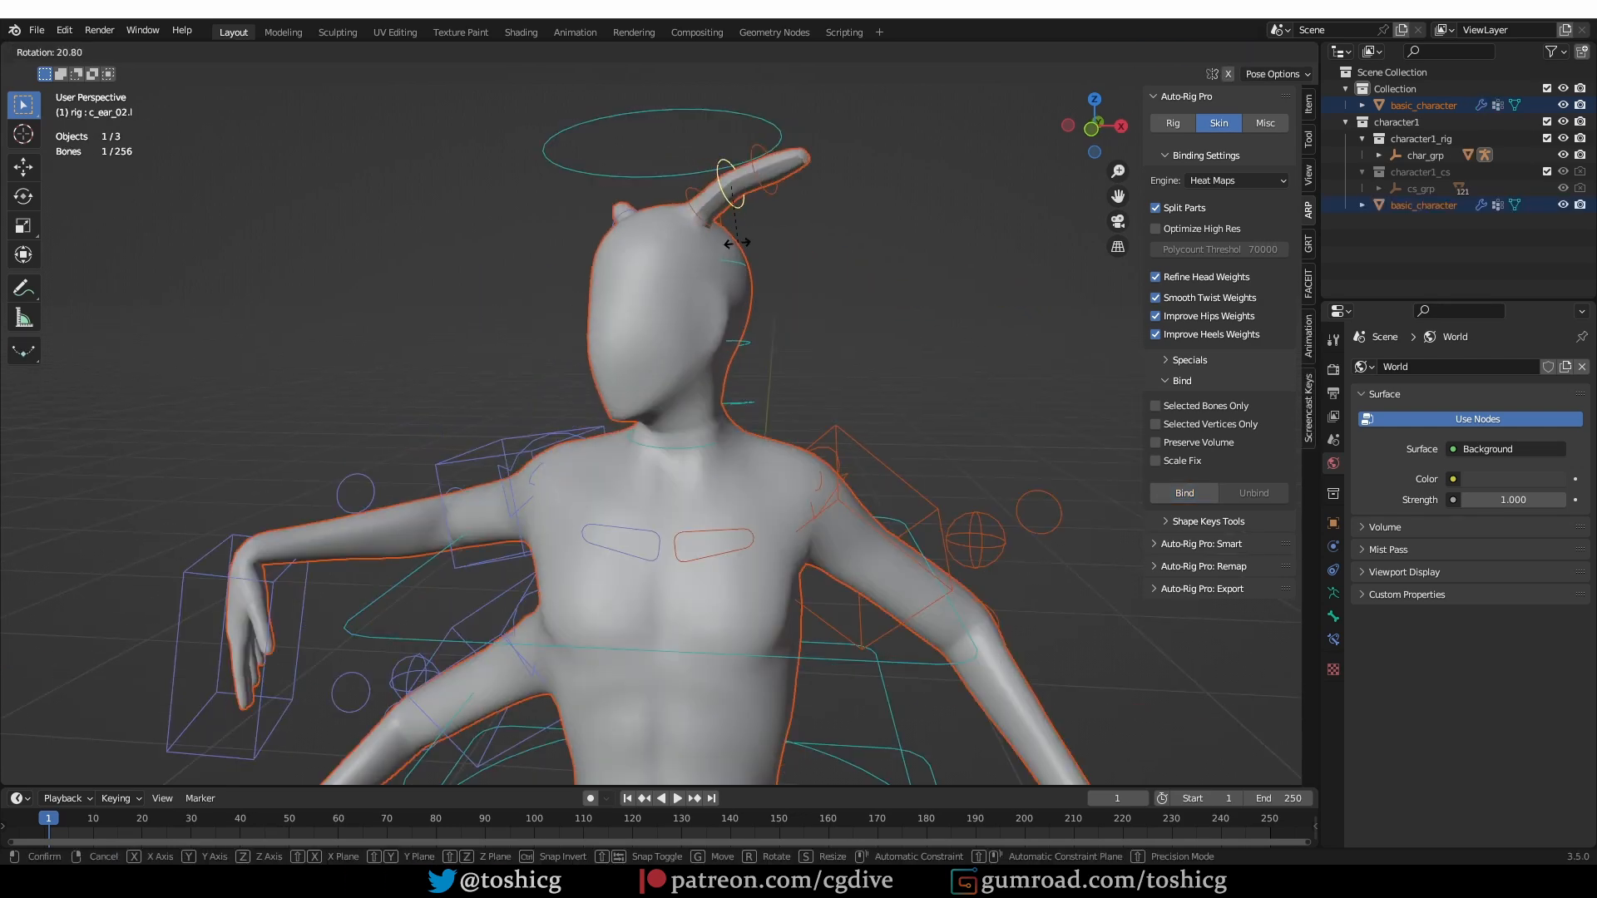
left_click(732, 692)
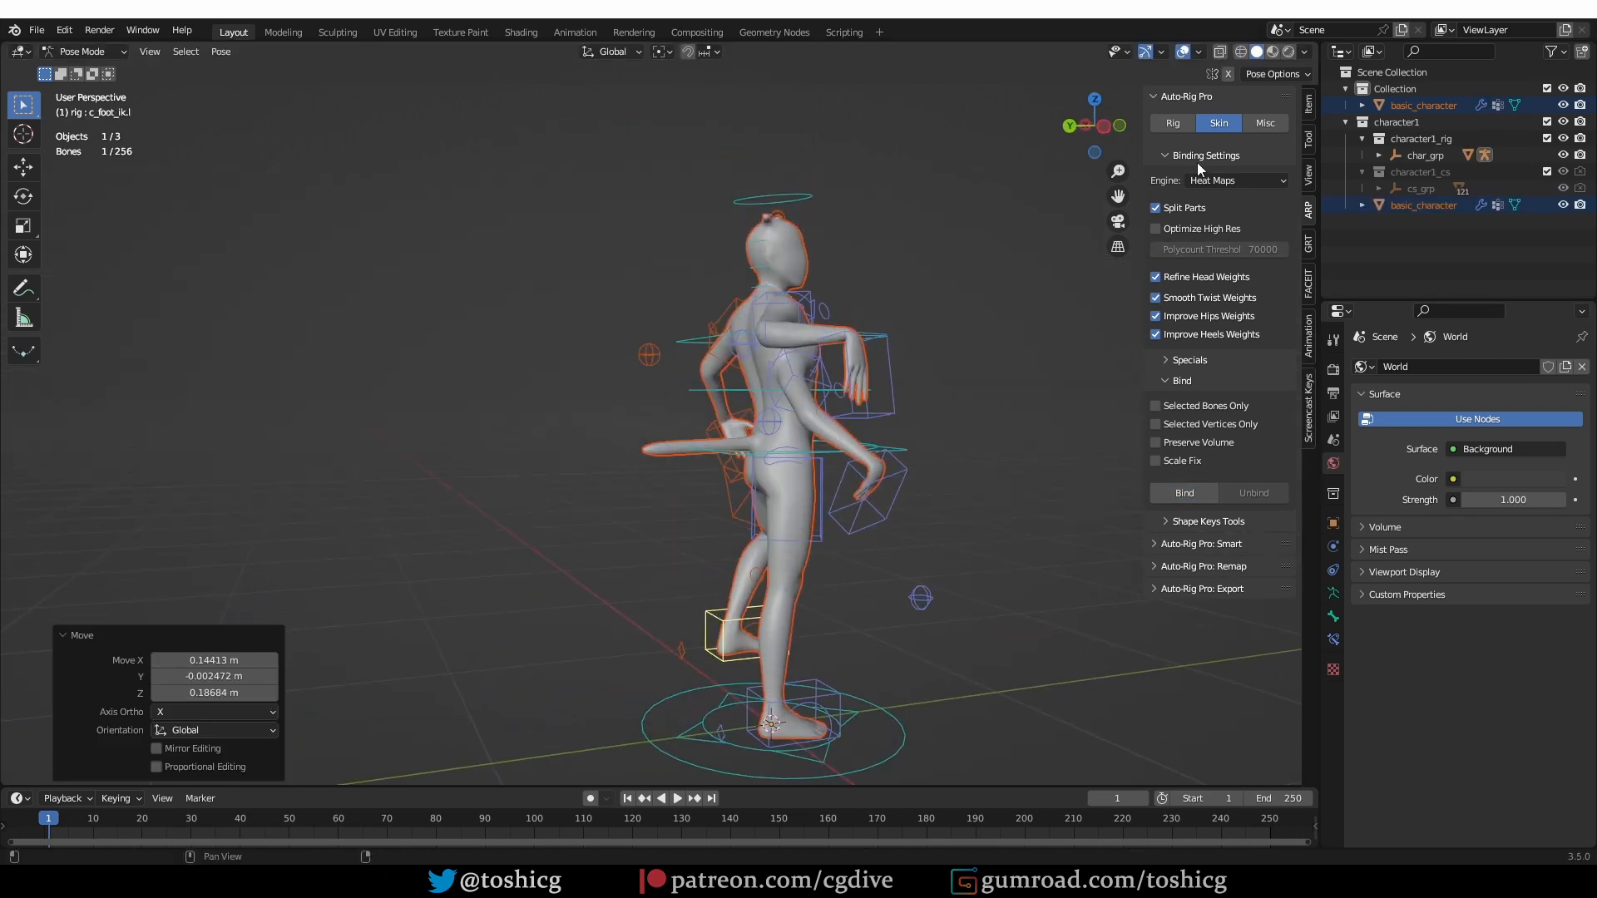
- Return to editing the reference bones, add a tail limb and fit it to the model's tail, scaling it to 0.975
left_click(1168, 99)
left_click(1167, 99)
left_click(1174, 124)
left_click(1243, 303)
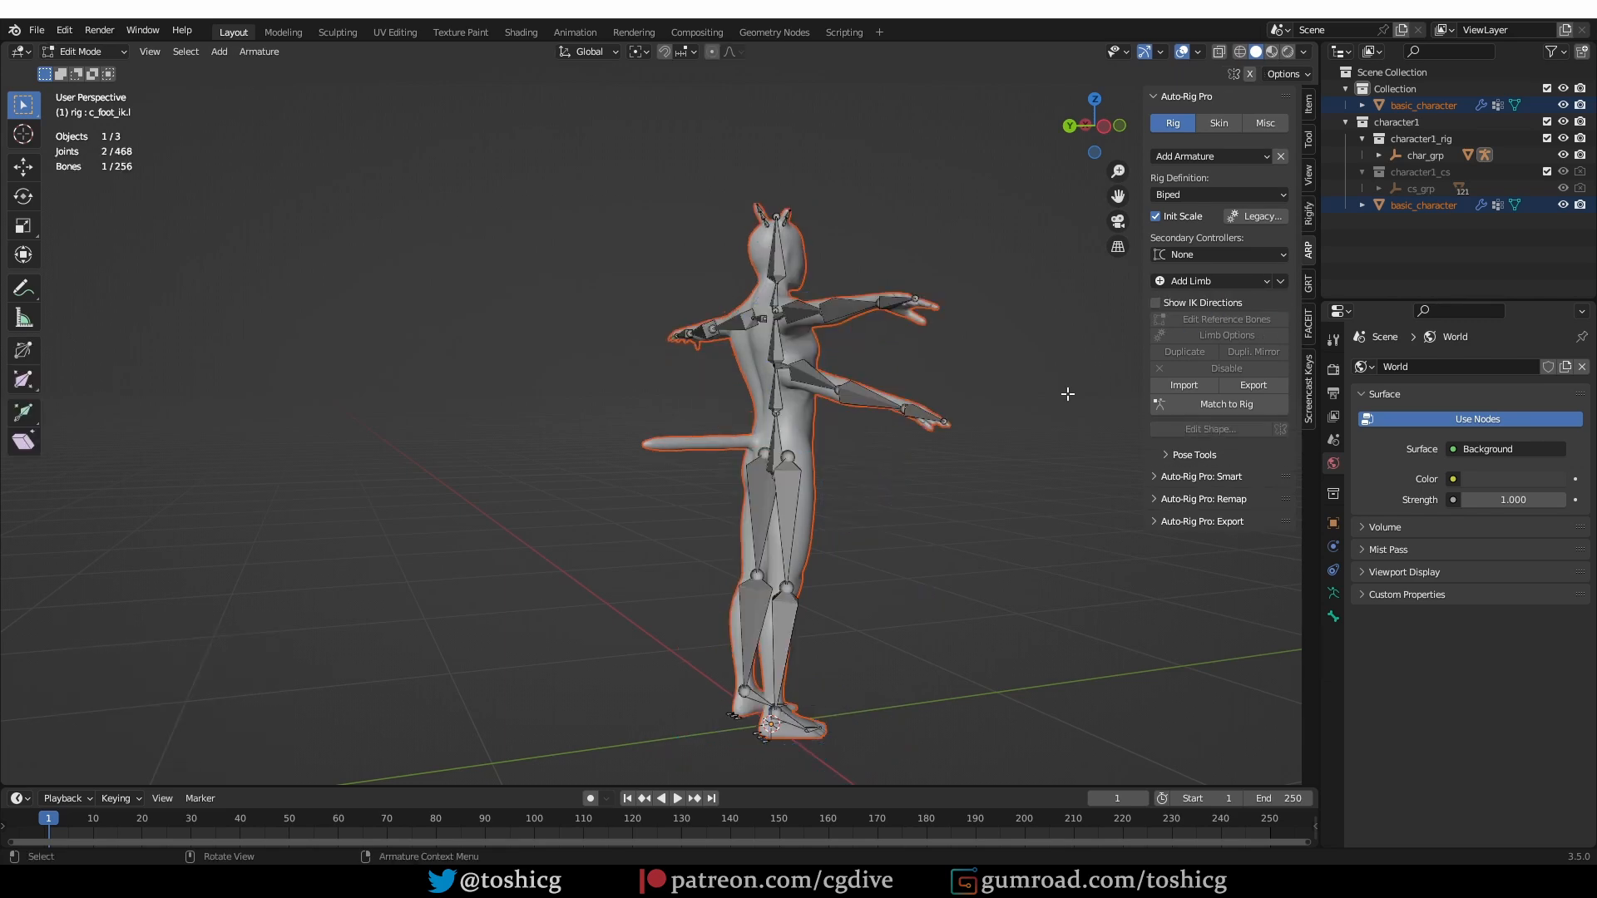
middle_click_drag(1068, 393, 905, 413)
left_click(1197, 282)
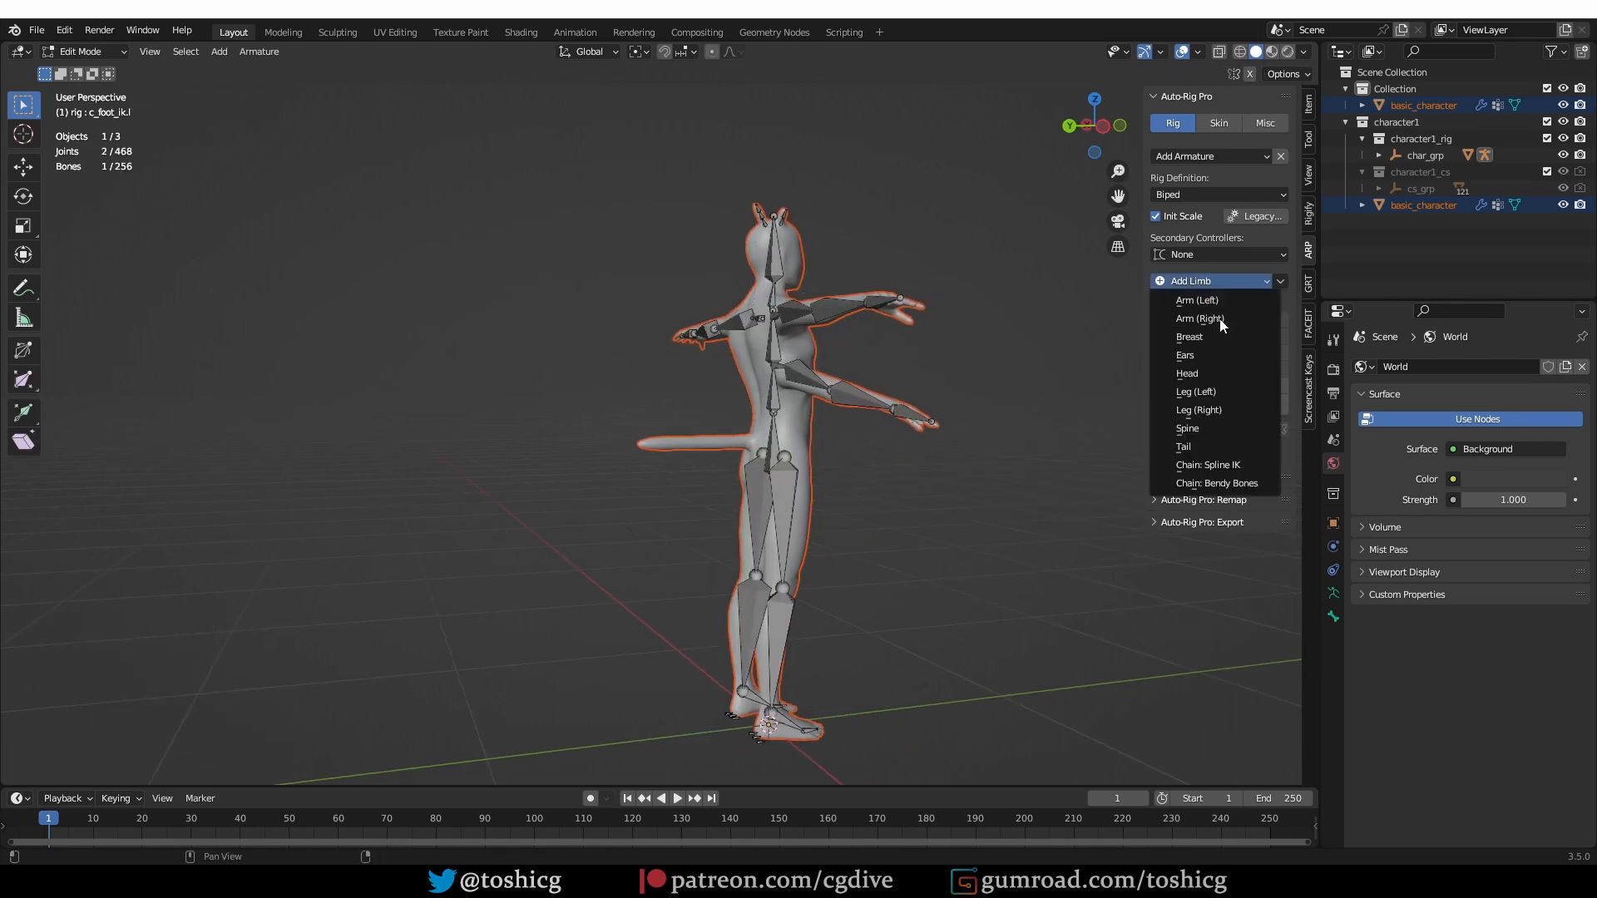
left_click(1240, 409)
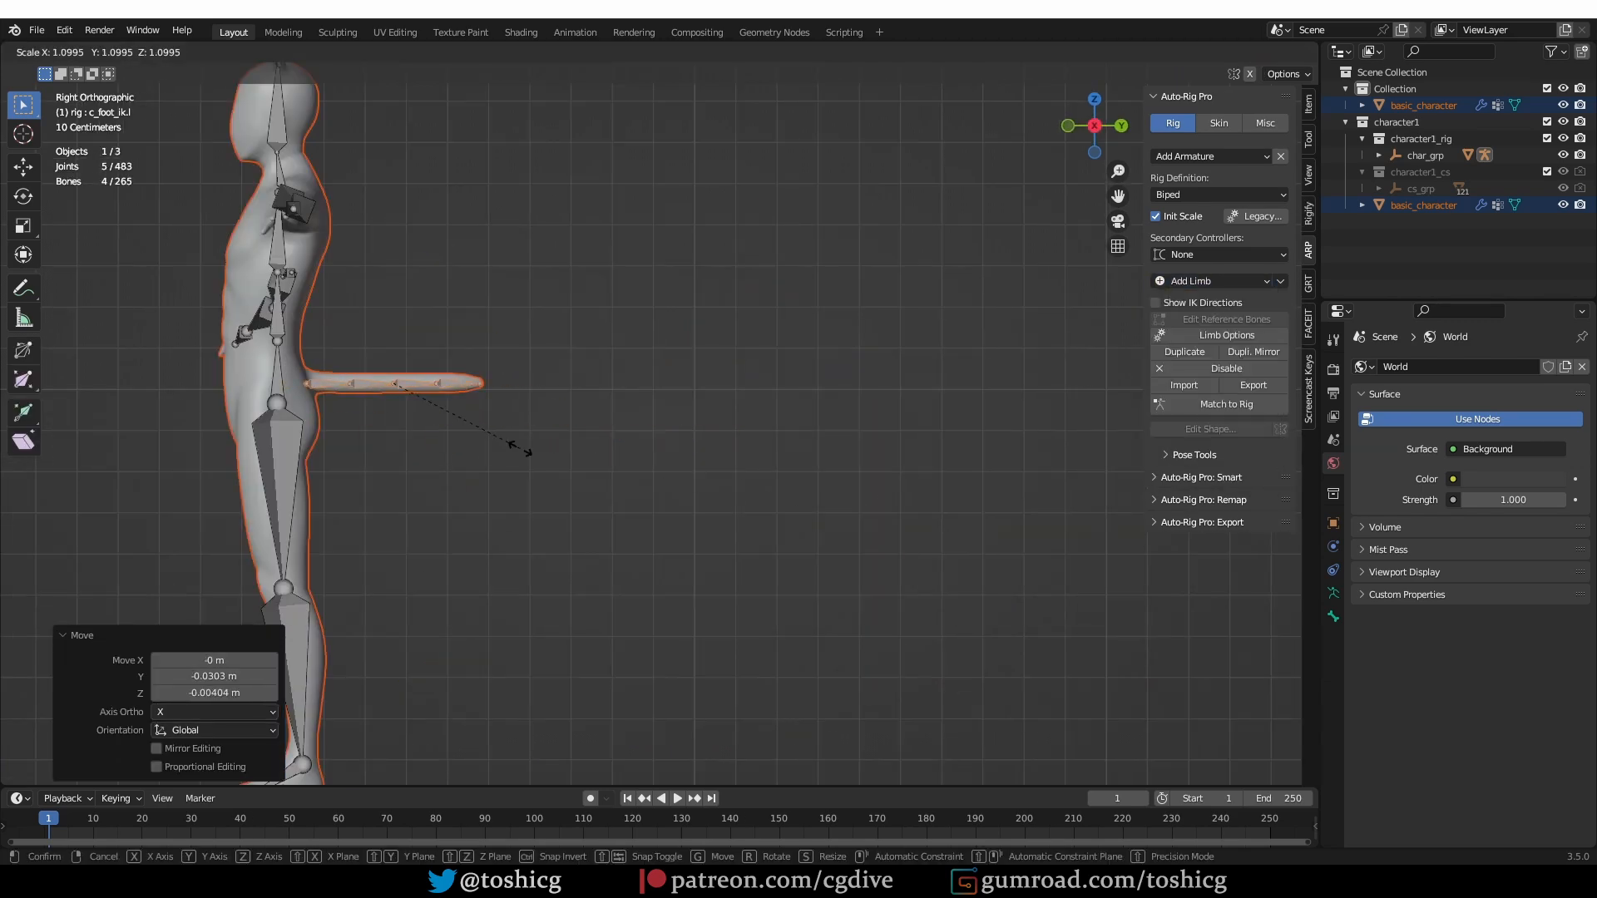
left_click(519, 449)
- Parent the first tail bone to the spine's root bone, then regenerate the control rig and bind the mesh again
mouse_move(255, 424)
middle_mouse_down()
mouse_move(306, 456)
mouse_move(285, 424)
middle_mouse_up()
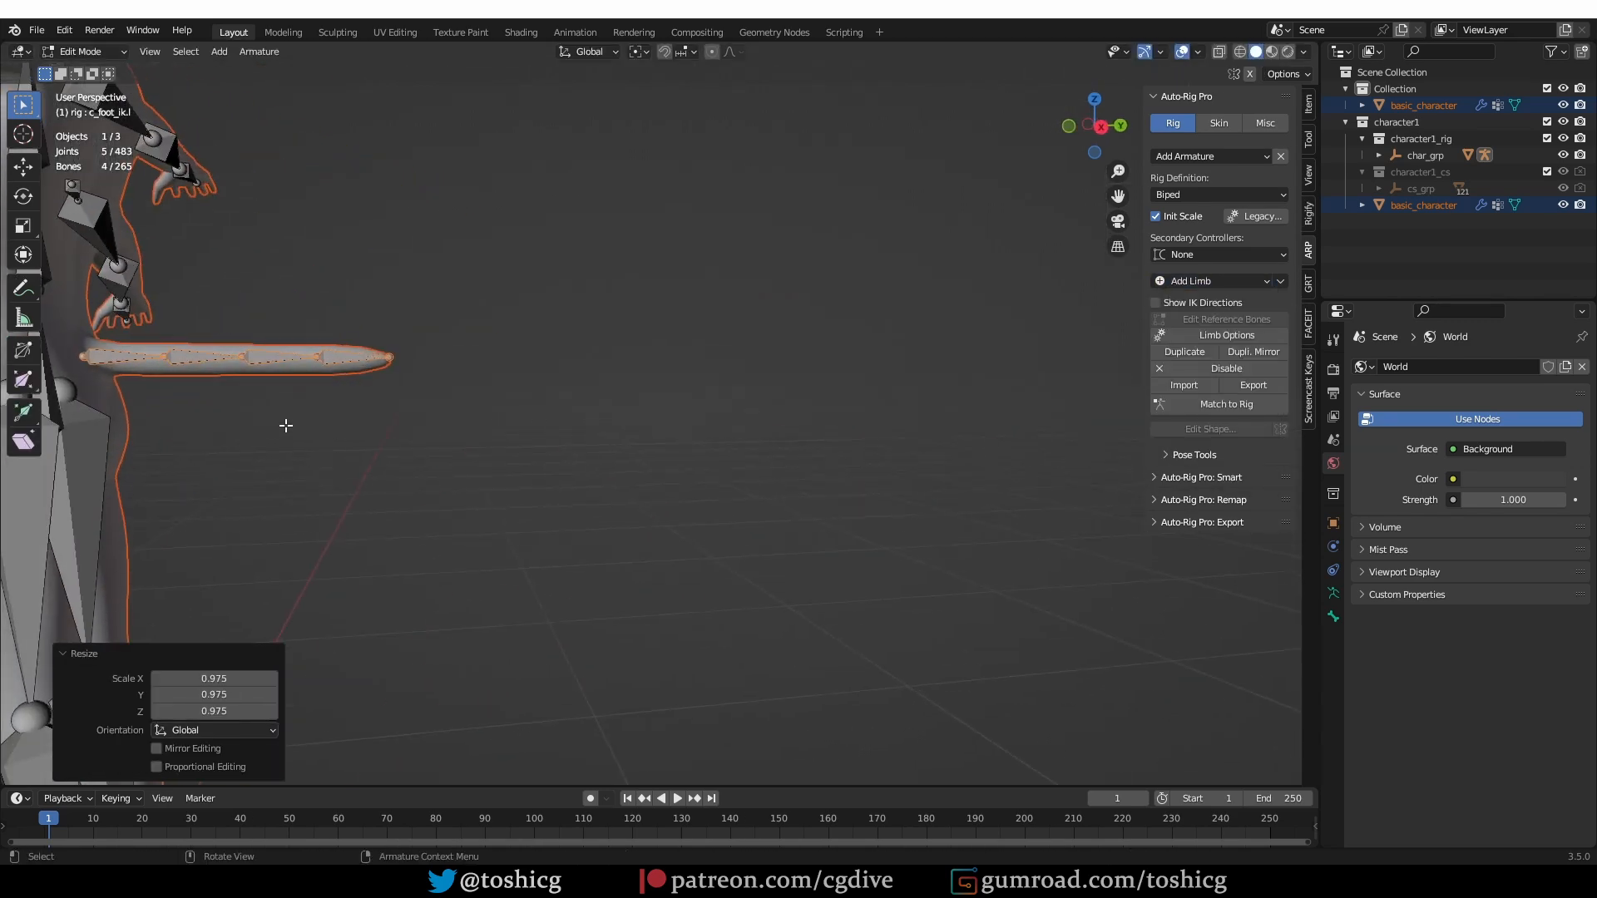
left_click(138, 362)
middle_click_drag(60, 364, 231, 387, "shift")
left_click(231, 387, "shift")
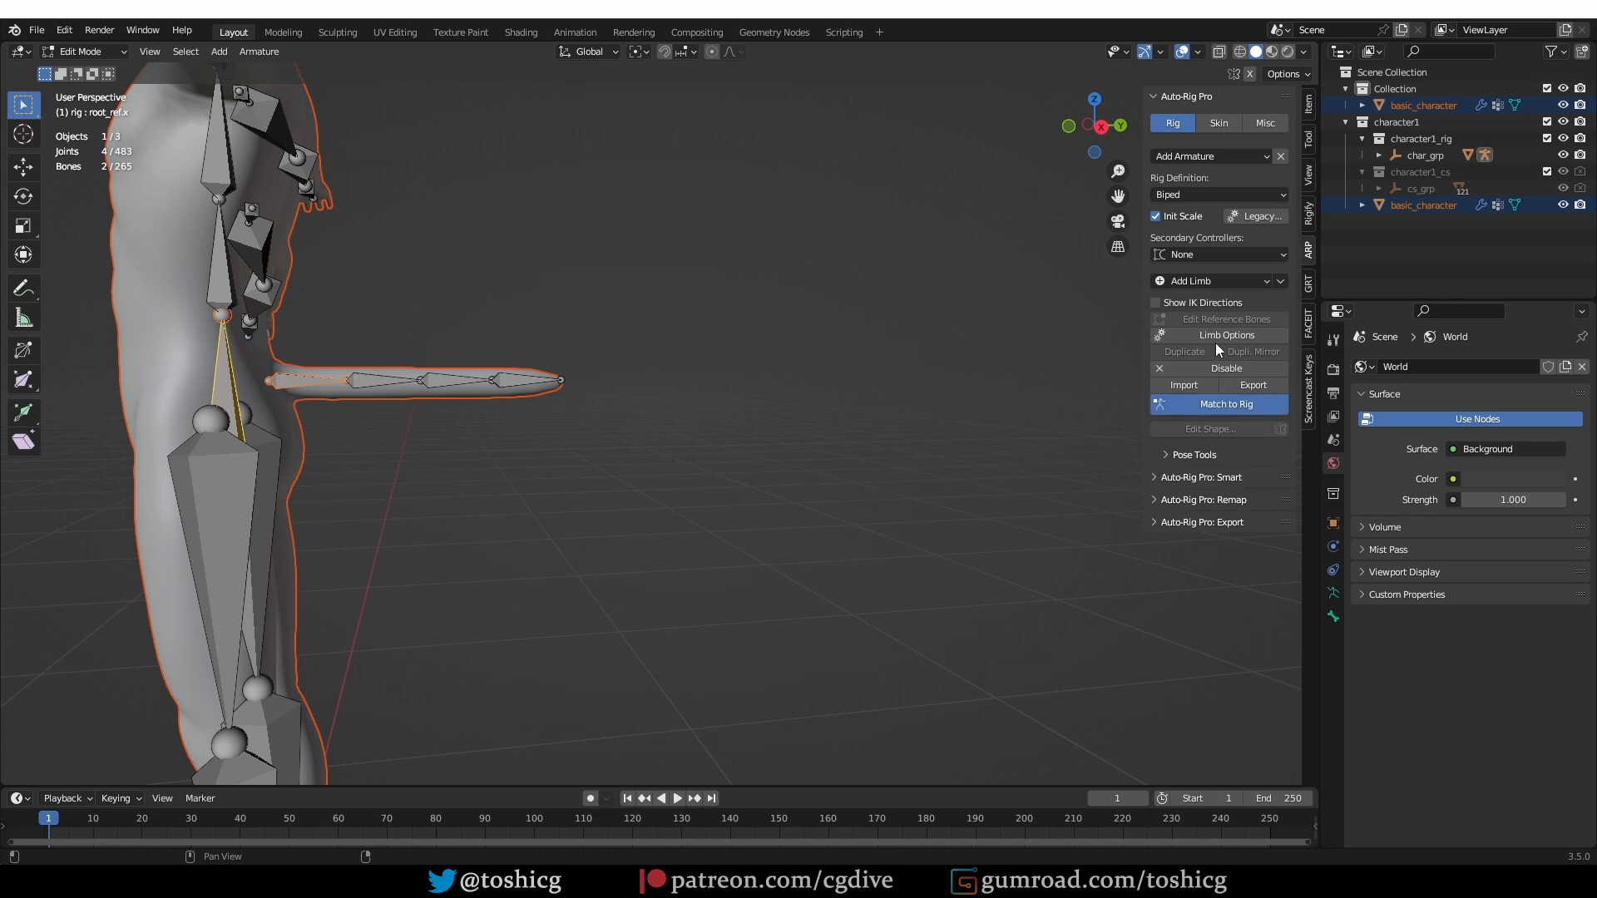
left_click(1213, 125)
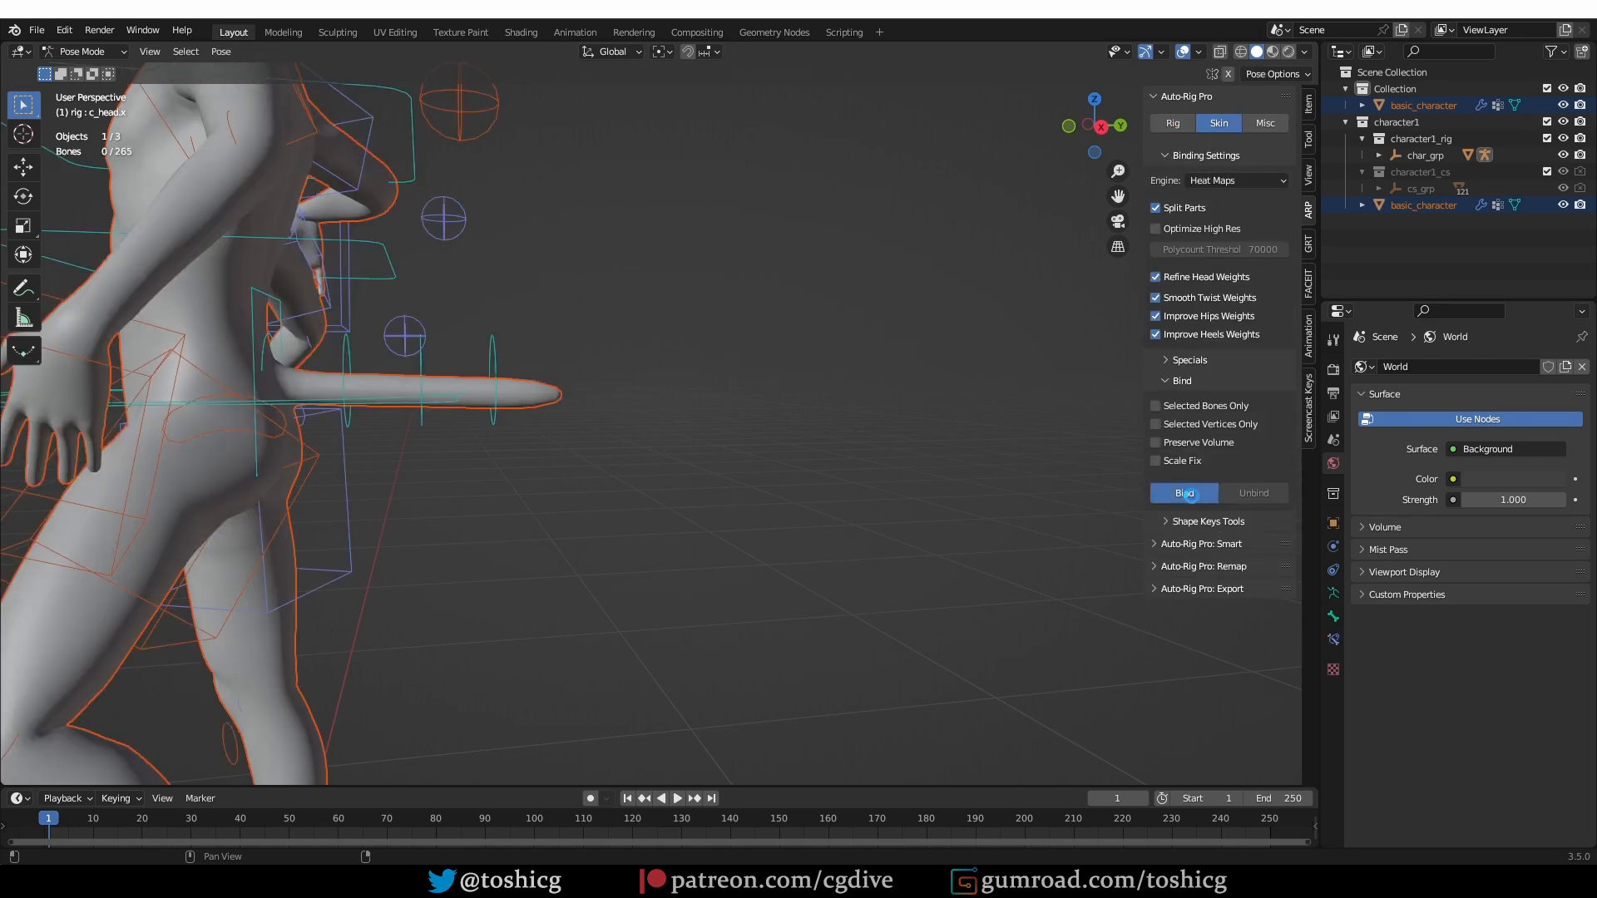
scroll(290, 310, "down", 5)
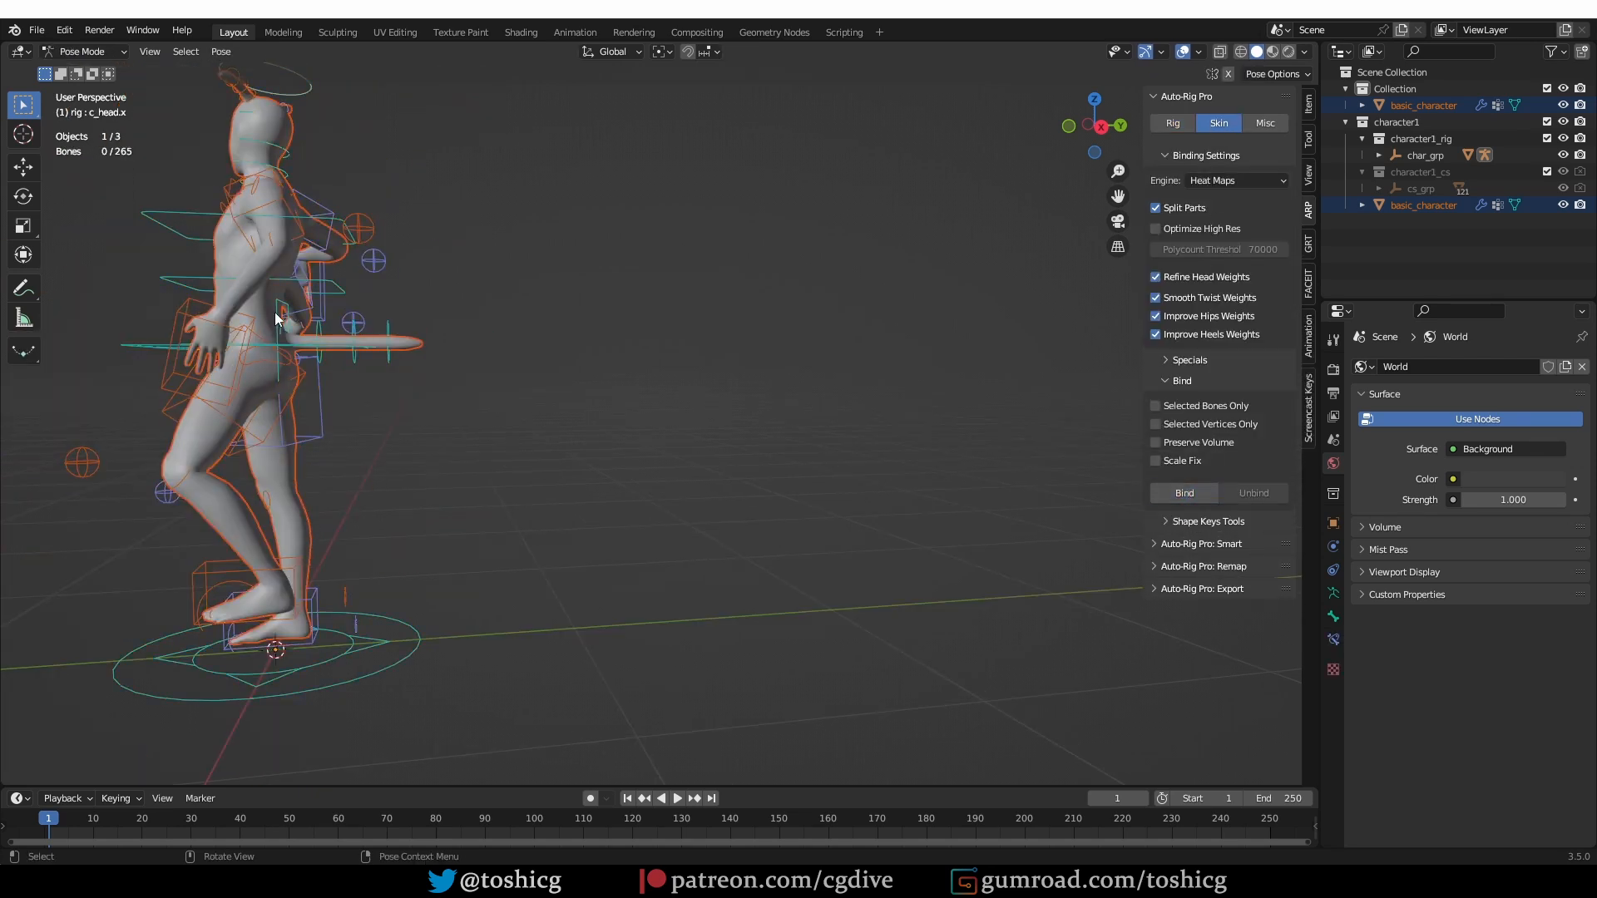
- Rotate the tail's master control freely by 25.2° and 10.9° to test the tail's deformation
left_click(288, 313)
left_click(288, 314)
key("r")
key("r")
left_click(497, 417)
middle_click_drag(498, 417, 670, 414)
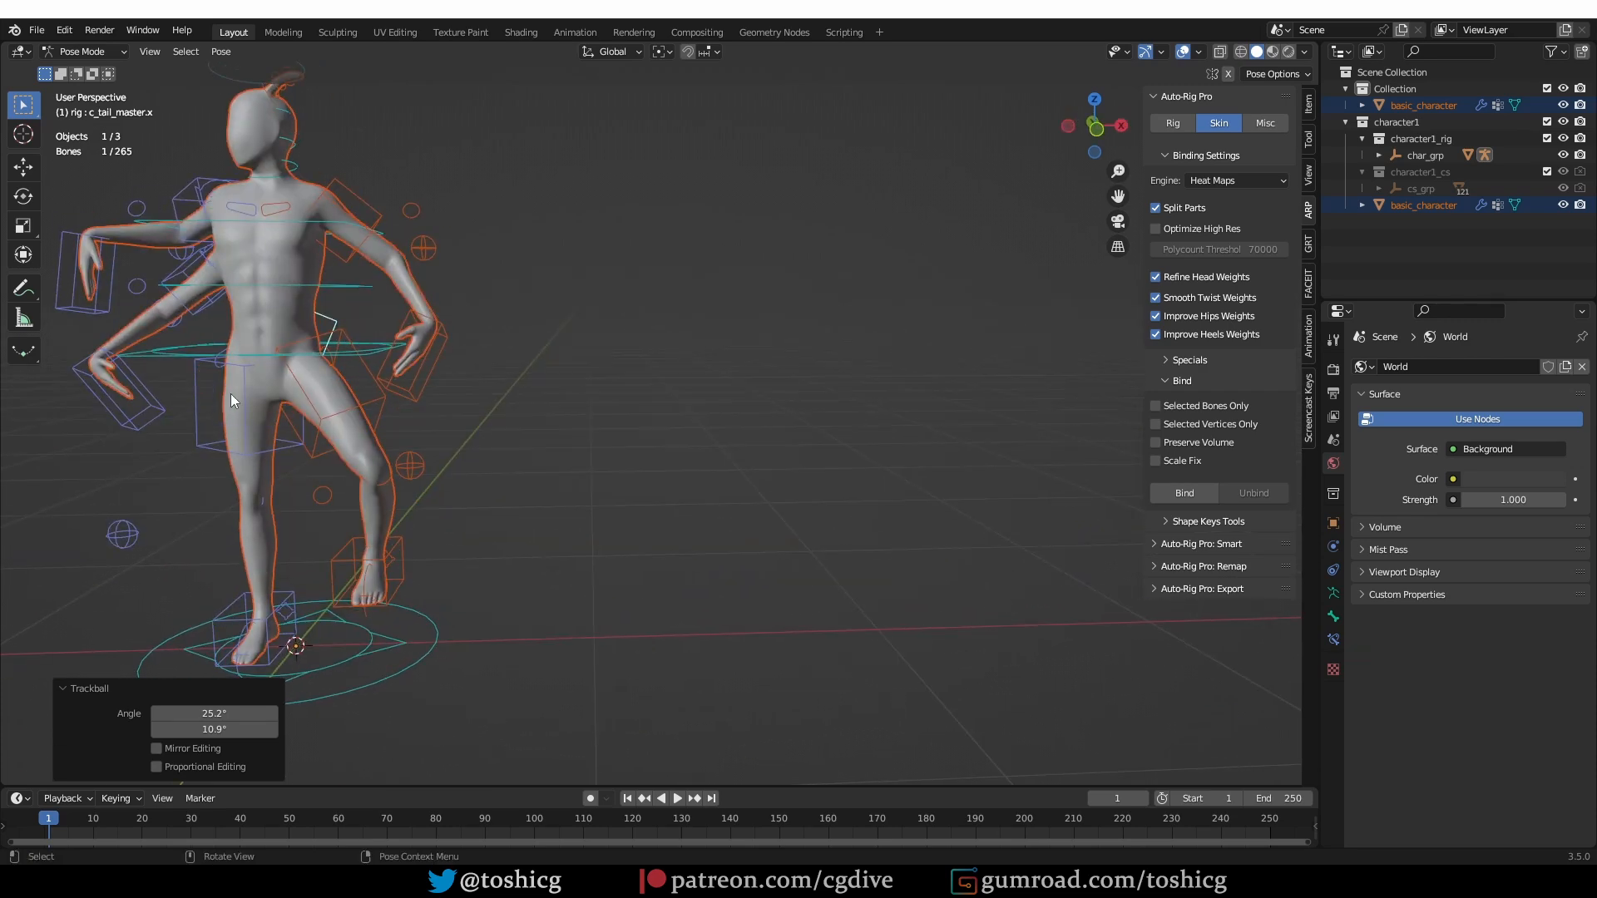
middle_click_drag(232, 393, 356, 413, "shift")
- Write the annotation "4:45" by hand in the viewport beside the character
left_click_drag(697, 195, 720, 248)
left_click_drag(712, 220, 713, 293)
left_click_drag(784, 212, 773, 253)
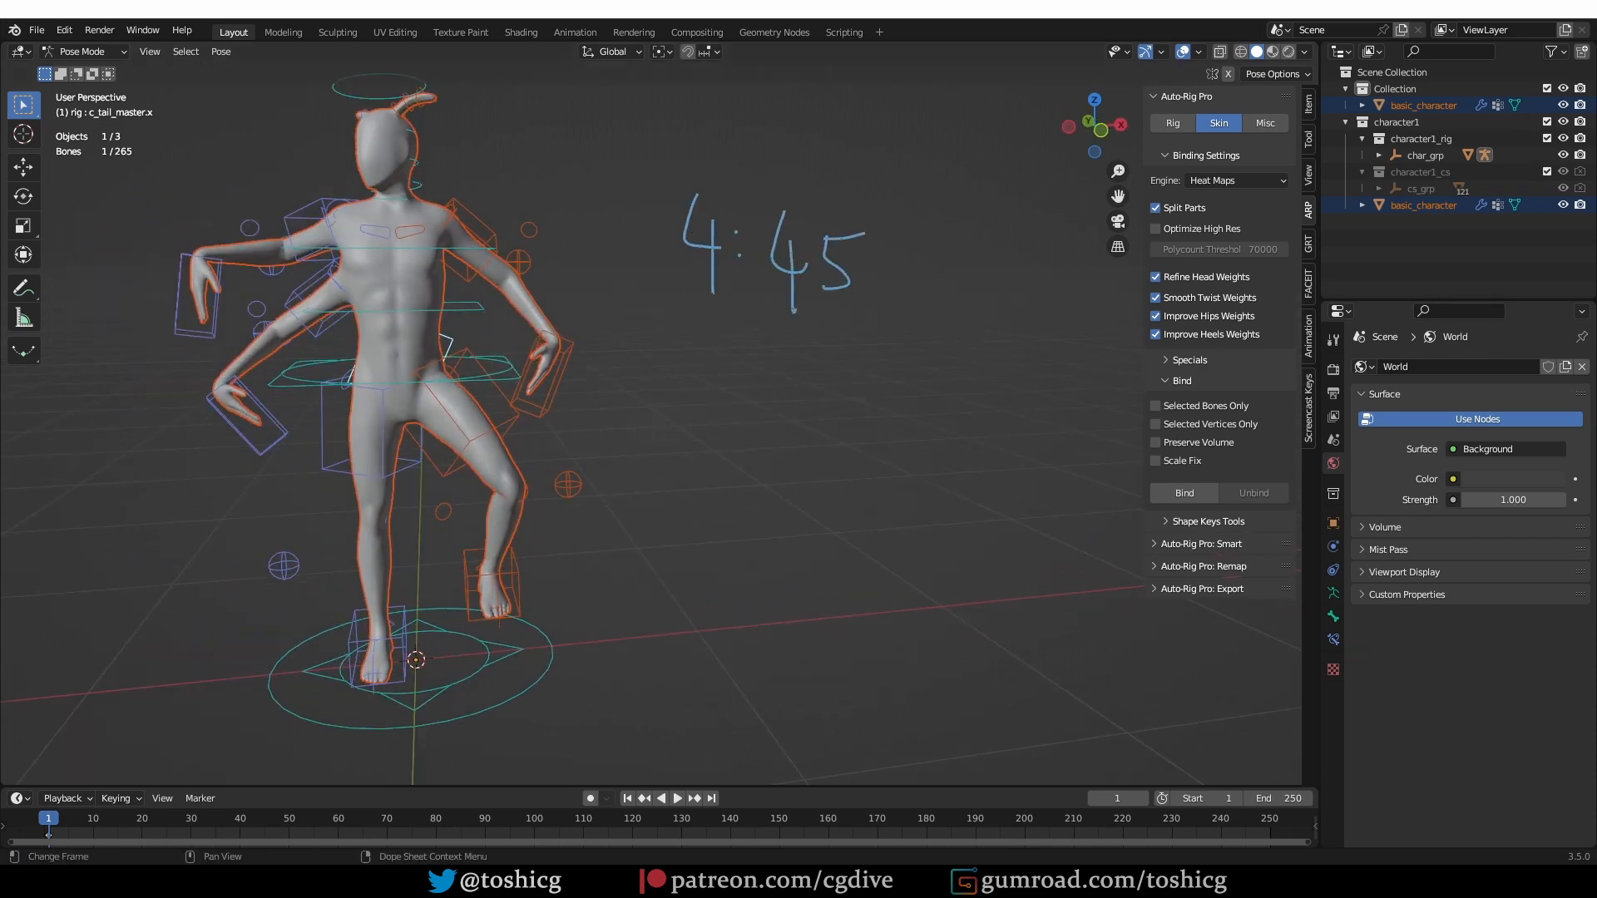
- Pose the character's left arm further by moving the hand control and rotating a nearby arm control
left_click(517, 376)
key("g")
left_click(613, 497)
left_click(499, 269)
key("r")
left_click(485, 243)
left_click(569, 342)
key("g")
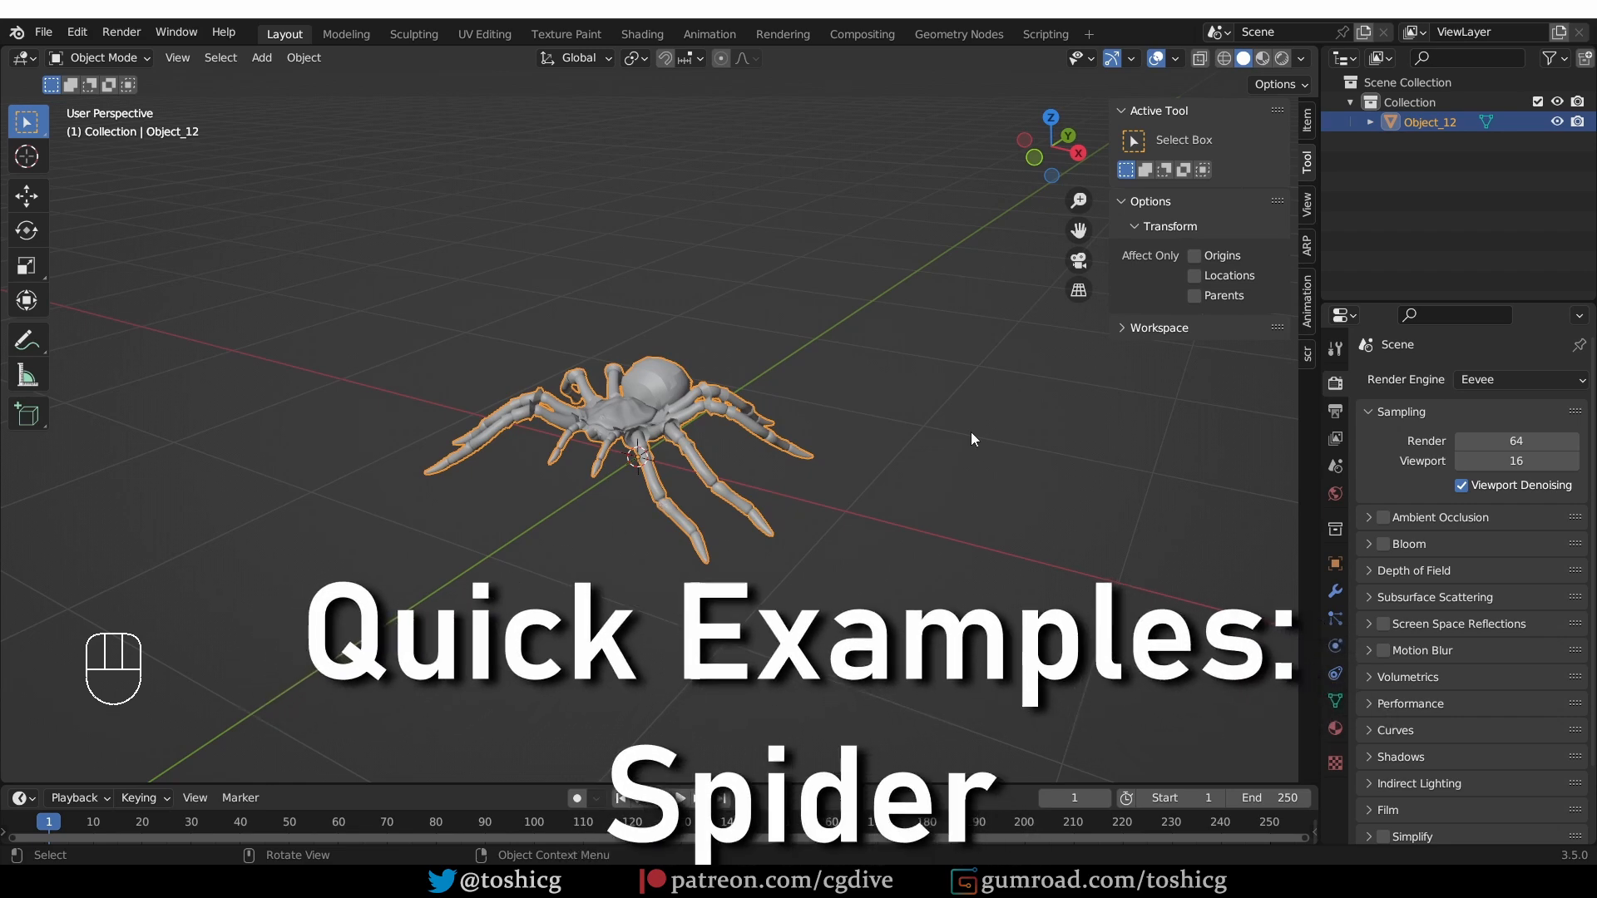
- Add an empty Auto-Rig Pro armature for the spider and set its rig definition to Multi-Ped
left_click(1307, 250)
left_click(1214, 180)
left_click(1236, 287)
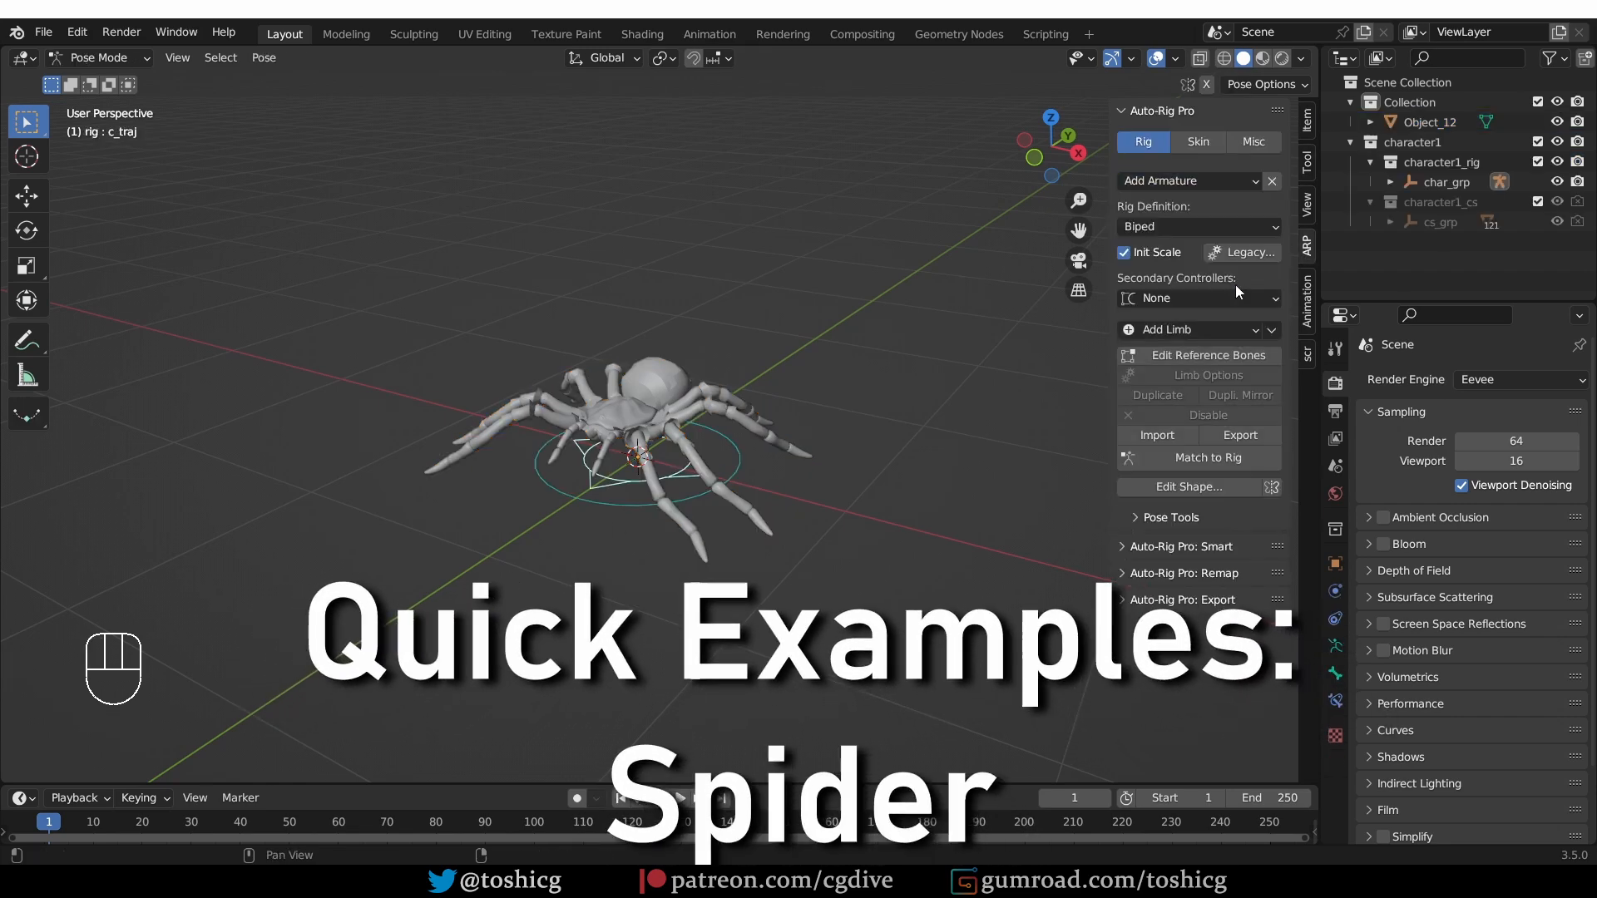
left_click(1195, 223)
left_click(1205, 269)
- Add a Spine limb, and rotate, scale and move it in side view to run along the spider's thorax
left_click(1205, 329)
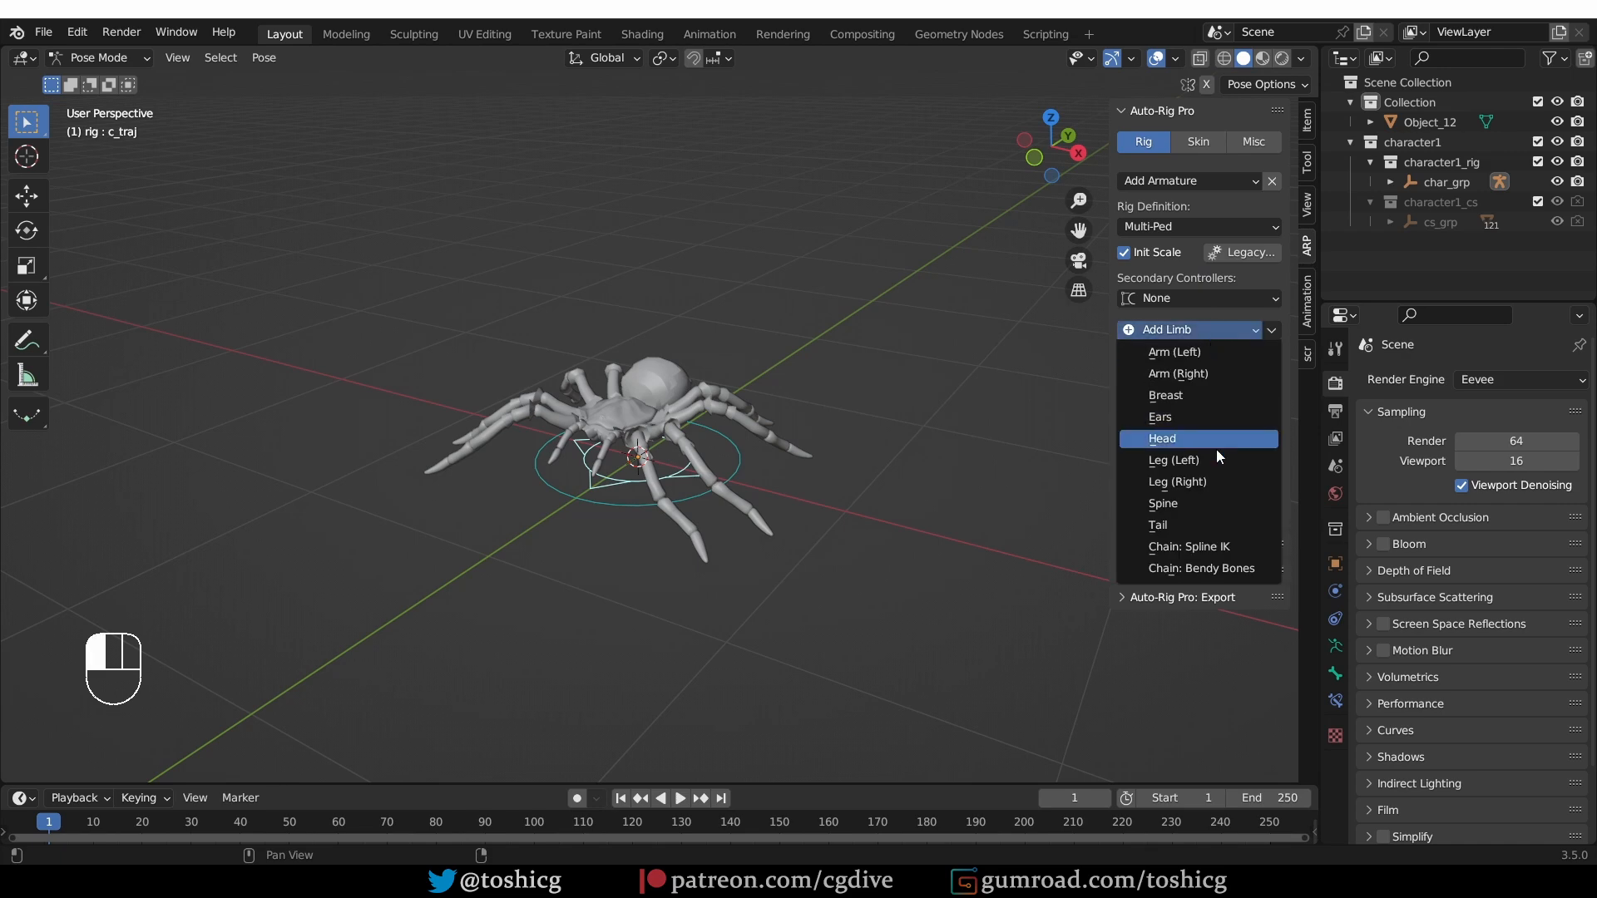
left_click(1210, 504)
mouse_move(820, 483)
middle_mouse_down()
mouse_move(769, 451)
mouse_move(819, 457)
middle_mouse_up()
key("KP_3")
key("r")
key("g")
key("s")
key("g")
key("a")
key("s")
left_click(729, 447)
- Add a left Leg limb and enable its 3 Bones Leg option
left_click(1198, 330)
left_click(1226, 458)
scroll(790, 374, "down", 4)
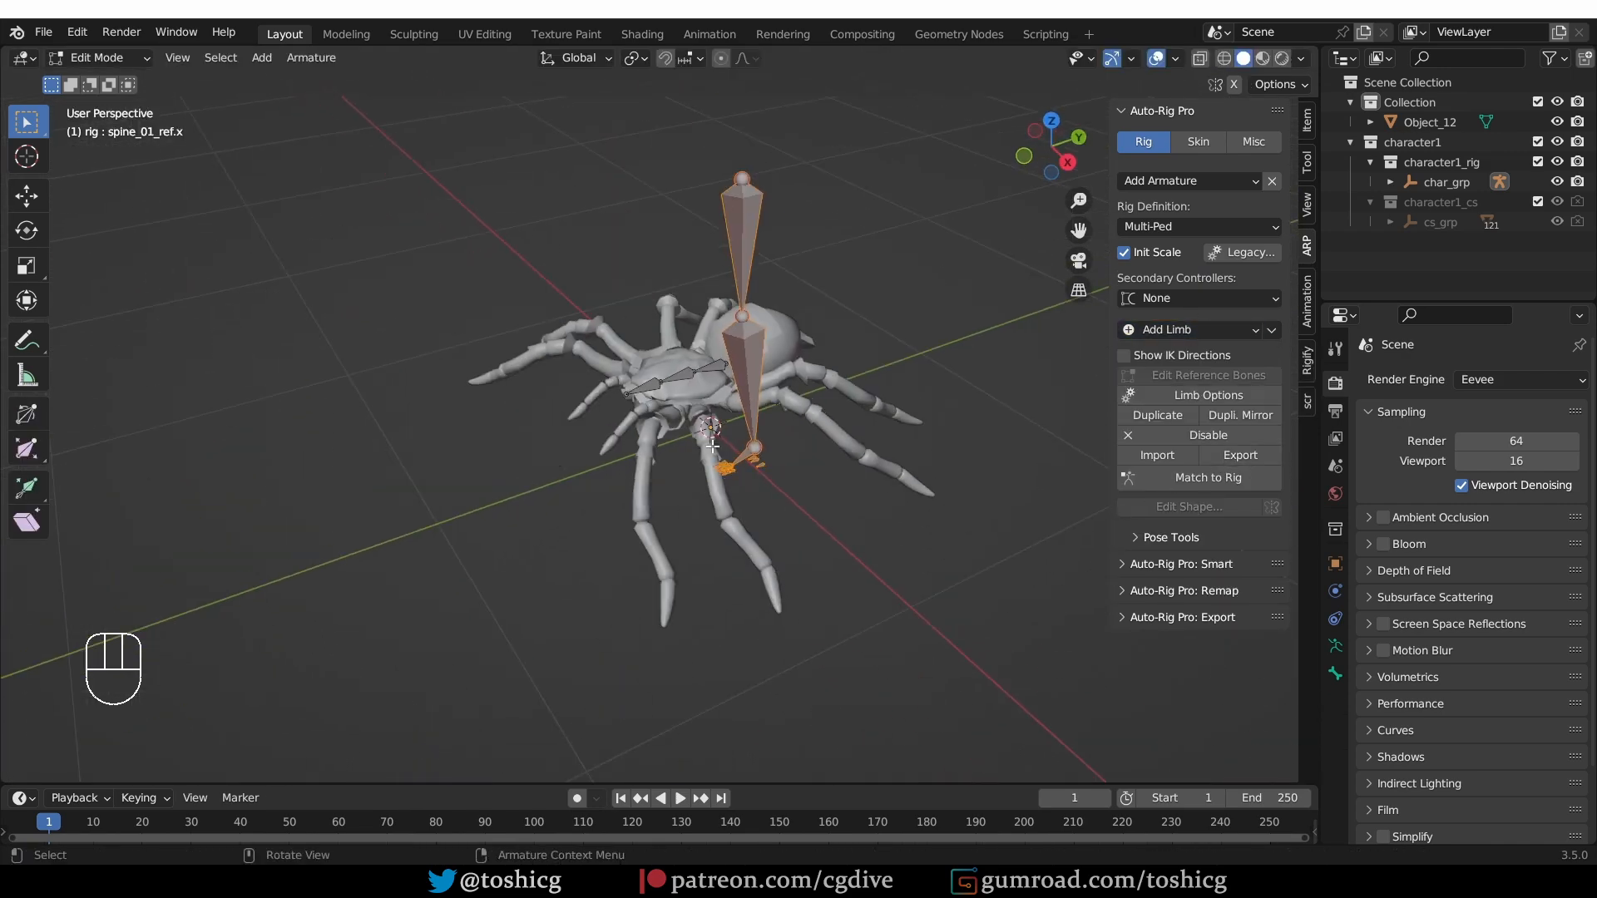
left_click(738, 250)
left_click(1208, 397)
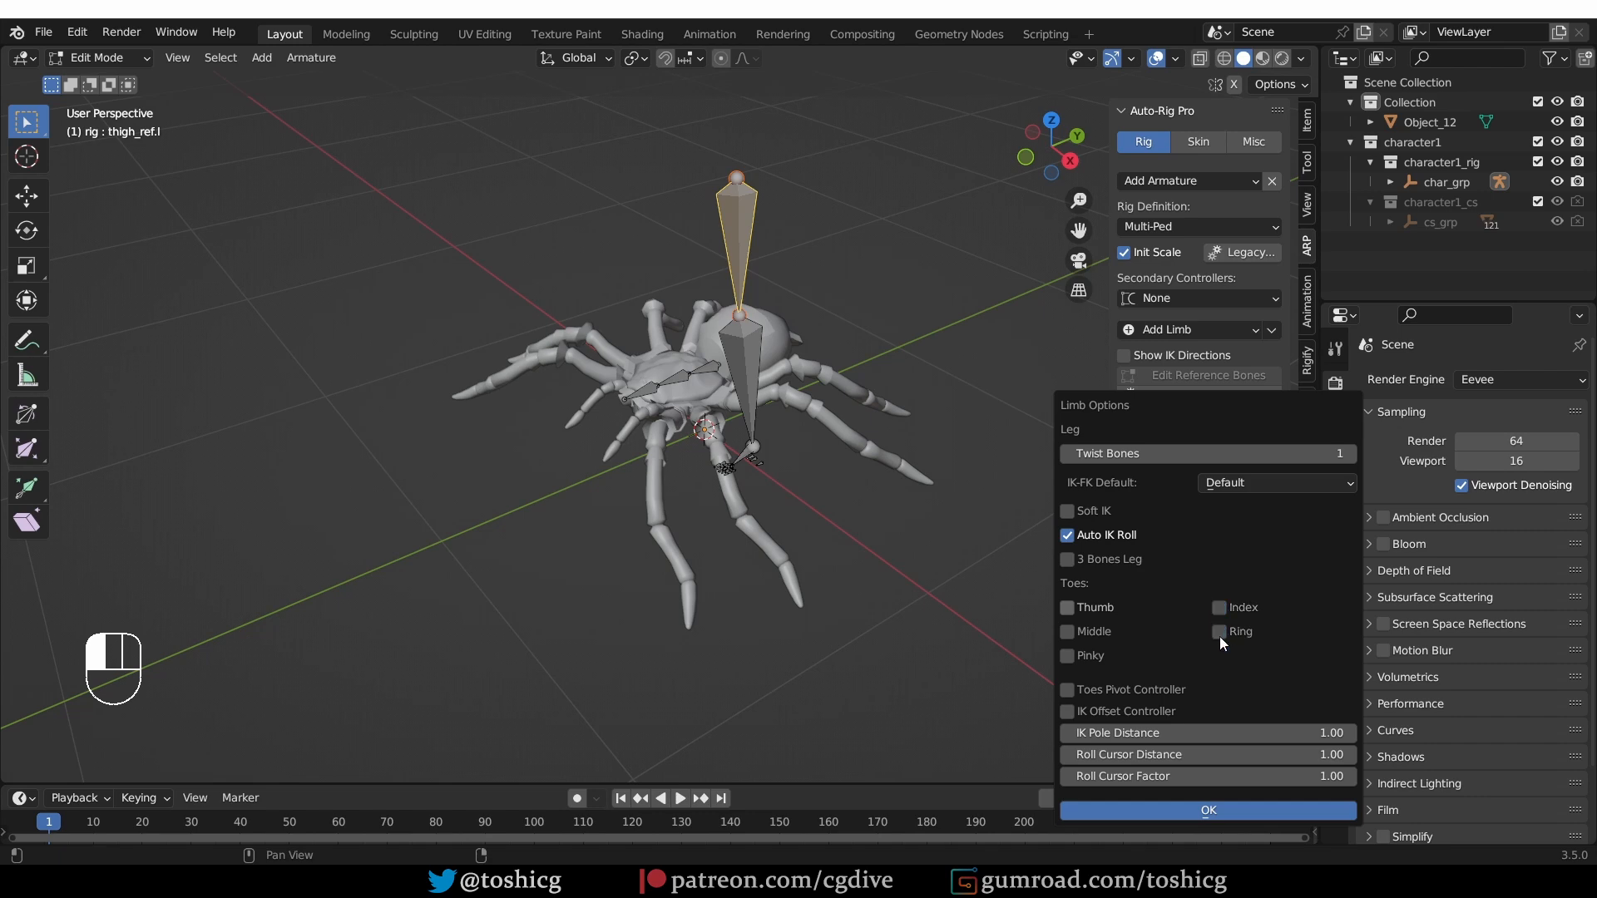
left_click(1104, 565)
left_click(1160, 810)
- Select all the new leg limb's bones and move them beside the spider's front left leg
scroll(740, 532, "down", 1)
middle_click_drag(732, 536, 774, 501)
left_click_drag(713, 183, 770, 485)
key("g")
right_click(763, 566)
middle_click_drag(763, 566, 831, 553)
left_click_drag(702, 191, 774, 449)
key("g")
left_click(819, 657)
scroll(773, 453, "up", 4)
middle_click_drag(774, 452, 682, 391)
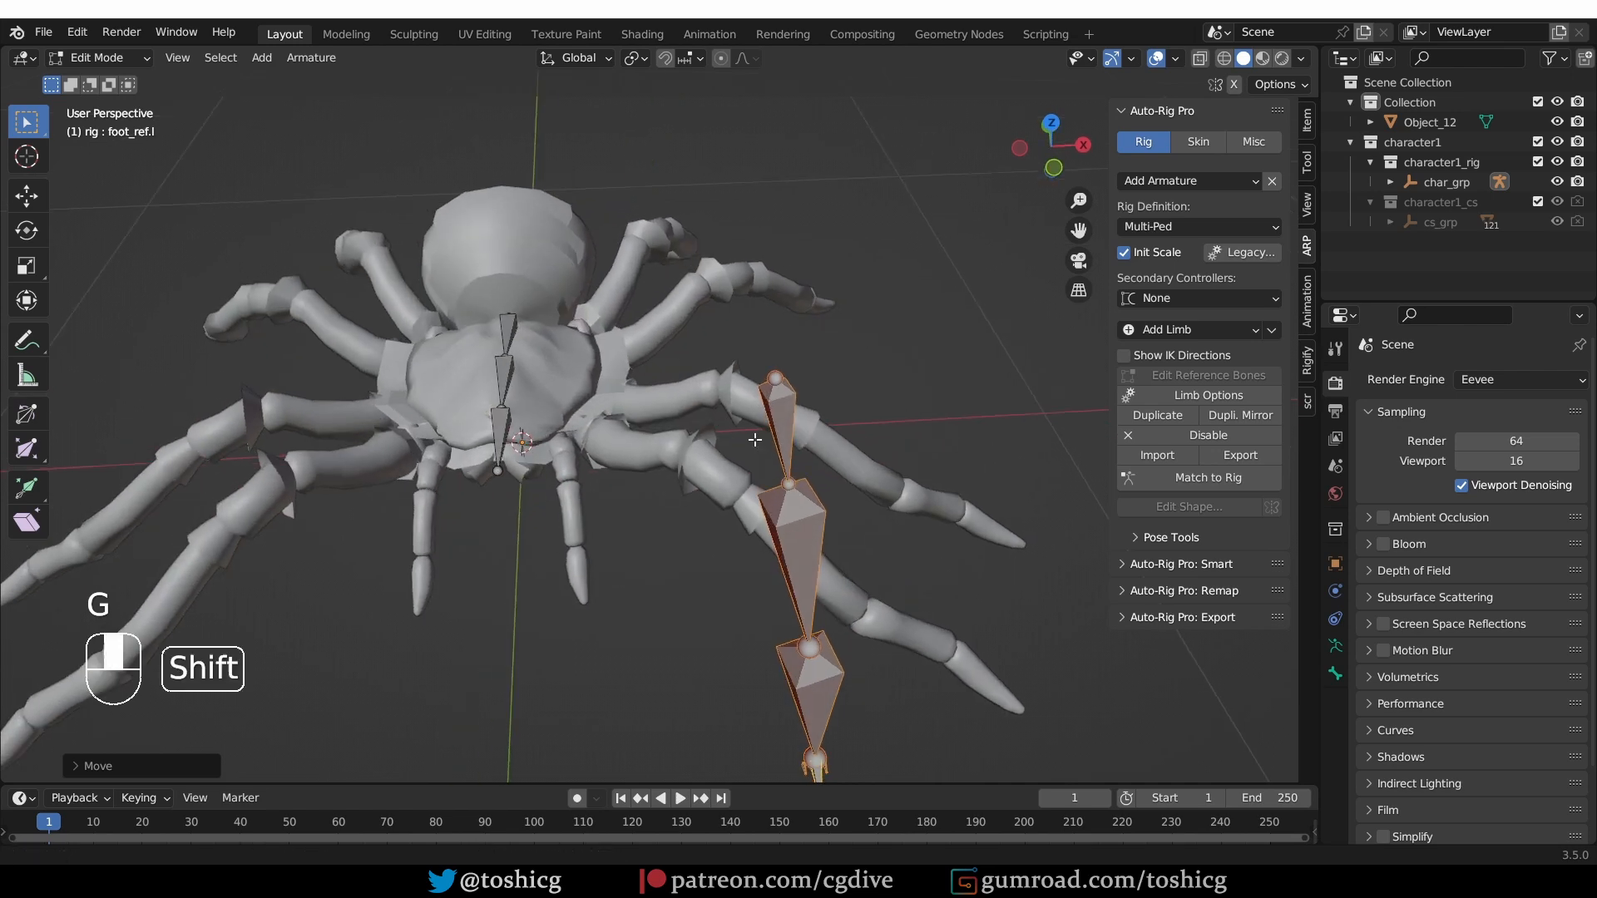
- Set snapping to Volume and snap the leg chain's upper joints inside the spider's front left leg, starting from its base
left_click(692, 59)
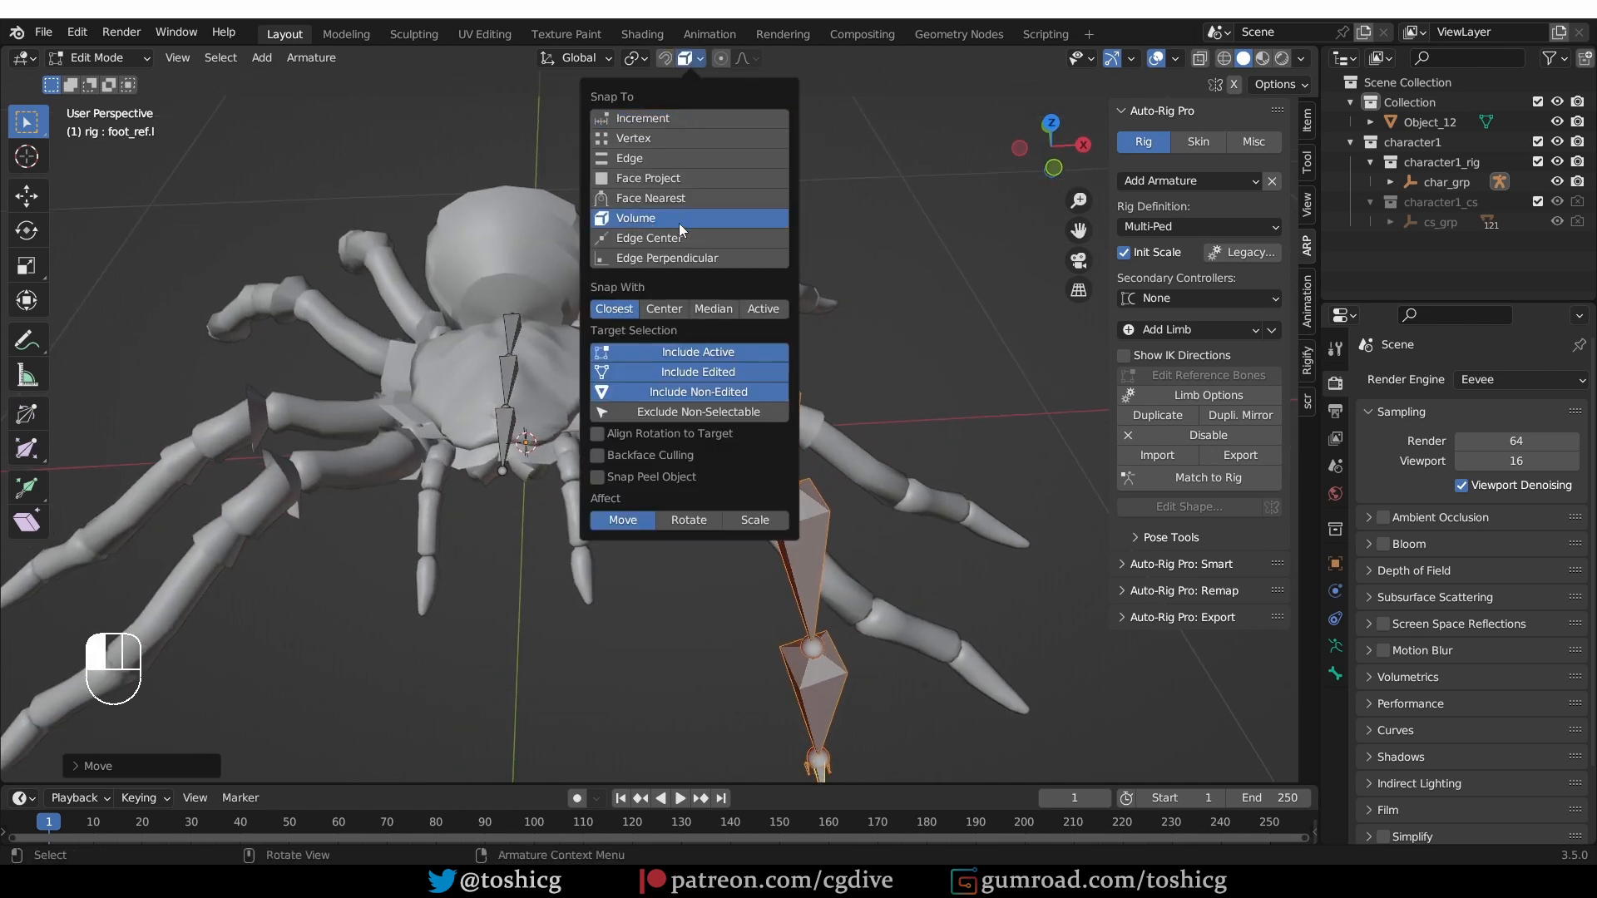
middle_click_drag(927, 391, 915, 368)
left_click(785, 380)
key("g")
left_click(604, 409, "ctrl")
left_click(800, 481)
key("g")
left_click(688, 435, "ctrl")
left_click(813, 646)
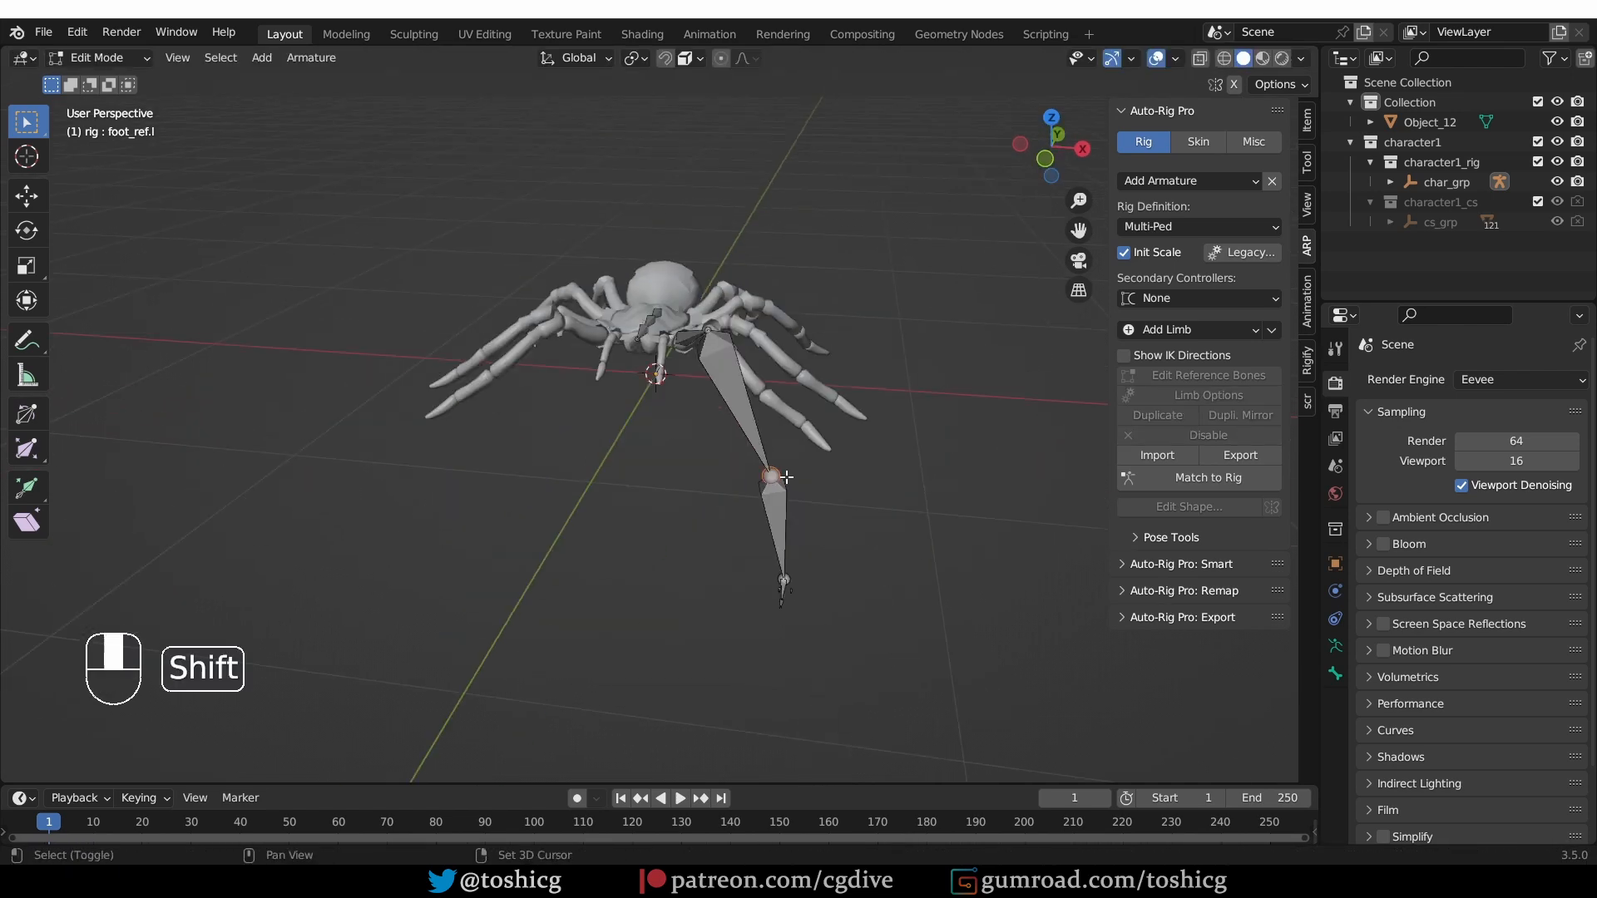
middle_click_drag(785, 477, 752, 453, "shift")
key("g")
- Set the armature's viewport display to Stick
left_click(1335, 646)
left_click(1503, 668)
left_click(1522, 711)
- Snap the remaining knee, ankle and toe joints into the lower segments of the spider's front left leg
key("g")
left_click(790, 356, "ctrl")
key("g")
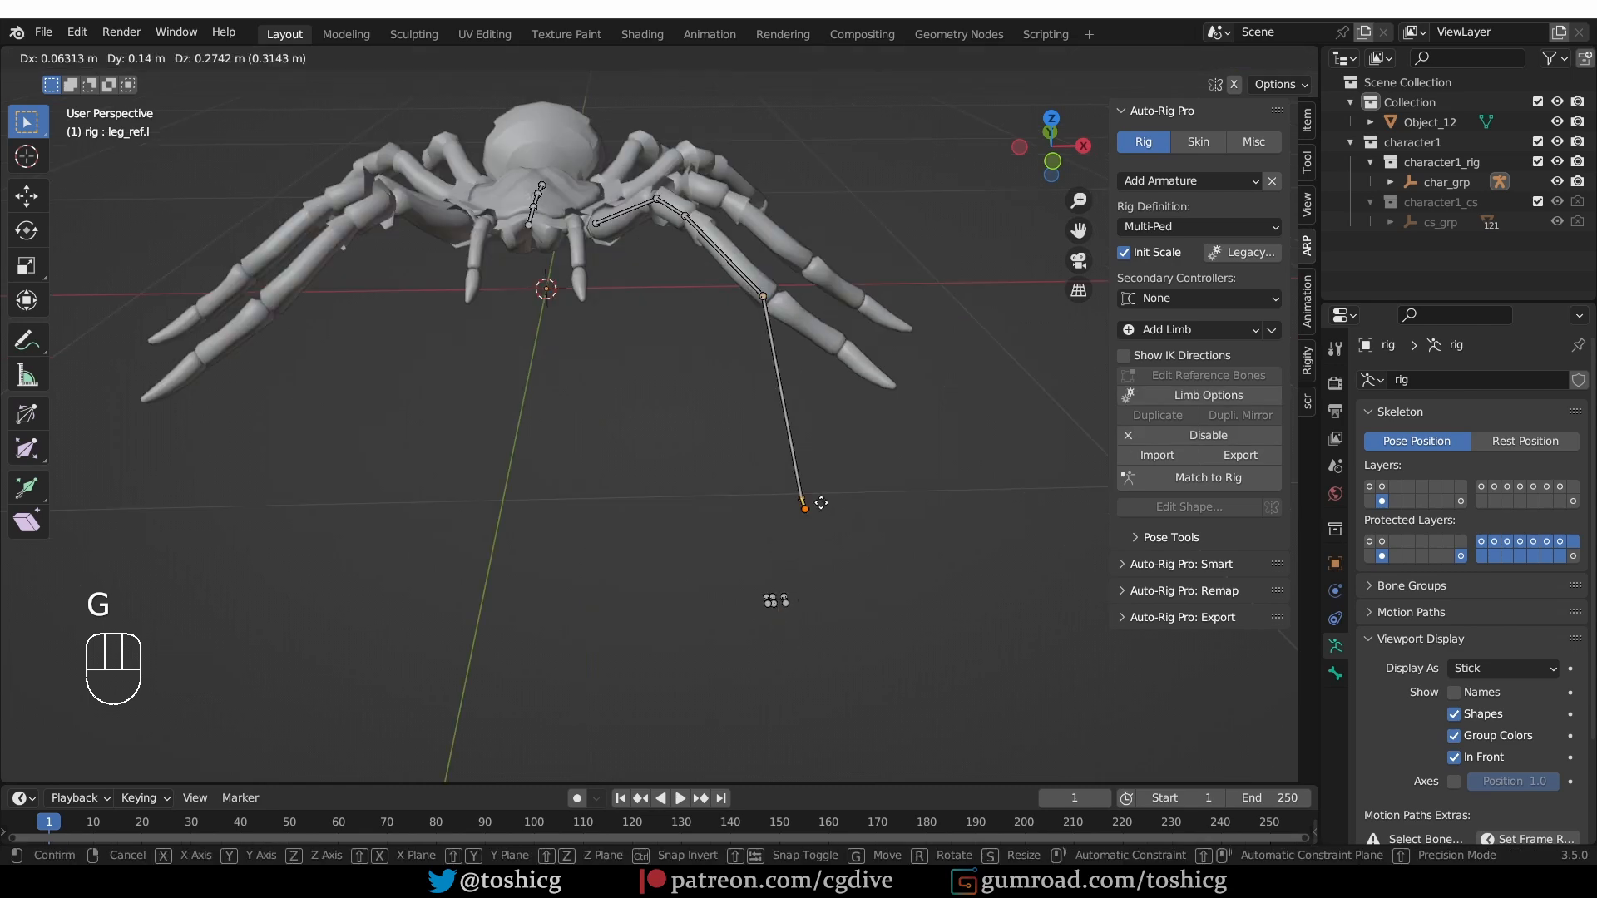
left_click(838, 346, "ctrl")
key("g")
left_click(845, 342, "ctrl")
- Move and rotate the leg limb's small foot marker bones to line up with the front left leg's tip
key("g")
key("KP_1")
key("g")
key("KP_7")
key("r")
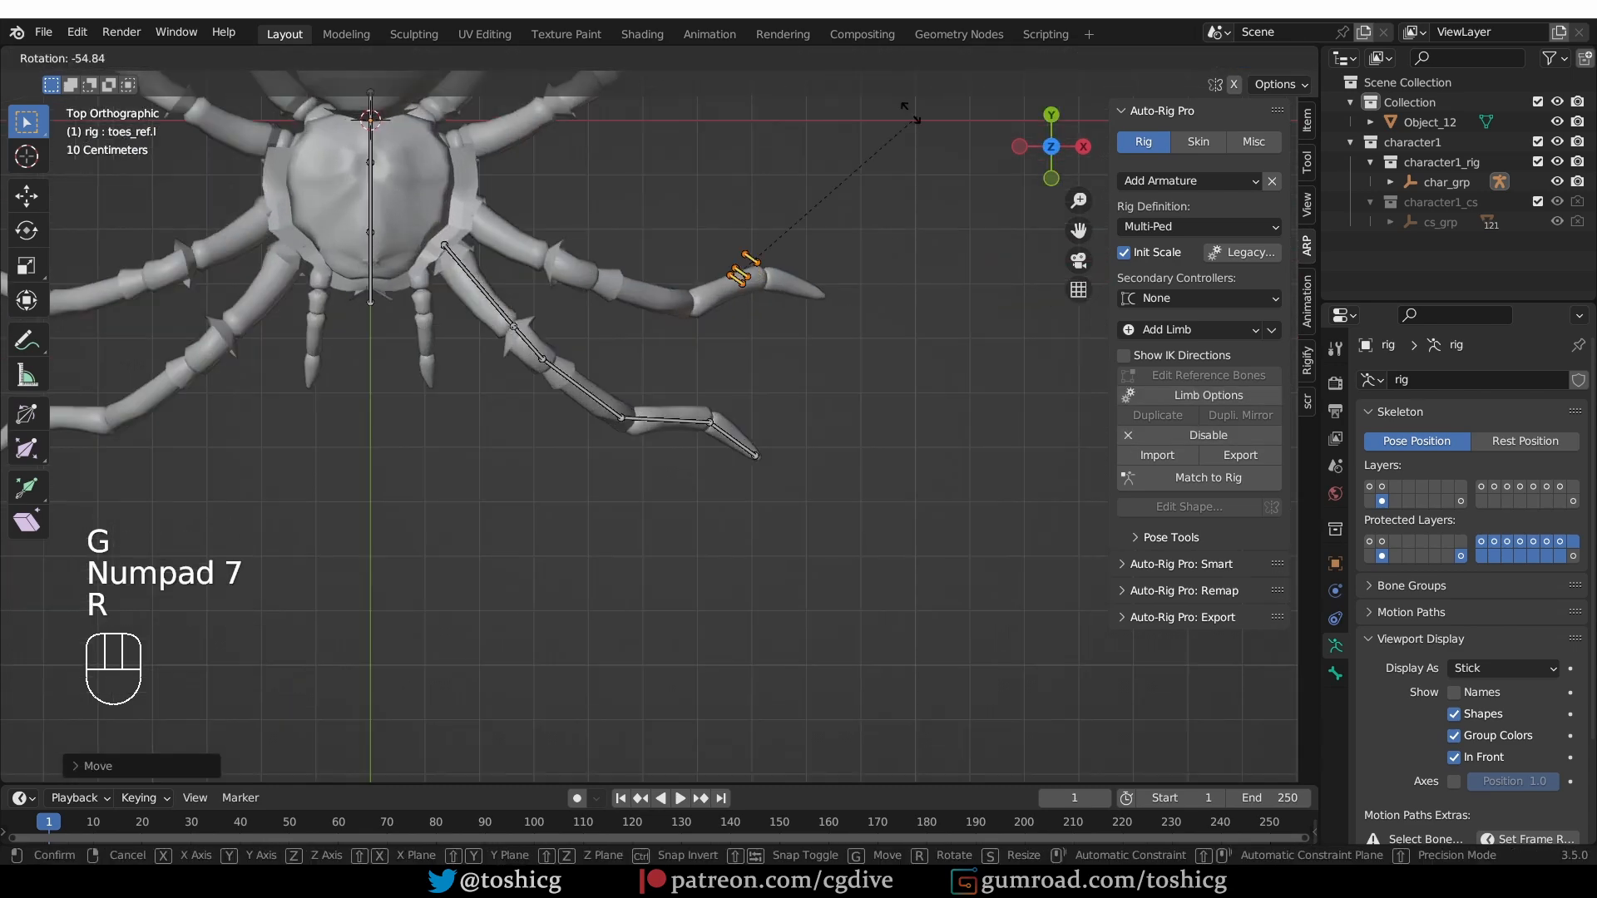
left_click(911, 113)
key("g")
left_click(890, 296)
- Duplicate the front left leg limb, and move and rotate the copy over the spider's second left leg
middle_click_drag(703, 390, 704, 307)
left_click(641, 302)
left_click(1165, 414)
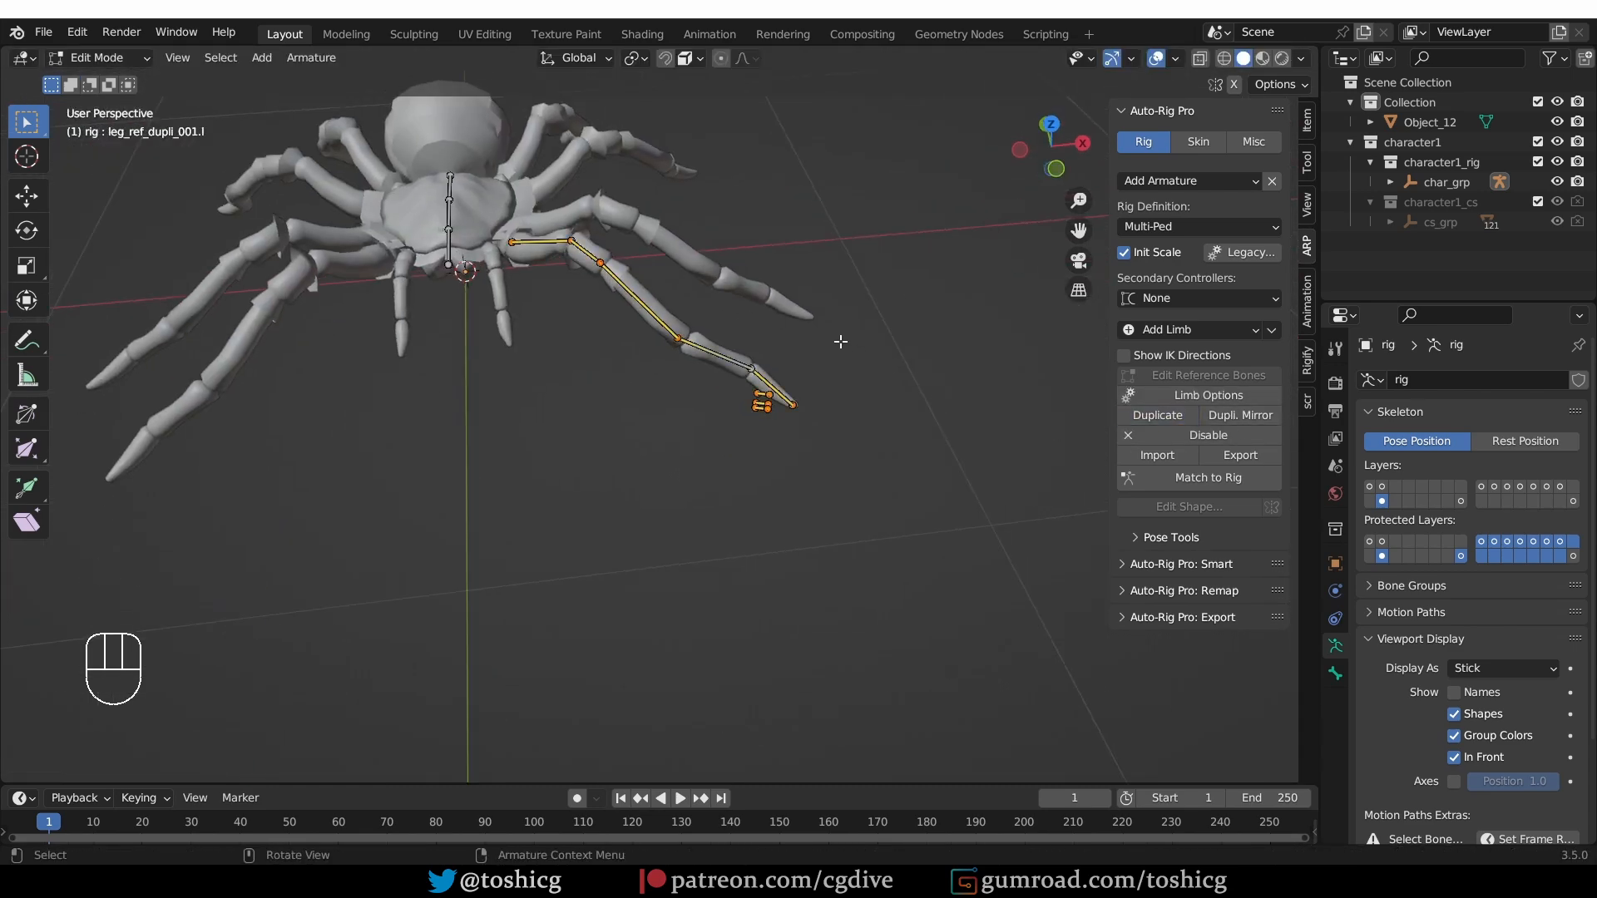
middle_click_drag(841, 341, 714, 374)
key("g")
middle_click(749, 341)
left_click(773, 322)
key("r")
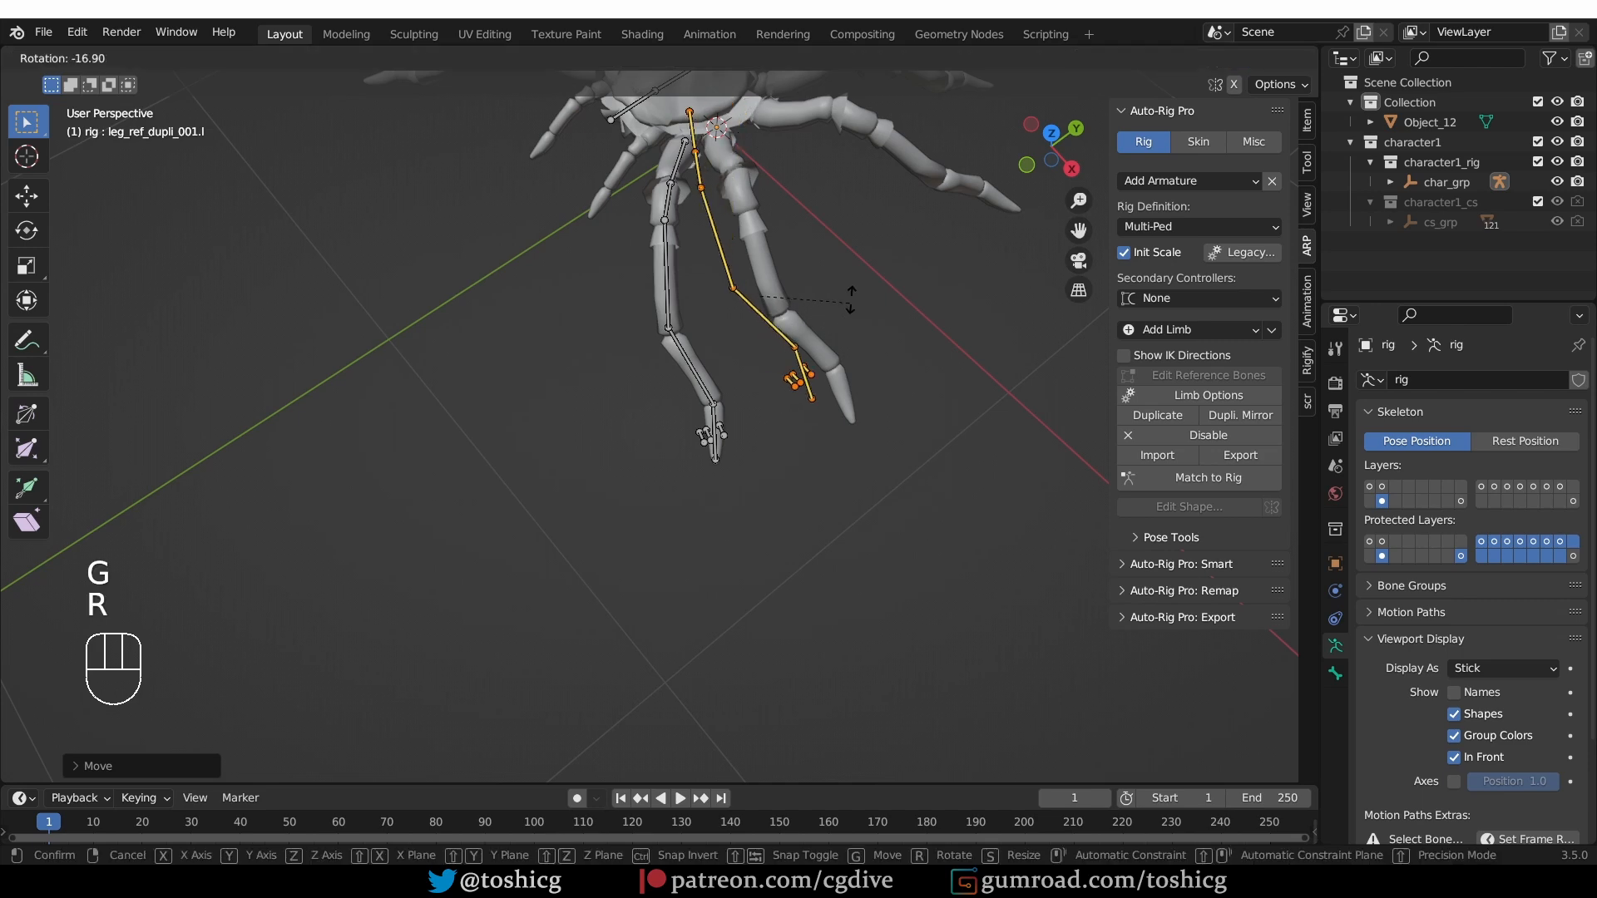
left_click(850, 300)
- Refine the second left leg limb's rotation, scale and position to match the mesh in top view
key("KP_7")
key("r")
key("g")
key("s")
key("g")
middle_click_drag(1020, 314, 873, 217)
- Duplicate the second left leg limb, and move and rotate the copy to fit the spider's third left leg
key("KP_7")
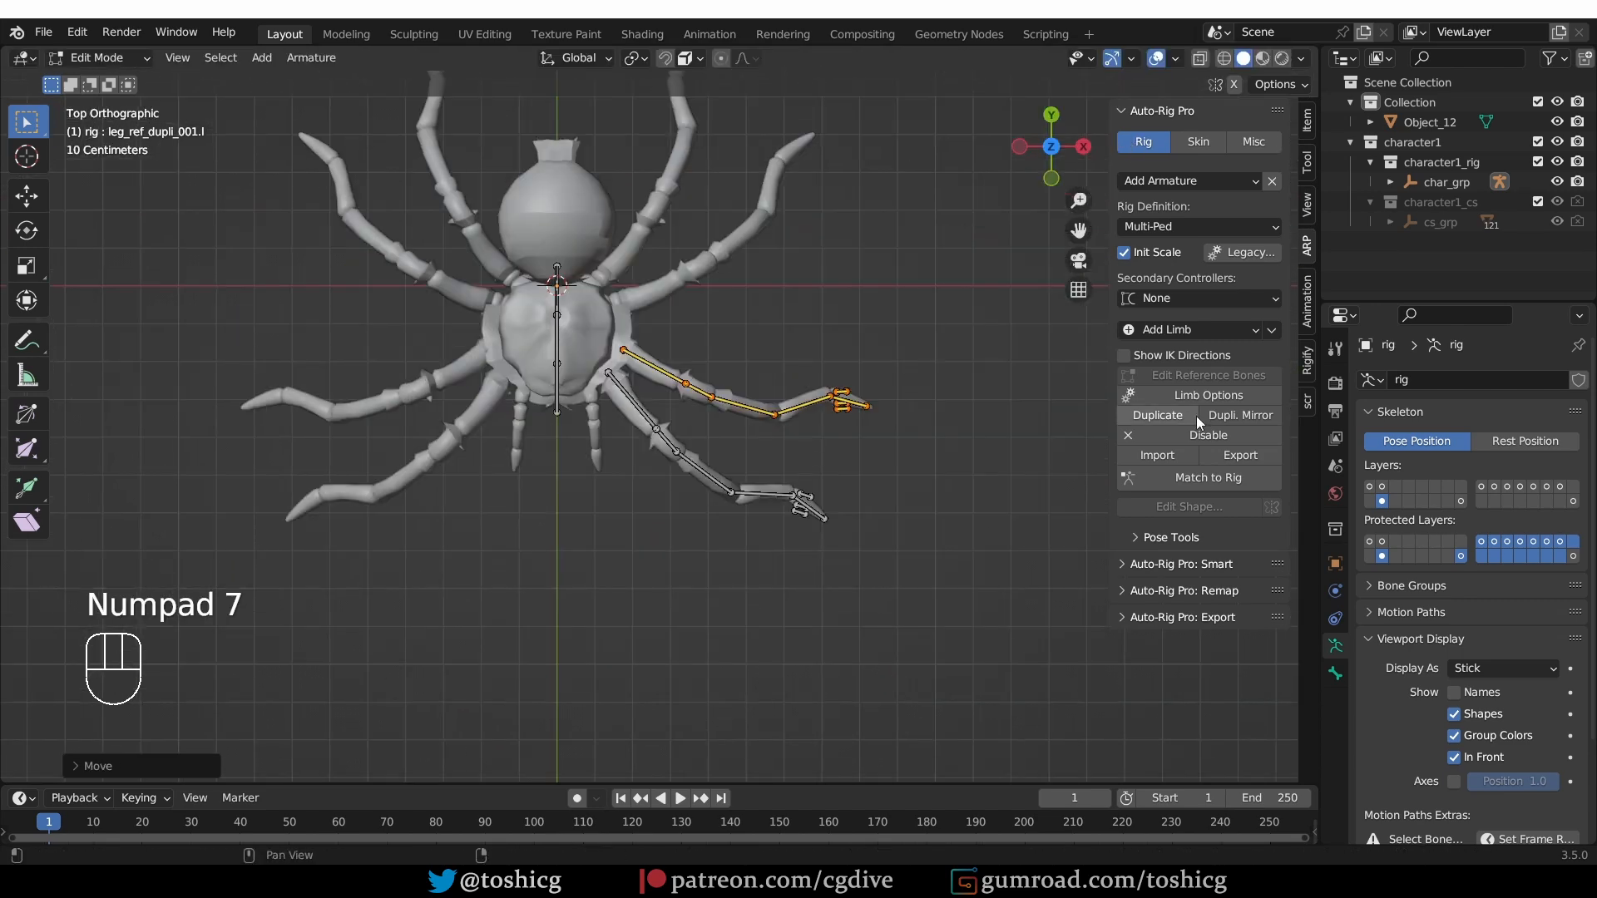
key("g")
middle_click(883, 353)
left_click(892, 310)
key("r")
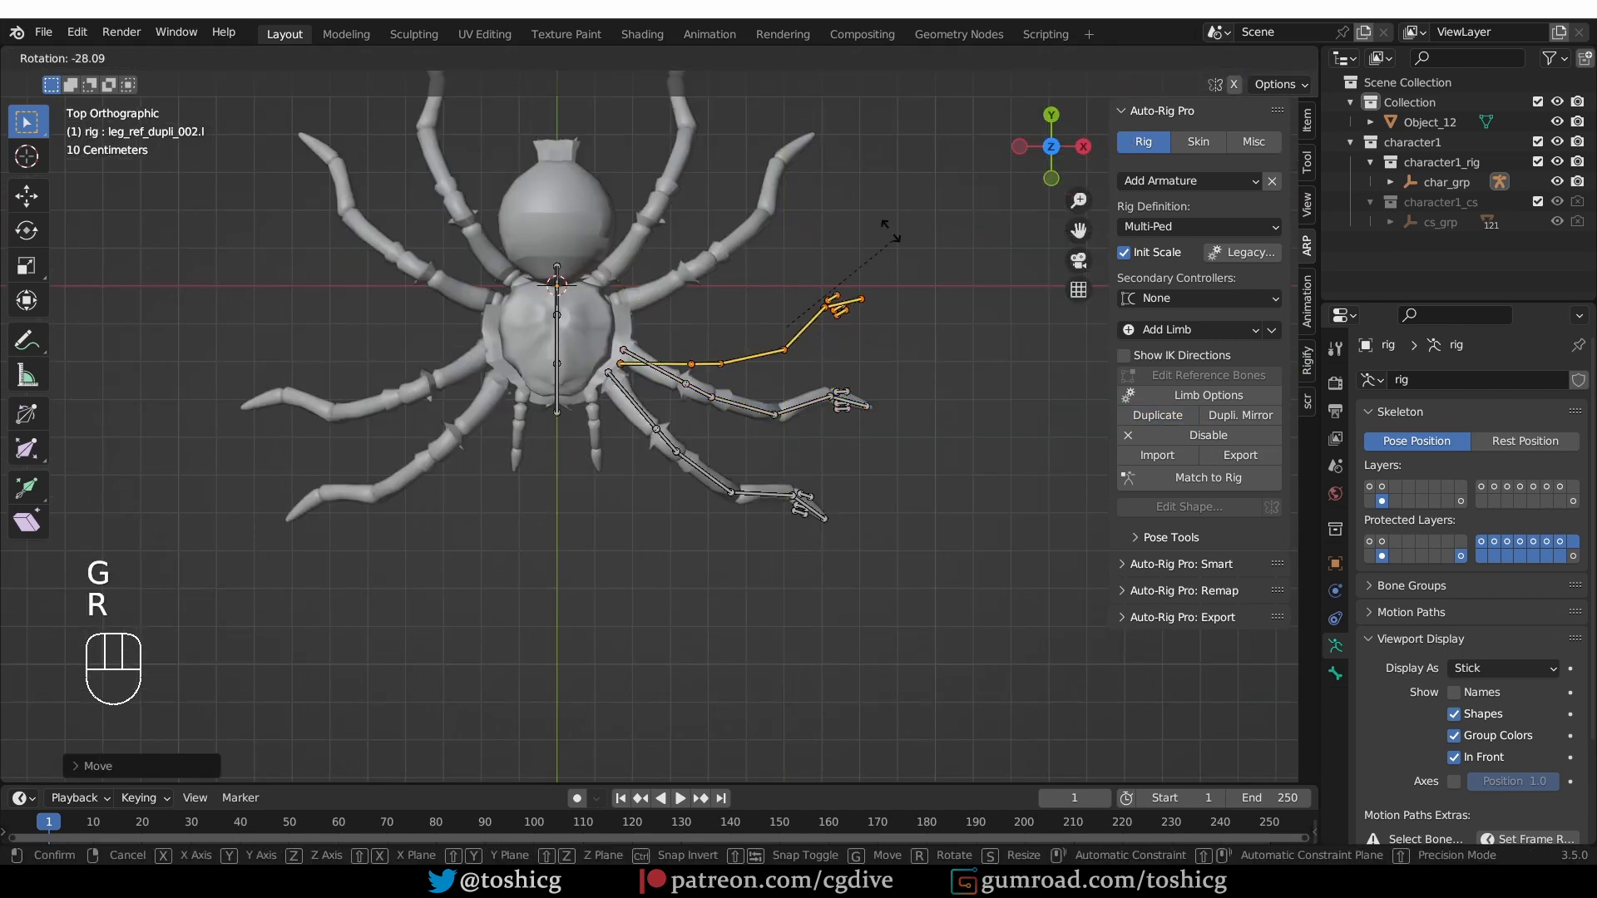
left_click(875, 198)
key("g")
left_click(875, 150)
key("r")
left_click(870, 528)
key("g")
key("g")
middle_click_drag(845, 452, 752, 292)
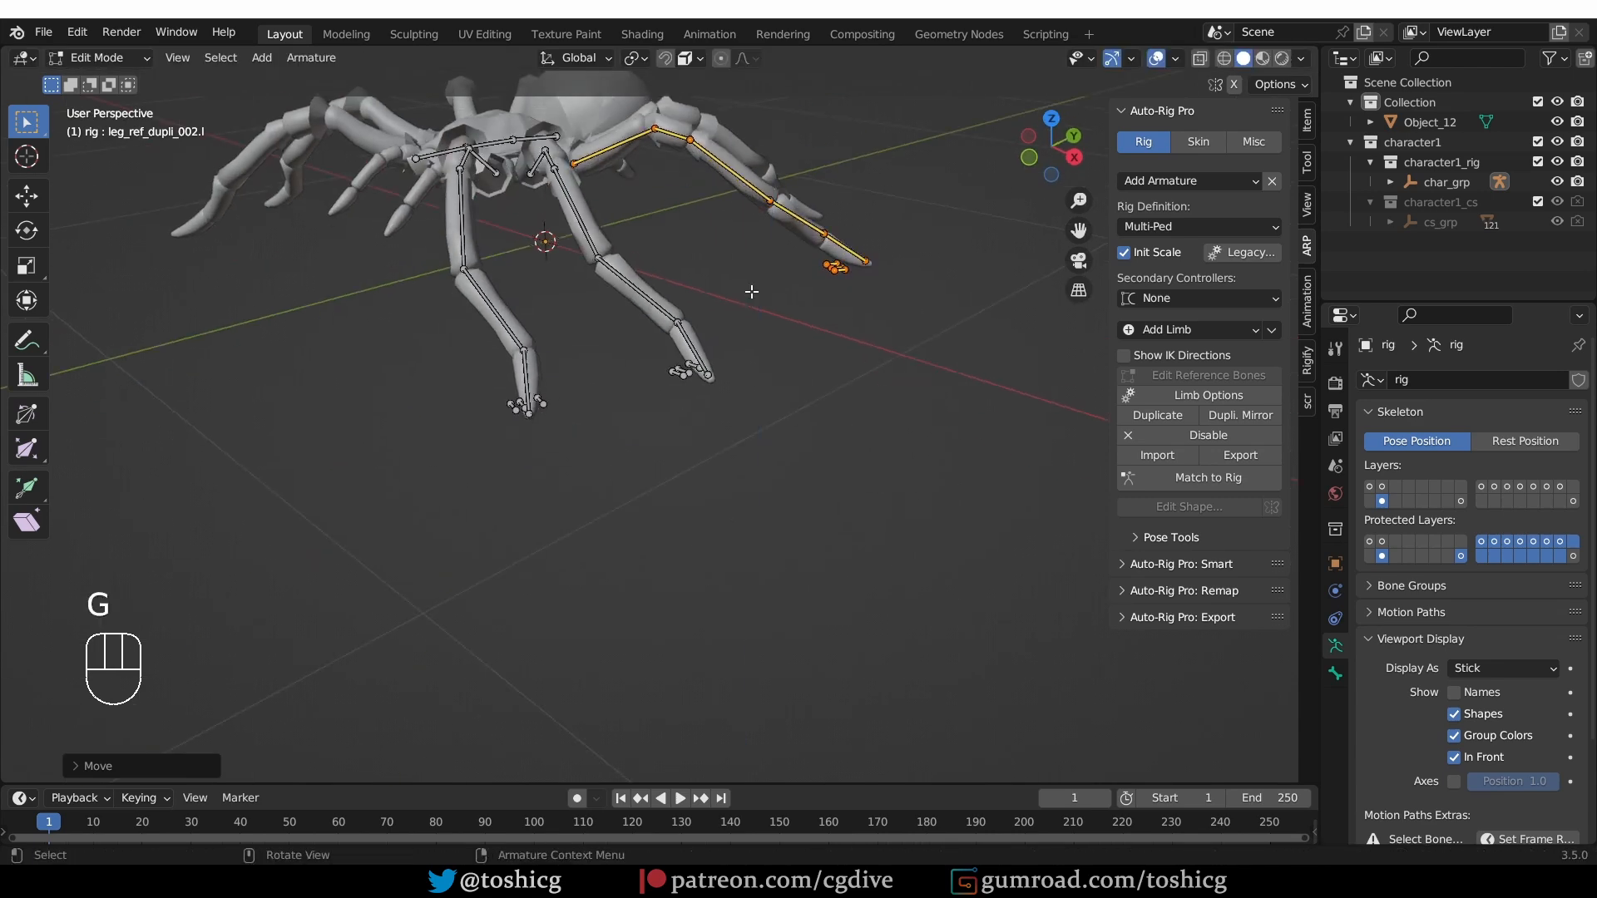
- Duplicate the third left leg limb in top view, and rotate and move the copy onto the rearmost left leg
key("KP_7")
left_click(1157, 415)
key("r")
key("g")
key("r")
key("g")
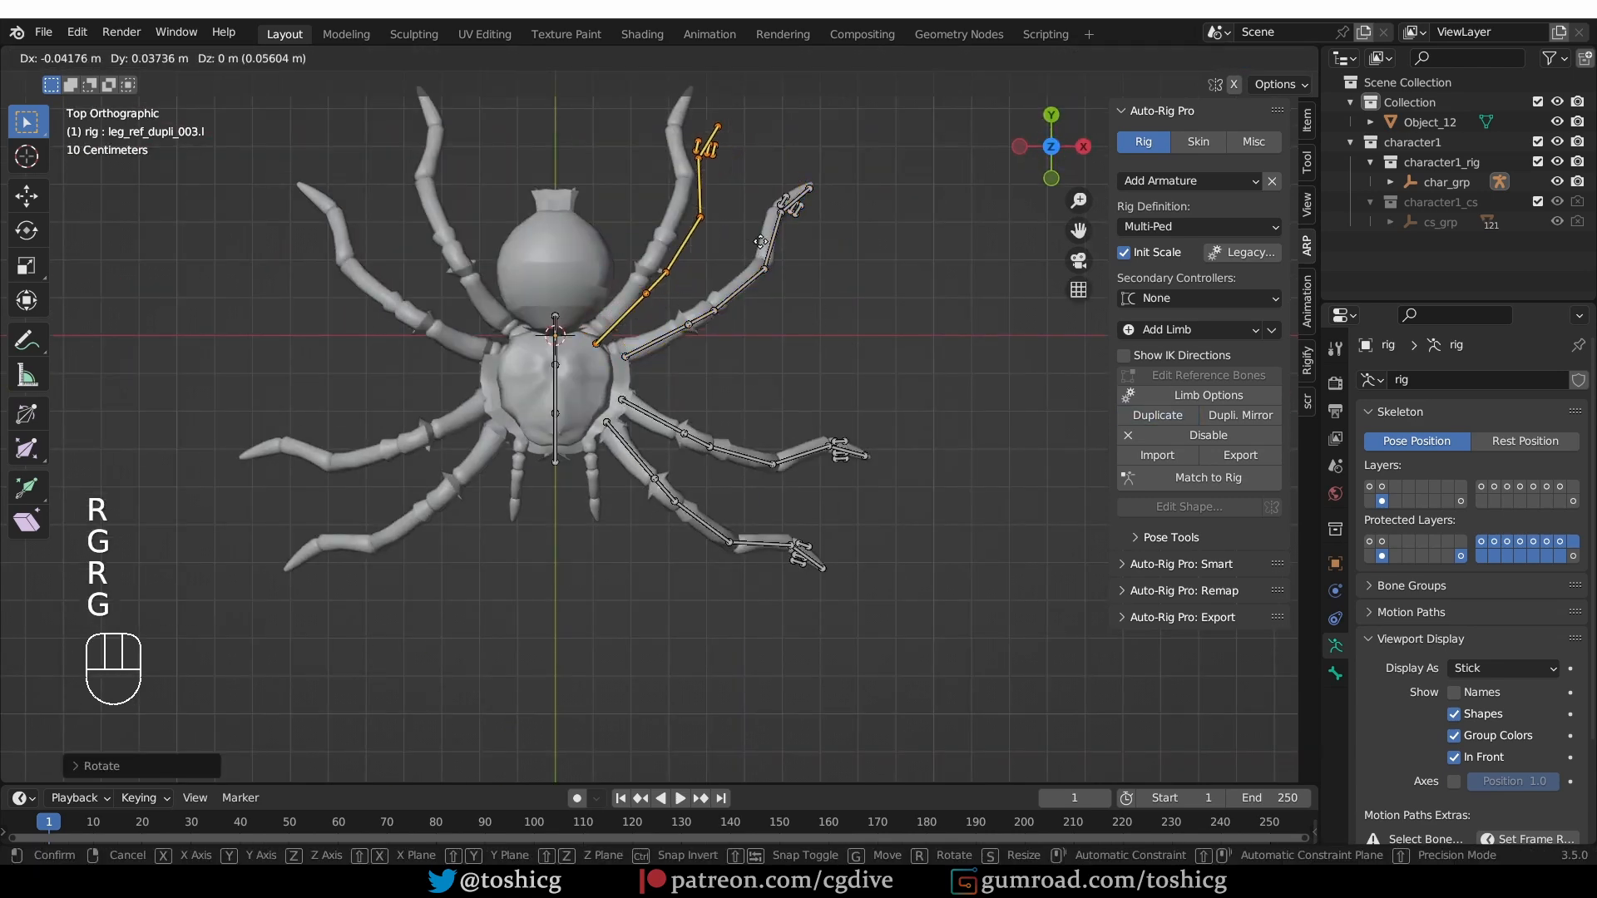
key("r")
key("g")
key("r")
key("g")
left_click(753, 218)
- Parent the first bones of the two front left legs to the spine bone spine_01_ref.x with Keep Offset
middle_click_drag(745, 407, 595, 433)
middle_click_drag(596, 374, 707, 416)
left_click(584, 295)
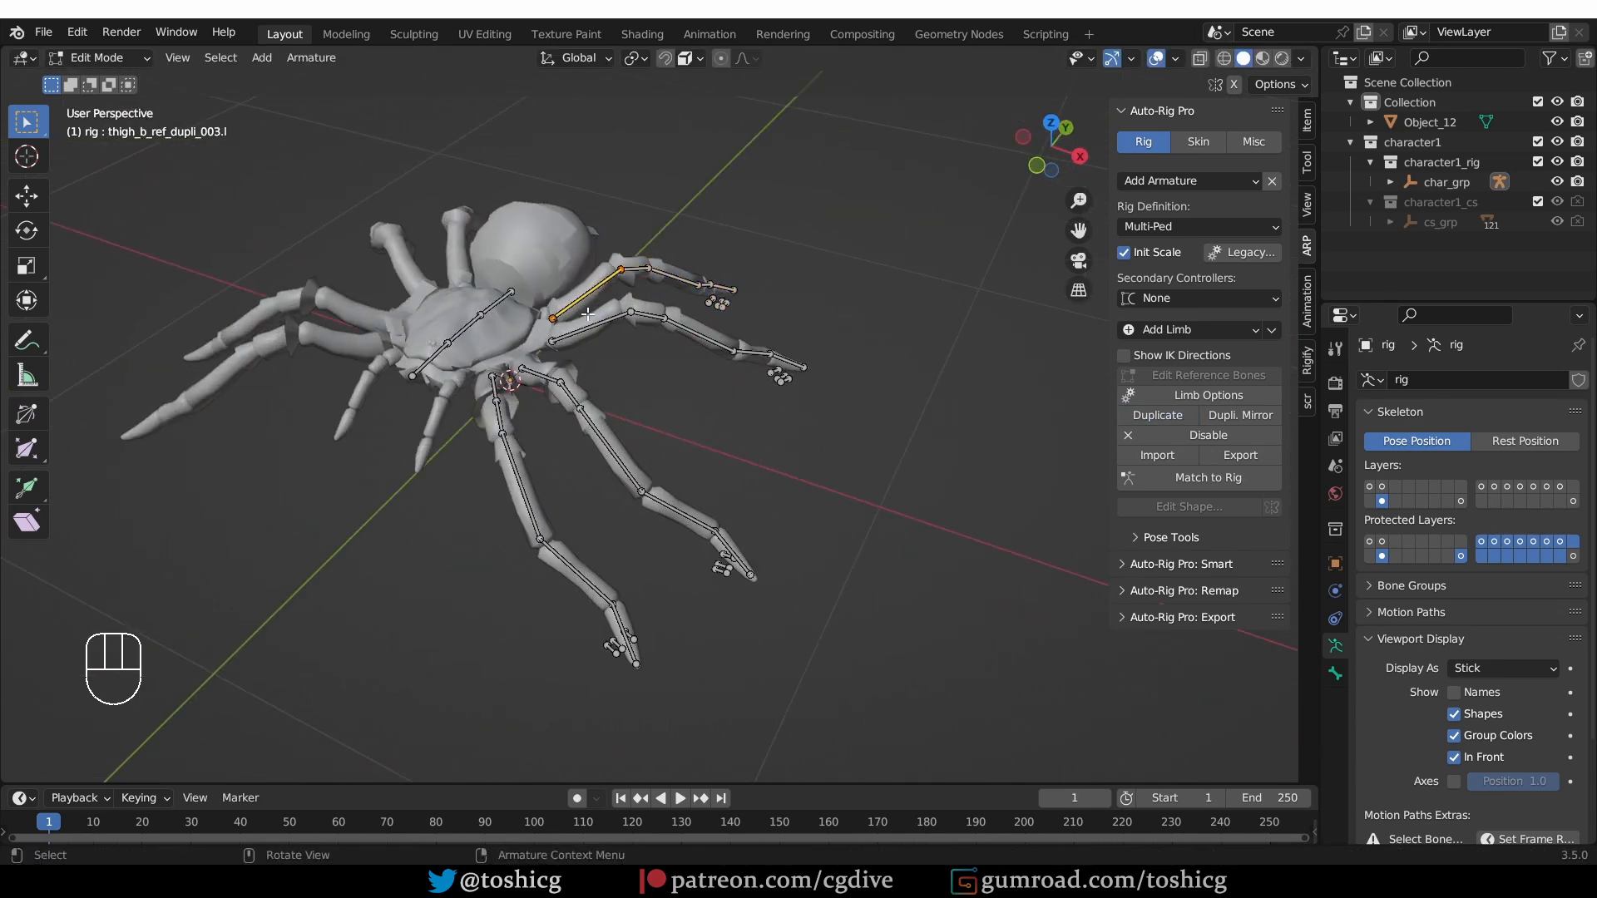
middle_click_drag(1023, 478, 965, 536)
scroll(965, 536, "up", 4)
left_click(965, 536)
left_click(418, 351)
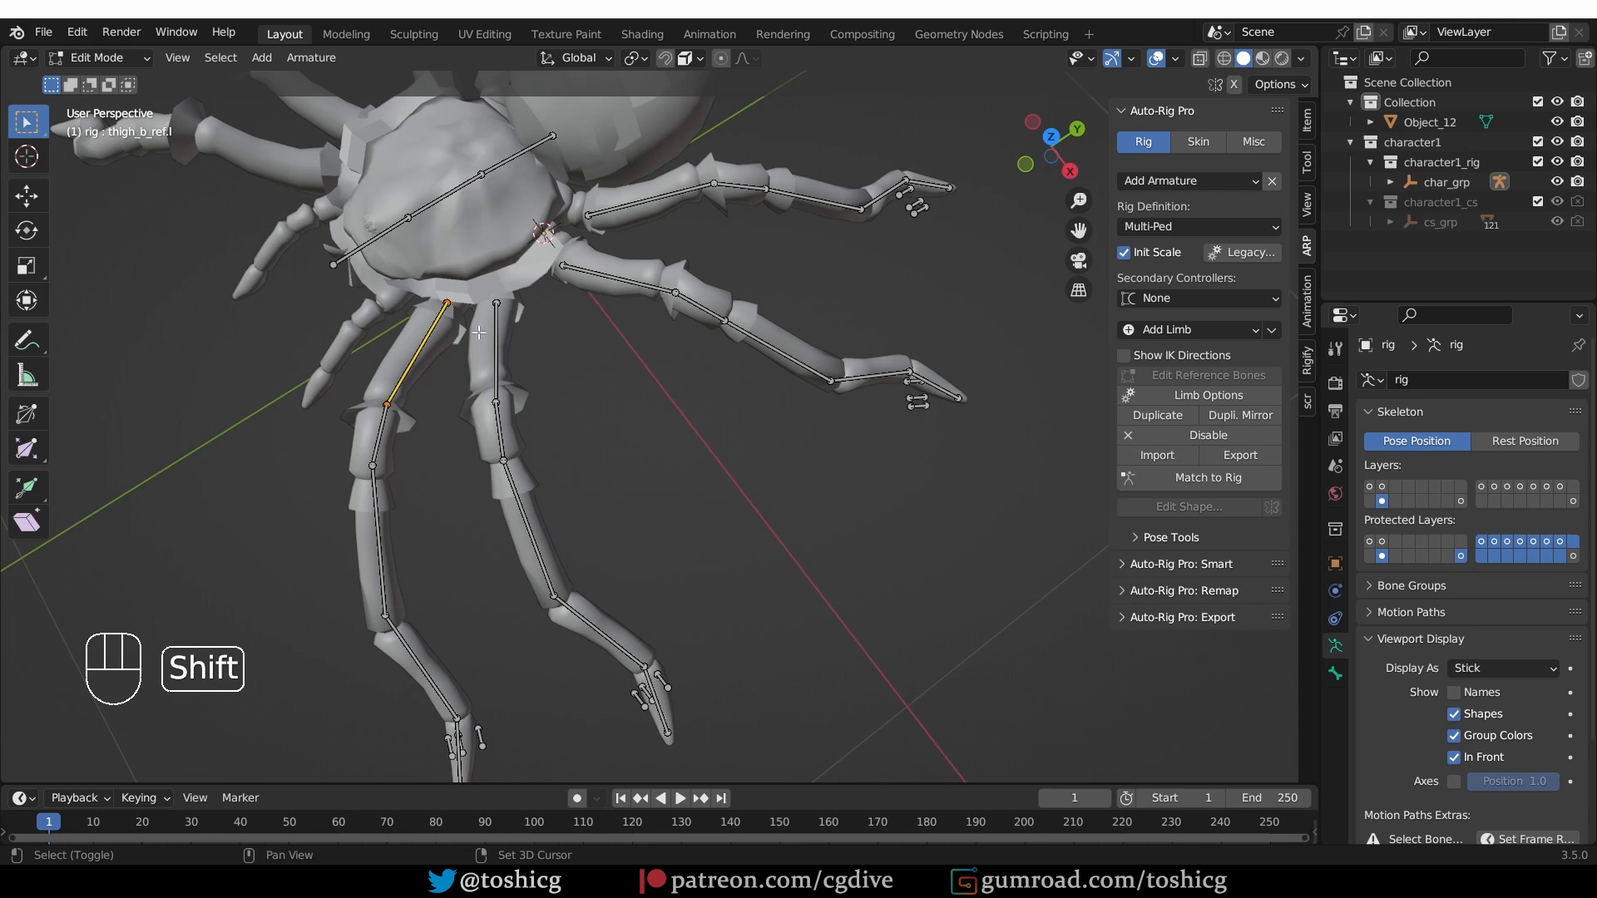
key("ctrl+p")
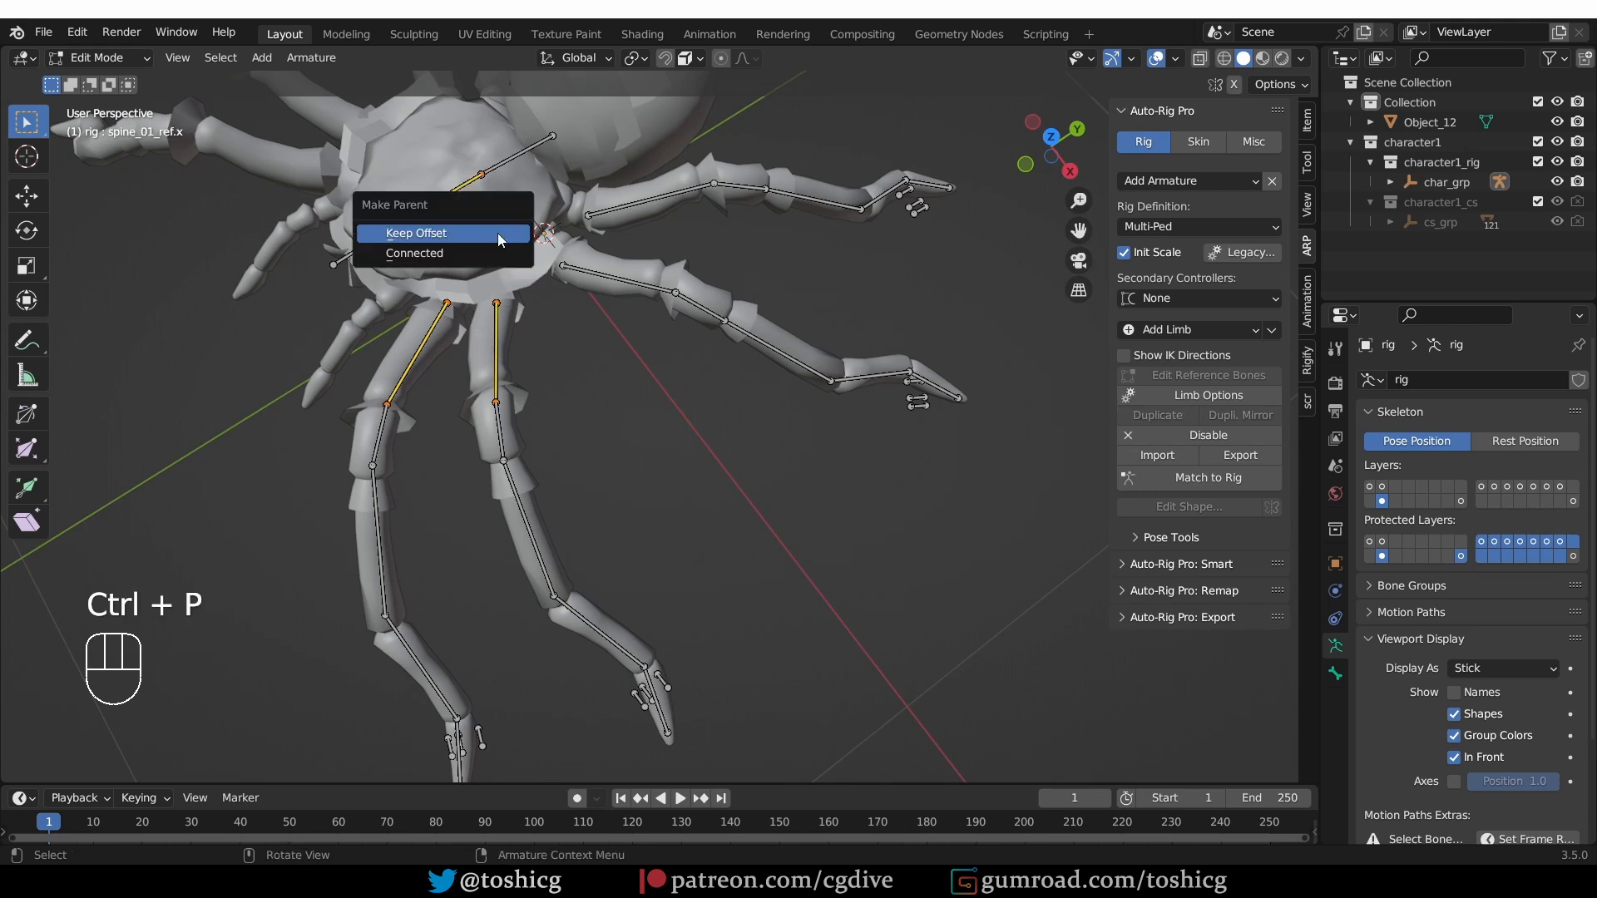
left_click(485, 245)
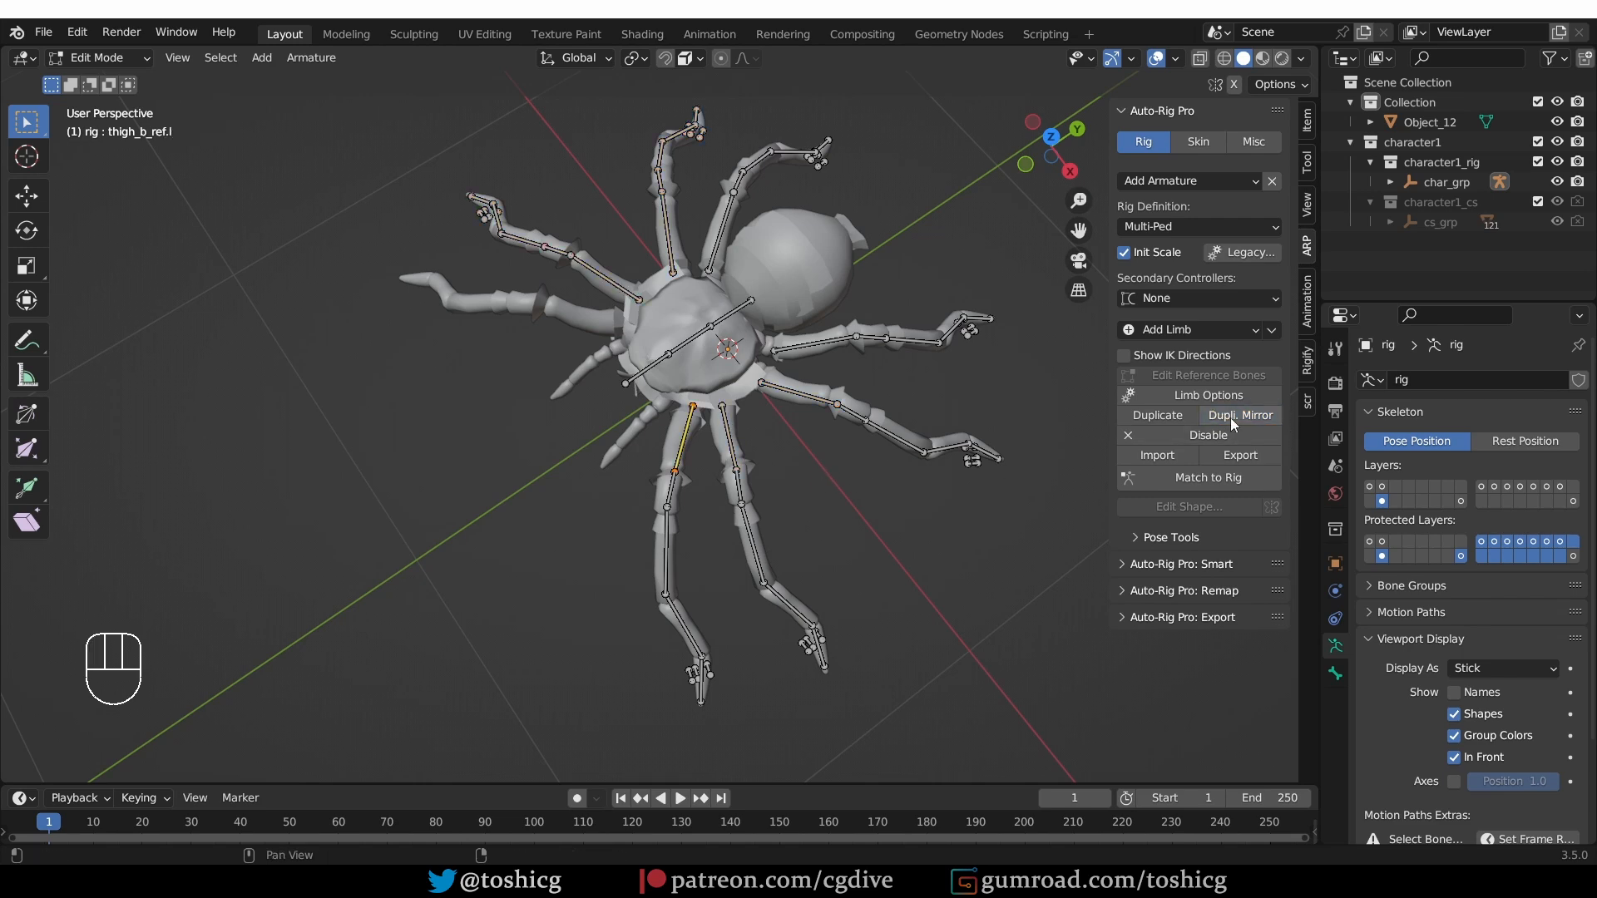
- Mirror-duplicate the front left leg limb to the opposite side and add a Tail limb
middle_click_drag(736, 480, 957, 391)
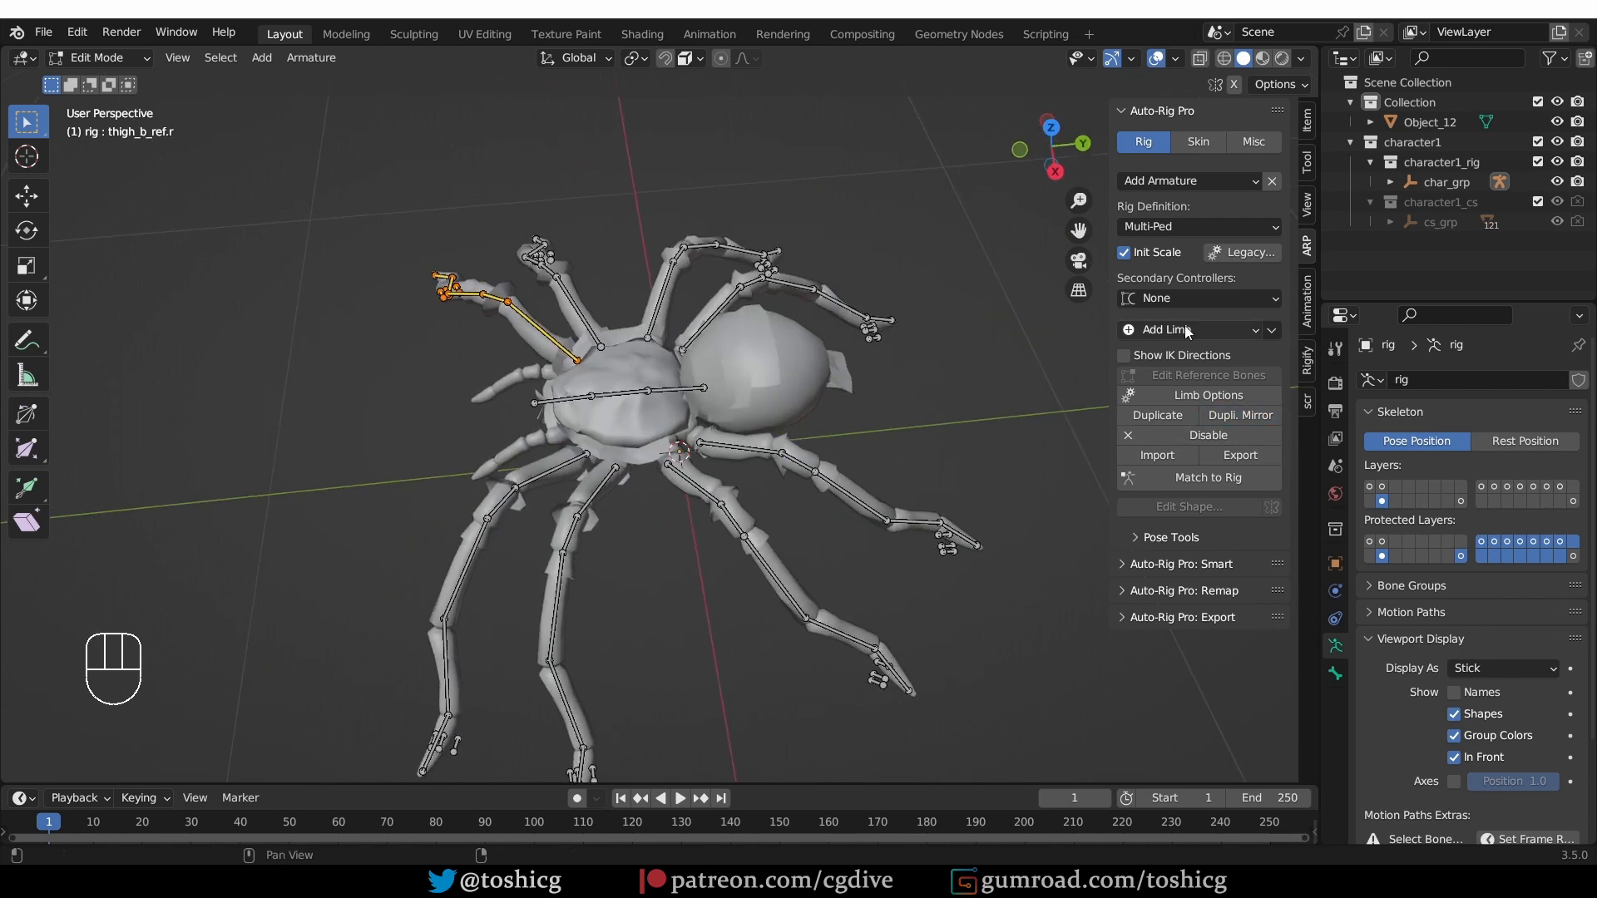
left_click(1184, 330)
left_click(1228, 526)
- Scale and move the tail bones in side view to fit the spider's abdomen
key("KP_1")
key("KP_3")
key("g")
key("s")
key("g")
key("s")
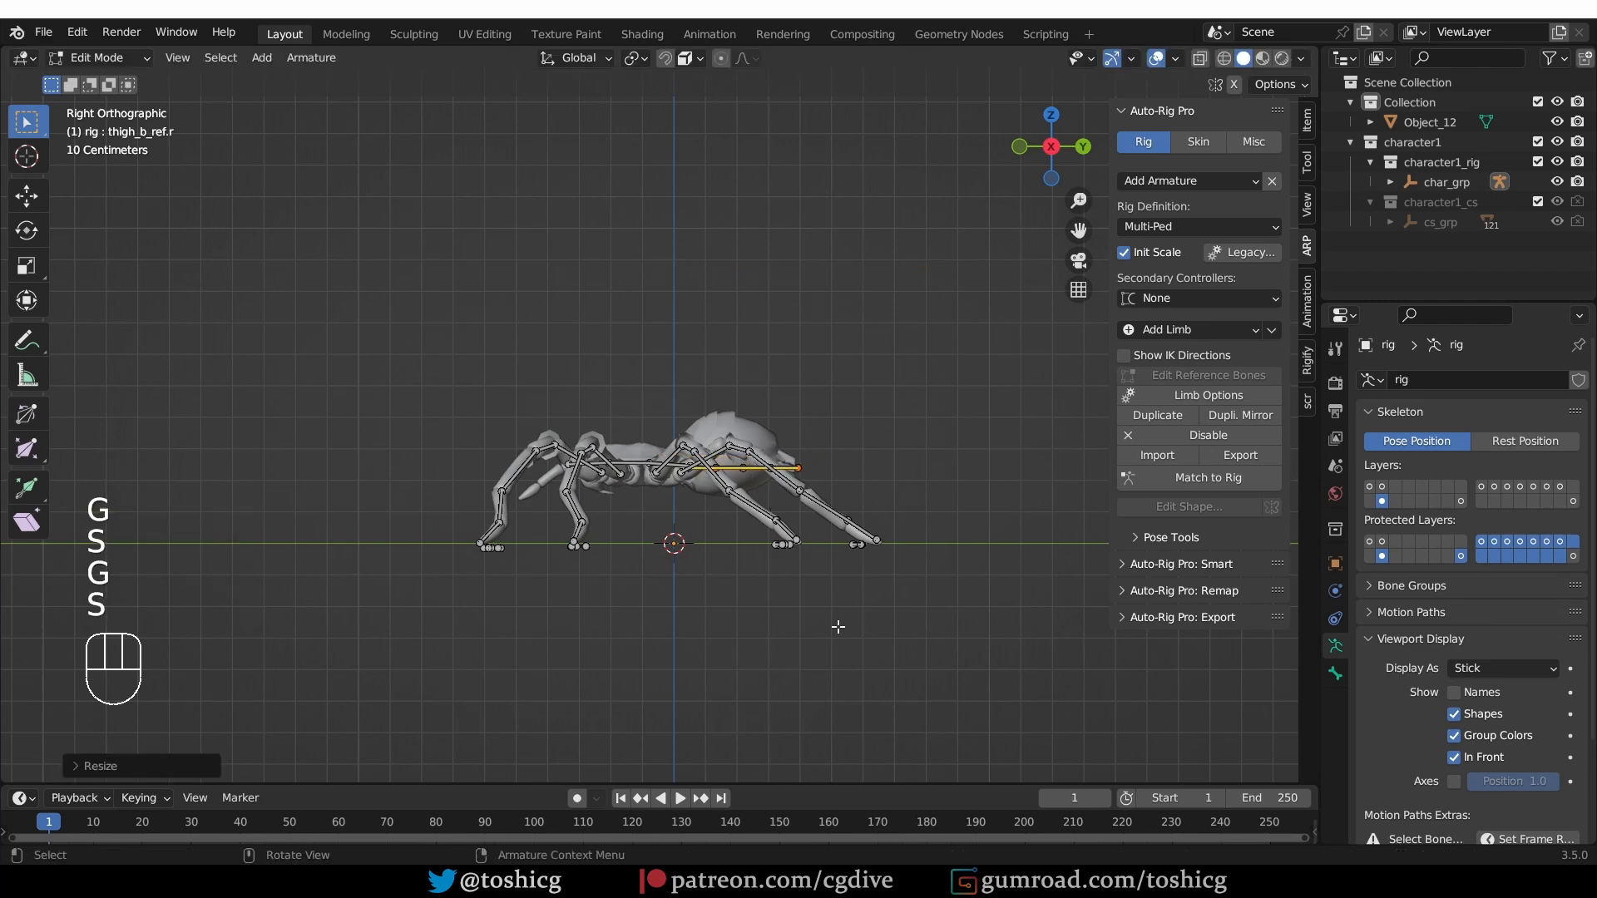
- Reduce the tail limb's bone count to two bones
scroll(771, 532, "up", 6)
left_click(1209, 395)
left_click(1092, 452)
left_click(1215, 557)
- Move the tail's joints so the chain starts behind the thorax and runs through the abdomen
middle_click_drag(687, 366, 692, 450)
key("g")
key("KP_1")
key("KP_3")
key("g")
scroll(574, 403, "up", 4)
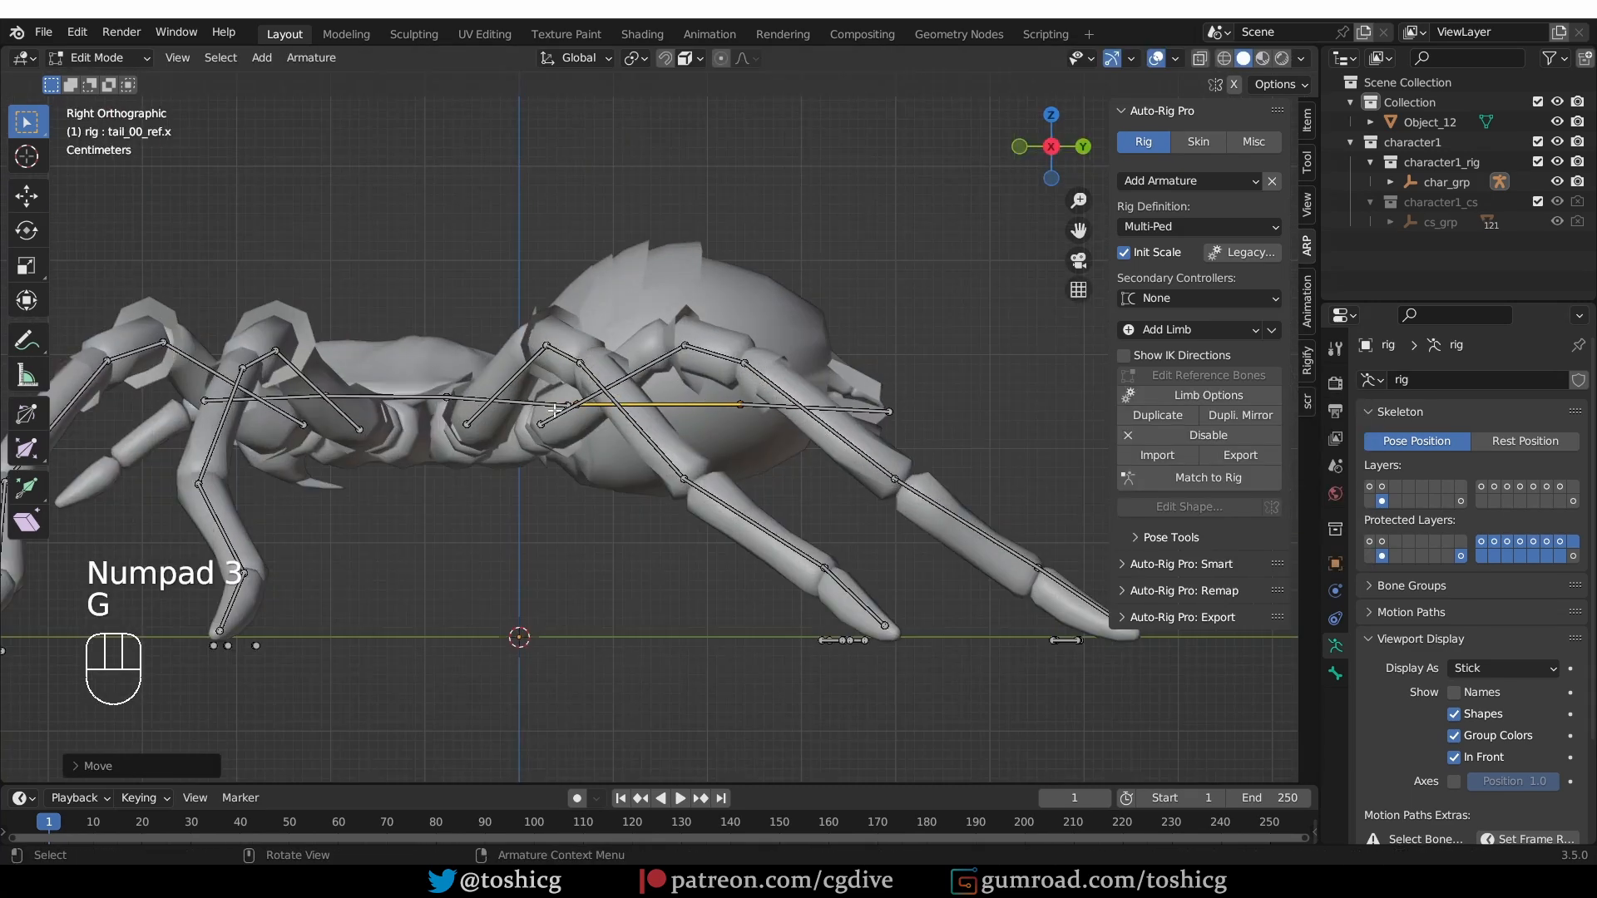
scroll(574, 402, "up", 4)
left_click(574, 403)
key("KP_7")
key("g")
left_click(563, 508)
- Add an Ears limb to serve as the spider's two short front appendages
middle_click_drag(563, 507, 674, 339)
scroll(674, 339, "down", 4)
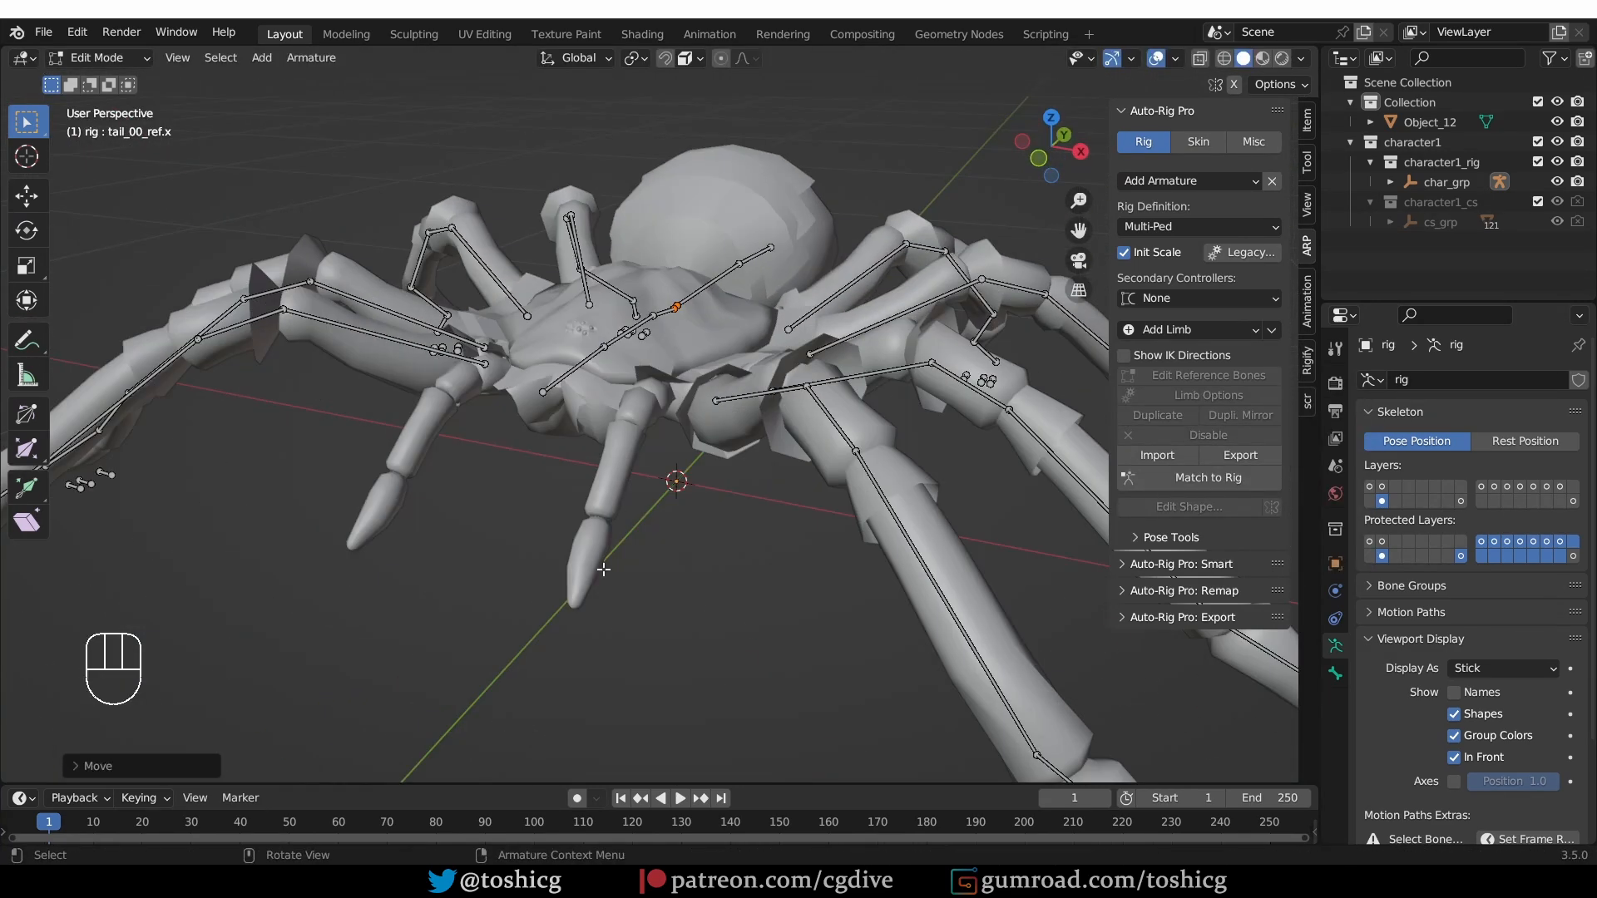
left_click(1190, 332)
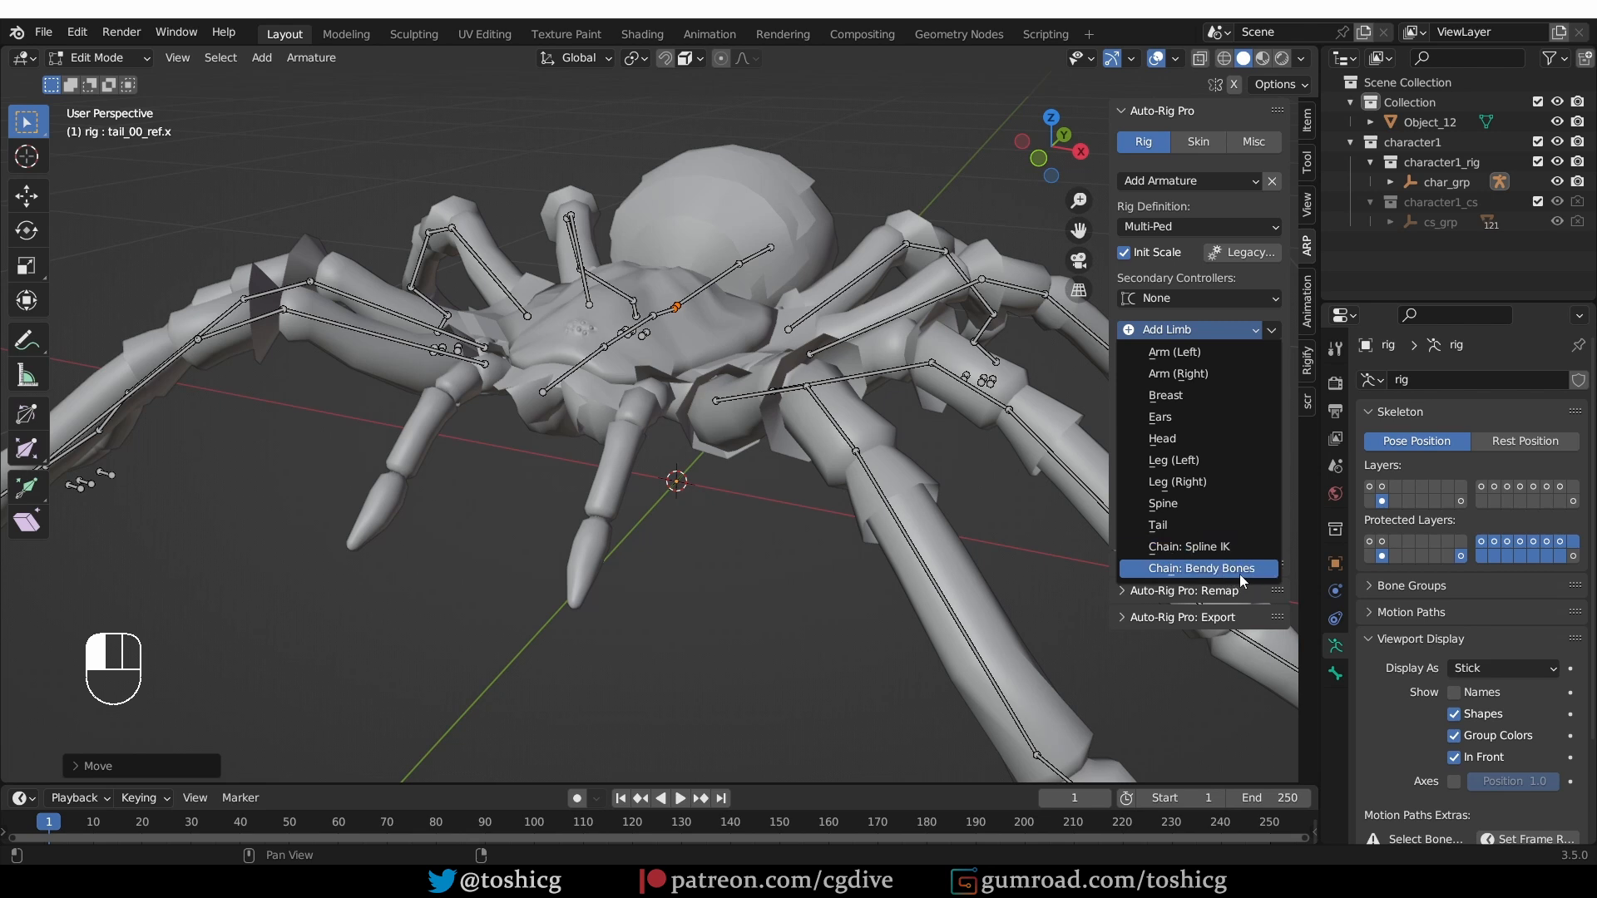
left_click(1200, 417)
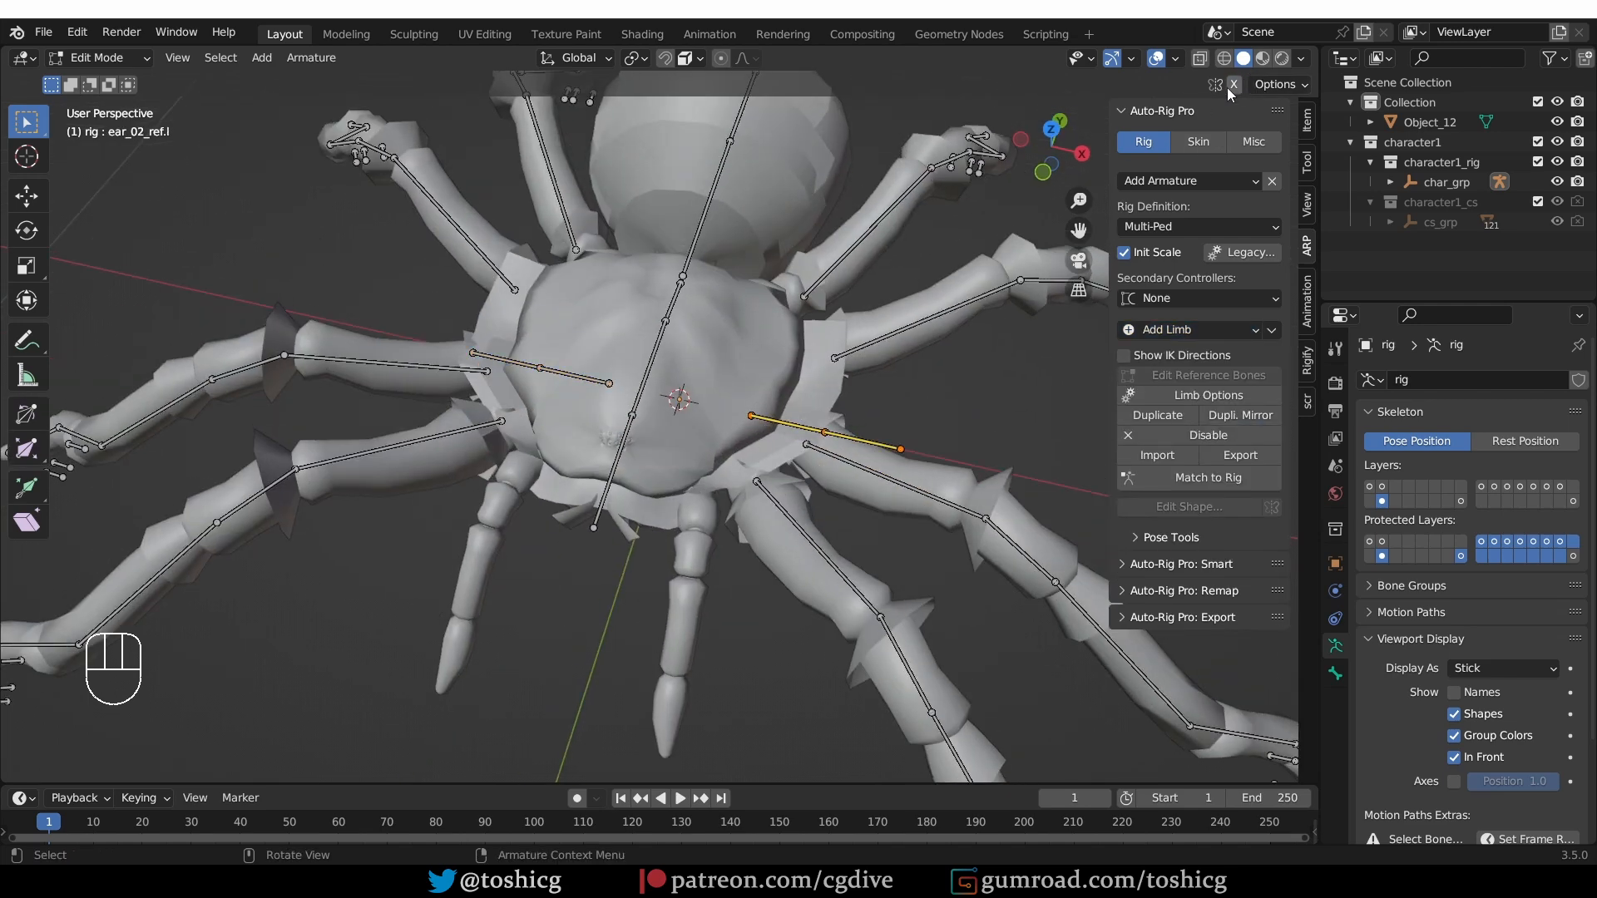
- Enable X-axis mirroring and set the bone count of both ear limbs to 3
left_click(1186, 393)
left_click(1326, 446)
left_click(1184, 487)
left_click(509, 361)
left_click(1223, 400)
left_click(1364, 456)
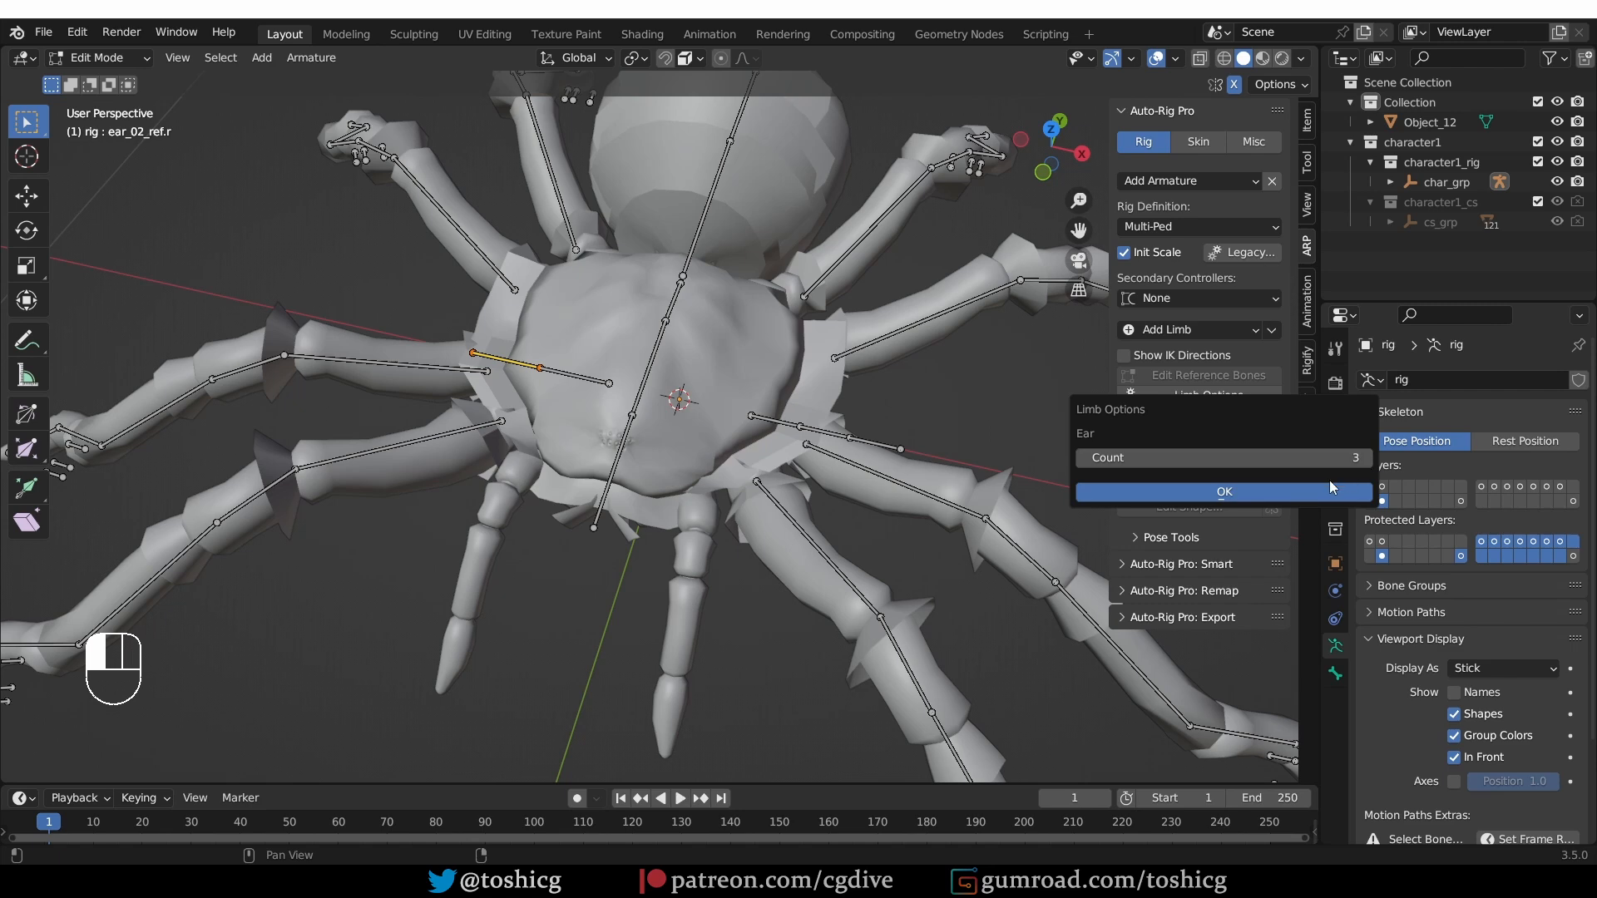
left_click(1224, 491)
- Select the left ear chain, and rotate and move it in top view along the short front appendage
left_click_drag(941, 405, 736, 456)
key("KP_7")
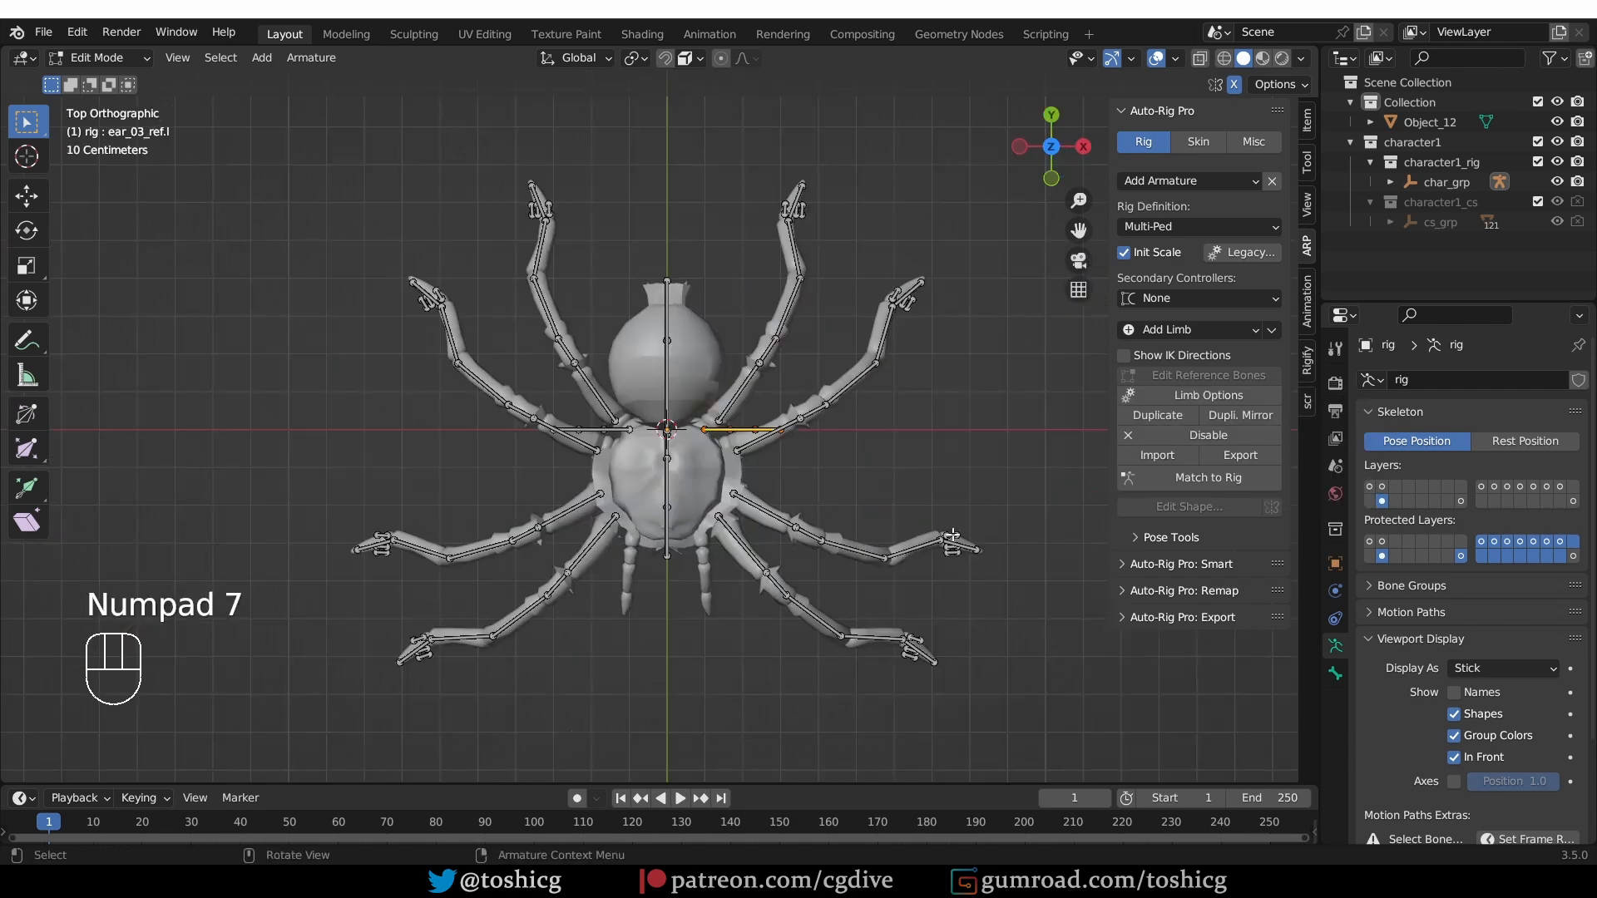
key("r")
left_click(660, 709)
key("g")
left_click(618, 124)
key("r")
scroll(669, 605, "up", 6)
key("g")
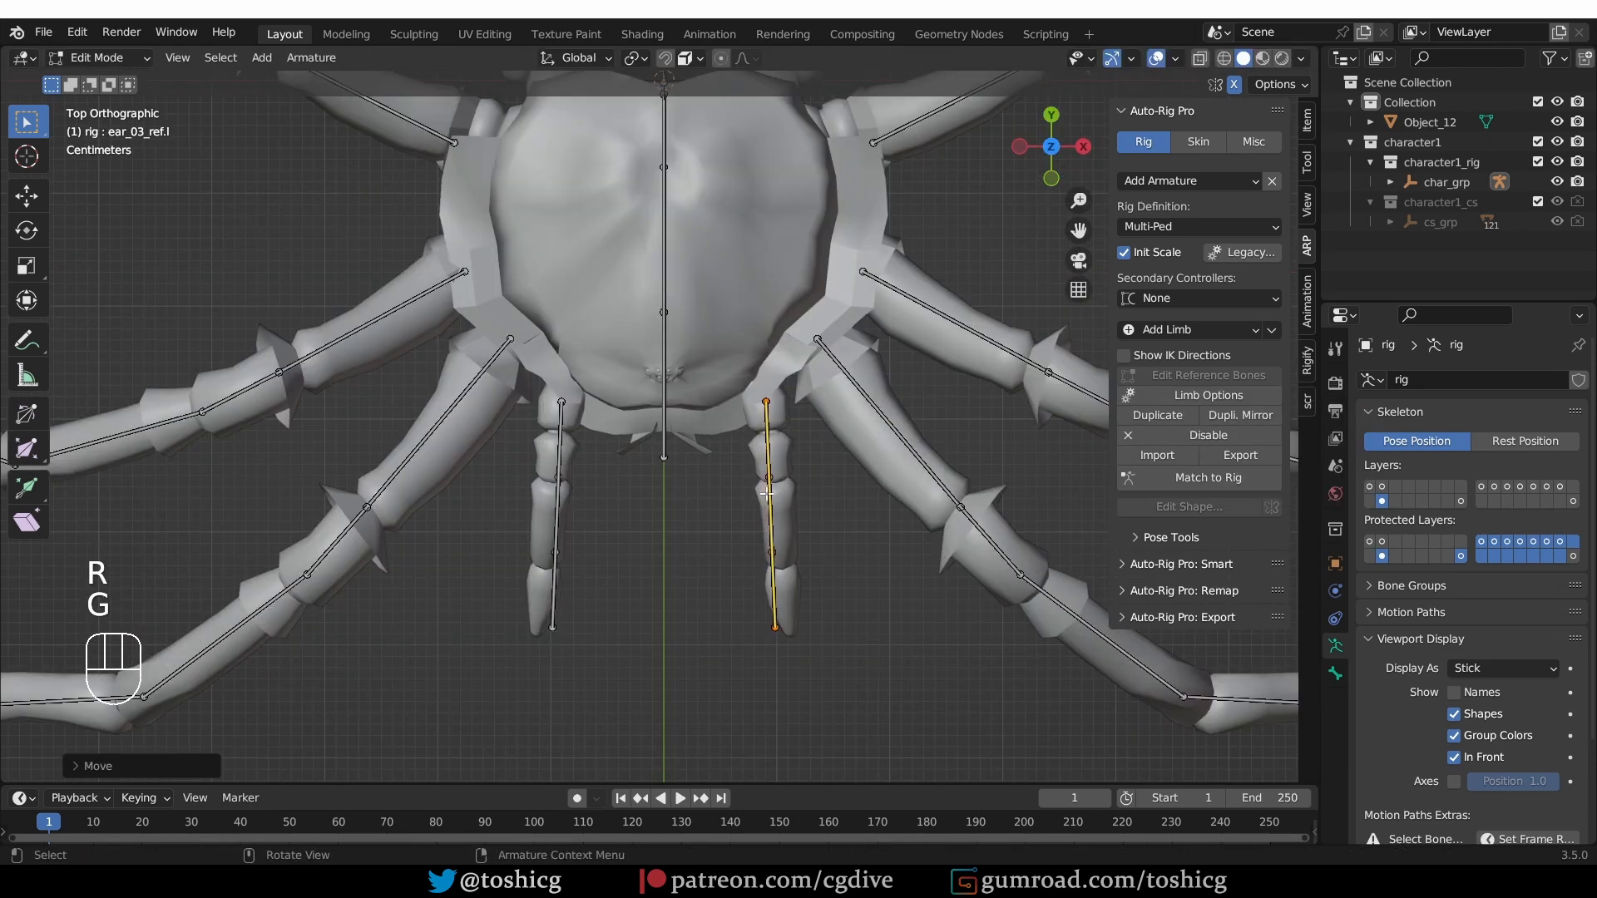
- Fine-tune the left ear chain's position and angle in top view over the short front appendage
key("g")
key("r")
key("r")
left_click(878, 592)
- Move the ear chain and its individual joints in side view to follow the height of the front appendage
key("KP_3")
key("g")
key("z")
left_click(739, 332)
key("g")
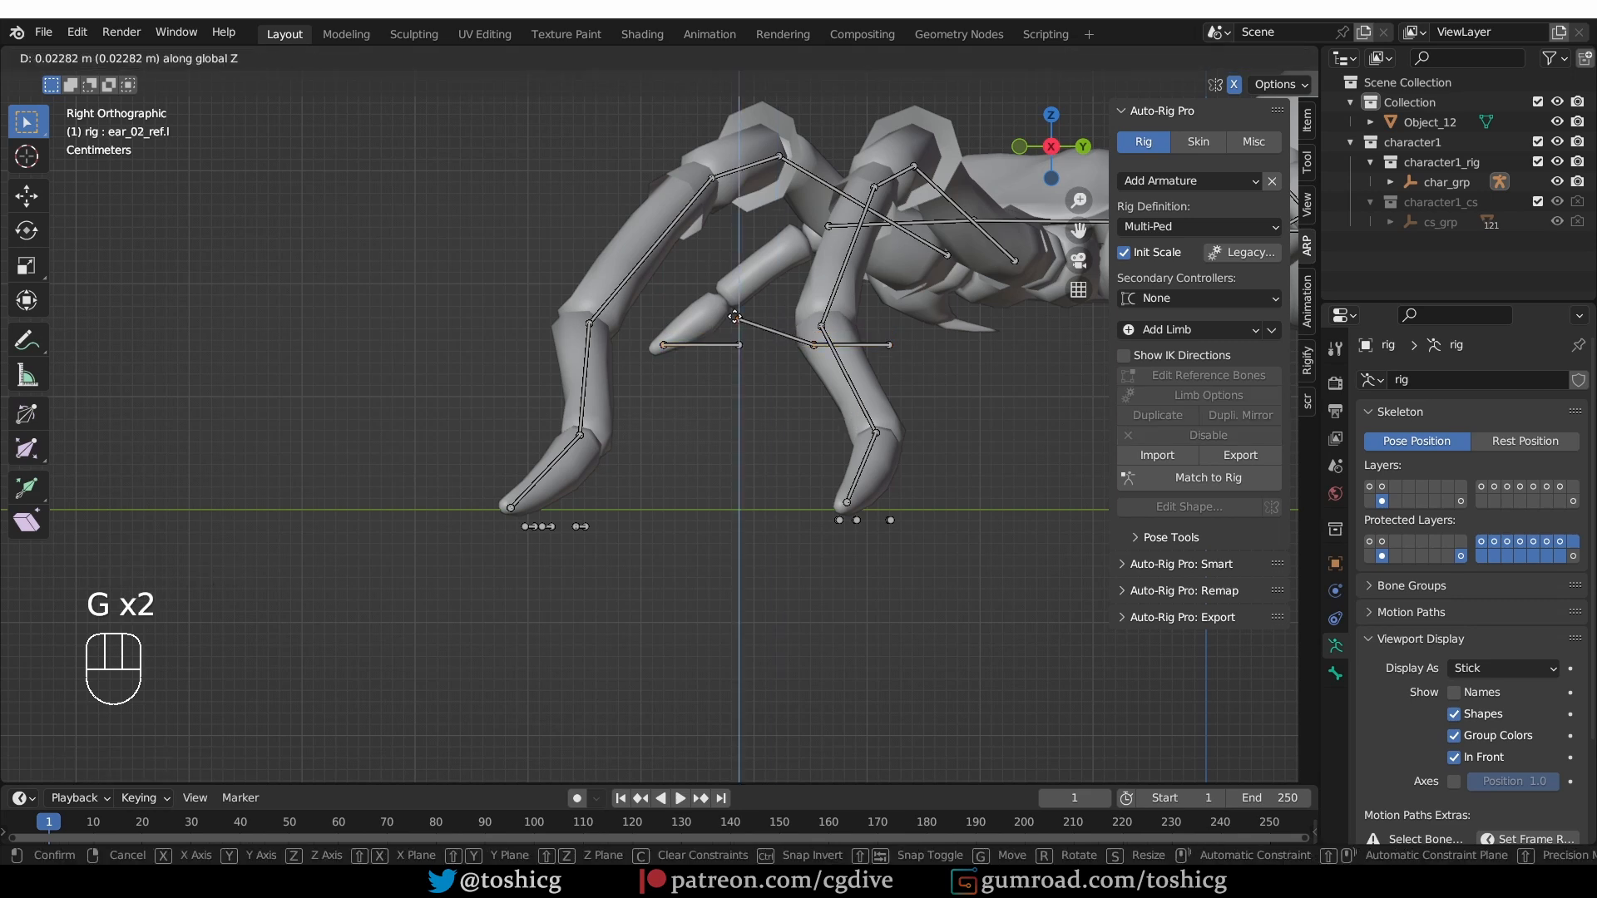
key("g")
key("g")
- Refine the ear joints in perspective view so they sit inside the front appendage's segments
middle_click_drag(616, 339, 905, 555)
scroll(852, 524, "up", 5)
key("g")
left_click(962, 567)
key("g")
scroll(928, 459, "up", 6)
- Parent the first bones of both ear chains to the front spine bone, and match the reference bones to the rig
left_click(928, 430)
left_click(925, 430, "shift")
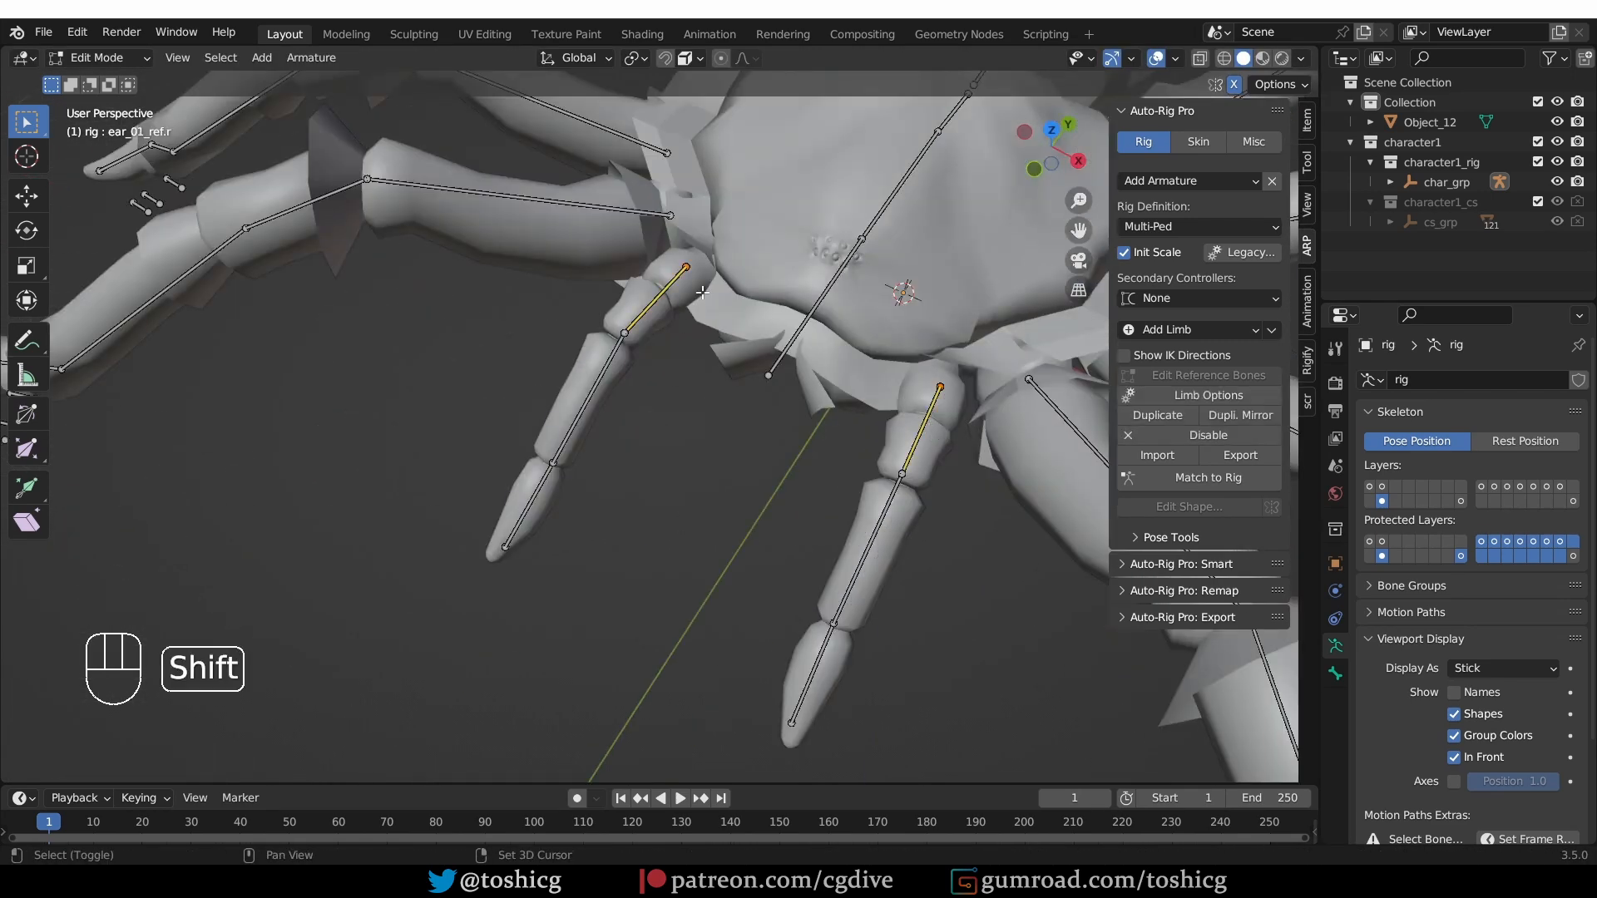
left_click(824, 305, "shift")
key("ctrl+p")
left_click(826, 305)
scroll(798, 433, "down", 6)
middle_click_drag(798, 433, 800, 408)
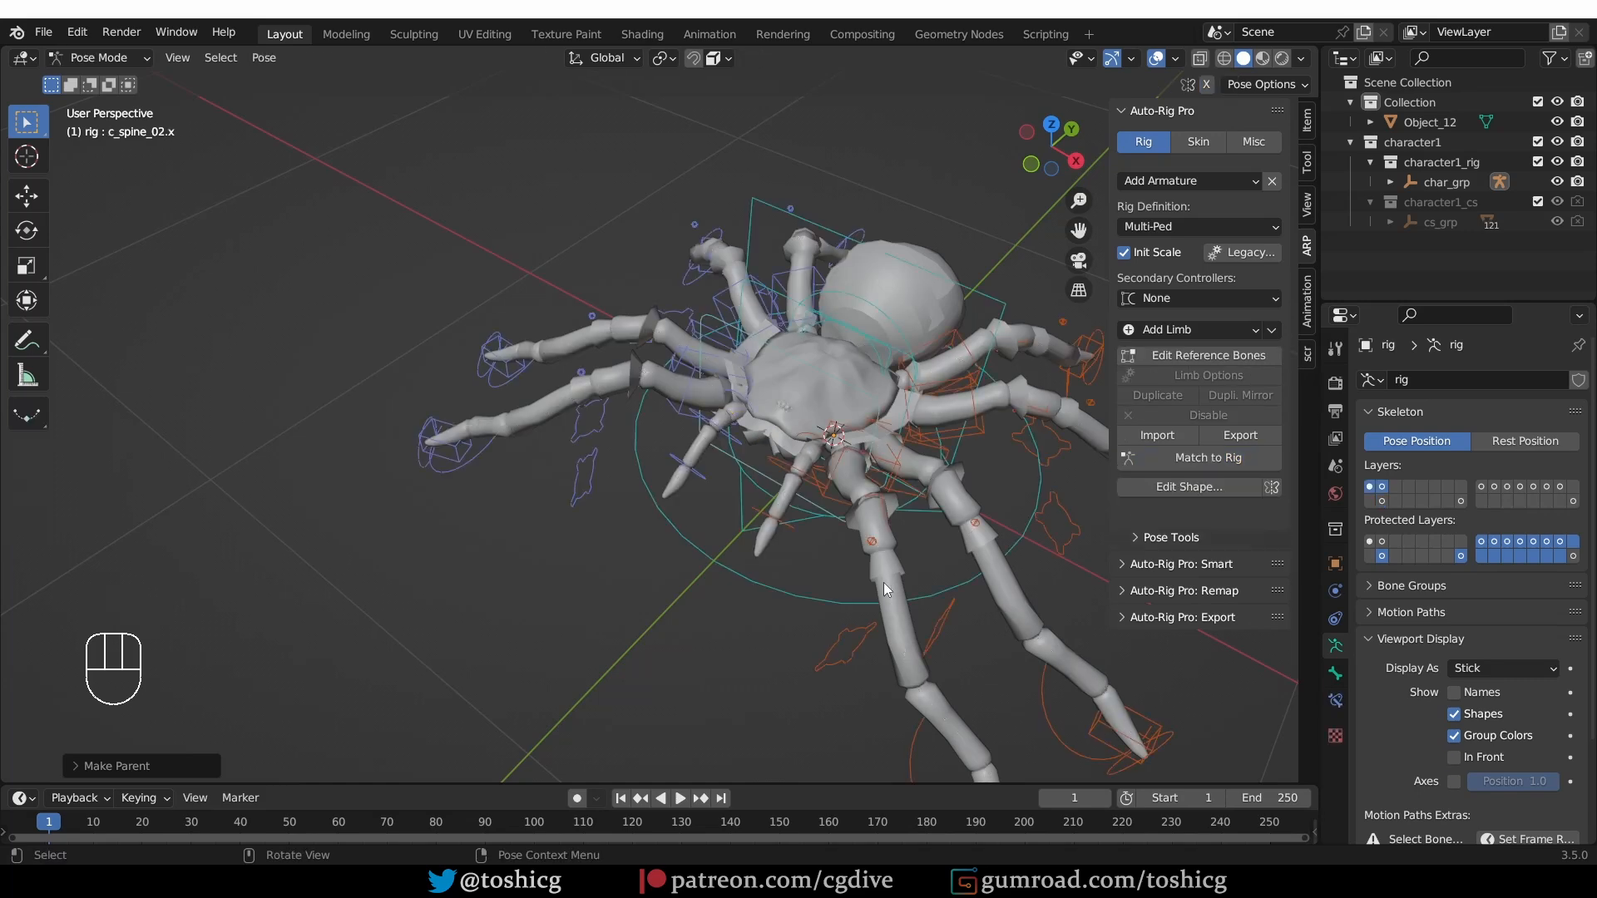
- Disable Smooth Twist Weights, Improve Hips Weights, Improve Heels Weights and Preserve Volume, and bind the spider mesh to the rig with Heat Maps
left_click(1197, 143)
key("Tab")
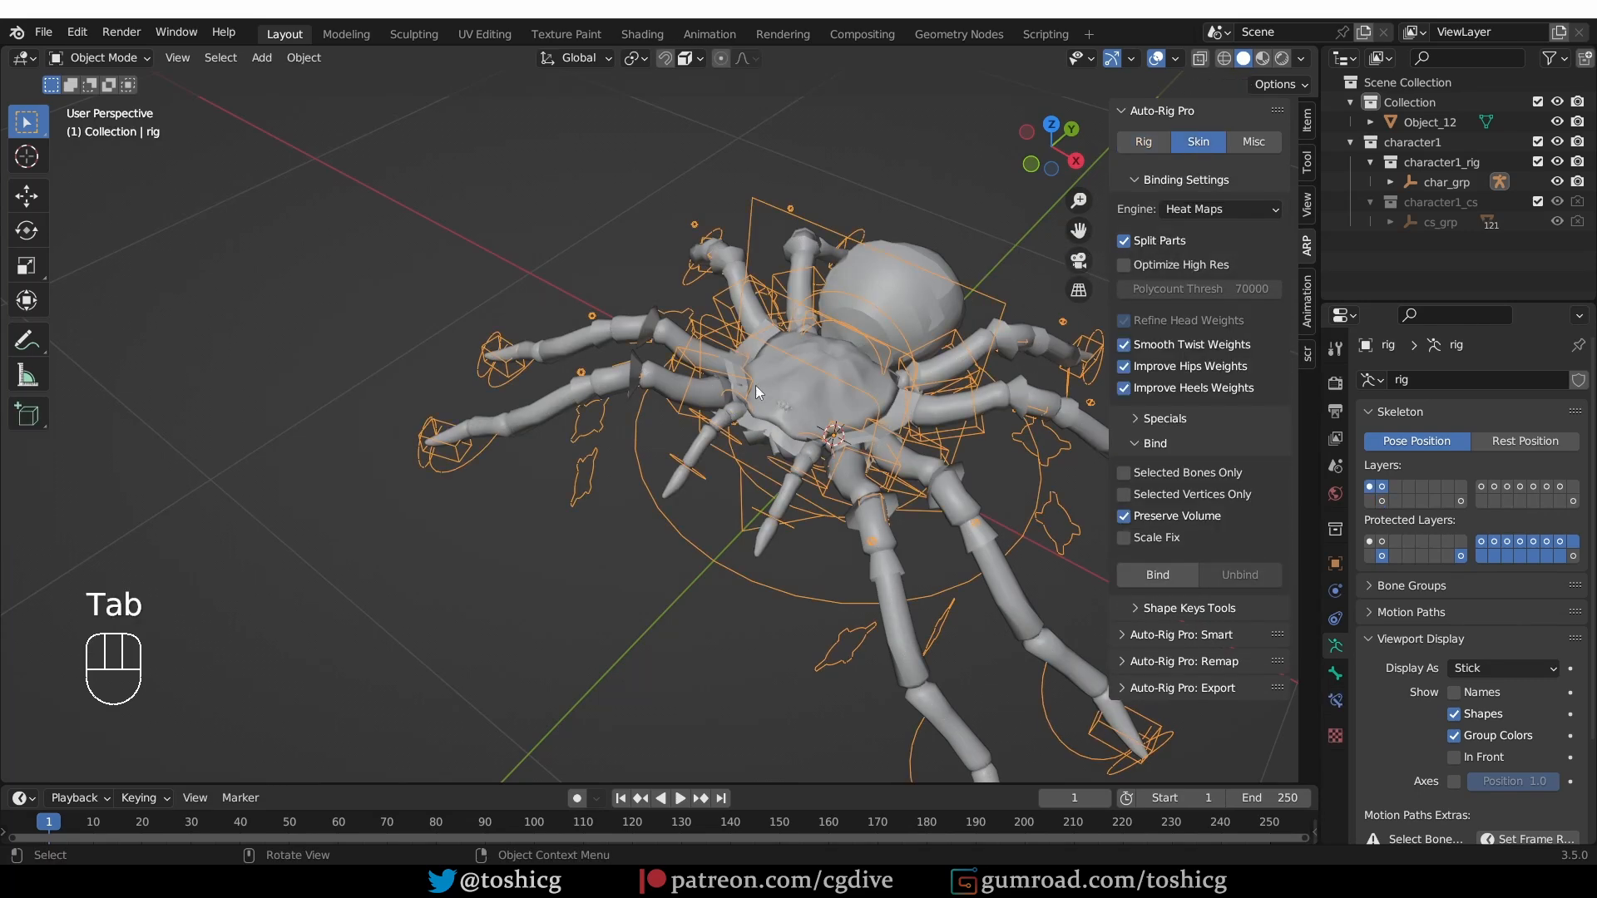
left_click(906, 292)
left_click(1057, 356, "shift")
left_click(1124, 494)
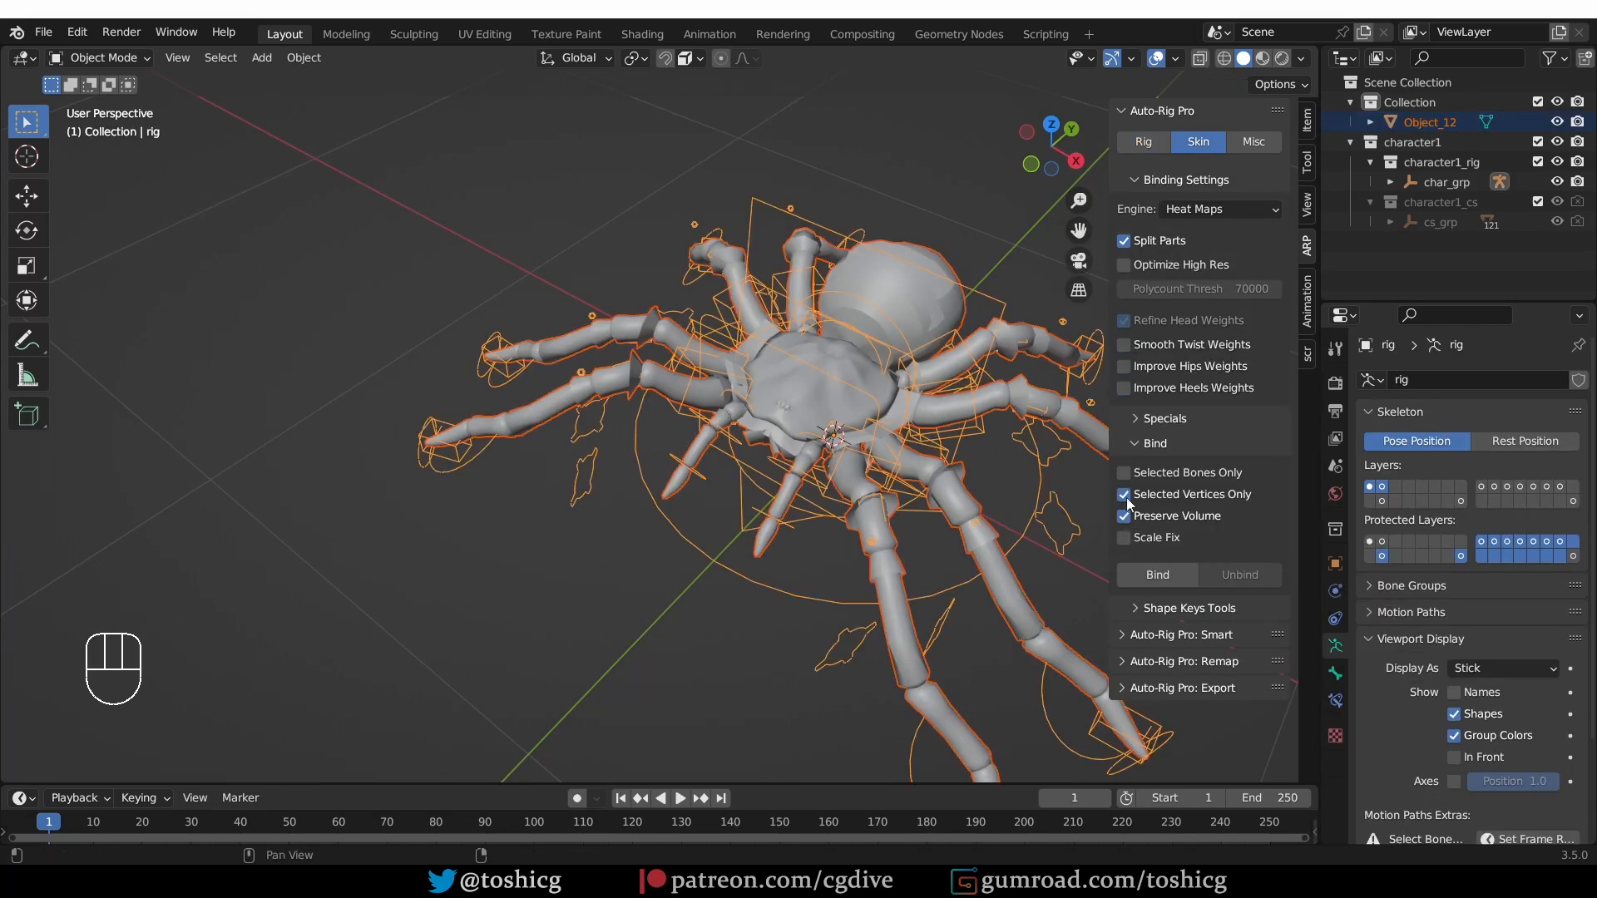
left_click(1165, 577)
- Enter Pose Mode, try moving the front left foot controller, and set its 3 Bones IK to 1.000
middle_click_drag(950, 621, 1032, 496)
key("Tab")
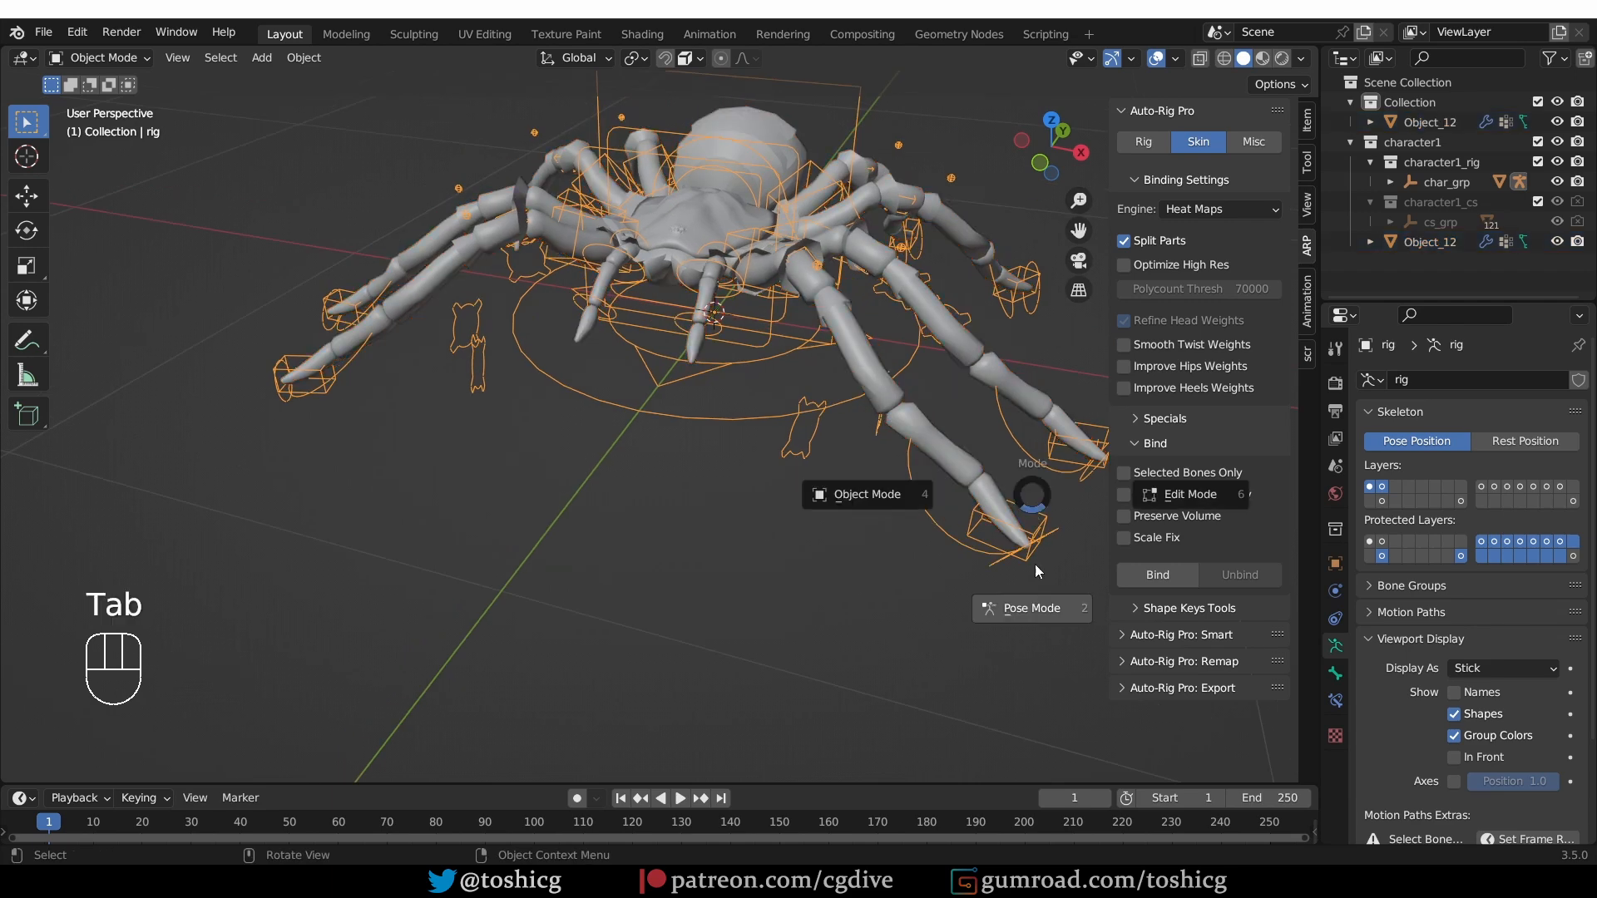
key("g")
right_click(1046, 485)
left_click(1307, 163)
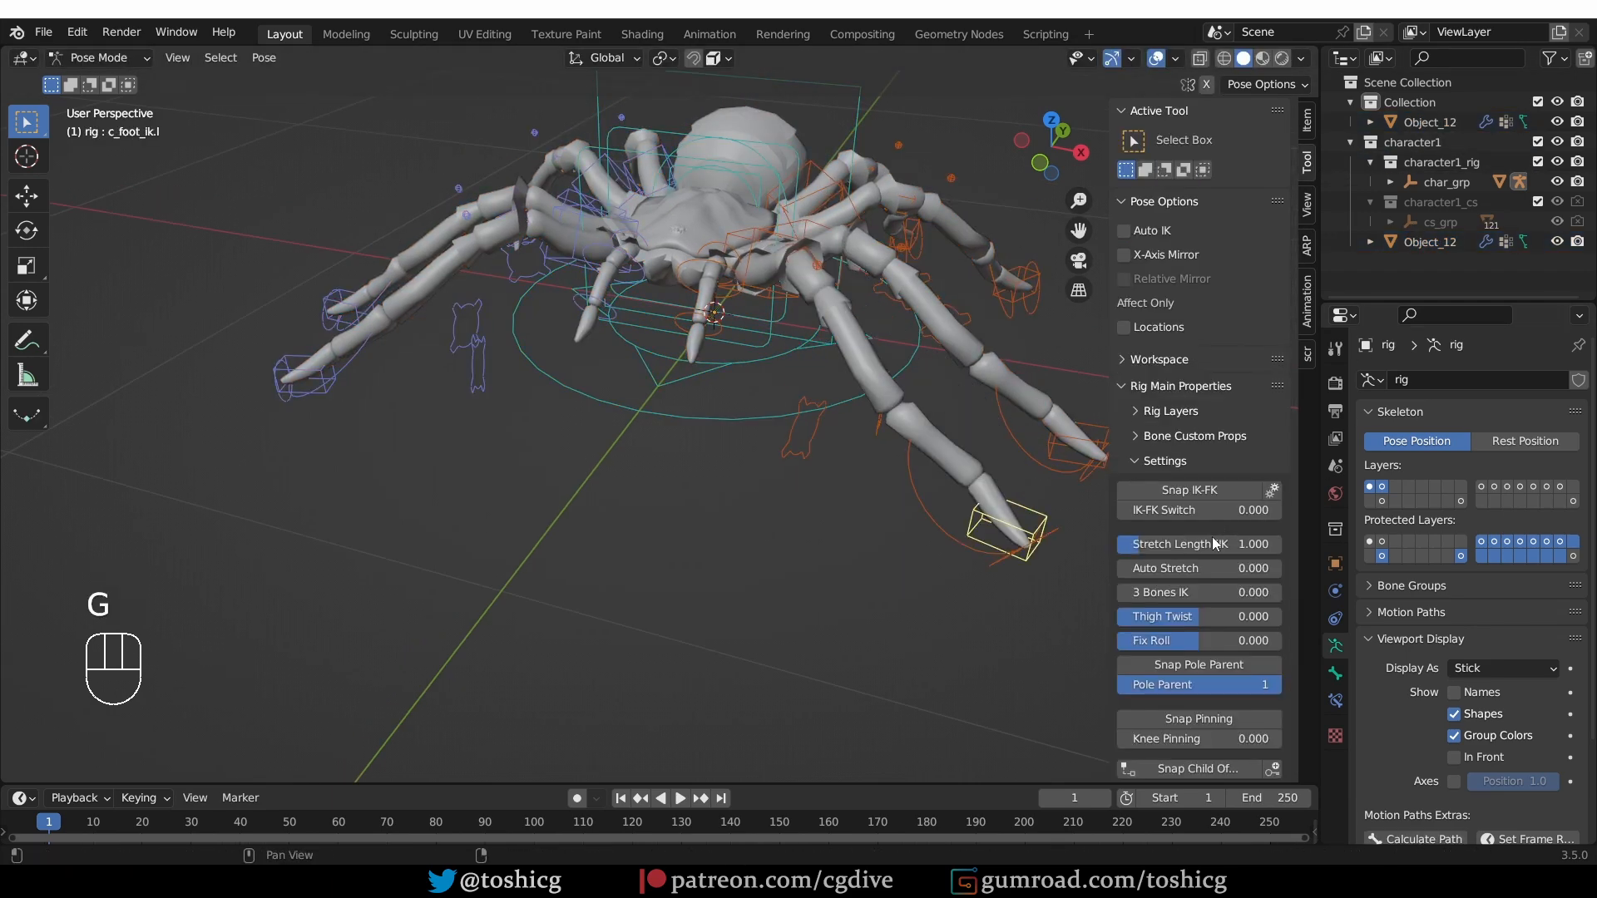
left_click_drag(1133, 592, 1280, 592)
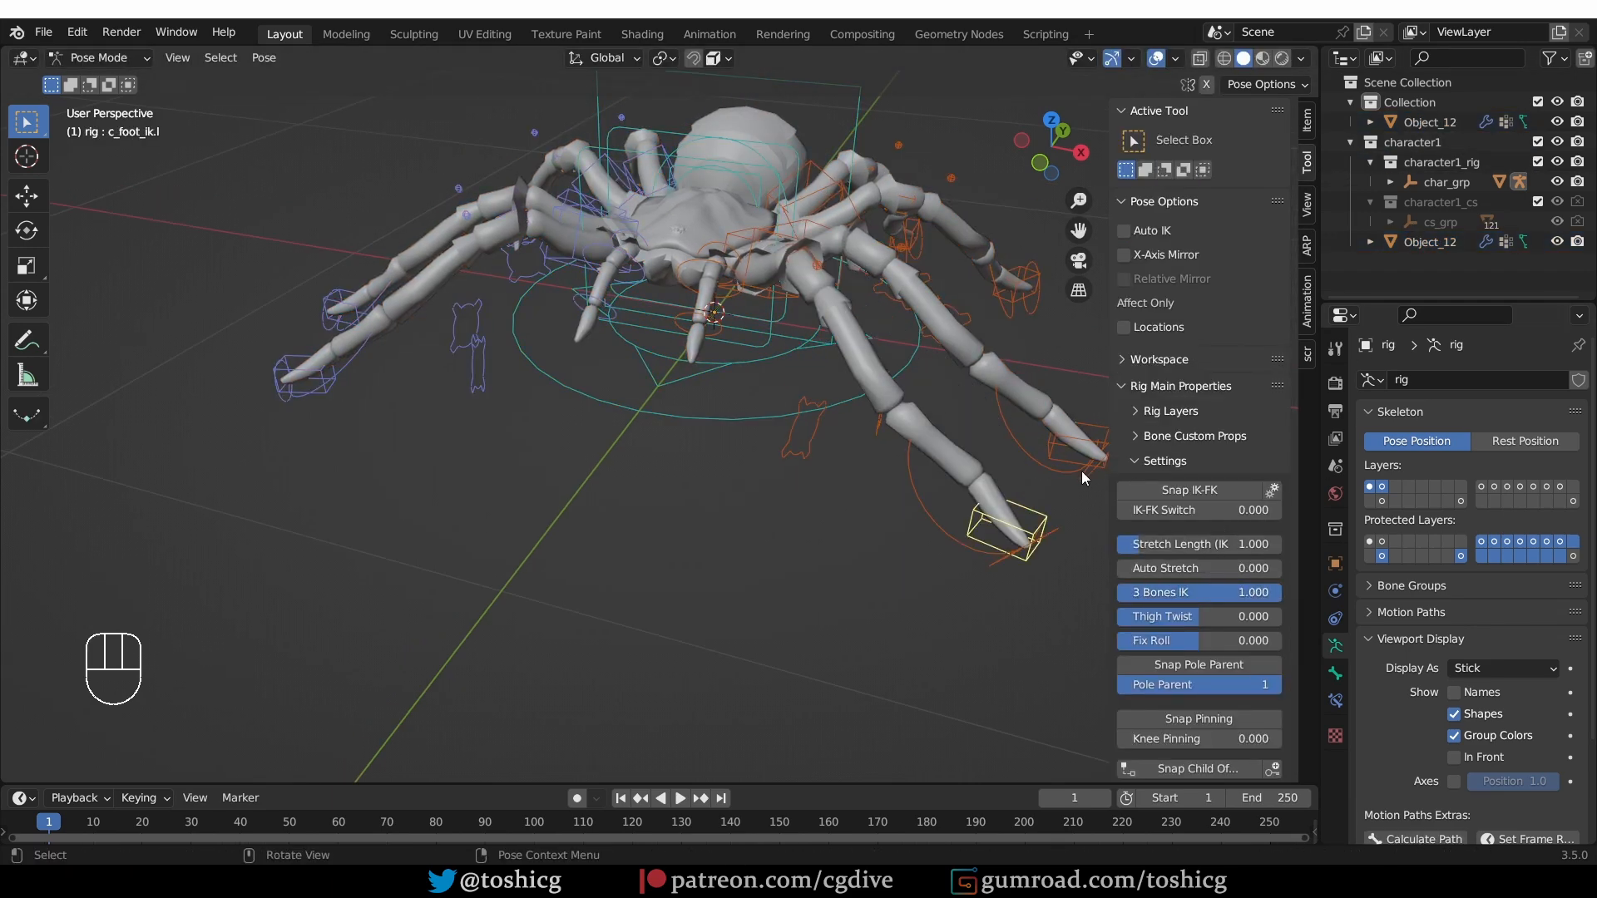
- Set 3 Bones IK to 1.000 for the remaining left foot controllers
left_click(1088, 459)
middle_click_drag(1103, 462, 1016, 504, "shift")
left_click(951, 326)
left_click_drag(1135, 592, 1281, 592)
middle_click_drag(865, 423, 811, 454)
left_click(865, 349)
left_click_drag(1134, 592, 1281, 593)
- Set 3 Bones IK to 1.000 for the right foot controllers, from the front leg to the rear leg
middle_click_drag(706, 499, 873, 499)
left_click(478, 567)
left_click(486, 460)
left_click_drag(1134, 592, 1281, 593)
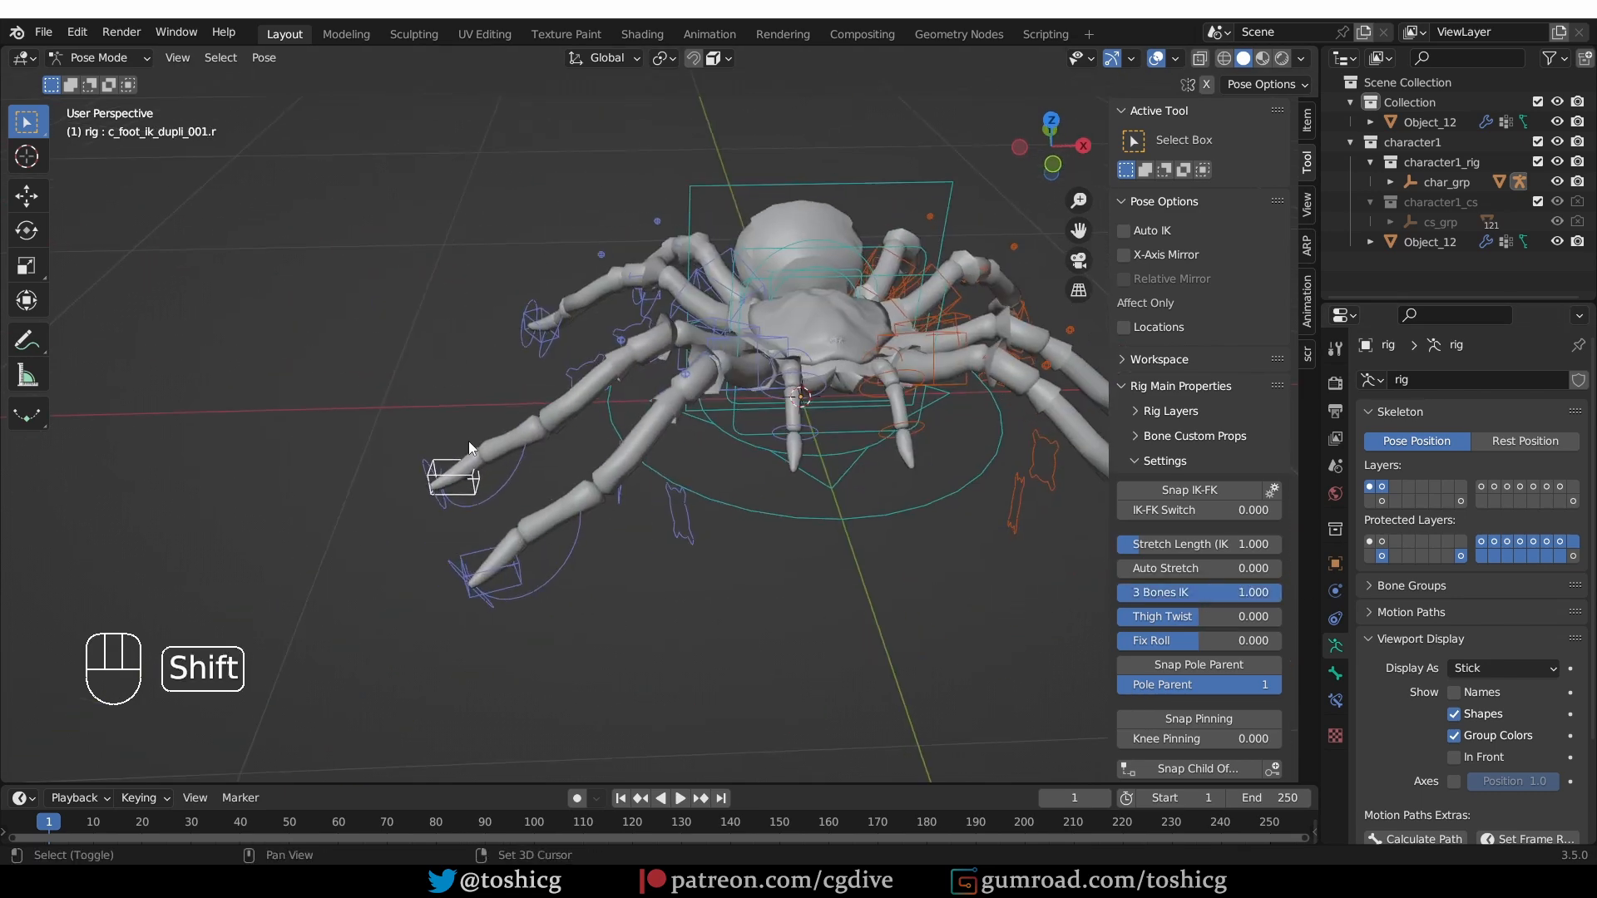
middle_click_drag(468, 441, 532, 449, "shift")
middle_click_drag(532, 449, 649, 487)
left_click(517, 463)
left_click_drag(1139, 594, 1281, 594)
left_click(545, 392)
left_click_drag(1140, 592, 1281, 592)
middle_click_drag(649, 637, 529, 612)
- Test the leg deformation by moving the front and second left foot controllers, cancelling each move
middle_click_drag(773, 664, 732, 558, "shift")
left_click(762, 532)
key("g")
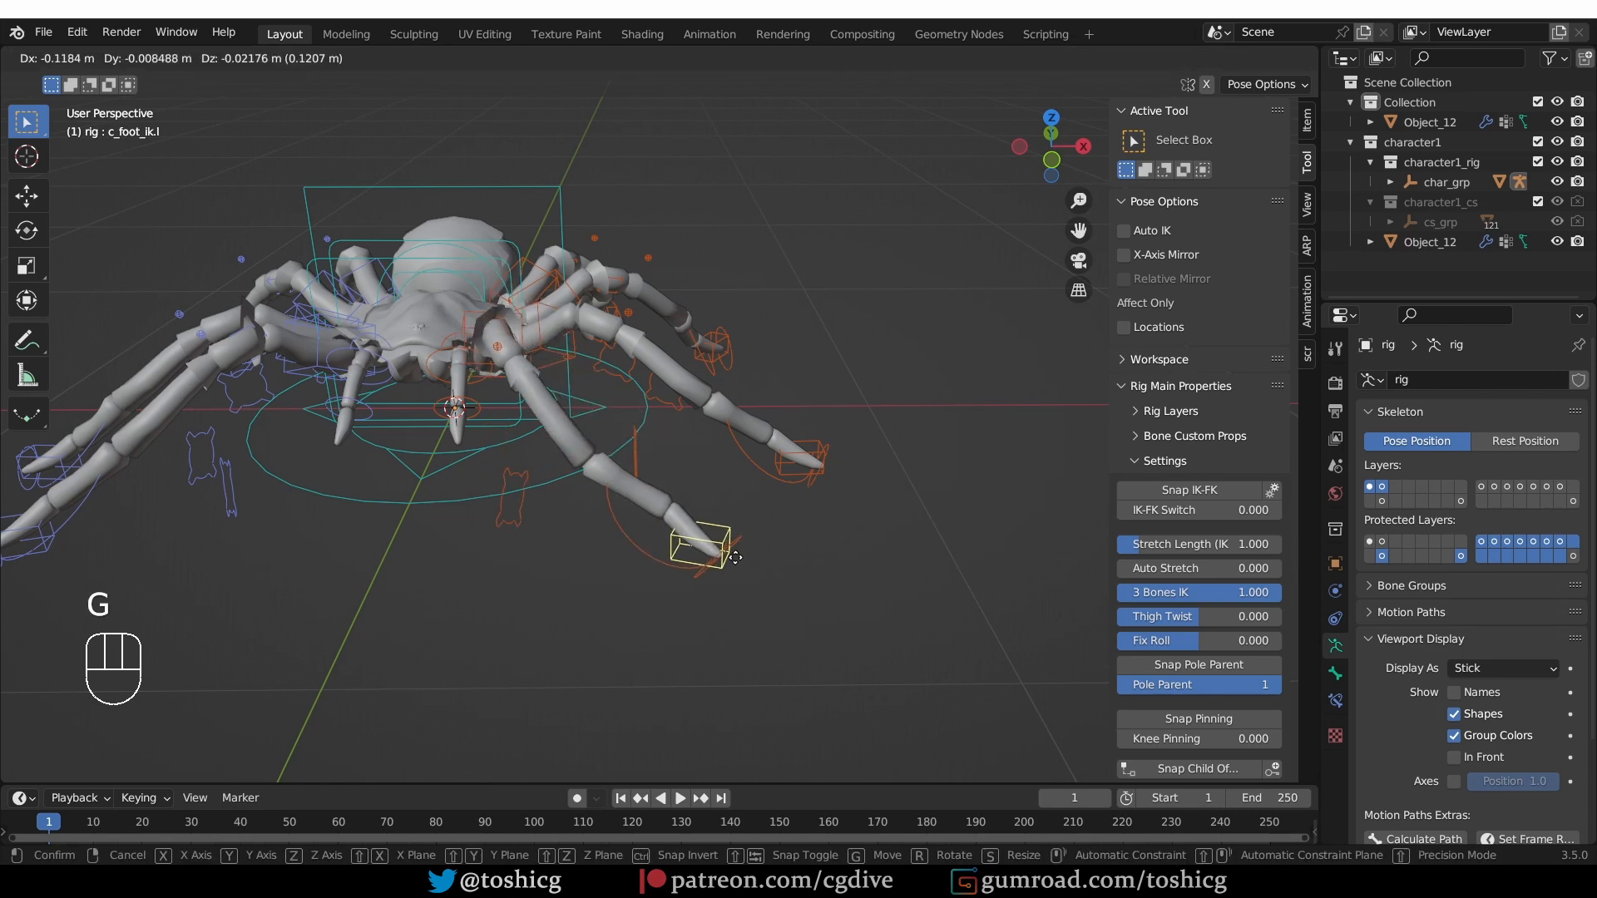
right_click(761, 499)
left_click(799, 458)
key("g")
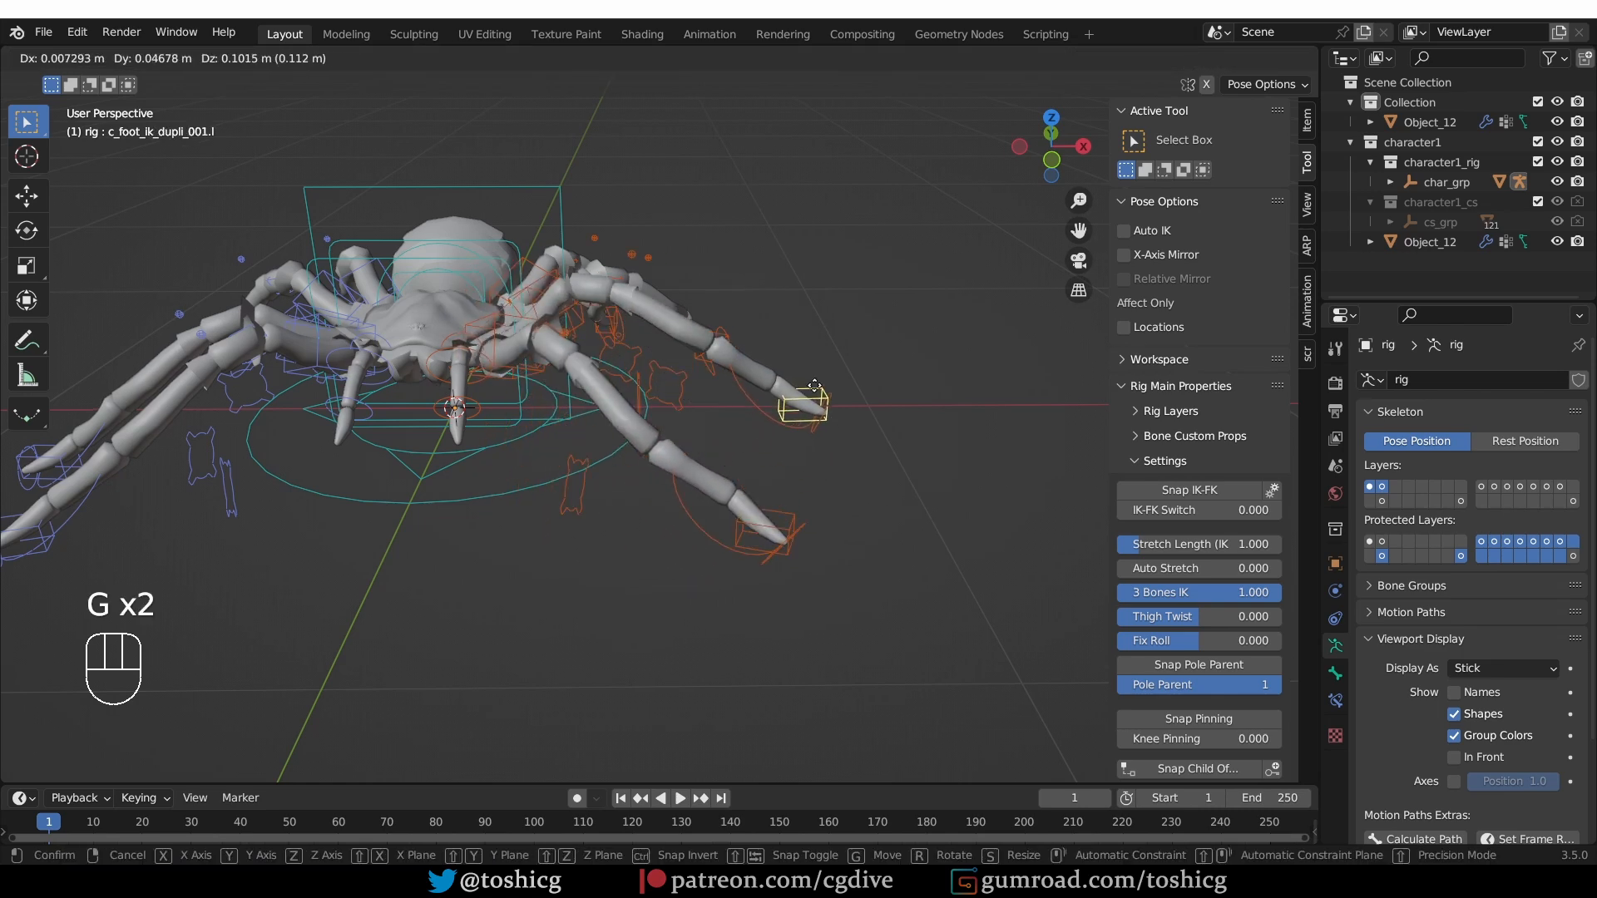
right_click(815, 385)
- Try posing the tail master controller and the neighbouring spine controller, cancelling each transform
middle_click_drag(814, 385, 690, 331)
scroll(690, 331, "up", 2)
left_click(620, 378)
left_click(640, 379)
key("g")
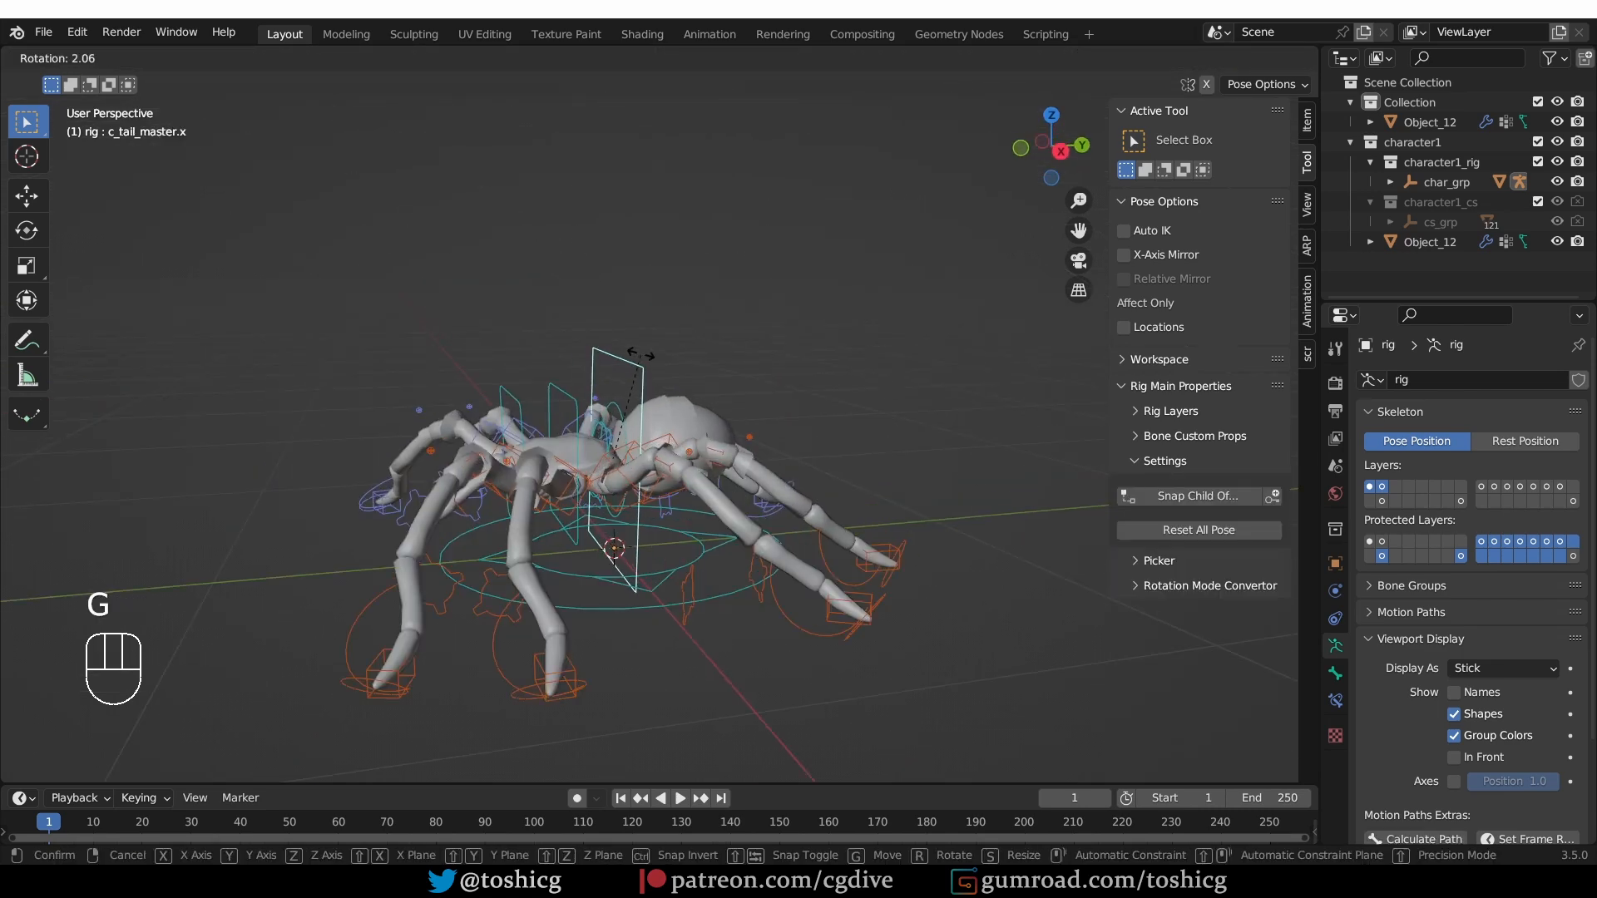
right_click(656, 363)
middle_click_drag(612, 384, 601, 386)
left_click(572, 398)
key("g")
right_click(569, 406)
- Try moving and rotating the root master controller to test the whole body, cancelling each transform
scroll(582, 416, "up", 3)
left_click(611, 439)
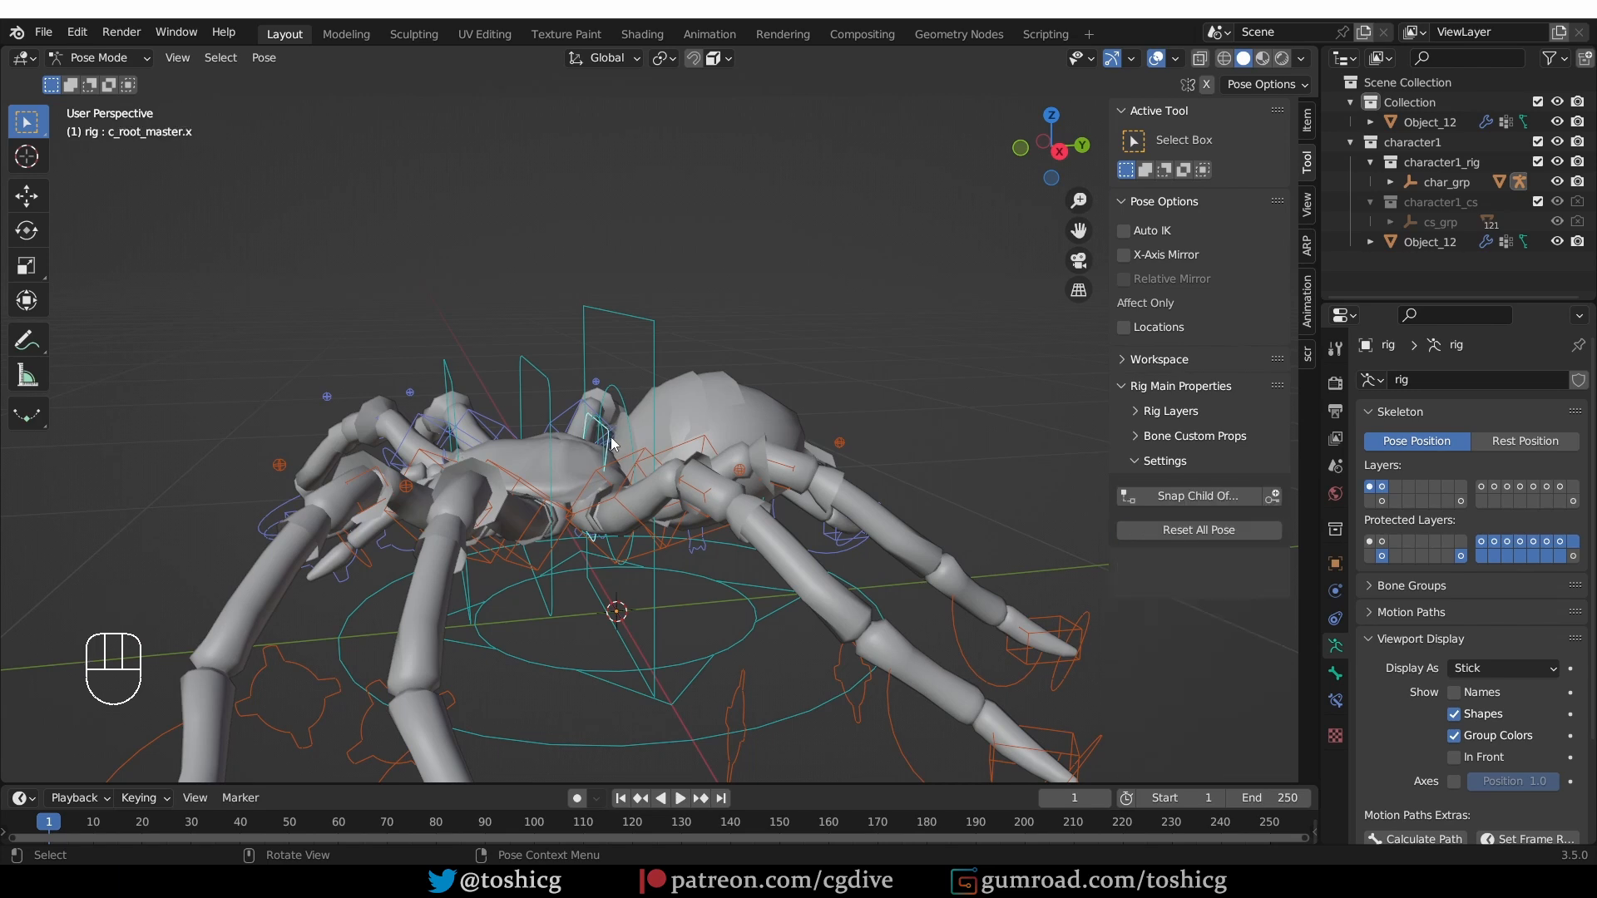
scroll(610, 444, "up", 2)
key("g")
right_click(592, 472)
scroll(572, 561, "down", 6)
middle_click_drag(540, 499, 516, 555)
key("g")
right_click(595, 566)
key("r")
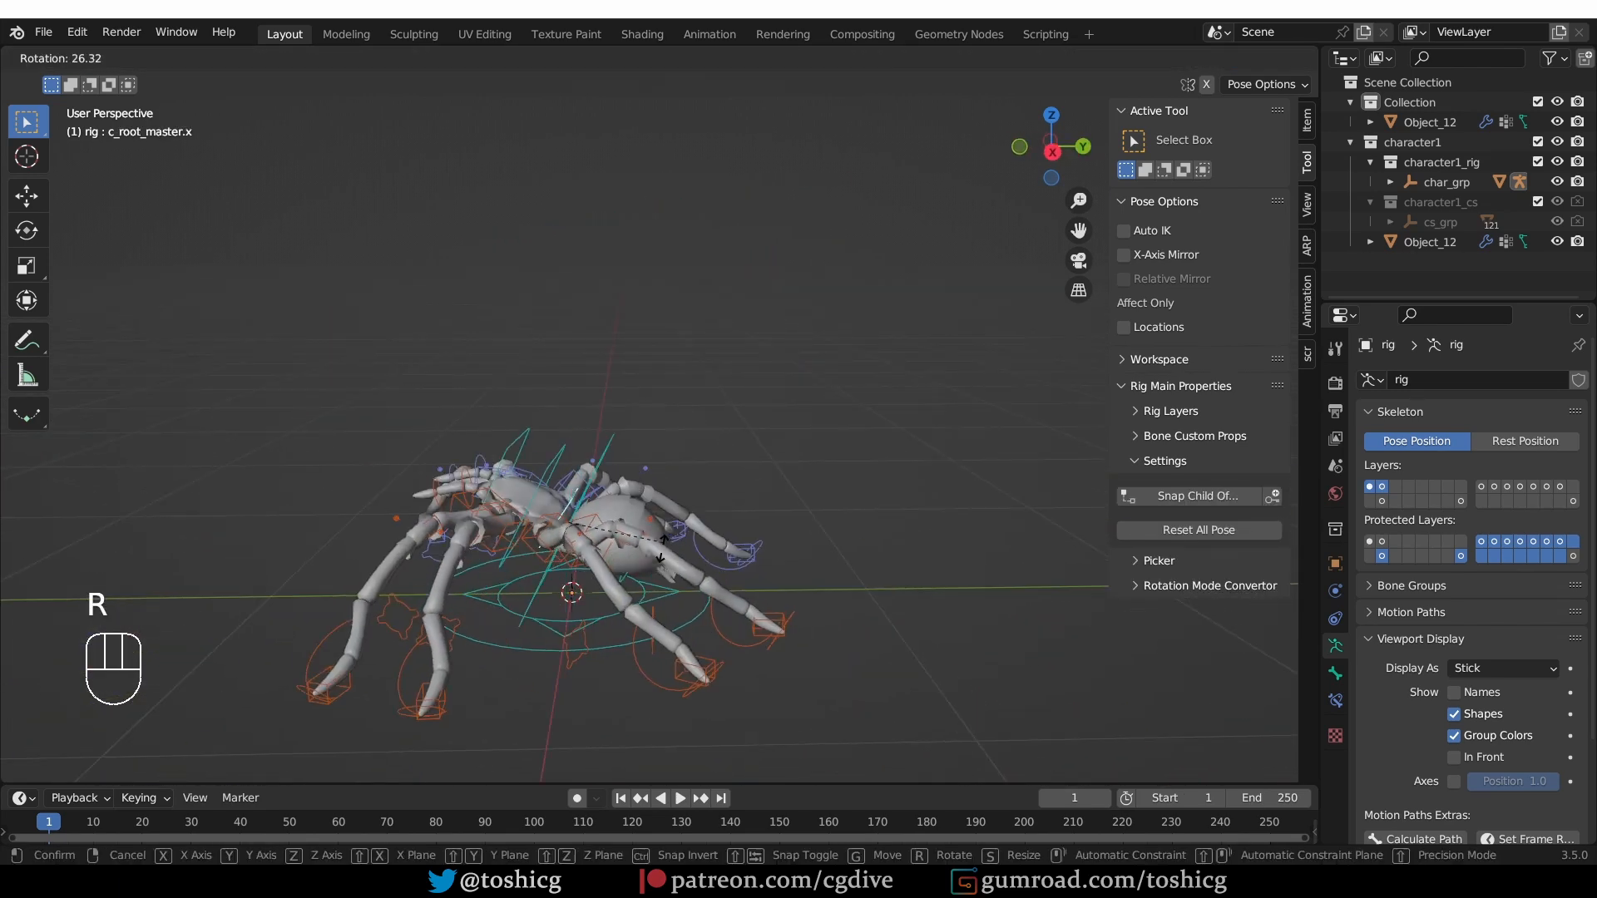
right_click(663, 548)
- Annotate the viewport with the handwritten time "5:00" above the spider
key("d")
mouse_move(331, 210)
left_mouse_down()
mouse_move(305, 298)
mouse_move(399, 224)
left_mouse_up()
left_click(408, 238)
left_click(407, 266)
mouse_move(461, 222)
left_mouse_down()
mouse_move(464, 283)
mouse_move(450, 241)
left_mouse_up()
- Try moving the root master controller again from a view nearer the spider's front, and cancel the move
middle_click_drag(582, 524, 655, 503)
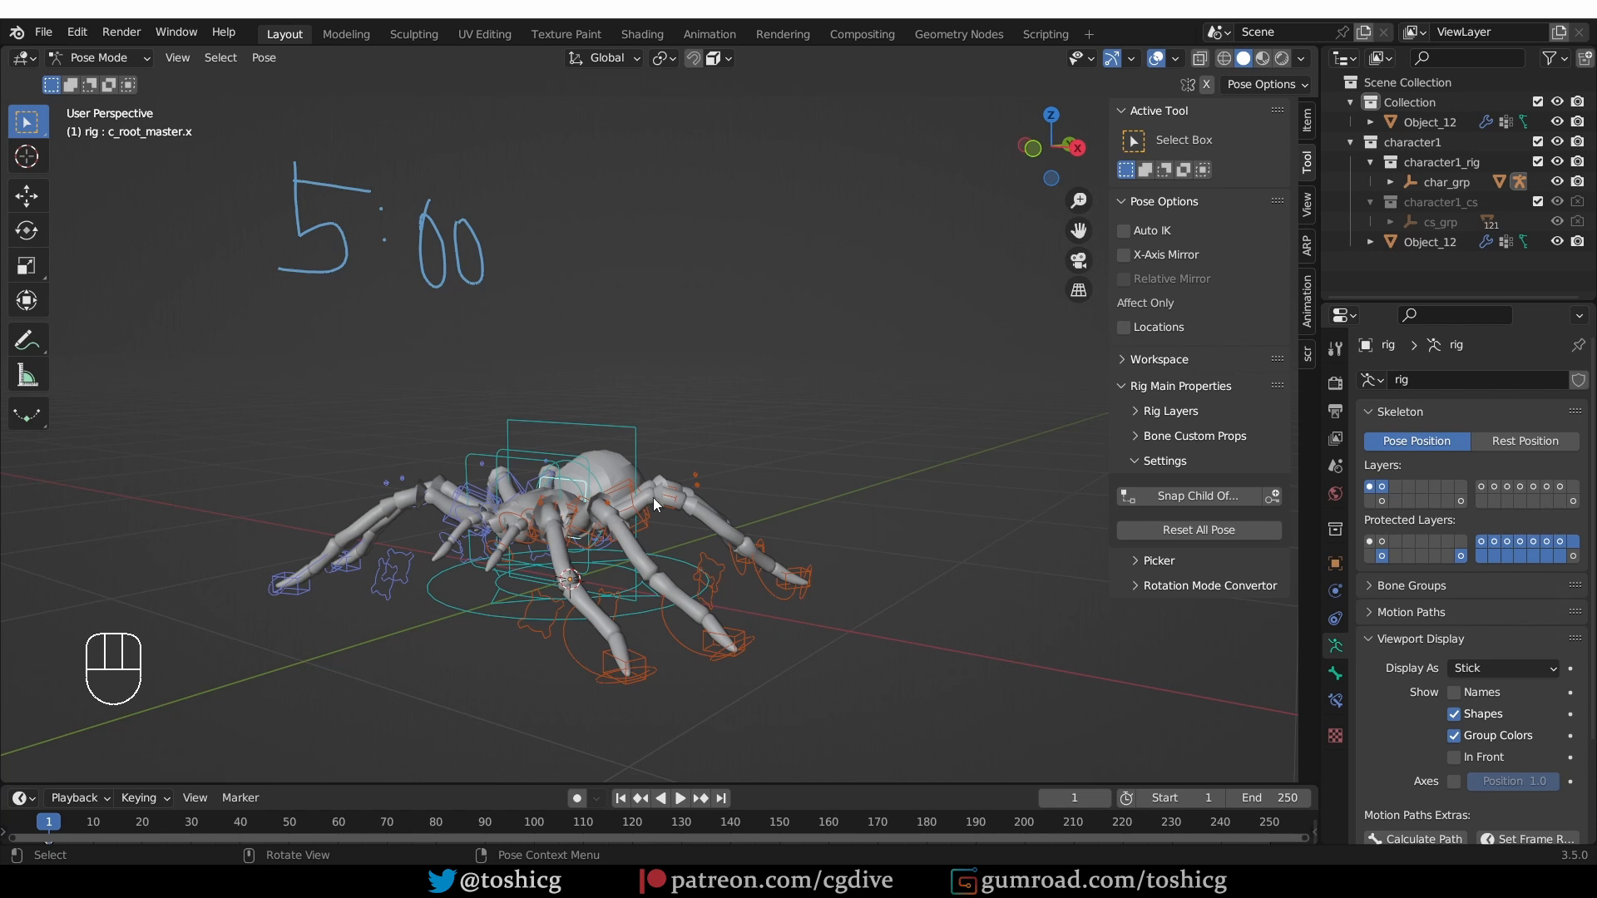
middle_click_drag(652, 498, 691, 493)
key("g")
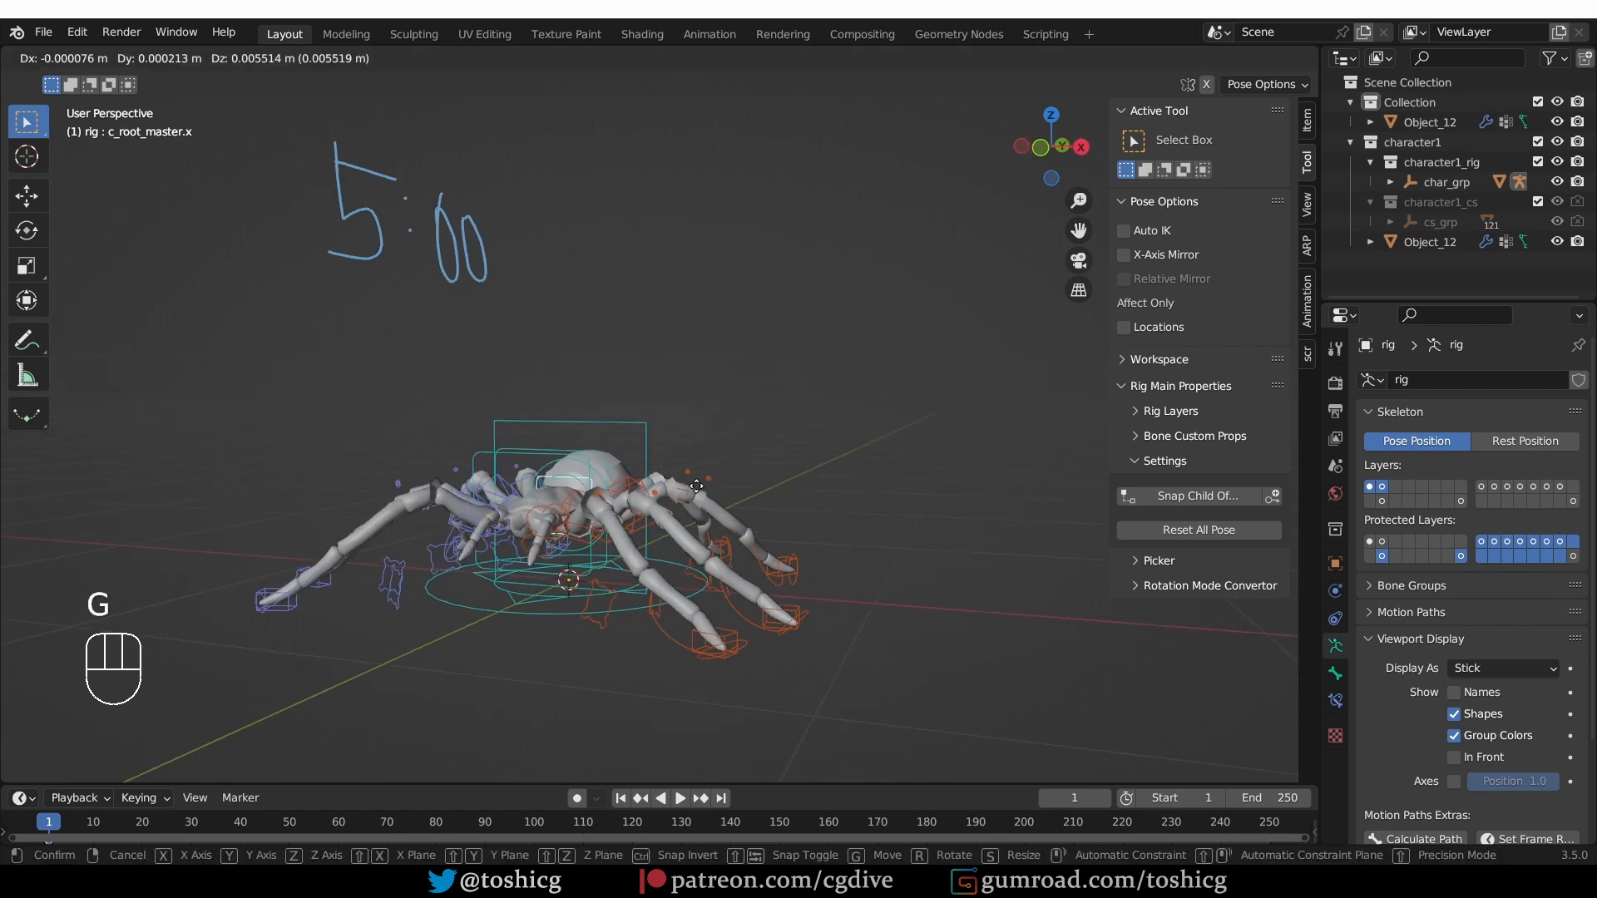
right_click(713, 479)
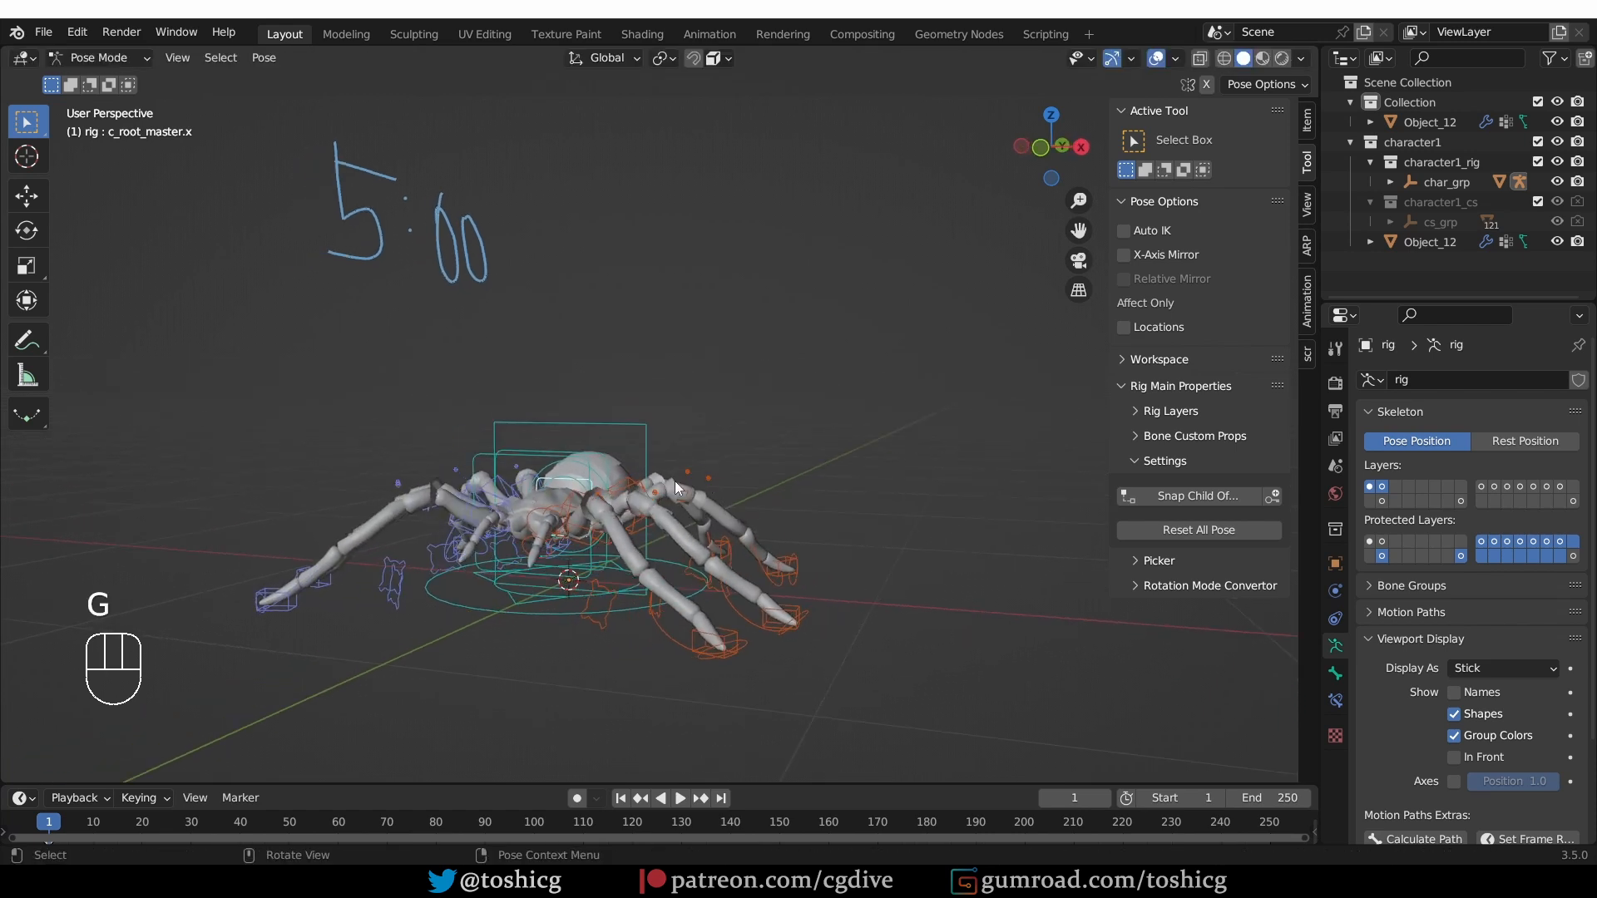